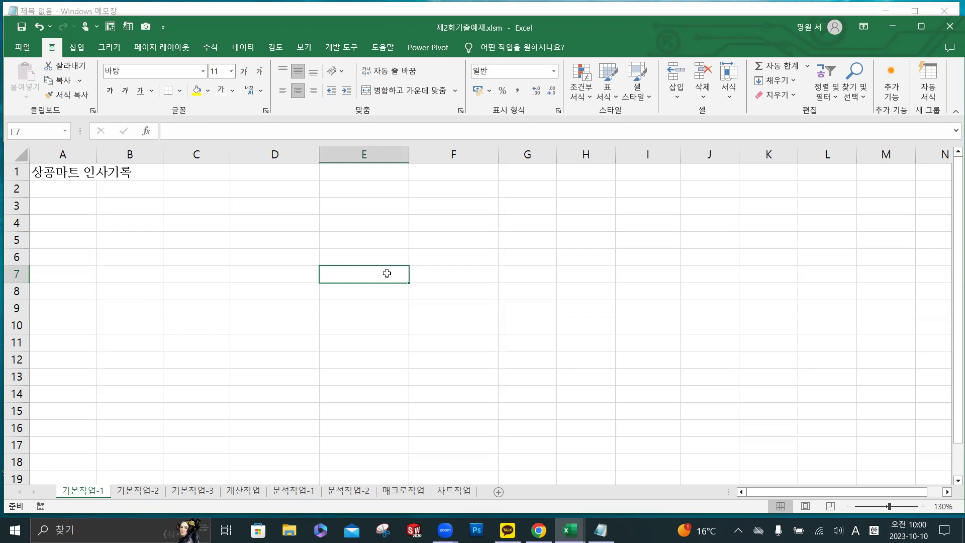
left_click(382, 242)
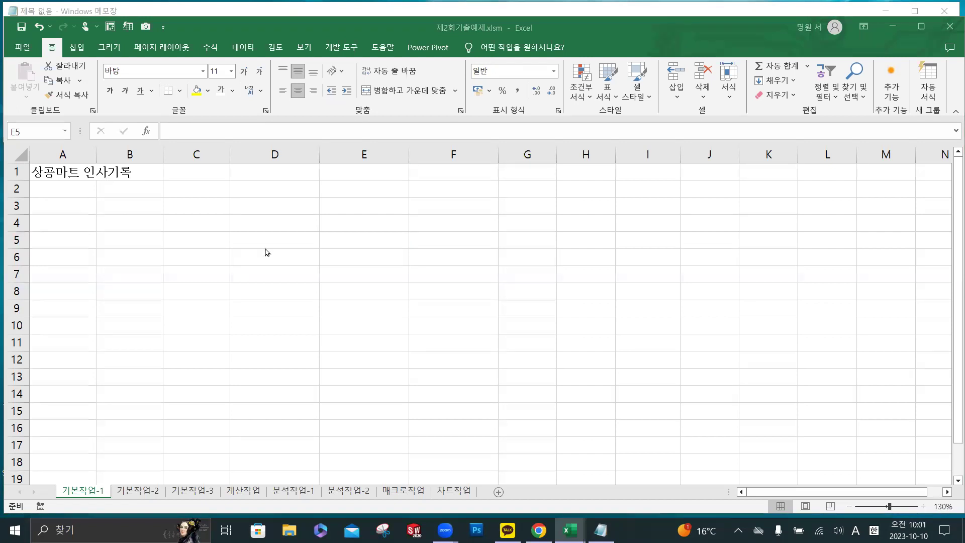
left_click(329, 237)
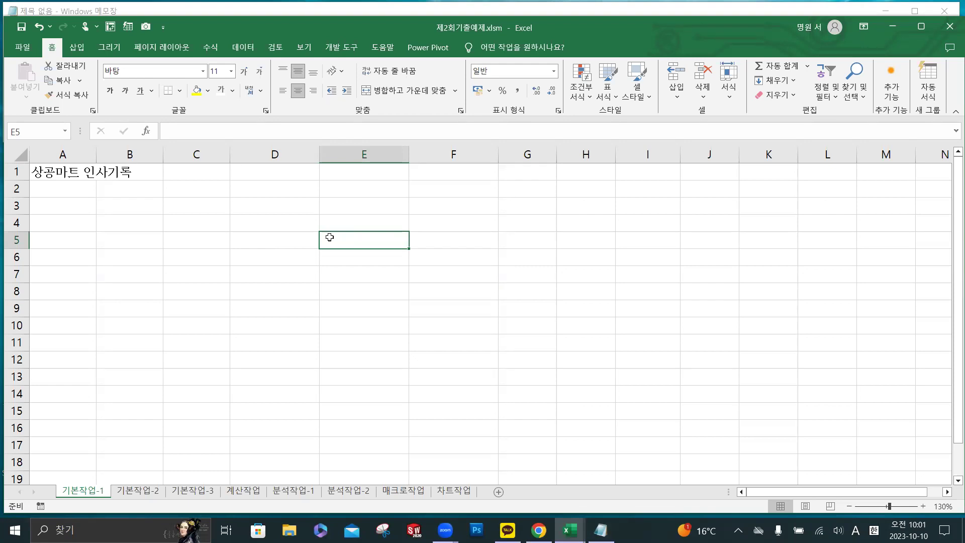
- Enter the heading 실적 in cell G3 of the 기본작업-1 sheet
left_click(522, 208)
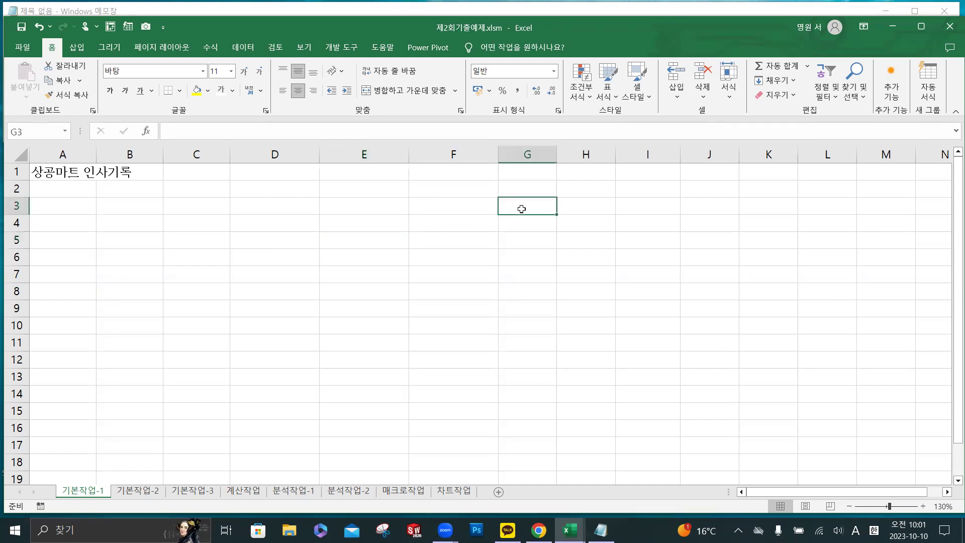
type("t")
key("BackSpace")
key("Hangul")
type("ㅅㅣㄹㅈㅓㄱ")
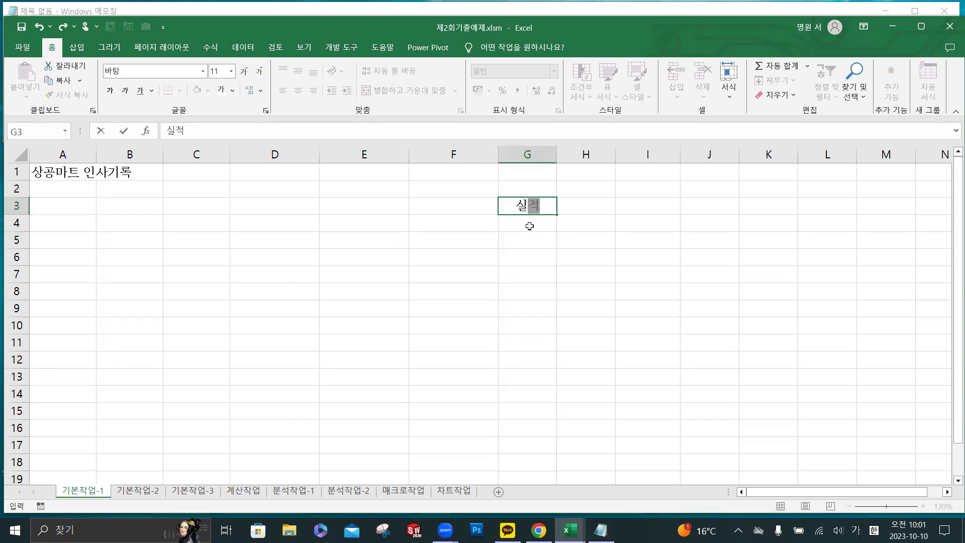
key("Return")
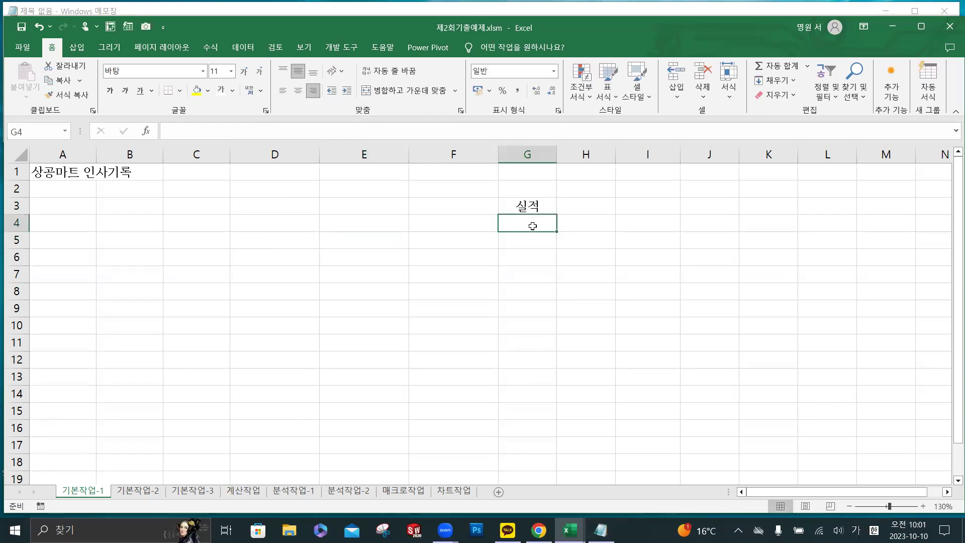
- Apply the comma style to cells G4:G7 and enter 12530 in G4
left_click_drag(533, 226, 532, 266)
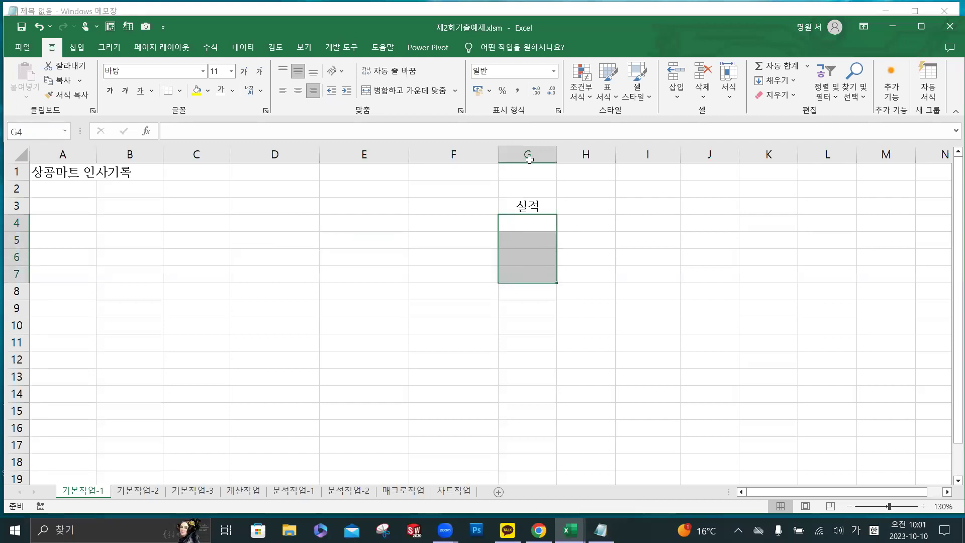
left_click(519, 92)
left_click(532, 225)
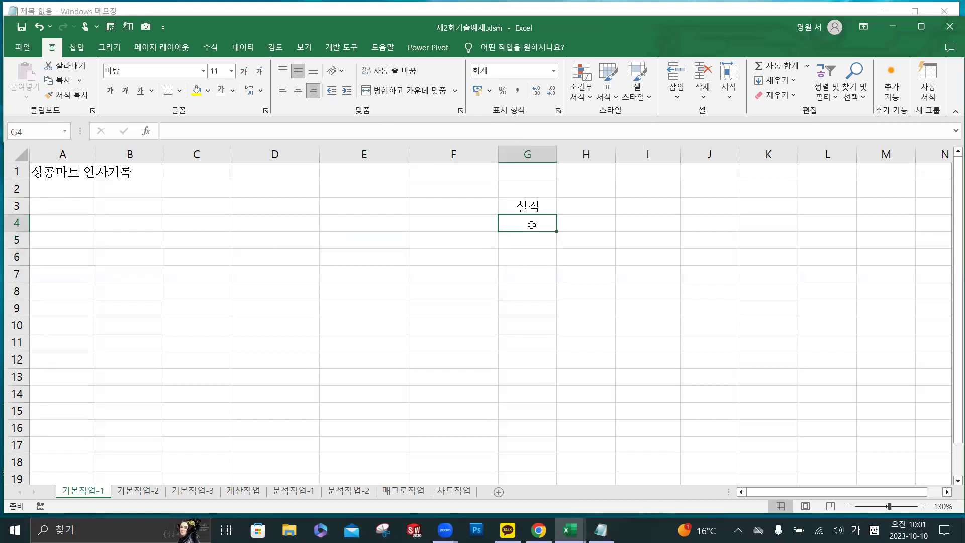
type("12")
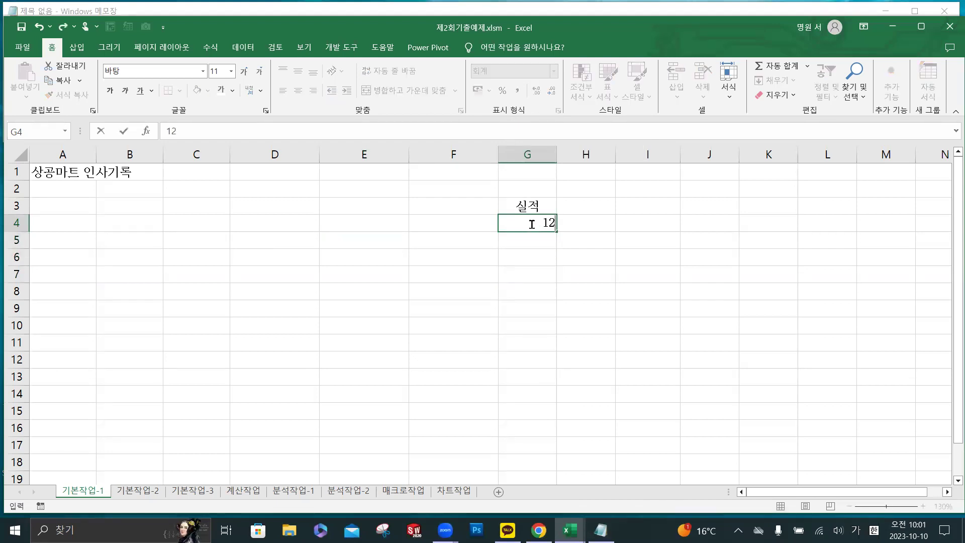
type("530")
key("Return")
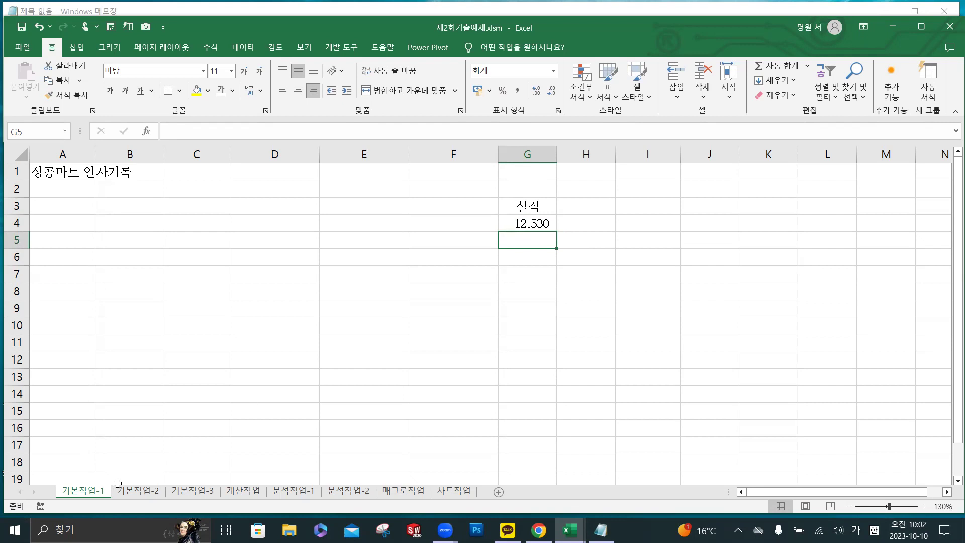
- On the 기본작업-2 sheet, merge and center each of the ranges A5:A6, A7:A9, A10:A12 and A13:B13
left_click(141, 495)
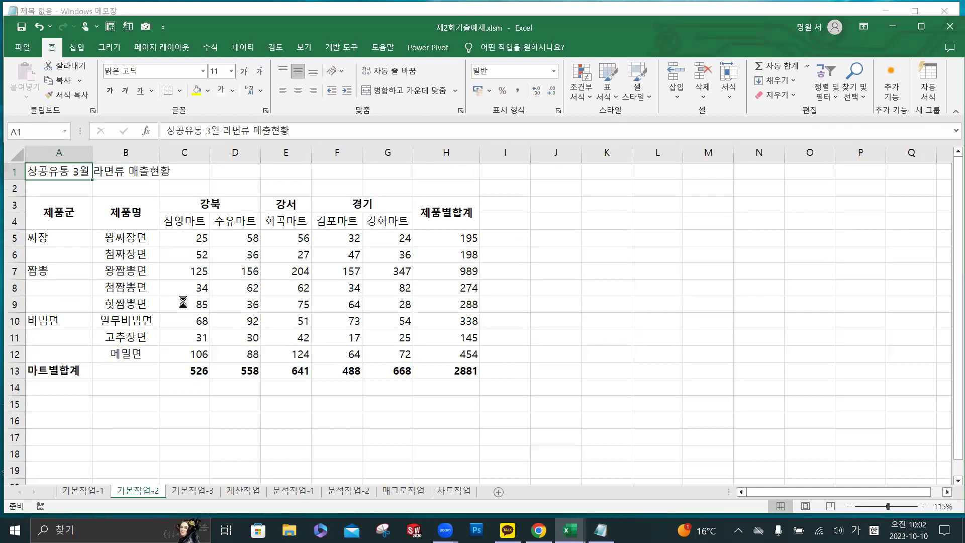
scroll(183, 302, "up", 3)
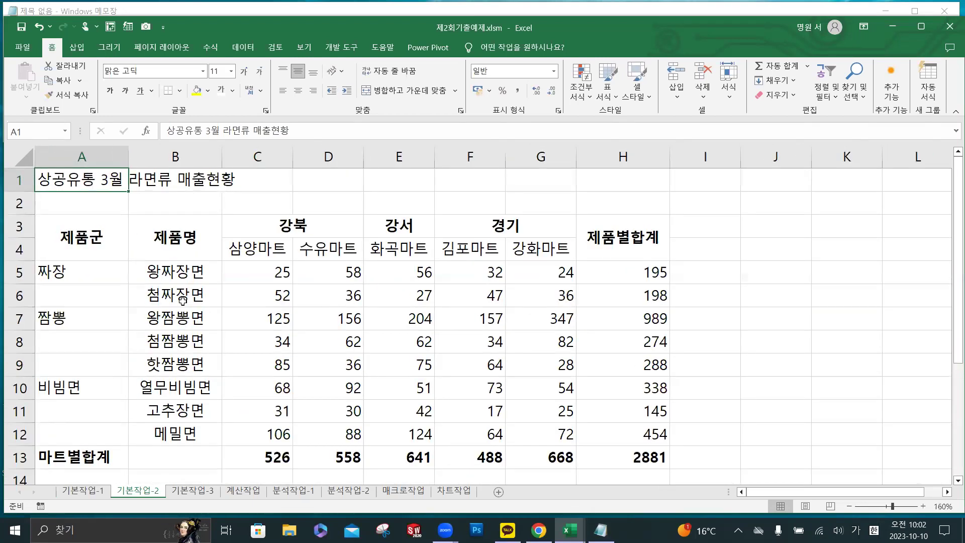
scroll(183, 300, "down", 1)
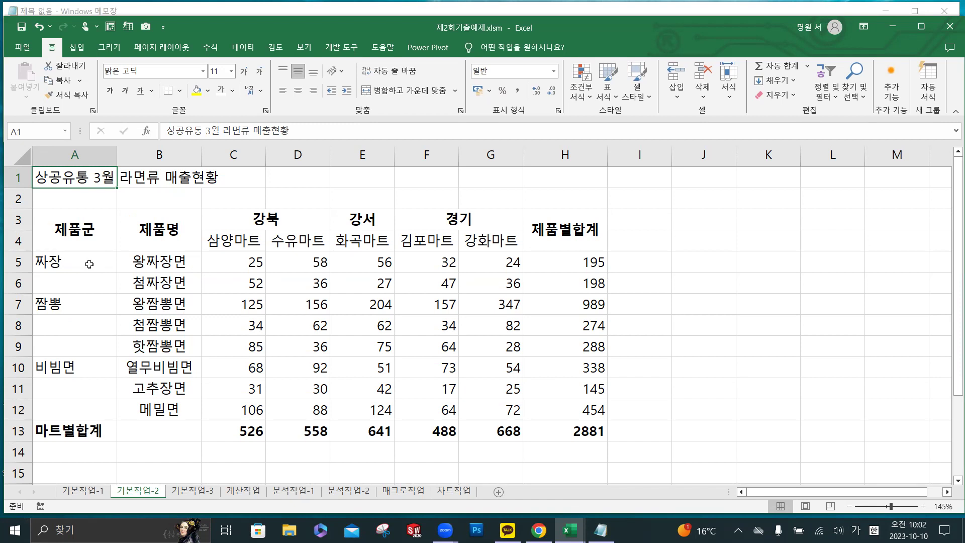
left_click_drag(89, 264, 87, 280)
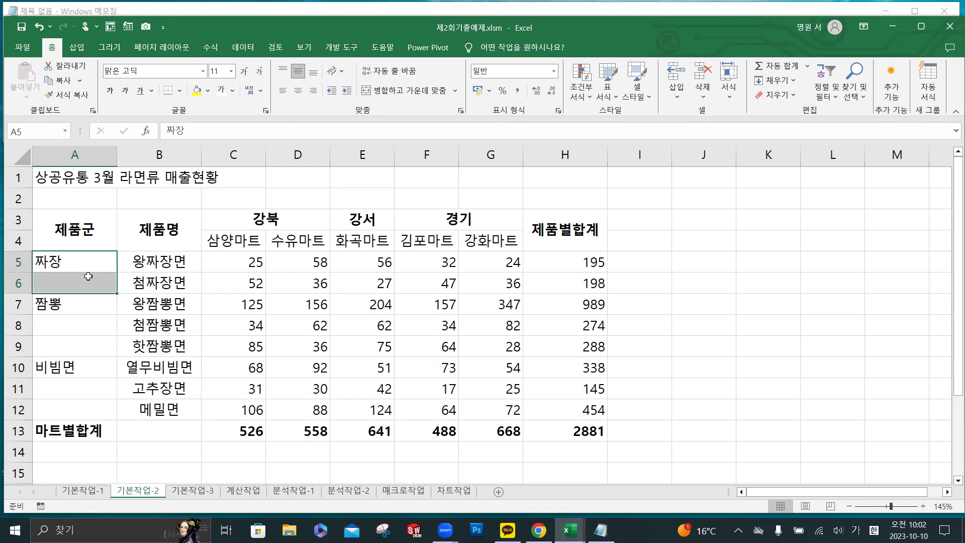
left_click_drag(87, 307, 83, 406, "ctrl")
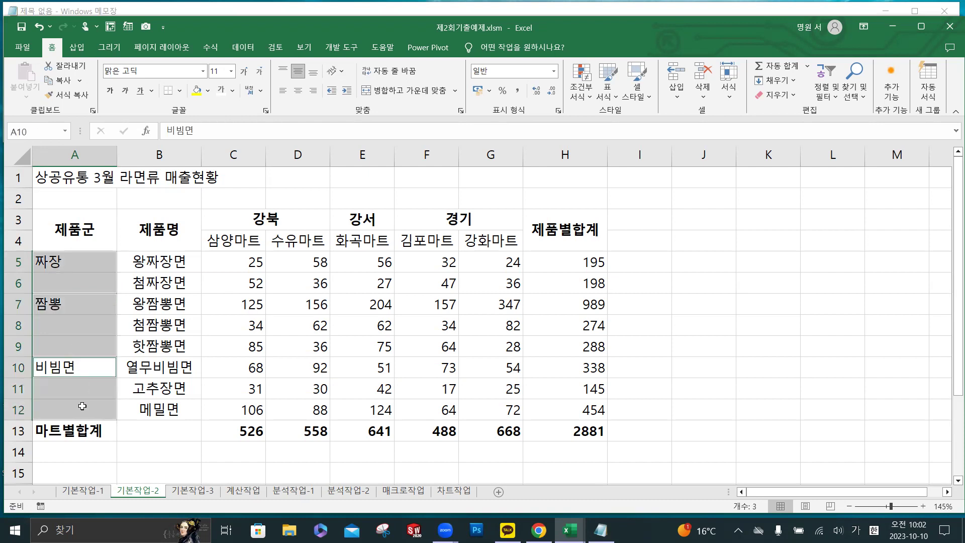
left_click_drag(85, 434, 152, 433, "ctrl")
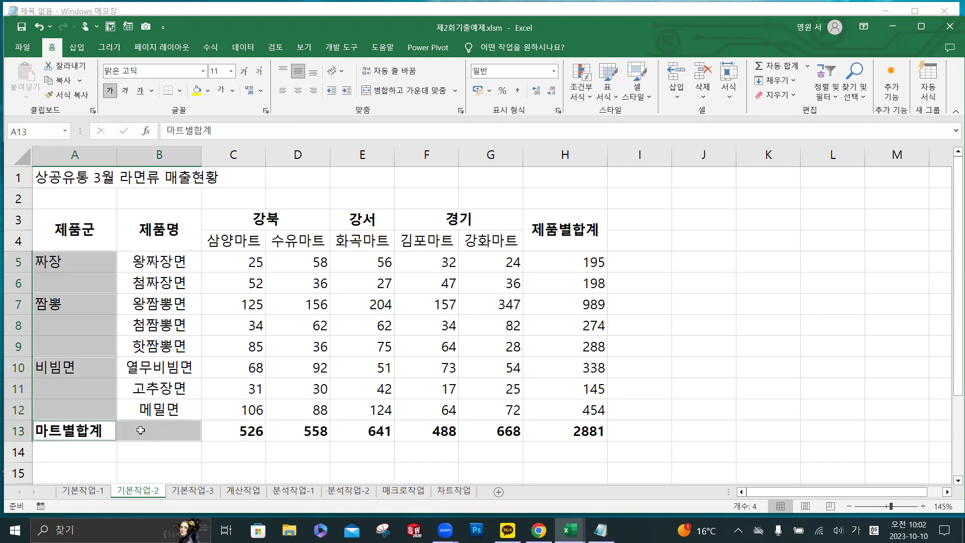
left_click(413, 94)
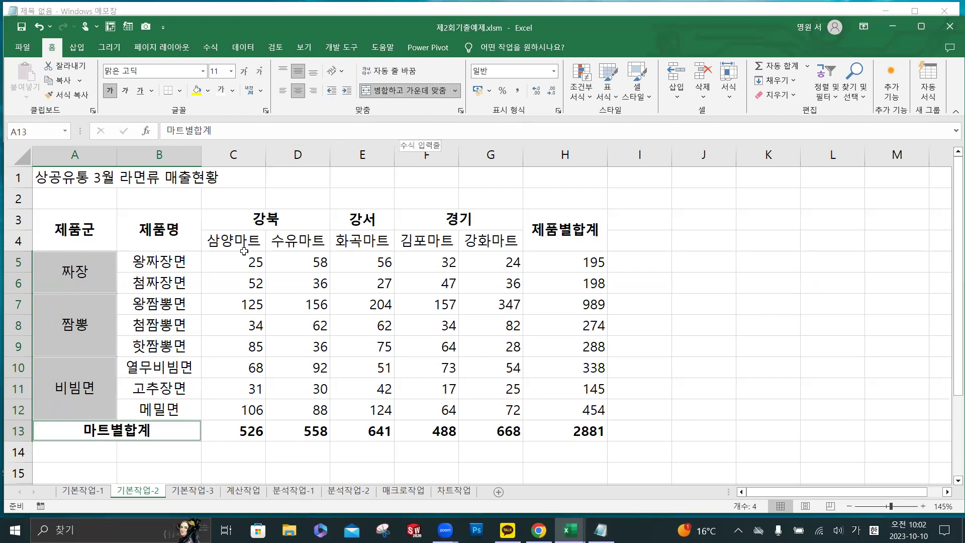
- Make the mart names in C4:G4 bold and fill those cells with standard yellow
left_click_drag(241, 242, 477, 246)
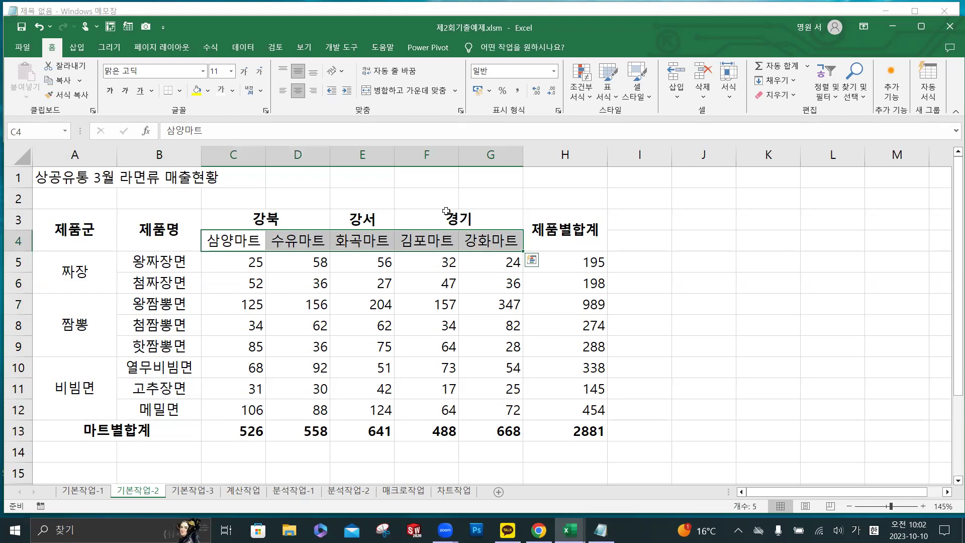
left_click(110, 93)
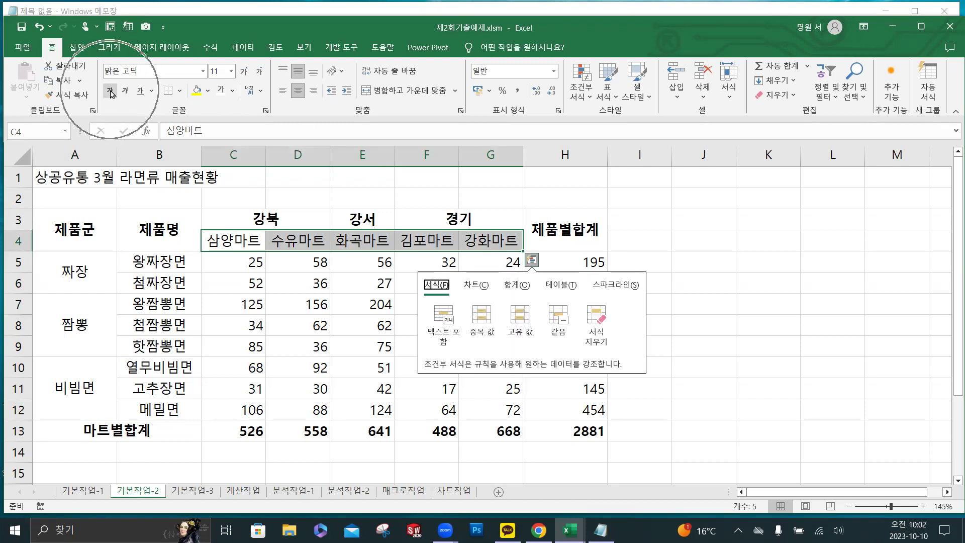
left_click(111, 92)
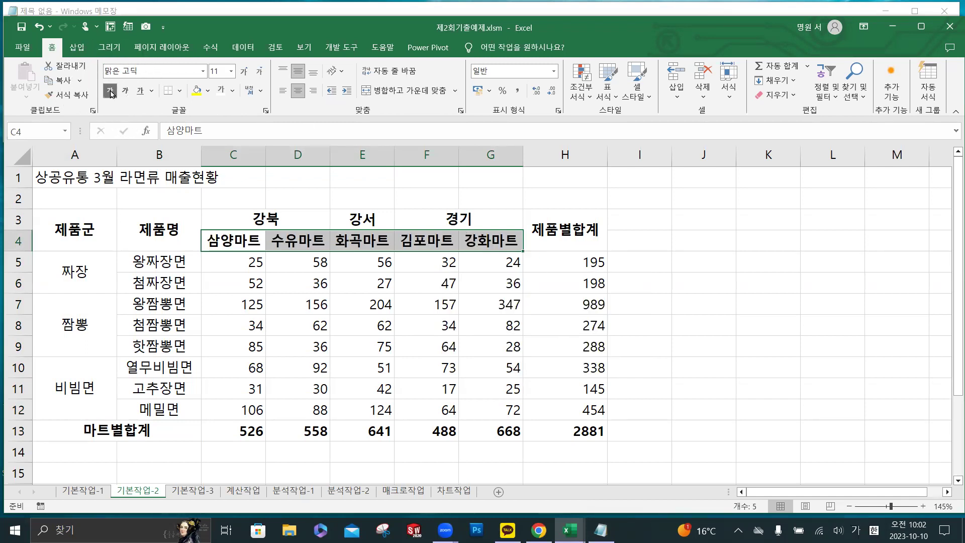
left_click(199, 93)
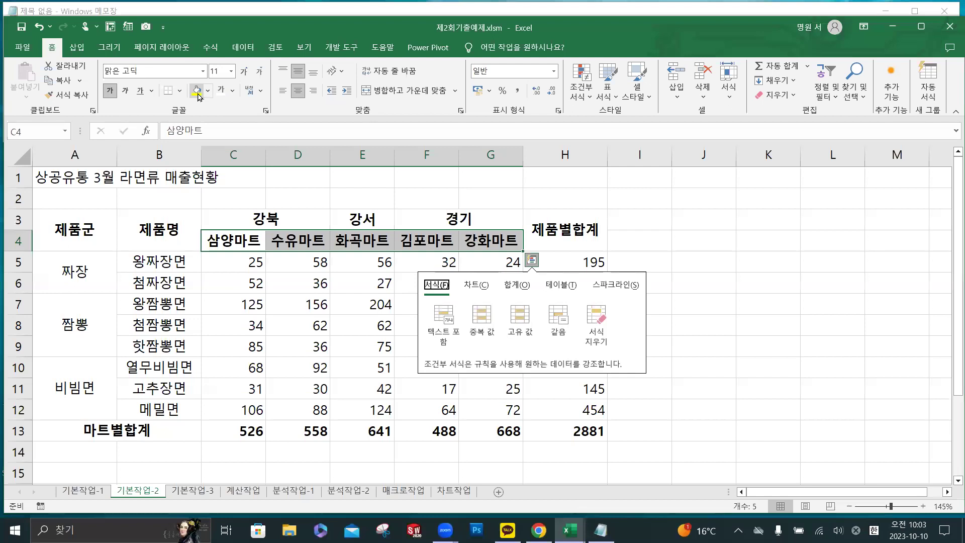
left_click(208, 91)
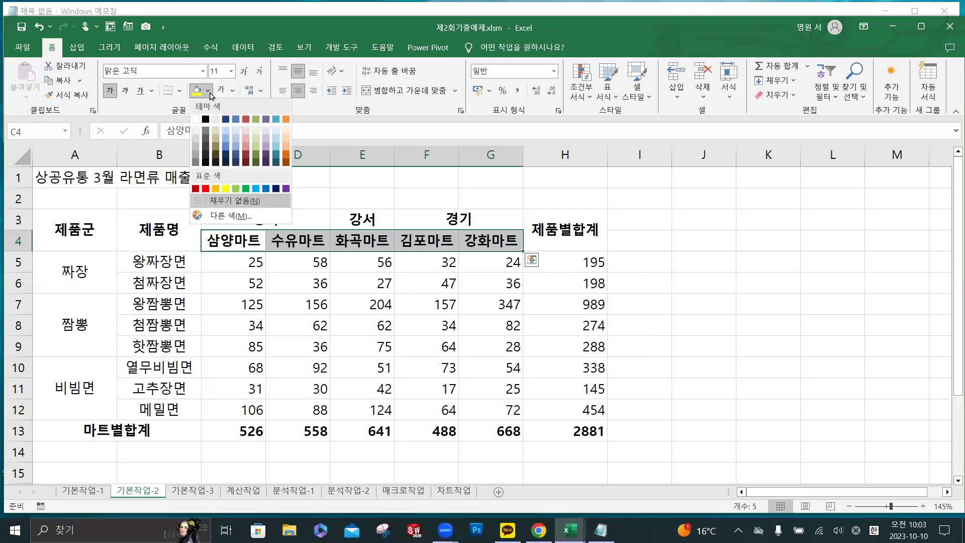
left_click(227, 190)
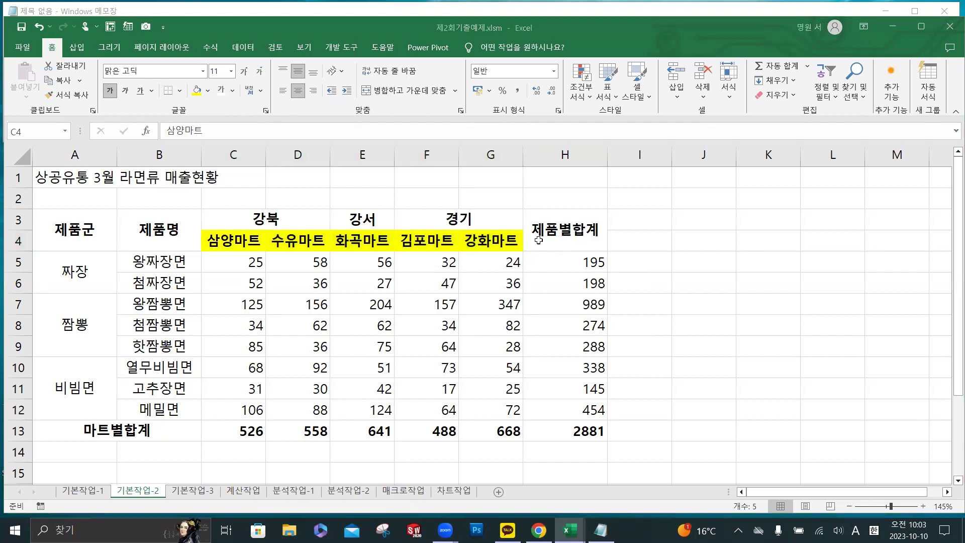
- In the 컴퓨터활용능력 2급(출석부) workbook, mark students 7 and 12 with O for session 8회, and return to the 제2회기출예제 workbook
mouse_move(578, 528)
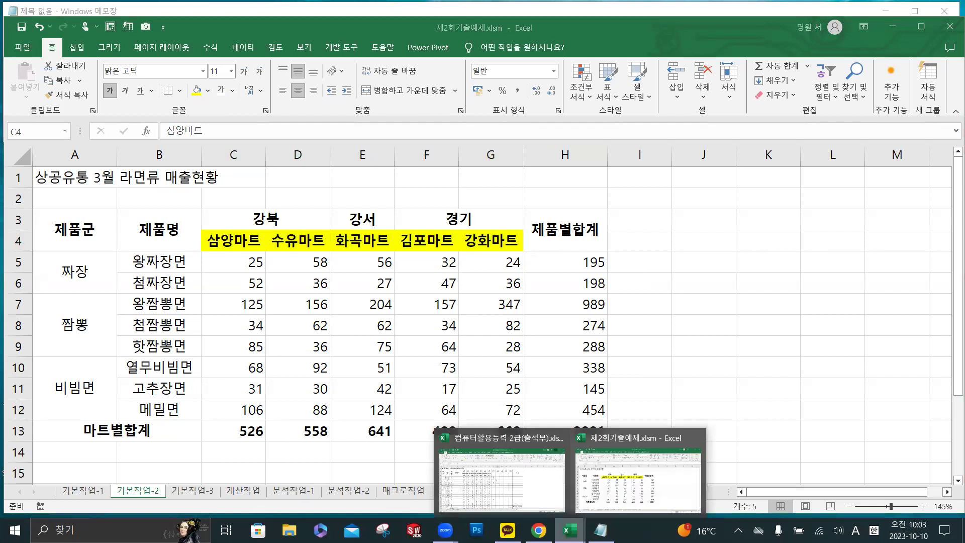
left_click(547, 494)
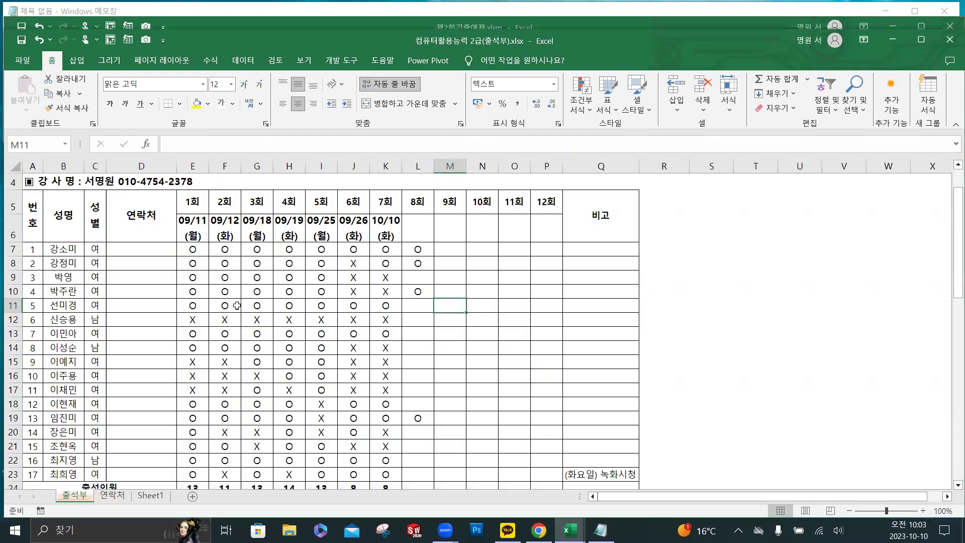
left_click(387, 332)
left_click_drag(402, 340, 425, 340)
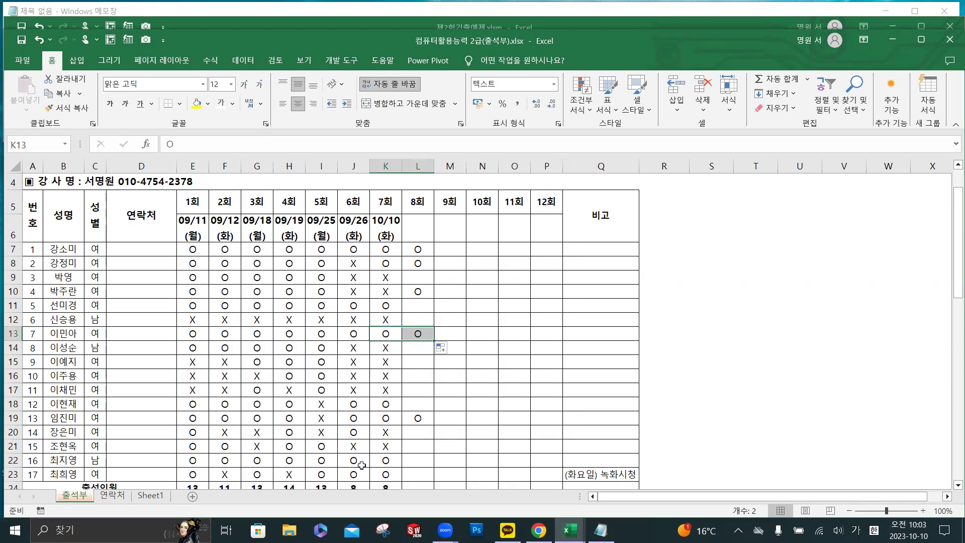
left_click(390, 410)
left_click_drag(402, 411, 425, 406)
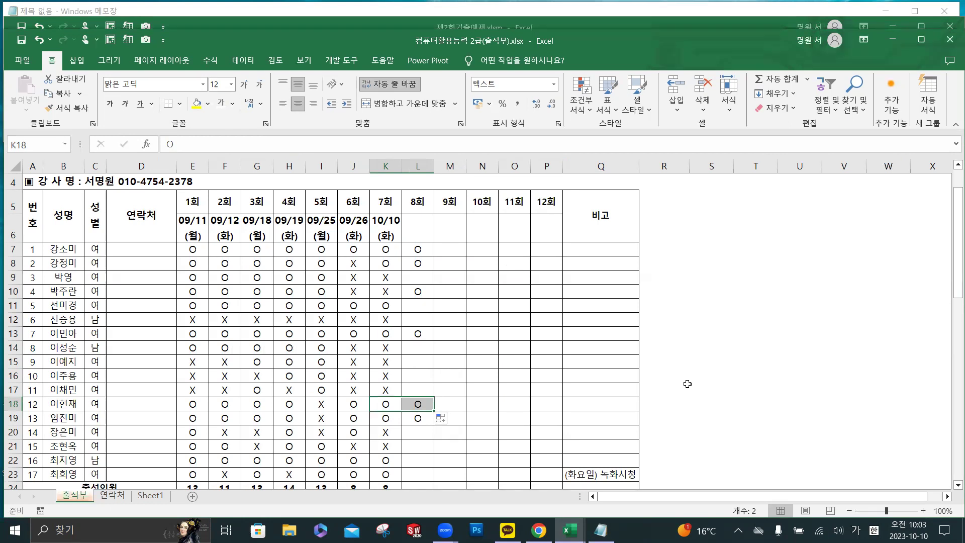
key("Hangul")
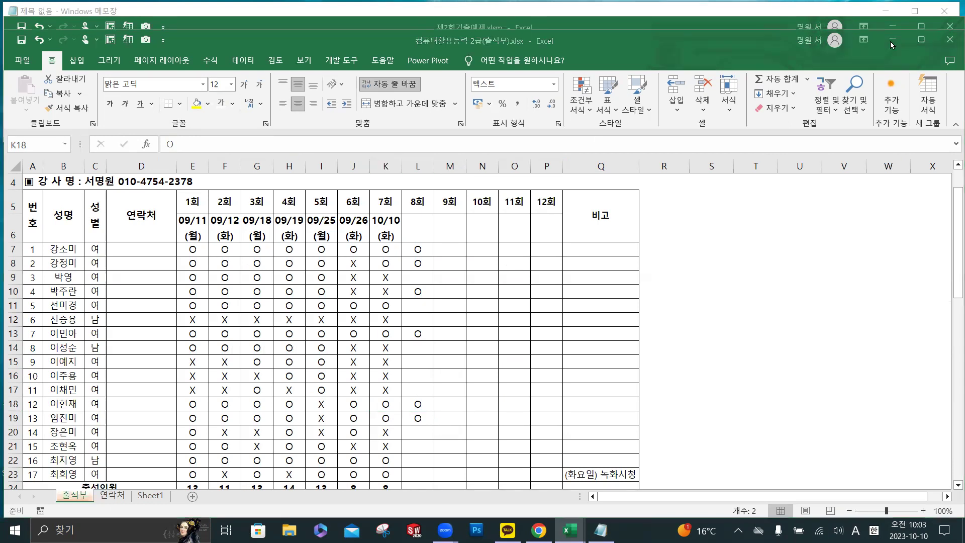
left_click(893, 39)
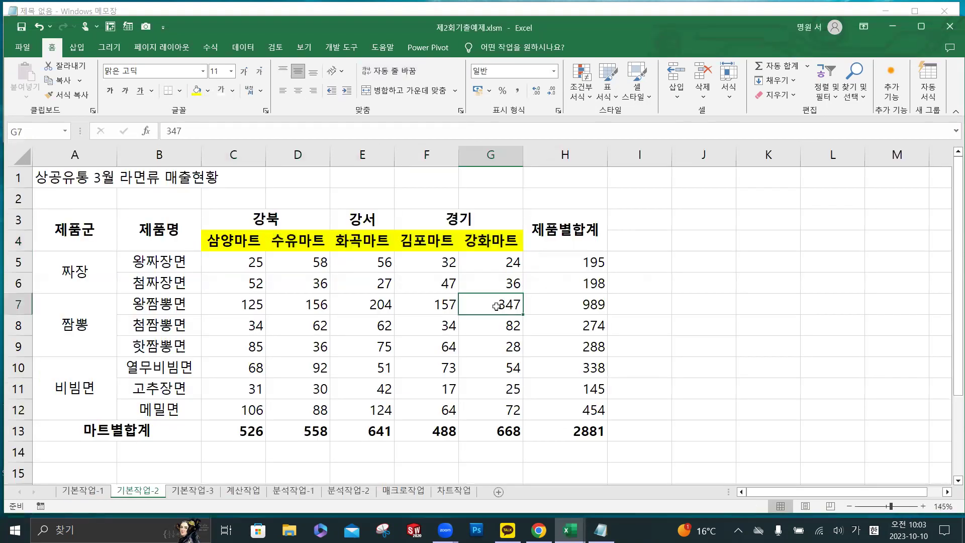
- Select C5:H13 on the 기본작업-2 sheet, switch to the blank Notepad window and write the number format code #,##0개
left_click_drag(249, 261, 489, 272)
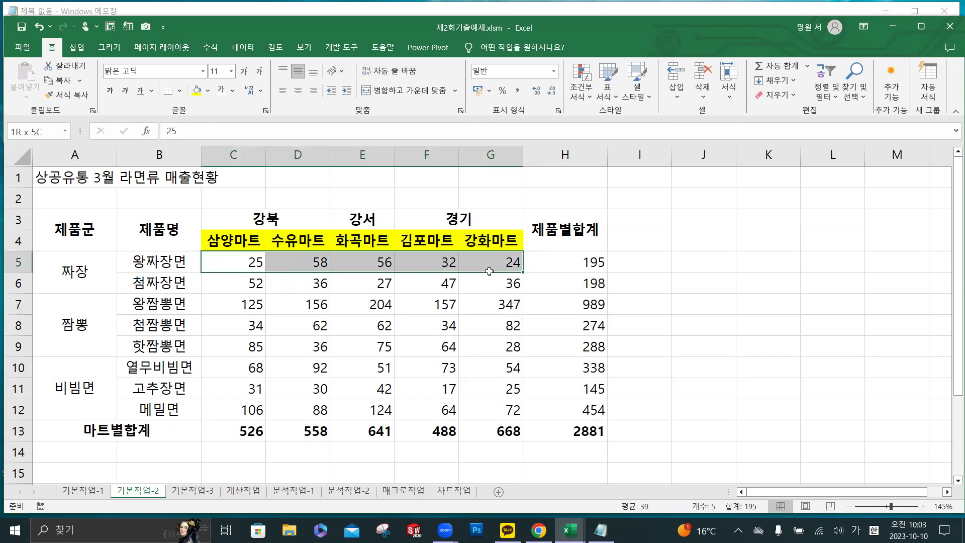
left_click_drag(489, 271, 570, 428)
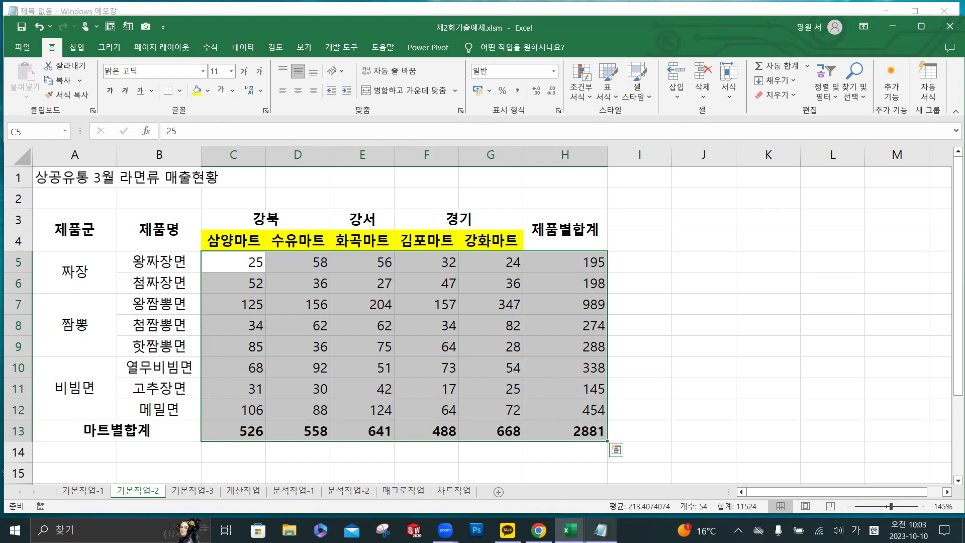
left_click(601, 530)
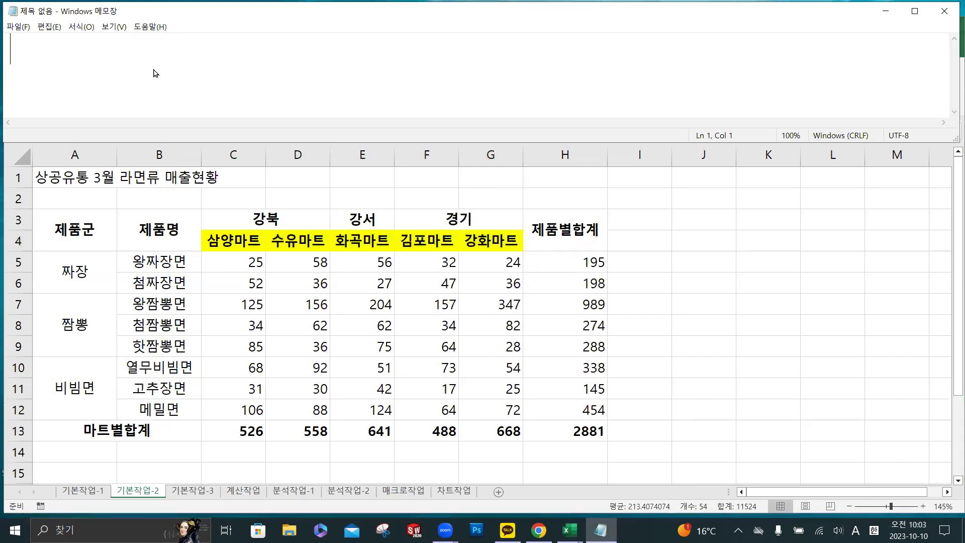
left_click_drag(151, 19, 156, 73)
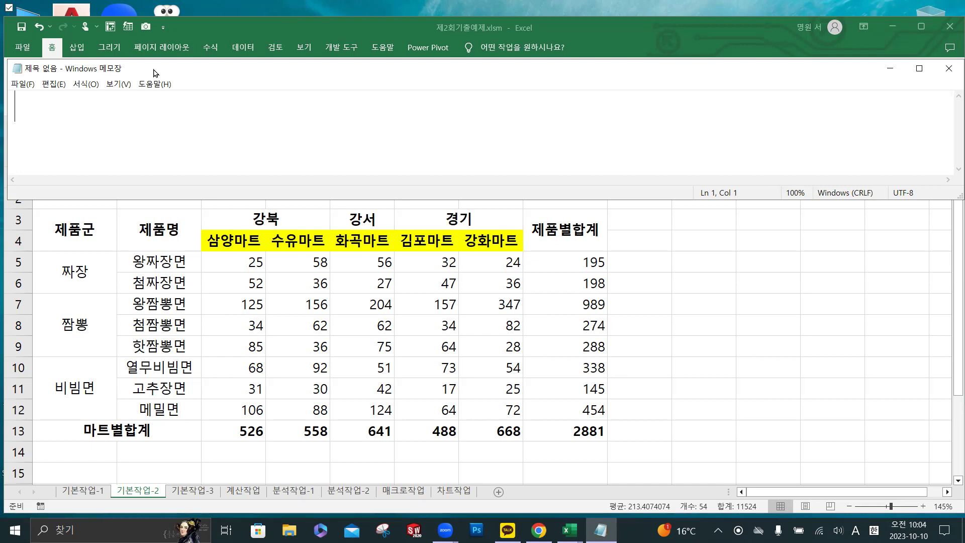
type("#,##0")
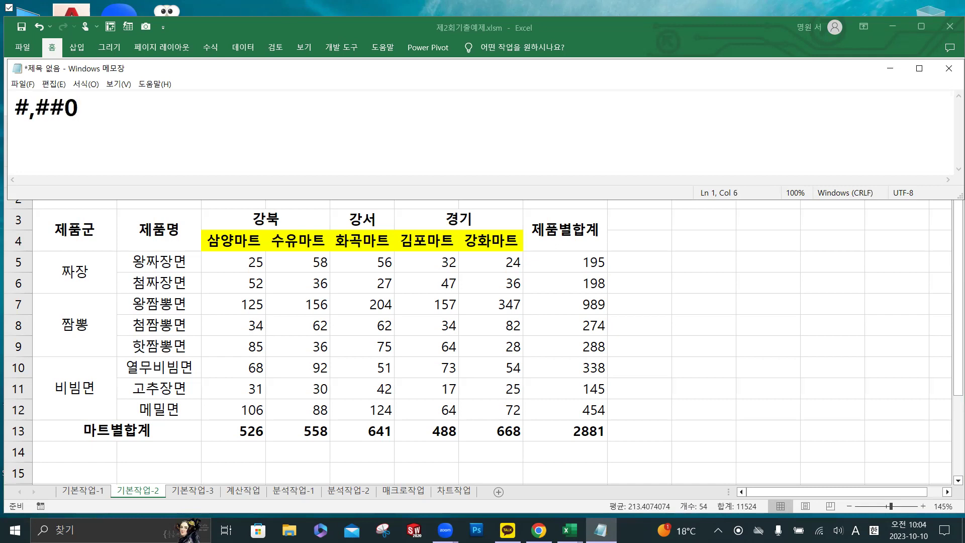
key("Hangul")
type("개")
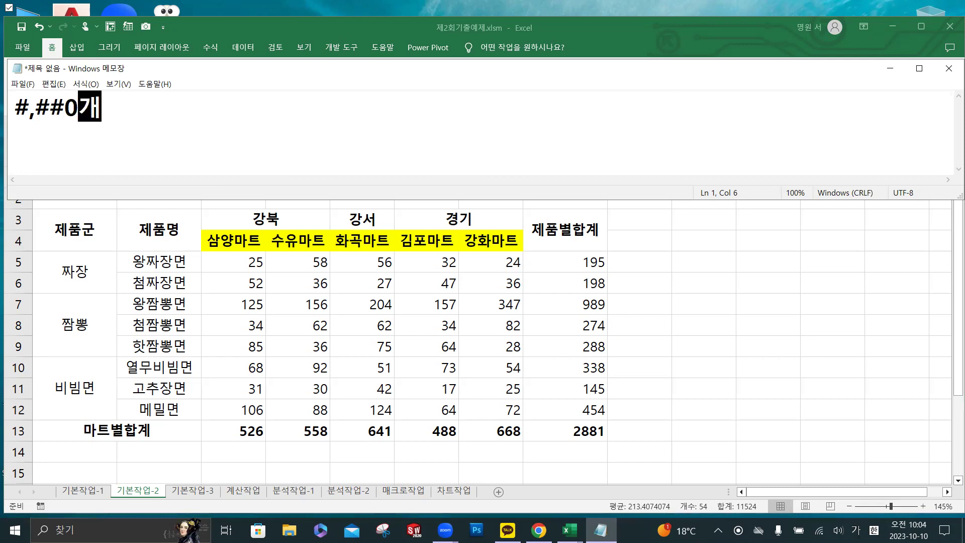
- Enclose 개 in double quotation marks so the note reads #,##0"개", and return to the workbook
left_click_drag(82, 107, 105, 110)
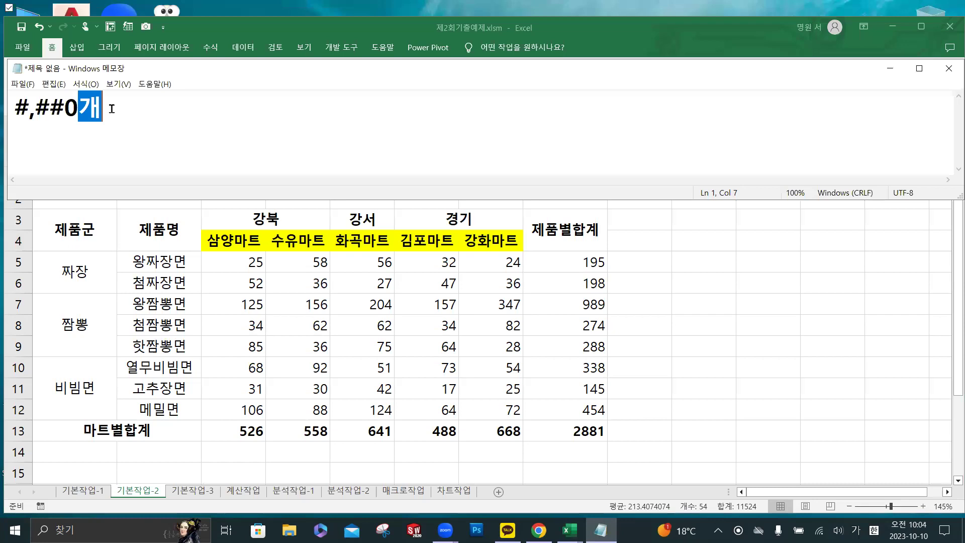
key("Left")
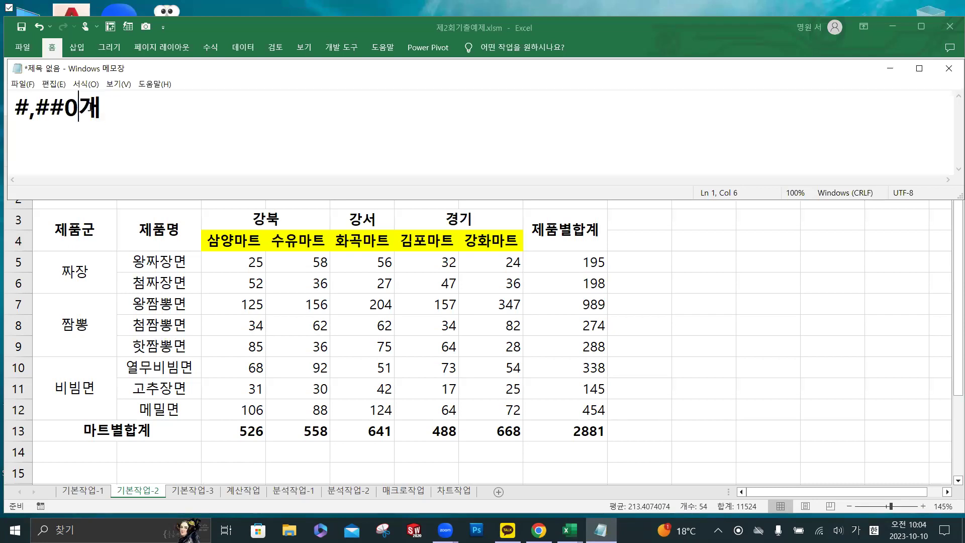
type("\"")
left_click(163, 107)
type("\"")
left_click_drag(114, 107, 95, 111)
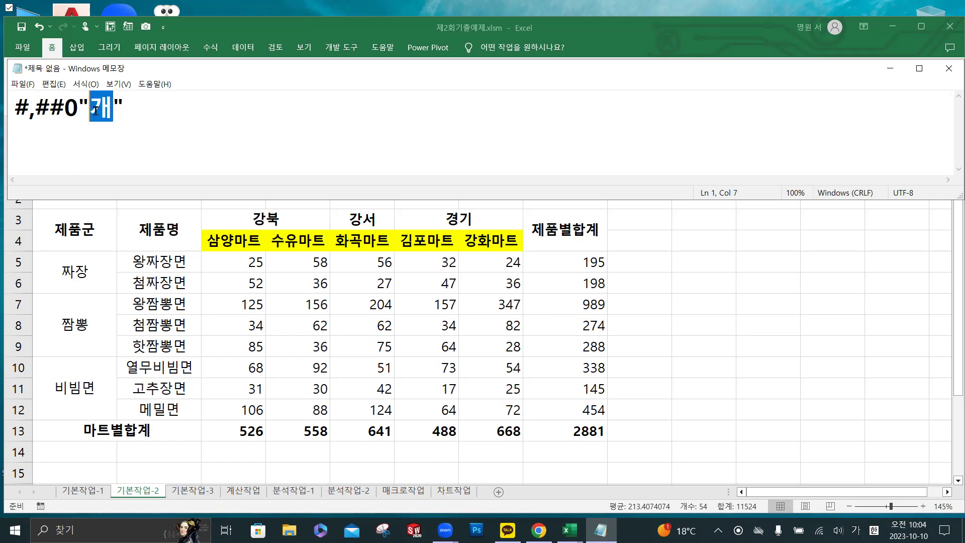
left_click(890, 68)
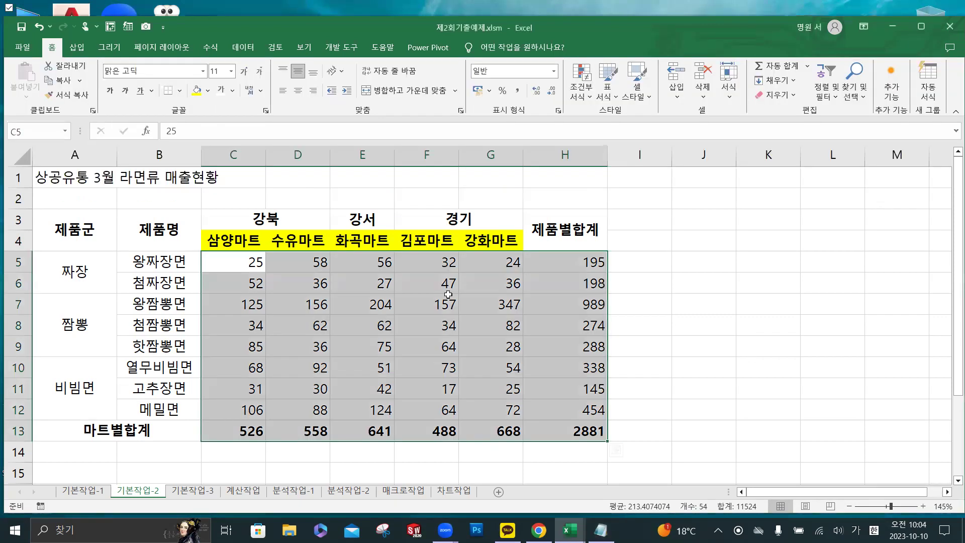
- Open the cell formatting for the selected range C5:H13 and choose the custom number format #,##0
right_click(426, 282)
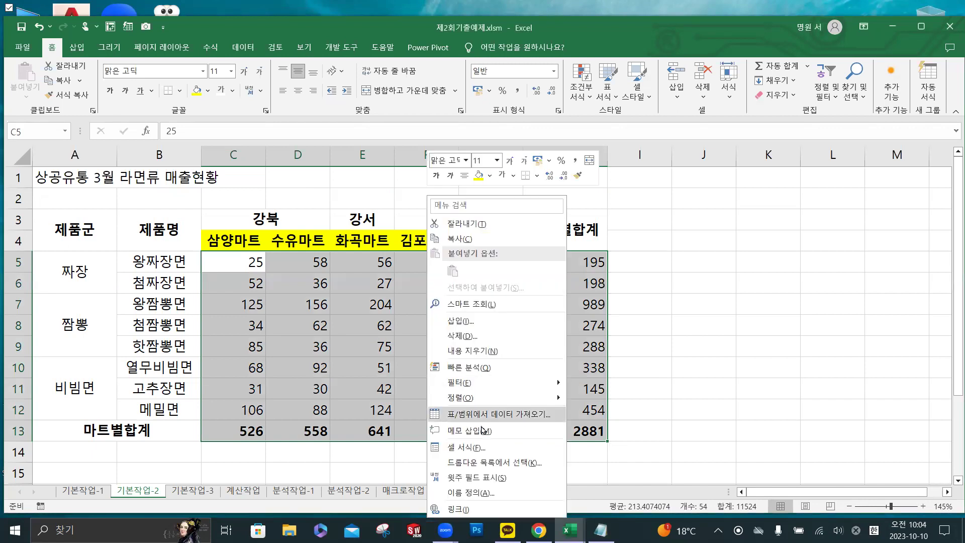
key("Escape")
key("ctrl+1")
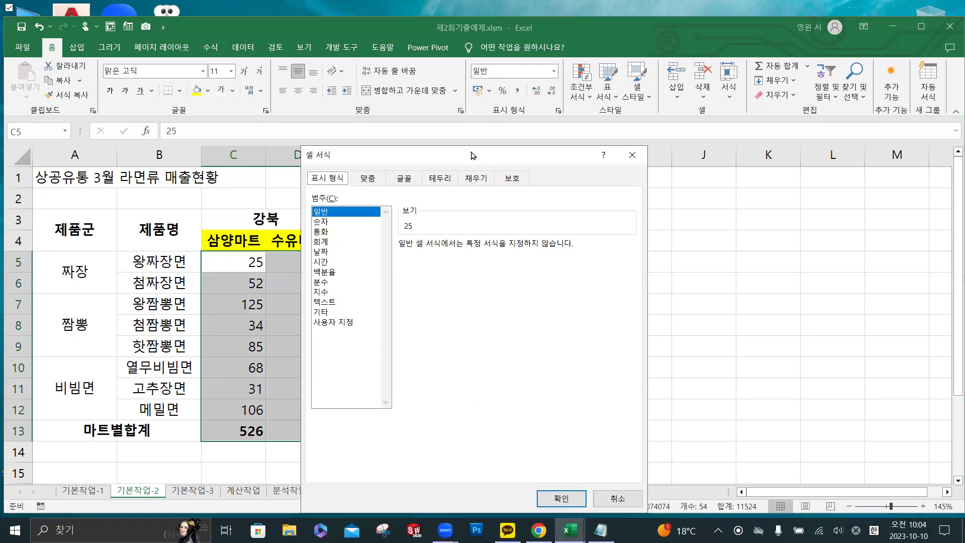
left_click_drag(471, 155, 543, 98)
left_click(419, 267)
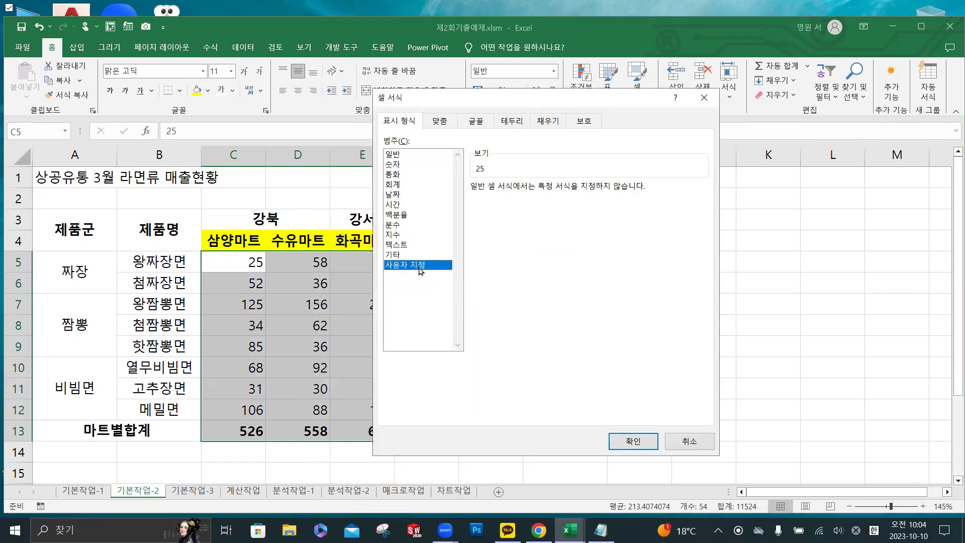
left_click(487, 245)
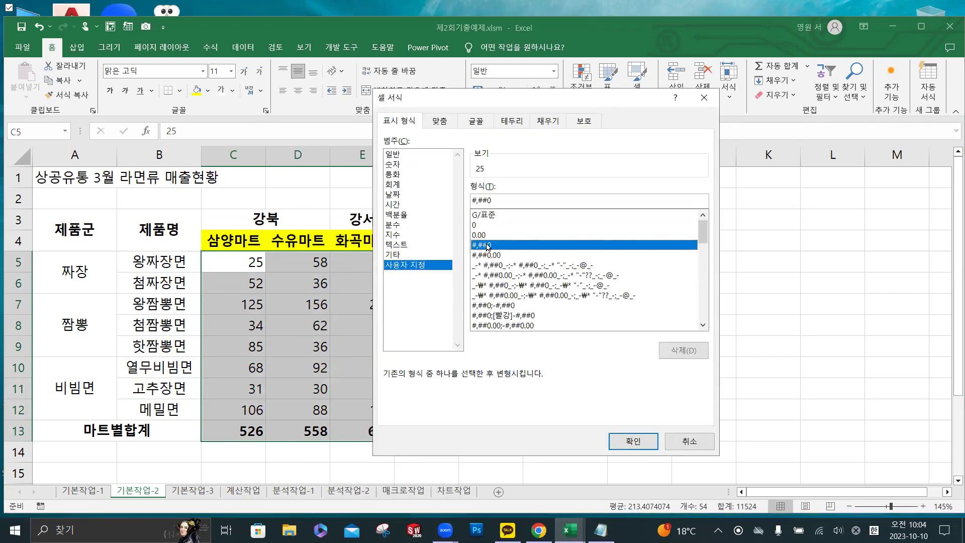
left_click(492, 247)
left_click(495, 247)
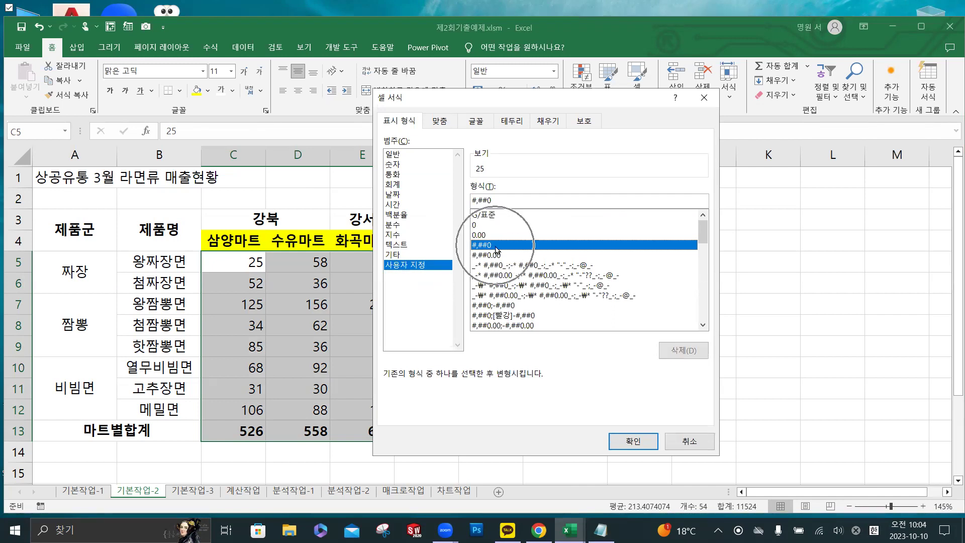
- Review the #,##0 part of the format code in Notepad and return to the cell format dialog
left_click(601, 530)
left_click_drag(79, 110, 15, 109)
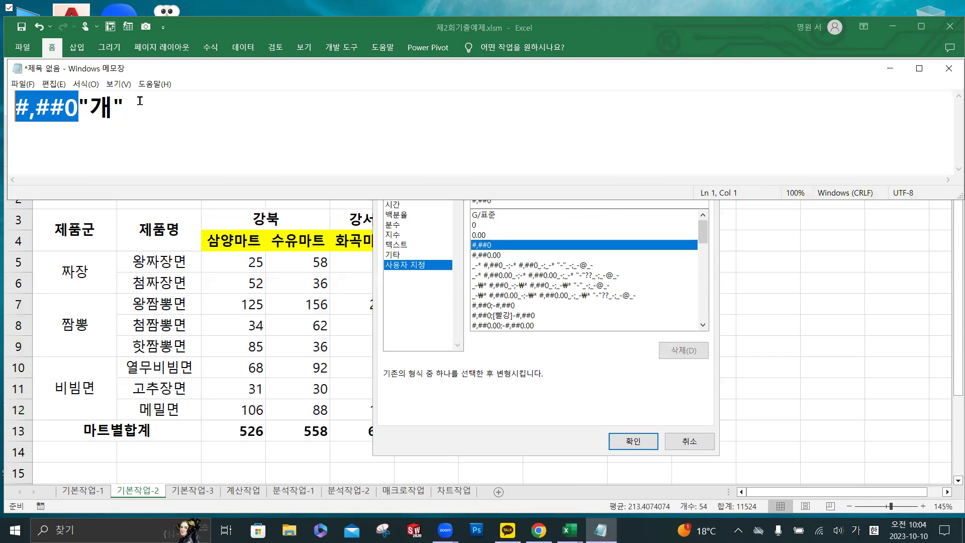
left_click(890, 68)
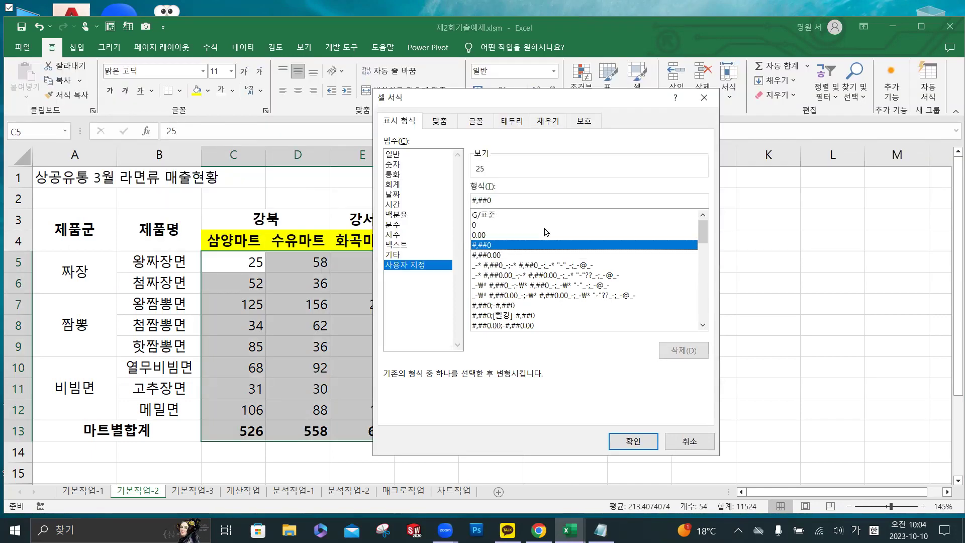
- Append 개 to the custom code so it reads #,##0개 and apply the format to C5:H13
left_click(502, 201)
type("개")
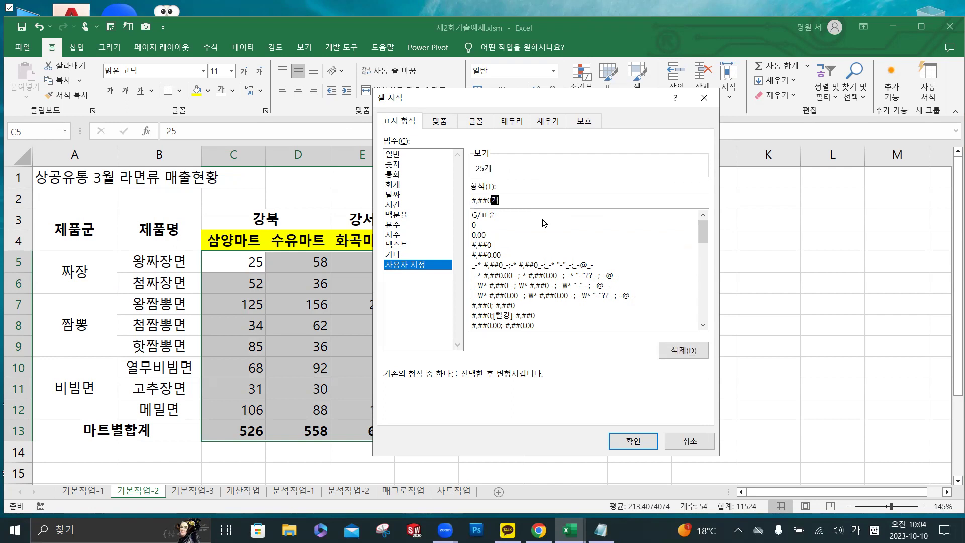
left_click(503, 201)
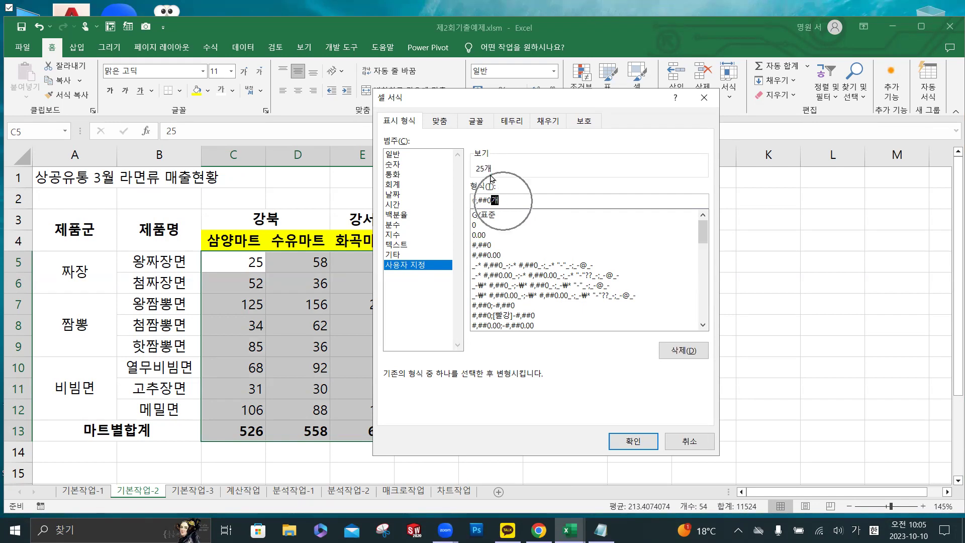
key("shift+Left")
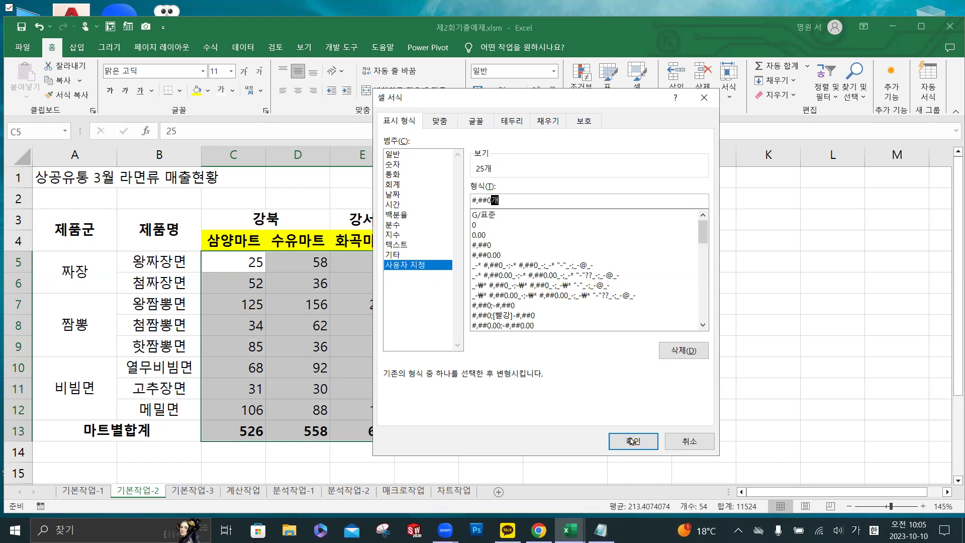
key("Return")
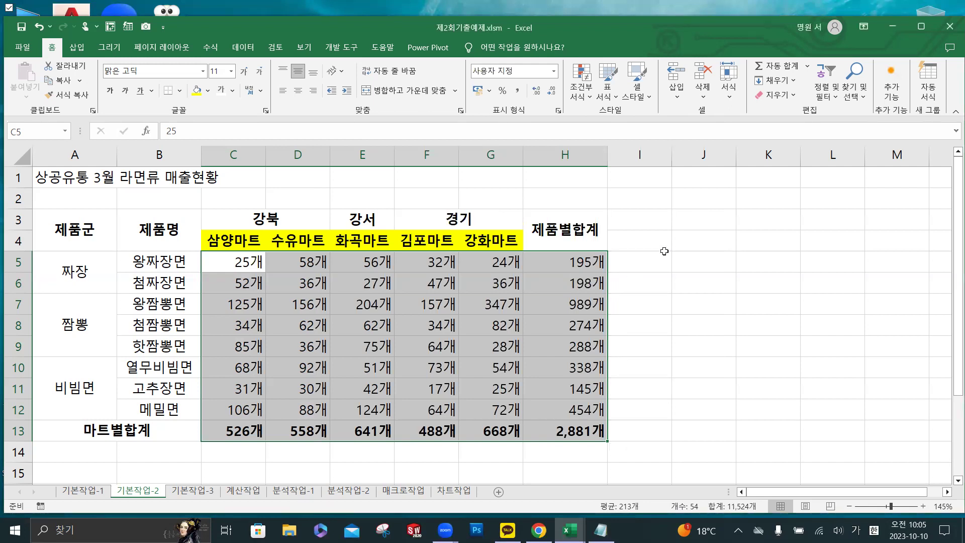
- Enter 0 in C5 to test how the format displays zero, and set the cell back to 25
left_click(239, 262)
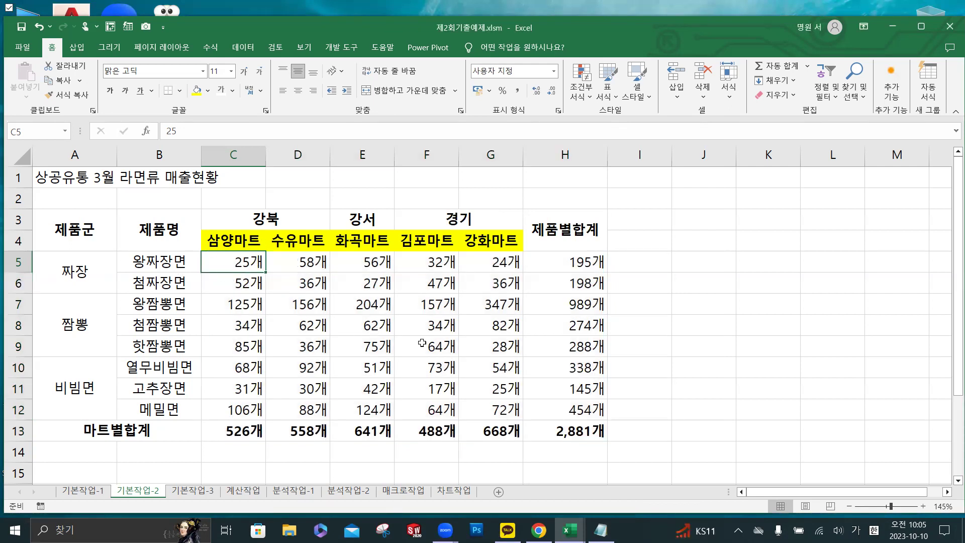
type("0")
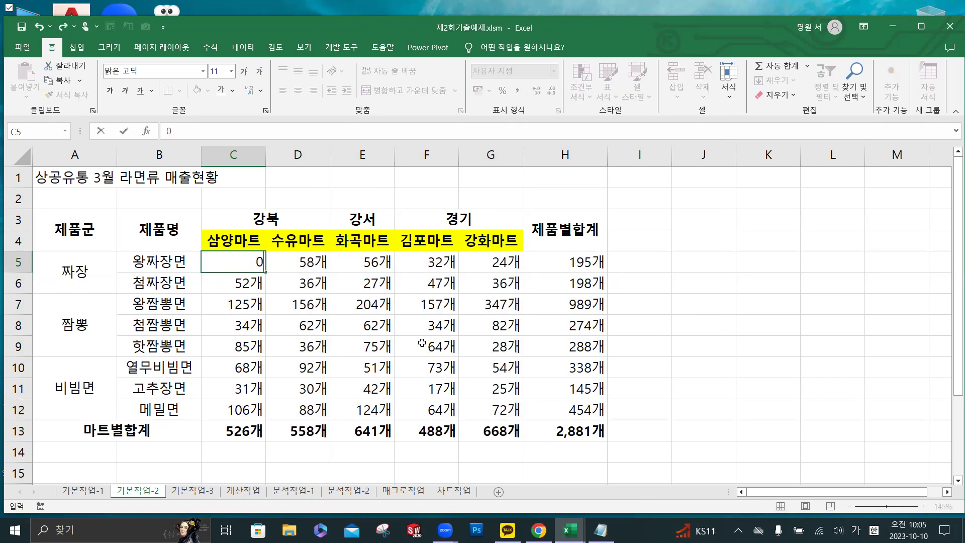
key("Return")
key("Up")
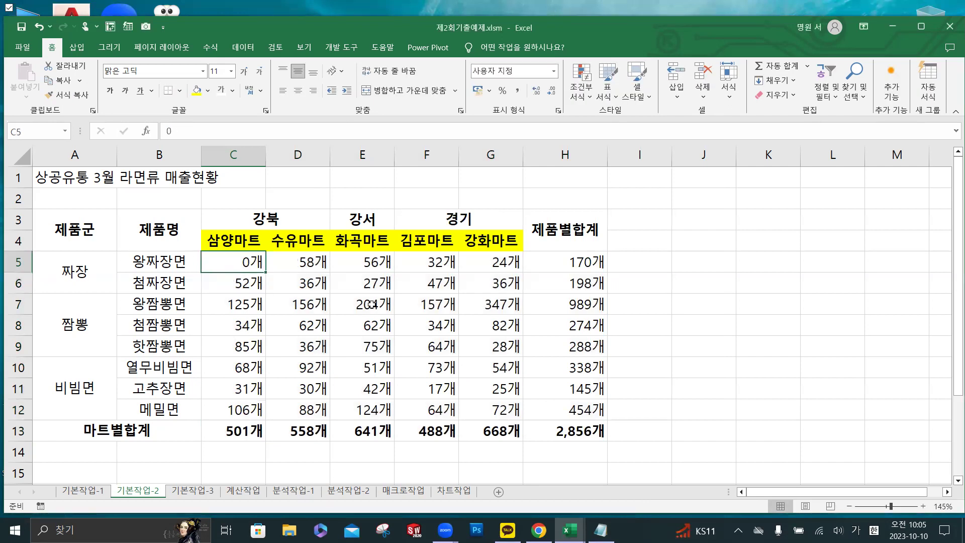
type("25")
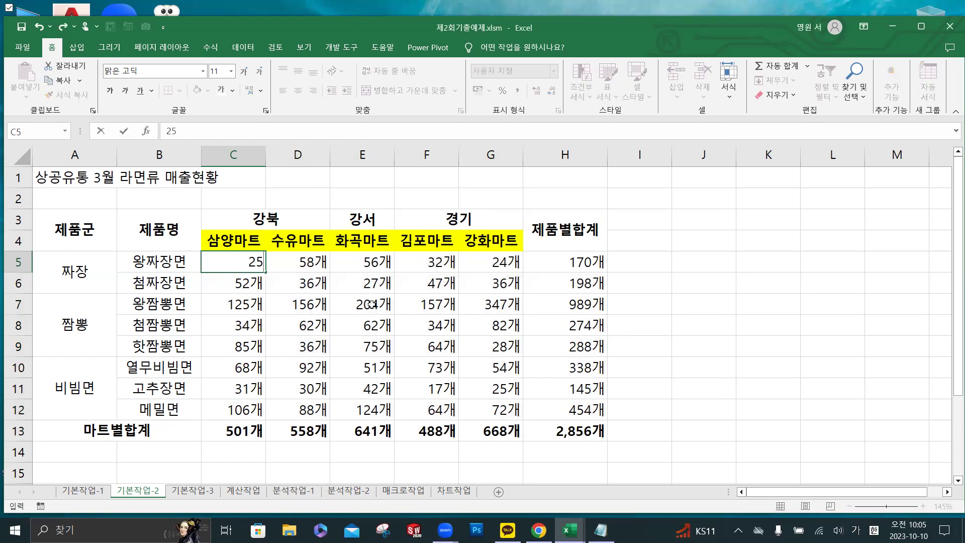
key("Return")
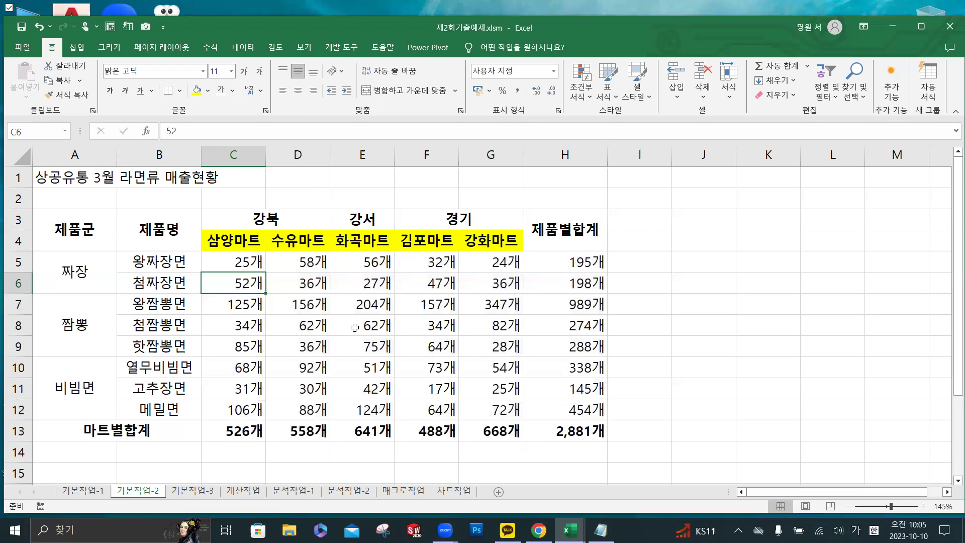
- Apply all borders and a thick outside border to the whole table A3:H13
left_click_drag(86, 241, 578, 432)
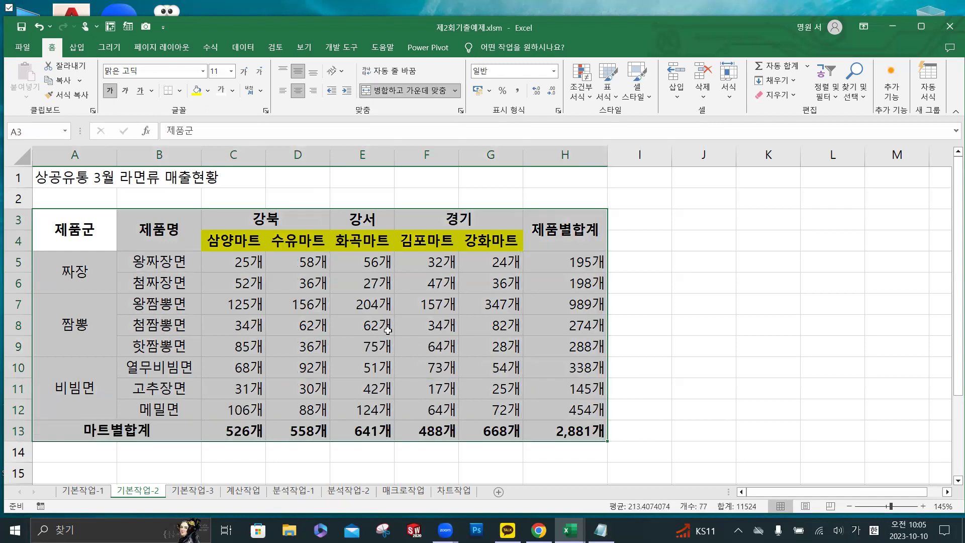
left_click(181, 92)
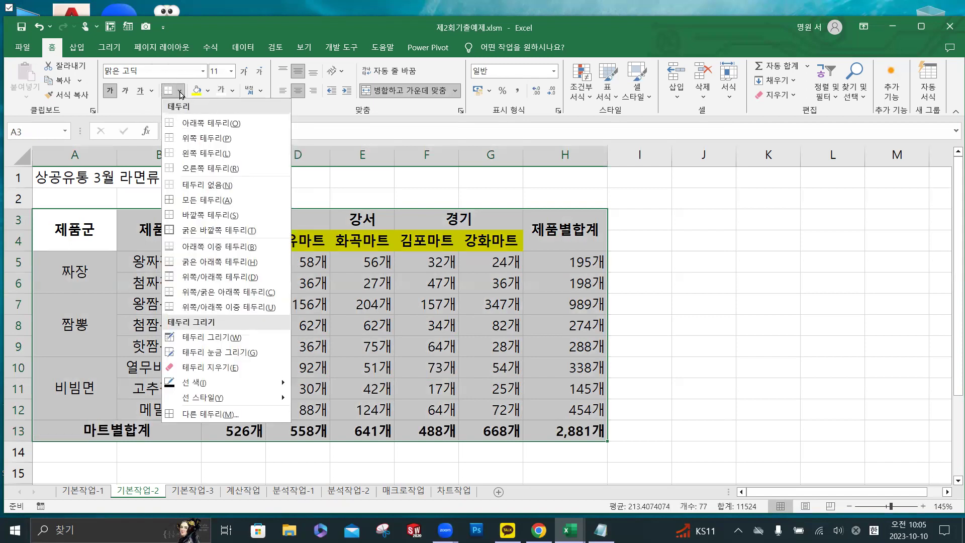
left_click(200, 201)
left_click(180, 93)
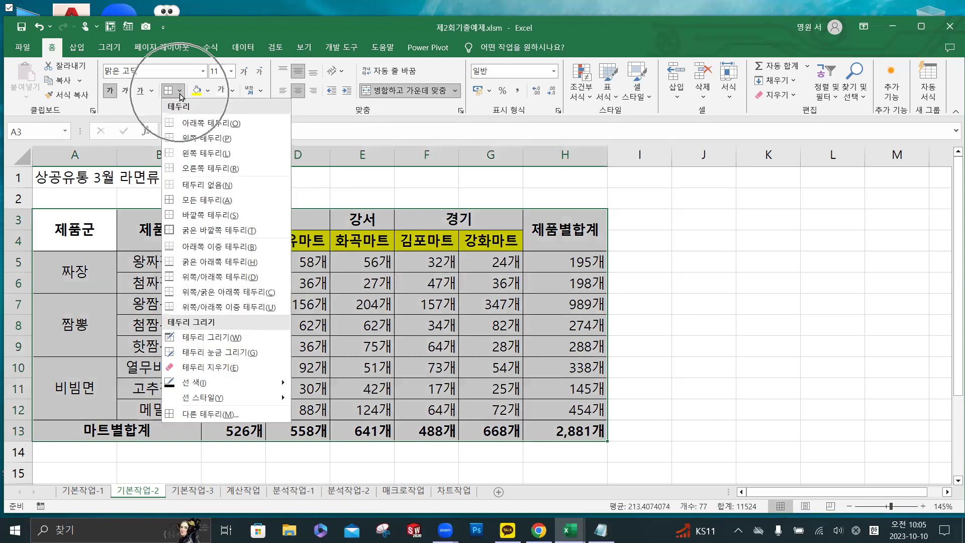
left_click(212, 232)
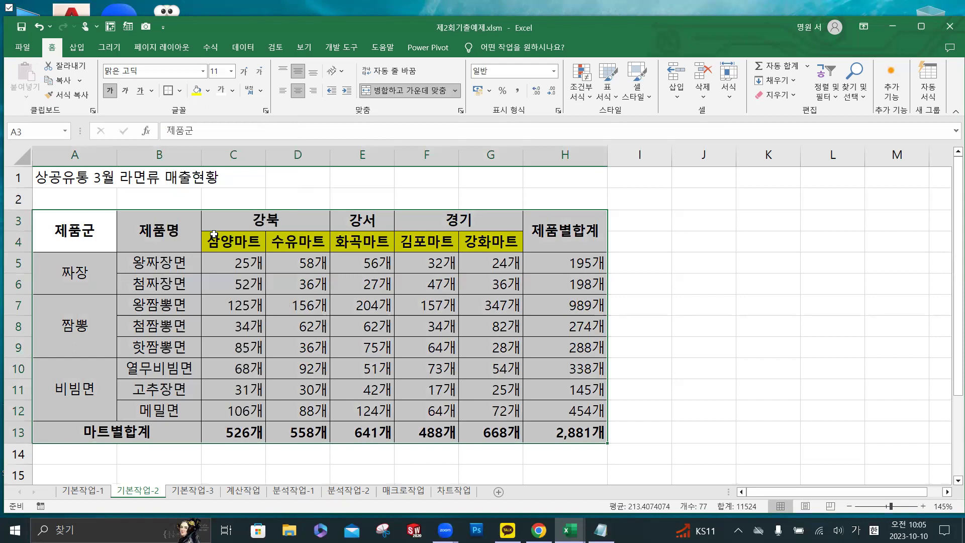
- Apply a bottom double border to the header range A3:H4 and the 비빔면 rows A10:H12
left_click(89, 230)
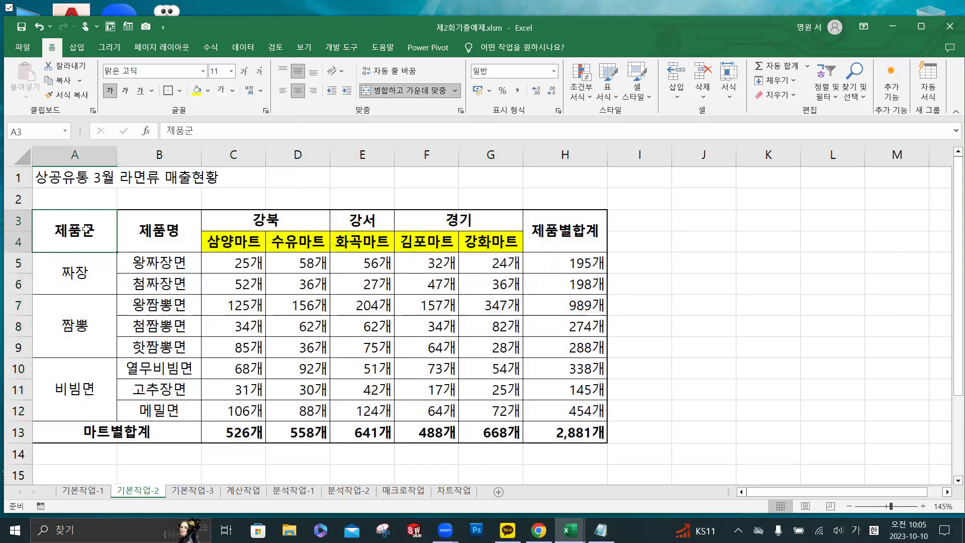
left_click_drag(89, 230, 548, 232)
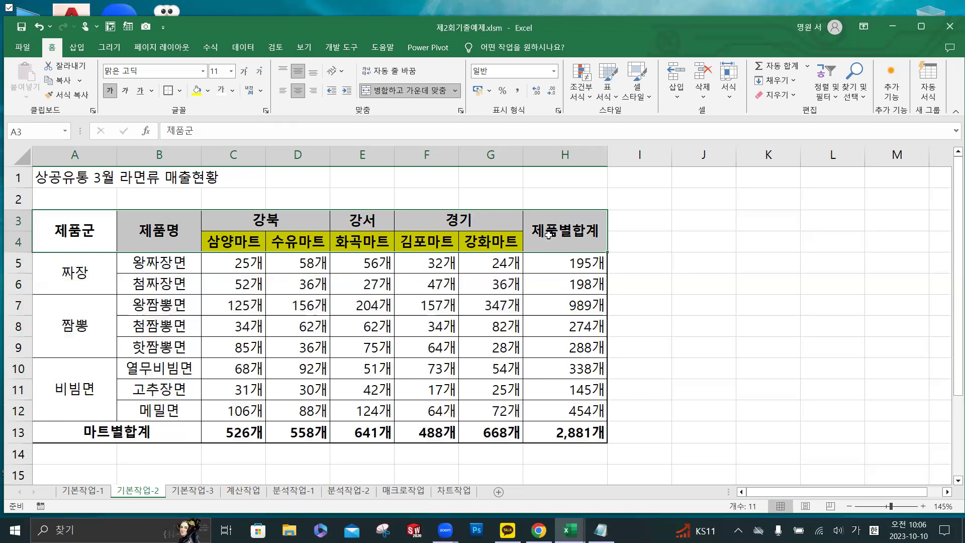
left_click(72, 382, "ctrl")
left_click_drag(71, 382, 554, 403)
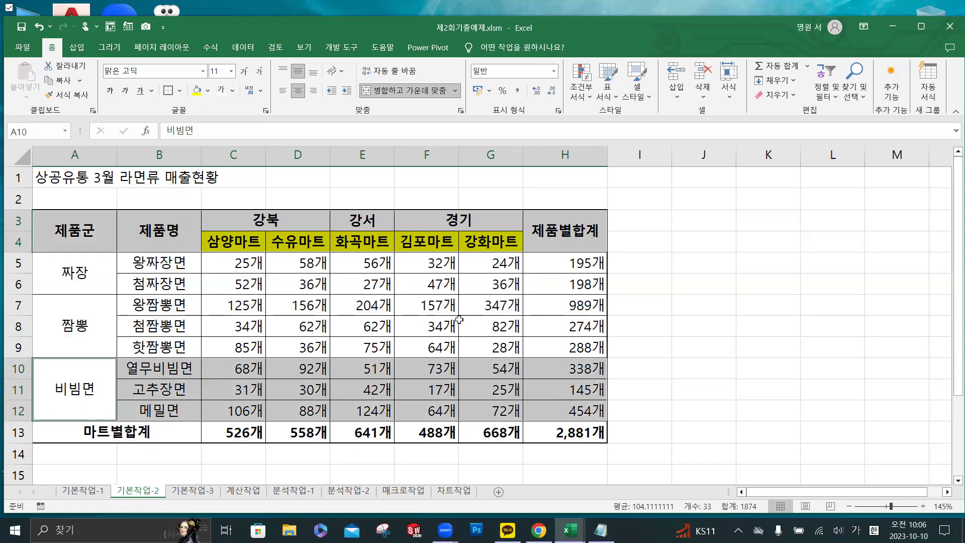
left_click(180, 92)
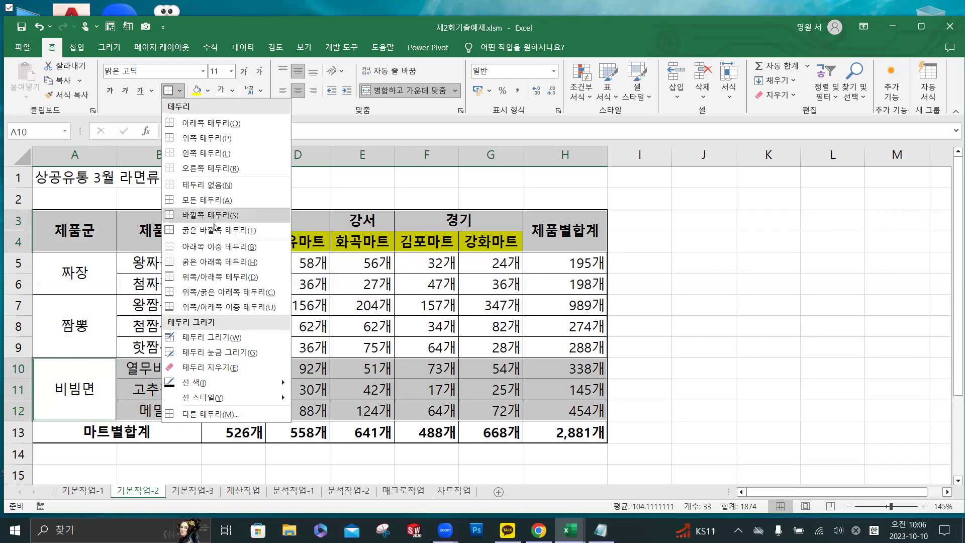
left_click(229, 248)
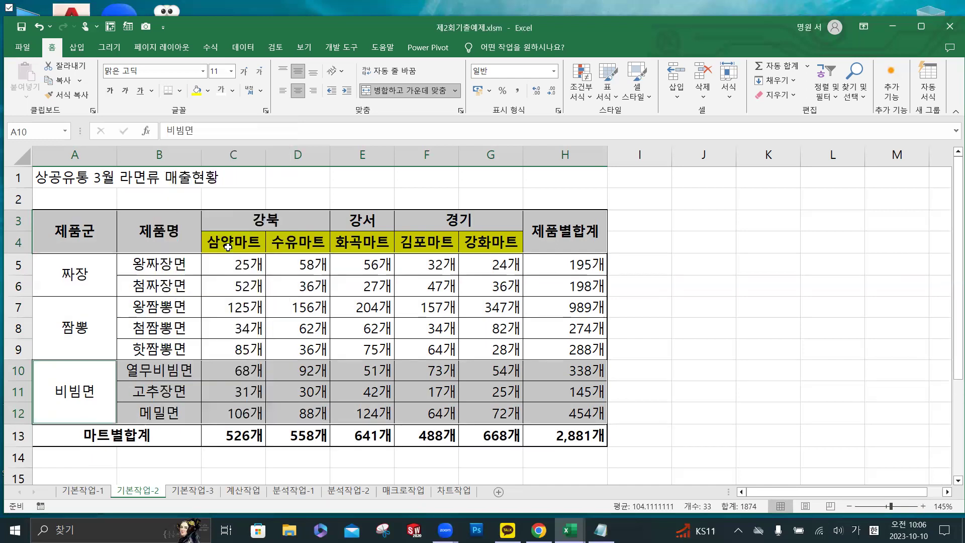
- Define the name 제품명 for the product name cells B5:B12
left_click(680, 257)
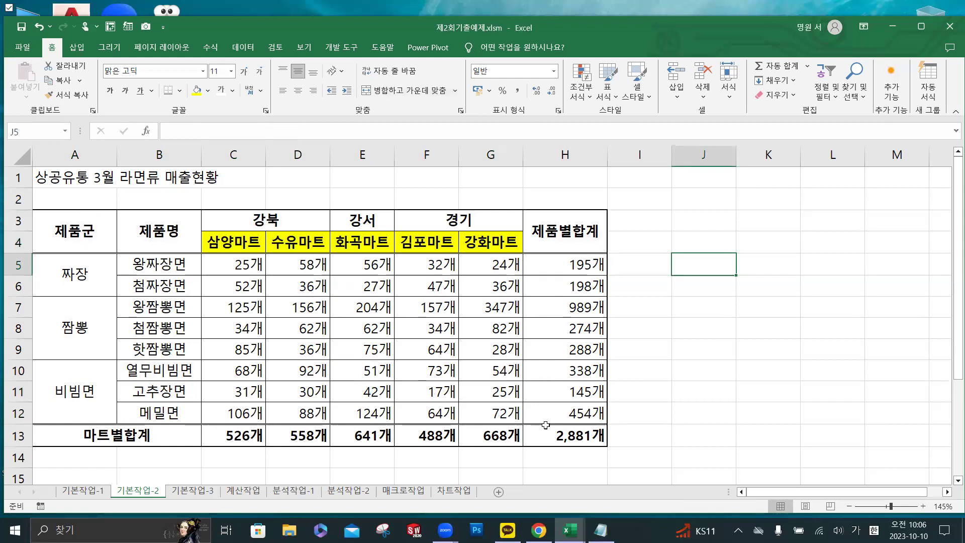
left_click(164, 264)
left_click_drag(164, 264, 163, 411)
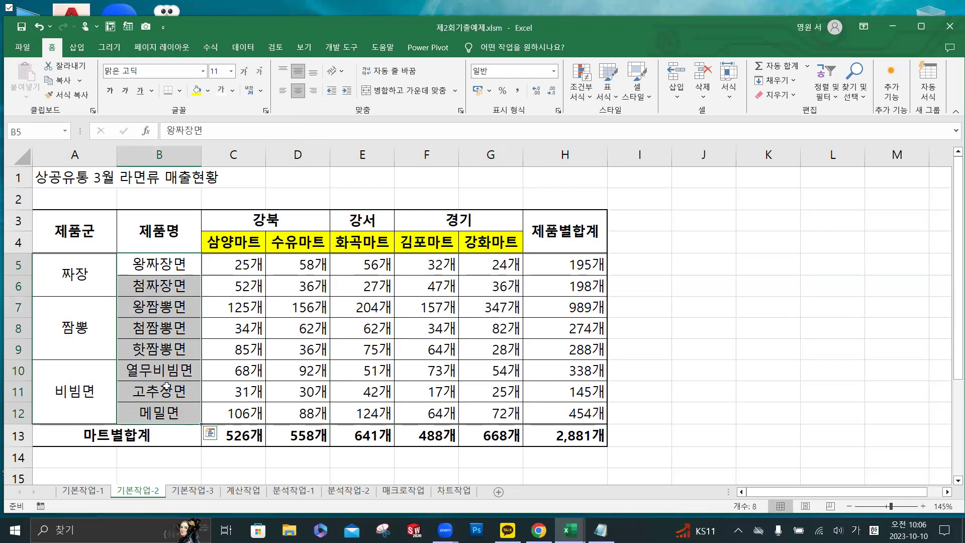
key("ctrl")
key("ctrl+q")
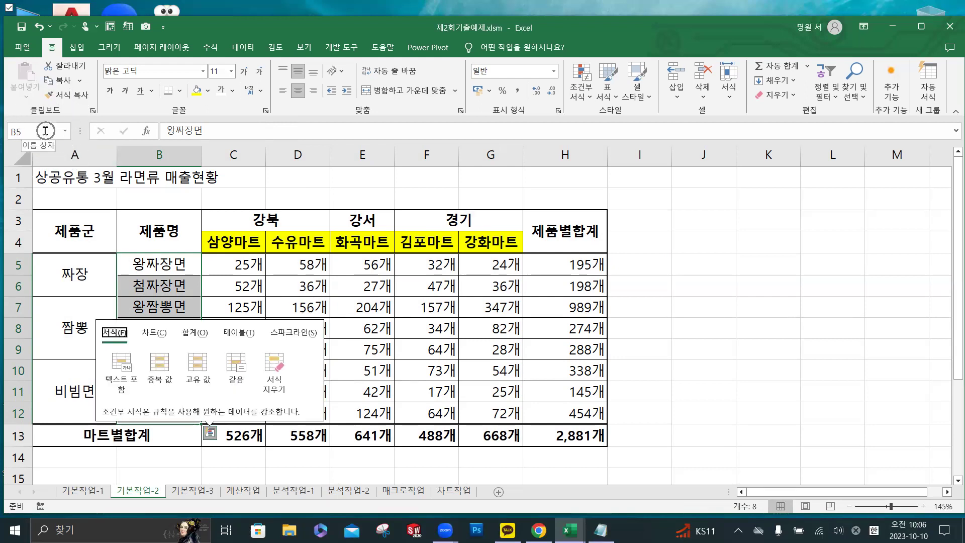
left_click(45, 131)
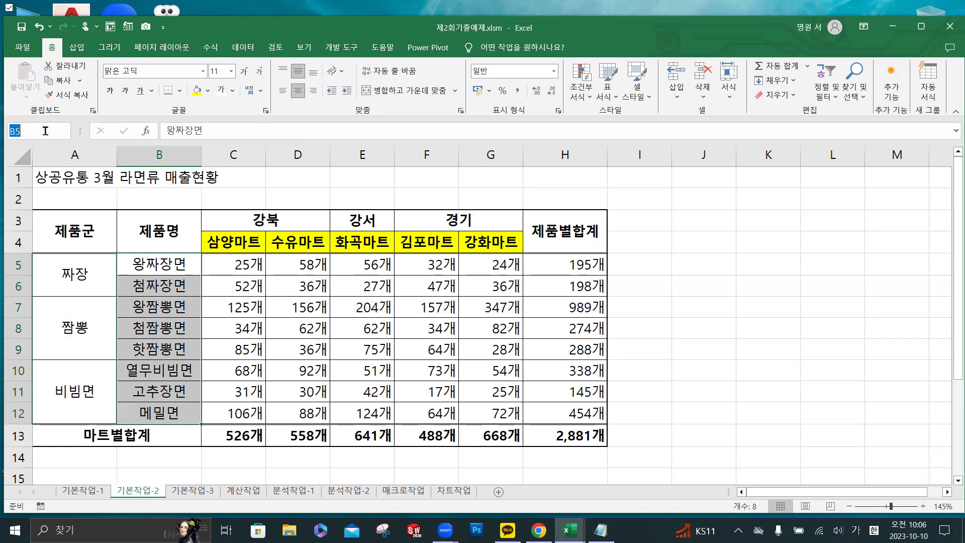
type("제품명")
key("Return")
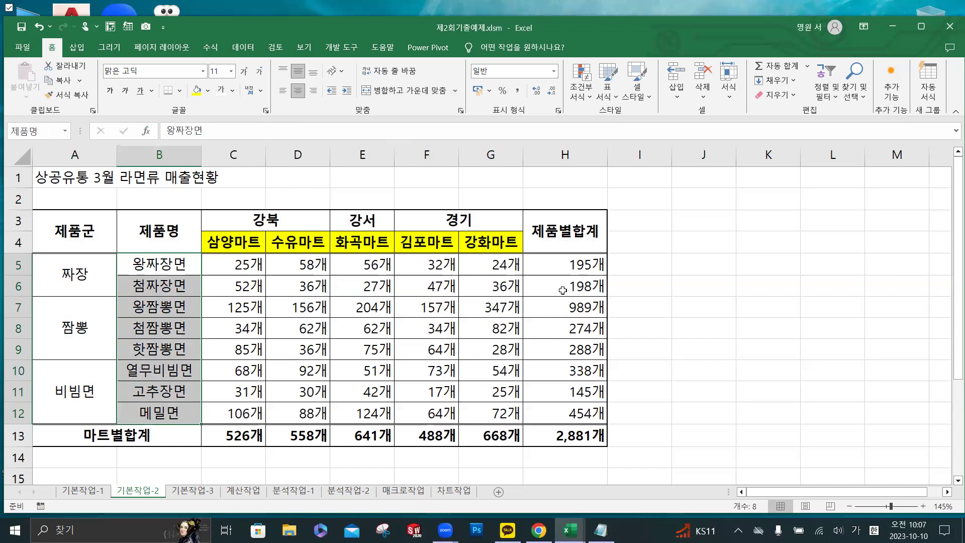
- Insert a memo on cell H7, clear its default author text, and enter 최고인기품목
left_click(563, 310)
left_click(571, 308)
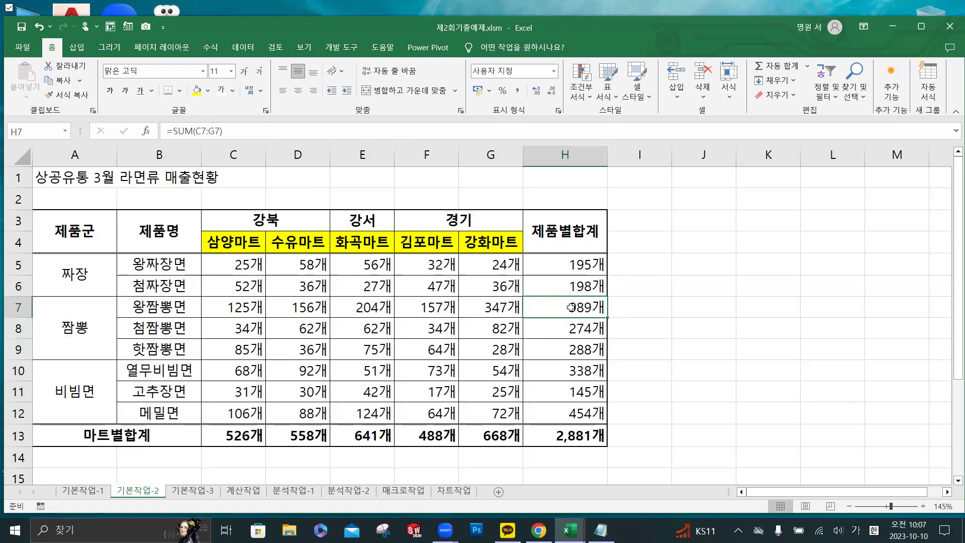
right_click(572, 307)
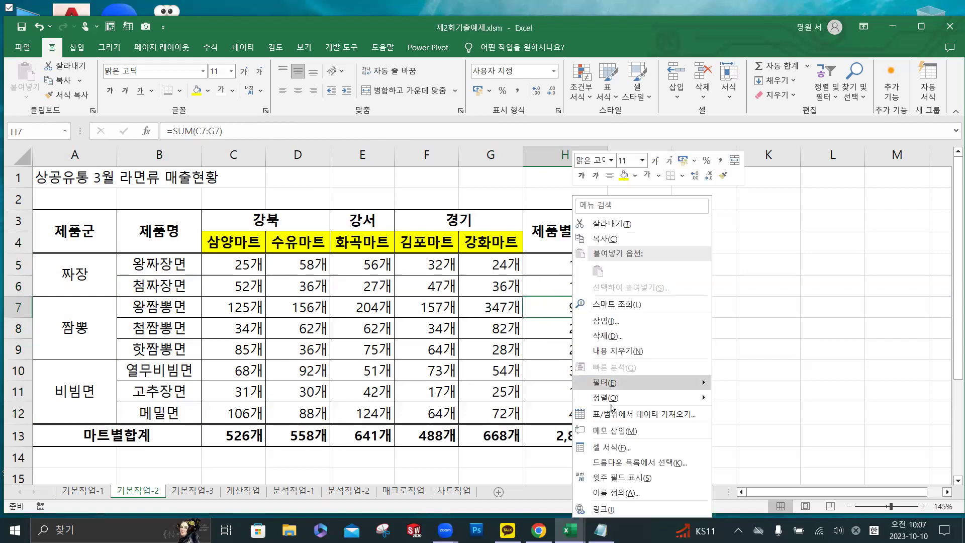
left_click(617, 434)
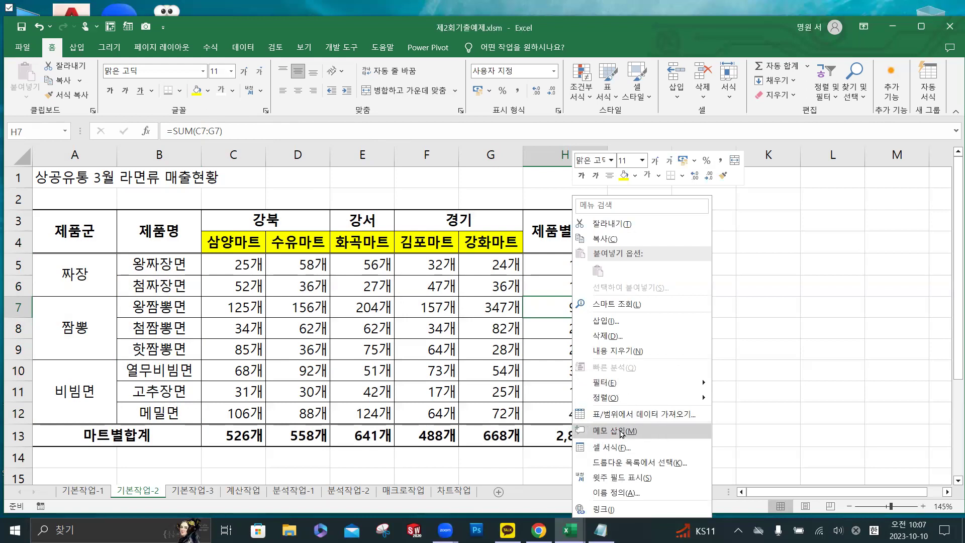
left_click(621, 431)
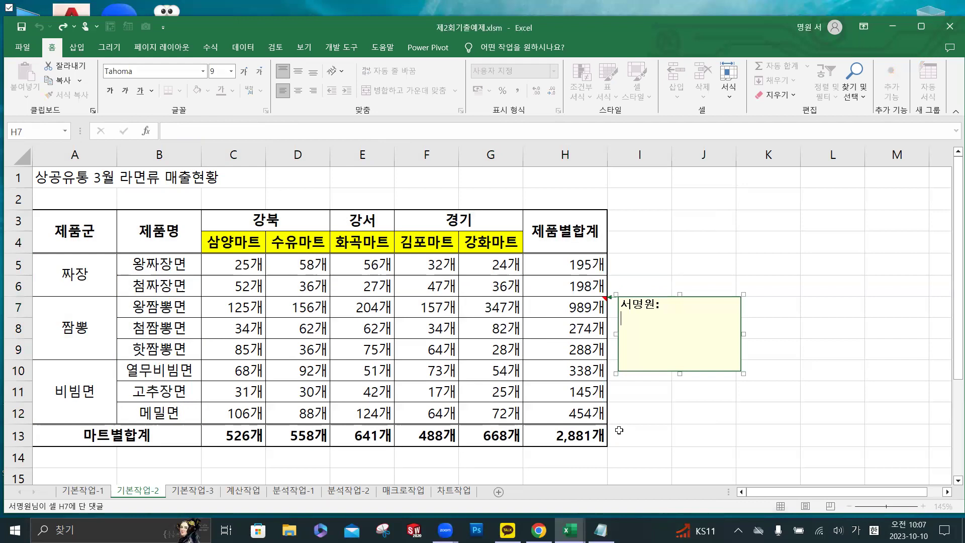
key("BackSpace")
key("BackSpace")
key("BackSpace")
key("BackSpace")
key("BackSpace")
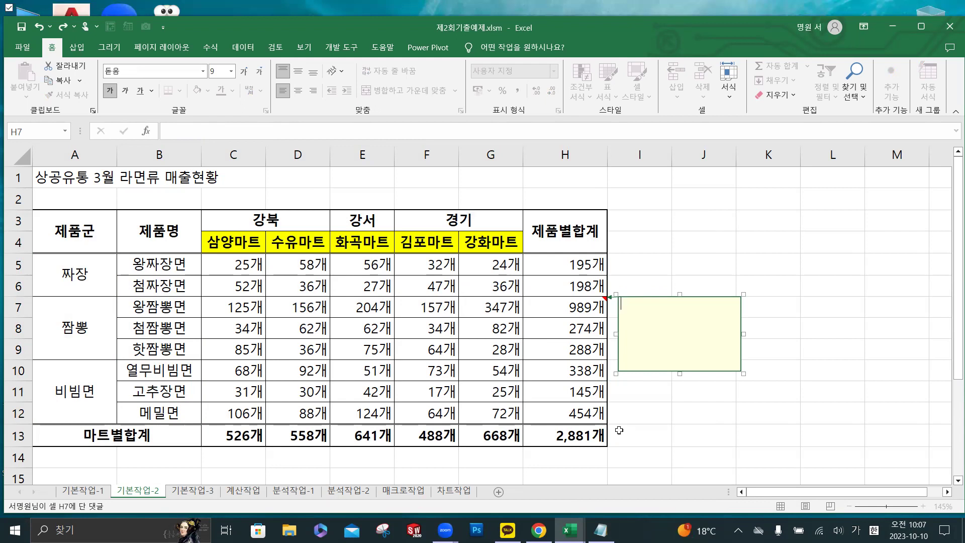
type("최고인기품목")
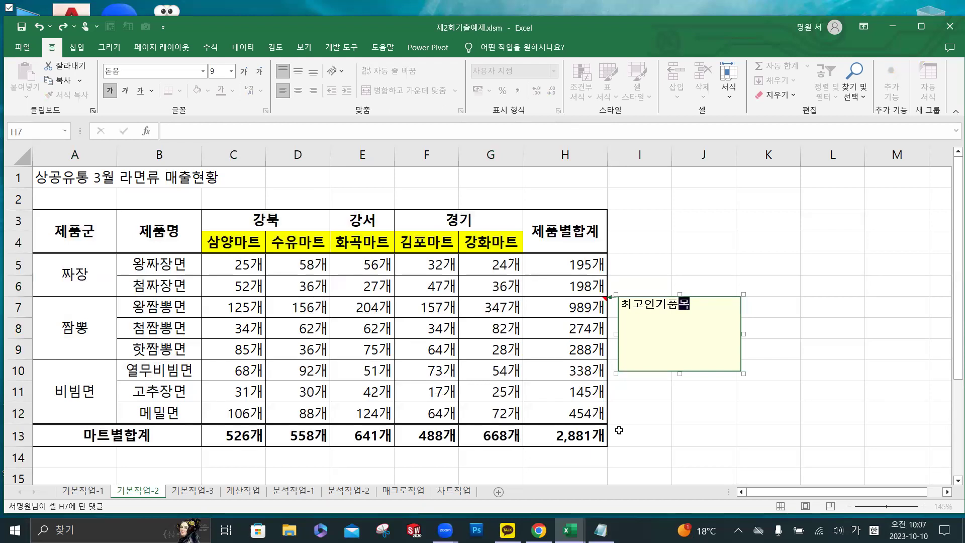
- Turn on automatic size in the alignment format of the H7 memo
left_click(674, 338)
left_click(695, 336)
left_click(708, 294)
right_click(708, 294)
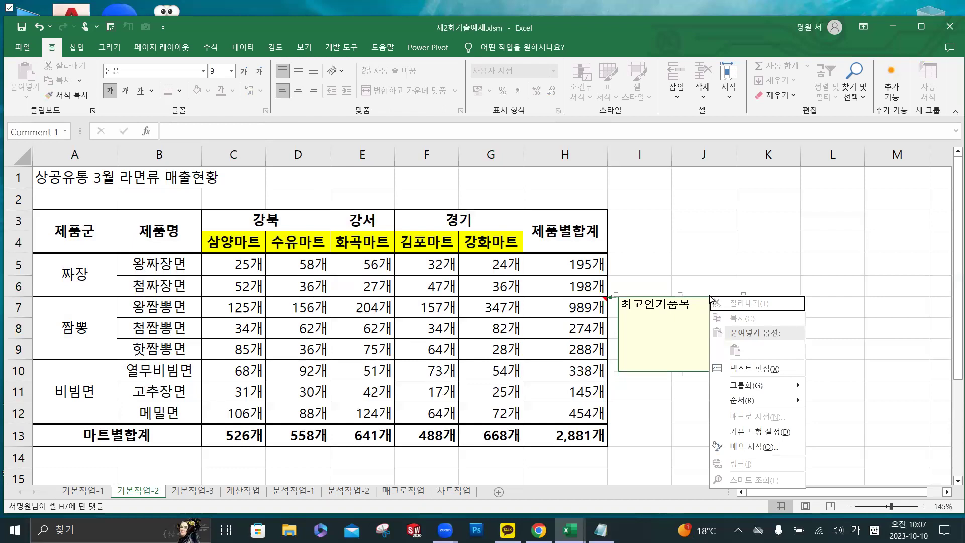
left_click(758, 447)
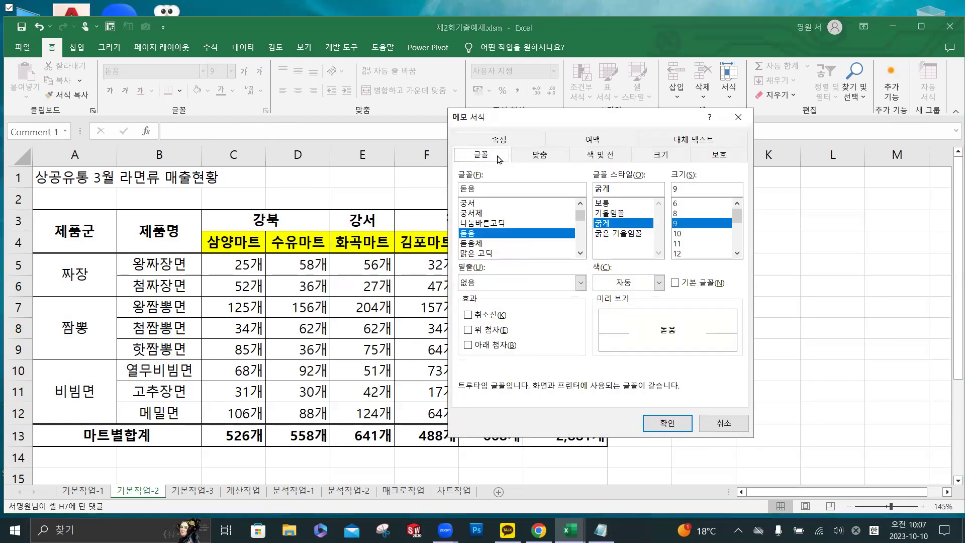
left_click(551, 160)
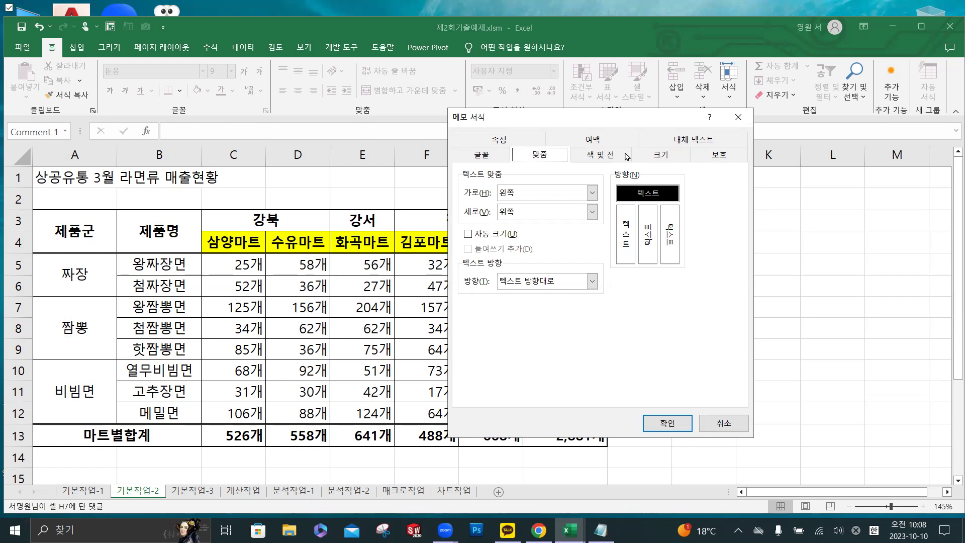
left_click(486, 159)
left_click(477, 235)
left_click(680, 425)
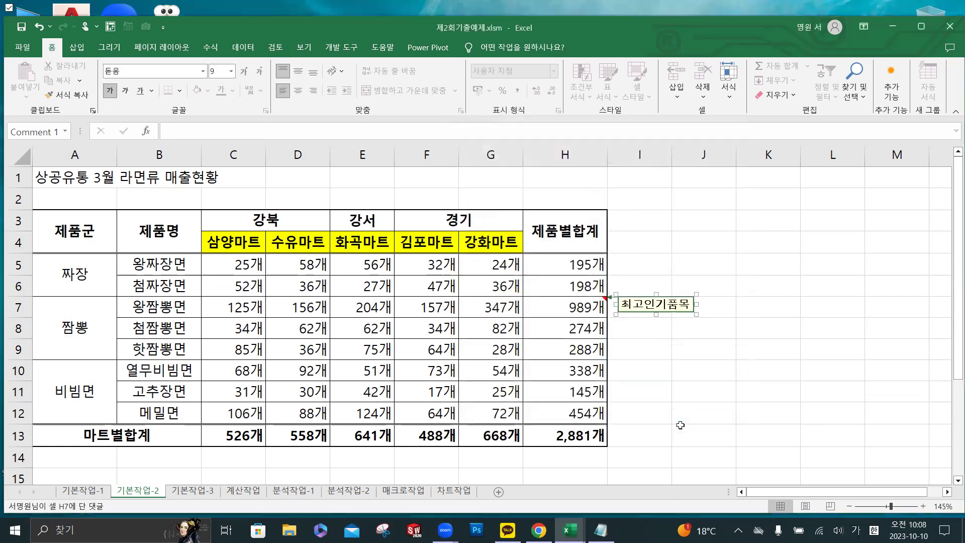
- Set the memo on H7 to stay displayed at all times
left_click(567, 307)
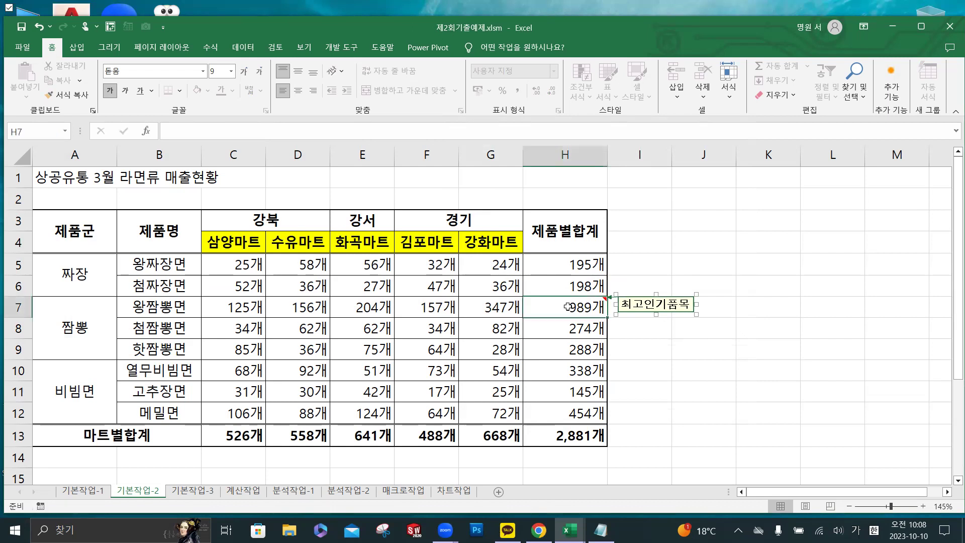
right_click(569, 311)
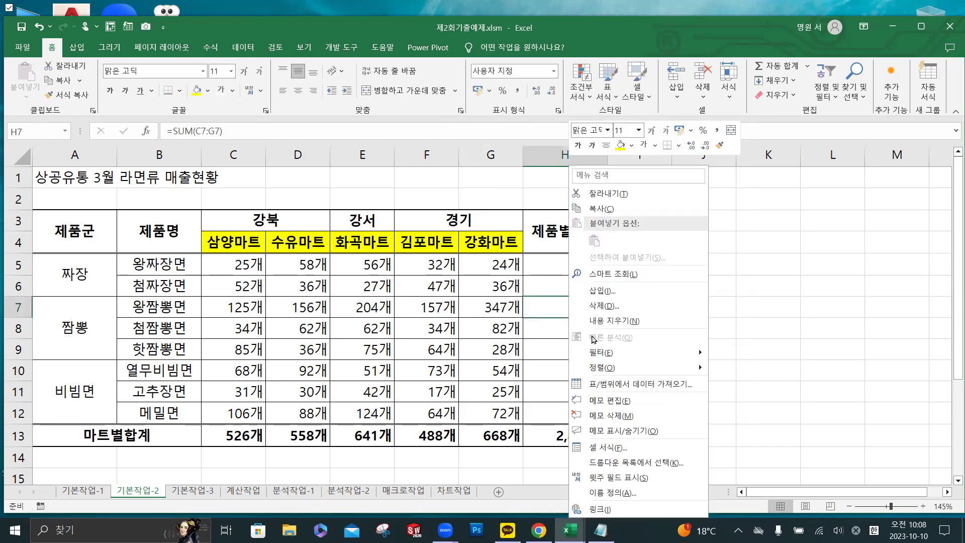
left_click(610, 432)
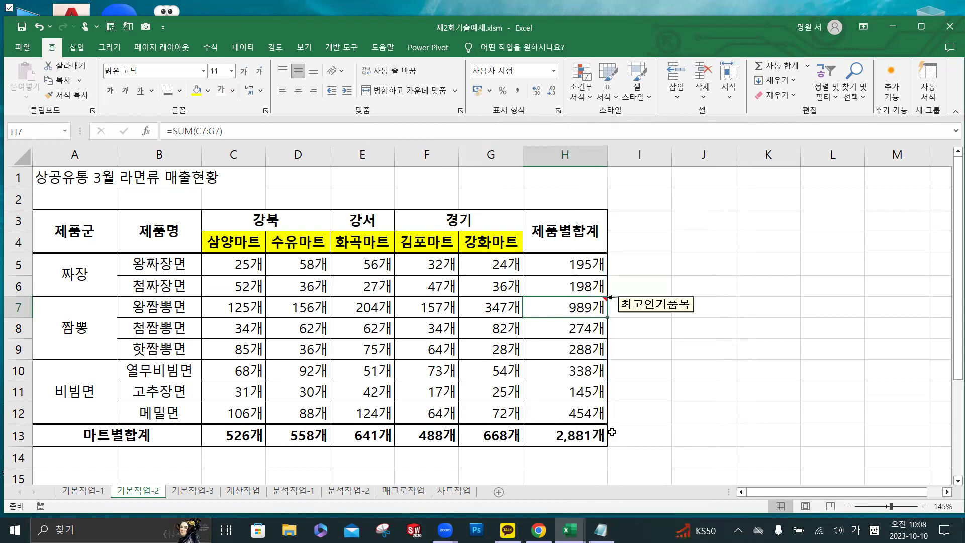
left_click(785, 222)
left_click(749, 353)
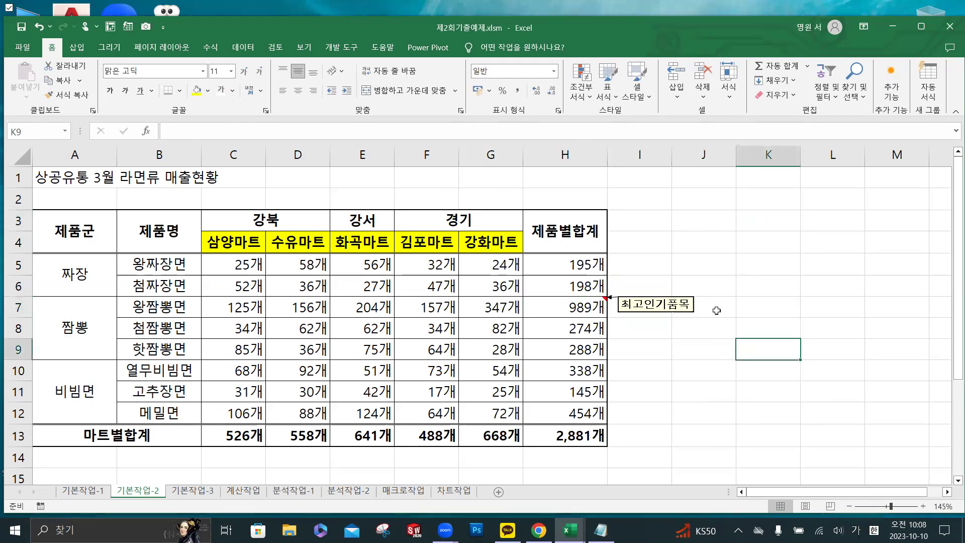
left_click(703, 260)
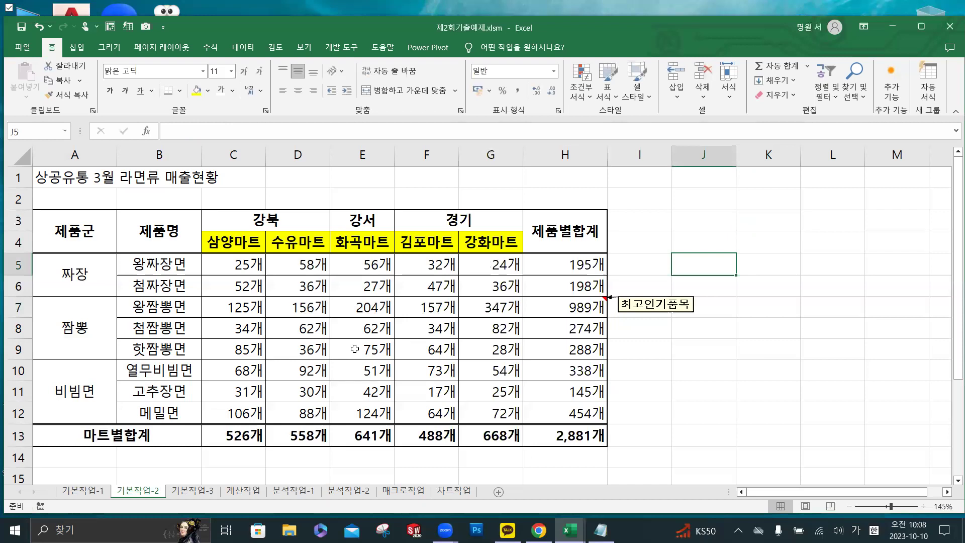
- On the 기본작업-3 sheet, fill the header row A3:G3 with standard yellow
left_click(194, 491)
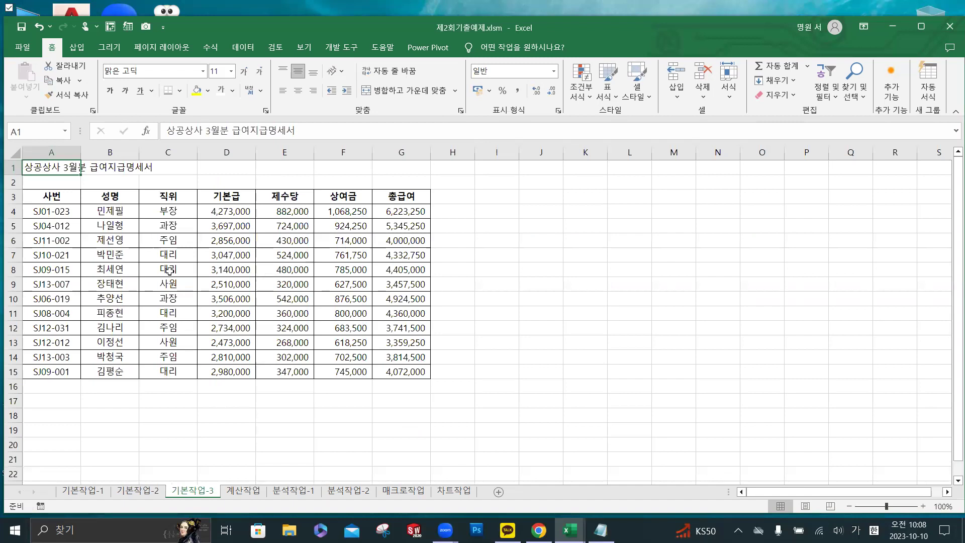
scroll(169, 270, "up", 3)
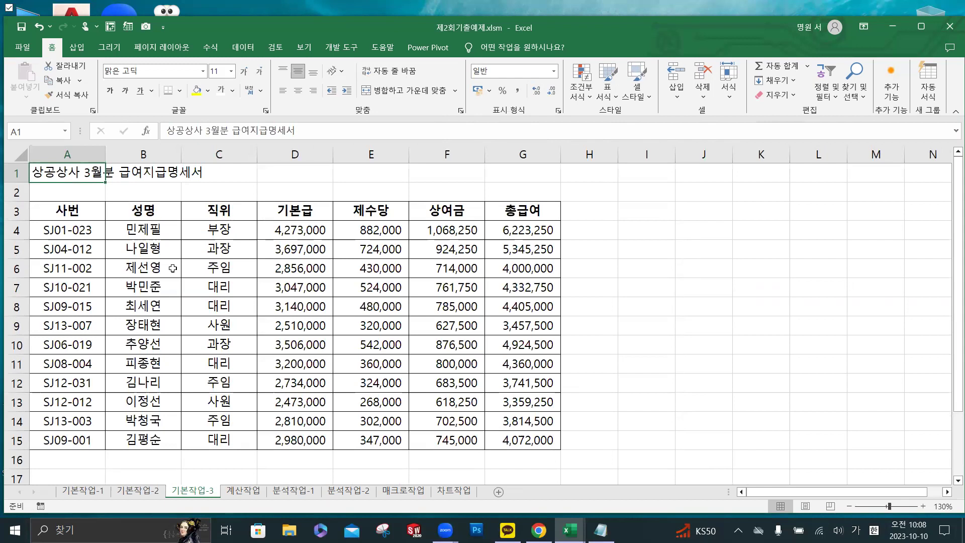
left_click_drag(95, 214, 498, 212)
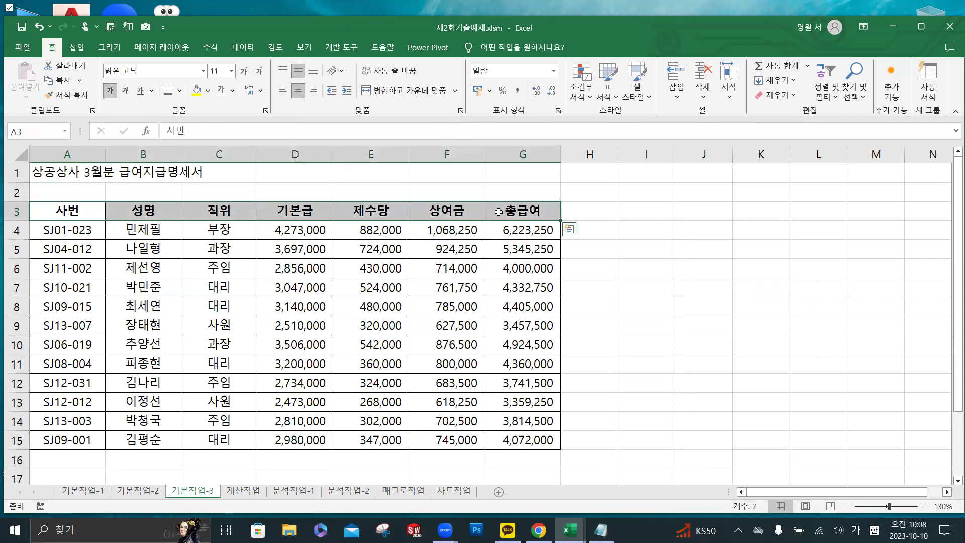
left_click(208, 92)
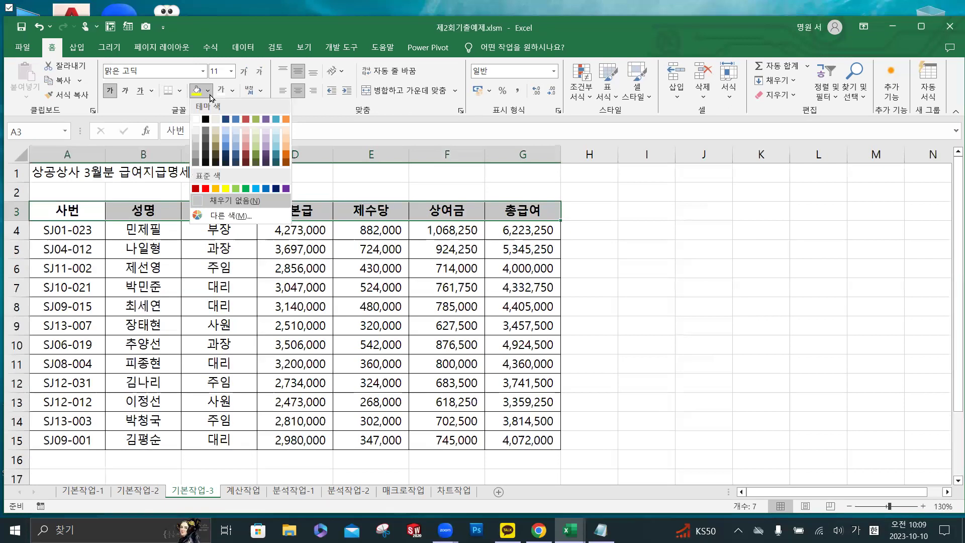
left_click(226, 188)
left_click_drag(71, 211, 499, 211)
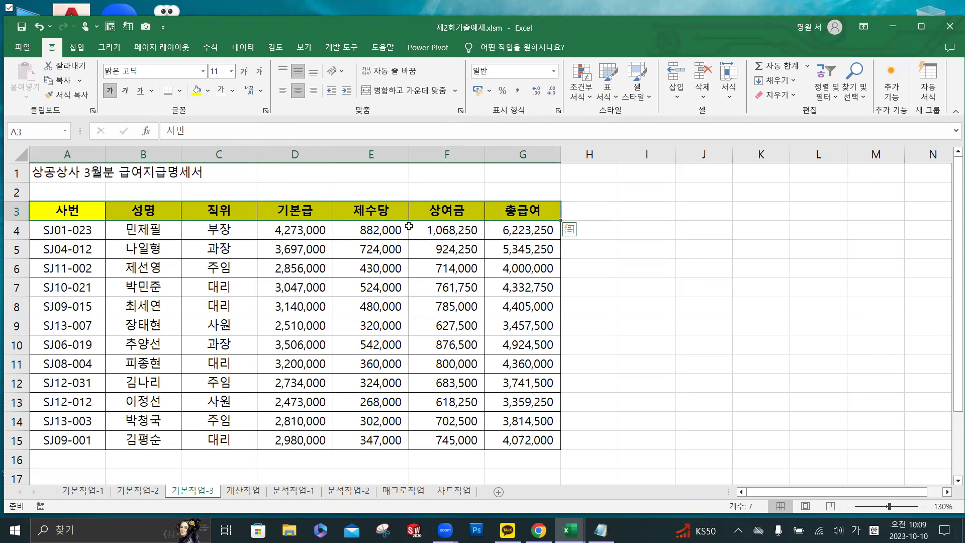
- Start a new conditional formatting rule for A4:G15 that uses a formula to determine which cells to format
left_click(94, 231)
left_click_drag(94, 231, 502, 434)
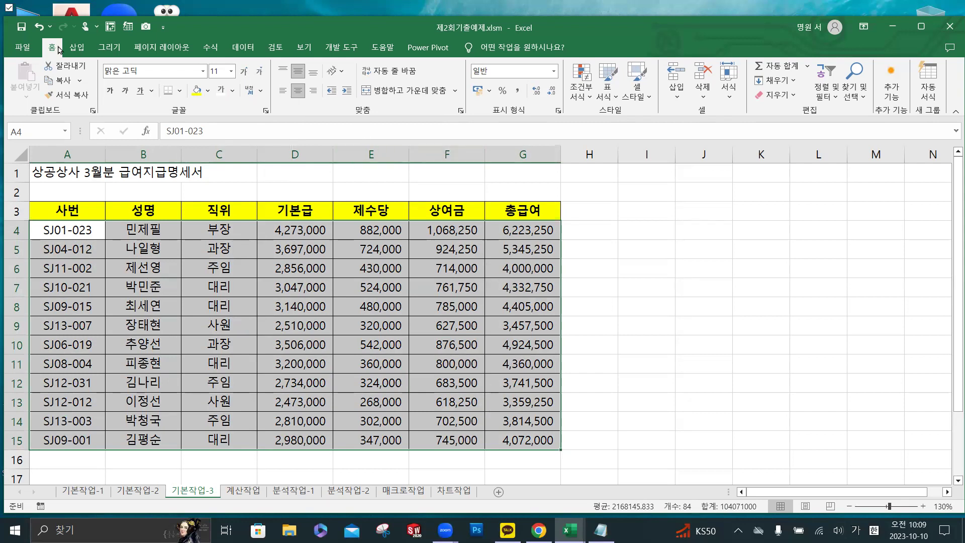
left_click(589, 98)
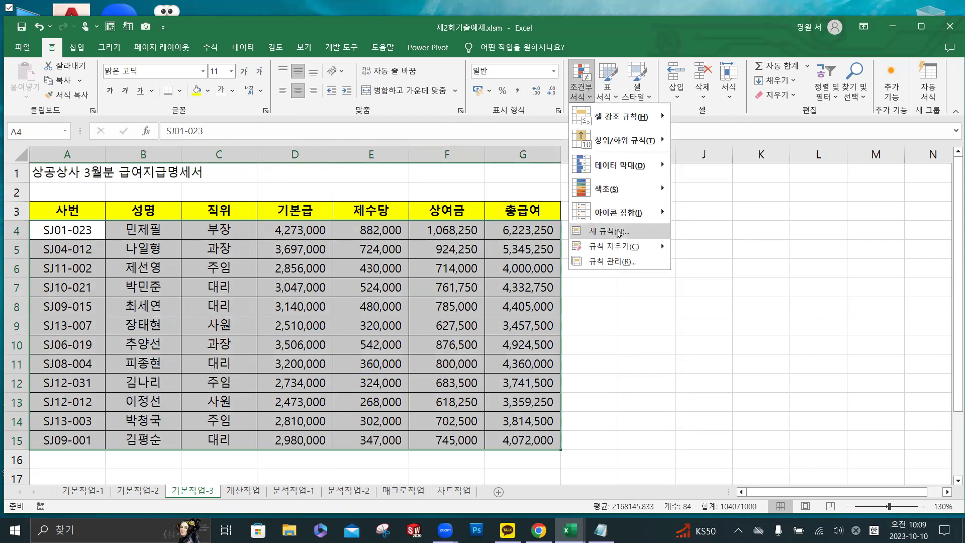
left_click(618, 234)
left_click_drag(572, 172, 466, 110)
left_click(364, 212)
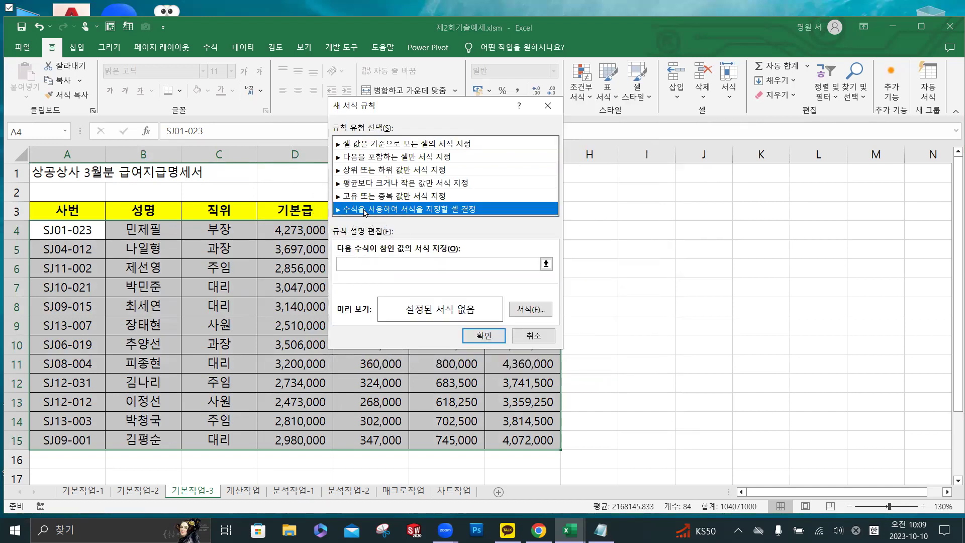
left_click(354, 268)
left_click(354, 266)
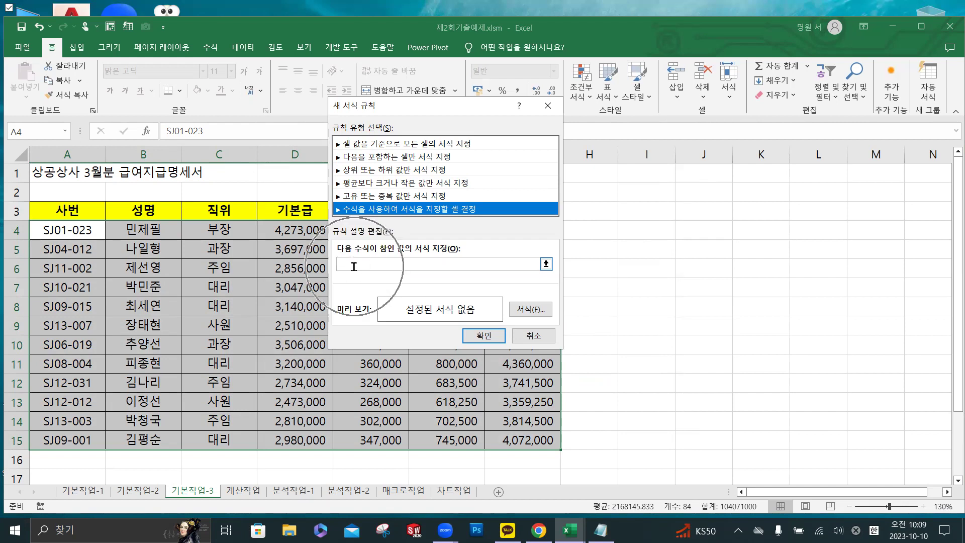
left_click(354, 266)
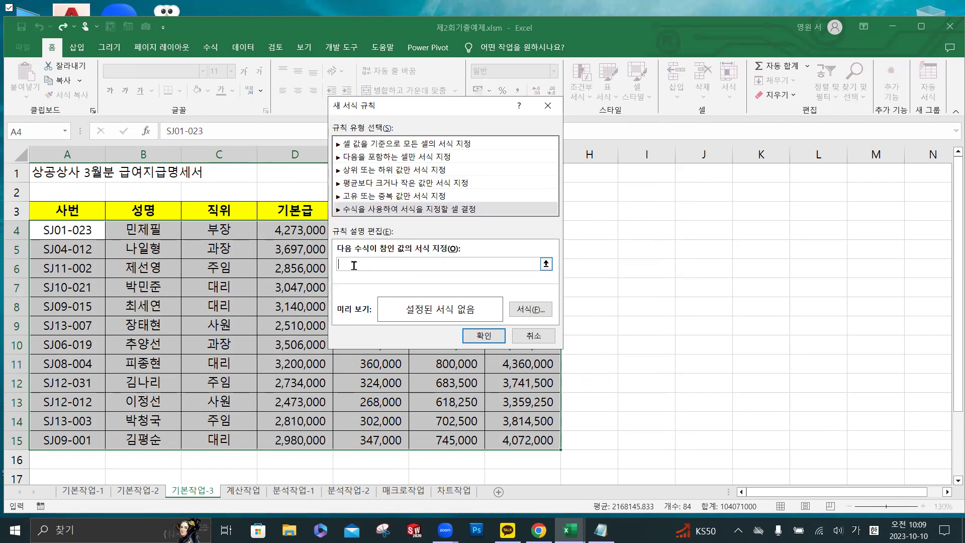
- Begin the rule's formula with =and($C4, locking only the column of the 직위 reference
type("=")
key("Hangul")
type("and(")
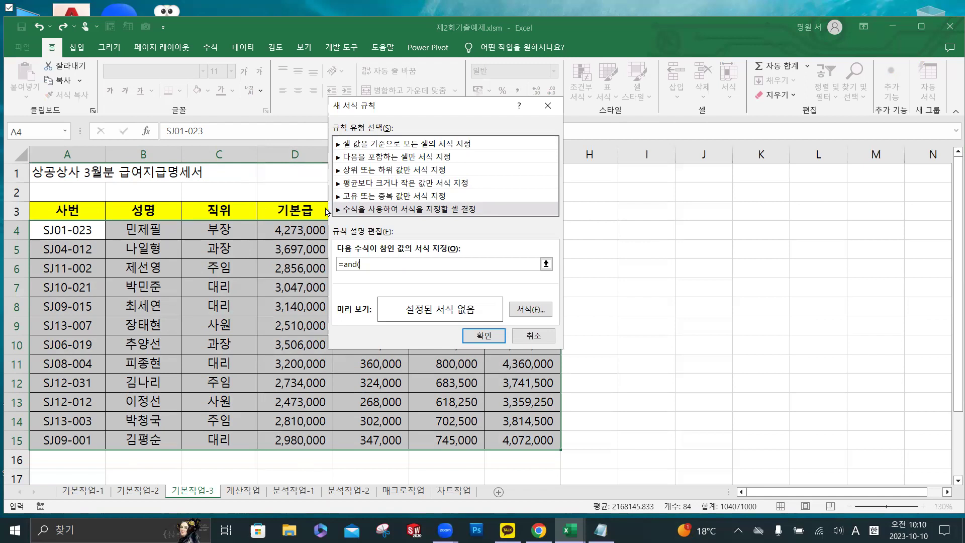
left_click(216, 232)
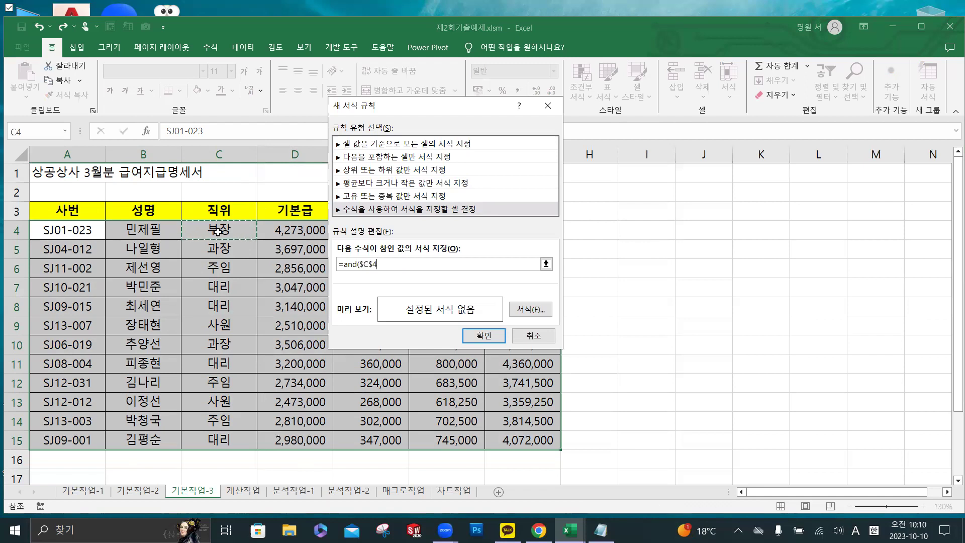
key("F4")
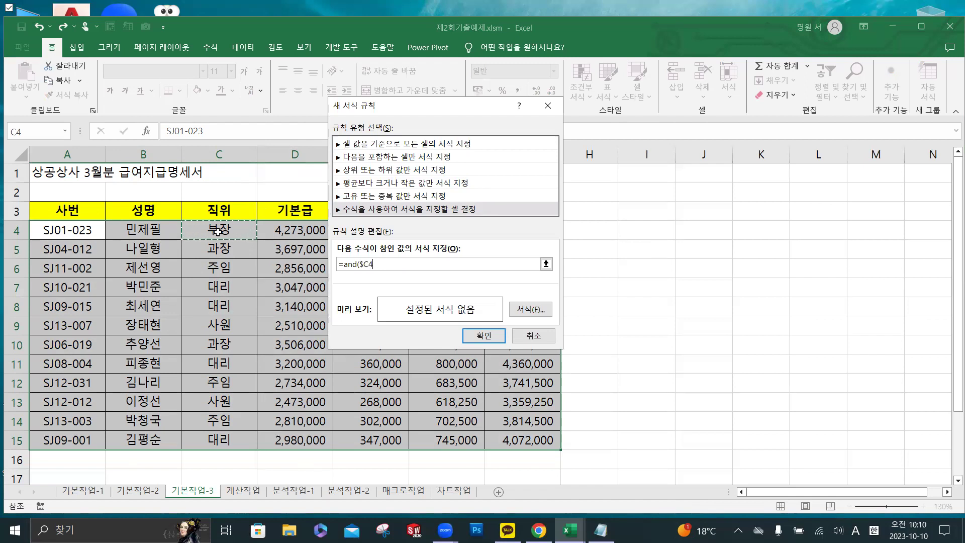
key("F4")
- Copy the partial rule formula =and($C4 and paste it into Notepad on a new line below #,##0"개"
left_click_drag(400, 263, 319, 263)
key("ctrl+c")
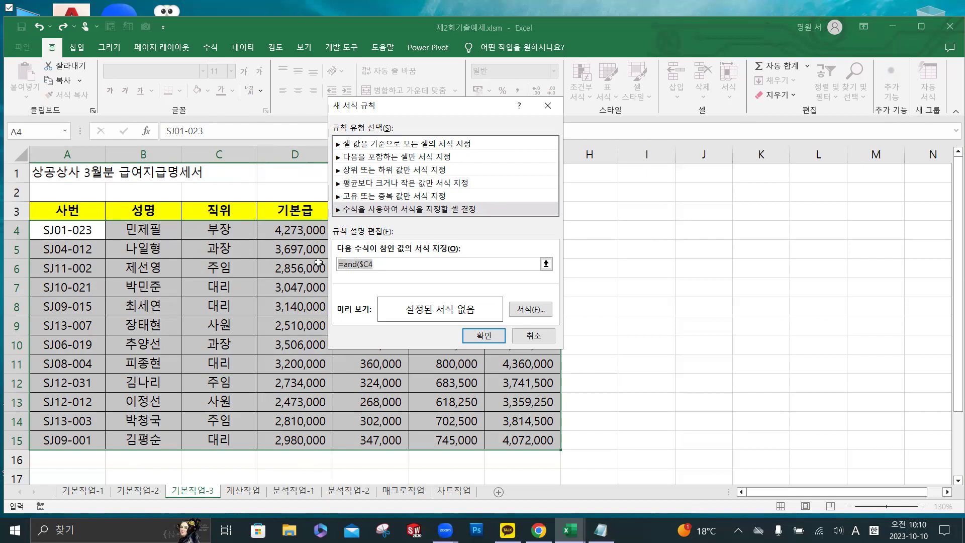
left_click(601, 530)
left_click(170, 115)
key("Return")
key("ctrl+v")
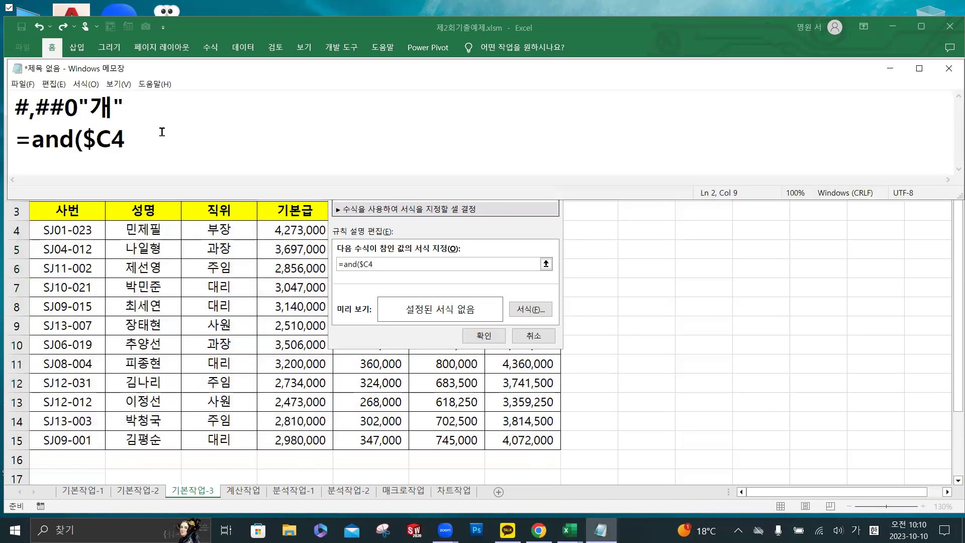
- Append ="주임", to the formula =and($C4 in Notepad
left_click_drag(84, 141, 114, 139)
left_click(142, 135)
type("=\"주임\"")
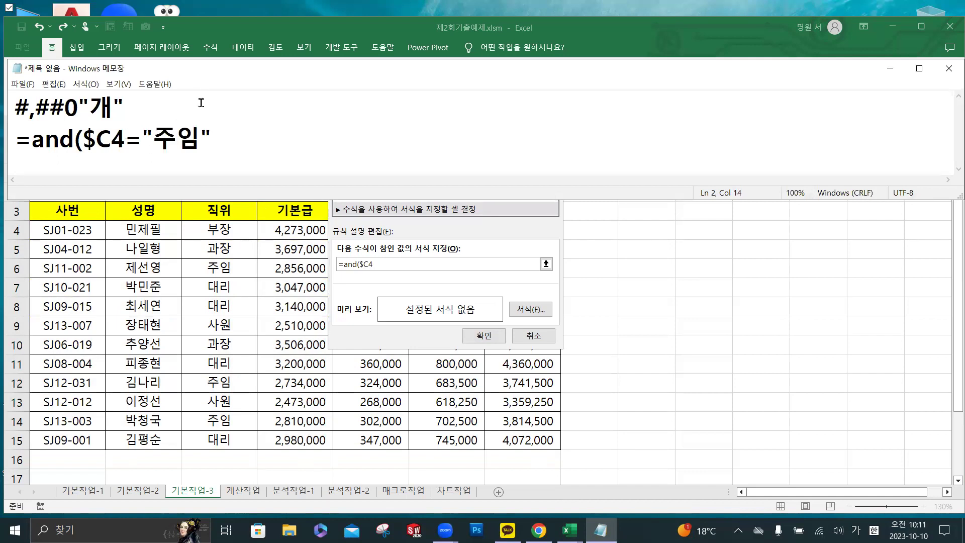
mouse_move(198, 137)
left_mouse_down()
mouse_move(146, 139)
mouse_move(214, 140)
left_mouse_up()
left_click(222, 141)
type(",")
- Extend the conditional formatting rule's formula with ="주임", after $C4
left_click(450, 265)
type("=\"")
key("Hangul")
type("주임\"")
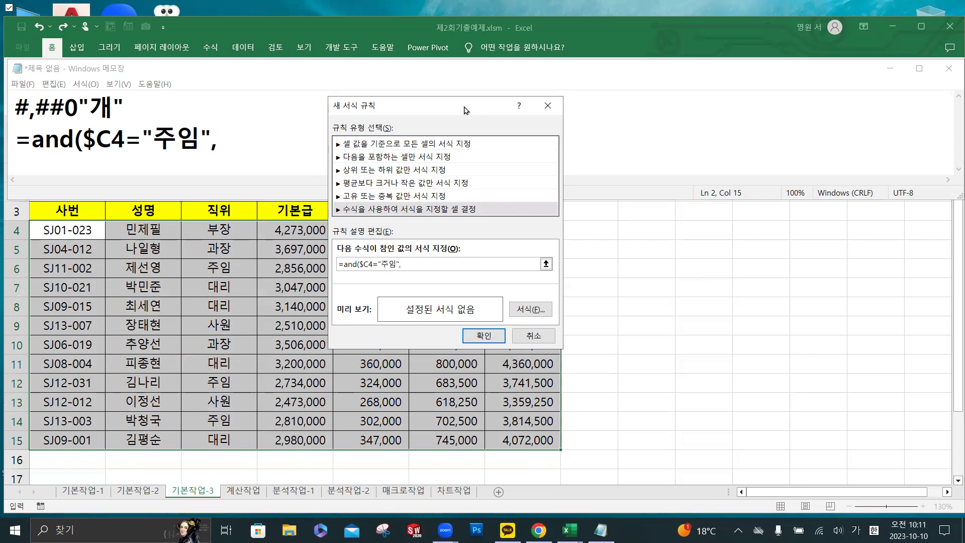
- Complete the rule formula with the 총급여 condition $G4<4000000), locking only the column of the G4 reference
left_click_drag(462, 105, 715, 109)
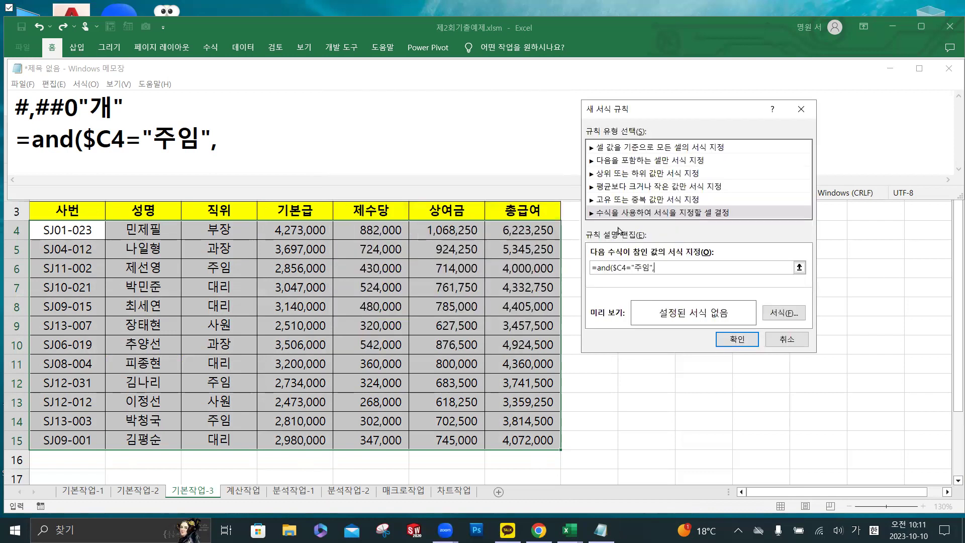
left_click(536, 233)
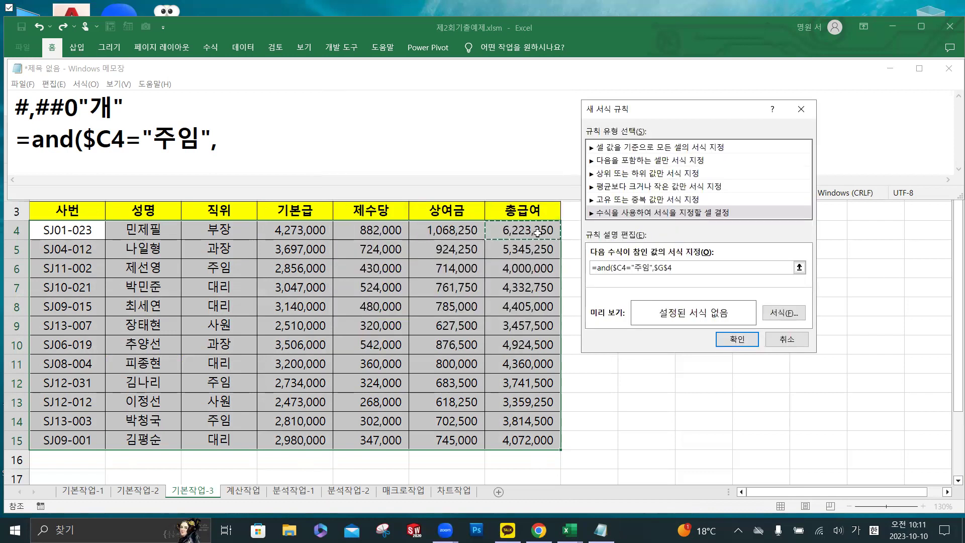
key("F4")
key("F4")
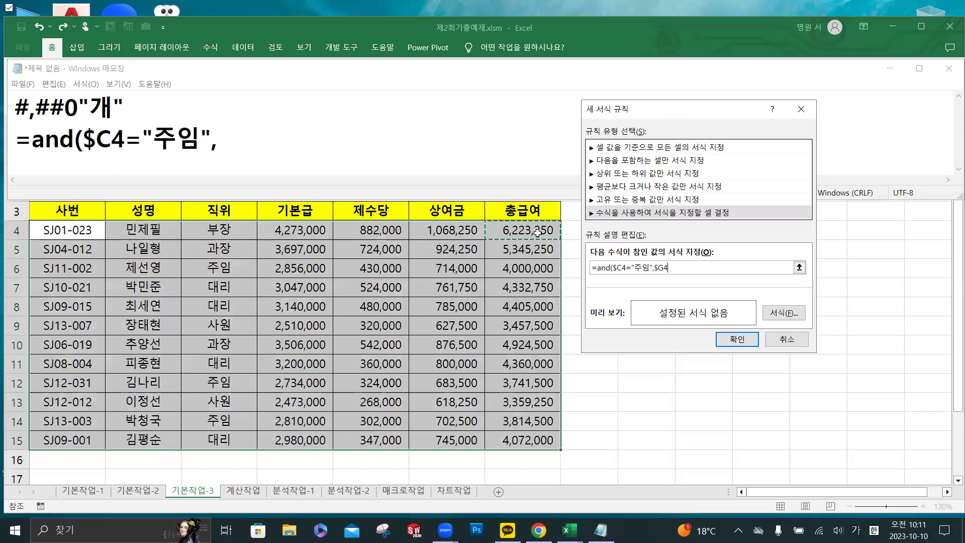
type("<")
type("4000000)")
- Copy the complete rule formula and paste it into Notepad over the partial formula on the second line
left_click_drag(737, 265, 584, 270)
left_click(278, 142)
left_click_drag(218, 142, 19, 148)
key("ctrl+v")
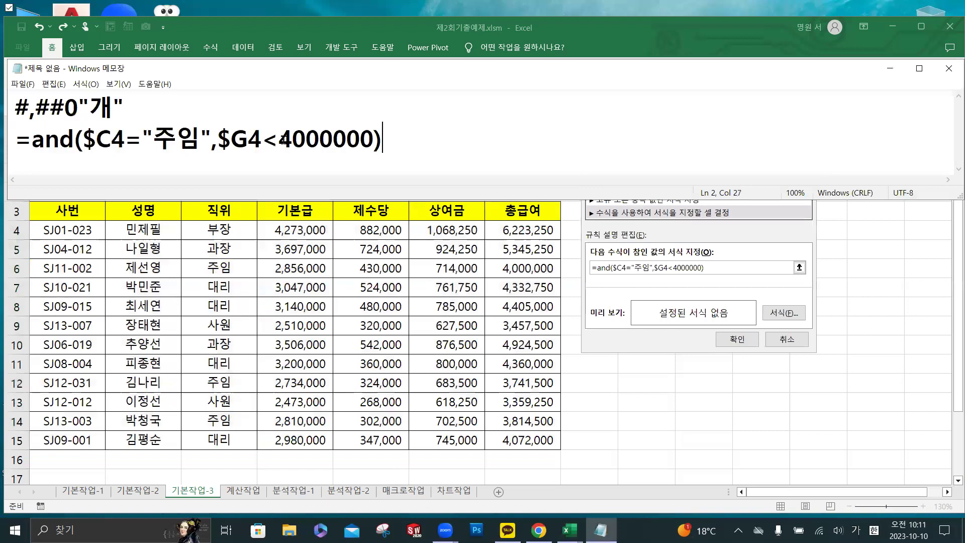
- Try the > operator in place of < before 4000000 in the Notepad formula, and restore <
left_click_drag(278, 141, 370, 141)
mouse_move(264, 146)
left_mouse_down()
mouse_move(218, 146)
mouse_move(279, 139)
left_mouse_up()
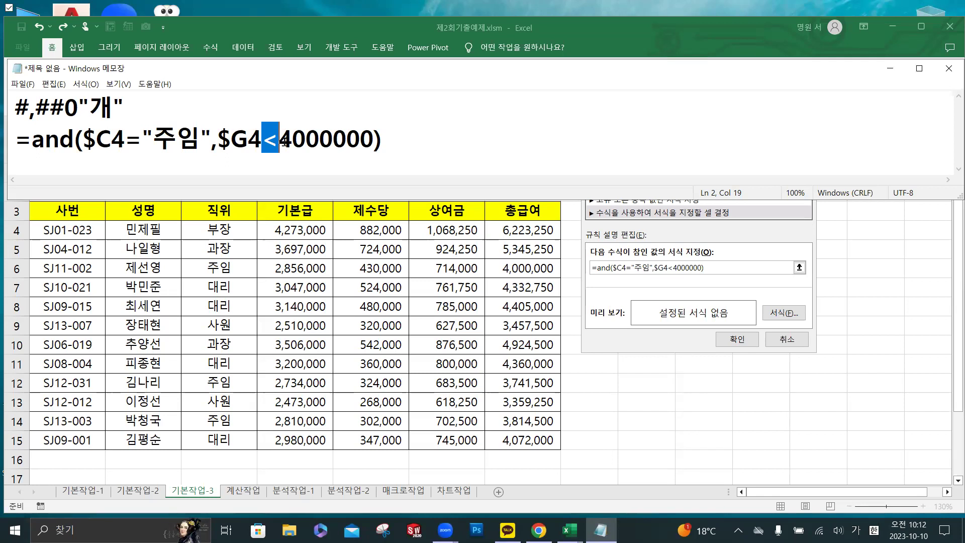
type(">")
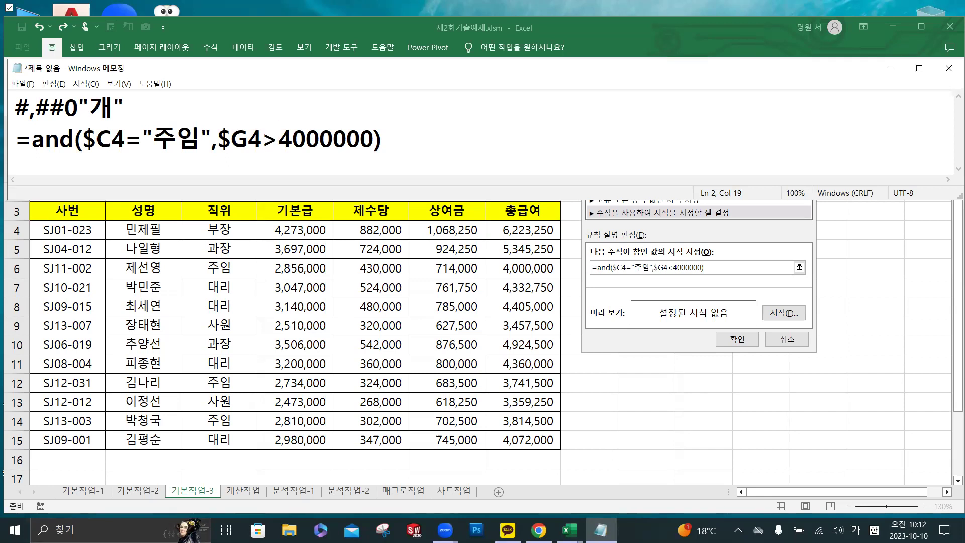
key("BackSpace")
type("<")
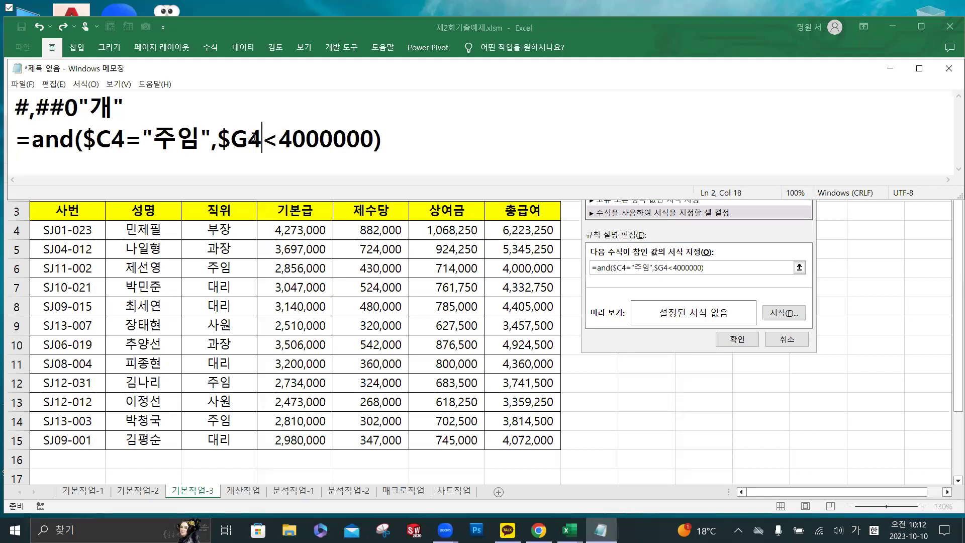
double_click(256, 139)
left_click_drag(279, 140, 381, 145)
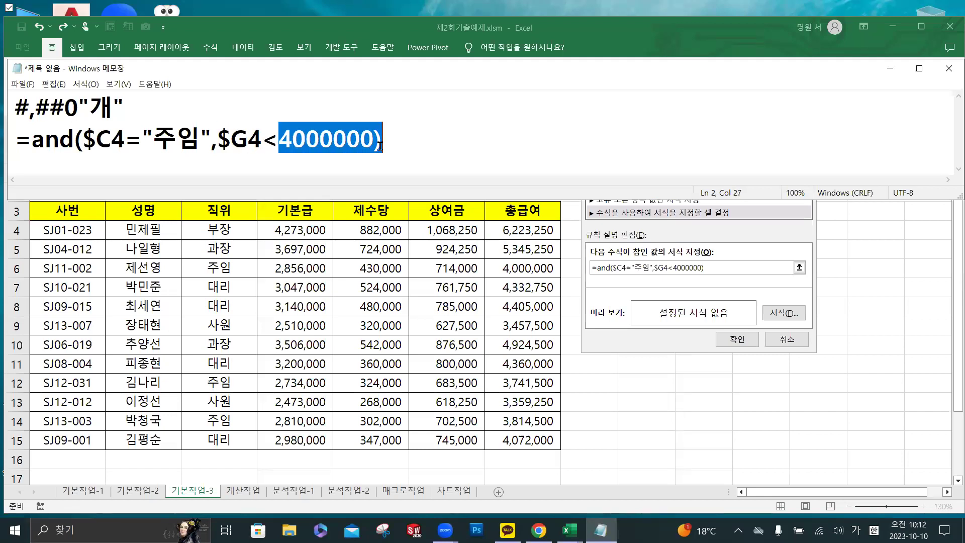
left_click_drag(279, 139, 369, 131)
double_click(249, 139)
left_click_drag(231, 139, 274, 145)
left_click(388, 142)
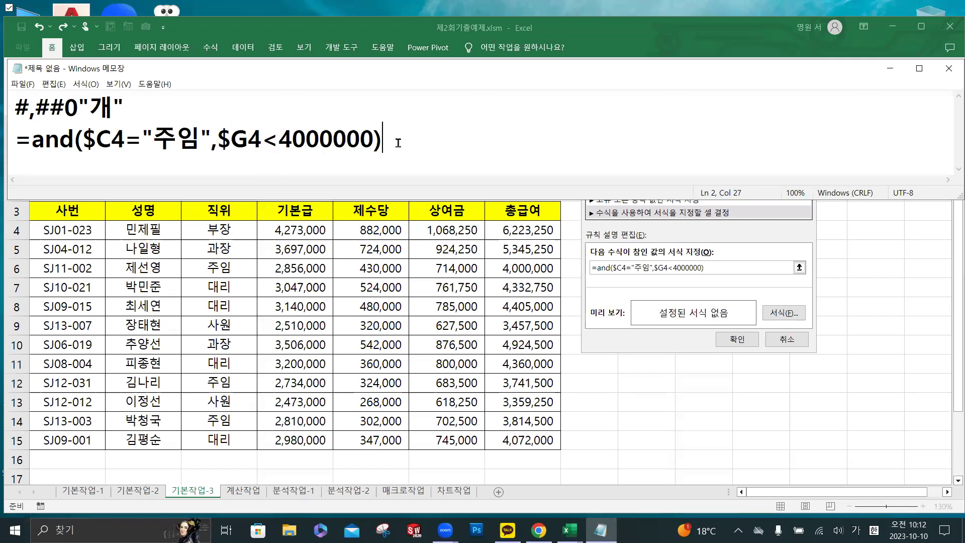
- Set the rule's format to the bold (굵게) font style with standard blue text, and apply the rule to A4:G15
left_click(717, 269)
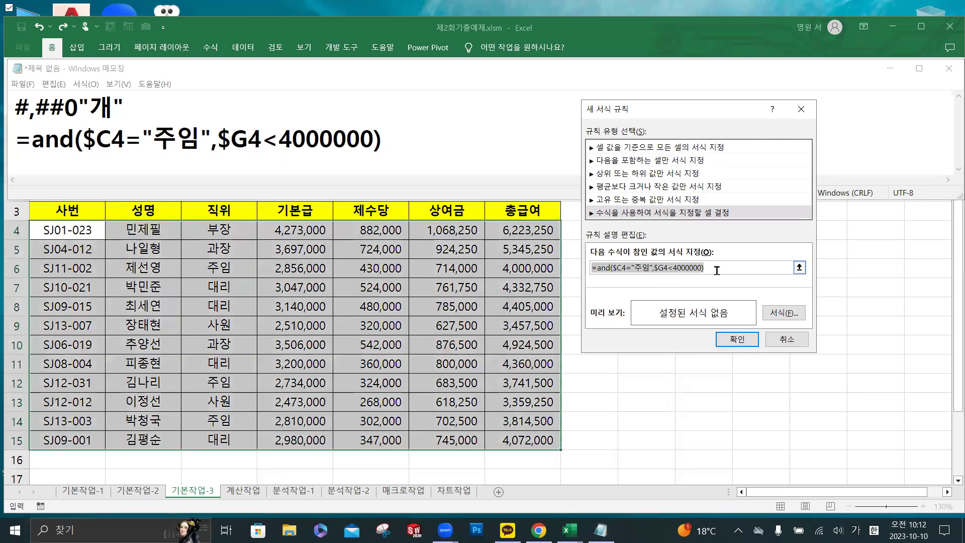
left_click(782, 316)
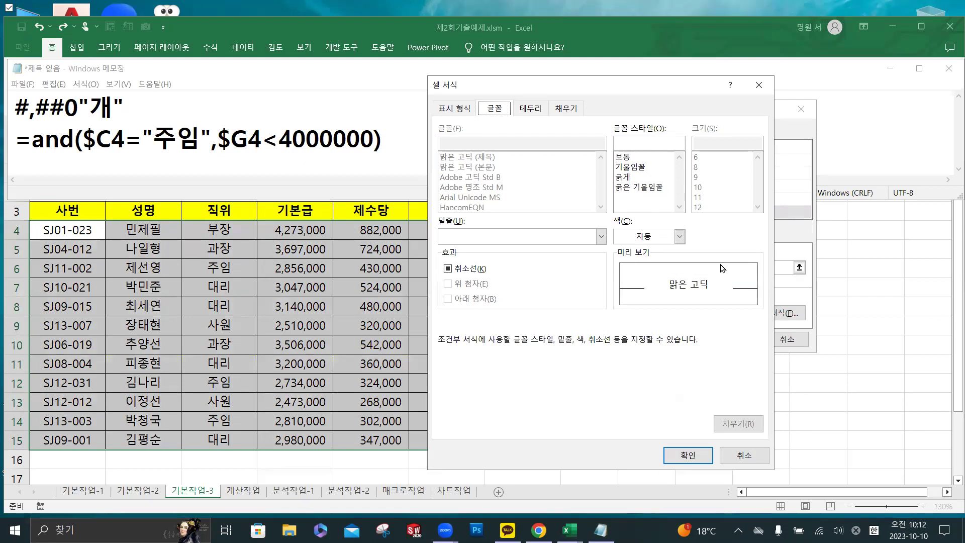
left_click(626, 178)
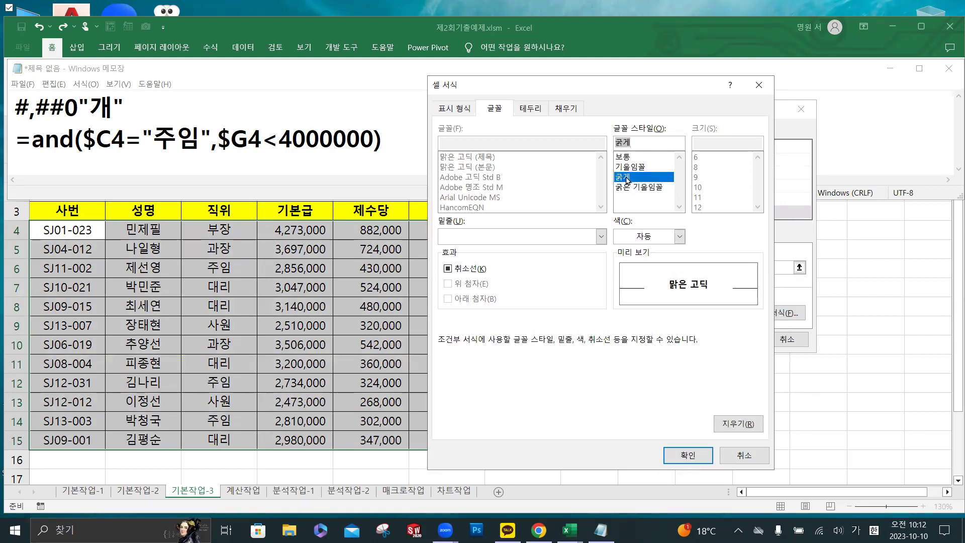
left_click(679, 236)
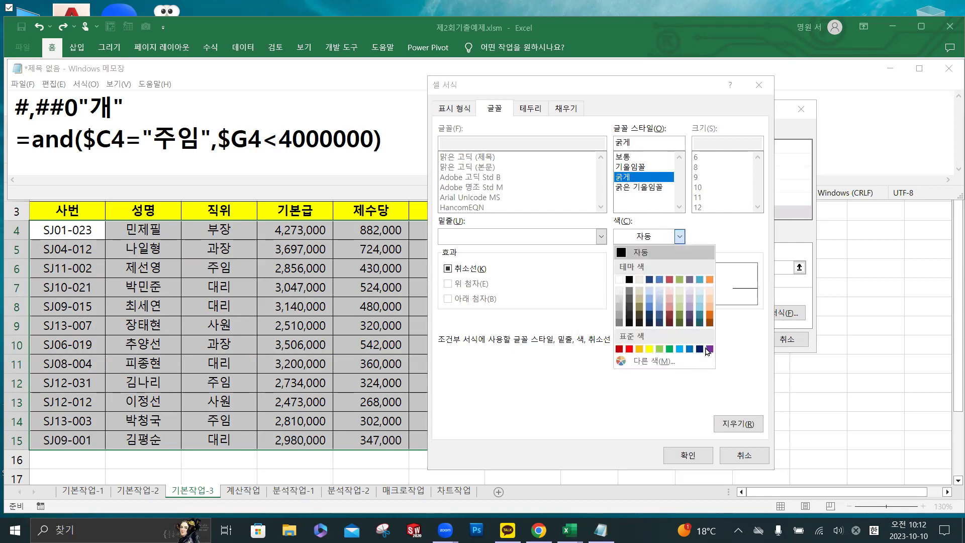
left_click(689, 350)
left_click(690, 349)
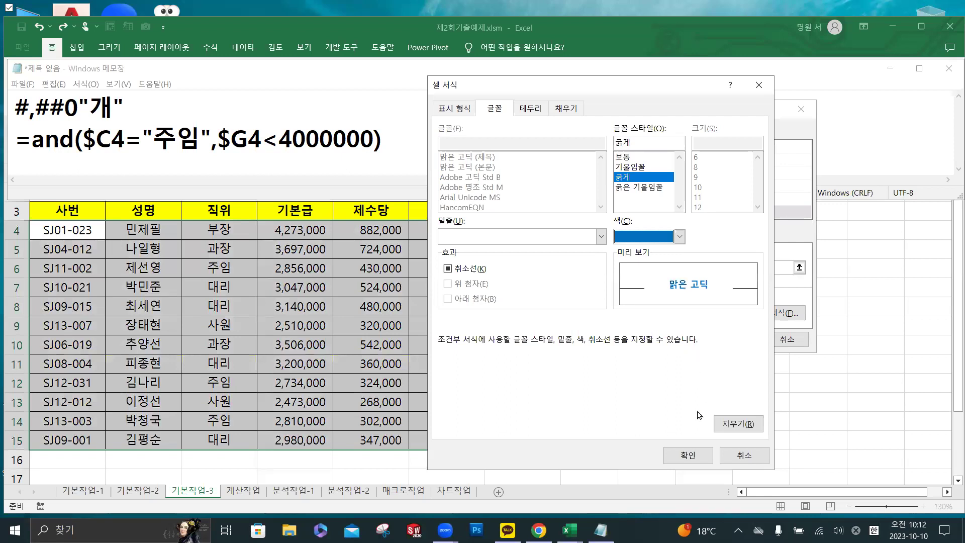
left_click(688, 455)
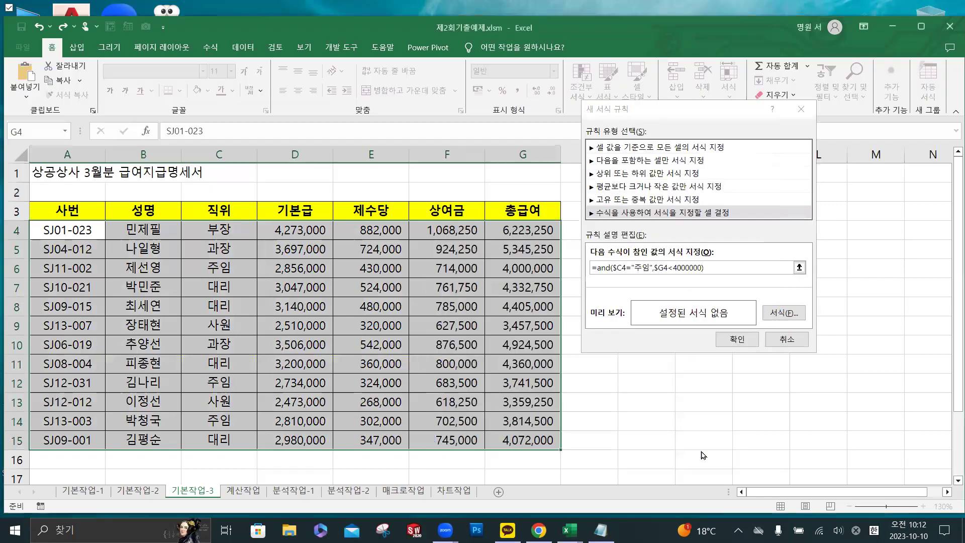
left_click(745, 341)
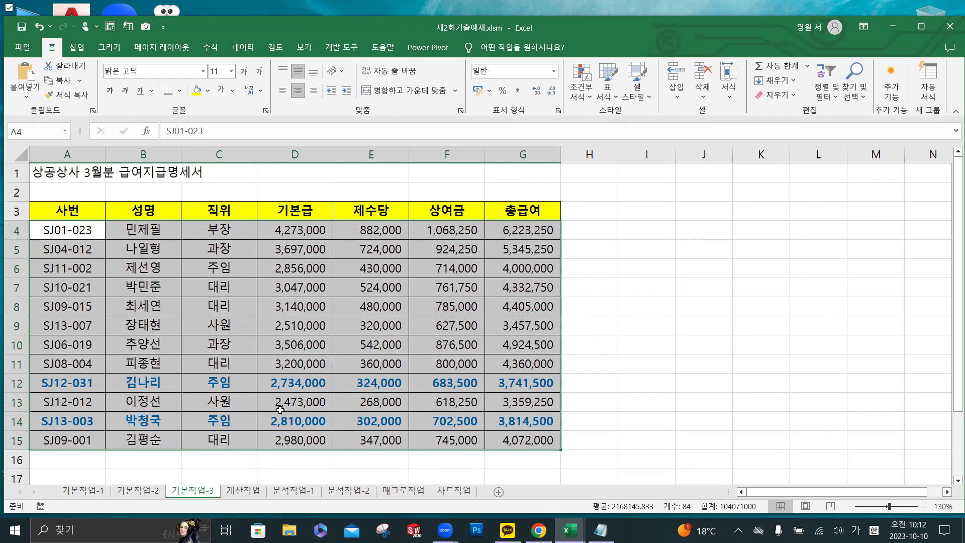
left_click_drag(74, 386, 523, 385)
left_click_drag(87, 423, 511, 410)
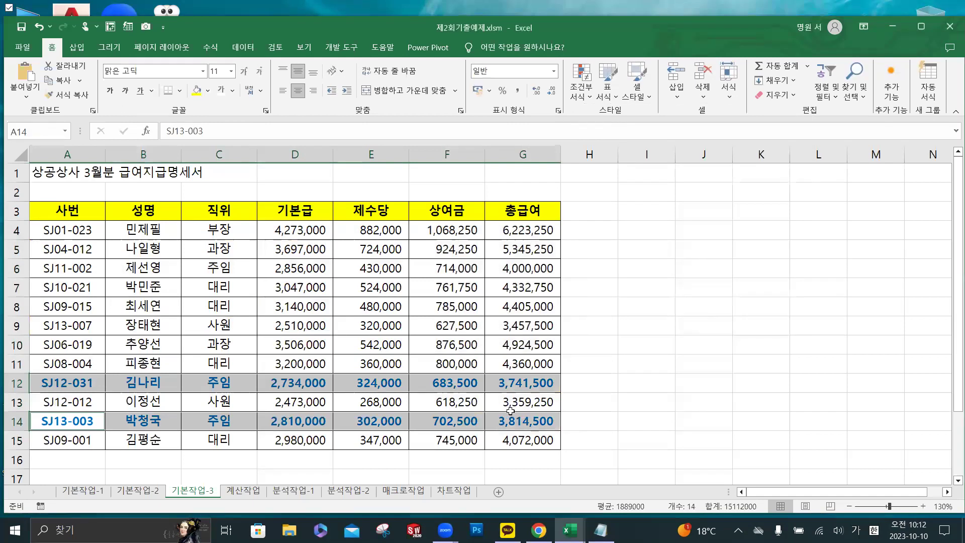
left_click(474, 330)
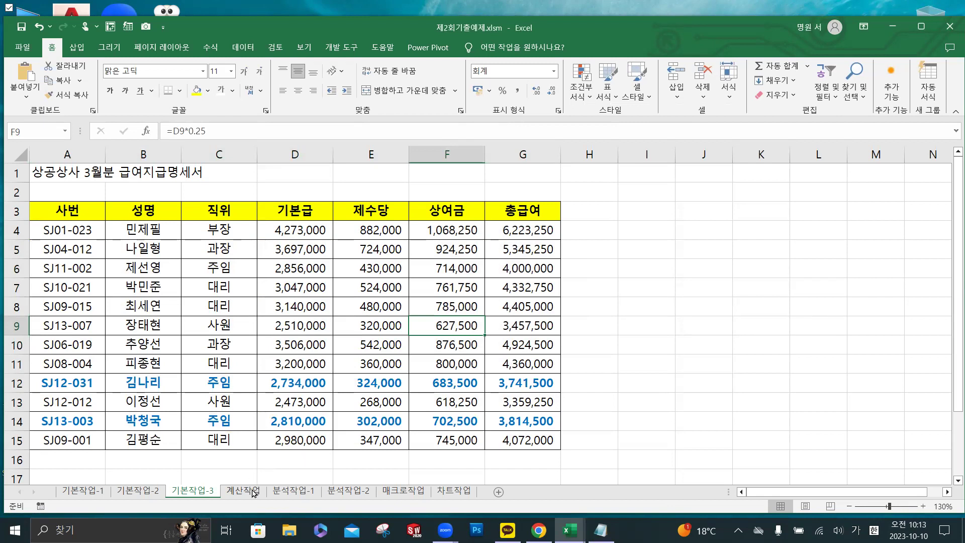
- On the 분석작업-1 sheet, name the 집행액 total cell C10 집행액합계
left_click(294, 492)
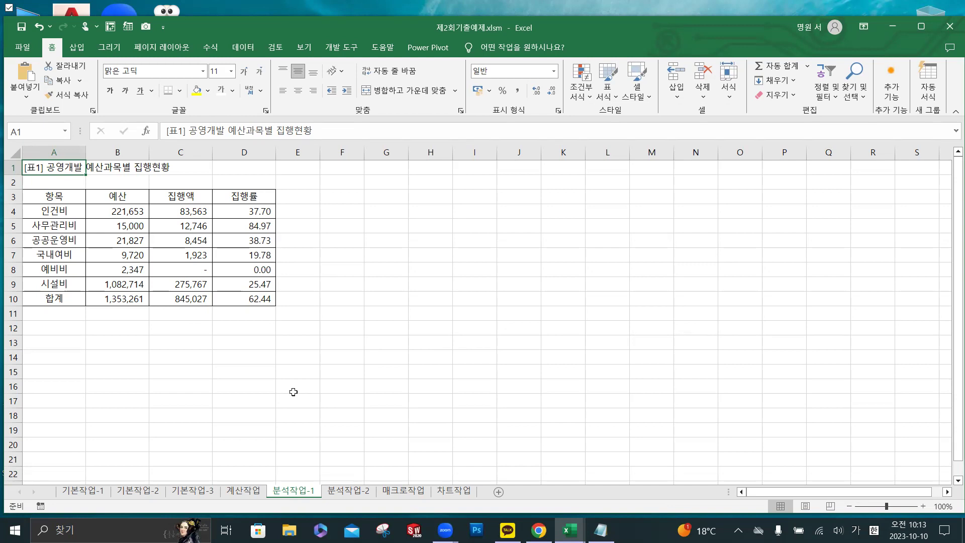
scroll(234, 303, "up", 4, "ctrl")
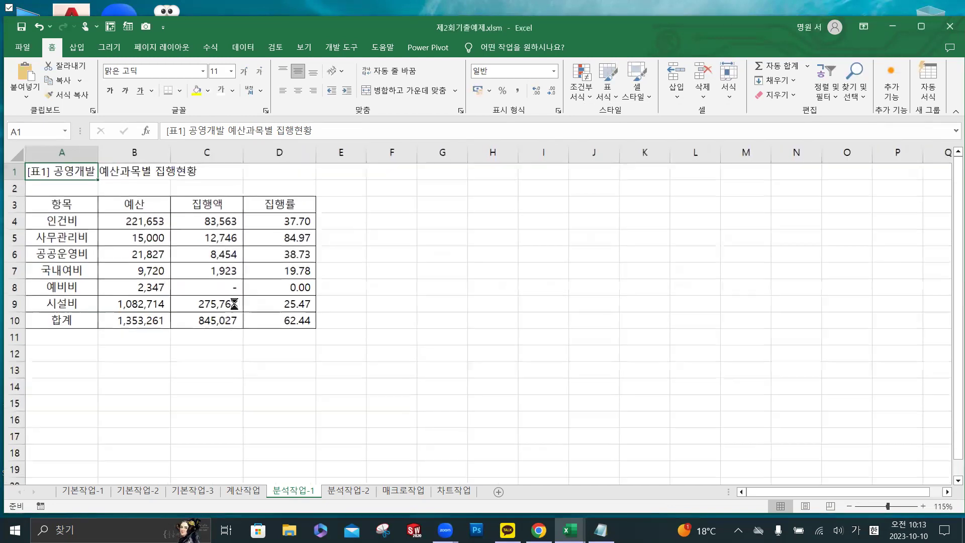
scroll(235, 304, "up", 1, "ctrl")
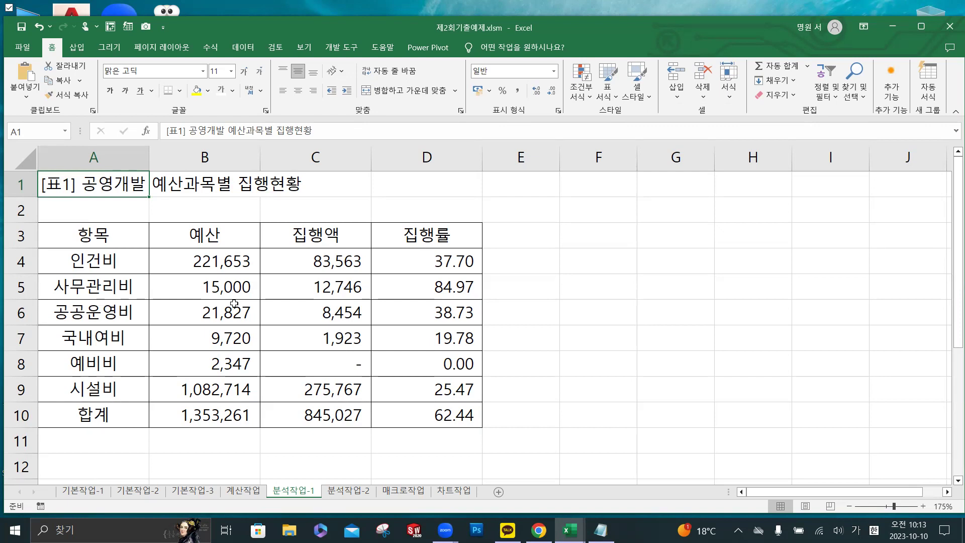
left_click(345, 418)
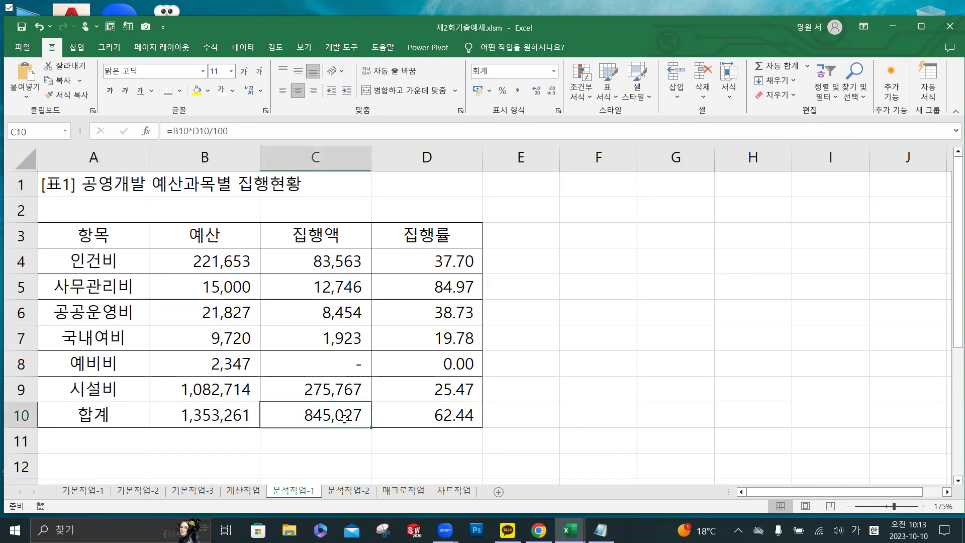
left_click(46, 133)
type("집행액합계")
key("Return")
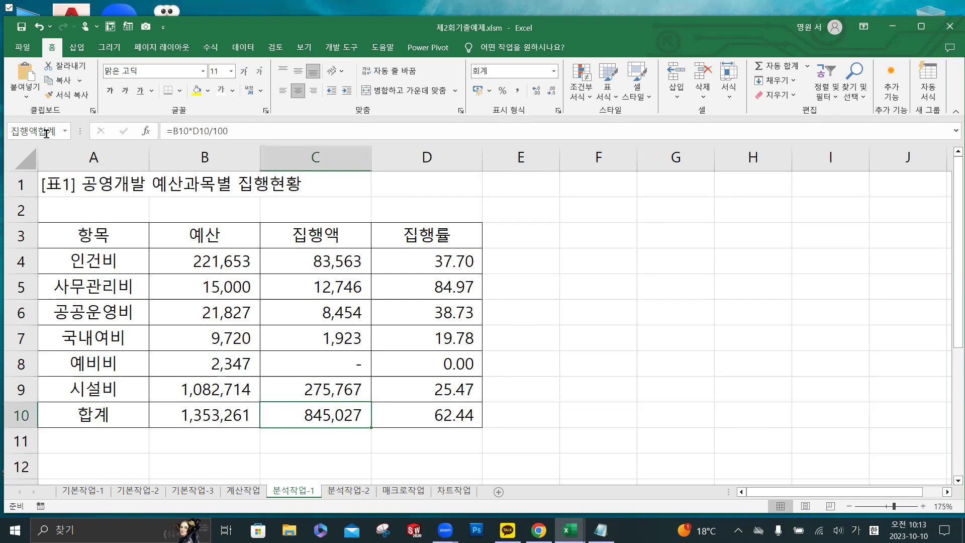
- Name the 집행률 total cell D10 집행률계
left_click(438, 418)
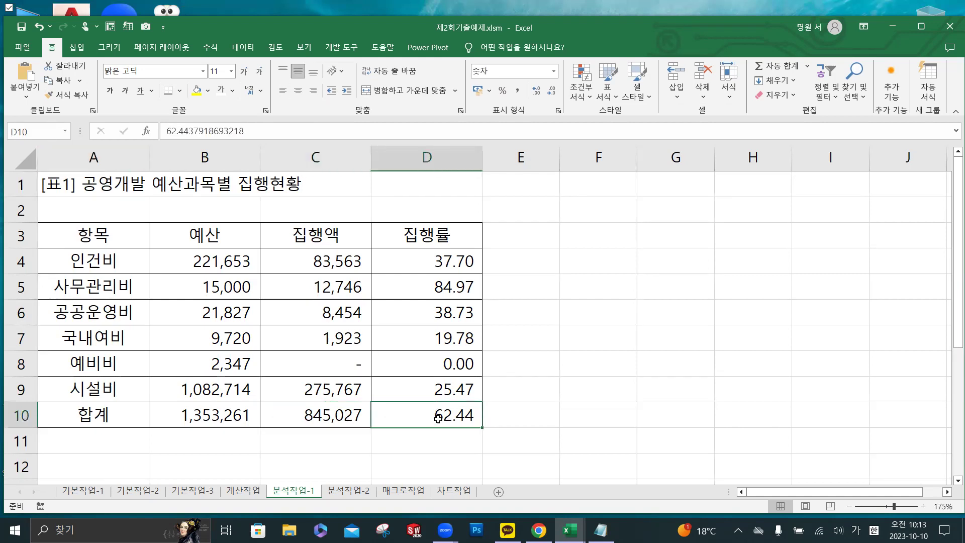
left_click(45, 135)
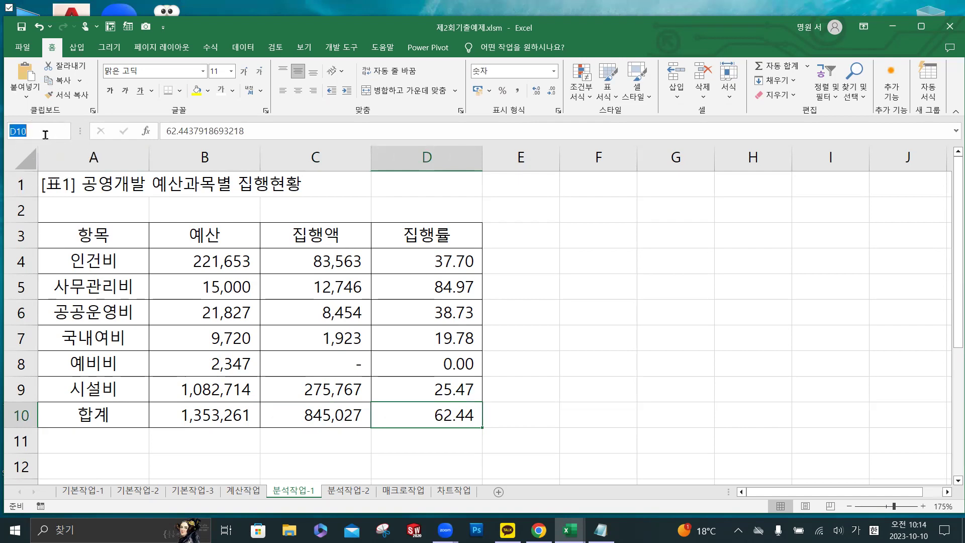
type("집행률계")
key("Return")
left_click(431, 415)
left_click(431, 415)
left_click(431, 415)
left_click(431, 415)
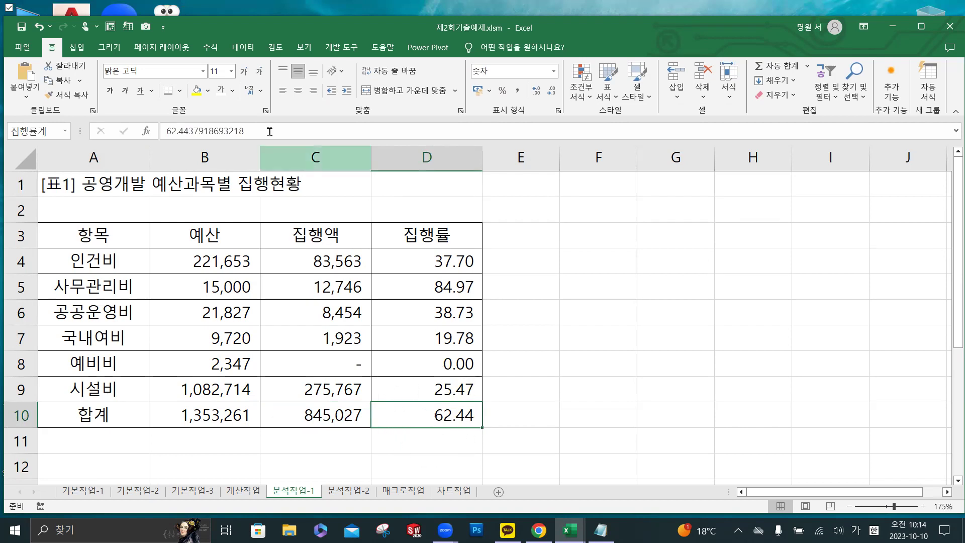
- Add a scenario named 비율인상 with D10 as the changing cell, and set 집행률계 to 80
left_click(244, 51)
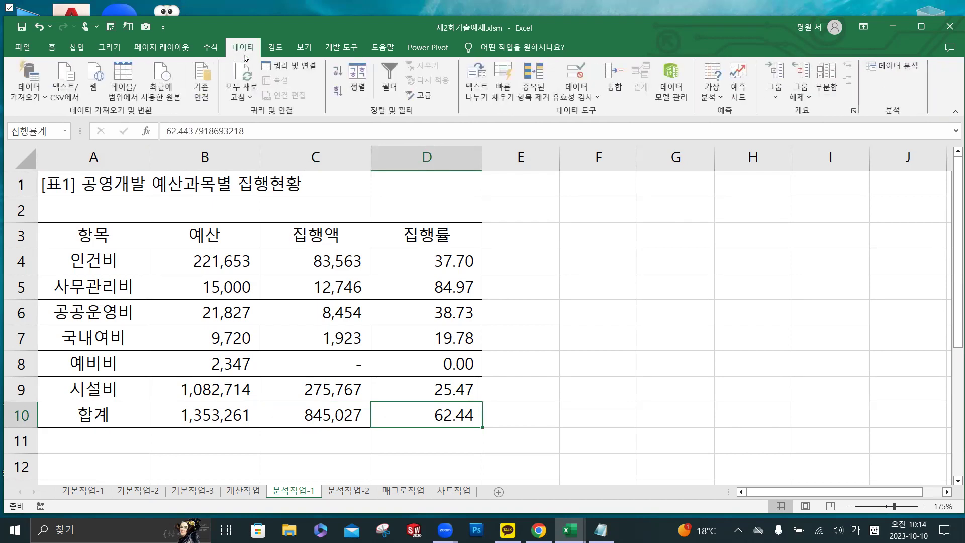
left_click(708, 96)
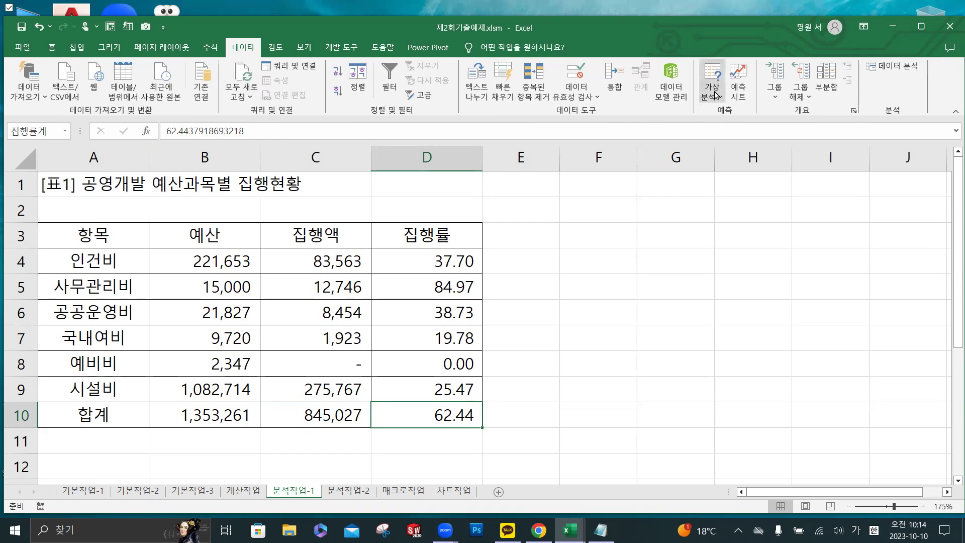
left_click(714, 100)
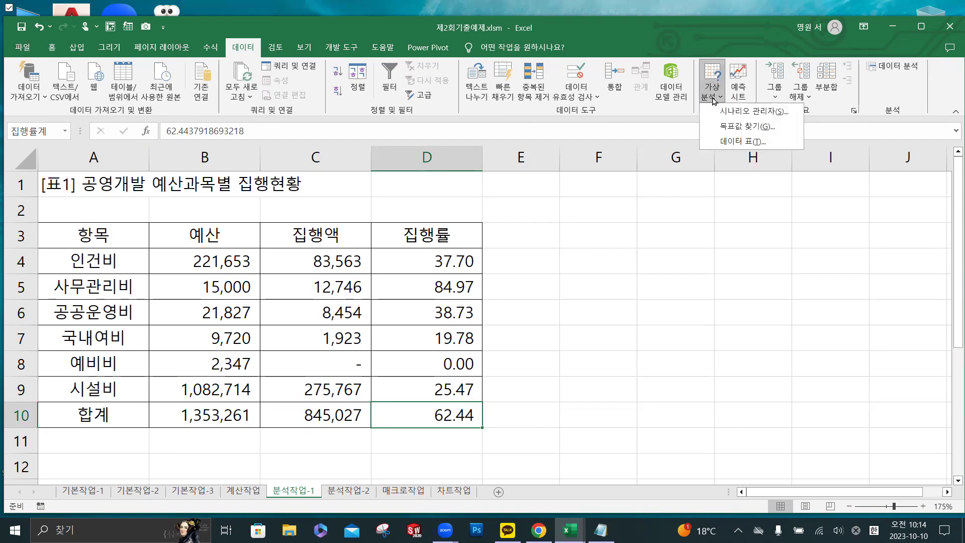
left_click(739, 116)
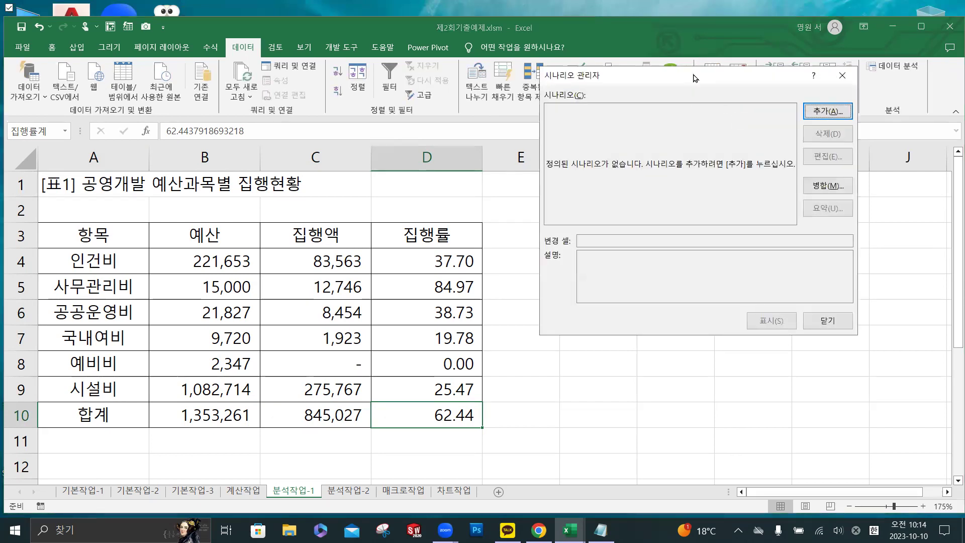
left_click_drag(695, 78, 501, 105)
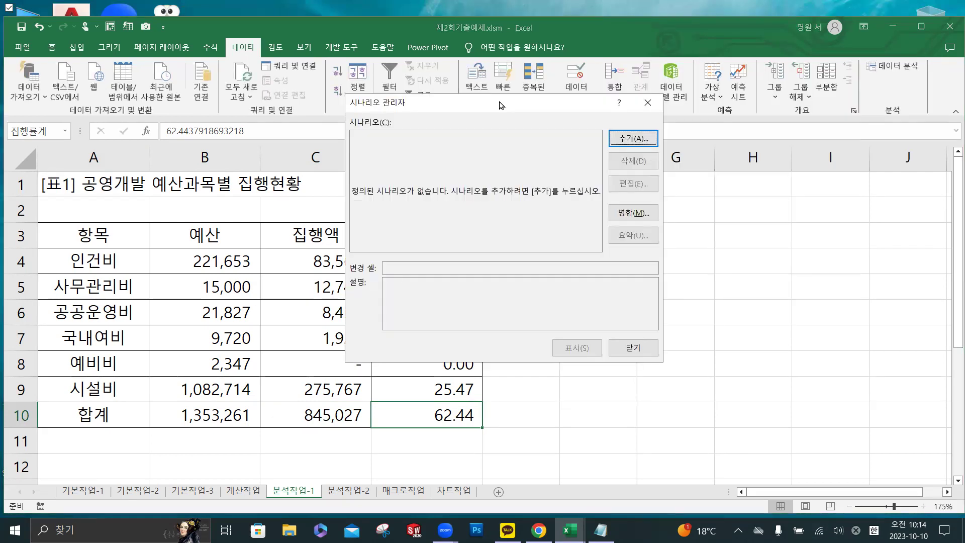
left_click(634, 139)
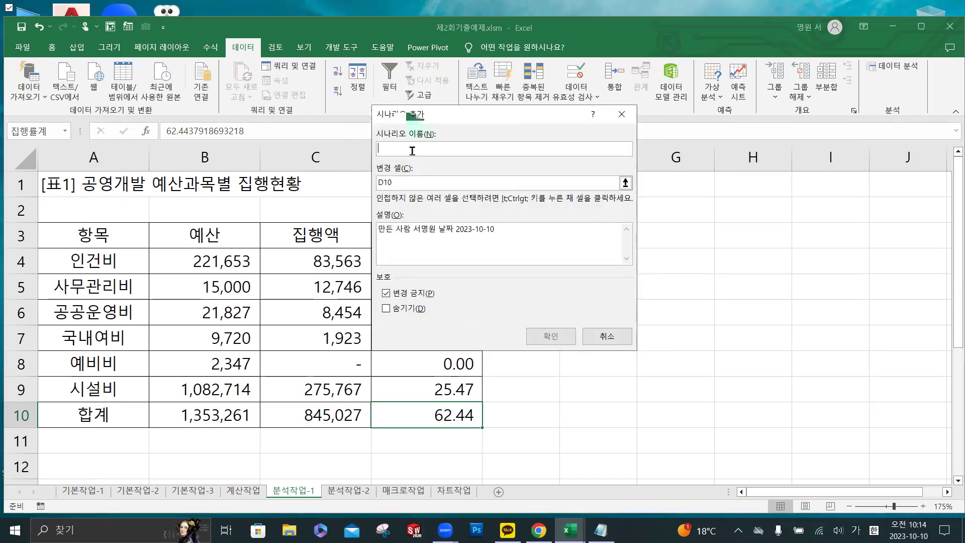
type("비율인상")
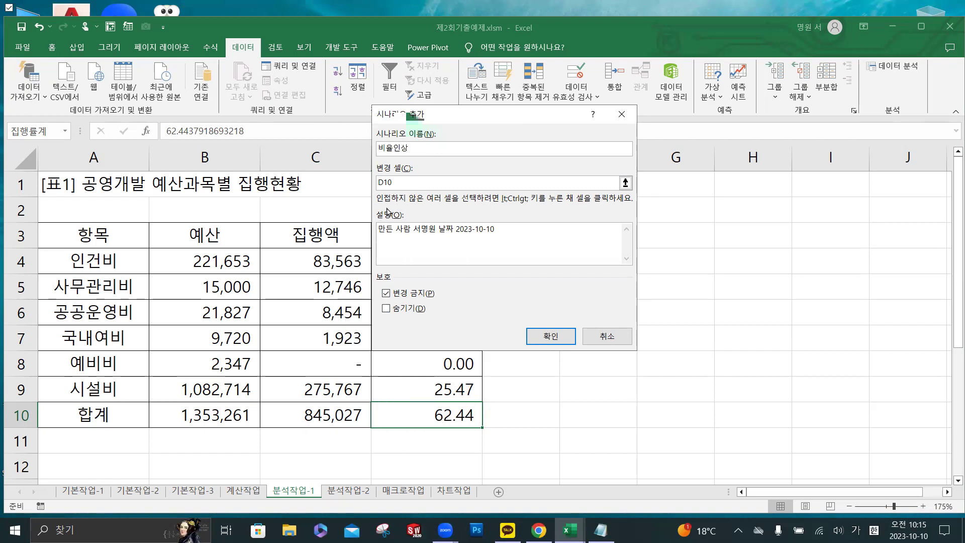
left_click(561, 335)
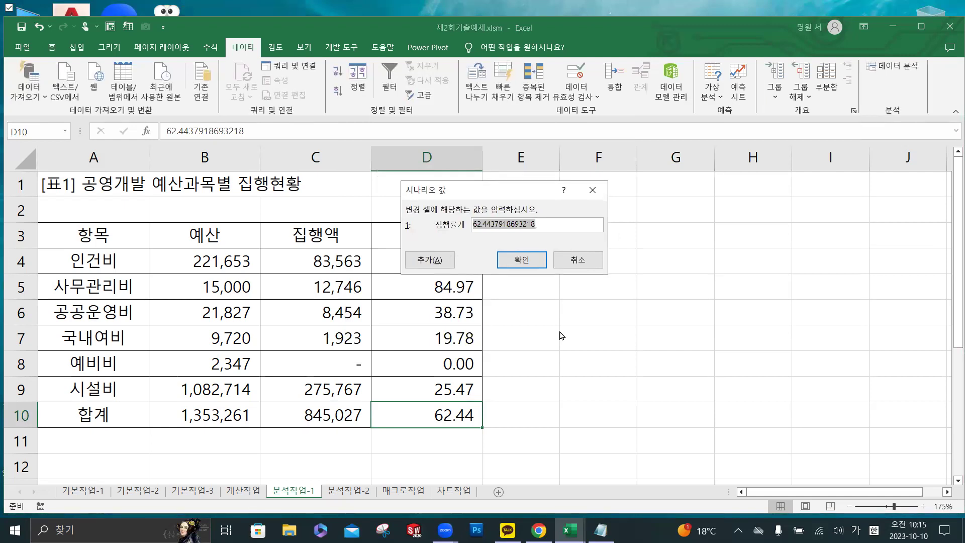
type("80")
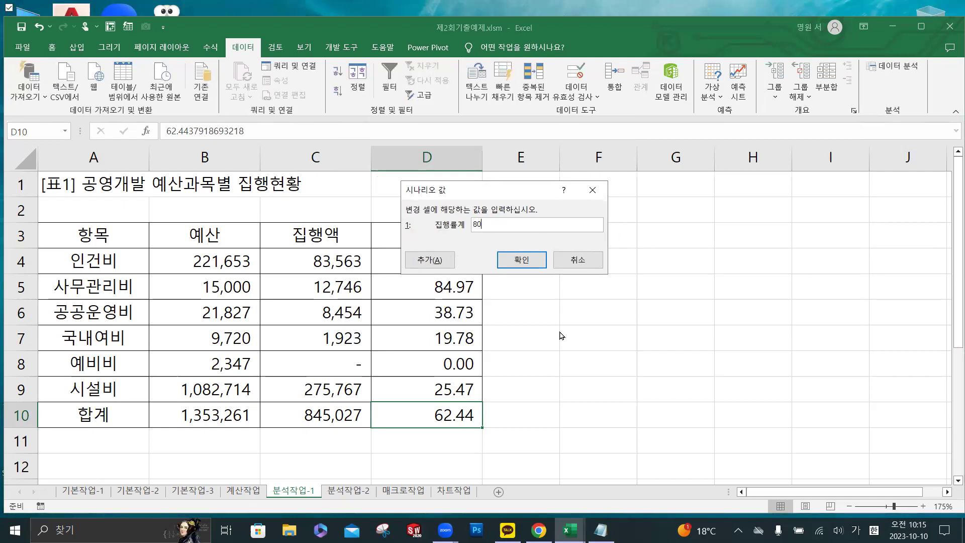
- Add a second scenario named 비율인하 for D10, with 집행률계 set to 50
left_click(441, 264)
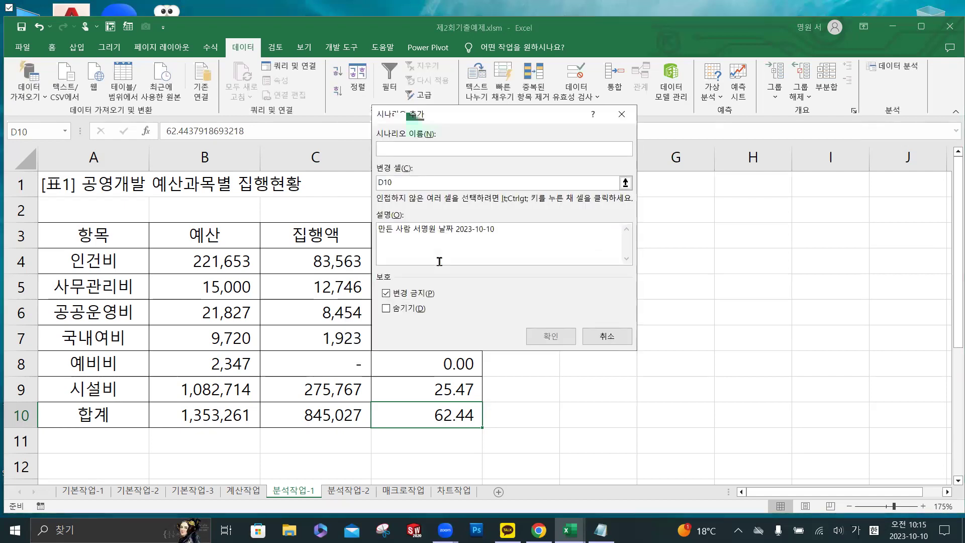
type("비율인하")
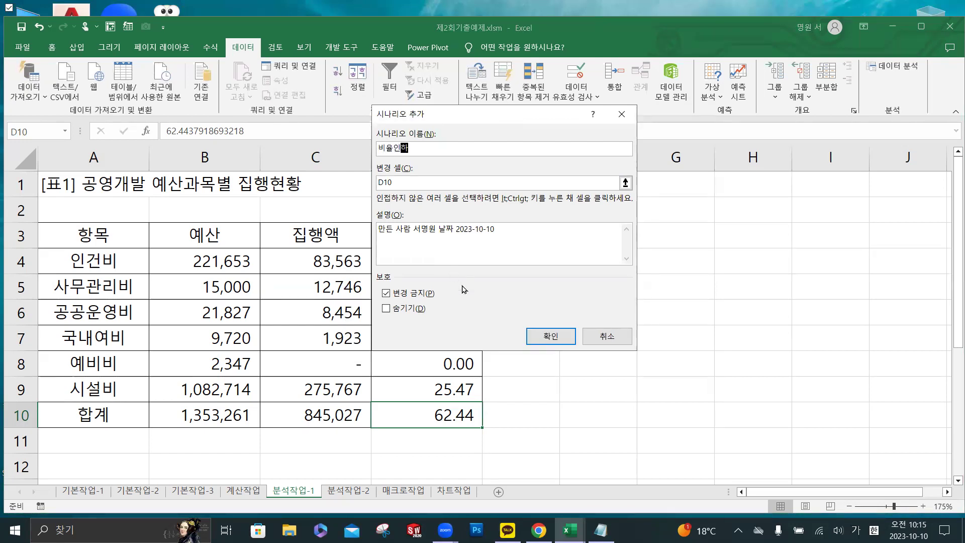
left_click(541, 334)
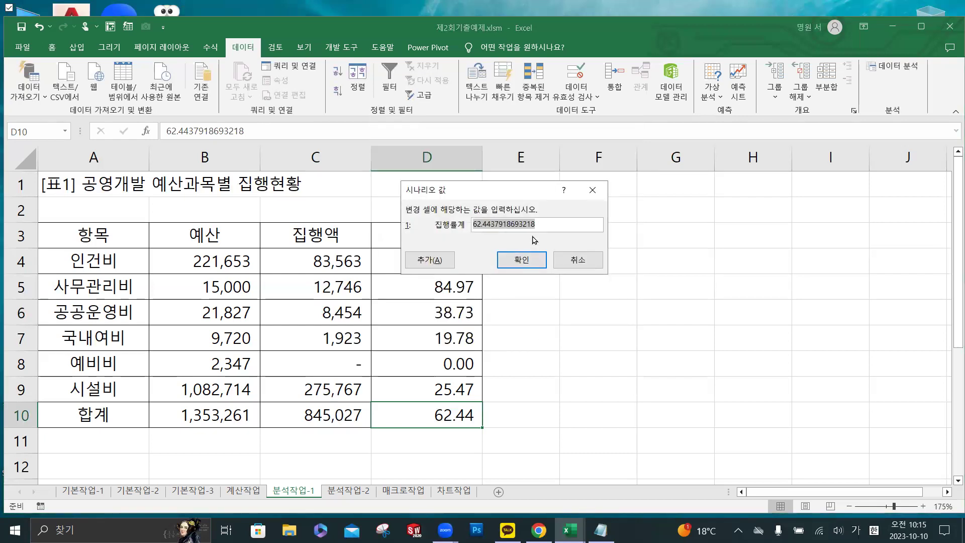
type("50")
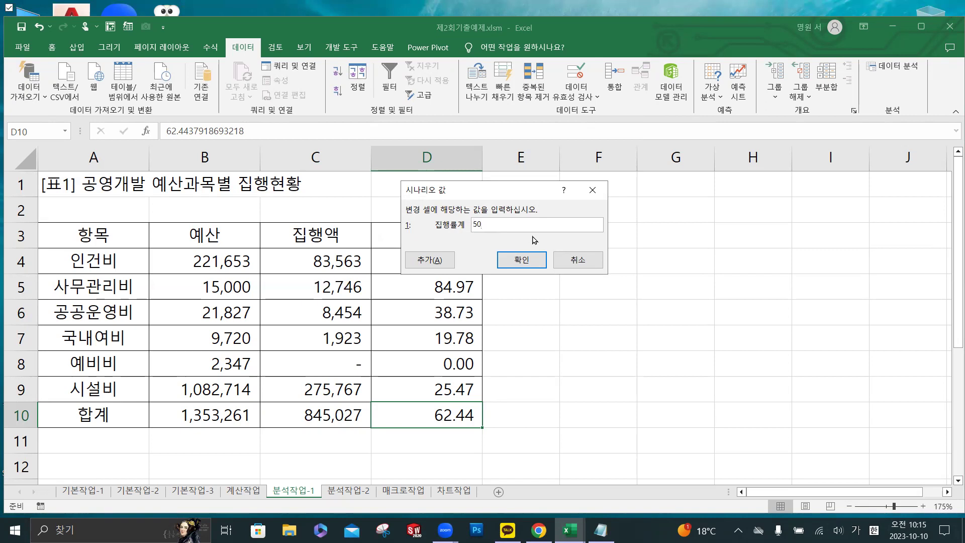
left_click(530, 262)
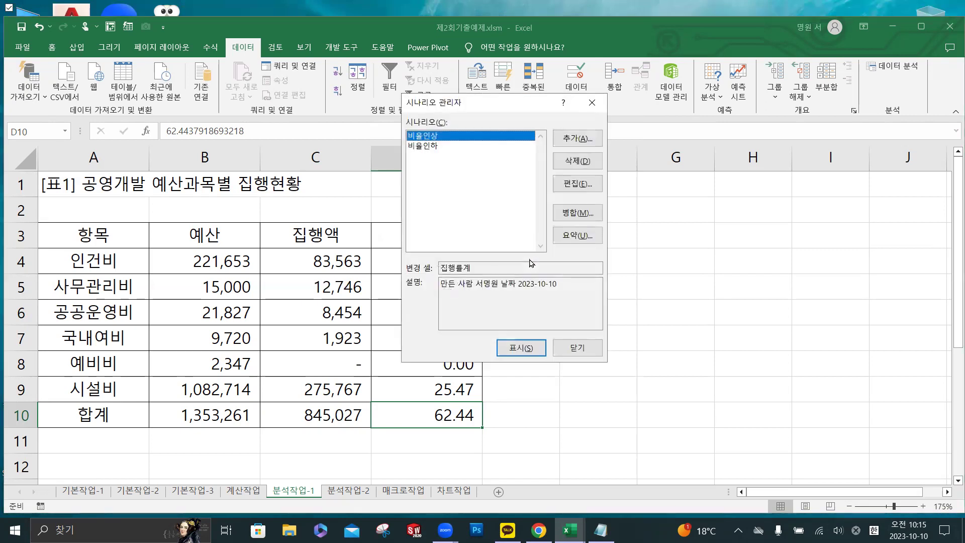
- Create a scenario summary report (시나리오 요약) using C10 as the result cell
left_click(577, 236)
left_click(577, 236)
left_click(578, 236)
left_click(577, 236)
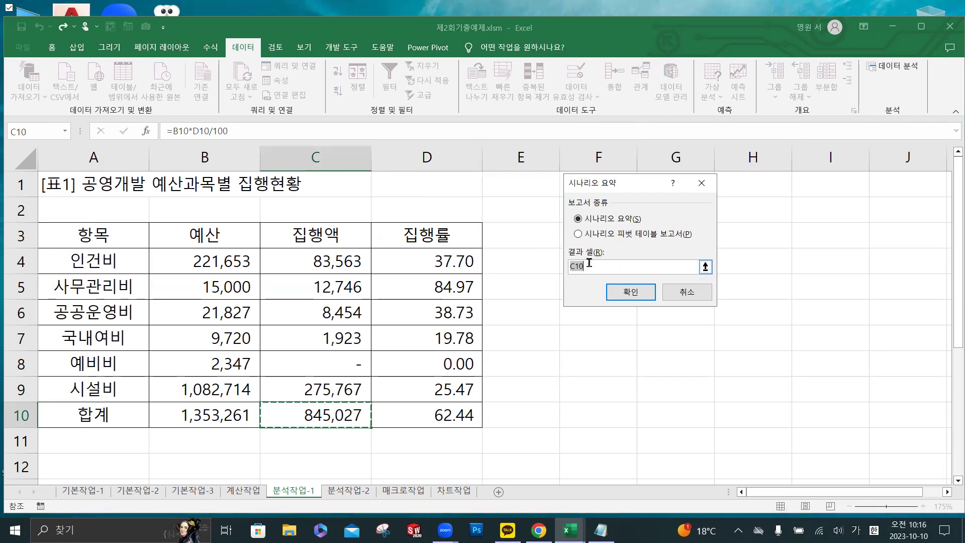
left_click(631, 294)
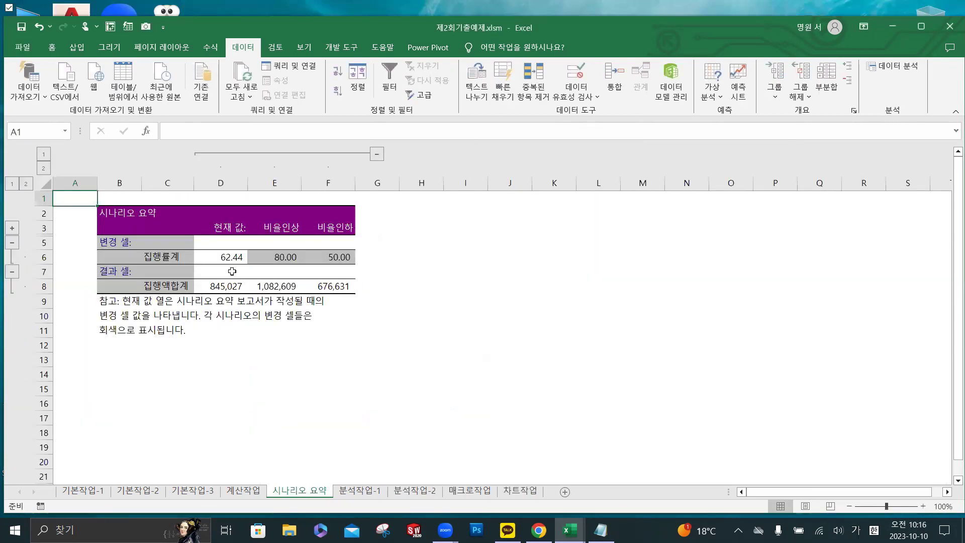
scroll(231, 275, "up", 5)
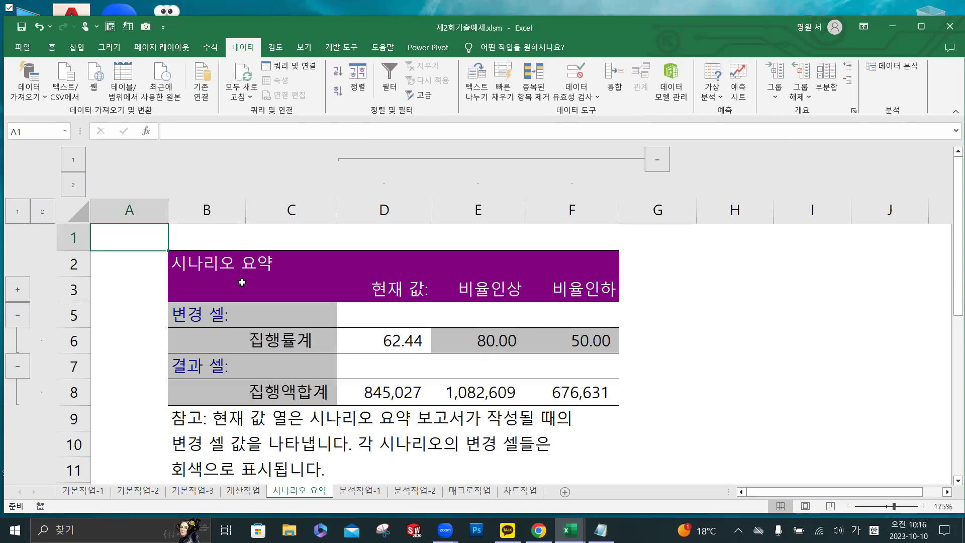
scroll(231, 271, "down", 2)
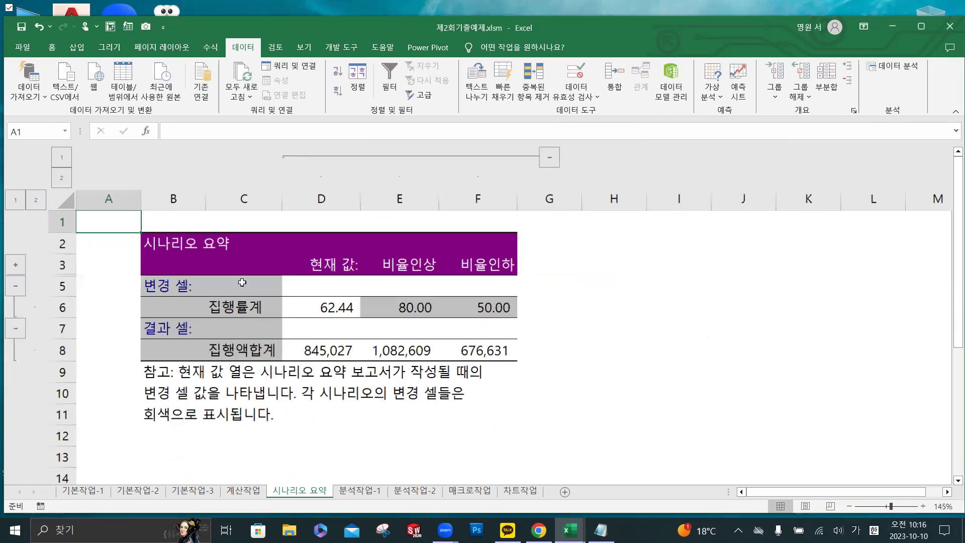
left_click(359, 491)
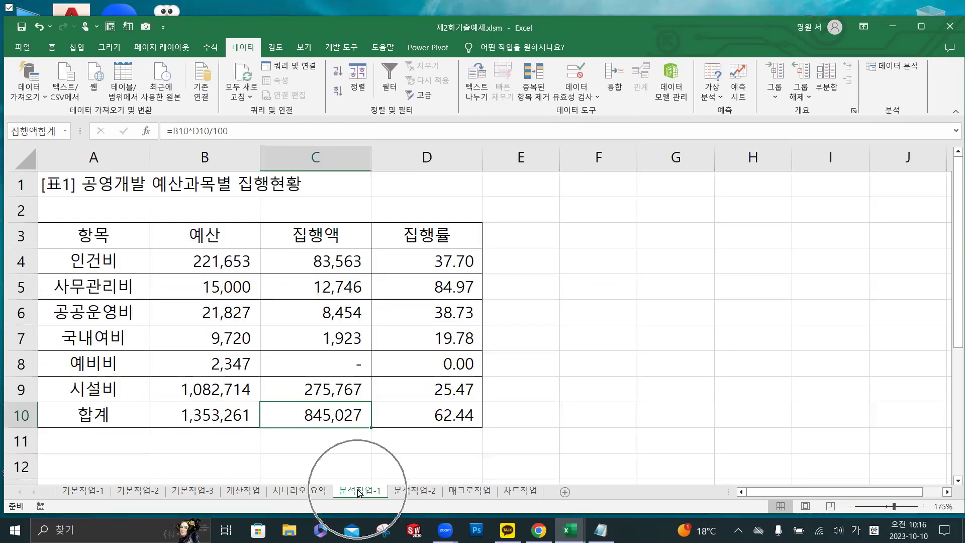
left_click(377, 495)
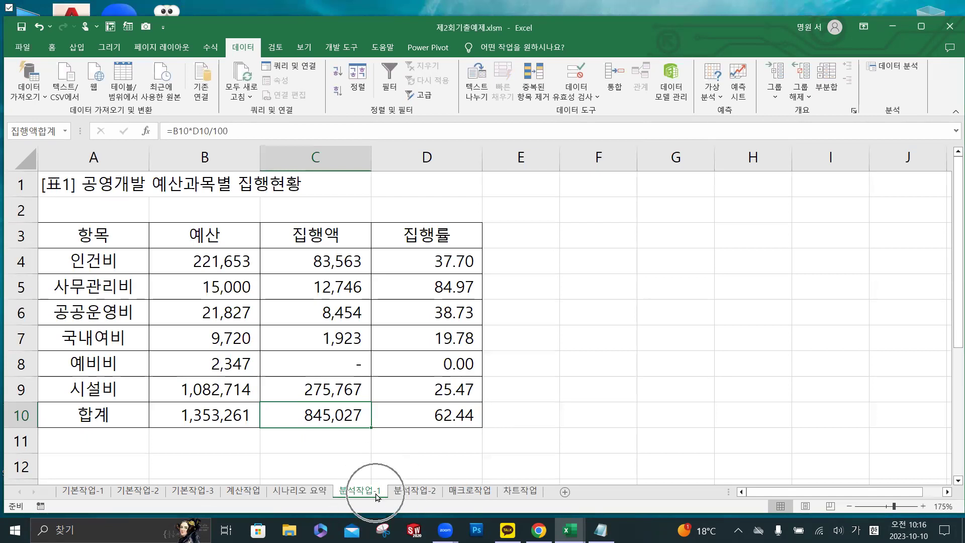
left_click(318, 493)
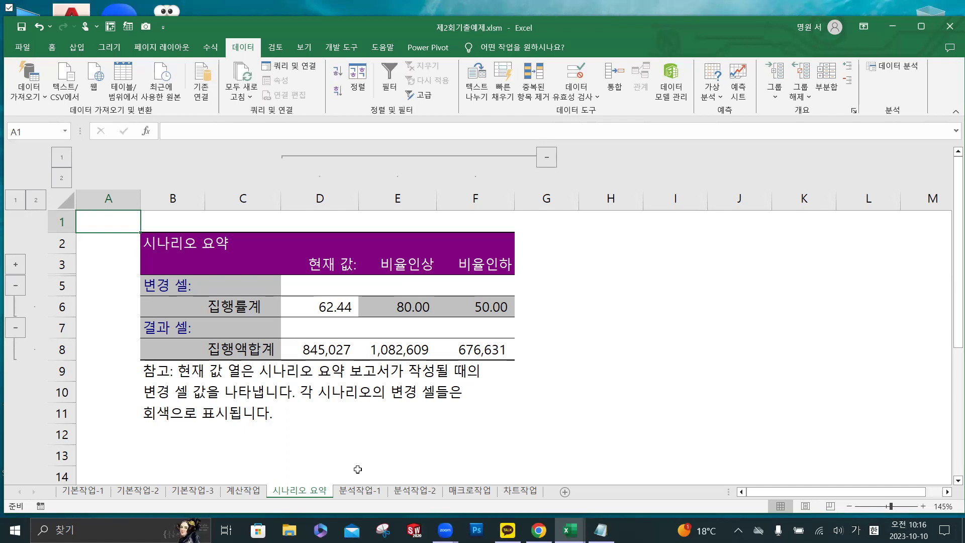
- On the 분석작업-2 sheet, start a sort of A3:G17 with 포지션 as the sort column
left_click(415, 492)
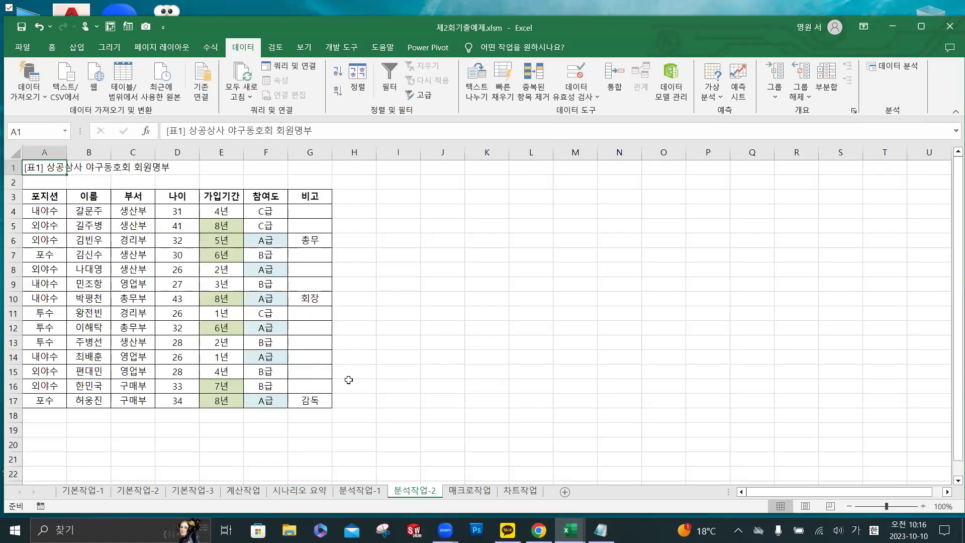
scroll(270, 279, "up", 1)
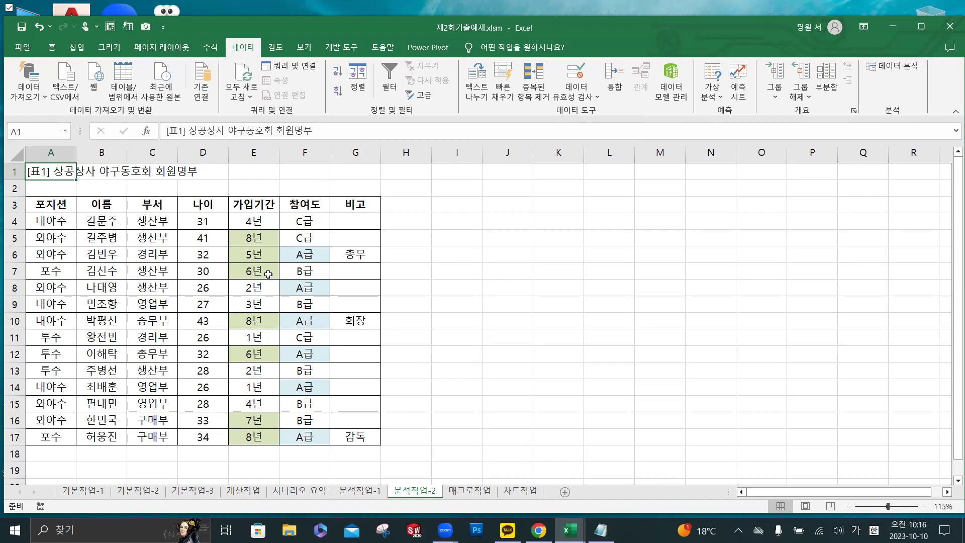
left_click_drag(50, 208, 351, 435)
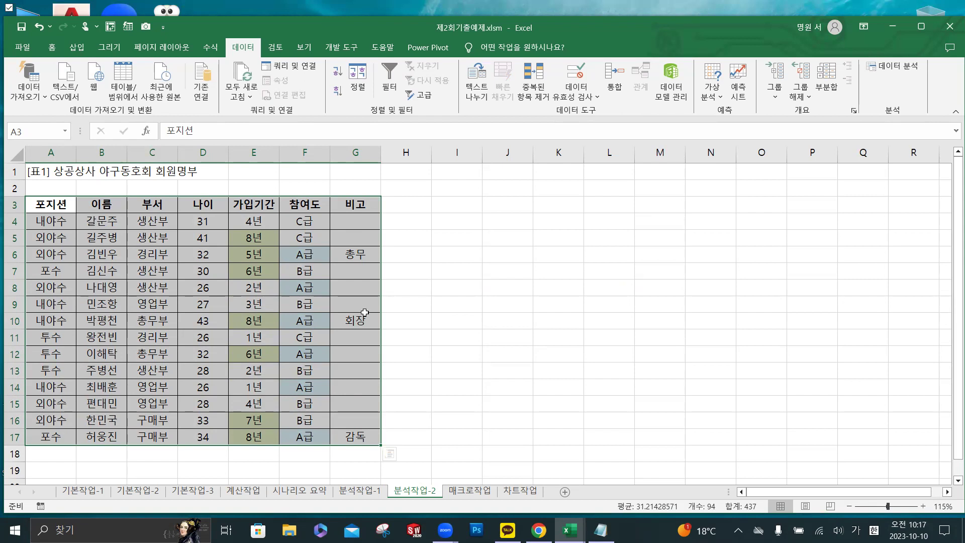
key("ctrl+q")
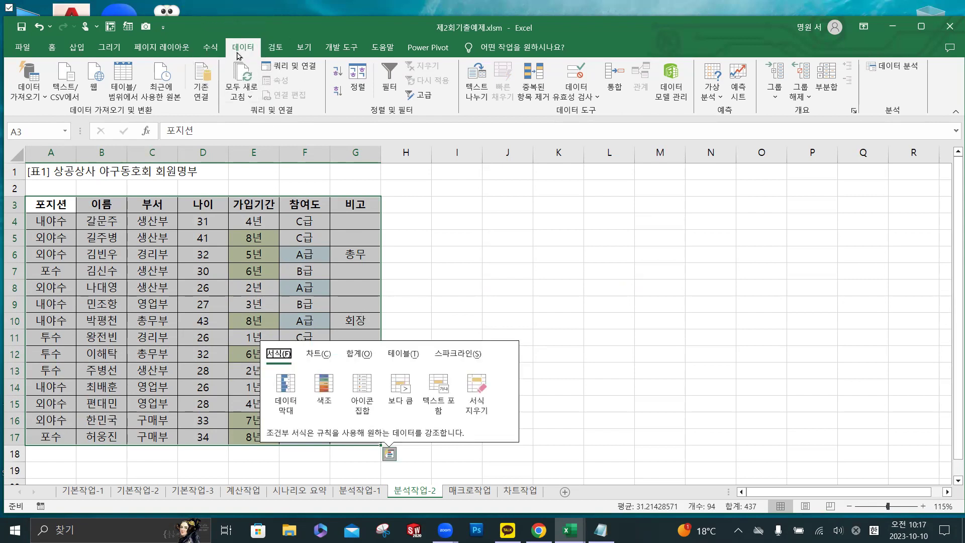
left_click(363, 87)
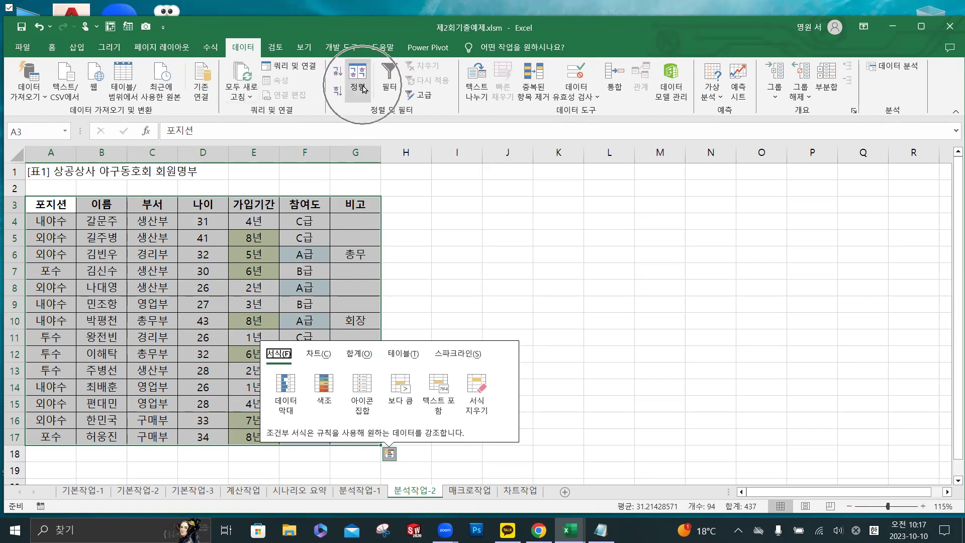
left_click(363, 89)
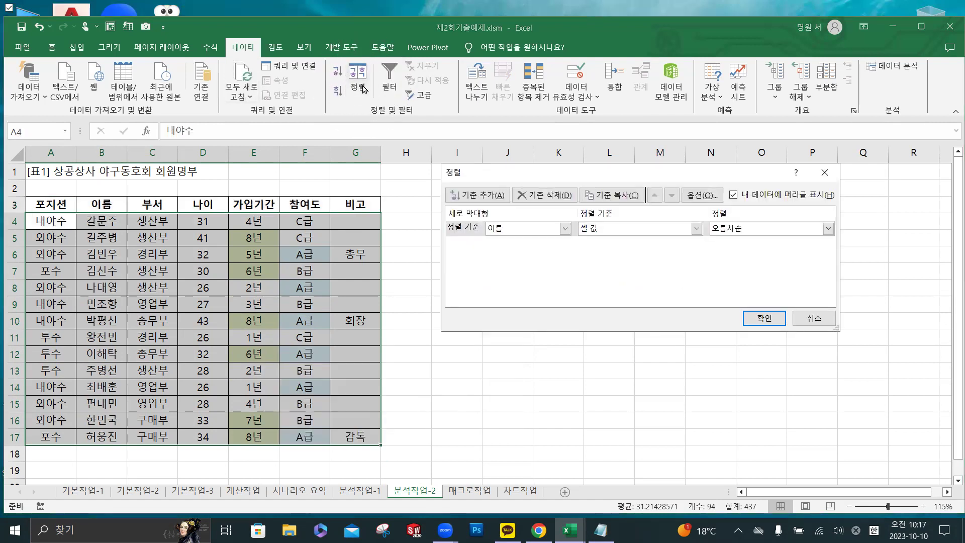
left_click(754, 202)
left_click(477, 230)
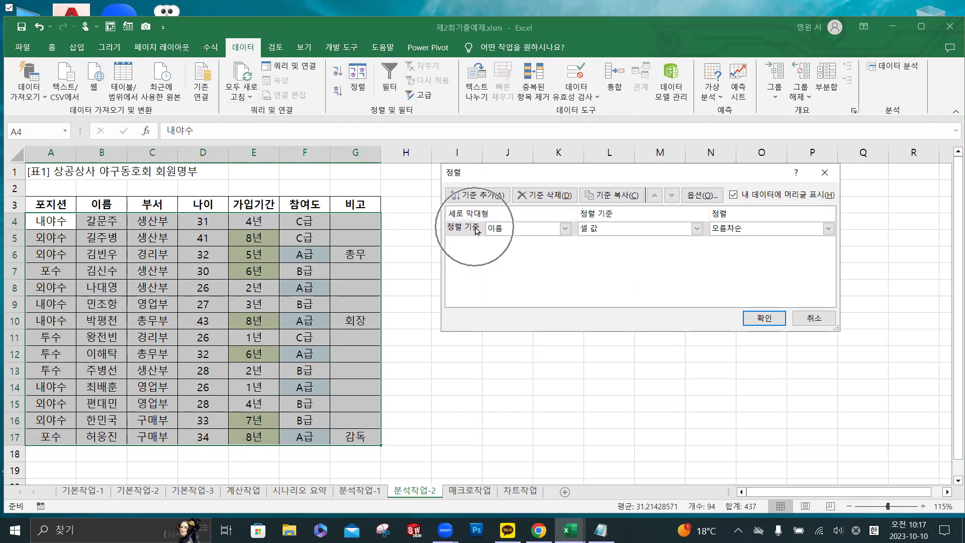
left_click(565, 230)
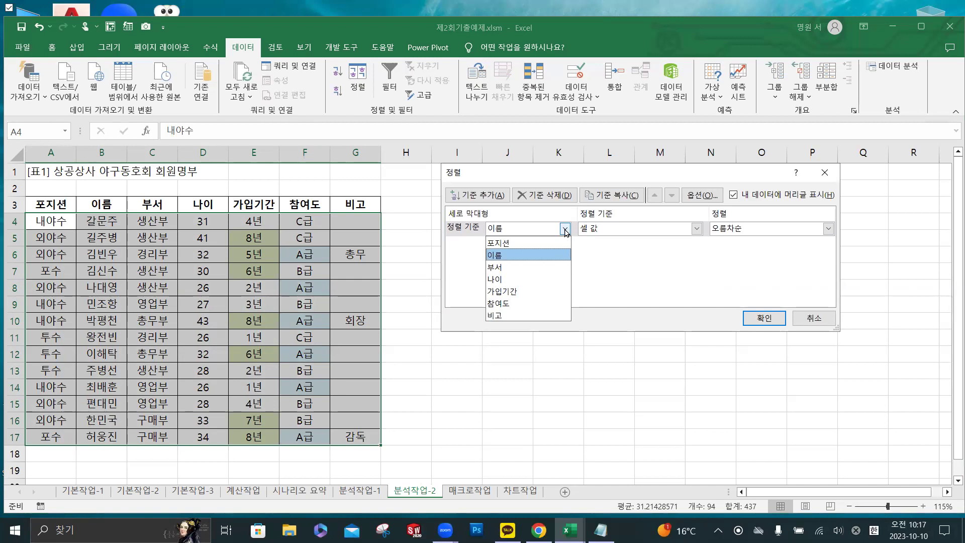
left_click(535, 243)
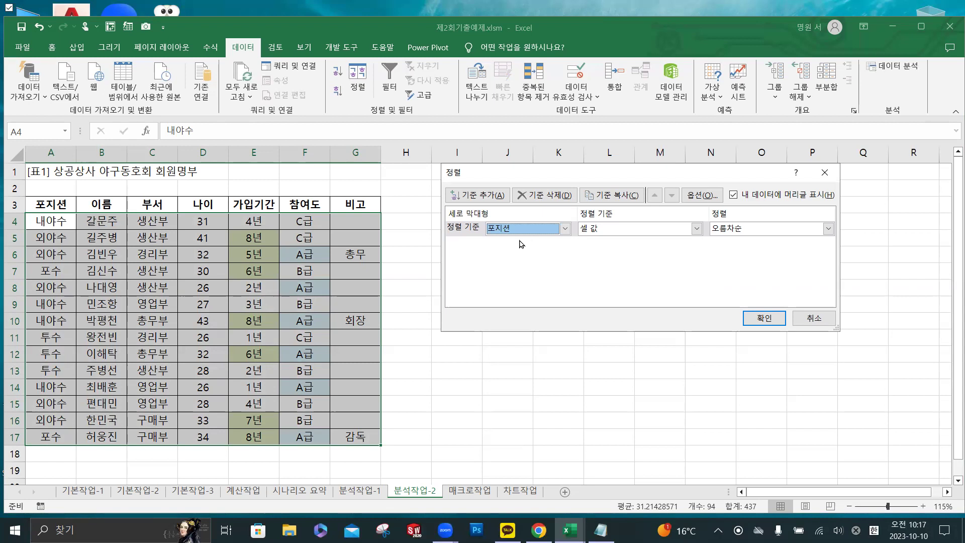
- Use a custom list for the 포지션 sort order, adding a new list with 투수, 포수, 내야수, 외야수
left_click(757, 229)
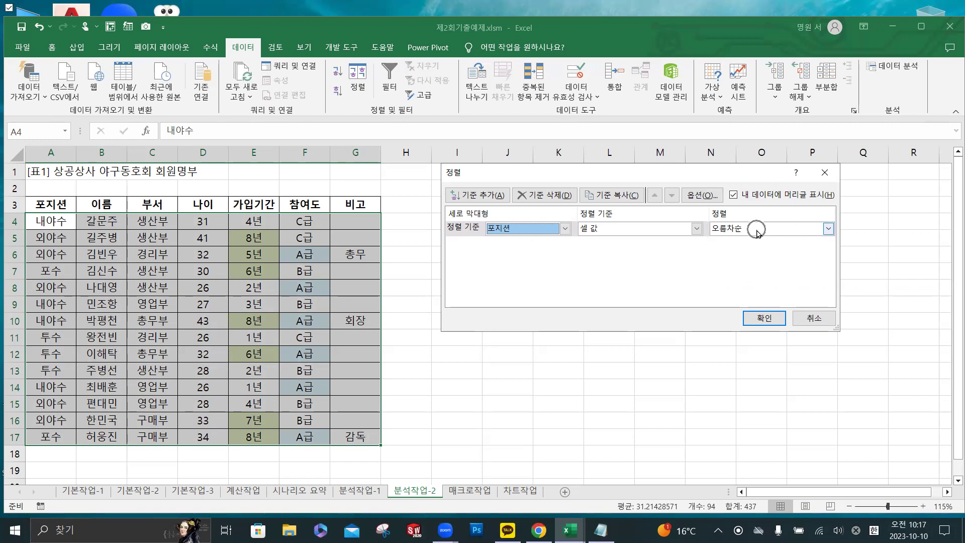
left_click(828, 229)
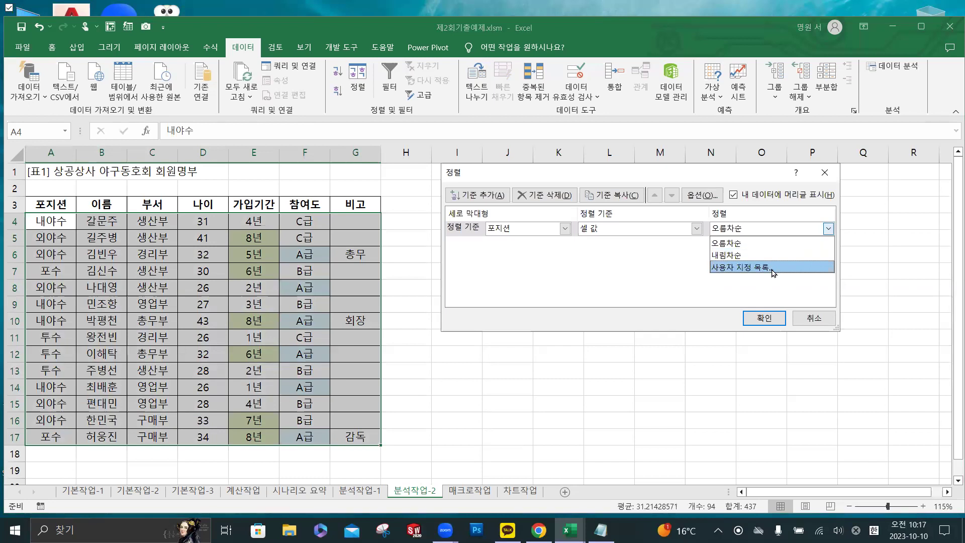
left_click(770, 268)
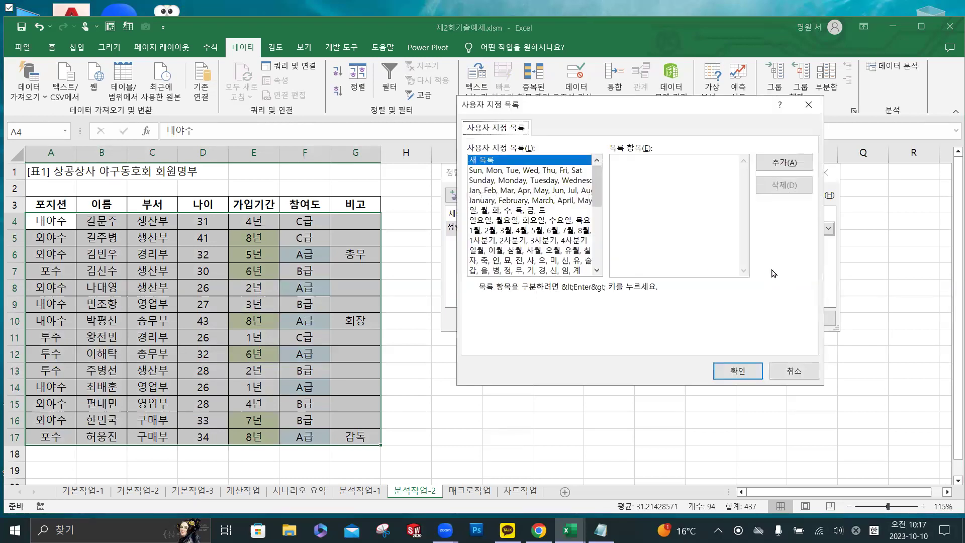
left_click(665, 186)
type("투")
type("수 ")
type("포수 ")
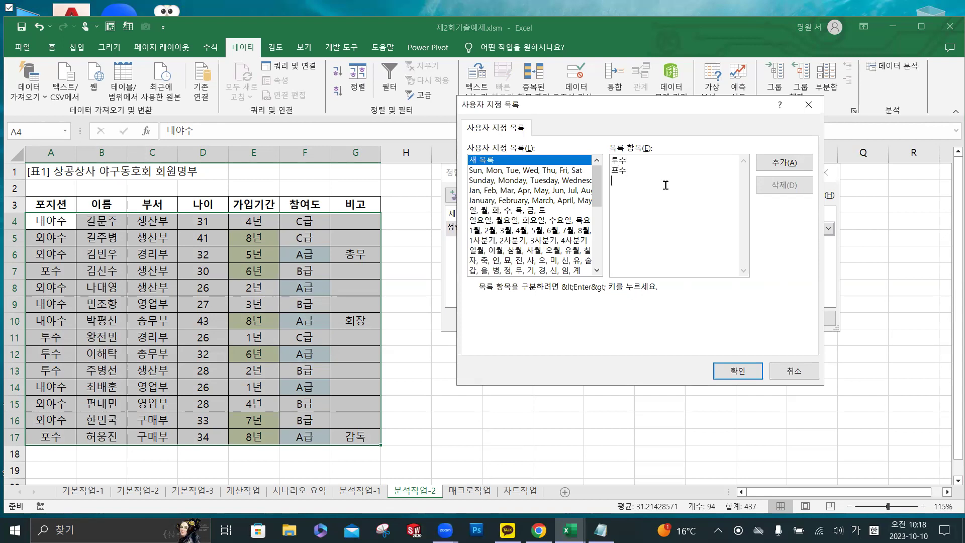
type("내야수")
key("Return")
type("외야수")
left_click(787, 162)
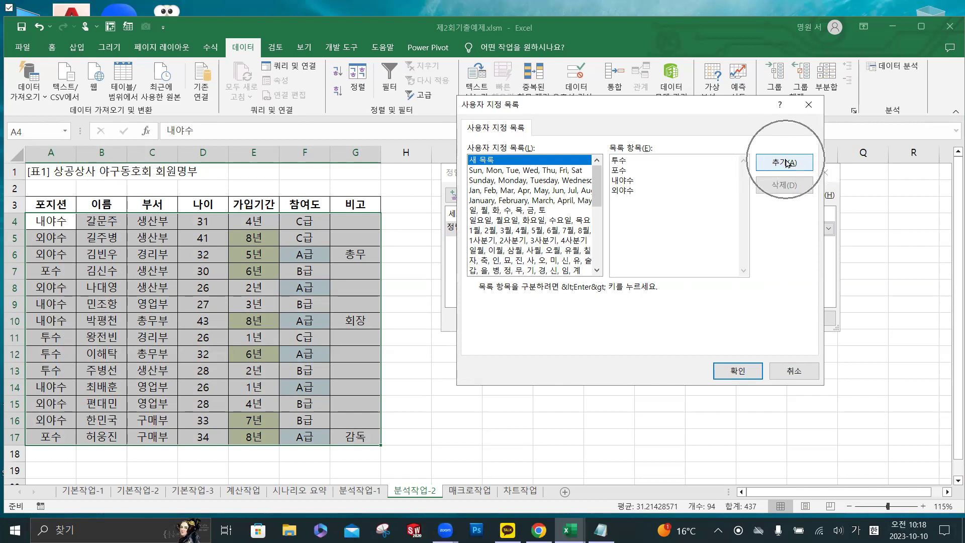
- Select the custom list 투수, 포수, 내야수, 외야수 and apply it as the sort order for 포지션
left_click(787, 163)
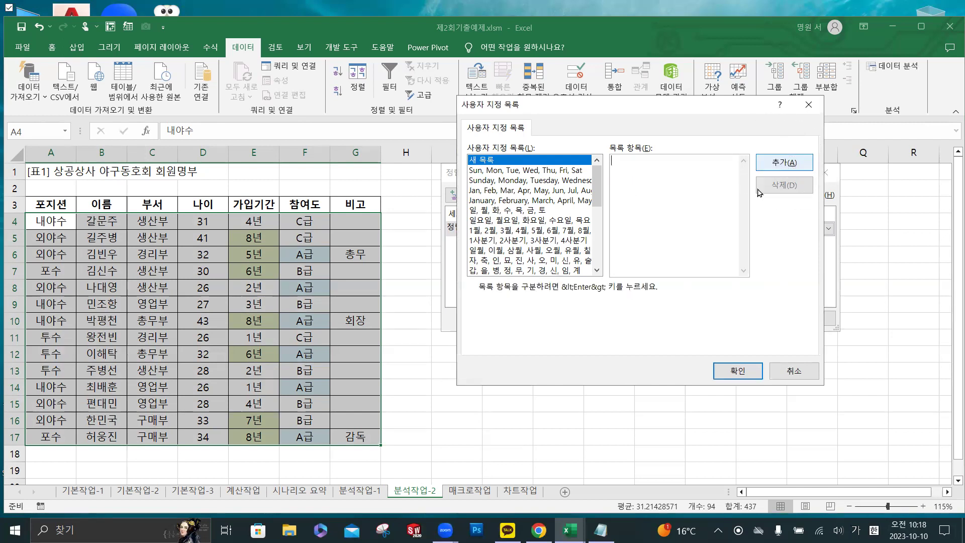
left_click_drag(596, 187, 596, 271)
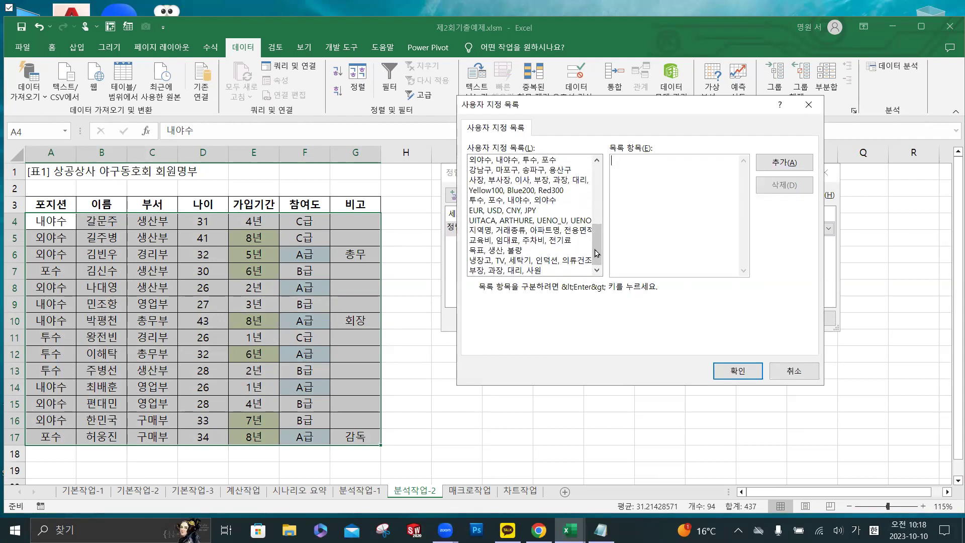
left_click(506, 204)
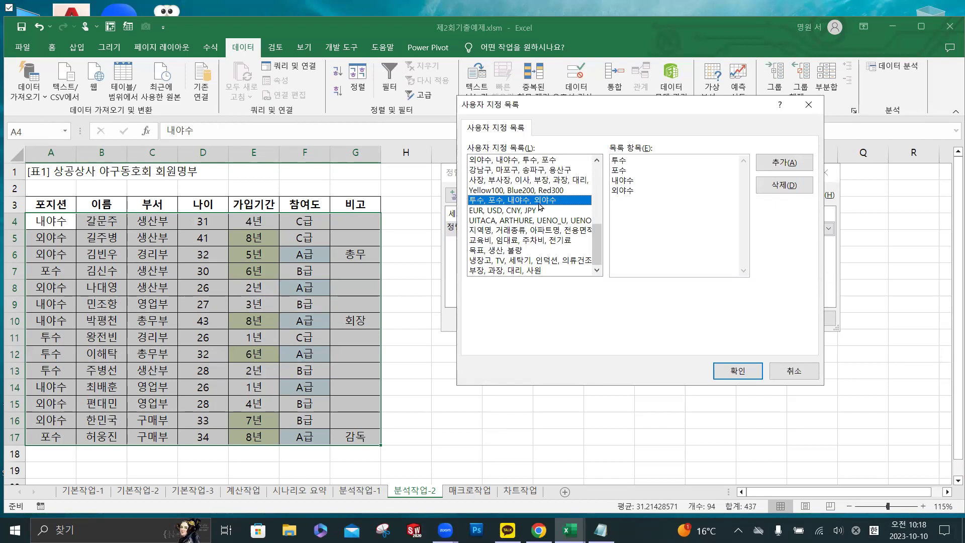
left_click(733, 371)
left_click(744, 235)
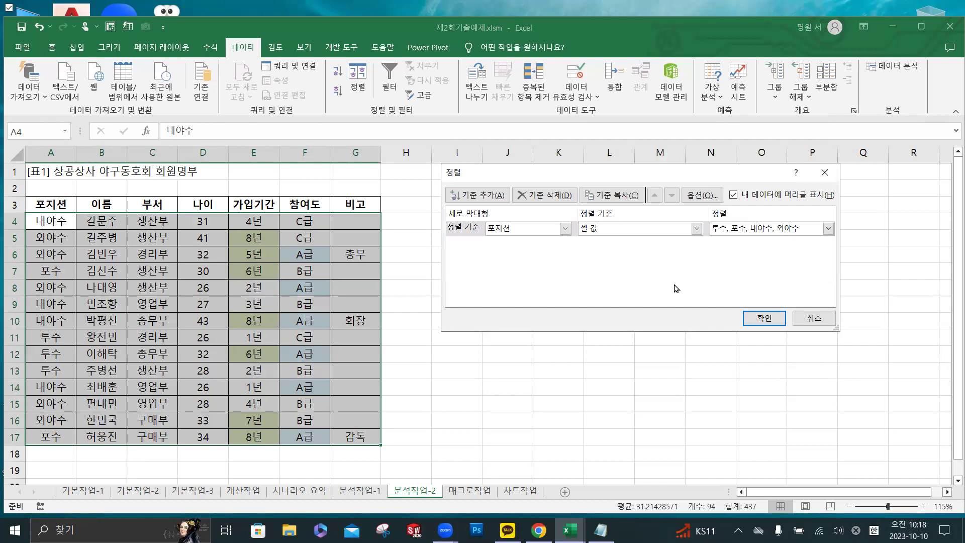
- Add a second sort level on 가입기간 by cell colour RGB(216, 228, 188), shown on top (위에 표시), and run the sort
left_click(482, 196)
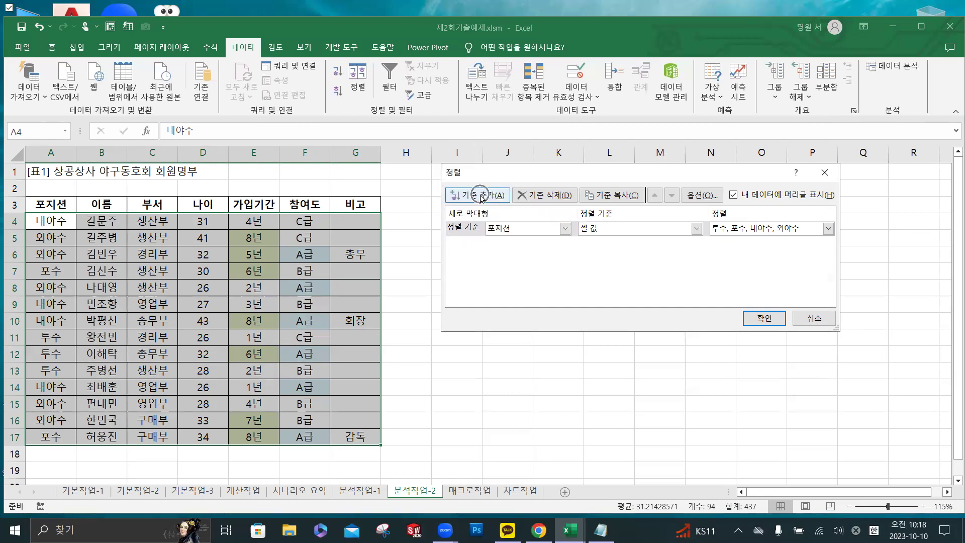
left_click(482, 196)
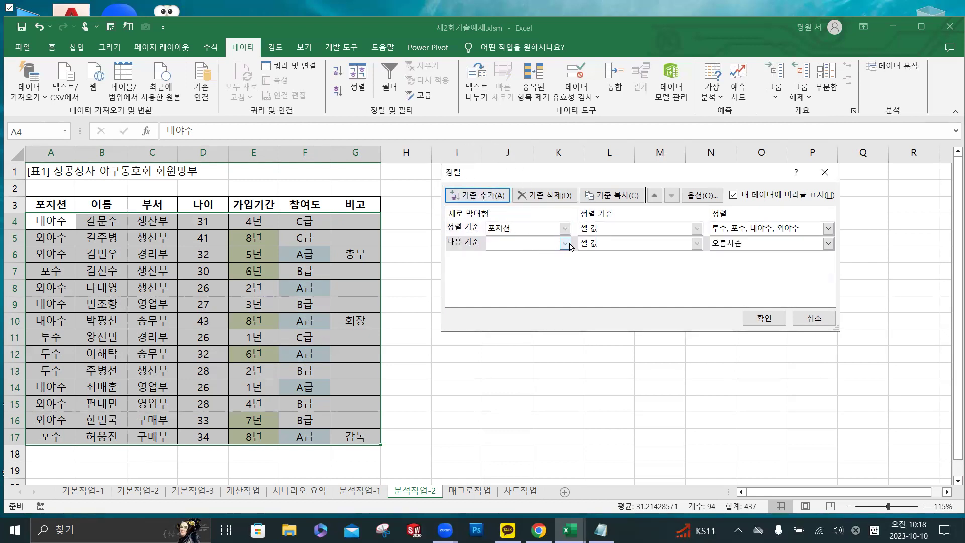
left_click(566, 244)
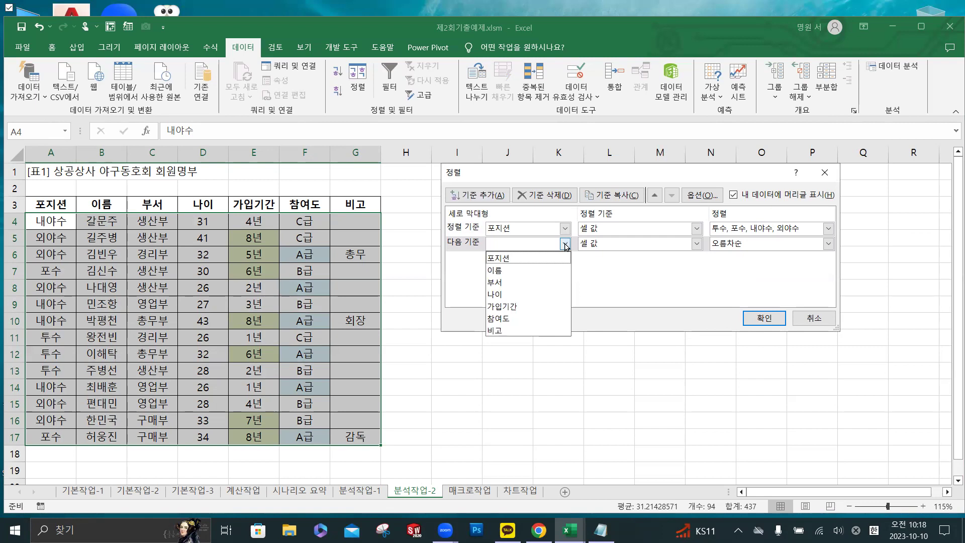
left_click(518, 307)
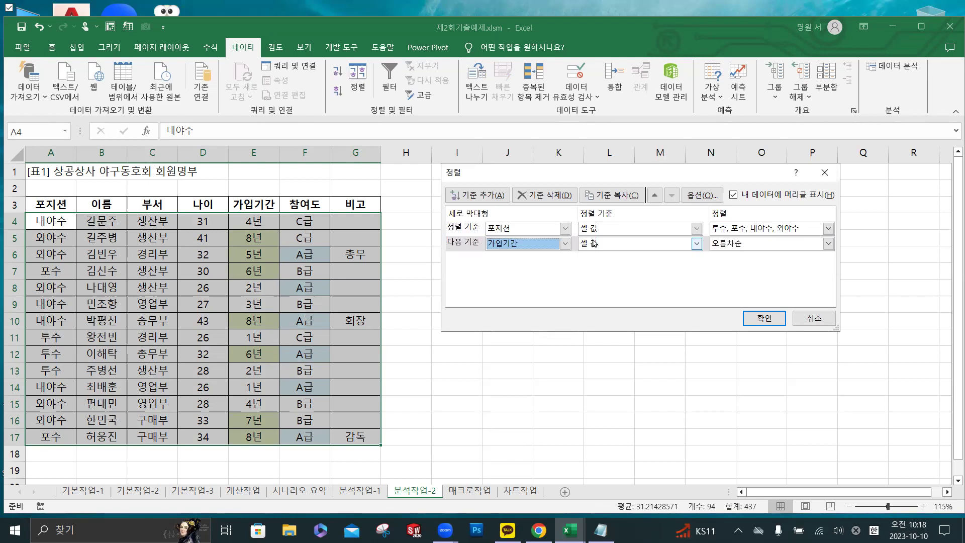
left_click(695, 244)
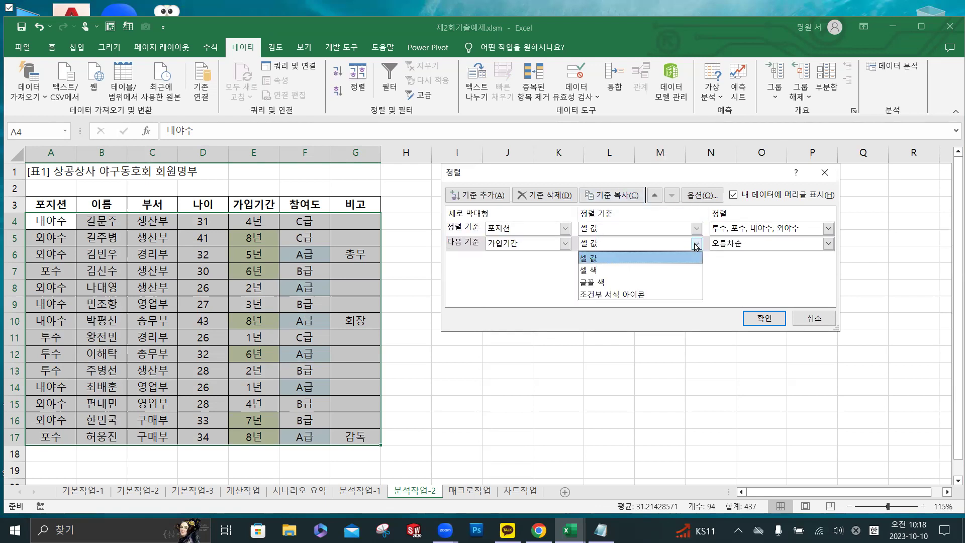
left_click(635, 270)
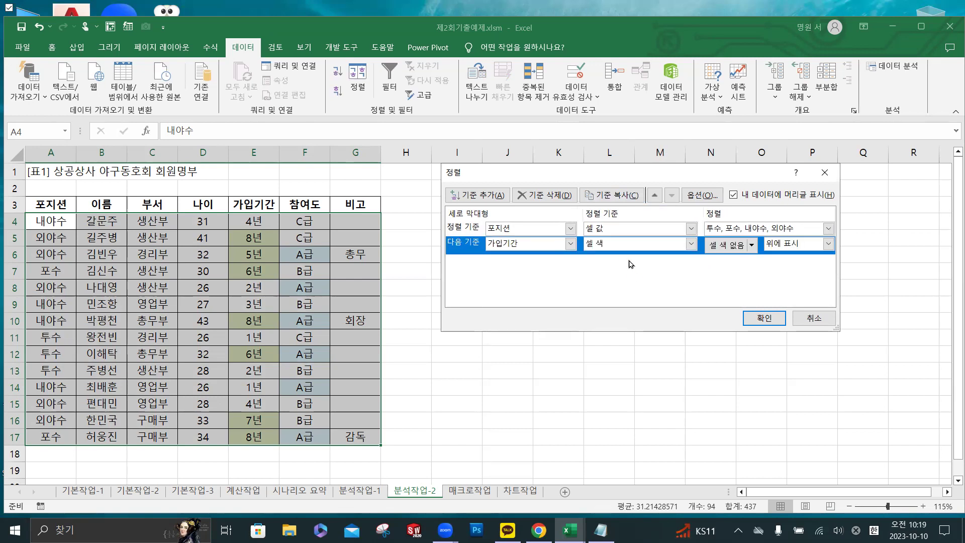
left_click(752, 245)
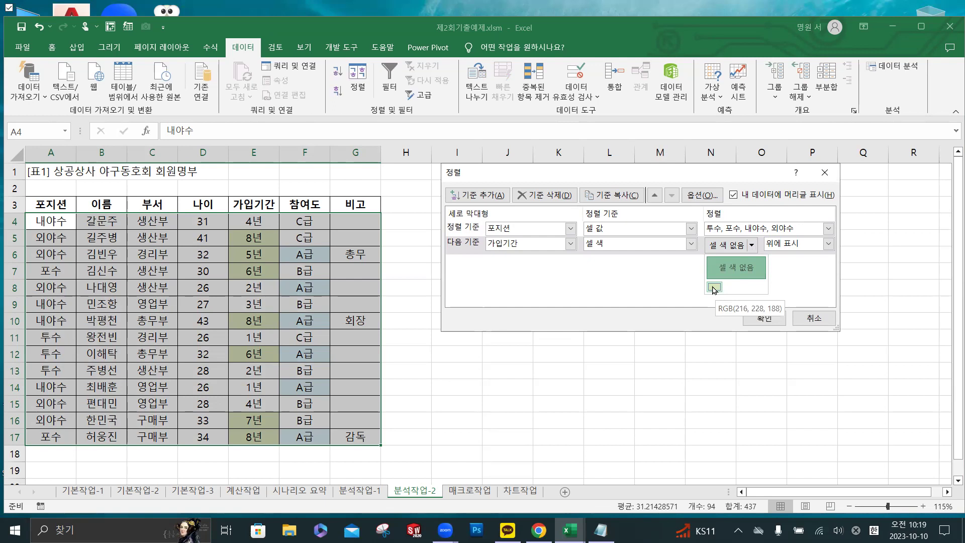
left_click(714, 288)
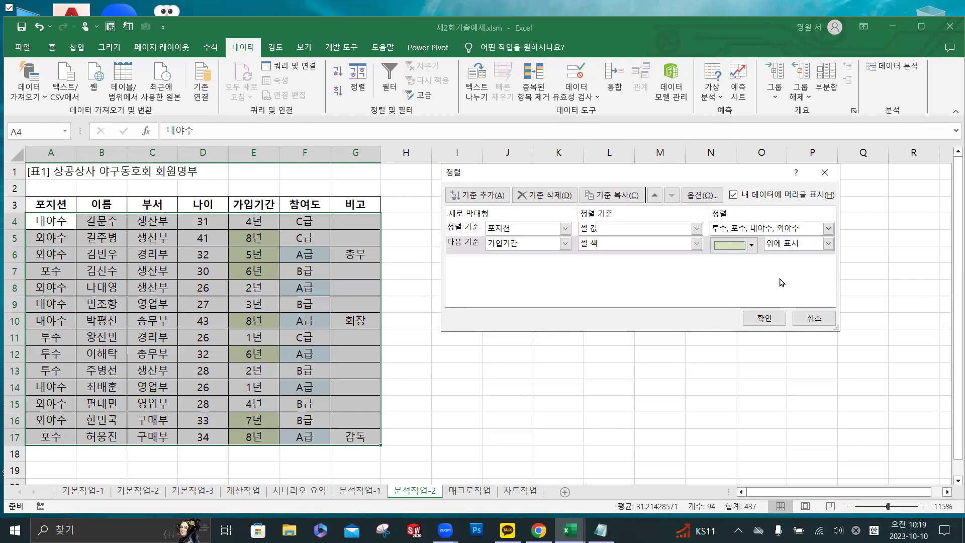
left_click(765, 319)
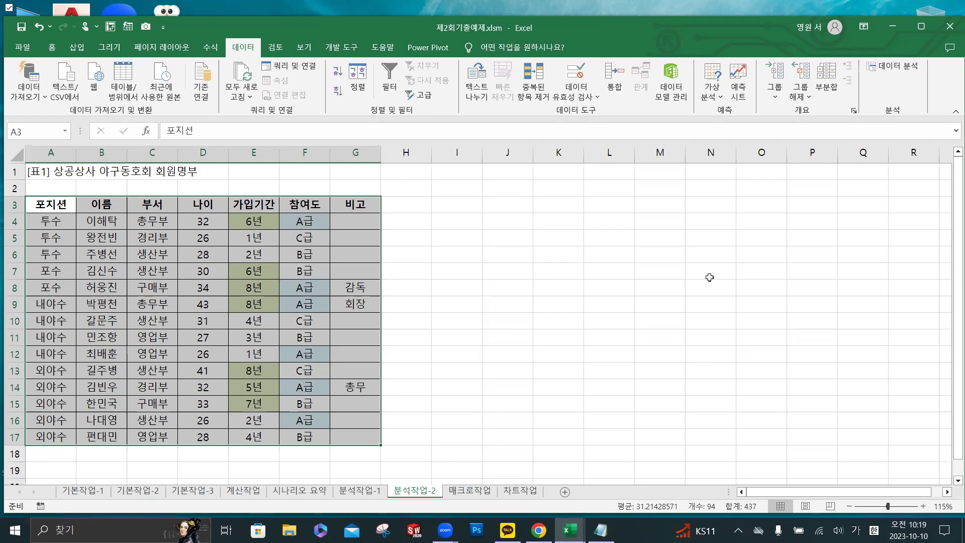
- On the 매크로작업 sheet, start recording a macro named 평균 with an empty cell outside the table selected
key("Hangul")
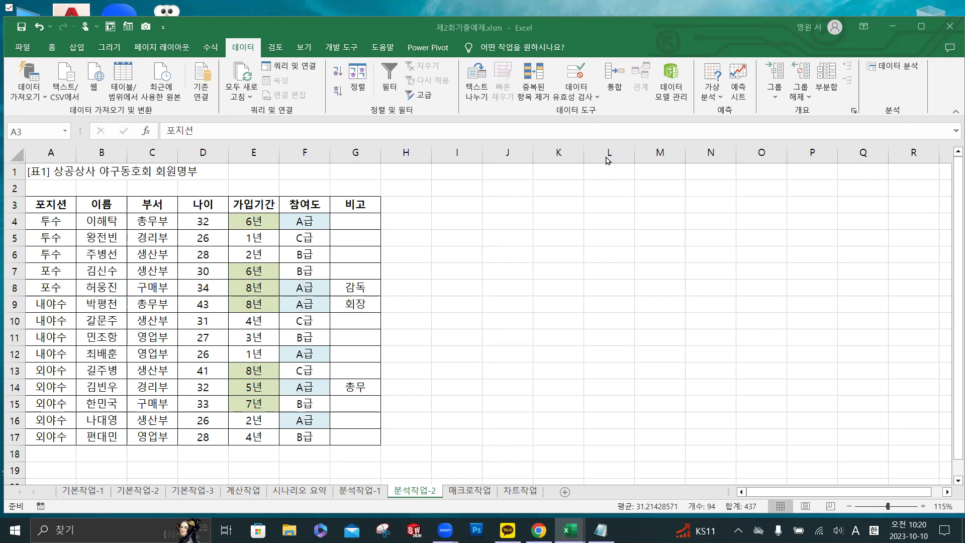
left_click(461, 493)
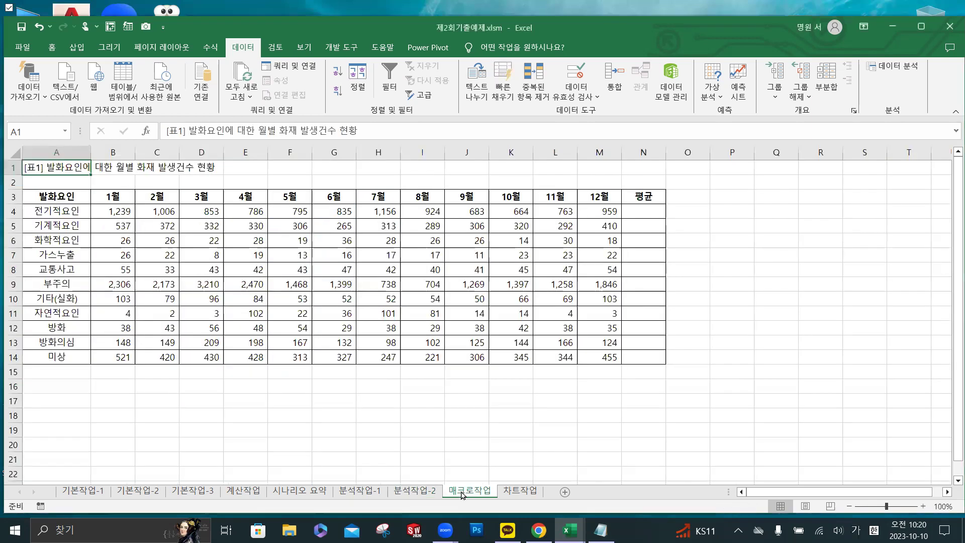
scroll(628, 303, "up", 2, "ctrl")
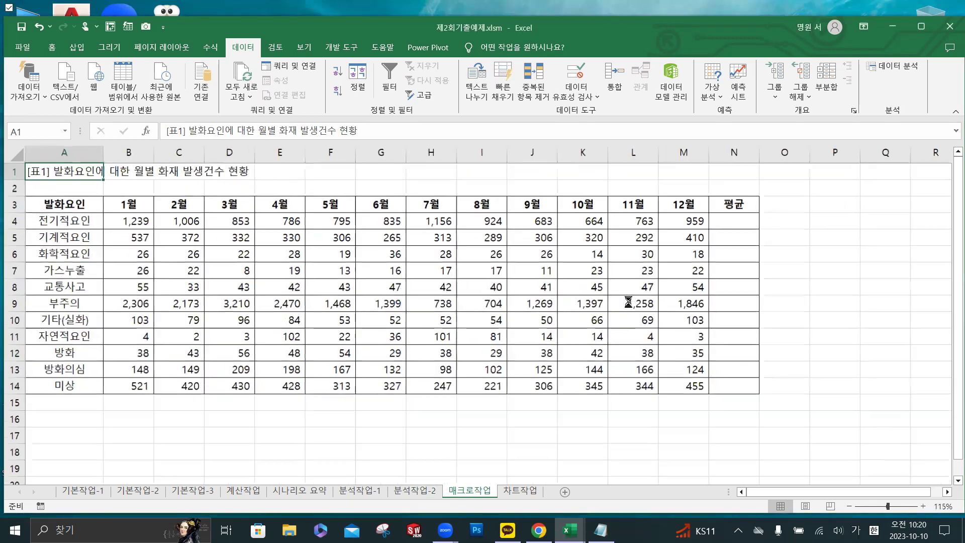
scroll(628, 301, "down", 1, "ctrl")
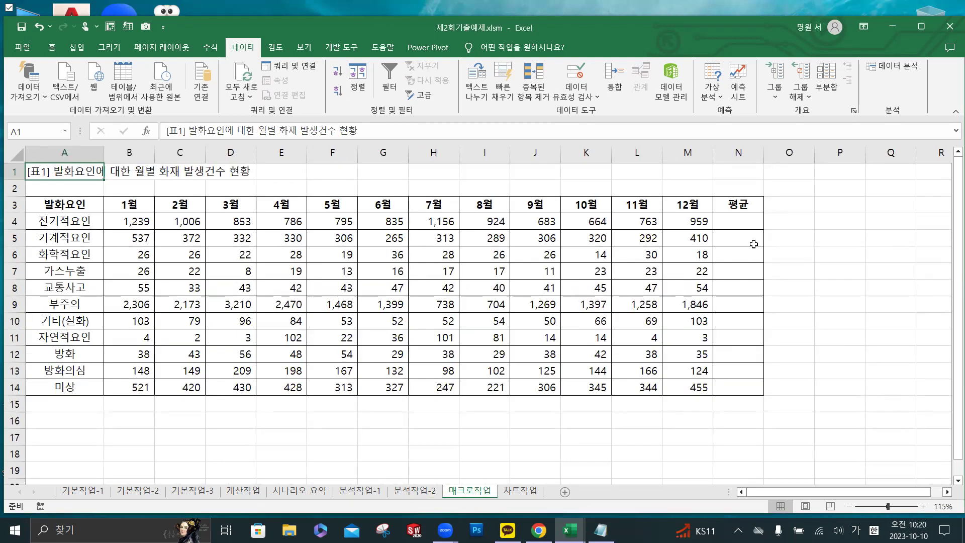
left_click(750, 225)
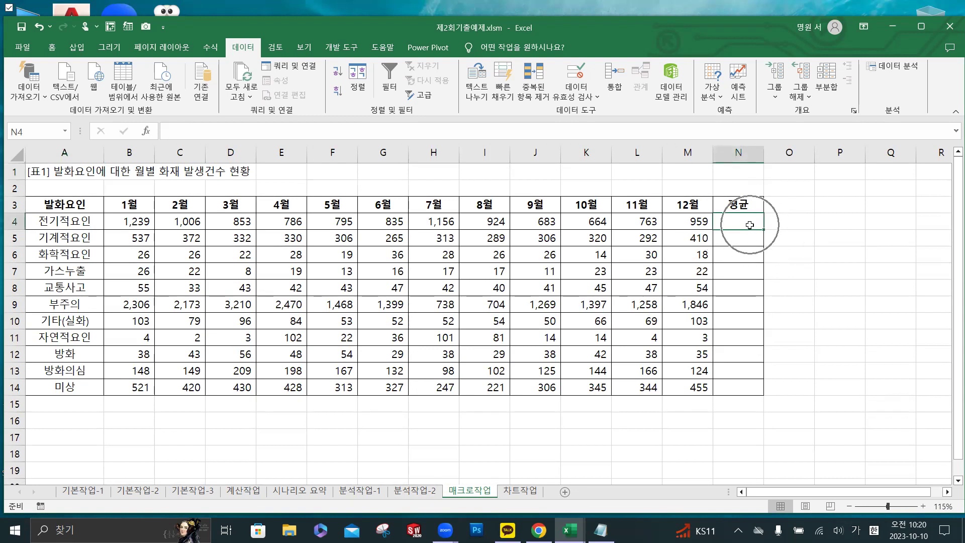
left_click(879, 273)
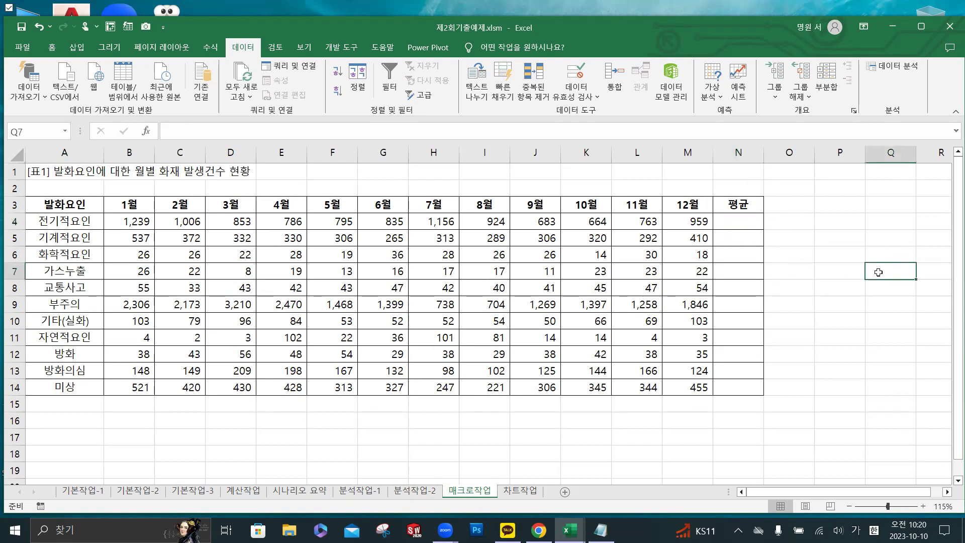
left_click(860, 336)
left_click(843, 266)
left_click(842, 289)
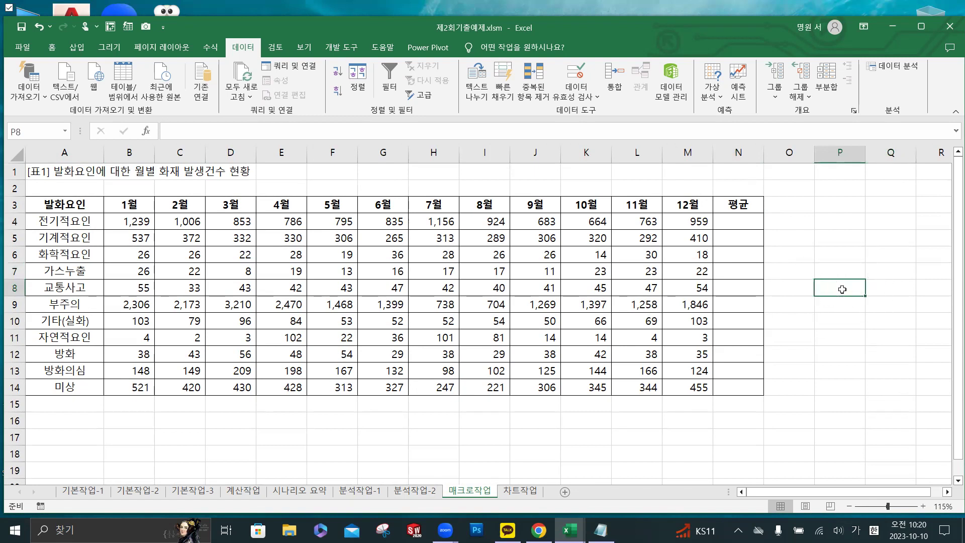
left_click(341, 47)
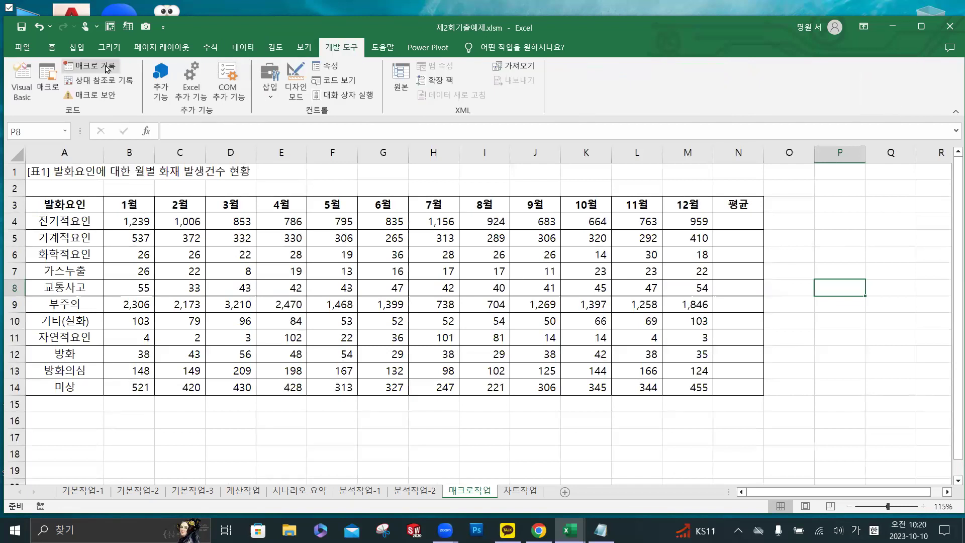
left_click(105, 69)
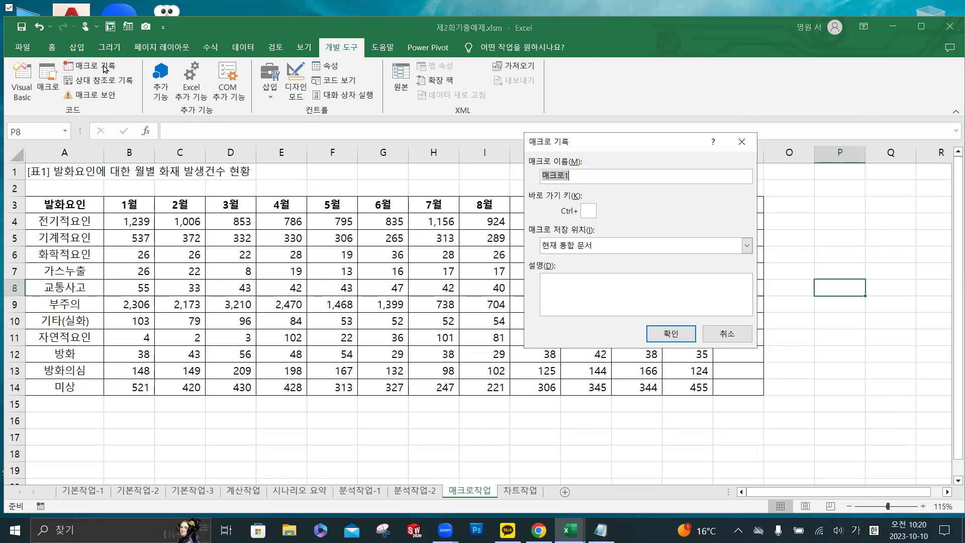
type("평ㄱ")
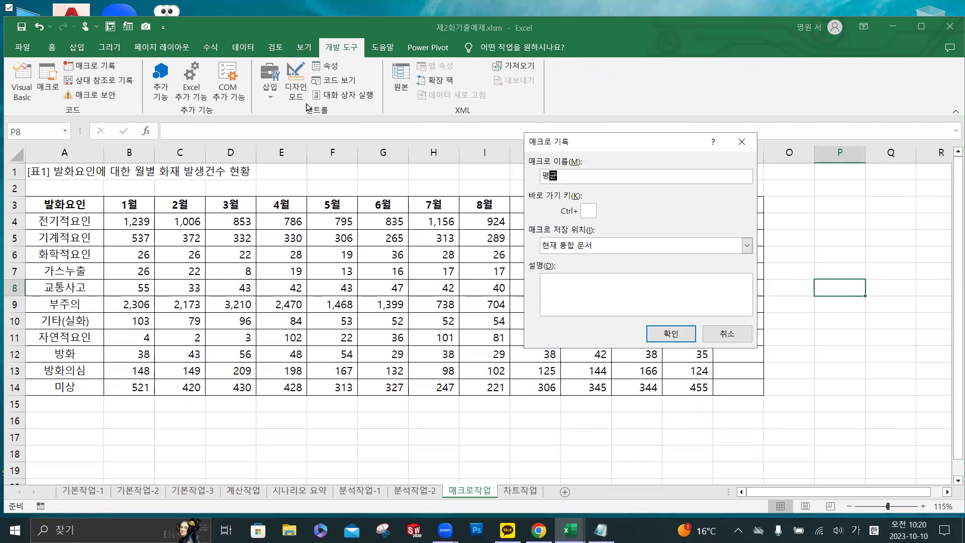
left_click(663, 334)
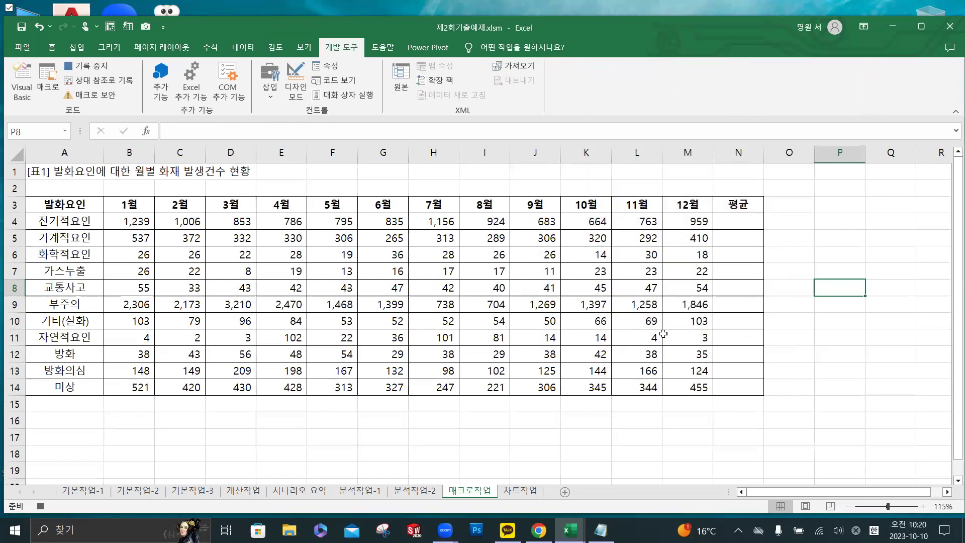
- Enter the average of B4:M4 in N4 with AutoSum's 평균 function and fill the formula down to N14
left_click(735, 222)
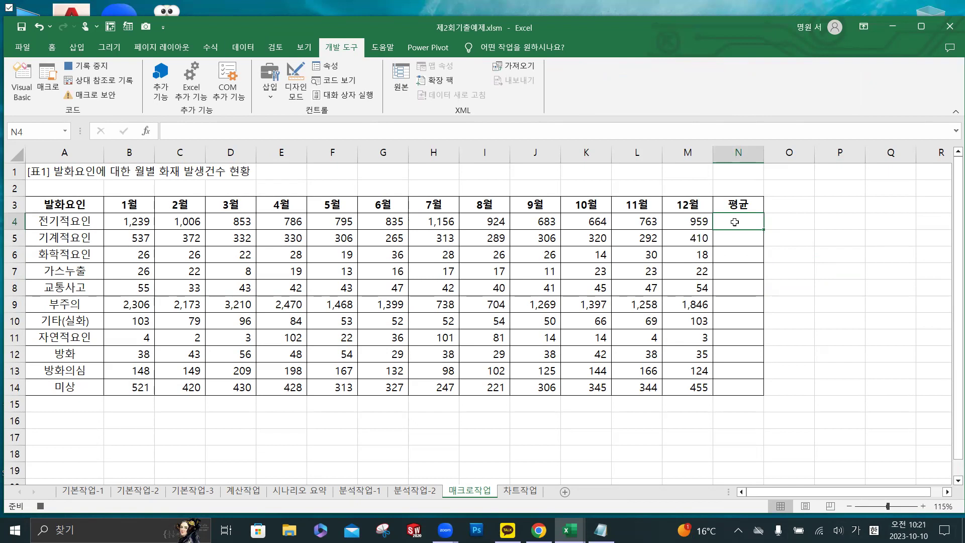
left_click(243, 133)
left_click(313, 79)
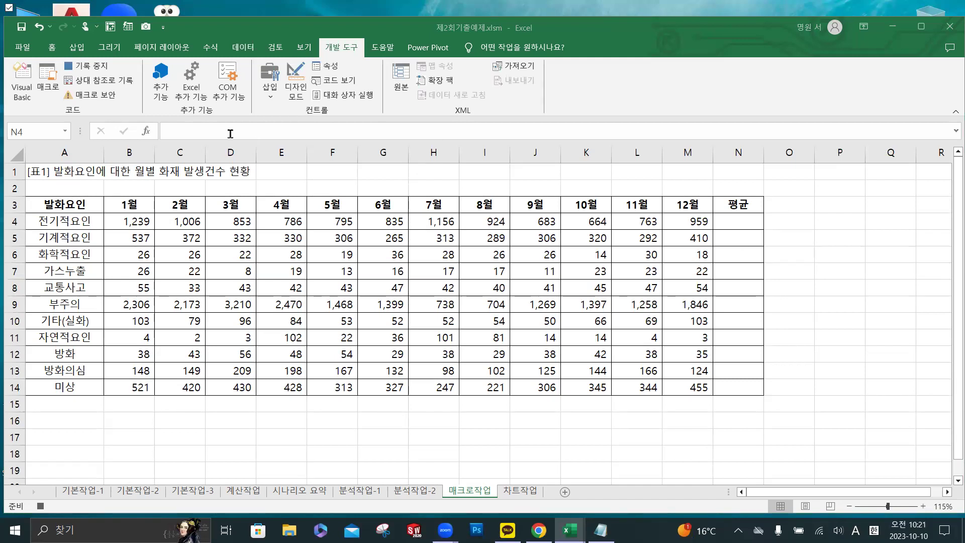
left_click(738, 218)
key("Hangul")
key("ctrl")
key("ctrl")
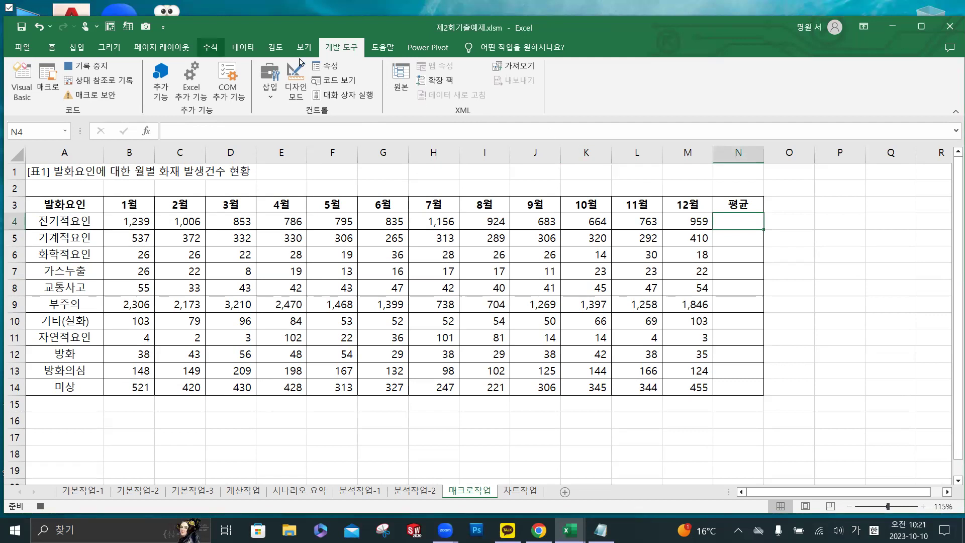
key("alt+m")
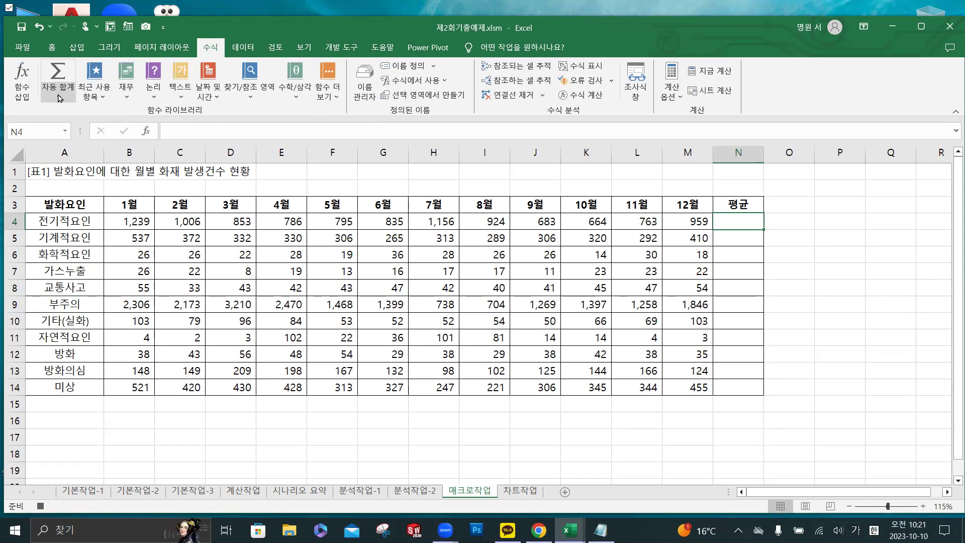
left_click(59, 96)
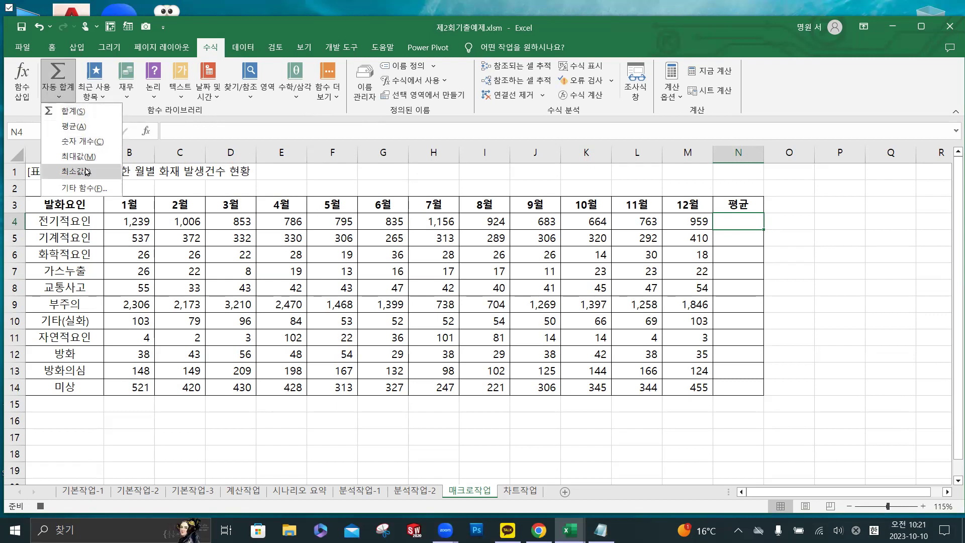
left_click(74, 126)
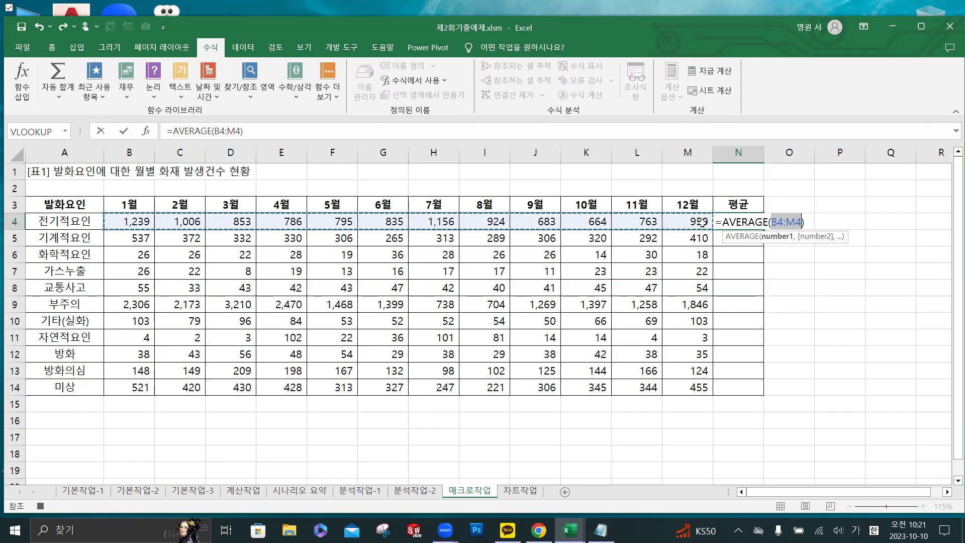
left_click(125, 134)
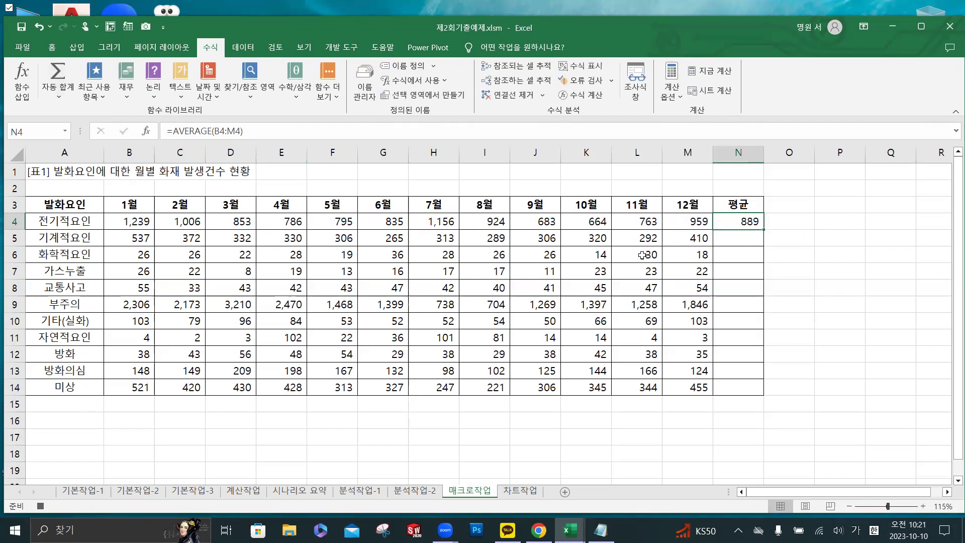
double_click(764, 231)
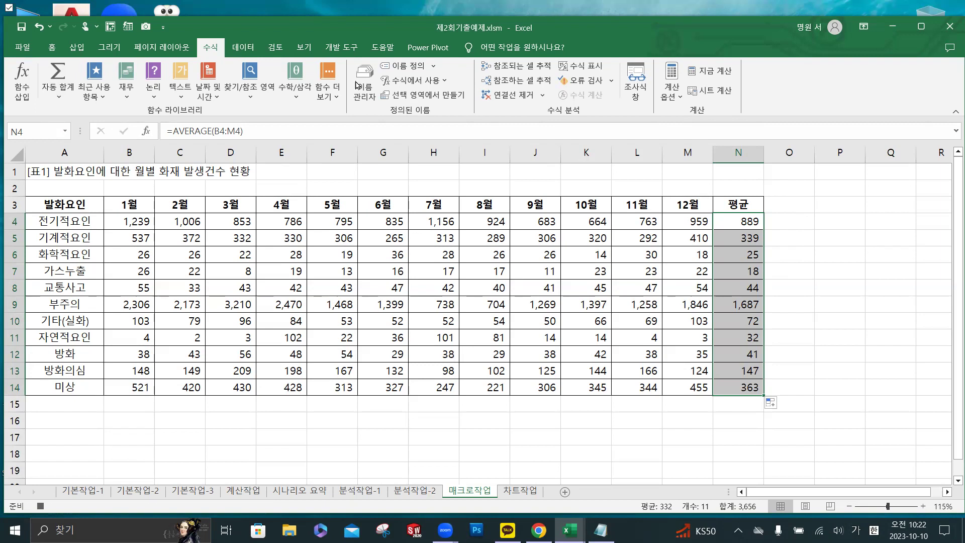
- Stop recording the 평균 macro
left_click(328, 54)
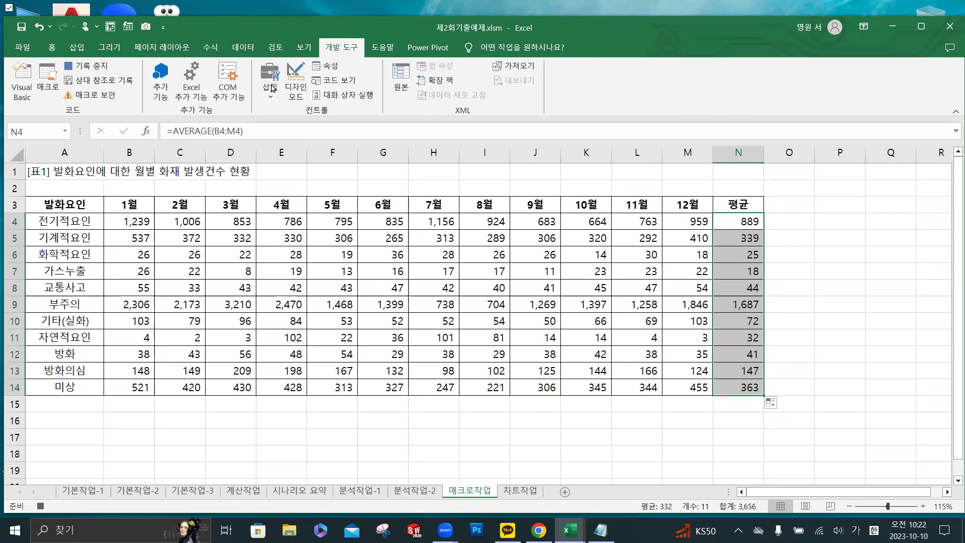
left_click(96, 68)
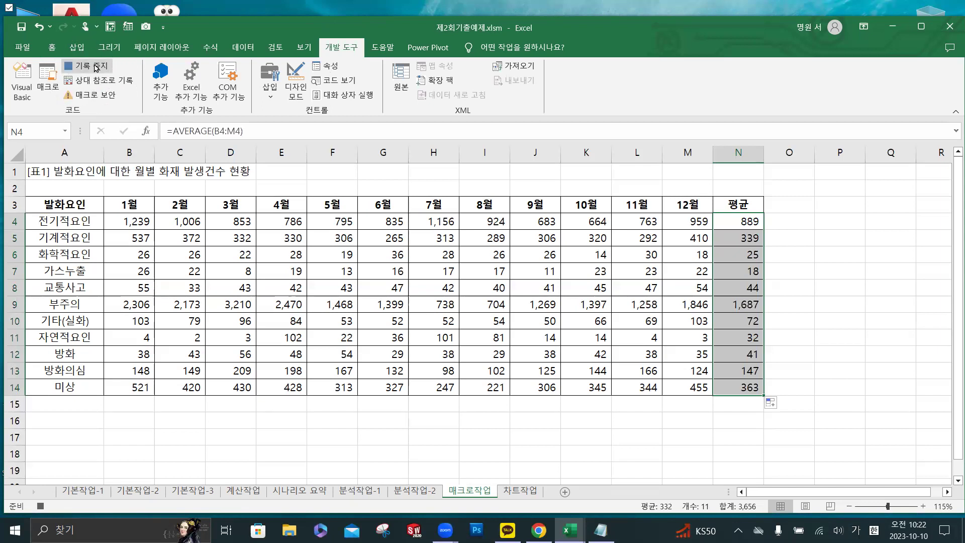
left_click(96, 68)
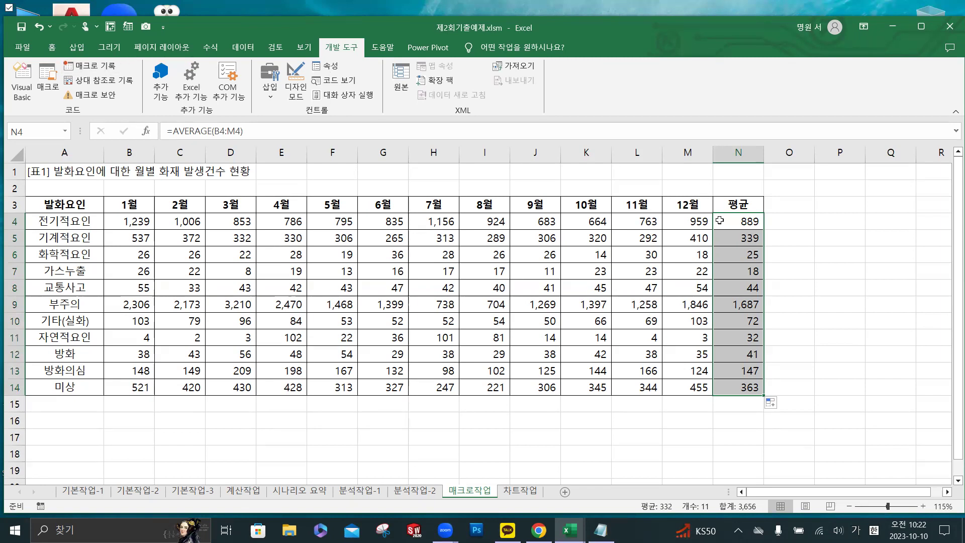
- Start recording a new macro named 서식 with an empty cell outside the table selected
left_click(828, 236)
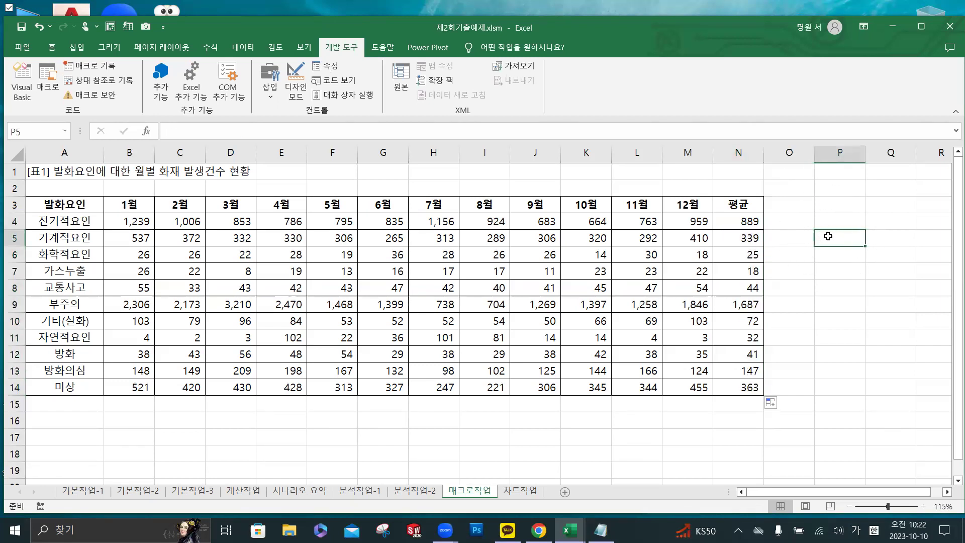
left_click(108, 67)
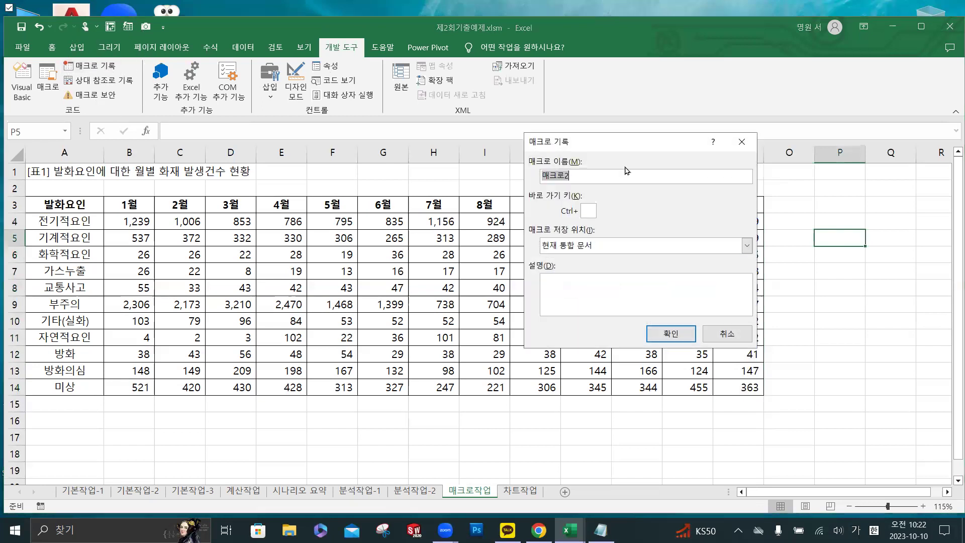
type("서식")
left_click(674, 333)
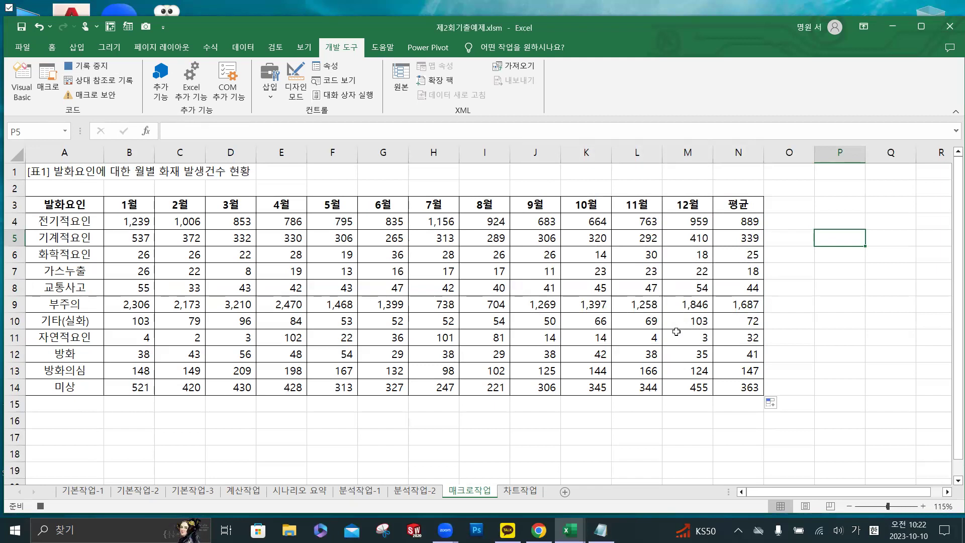
- Apply the standard red font colour to B3:B14 and D3:D14, the 1월 and 3월 columns
left_click(137, 206)
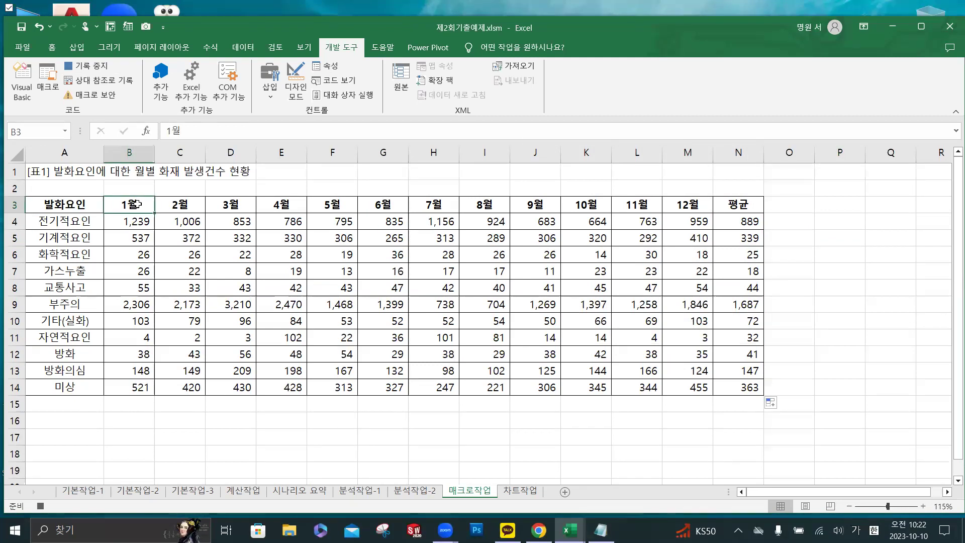
left_click_drag(135, 204, 132, 385)
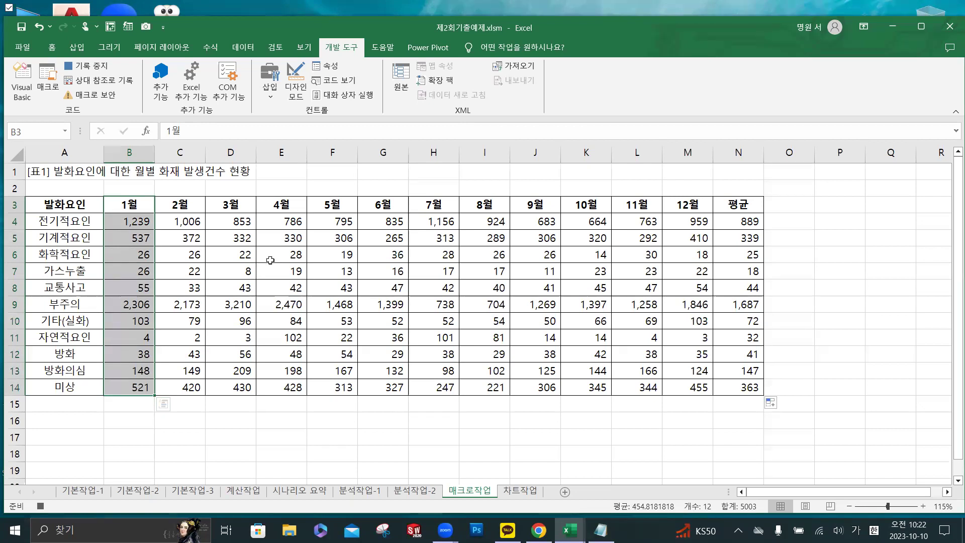
left_click_drag(239, 206, 241, 381)
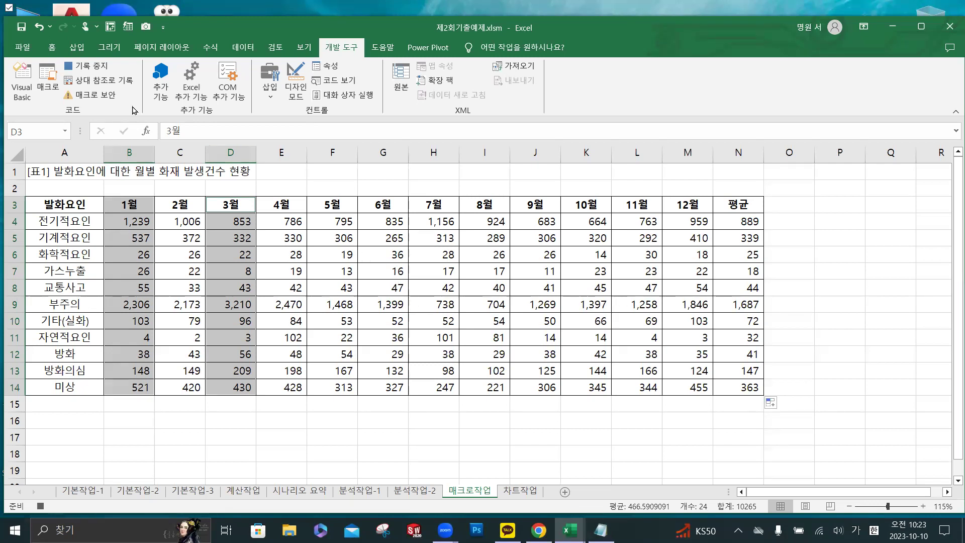
left_click(54, 47)
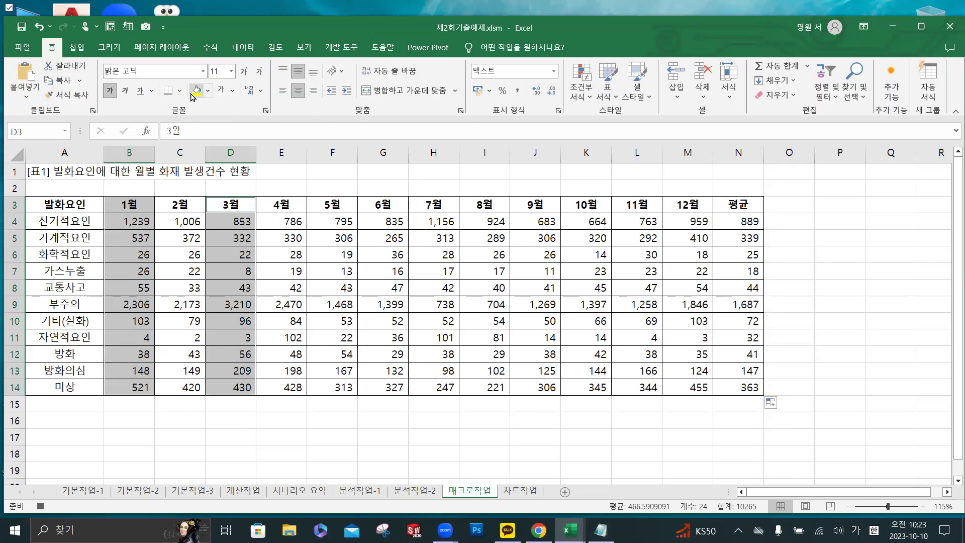
left_click(234, 92)
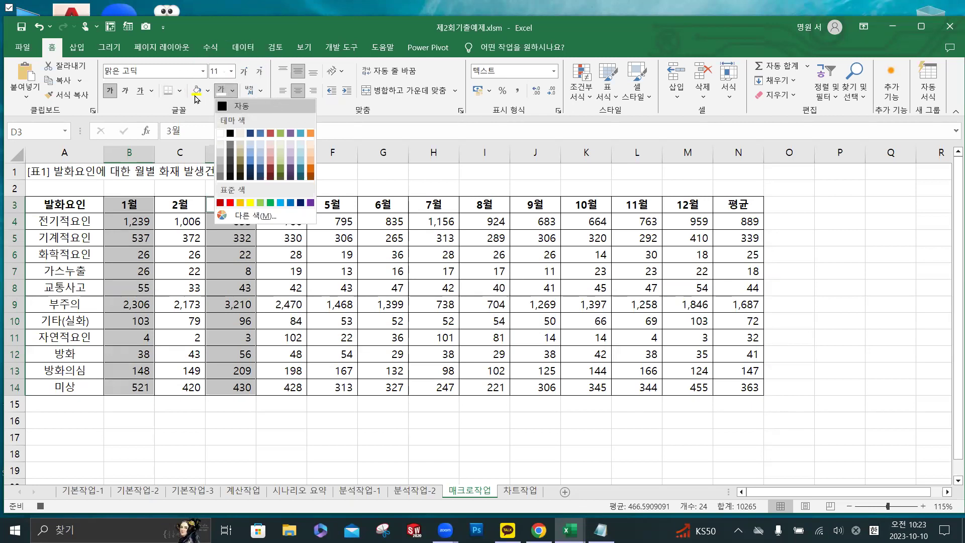
left_click(230, 203)
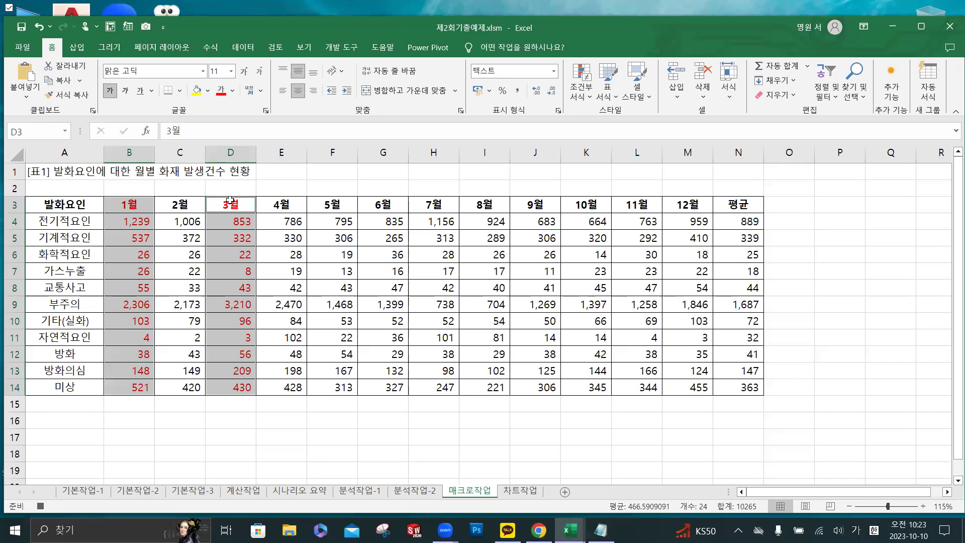
- Stop recording the 서식 macro and deselect the formatted columns by selecting an empty cell
left_click(338, 54)
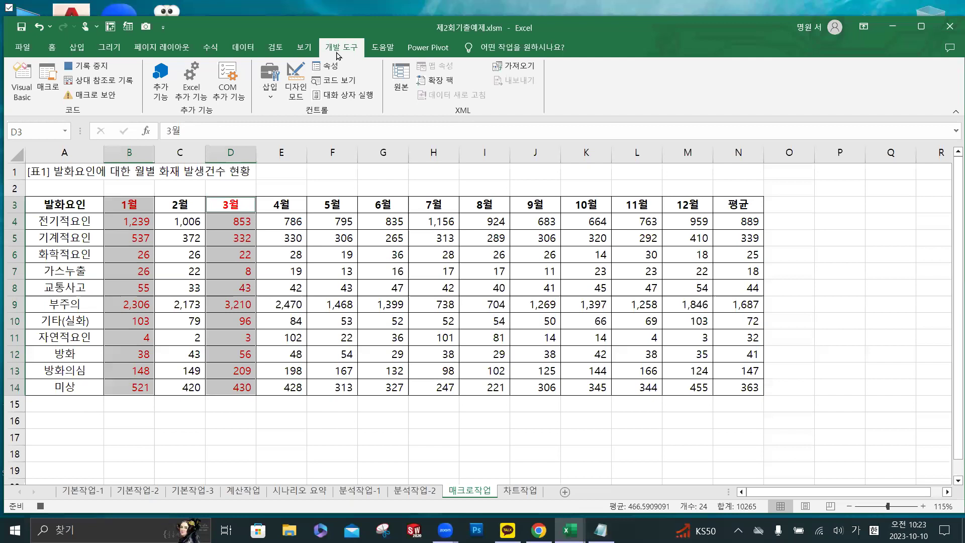
left_click(99, 70)
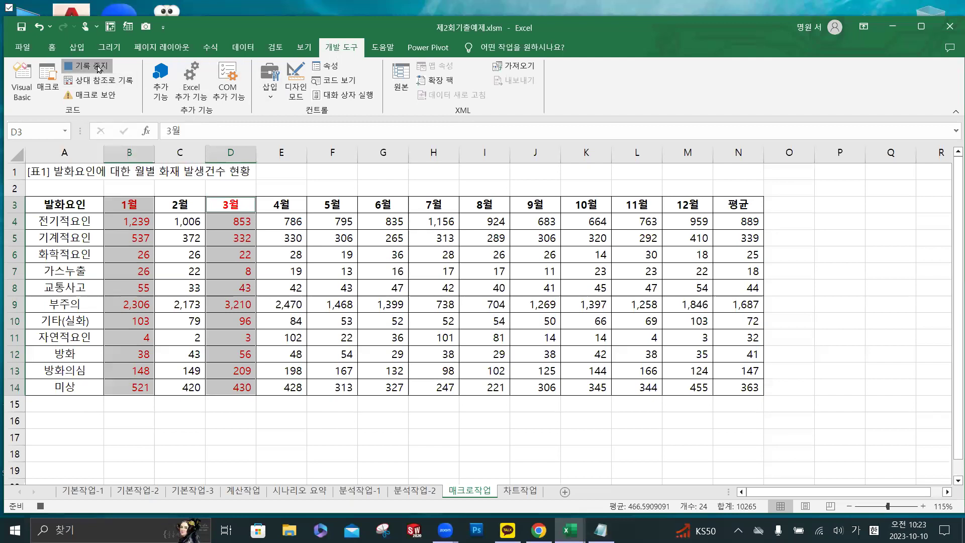
left_click(823, 280)
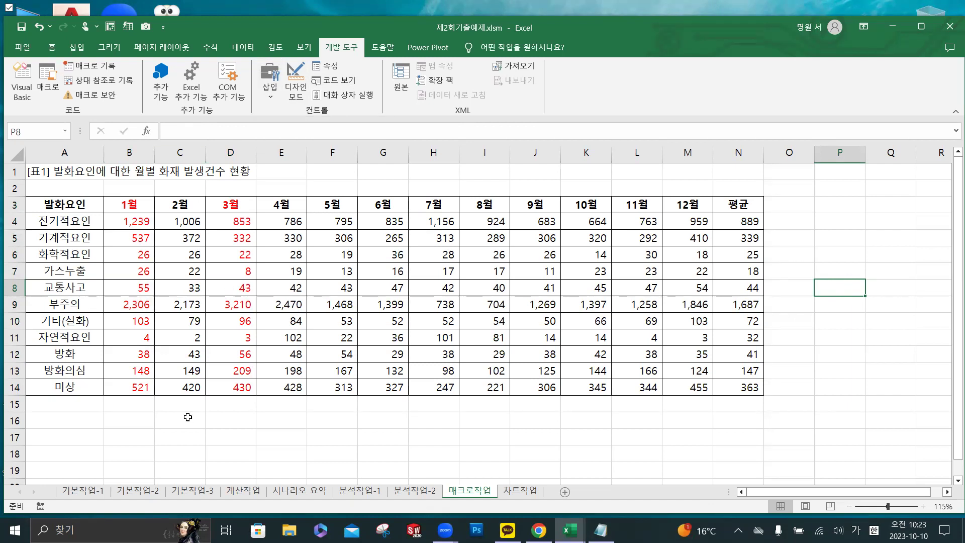
- Draw a form control button exactly over C17:D19 and assign the 평균 macro to it
left_click_drag(187, 443, 229, 458)
left_click_drag(235, 470, 234, 470)
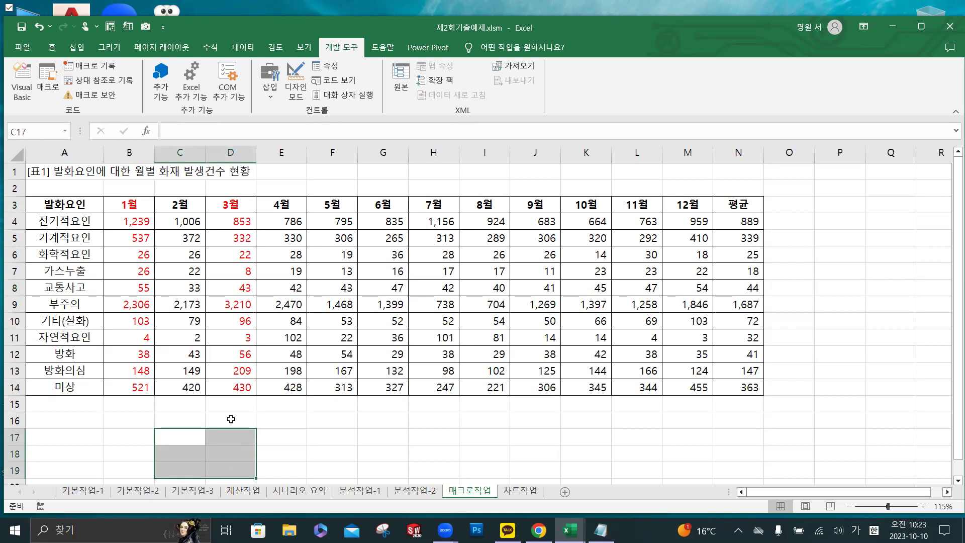
scroll(237, 404, "down", 2)
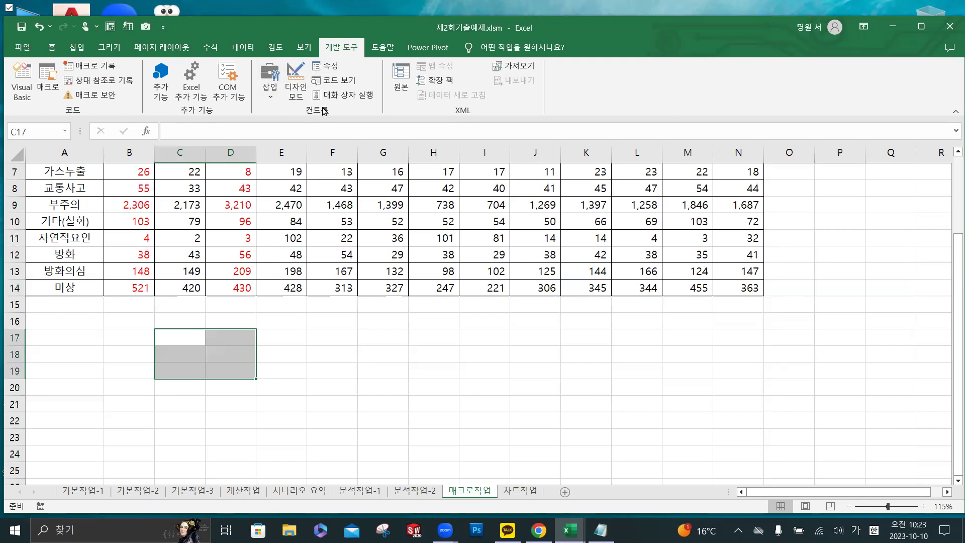
left_click(270, 91)
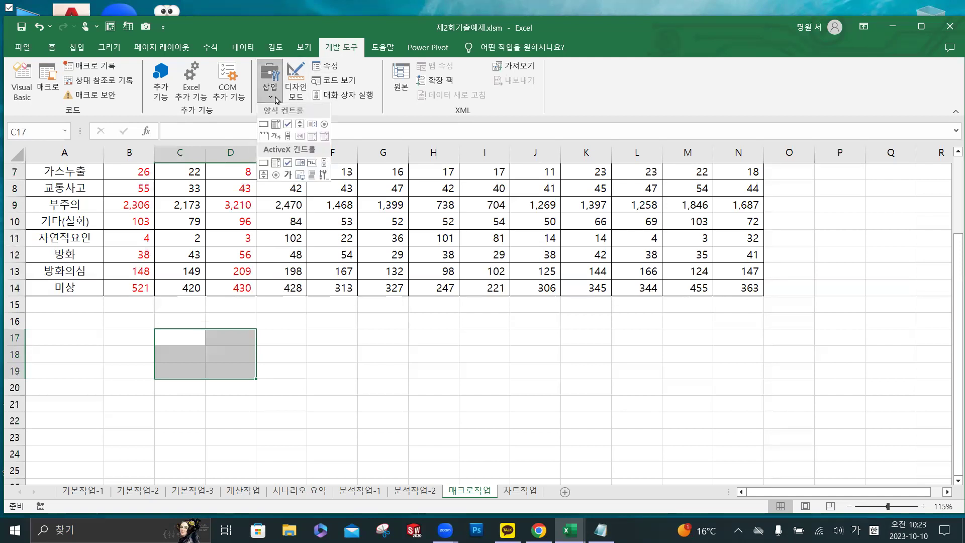
left_click(263, 124)
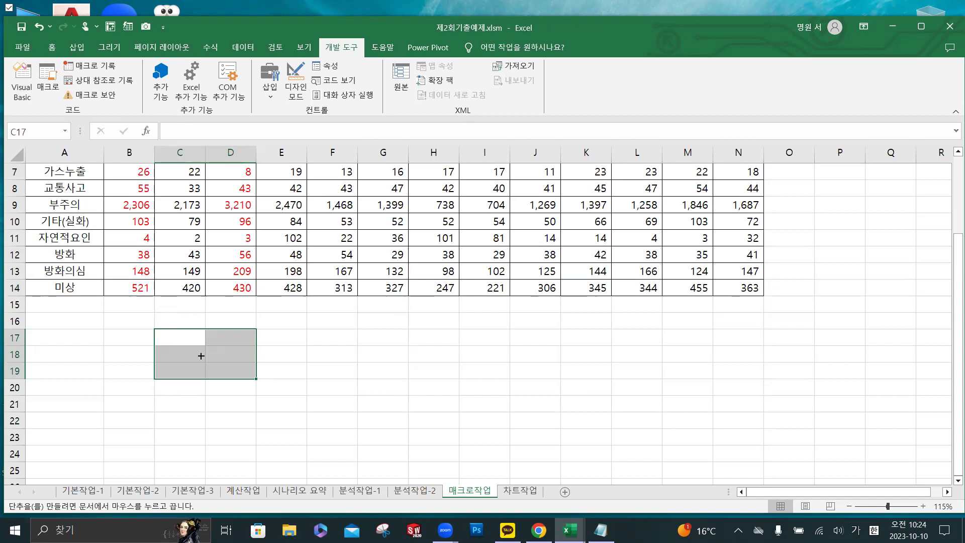
key("alt")
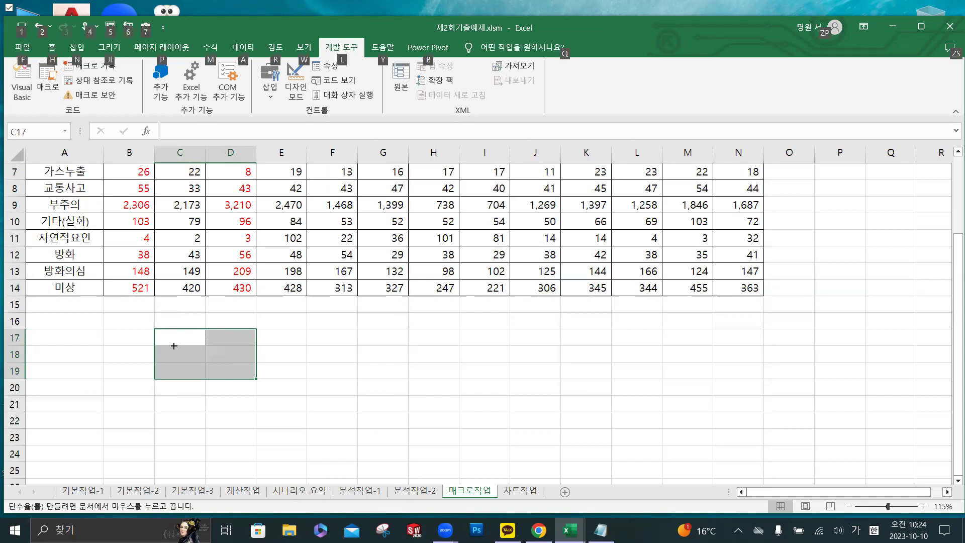
left_click_drag(157, 329, 253, 377)
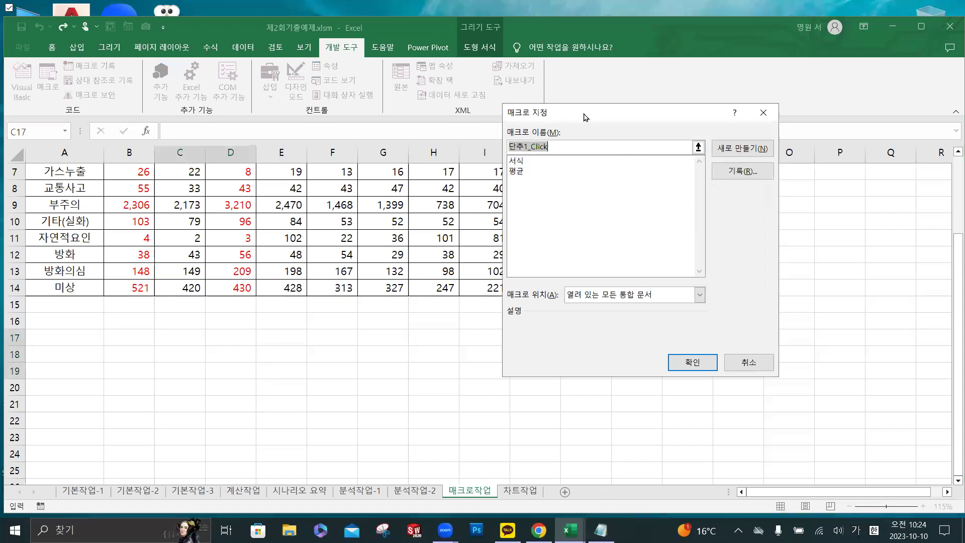
left_click_drag(586, 117, 598, 119)
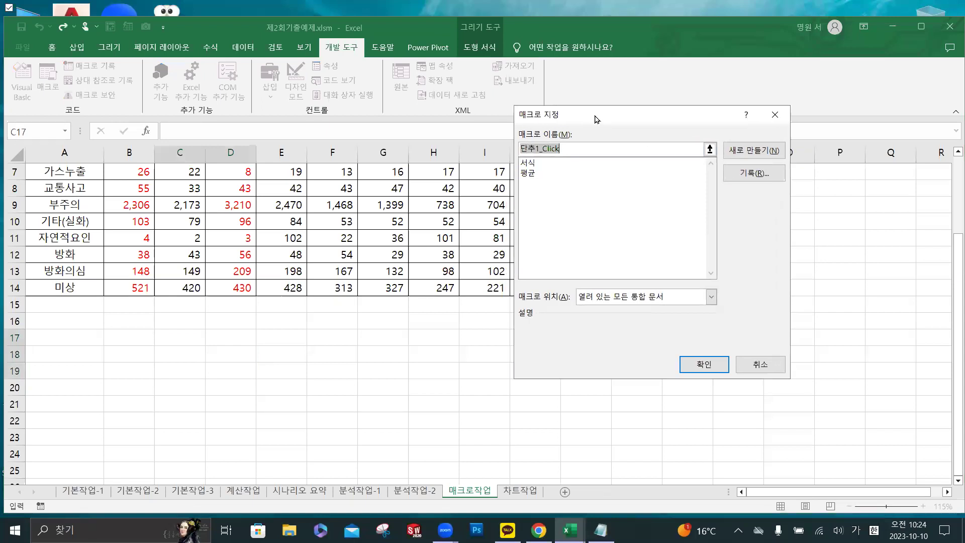
left_click(530, 176)
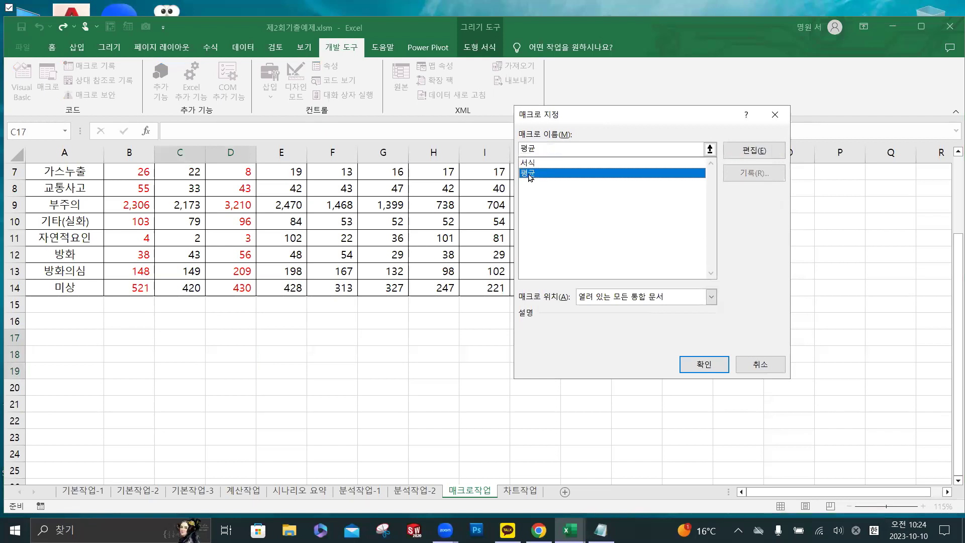
left_click(703, 364)
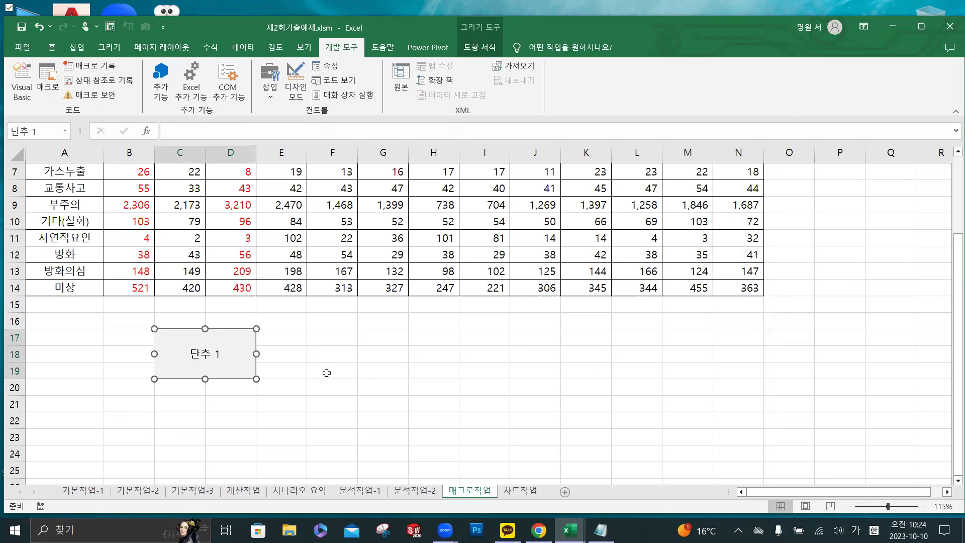
- Replace the new button's caption with 평균 and deselect the button
left_click(204, 354)
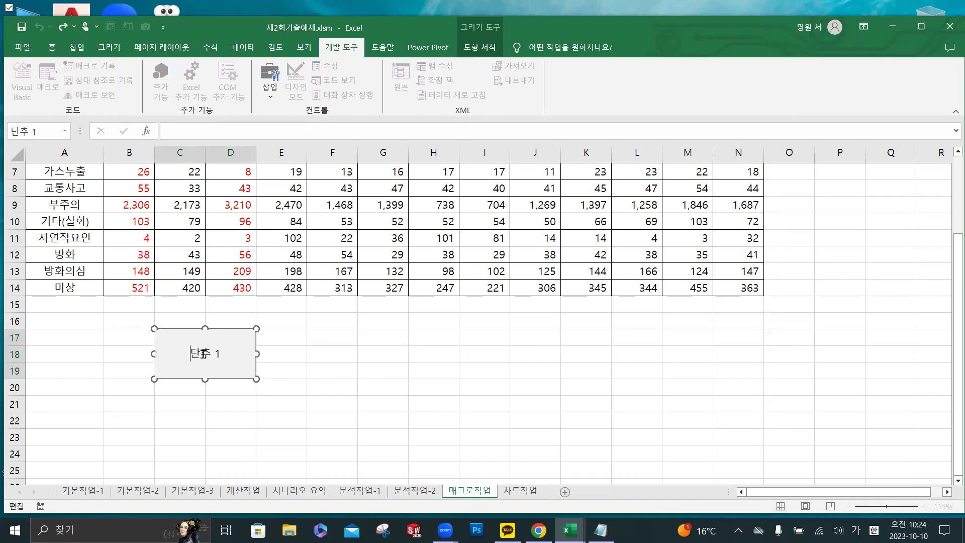
left_click_drag(194, 353, 226, 352)
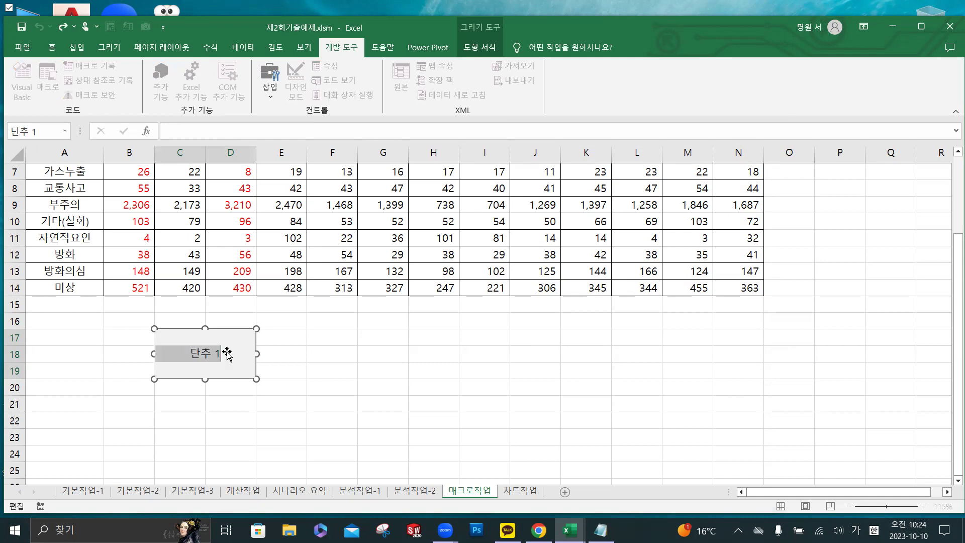
type("평ㄱ")
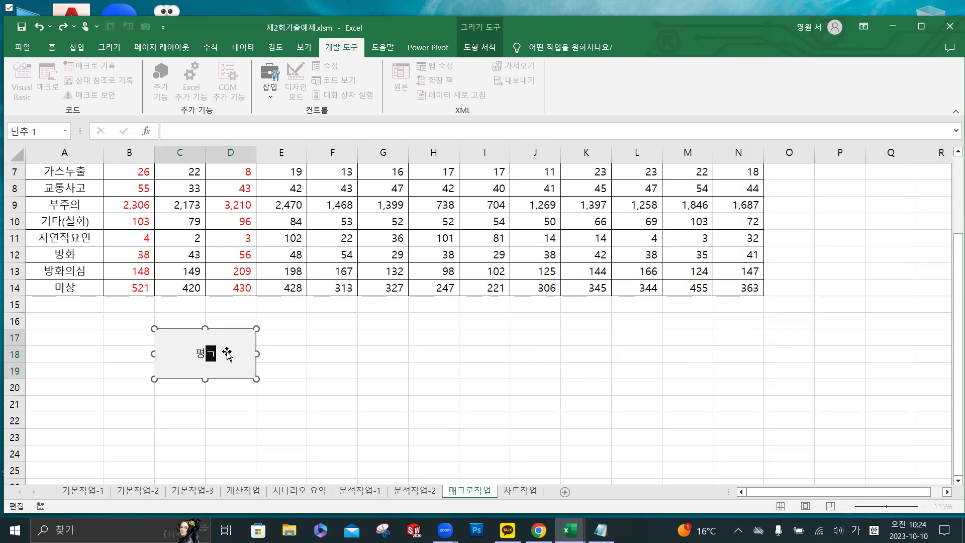
left_click(417, 383)
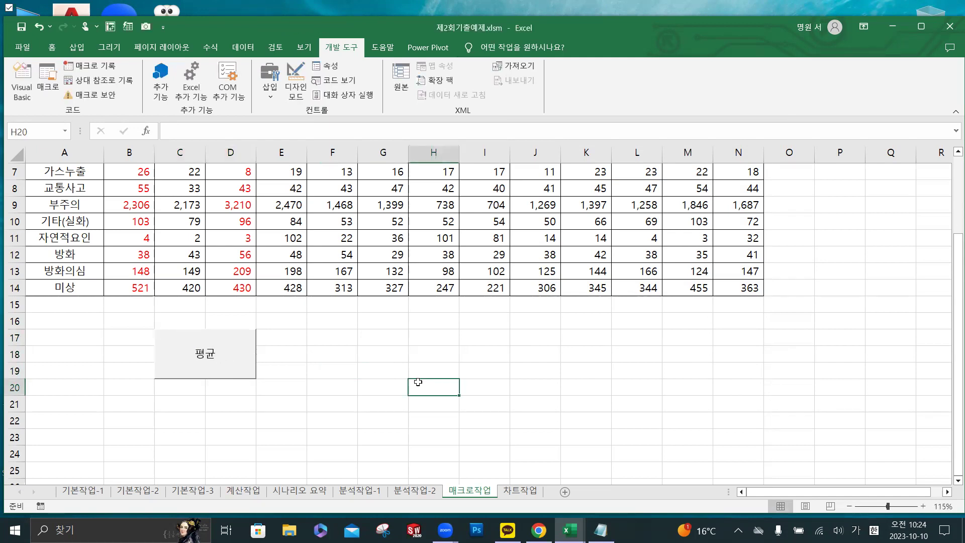
- Draw a bevel (사각형: 빗면) basic shape snapped to the cell range F17:G19
left_click_drag(339, 340, 376, 372)
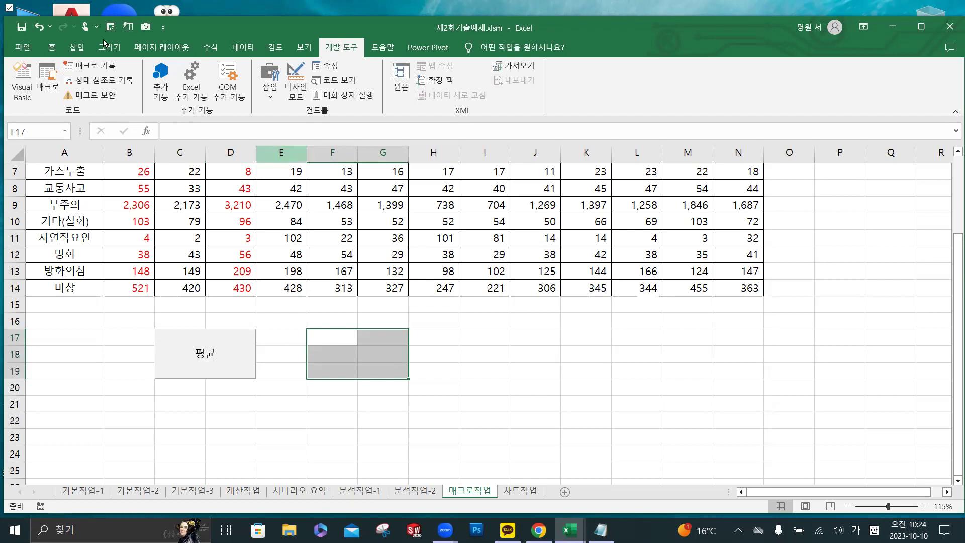
left_click(78, 47)
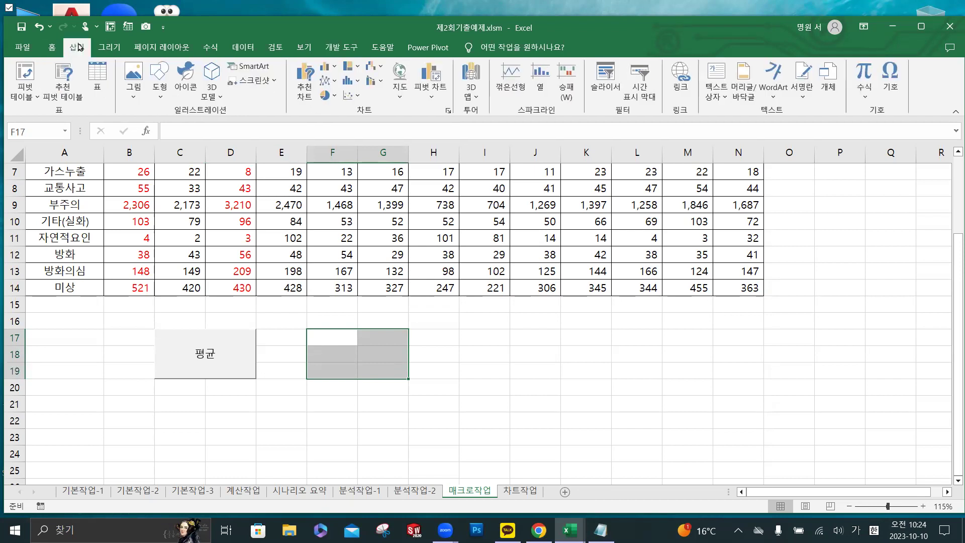
left_click(158, 90)
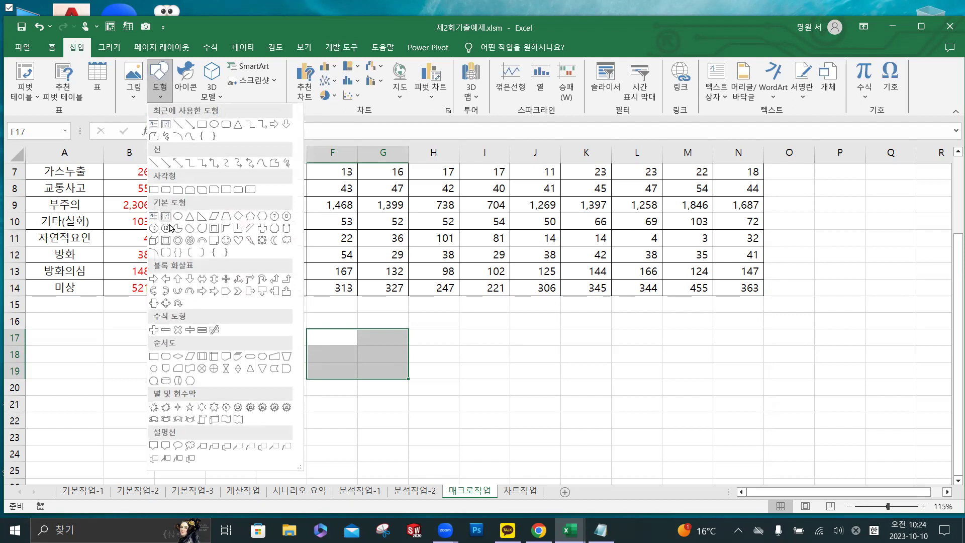
left_click(168, 241)
left_click(166, 244)
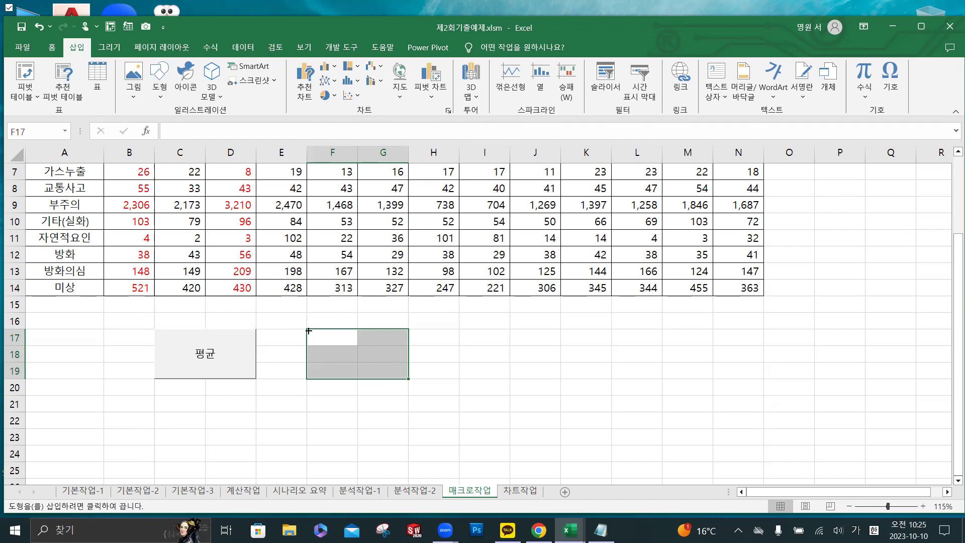
left_click_drag(309, 330, 398, 380)
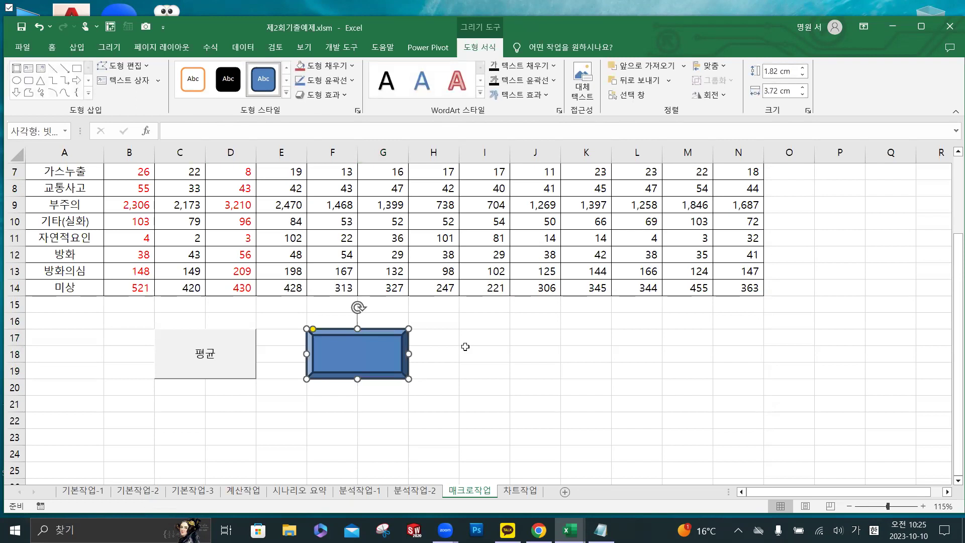
- Enter 서식 as the bevel shape's text and assign the 서식 macro to the shape
type("서시")
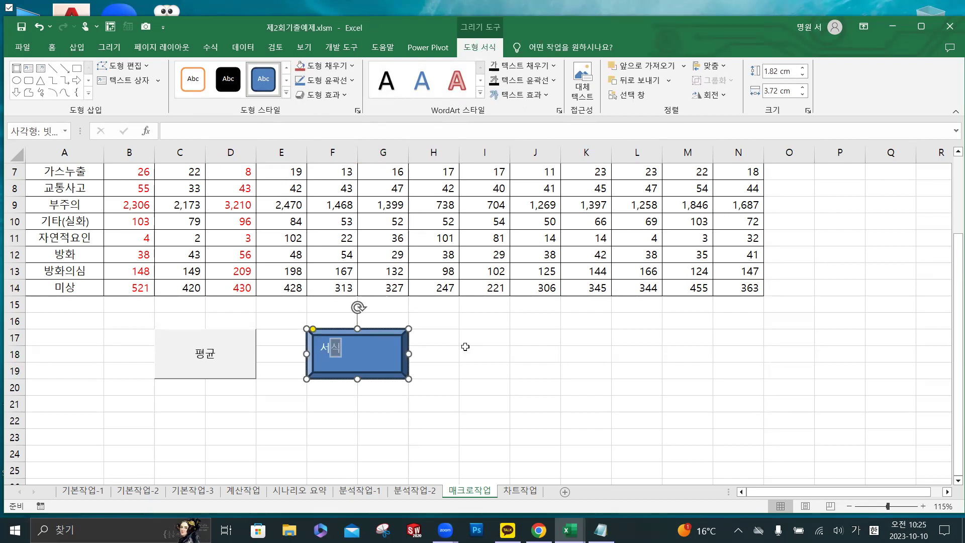
right_click(388, 353)
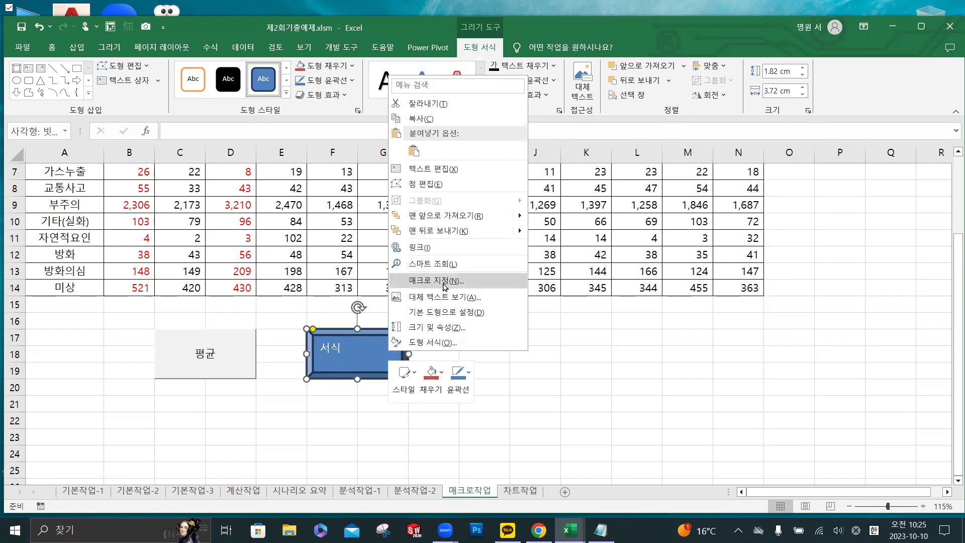
left_click(444, 285)
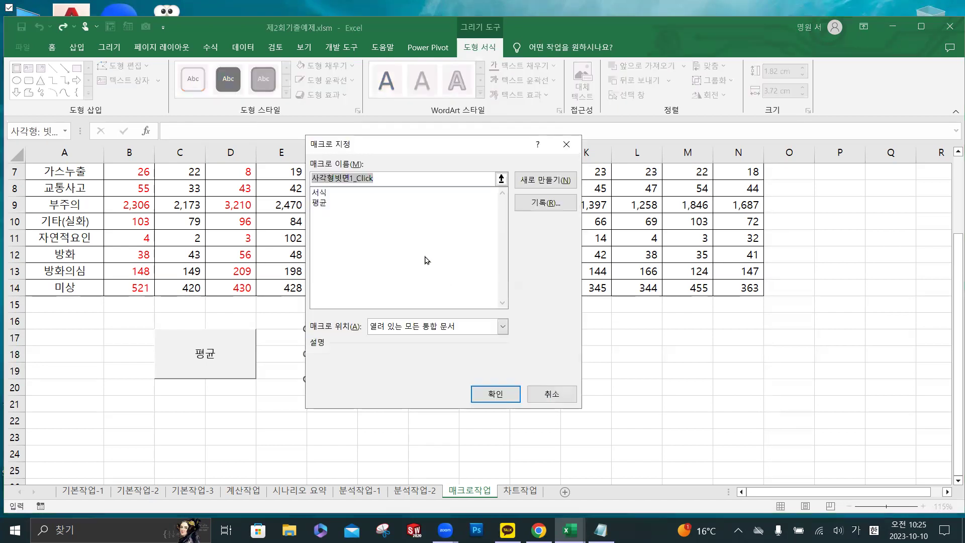
left_click(333, 192)
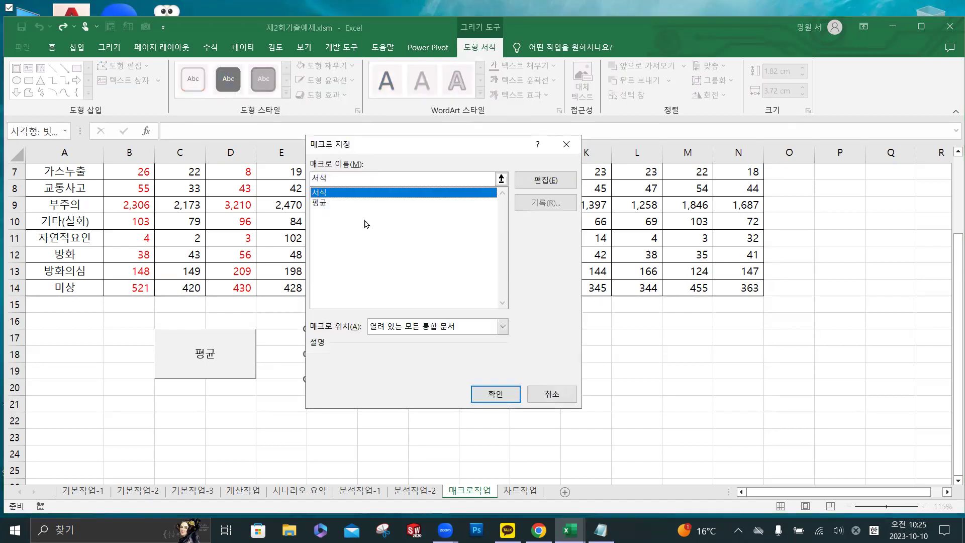
left_click(495, 395)
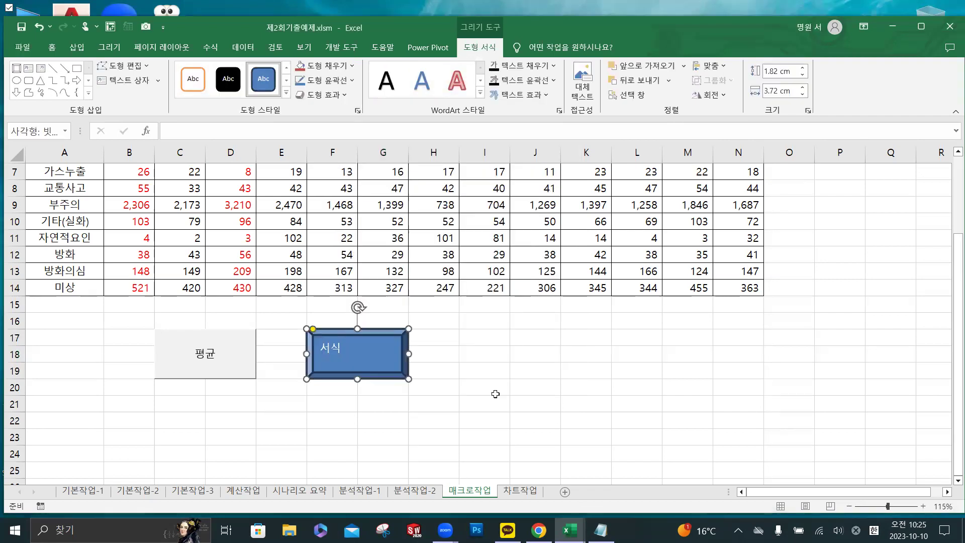
- Test both macros on the 매크로작업 sheet by running 평균 from its button and 서식 from the bevel shape
left_click(528, 383)
scroll(529, 383, "up", 2)
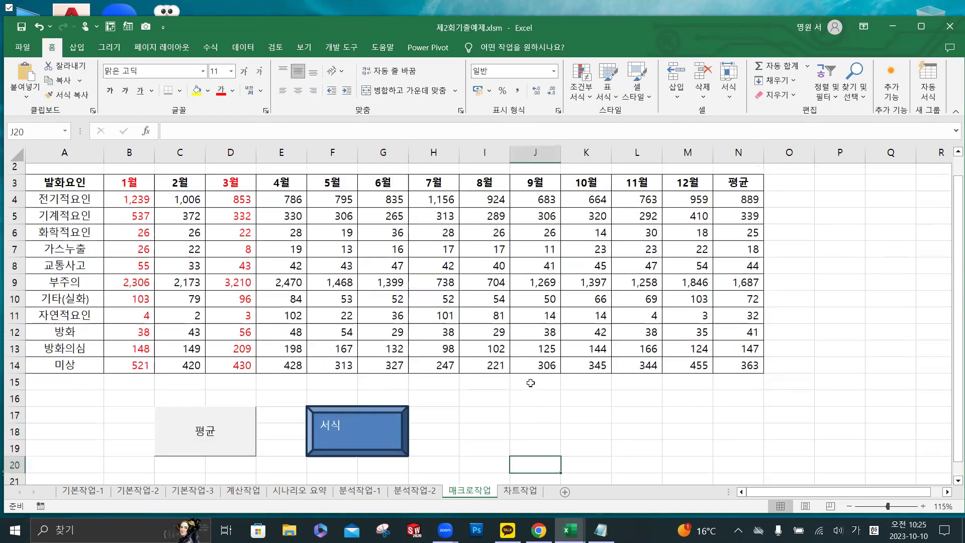
left_click(868, 269)
left_click(213, 453)
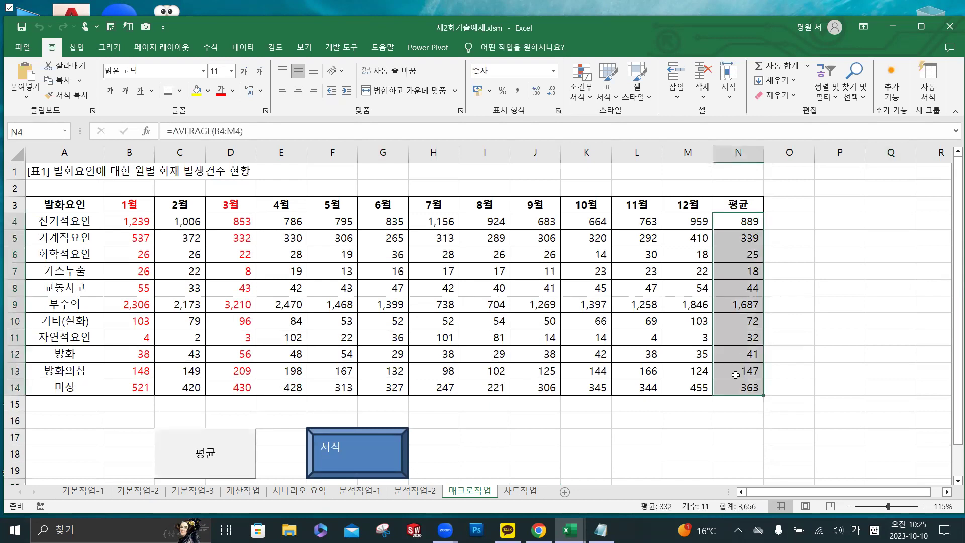
left_click(828, 268)
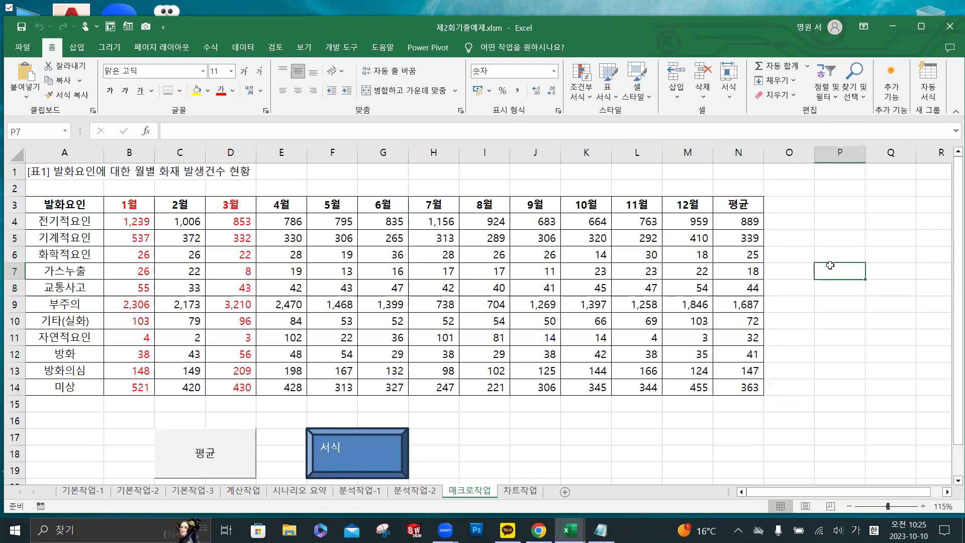
left_click(369, 449)
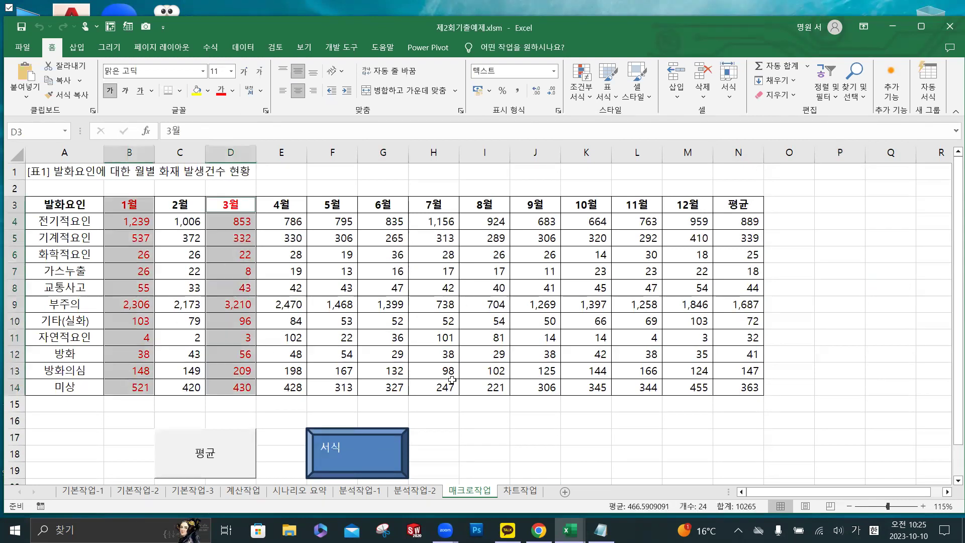
left_click(604, 439)
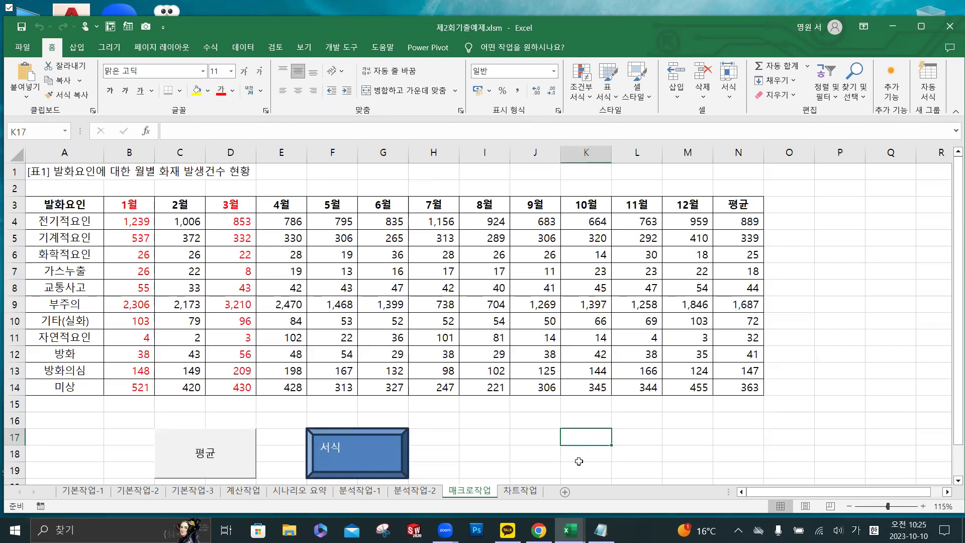
- Open the 차트작업 sheet and examine the column chart against its source table, including the 별정통신서비스 row
left_click(521, 495)
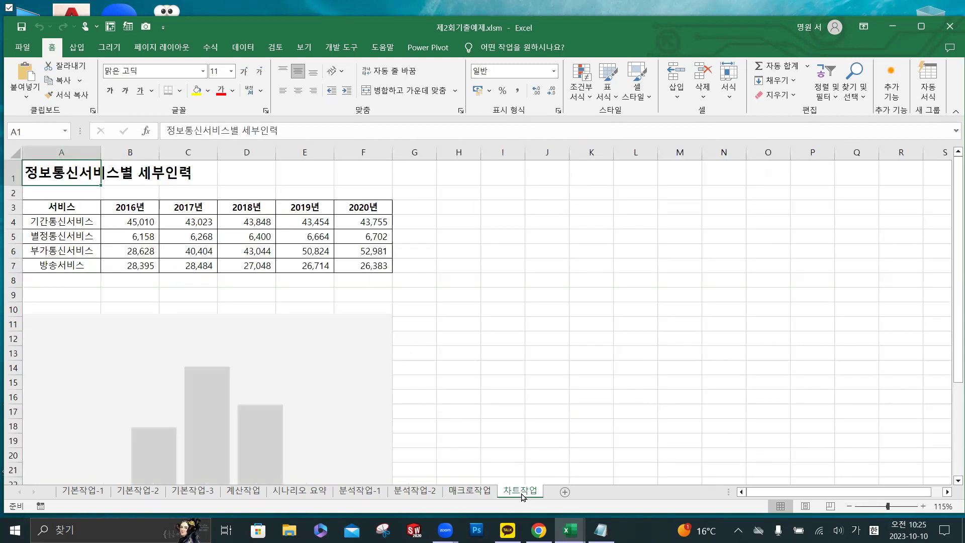
scroll(477, 351, "down", 2)
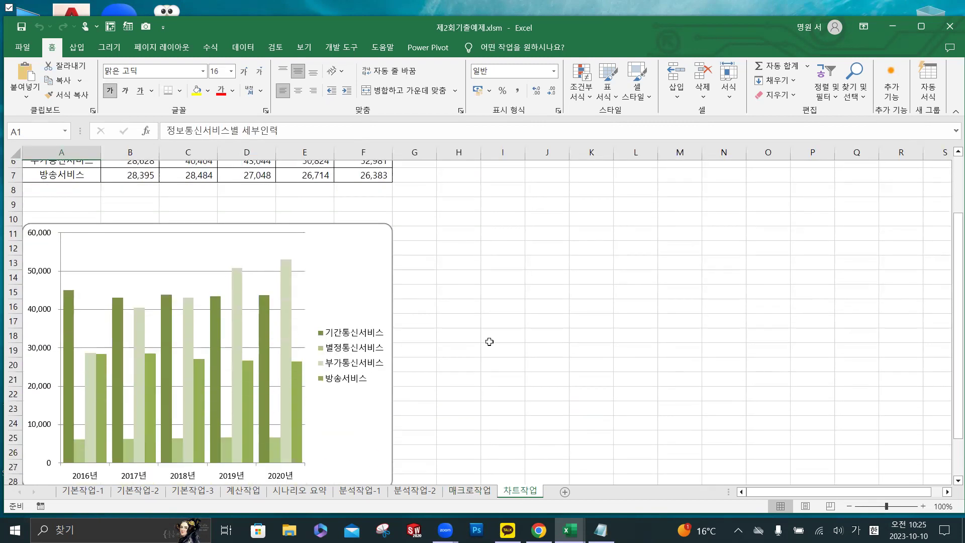
scroll(506, 339, "down", 1)
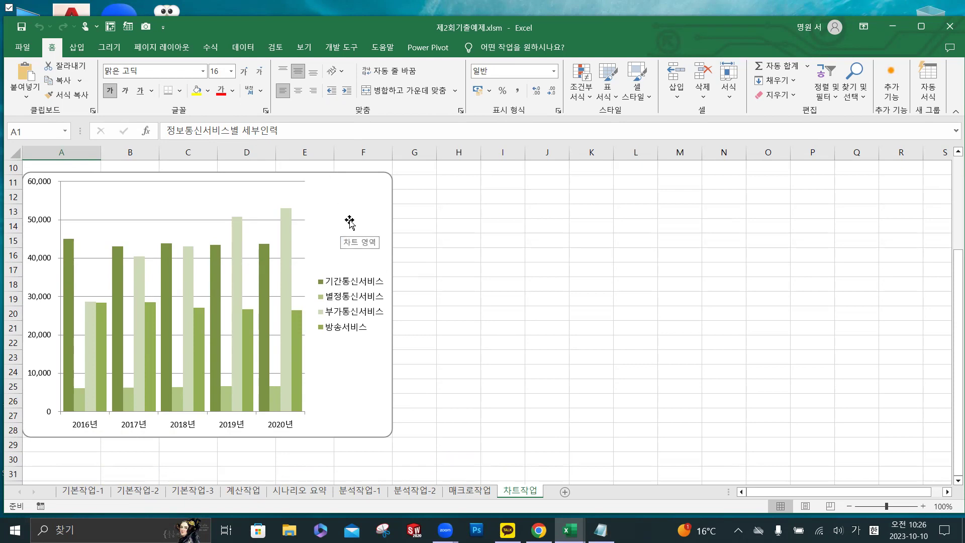
scroll(377, 226, "up", 3)
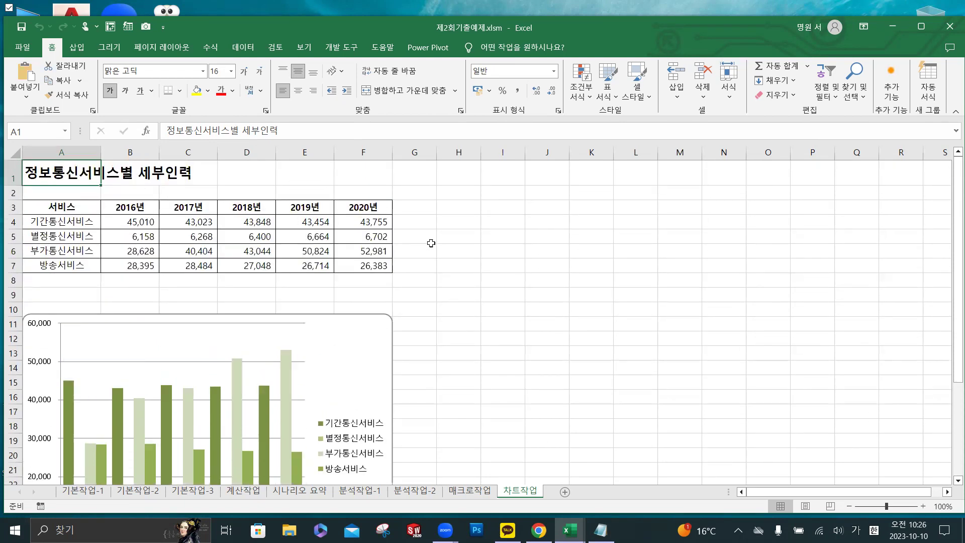
left_click(341, 352)
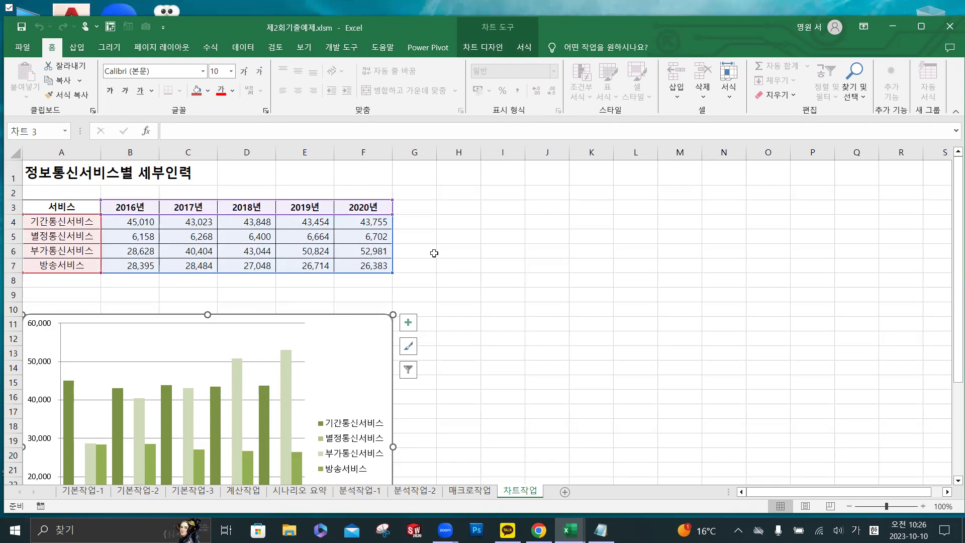
scroll(369, 234, "down", 3)
scroll(367, 234, "up", 3)
left_click(18, 235)
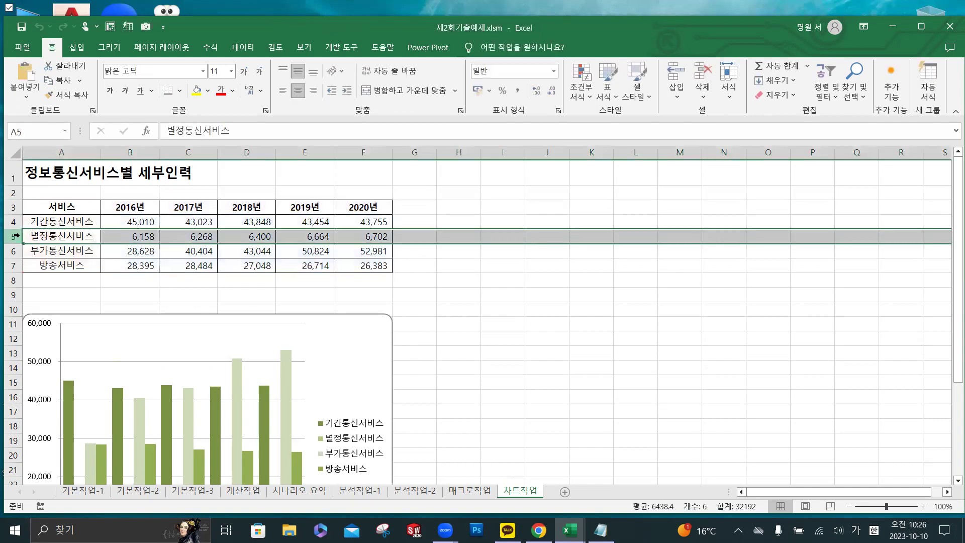
left_click(438, 270)
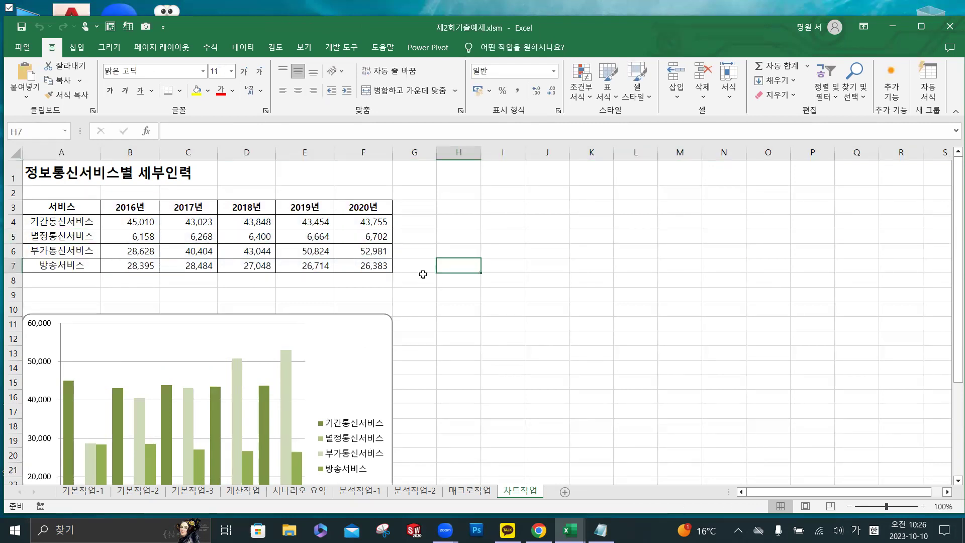
- Remove the 별정통신서비스 series from the chart's source data and deselect the chart
scroll(422, 276, "down", 2)
left_click(346, 250)
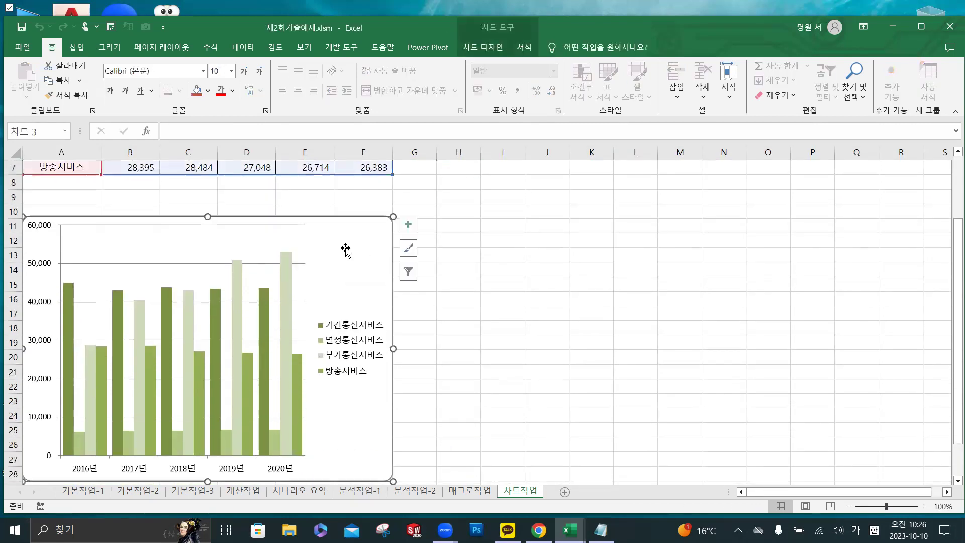
right_click(345, 250)
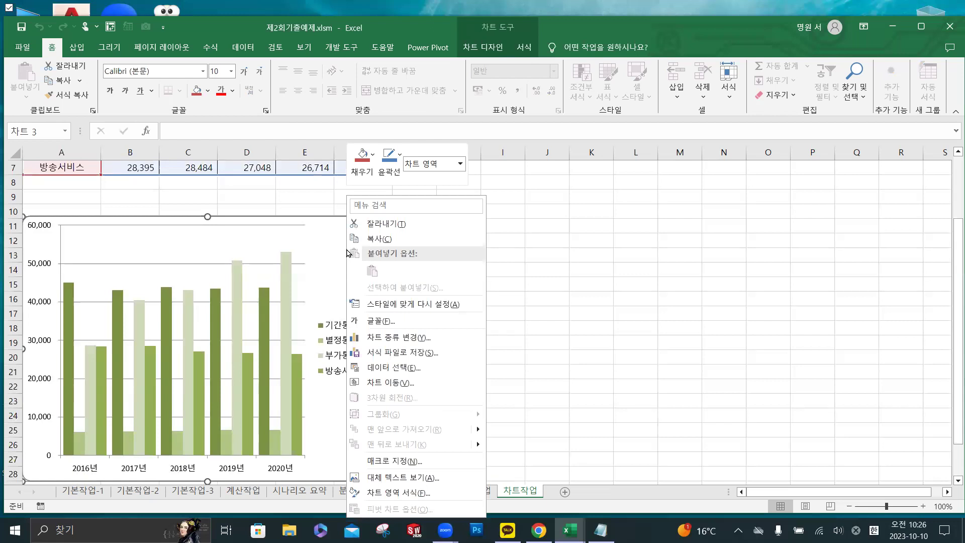
left_click(397, 367)
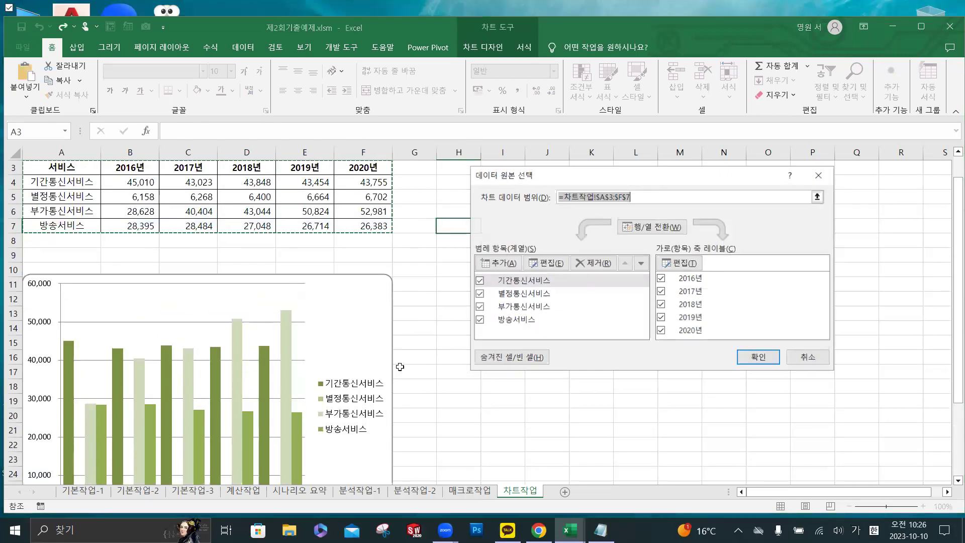
left_click(531, 297)
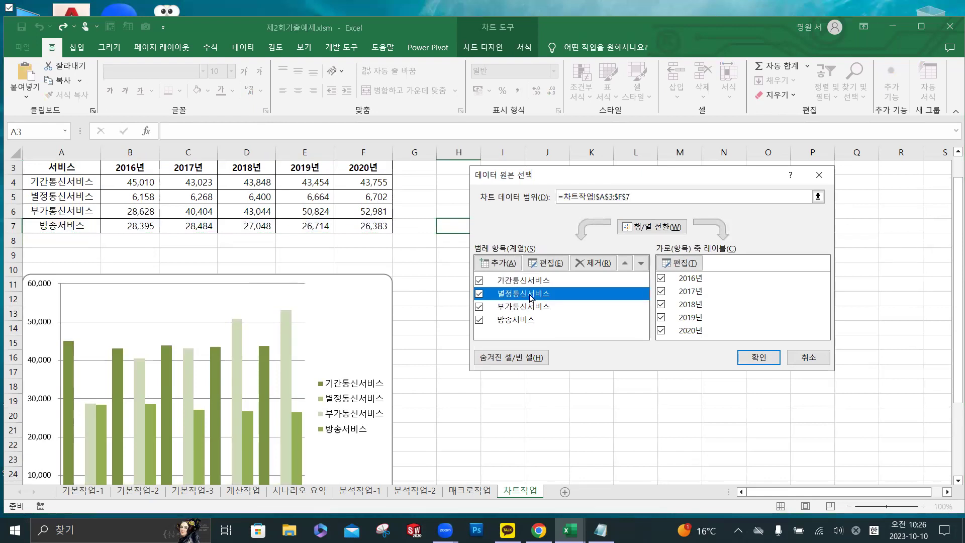
left_click(598, 265)
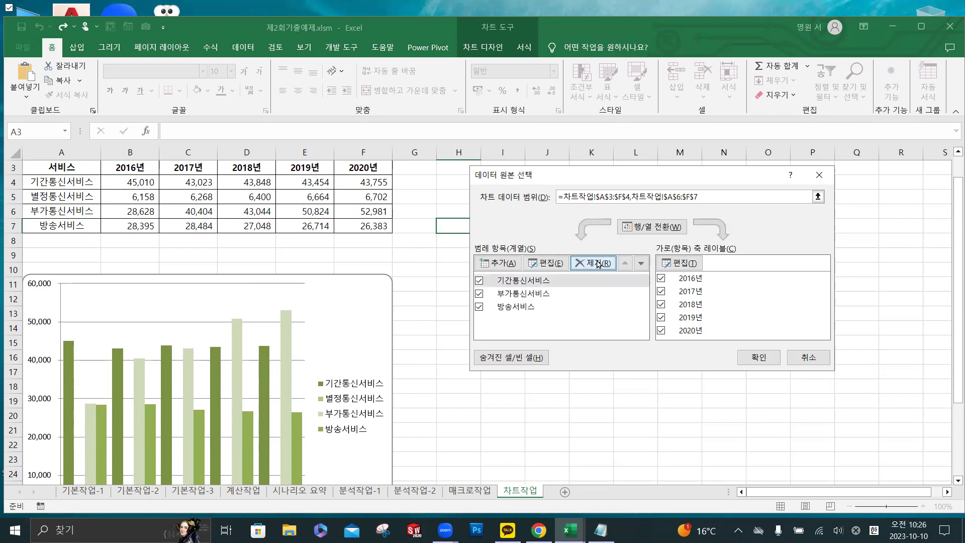
left_click(754, 358)
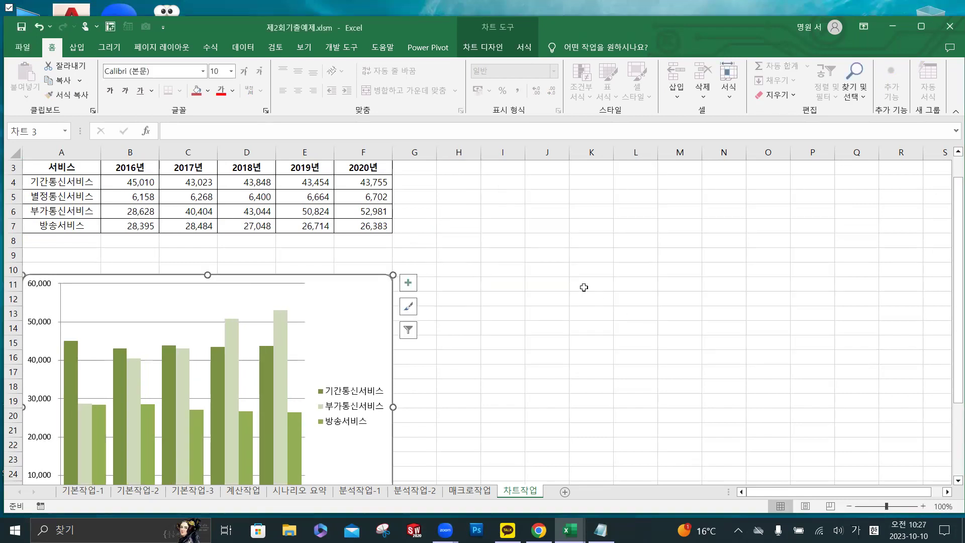
scroll(581, 288, "up", 1)
left_click(541, 251)
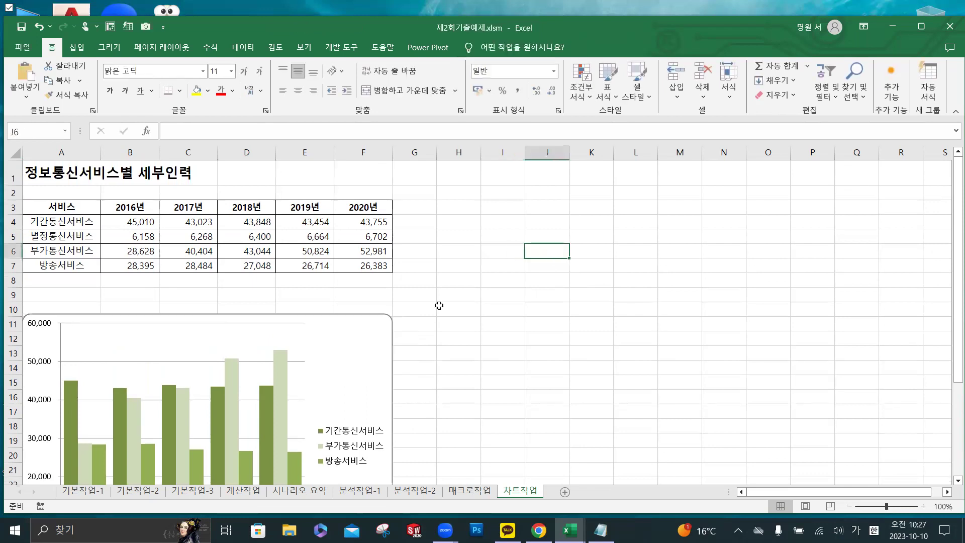
left_click(365, 345)
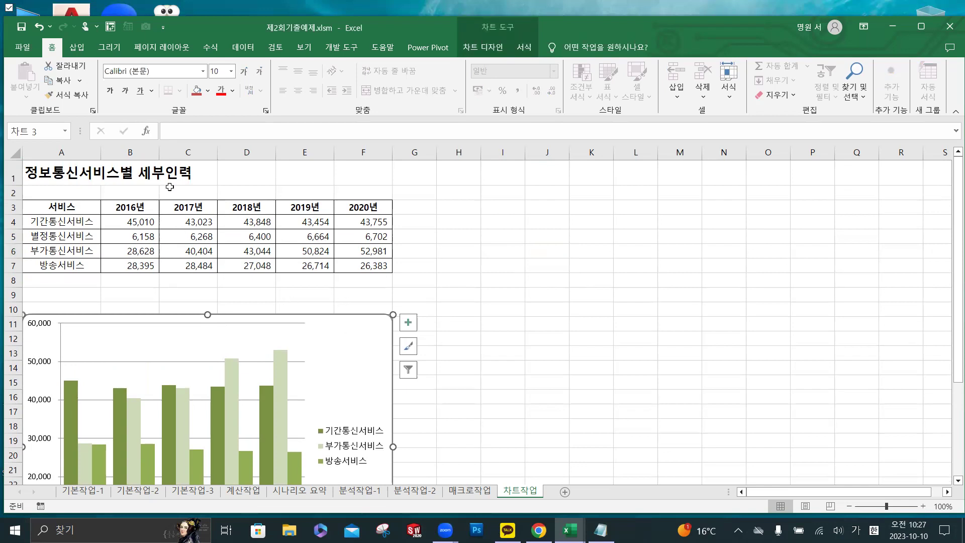
right_click(359, 336)
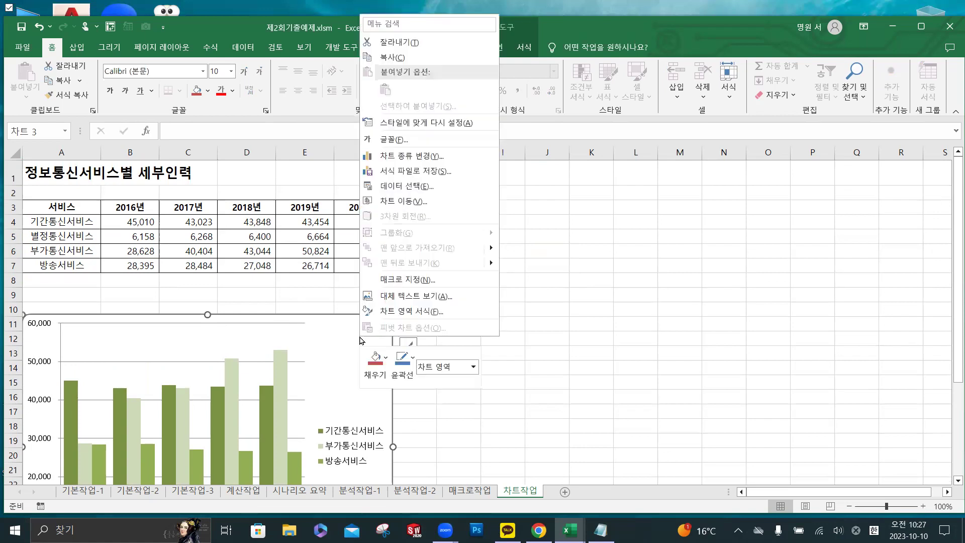
left_click(421, 187)
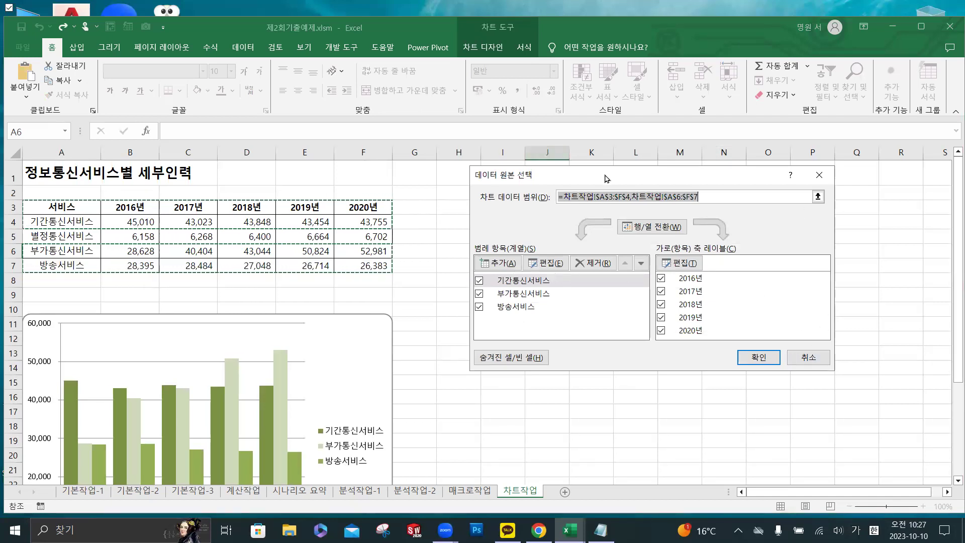
left_click_drag(606, 179, 583, 177)
left_click(784, 356)
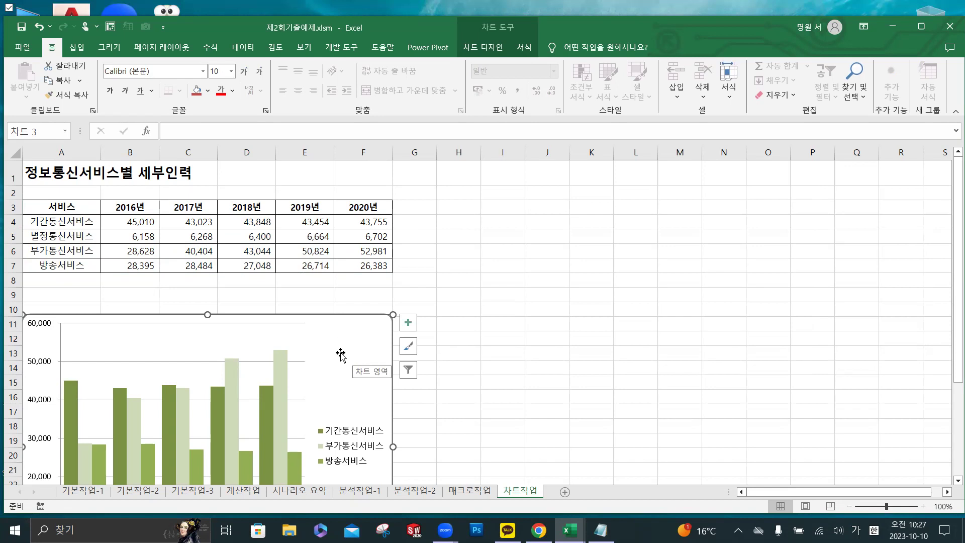
- Change the chart type to 누적 세로 막대형 (stacked column)
right_click(345, 335)
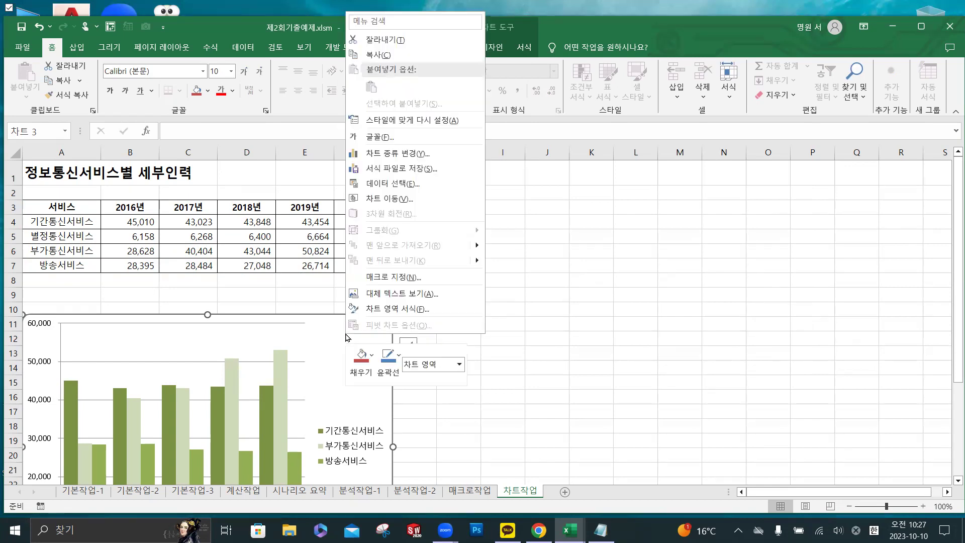
left_click(396, 153)
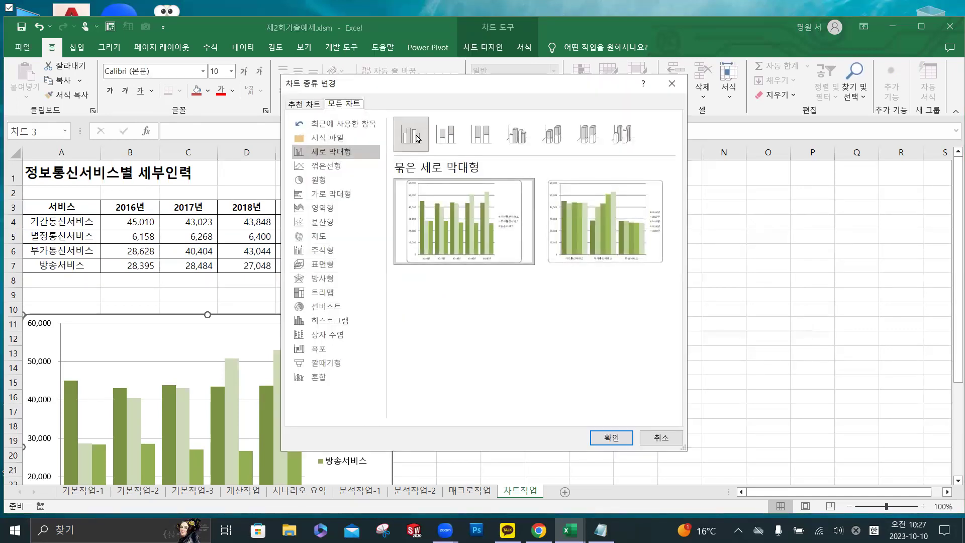
left_click(452, 133)
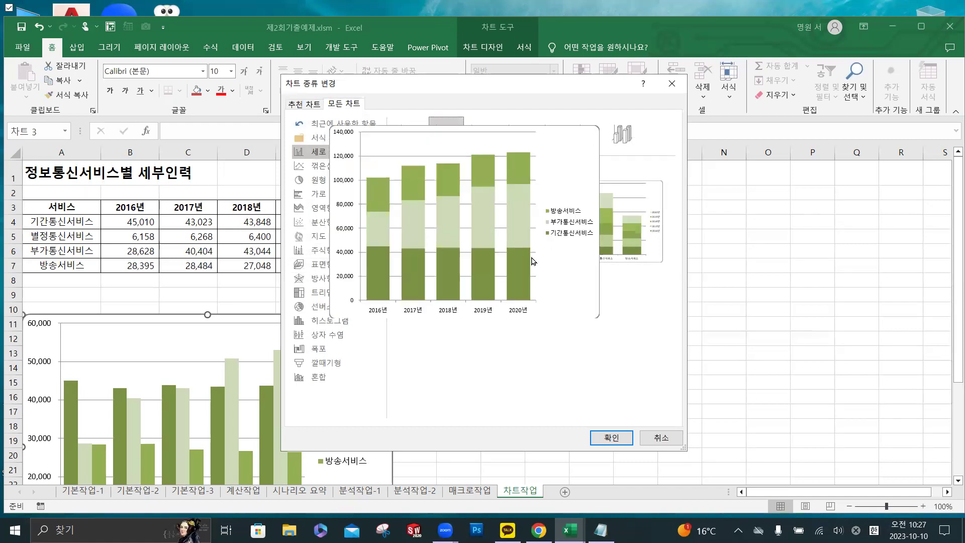
left_click(613, 438)
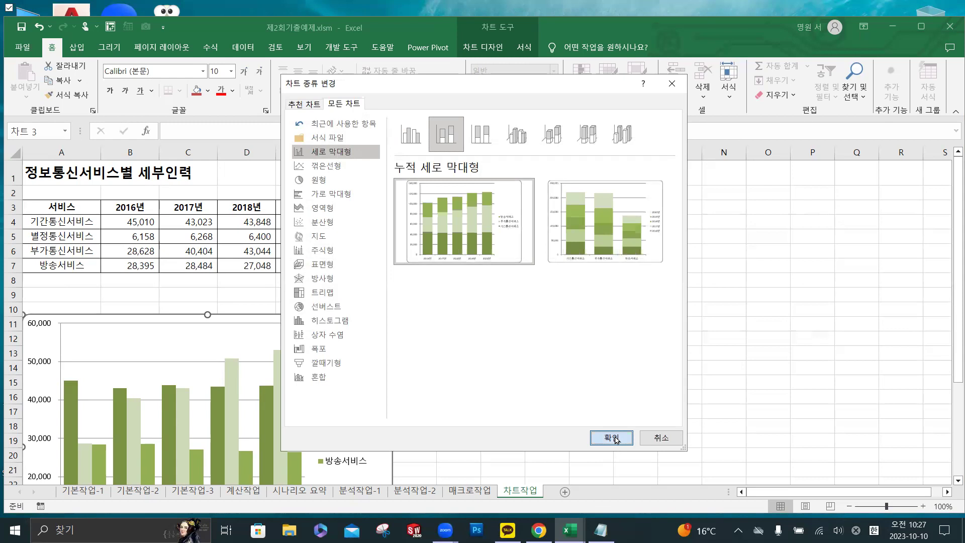
- Add a chart title above the stacked column chart using the 차트 위 placement
scroll(470, 245, "down", 1)
scroll(470, 245, "down", 1)
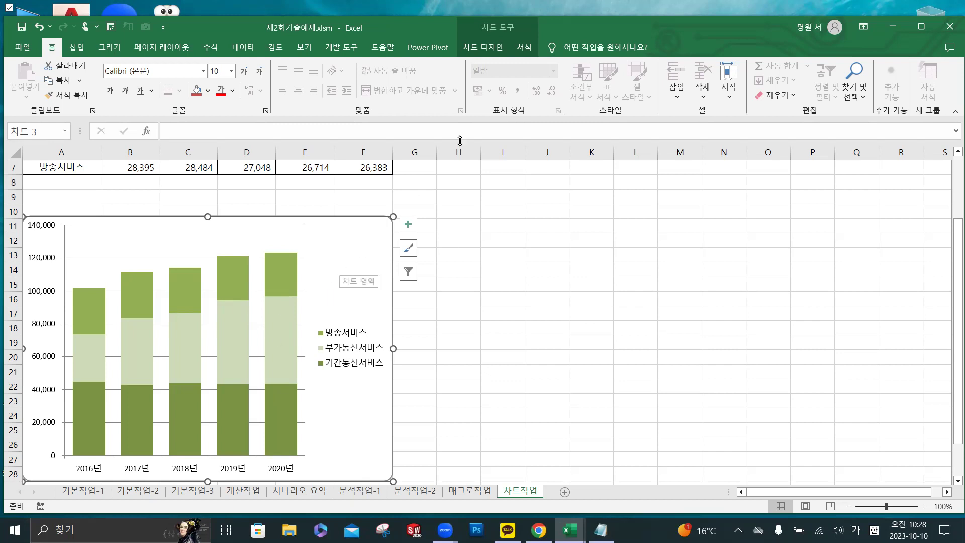
left_click(481, 50)
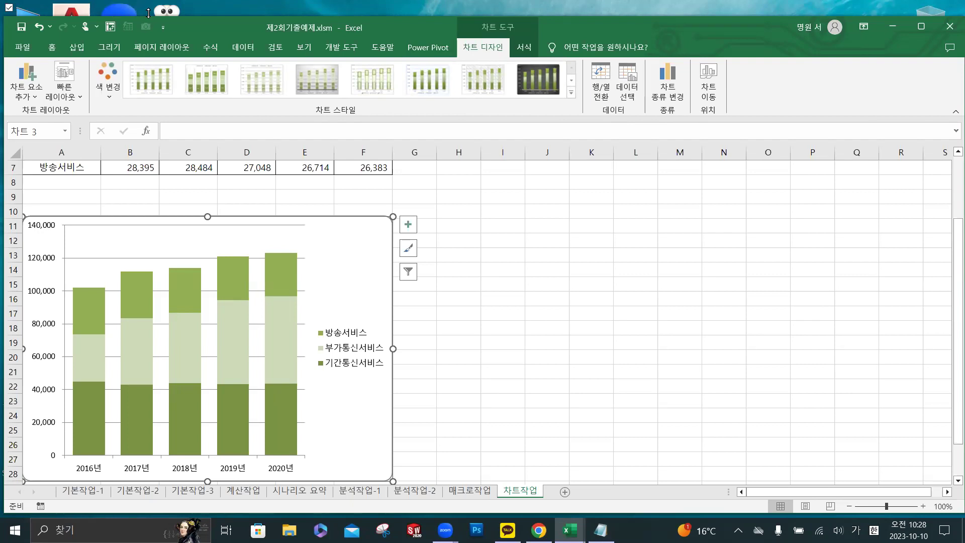
left_click_drag(148, 13, 148, 28)
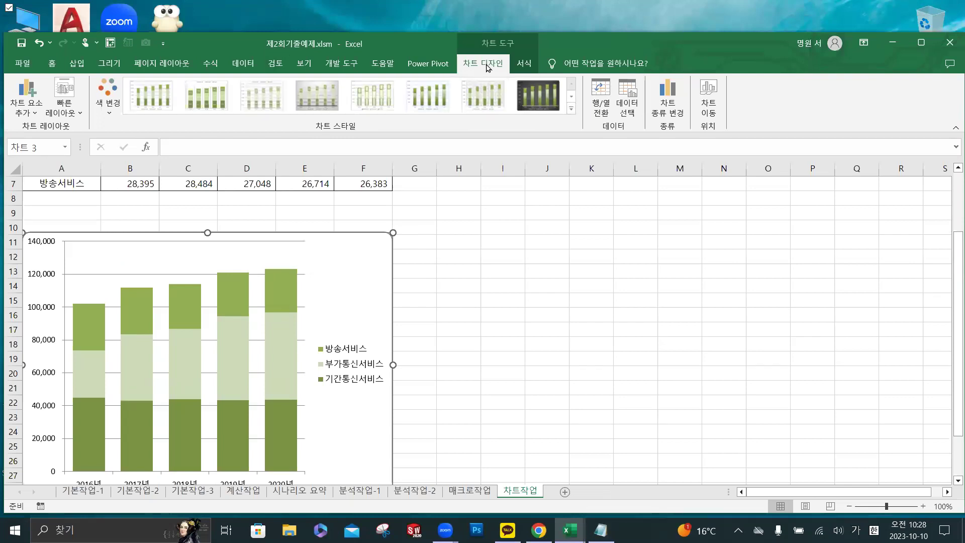
left_click(27, 117)
left_click(27, 116)
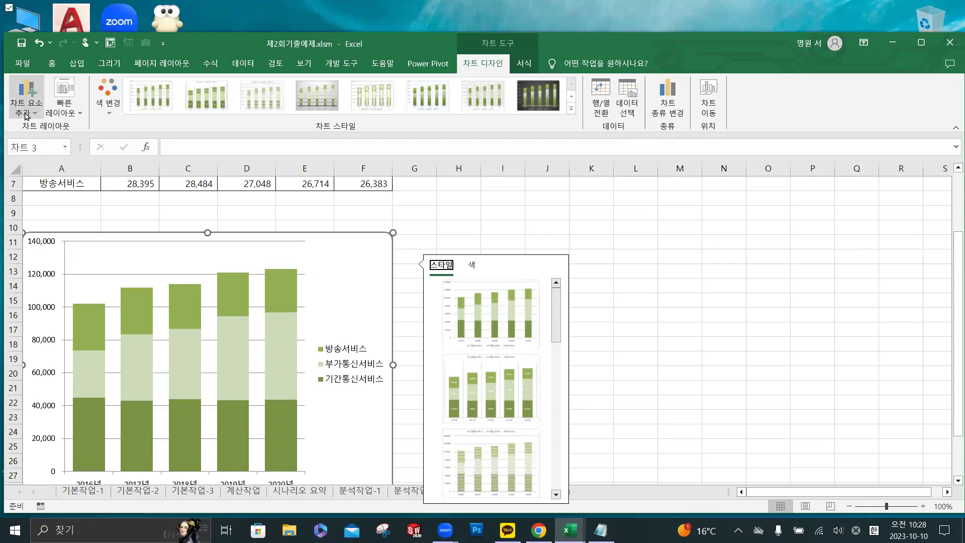
key("Escape")
left_click(27, 112)
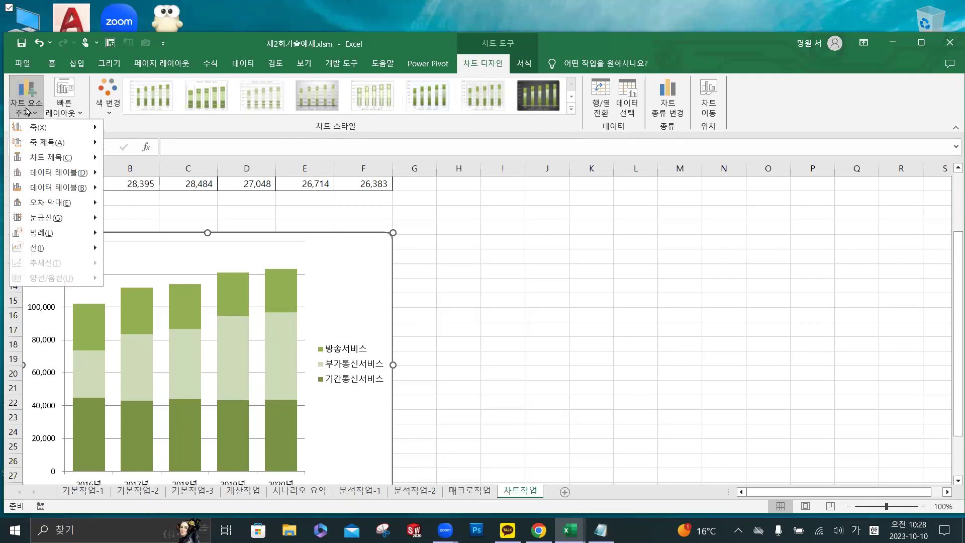
mouse_move(68, 160)
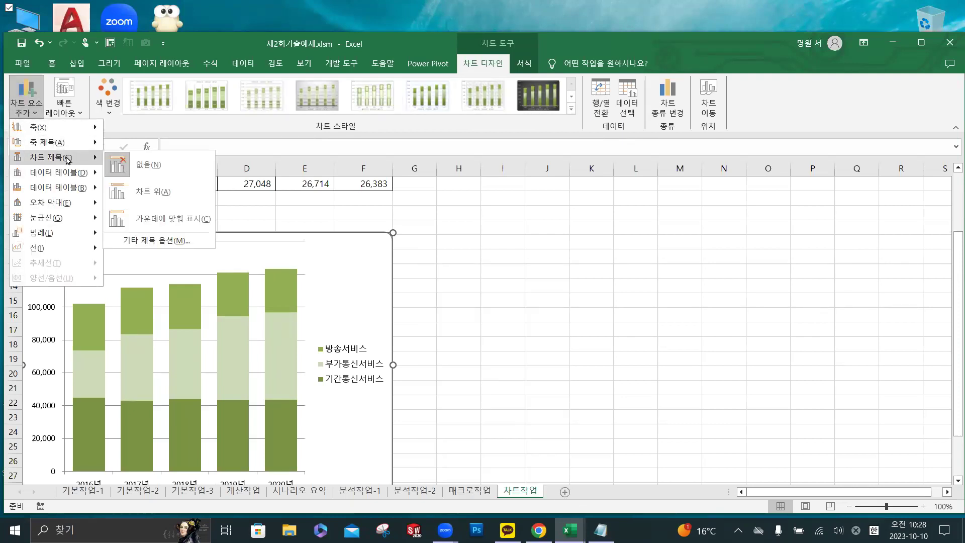
left_click(162, 193)
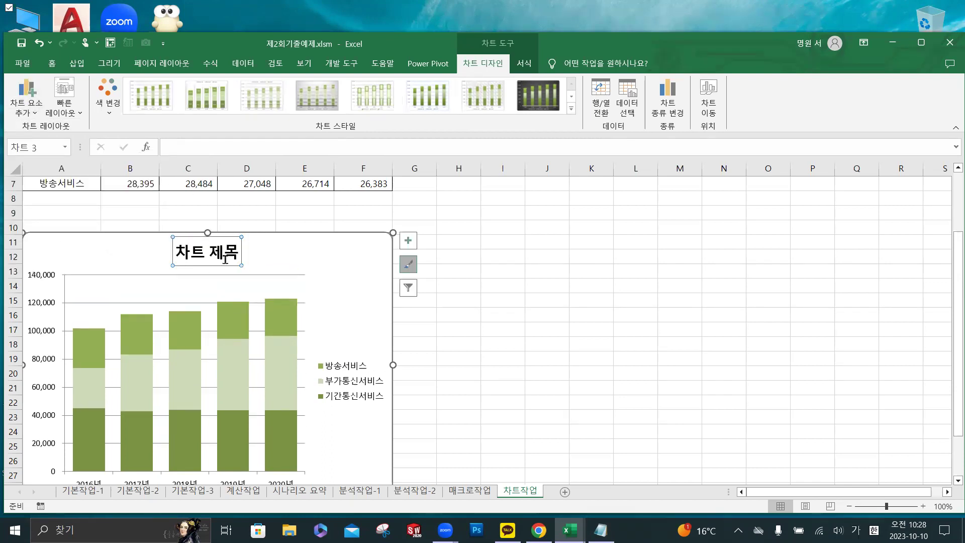
- Link the chart title to cell A1 of the 차트작업 sheet with the reference =차트작업!$A$1
left_click(194, 147)
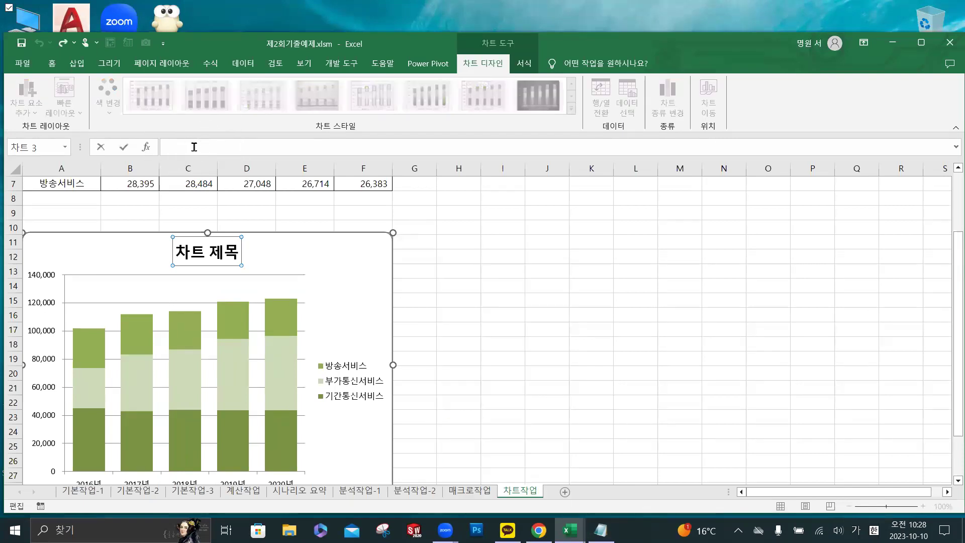
type("=")
scroll(82, 197, "up", 2)
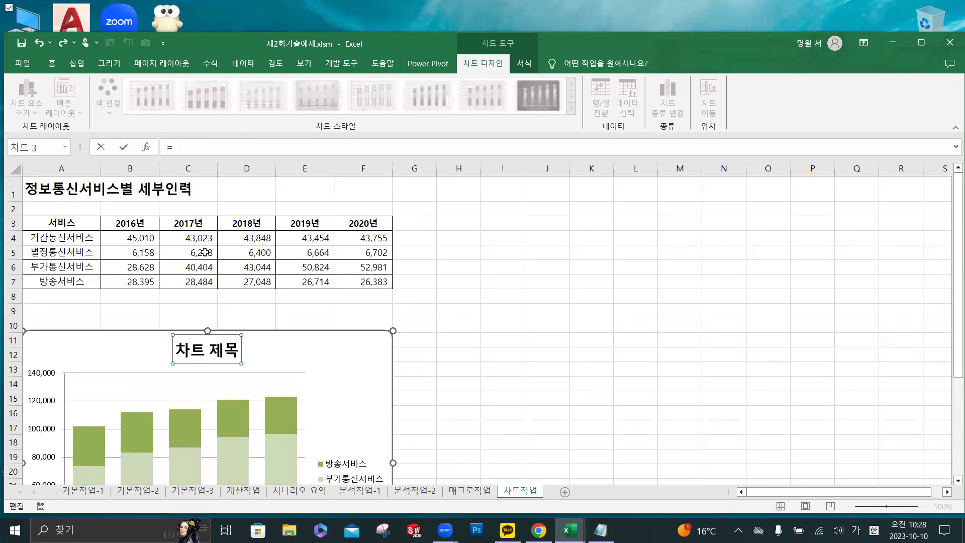
left_click(73, 190)
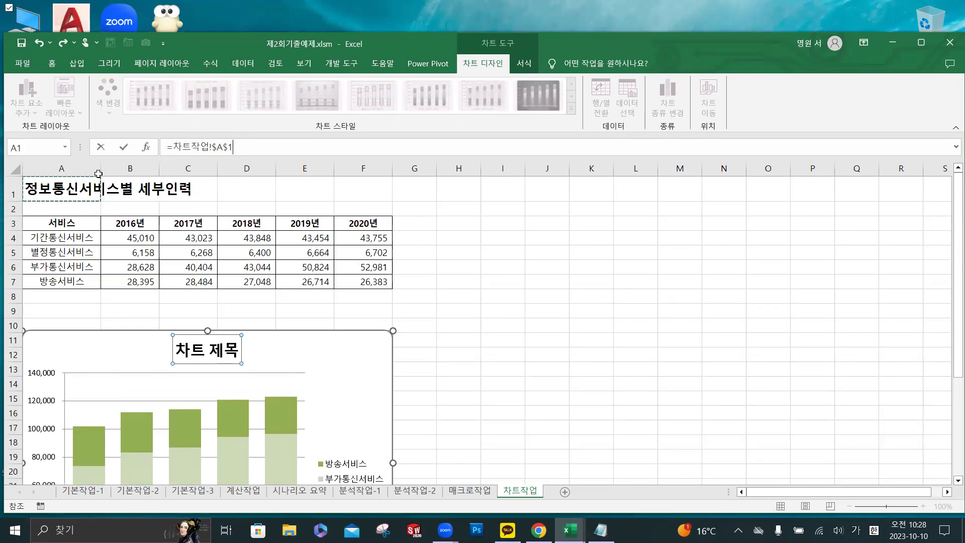
left_click(124, 148)
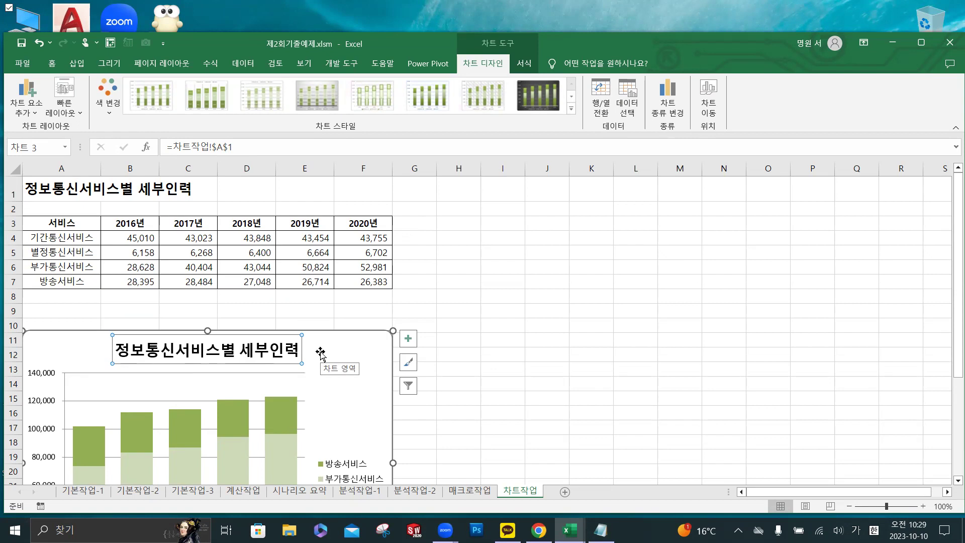
- Add a data label at the inside end (안쪽 끝에) of only the 2019년 column in the 부가통신서비스 series
scroll(262, 361, "down", 2)
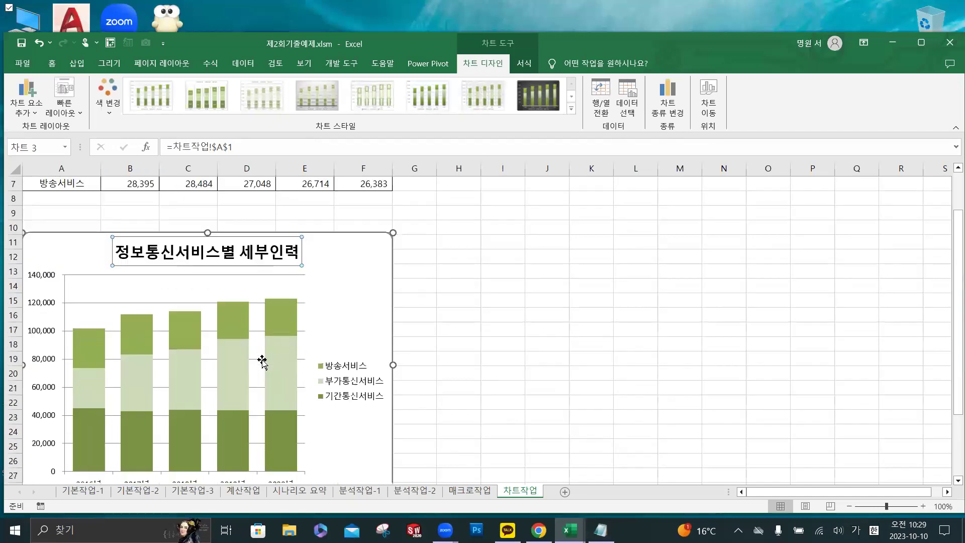
scroll(262, 361, "down", 1)
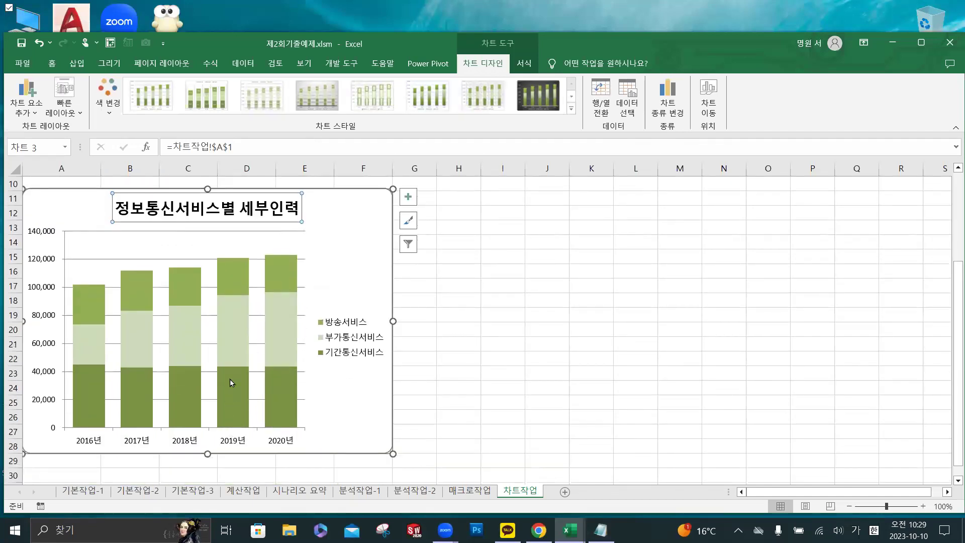
mouse_move(236, 359)
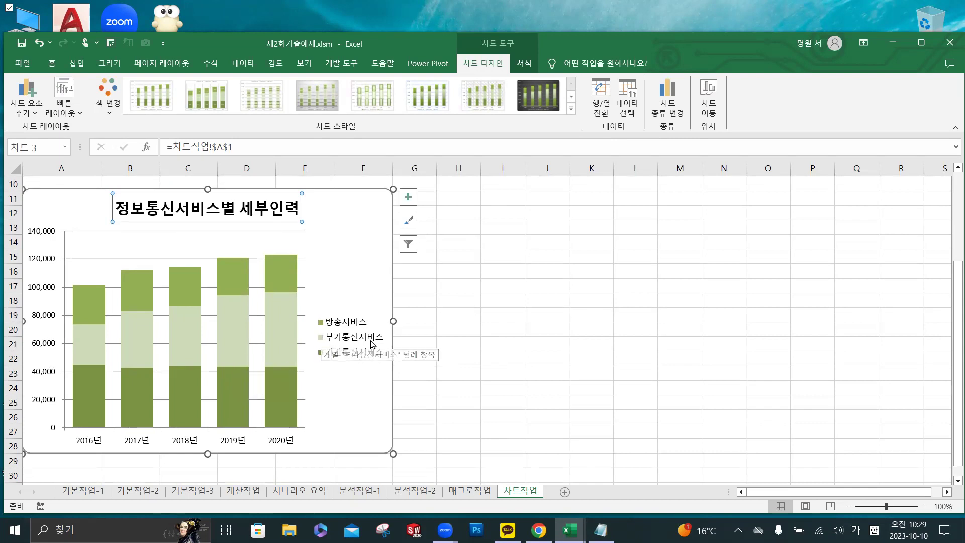
left_click(240, 335)
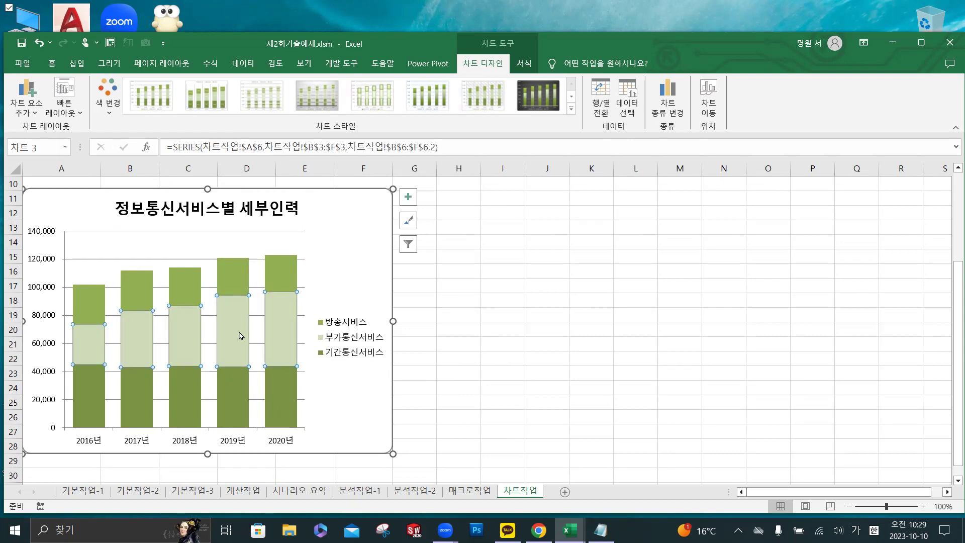
left_click(240, 336)
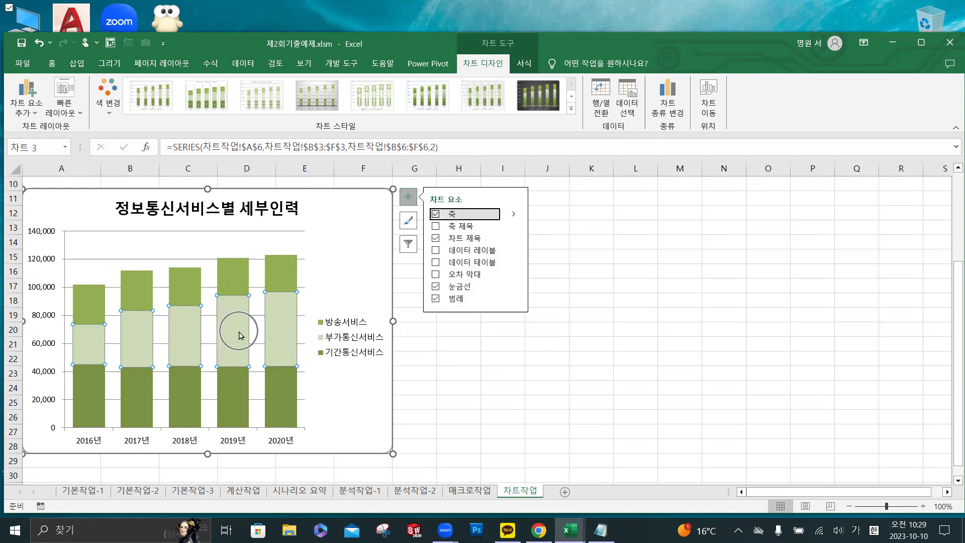
left_click(240, 335)
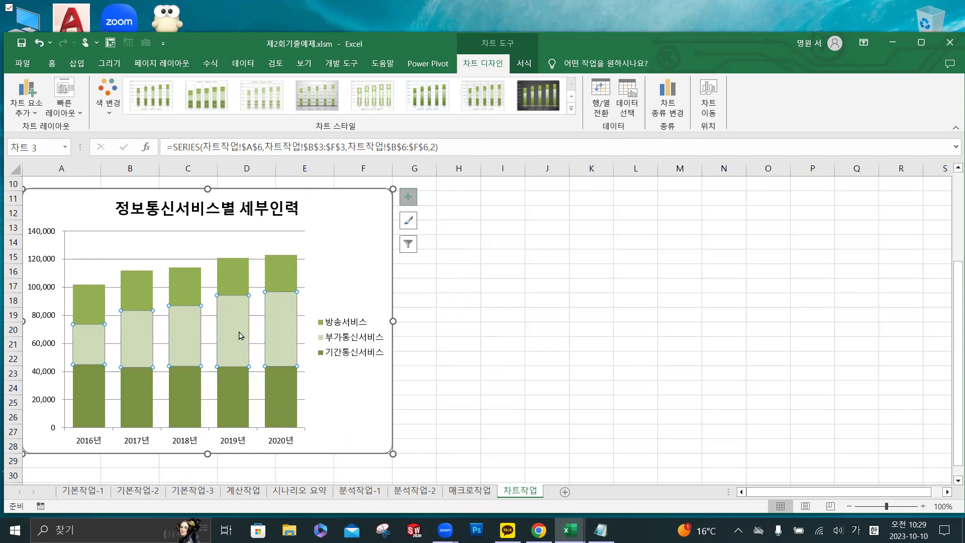
left_click(237, 332)
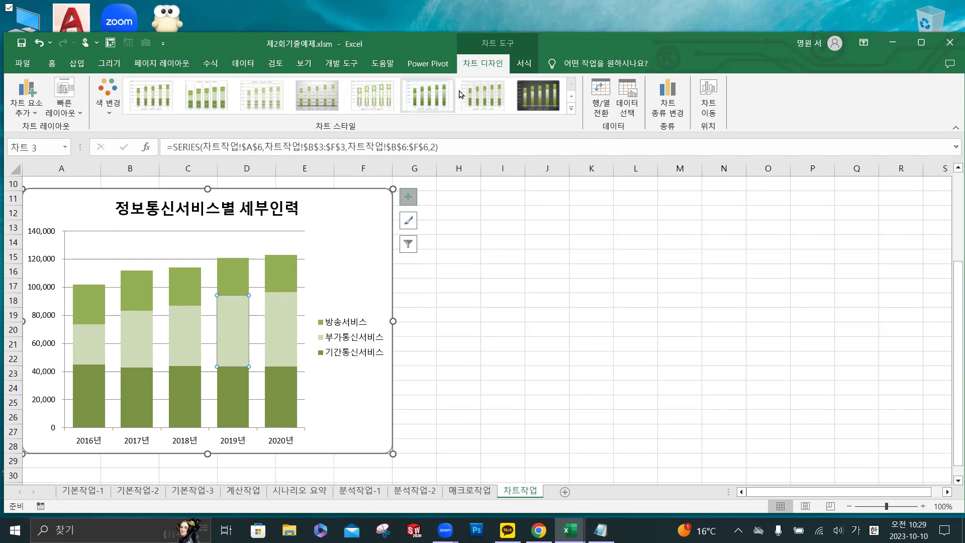
left_click(35, 110)
left_click(35, 111)
left_click(35, 111)
left_click(35, 111)
left_click(35, 111)
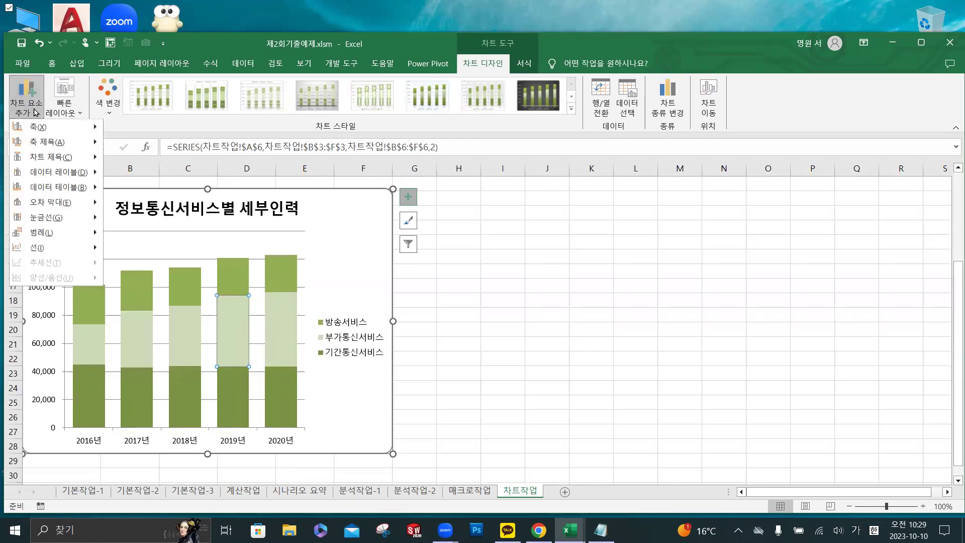
mouse_move(64, 178)
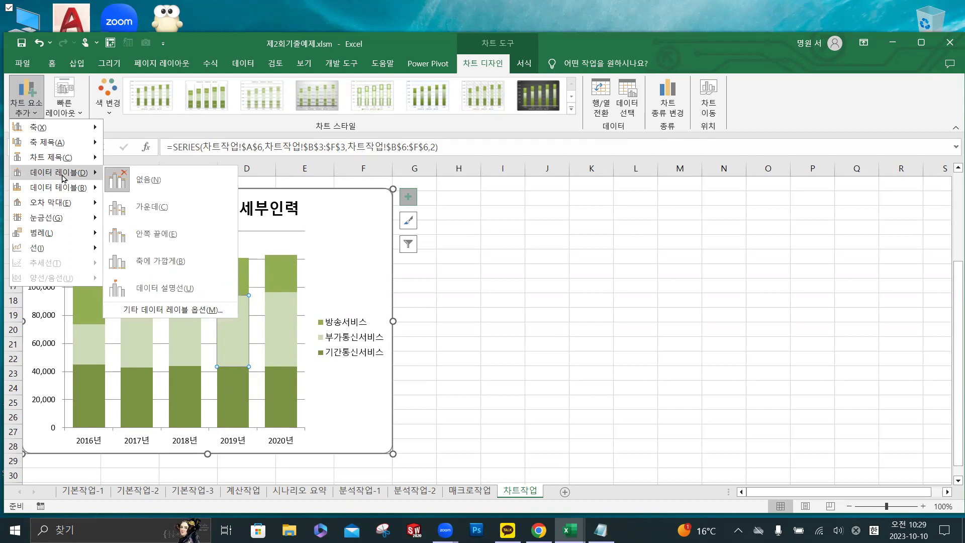
left_click(153, 239)
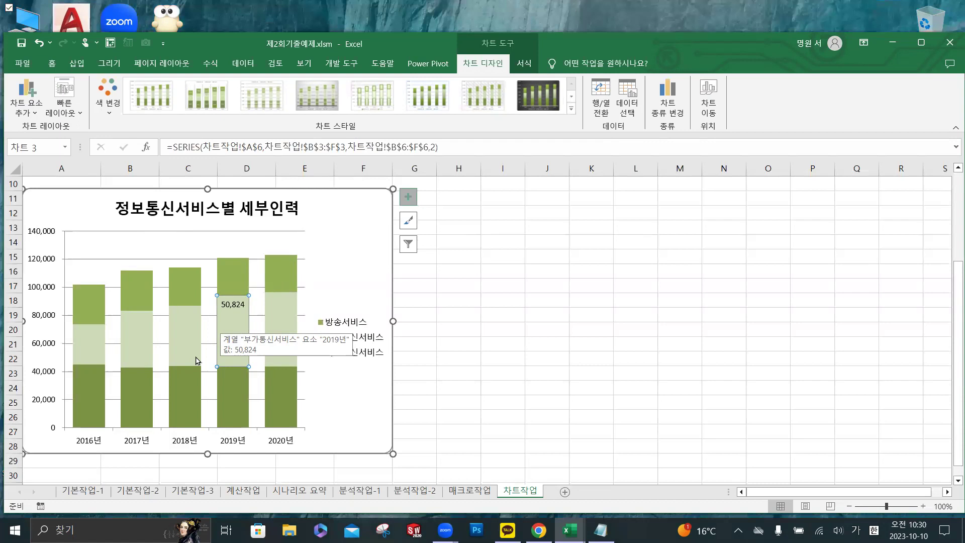
- Set the chart columns' series overlap (계열 겹치기) to 0% and gap width (간격 너비) to 0%
right_click(233, 325)
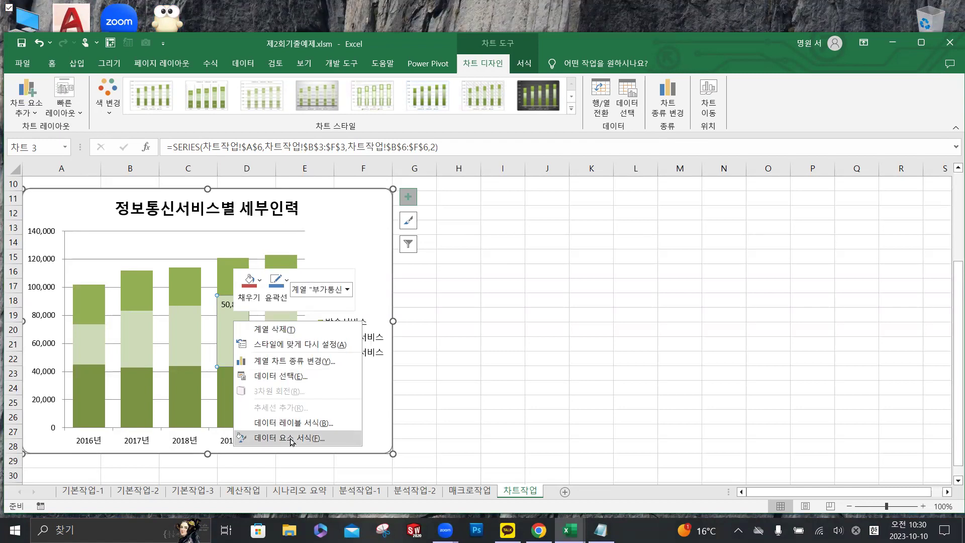
left_click(292, 439)
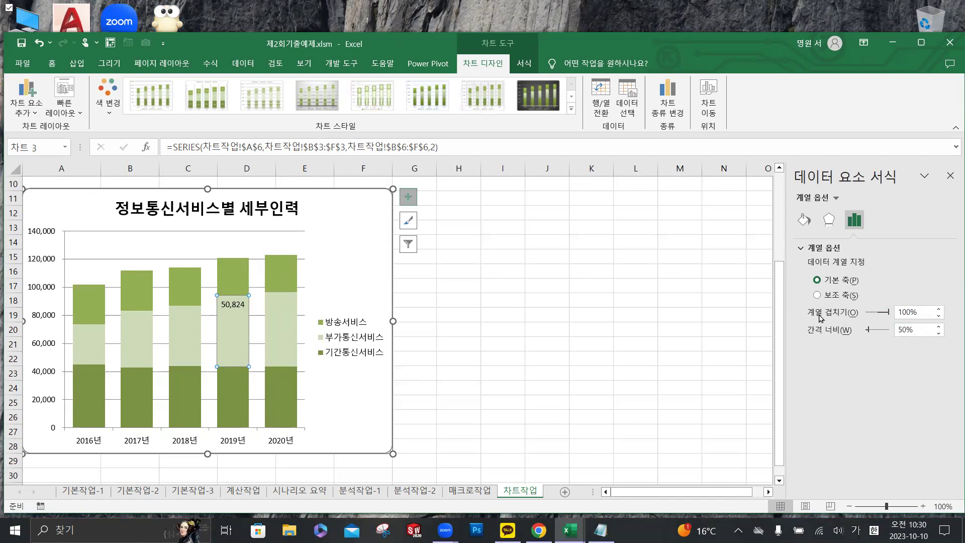
left_click(908, 312)
type("0")
key("Tab")
type("0")
key("Return")
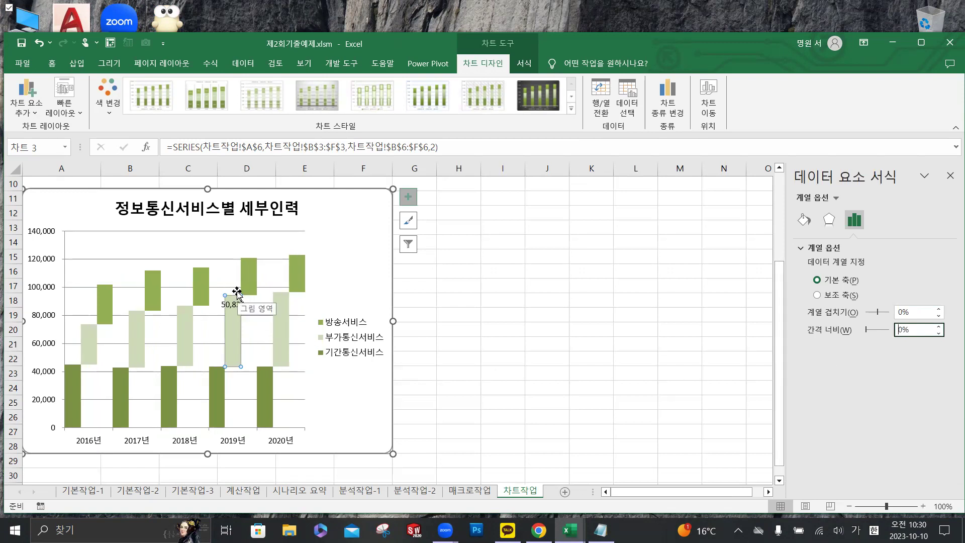
- Check the overlap and gap width settings on columns of the 방송서비스, 부가통신서비스 and 기간통신서비스 series, and deselect the chart
left_click(200, 287)
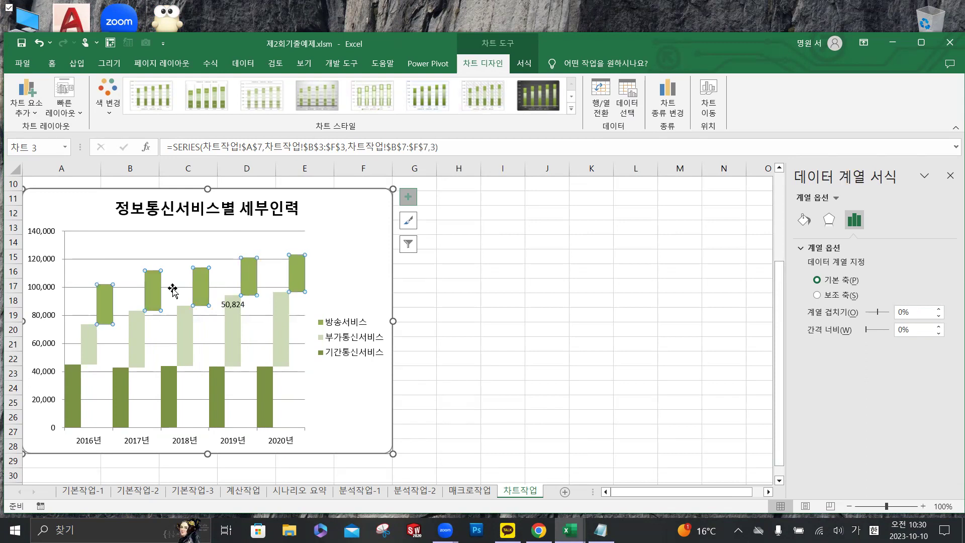
left_click(200, 290)
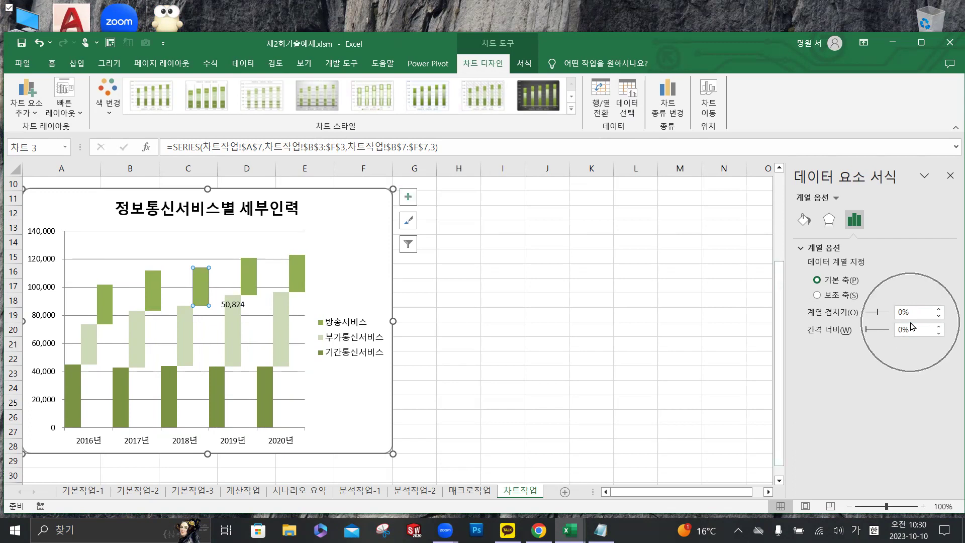
left_click(408, 220)
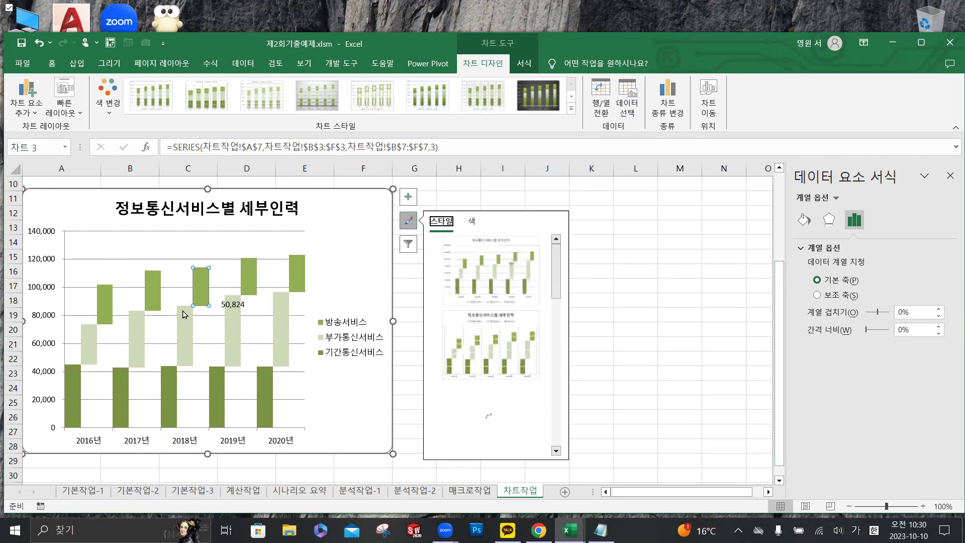
left_click(408, 220)
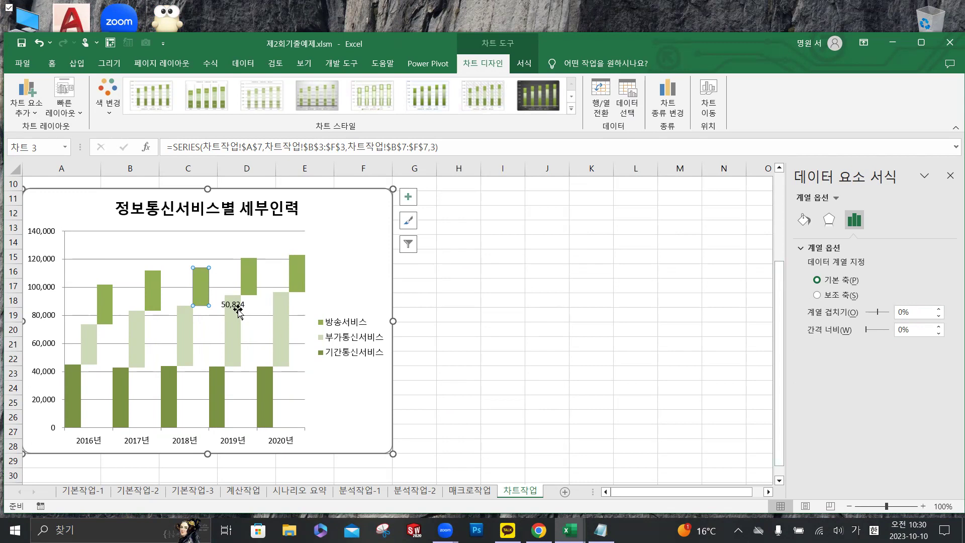
mouse_move(247, 273)
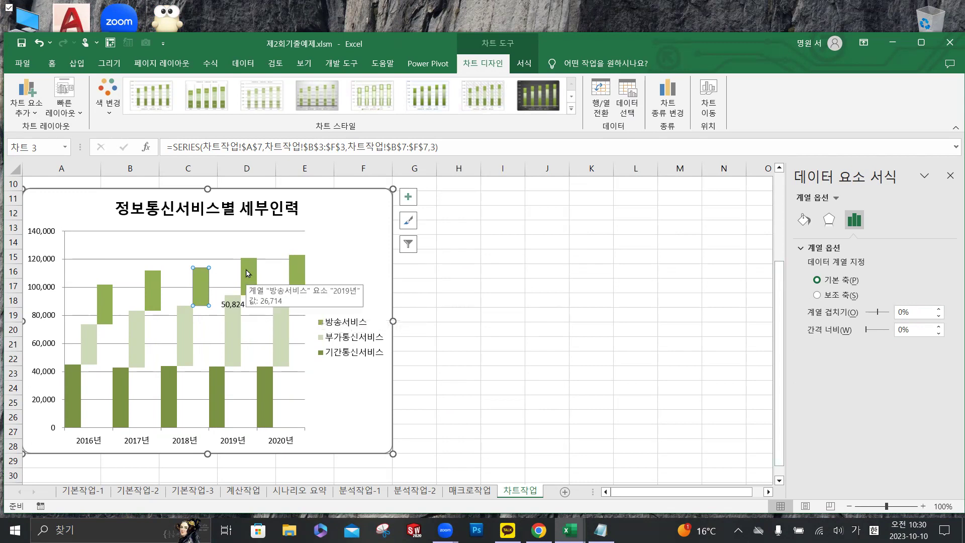
left_click(332, 233)
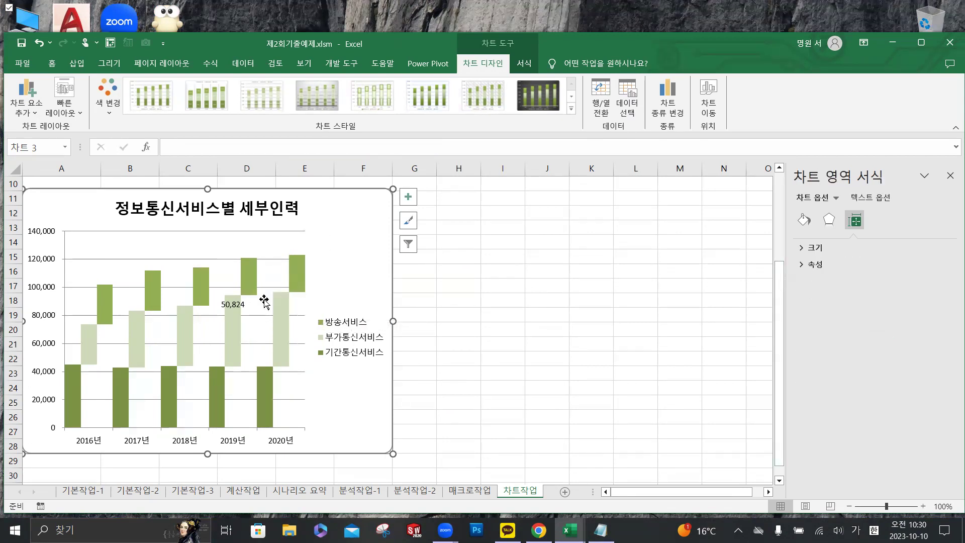
left_click(232, 336)
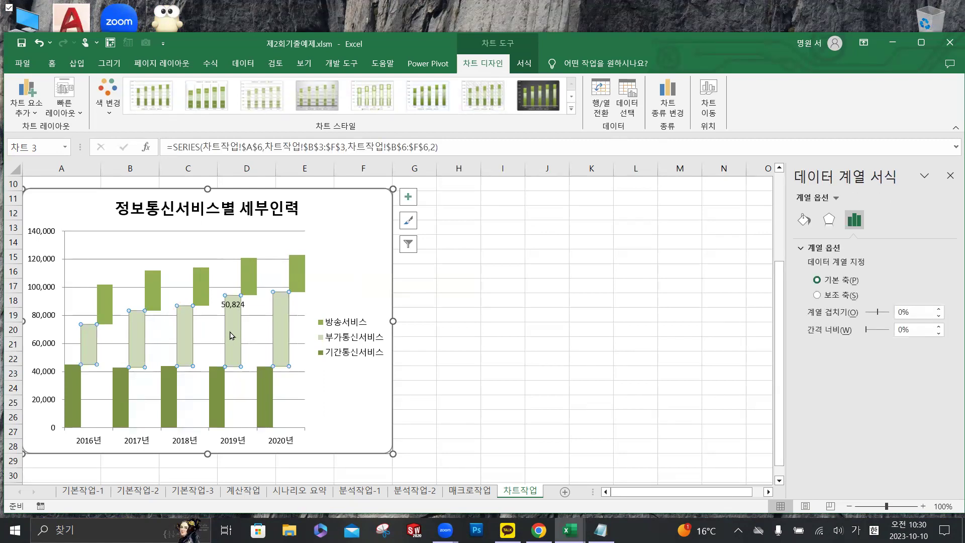
left_click(232, 336)
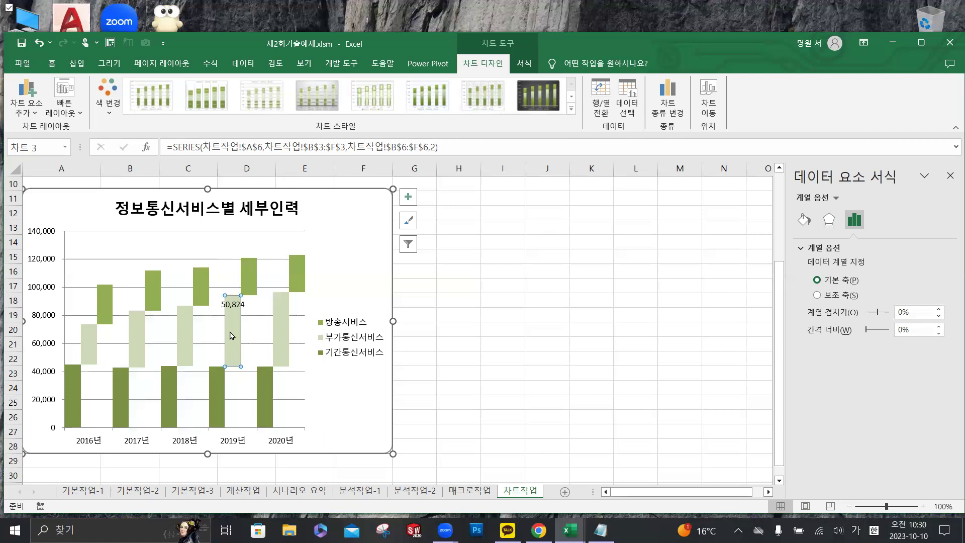
left_click(219, 381)
left_click(219, 378)
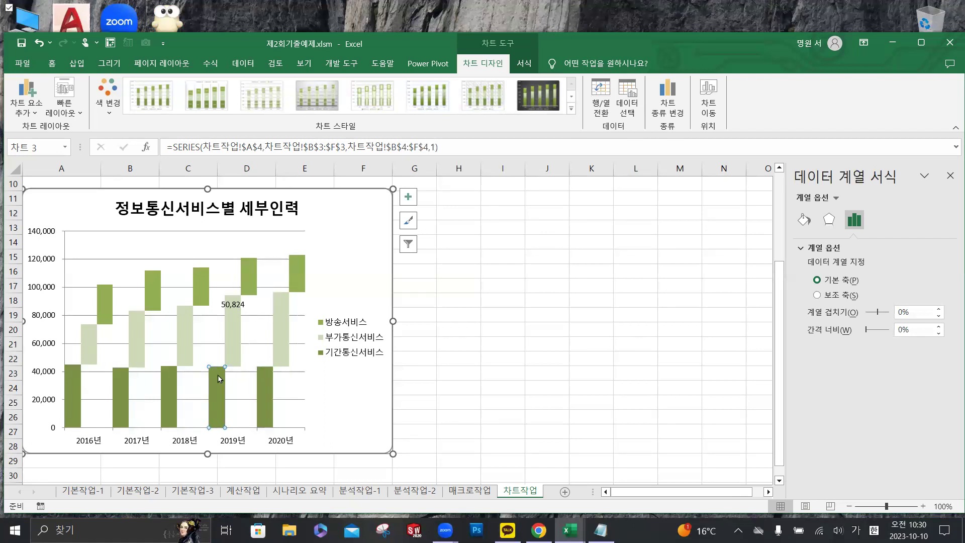
left_click(233, 334)
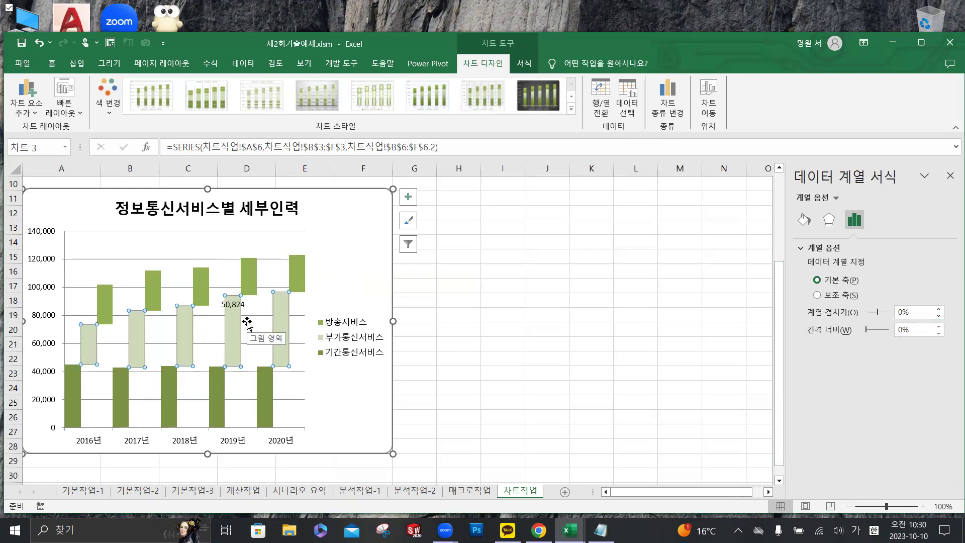
left_click(480, 296)
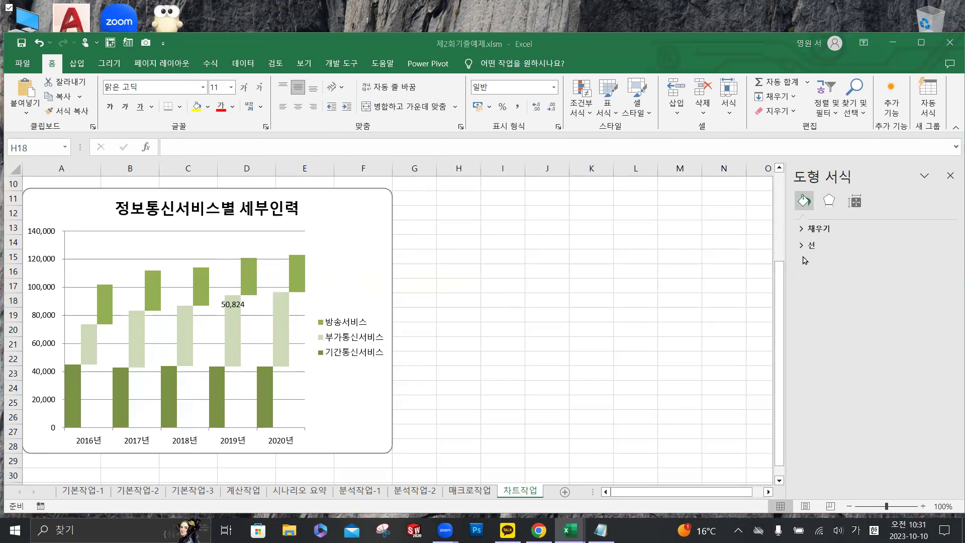
- Switch to the 계산작업 sheet and close the shape formatting (도형 서식) pane
key("Hangul")
left_click(243, 491)
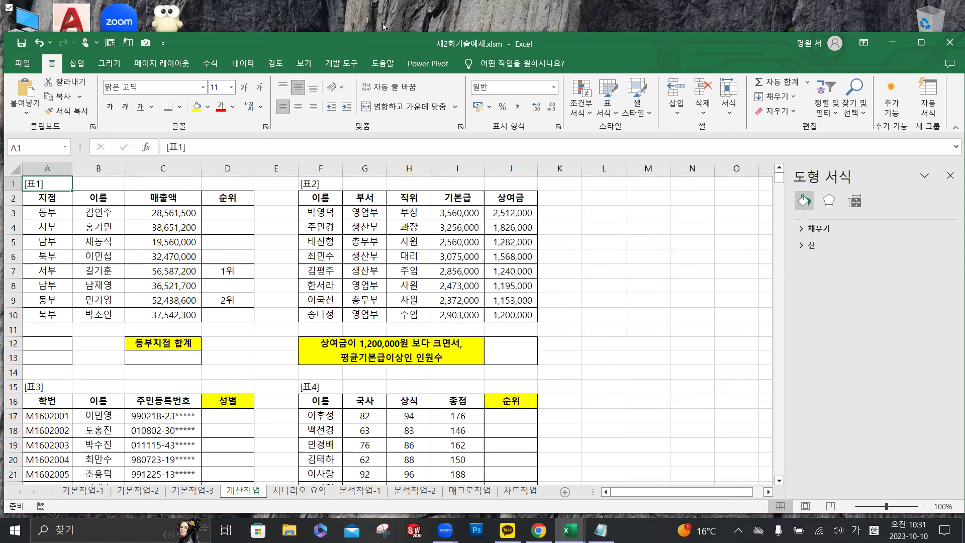
key("Hangul")
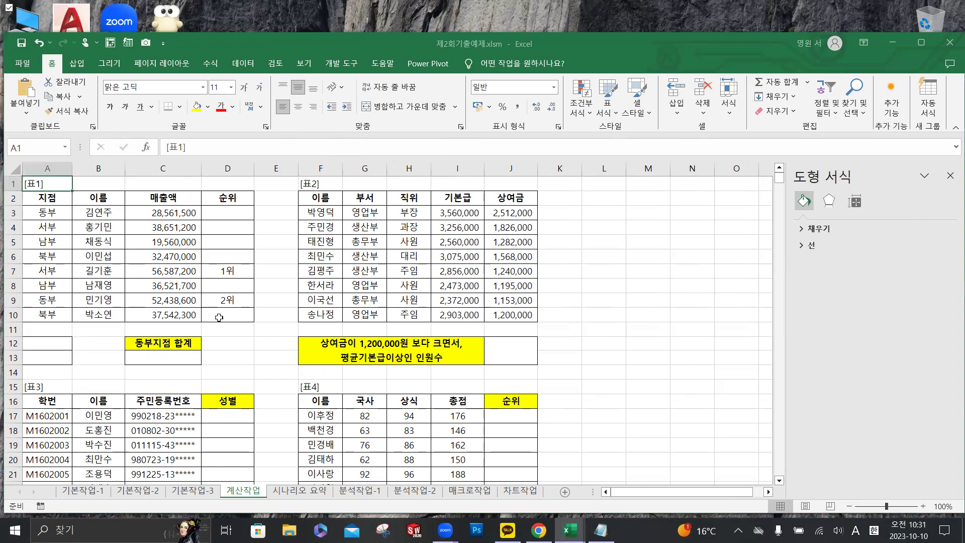
left_click(950, 175)
scroll(101, 302, "up", 3, "ctrl")
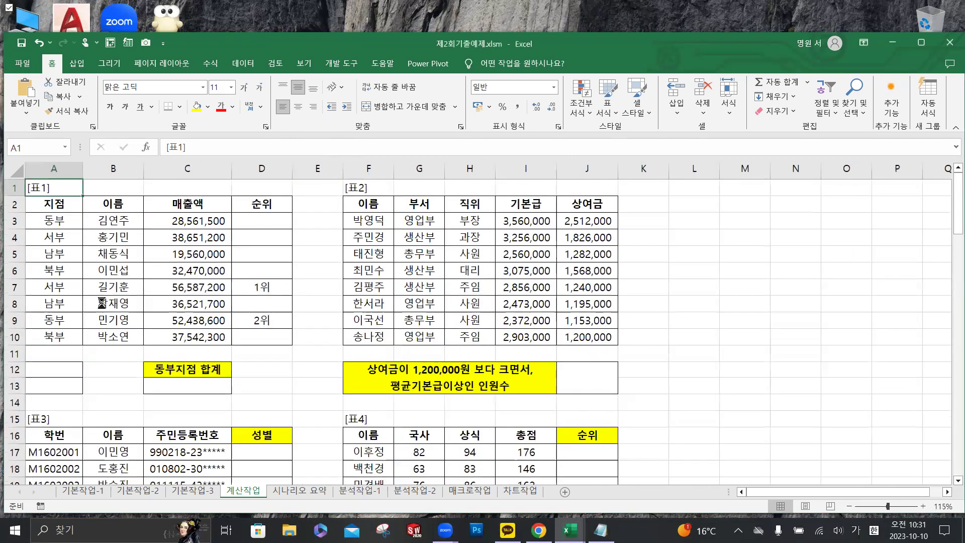
scroll(126, 387, "down", 1, "ctrl")
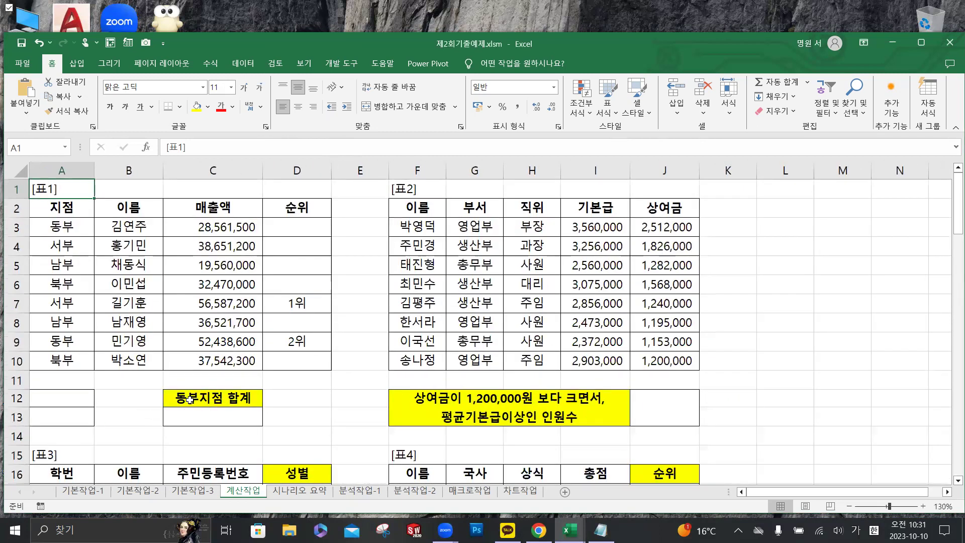
- Select the 지점 heading and the 동부 cell below it, A2:A3, in [표1] of the 계산작업 sheet
left_click_drag(47, 398, 44, 413)
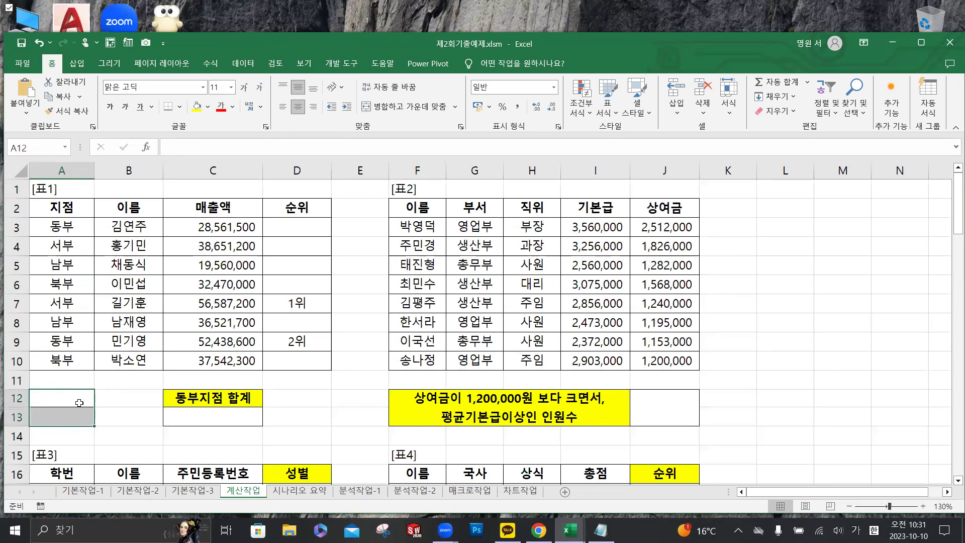
left_click(129, 418)
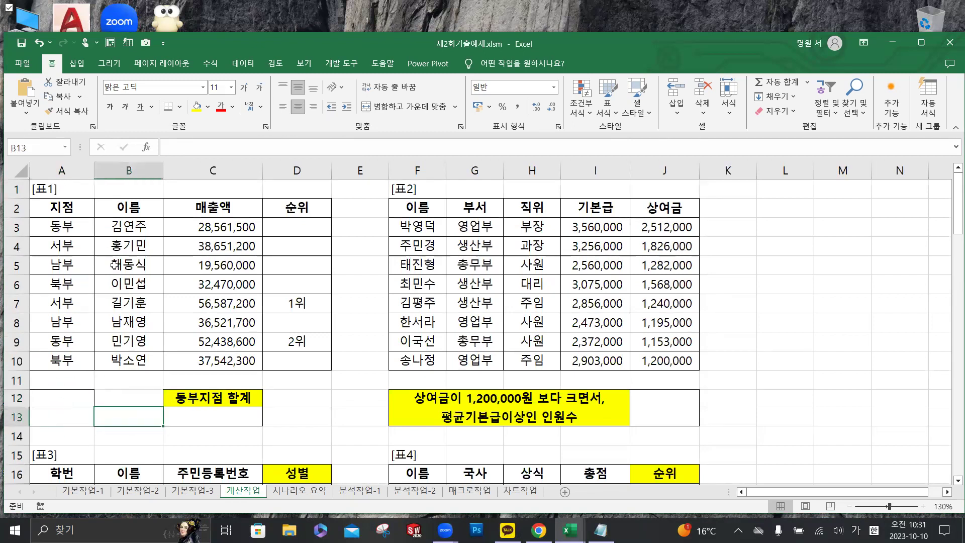
left_click(74, 209)
left_click_drag(73, 209, 73, 228)
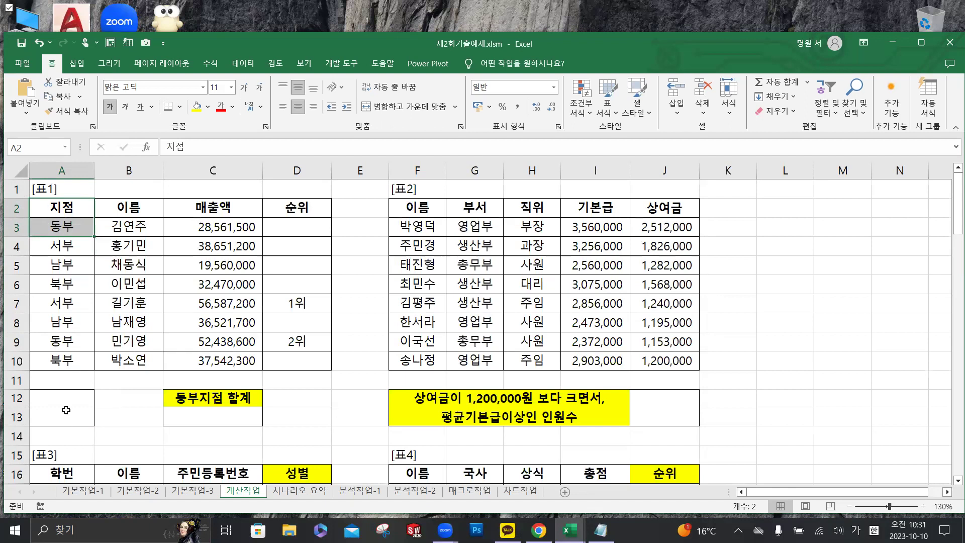
- Copy the 지점 header and 동부 value from A2:A3 into the criteria cells A12:A13
key("ctrl+q")
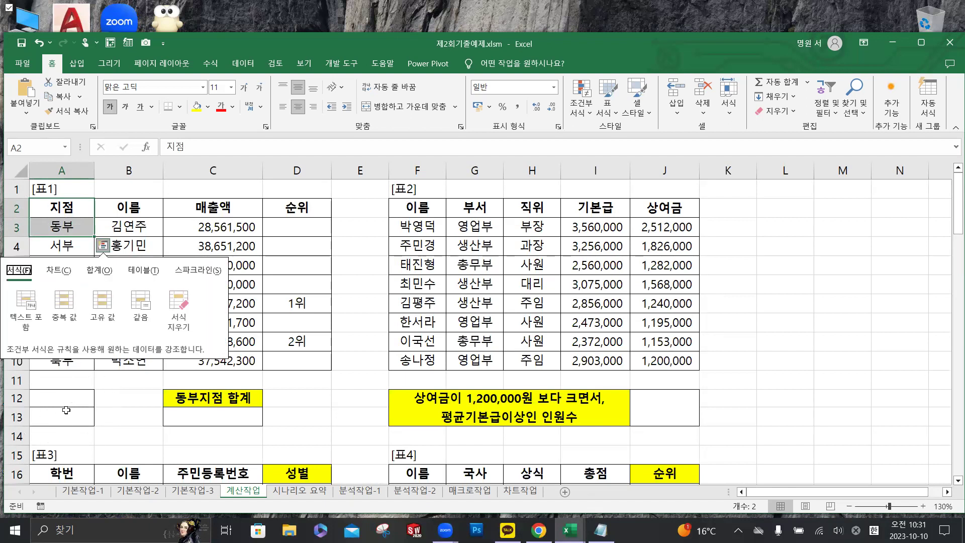
key("Escape")
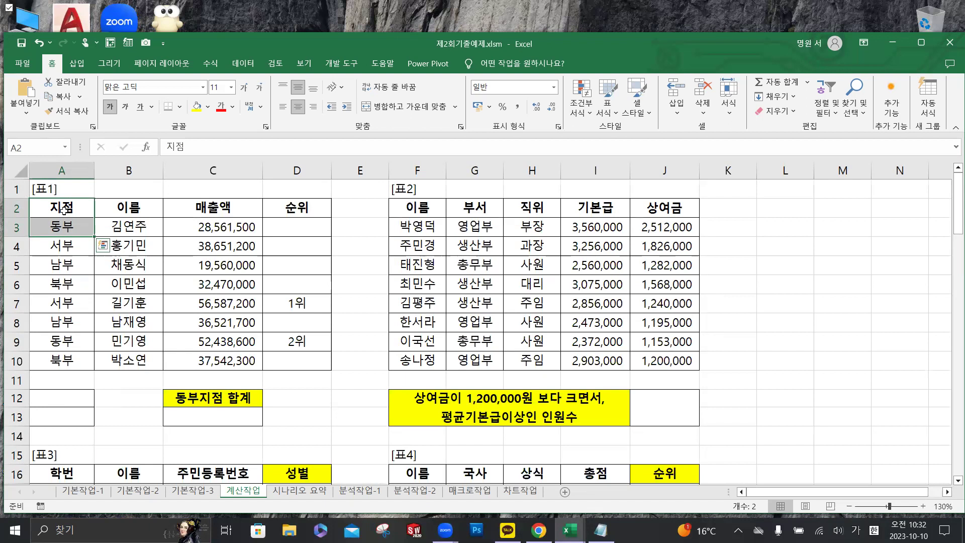
left_click_drag(63, 209, 67, 226)
key("ctrl+c")
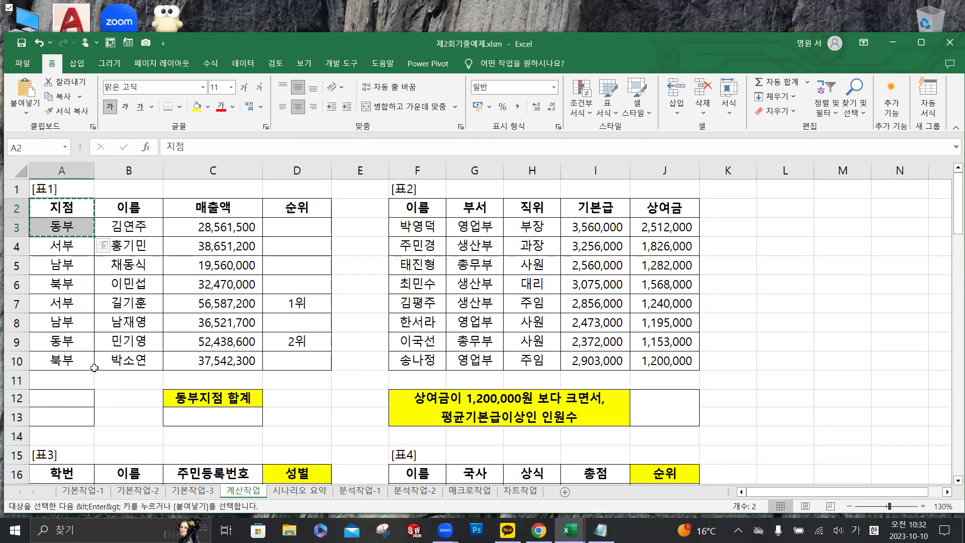
left_click(76, 398)
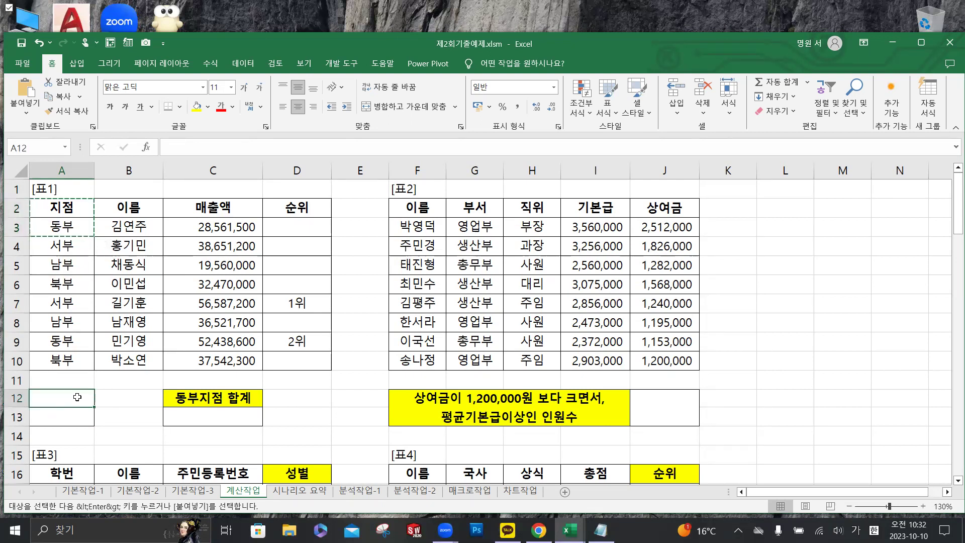
key("ctrl+v")
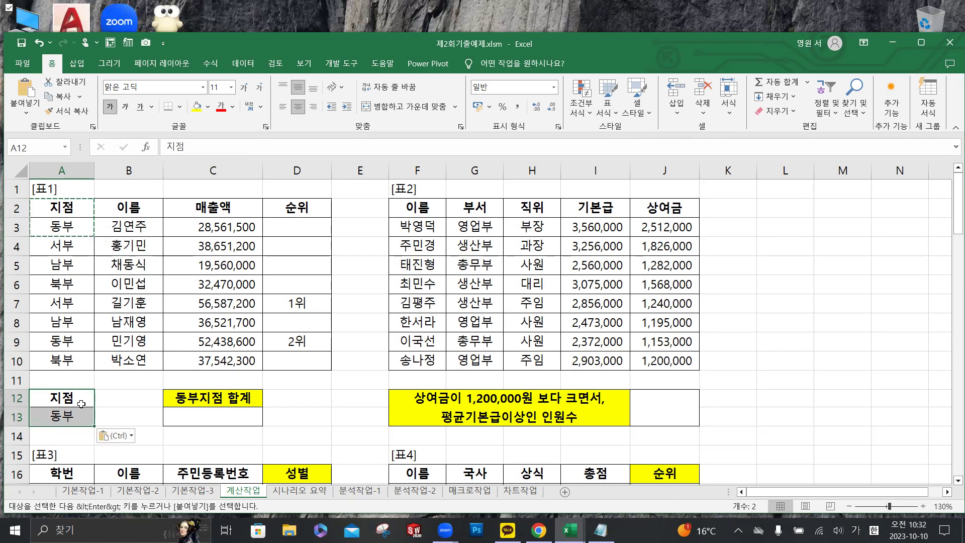
- Start a ROUNDUP formula in C13 below the 동부지점 합계 header
left_click(217, 416)
key("ctrl")
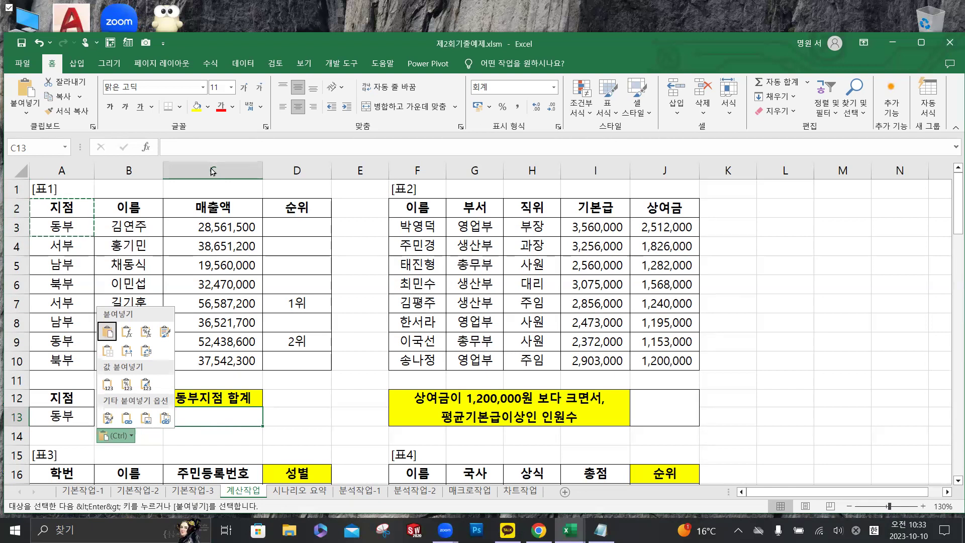
key("Escape")
key("Hangul")
left_click(216, 146)
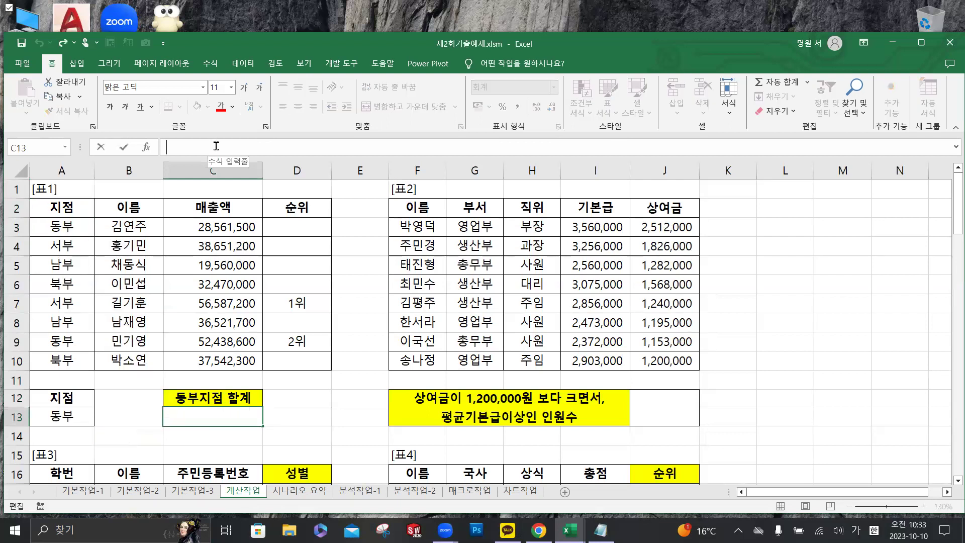
type("=")
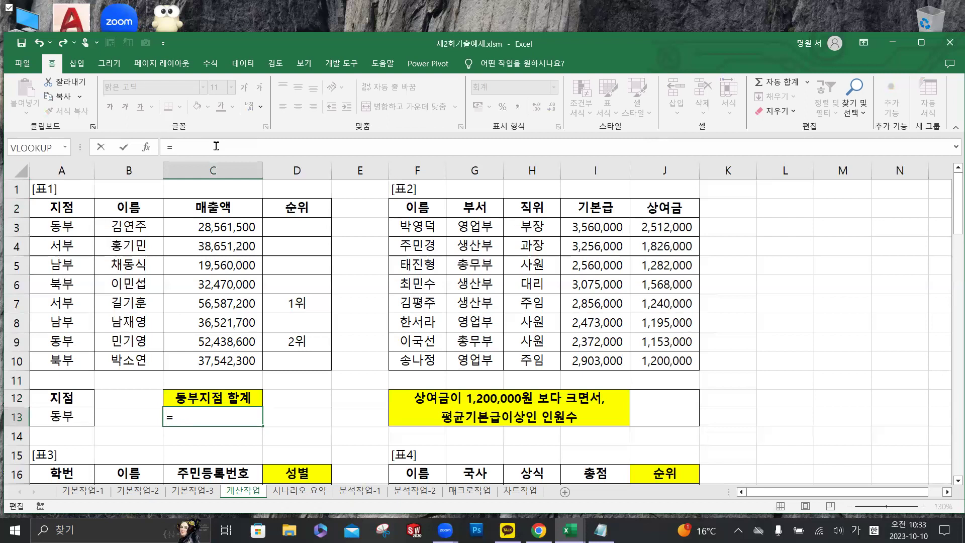
type("ㄱ")
key("BackSpace")
key("Hangul")
type("ro")
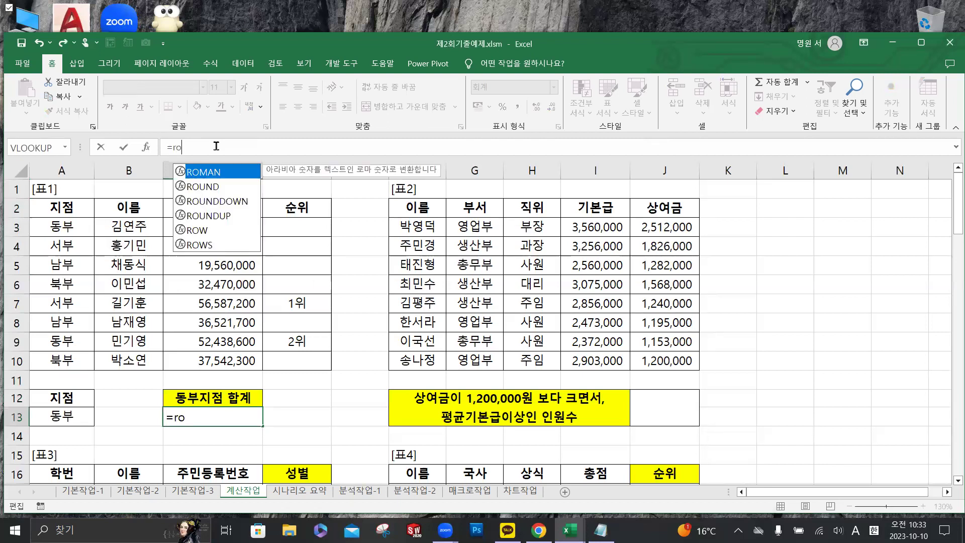
double_click(228, 218)
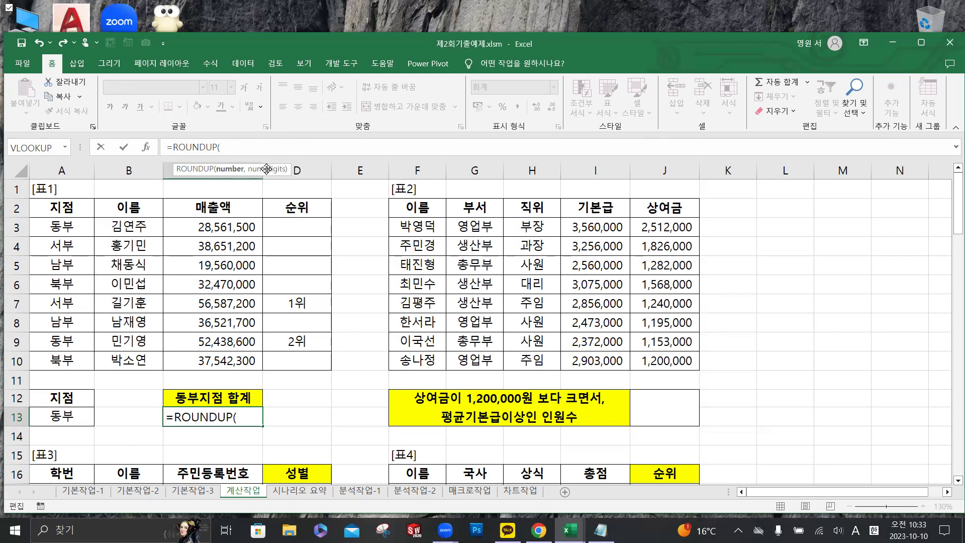
- Nest a DSUM function inside ROUNDUP with A2:D10 as its database range
type("ds")
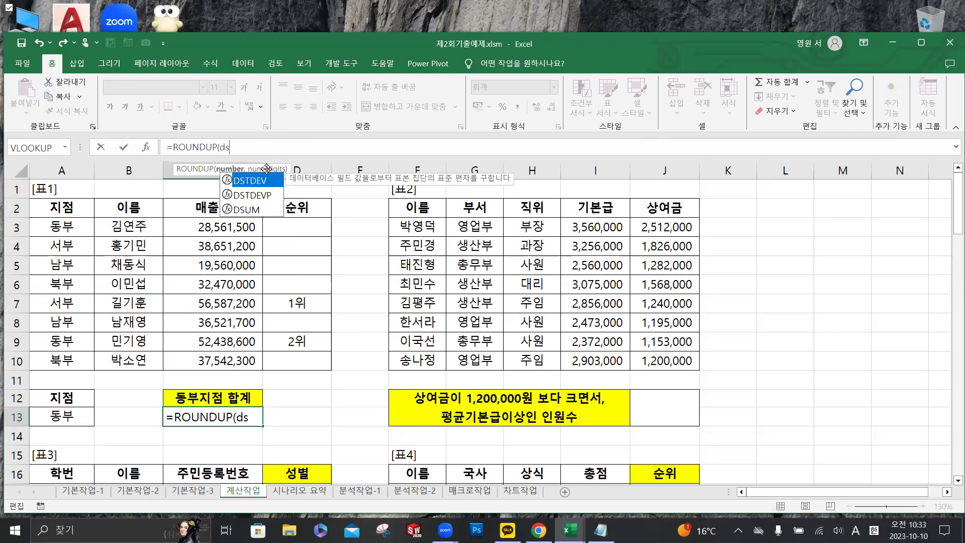
double_click(253, 213)
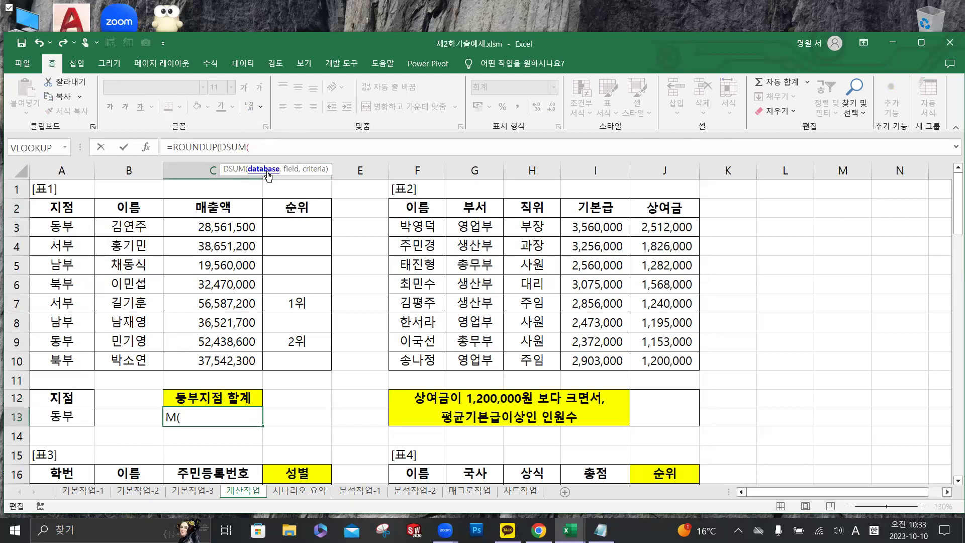
left_click(60, 207)
left_click_drag(85, 212, 291, 361)
type(",")
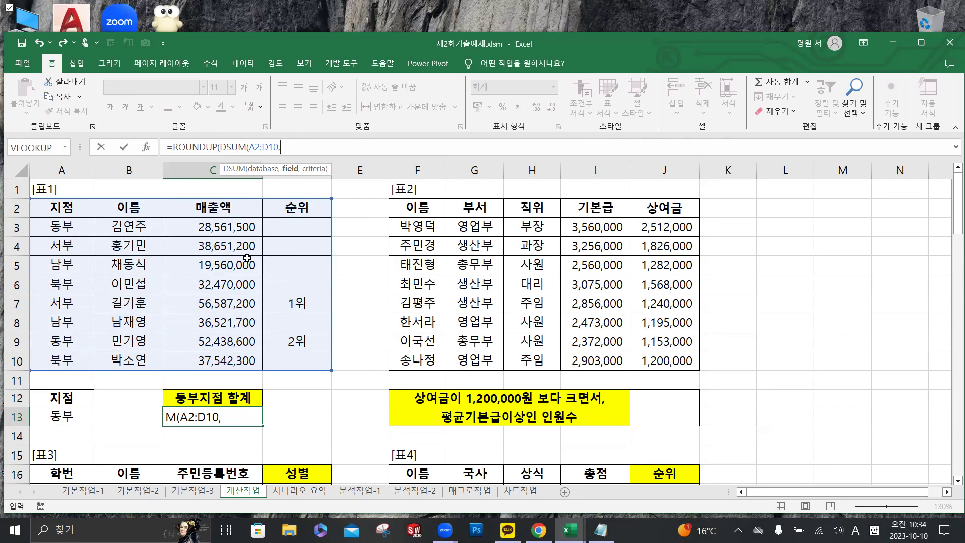
- Complete the formula with C2 as the field, A12:A13 as the criteria, and -3 as the rounding digits
left_click(220, 211)
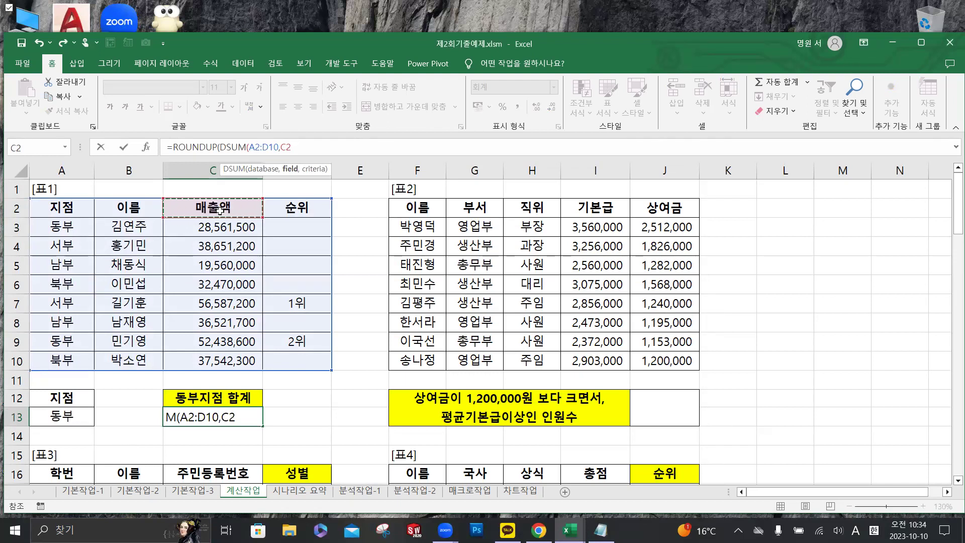
type(",")
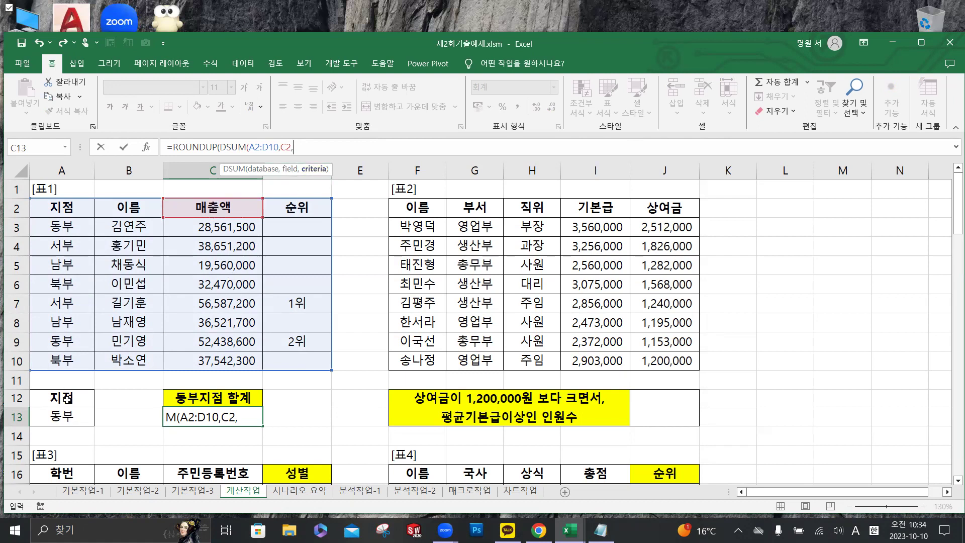
left_click_drag(67, 398, 72, 418)
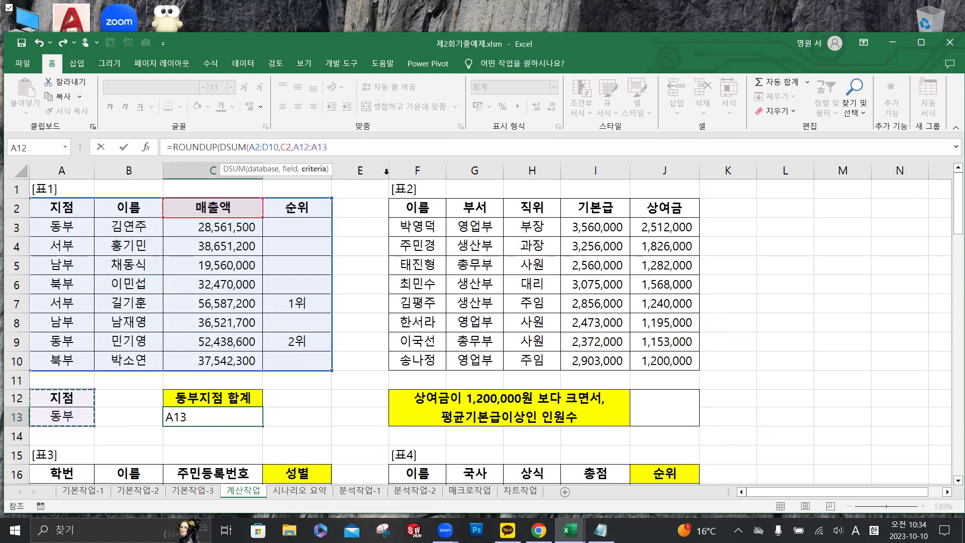
type(")")
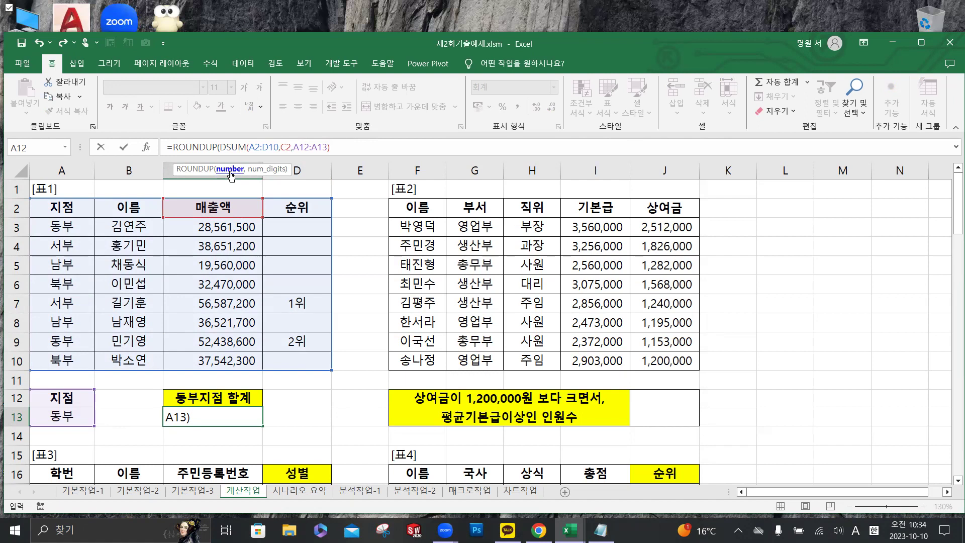
type(",")
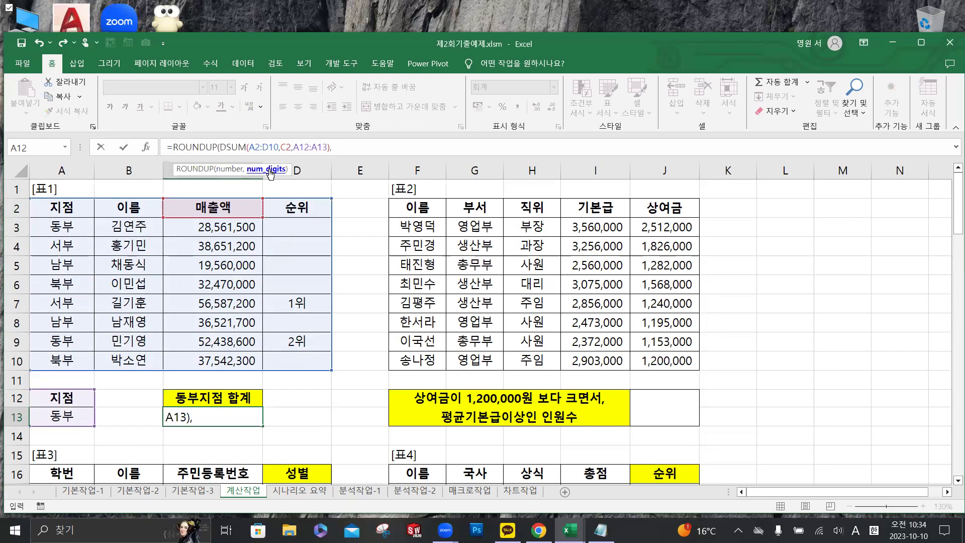
type("-3)")
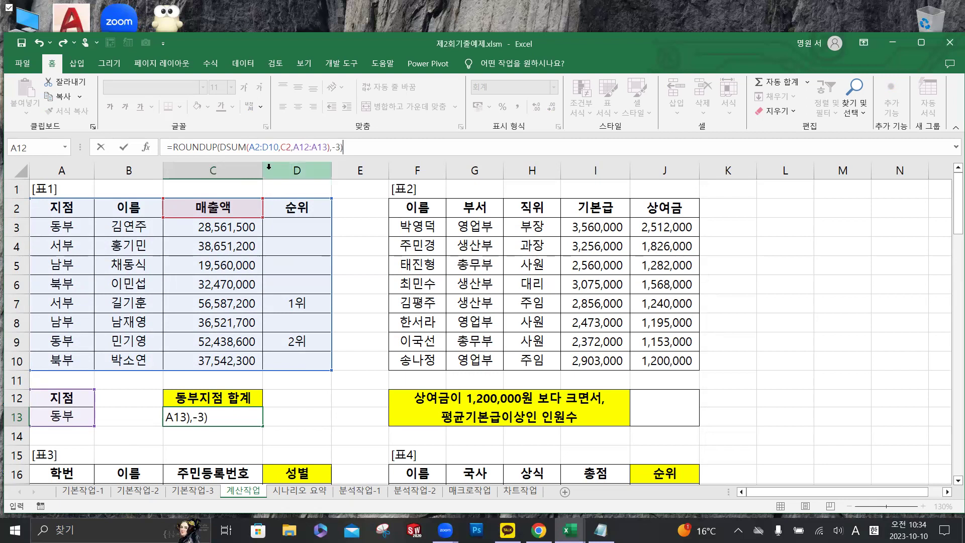
- Copy the whole ROUNDUP formula and paste it on a new line at the end of the Notepad notes
left_click_drag(346, 147, 149, 150)
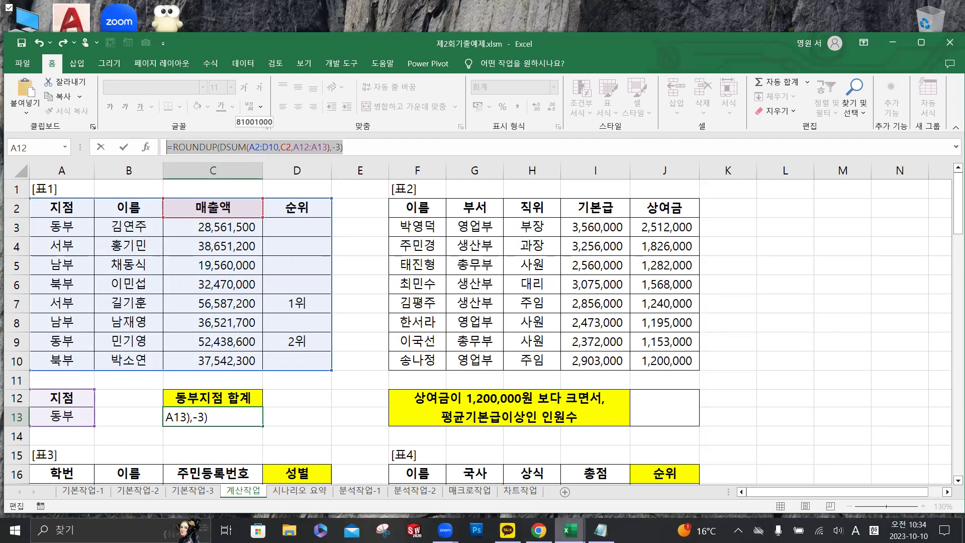
left_click(601, 530)
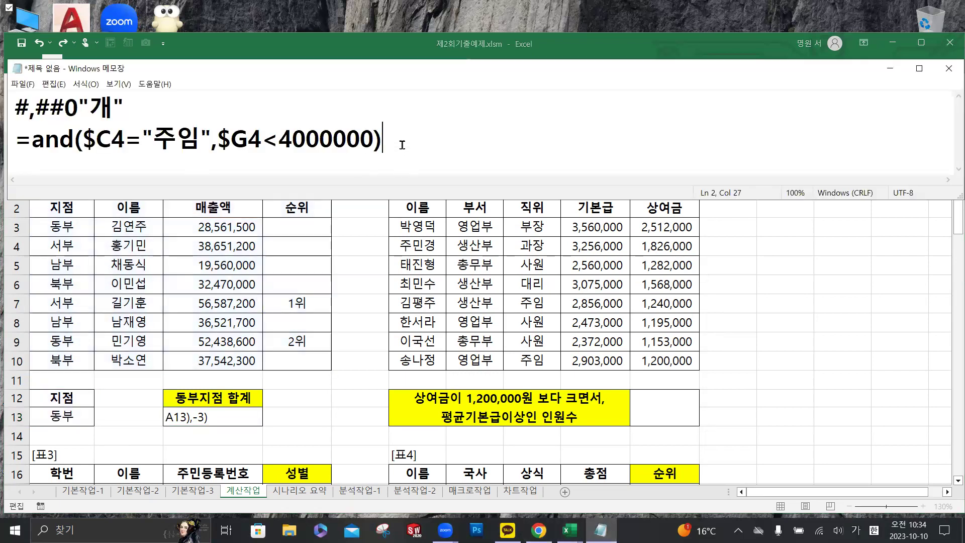
key("Return")
key("ctrl+v")
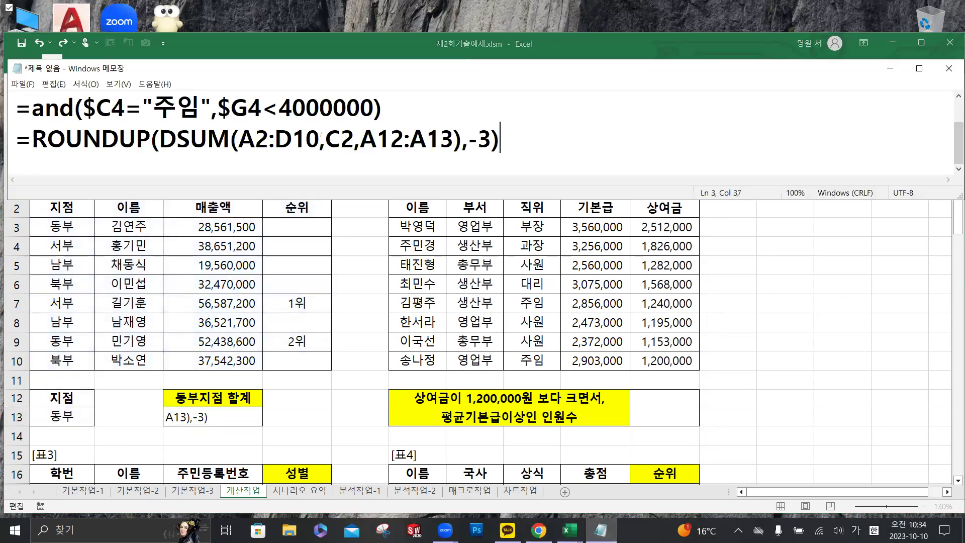
- Arrange the Excel and Notepad windows so the notes sit above the worksheet, and add a blank line after the pasted formula
left_click(243, 56)
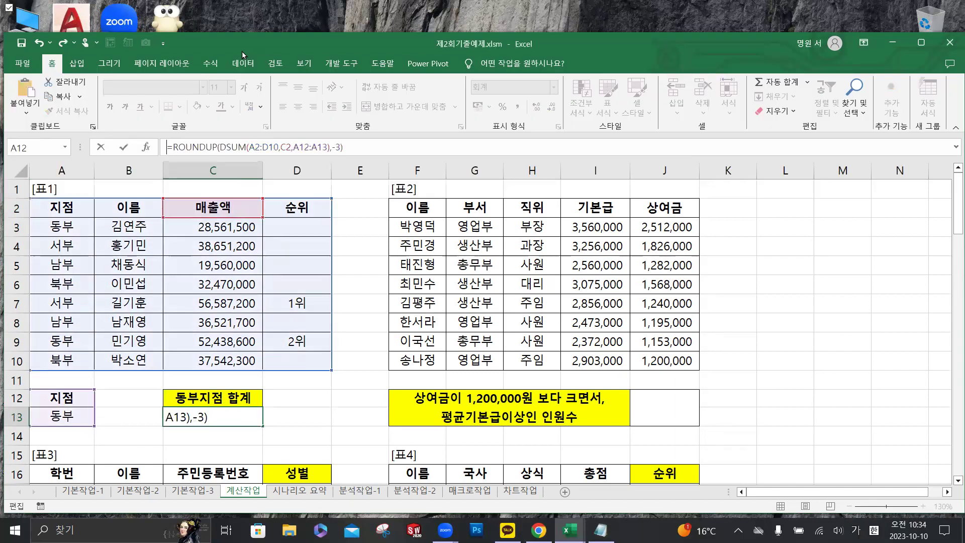
key("ctrl+a")
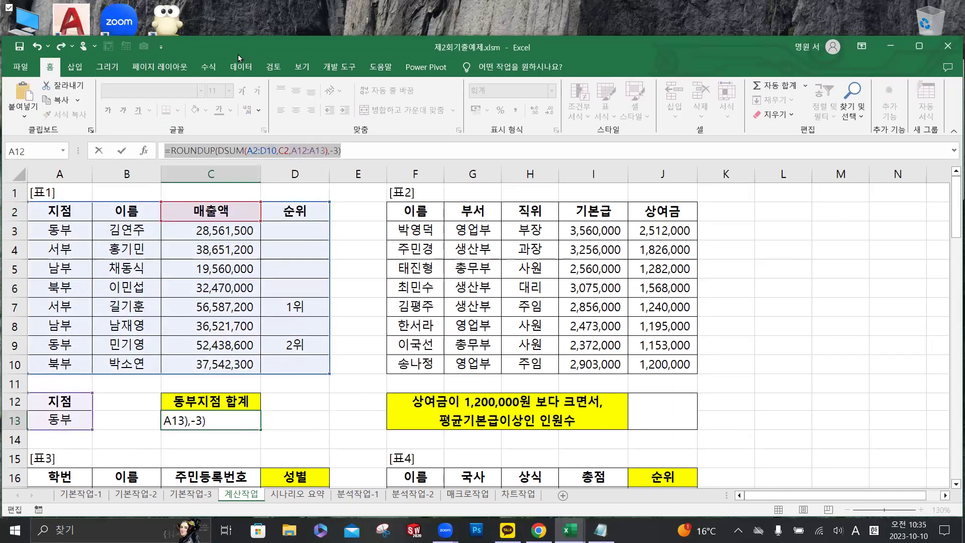
key("alt+Tab")
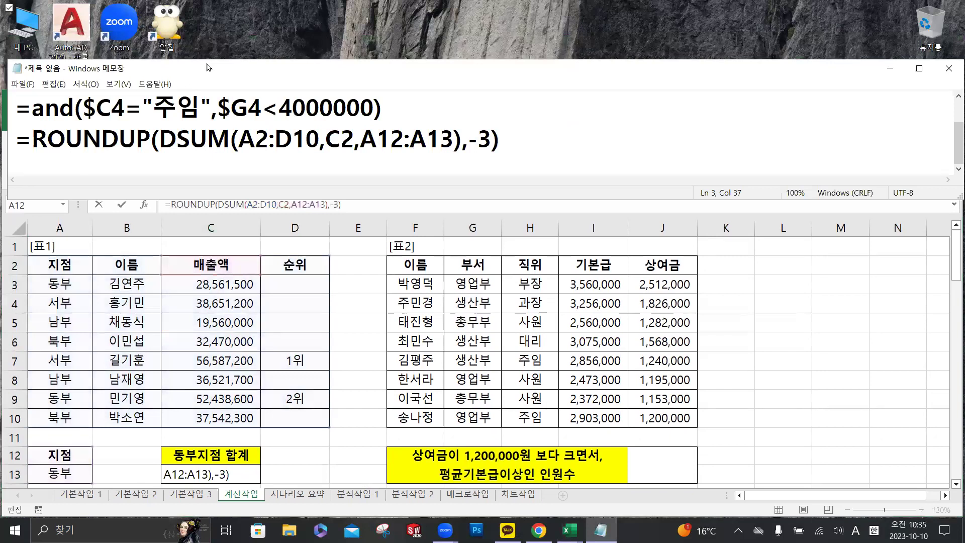
left_click_drag(209, 67, 204, 13)
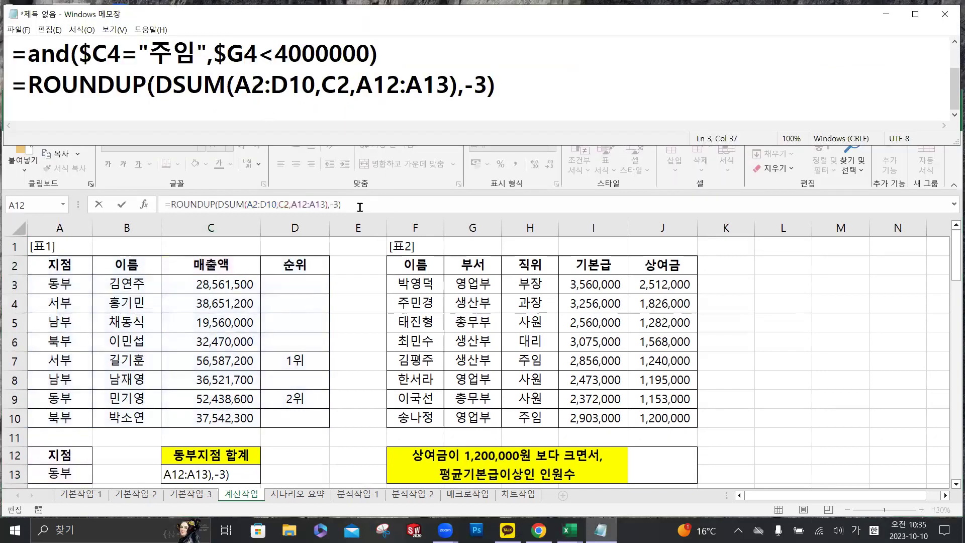
left_click(175, 70)
key("End")
key("Return")
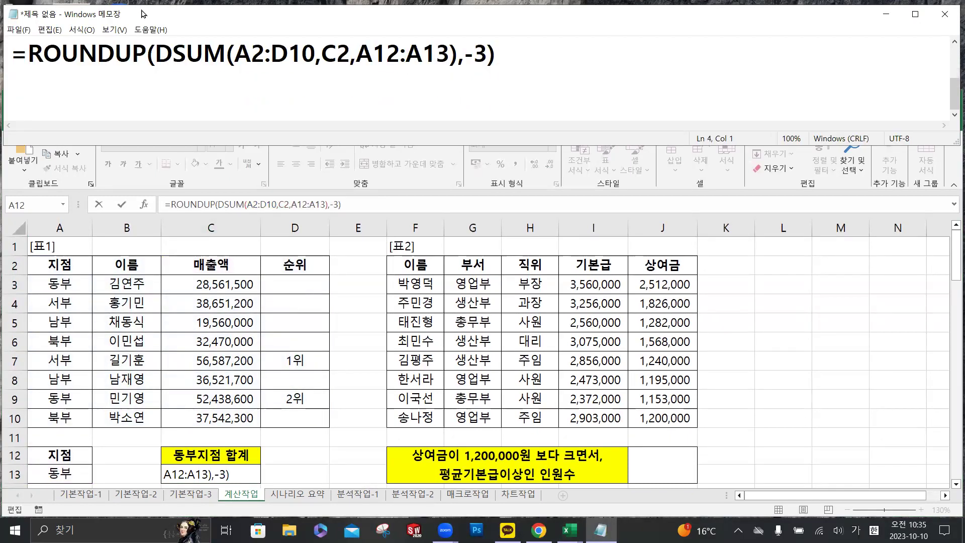
- Nudge the notes window into place and commit the ROUNDUP formula in C13 in Excel
left_click_drag(142, 14, 139, 20)
left_click(239, 470)
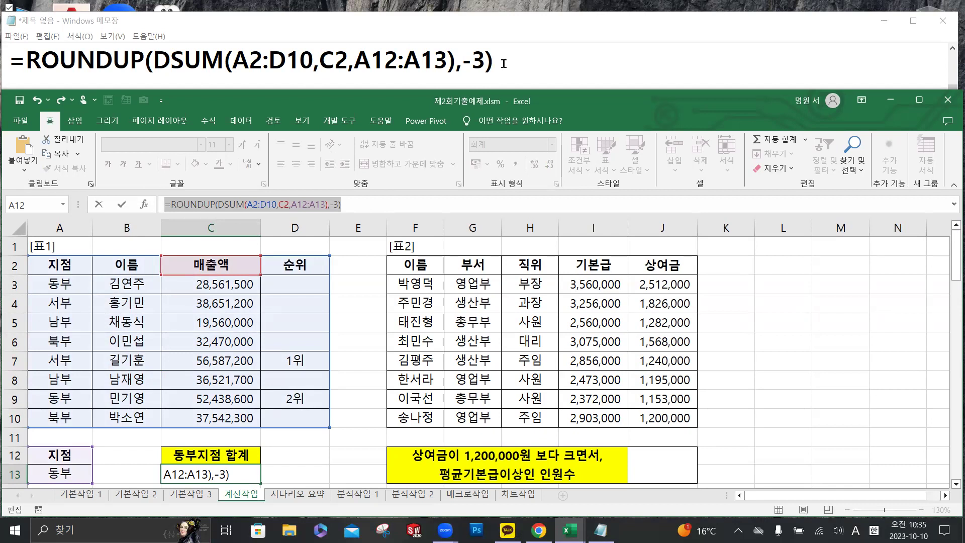
left_click(121, 204)
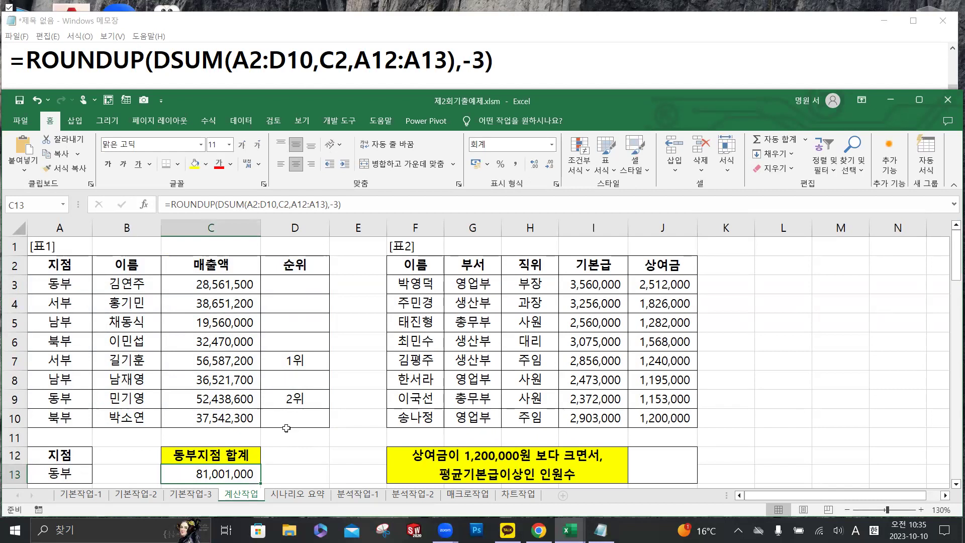
- Remove the leading equals sign from the formula in C13 and commit it as plain text
scroll(244, 421, "down", 2)
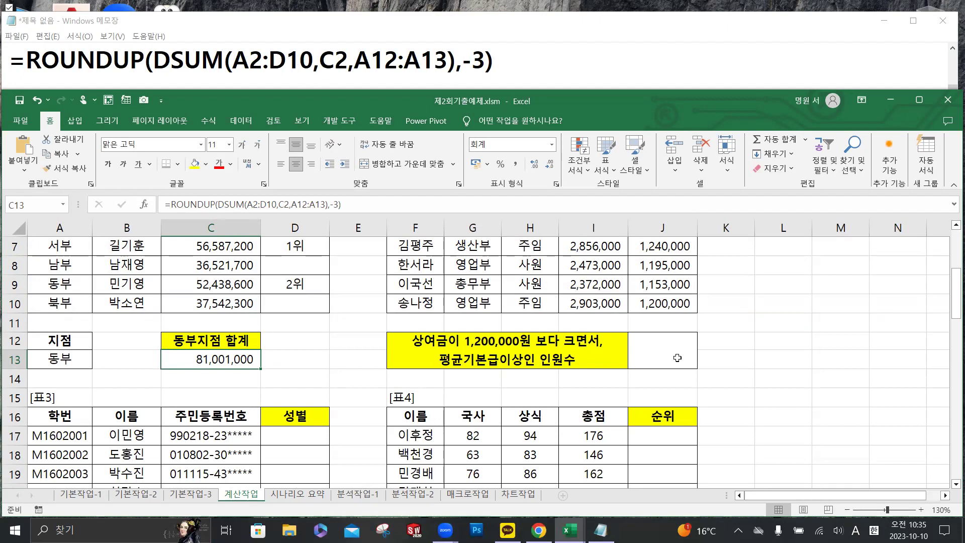
left_click(169, 204)
left_click(221, 205)
left_click(164, 204)
key("Delete")
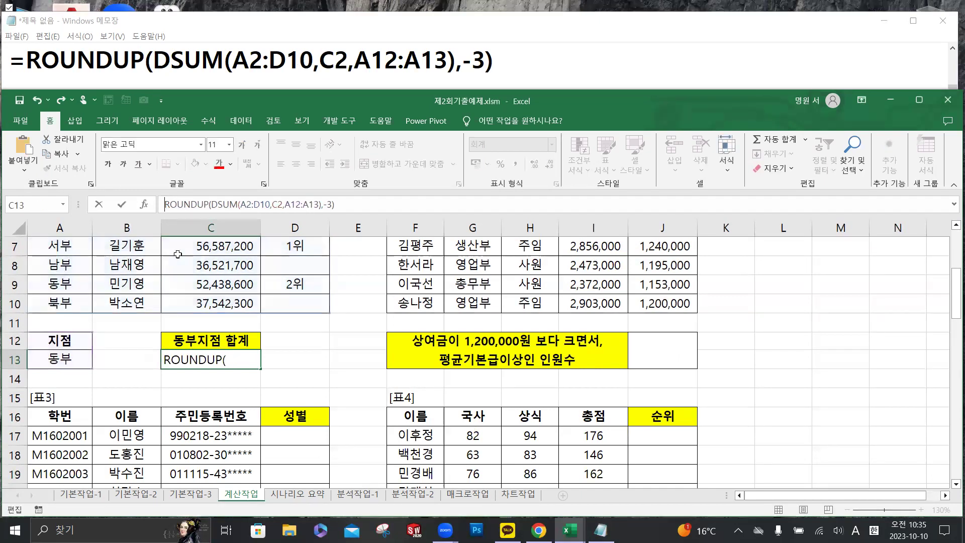
left_click(123, 205)
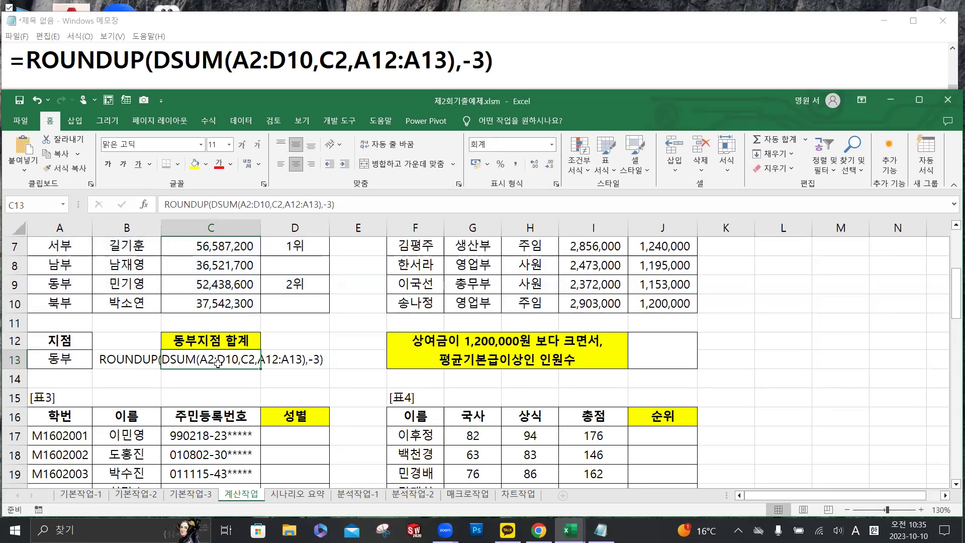
- Restore the leading equals sign on the ROUNDUP text in C13 and commit it as a formula
left_click(656, 353)
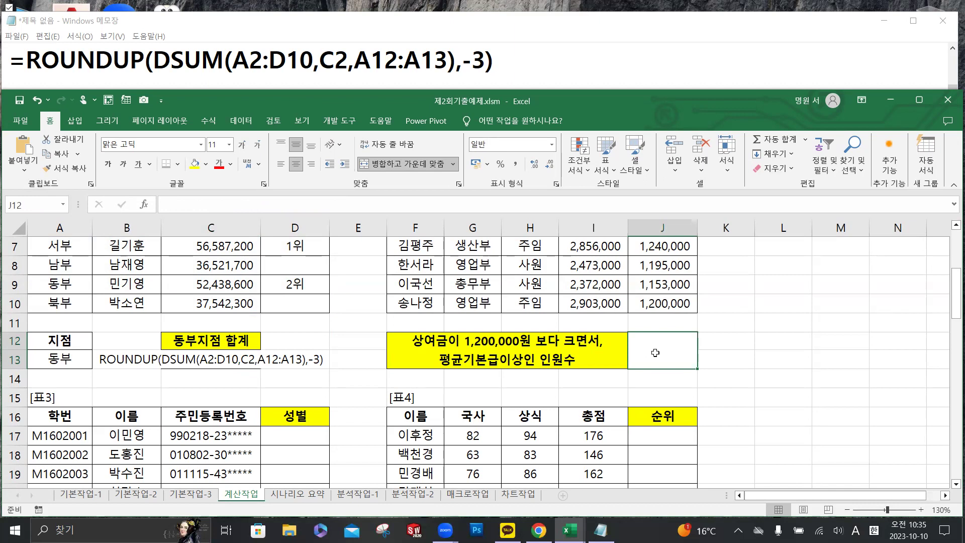
left_click(218, 361)
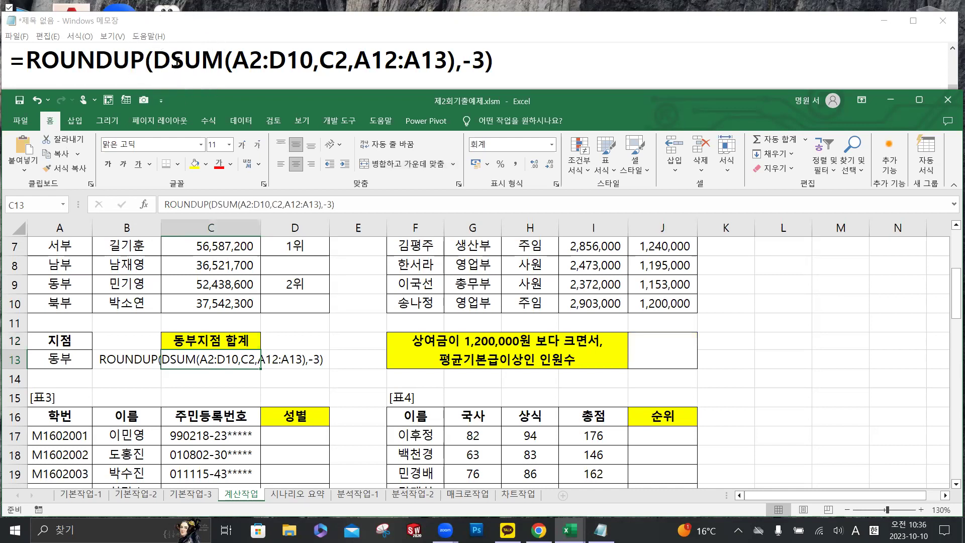
left_click(165, 204)
type("=")
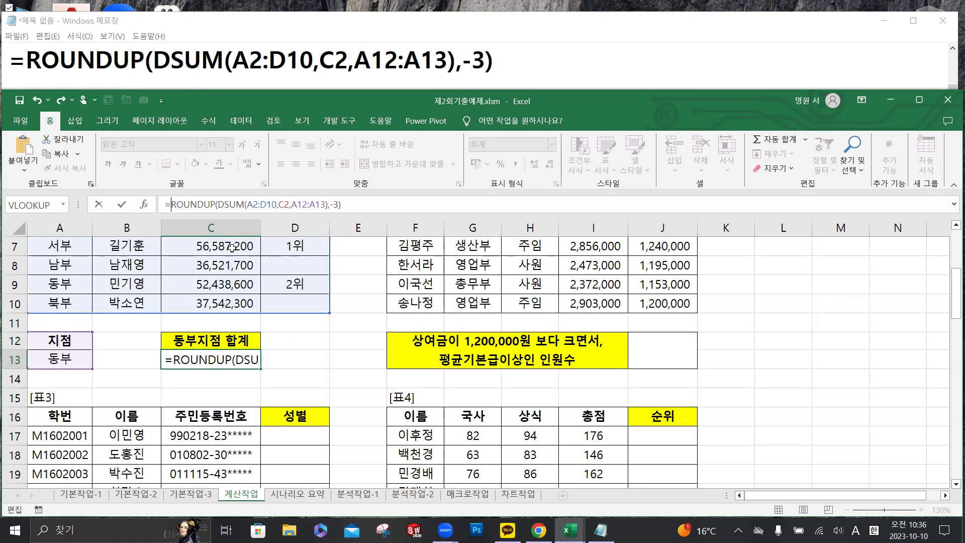
left_click(121, 204)
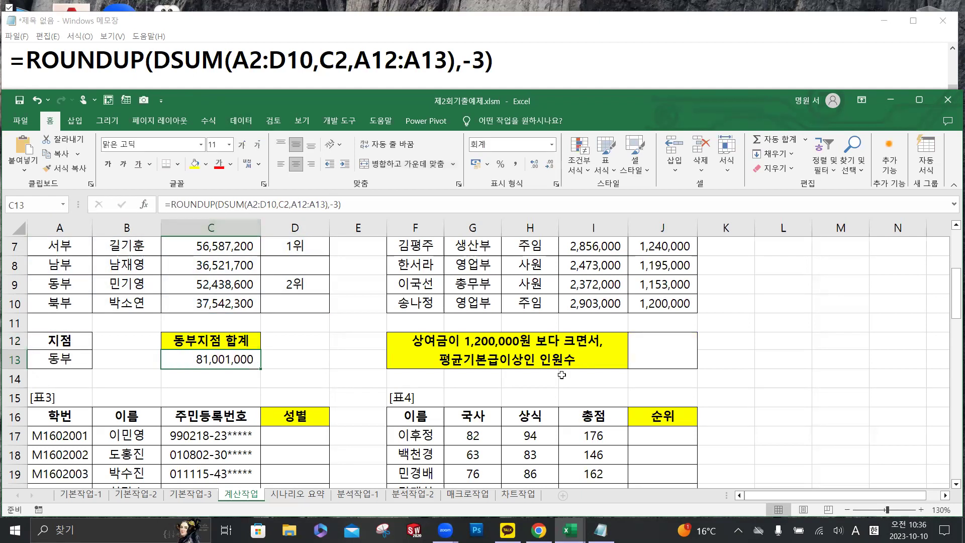
- Start a COUNTIFS formula in merged cell J12 with the bonus column J3:J10 as the first criteria range
left_click(652, 345)
scroll(687, 362, "up", 2)
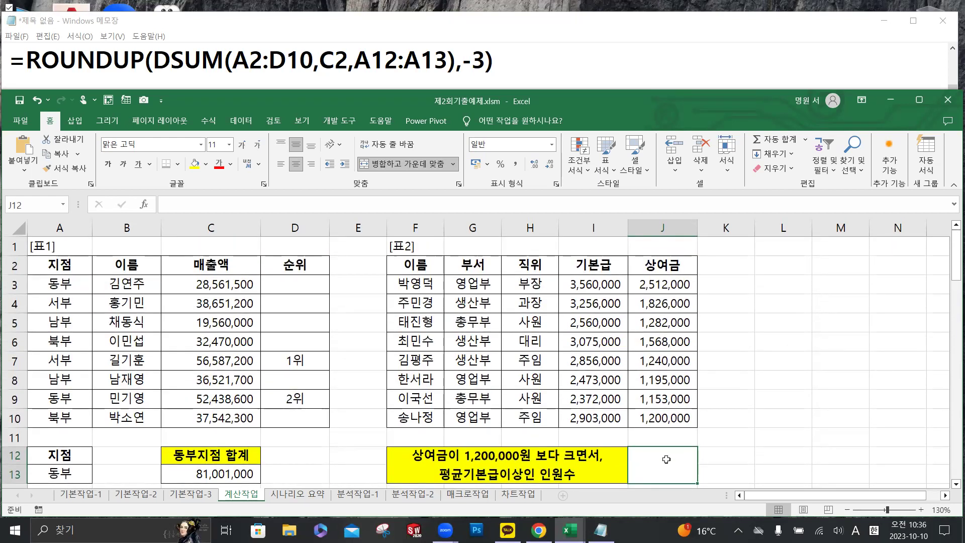
left_click(261, 208)
type("=")
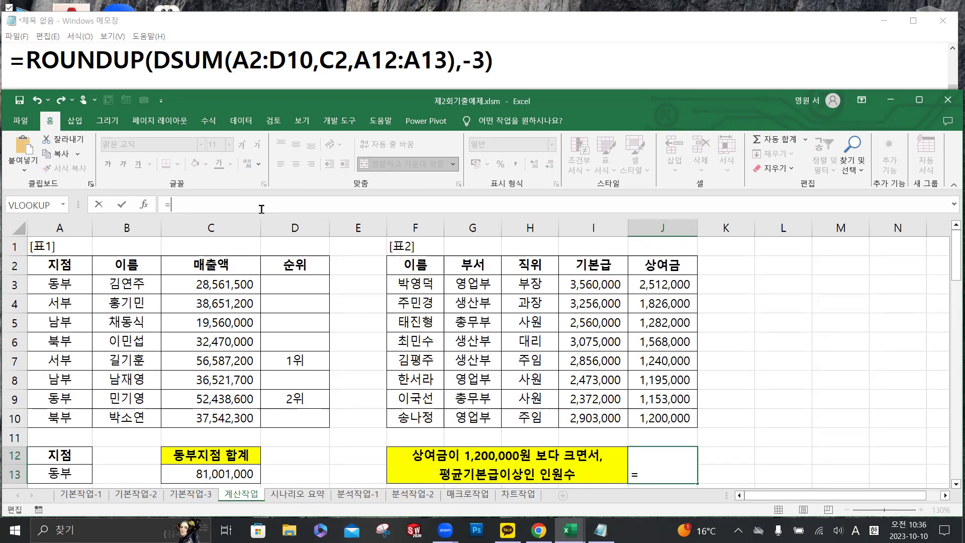
type("cou")
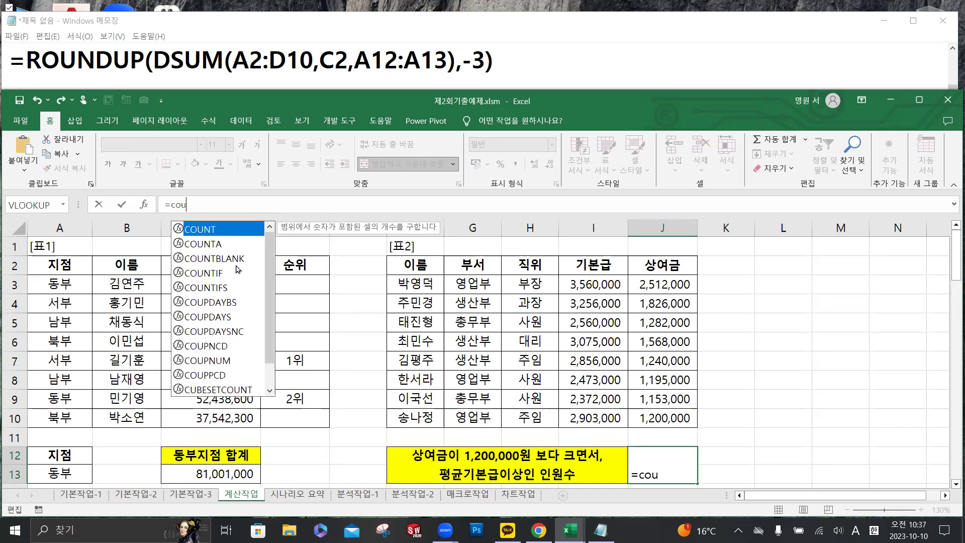
left_click(227, 288)
double_click(227, 289)
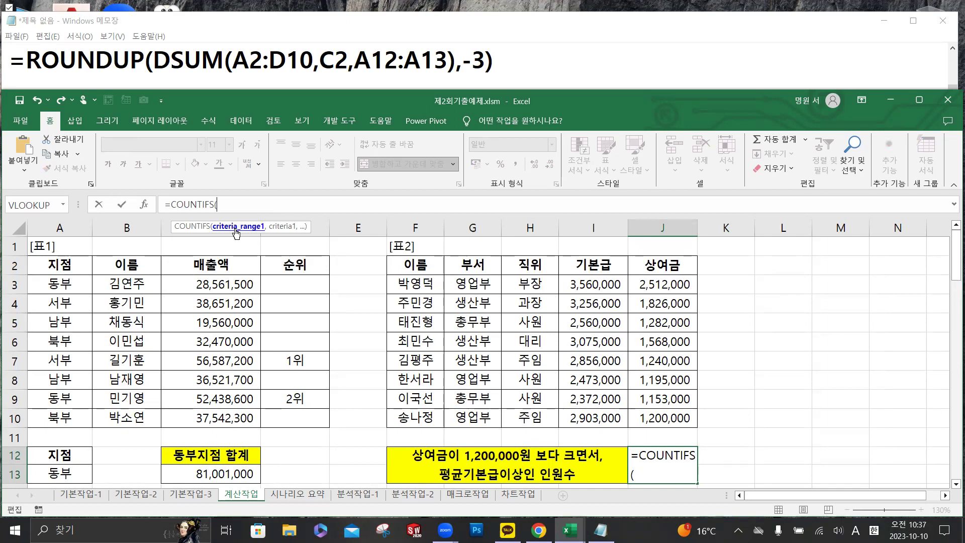
left_click_drag(674, 286, 670, 414)
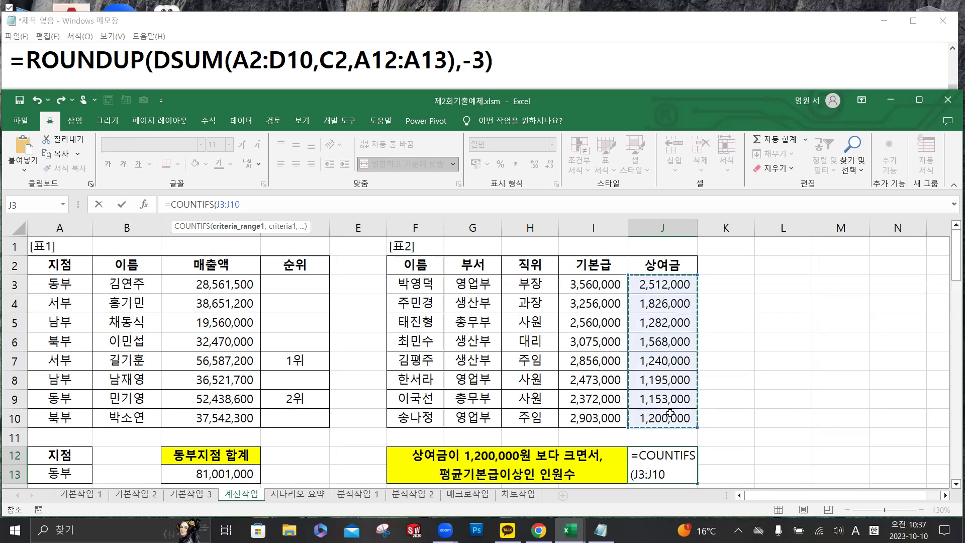
type(",")
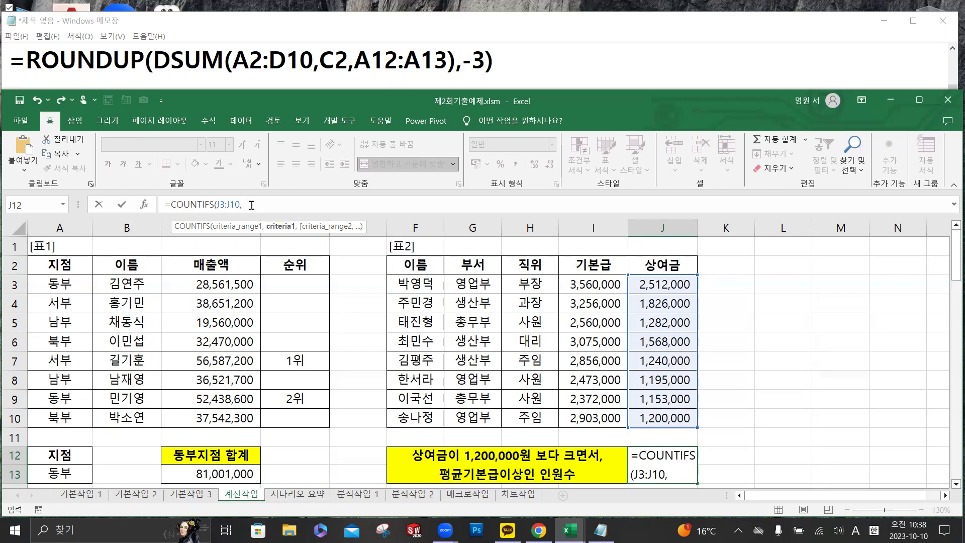
- Copy the partial formula =COUNTIFS(J3:J10, and paste it on a new line in the Notepad notes
left_click_drag(242, 204, 141, 202)
key("ctrl+c")
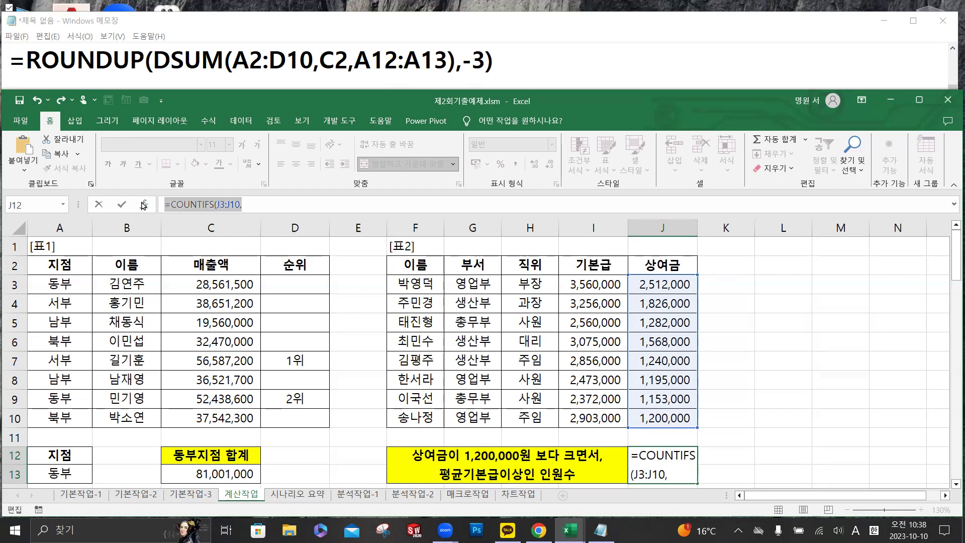
left_click(509, 70)
key("Return")
scroll(512, 65, "down", 1)
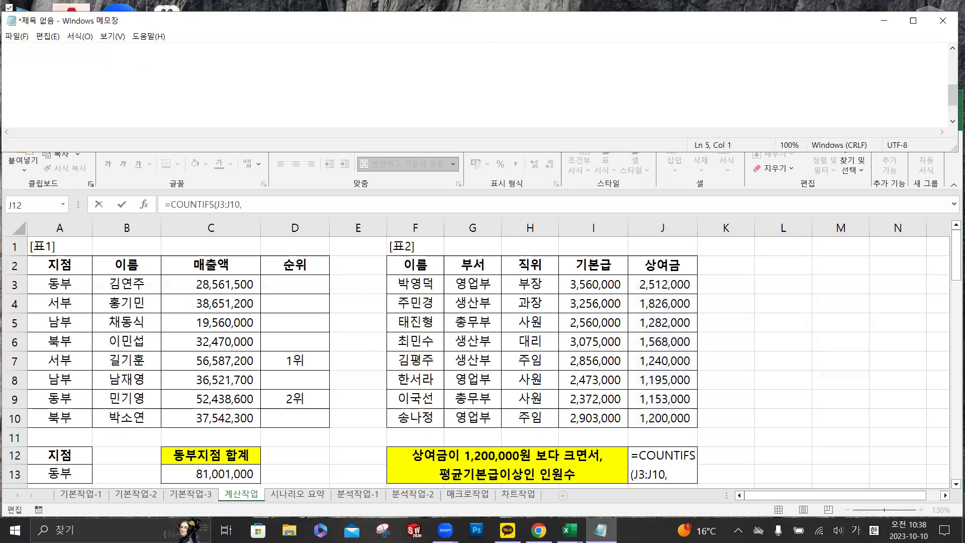
key("ctrl+v")
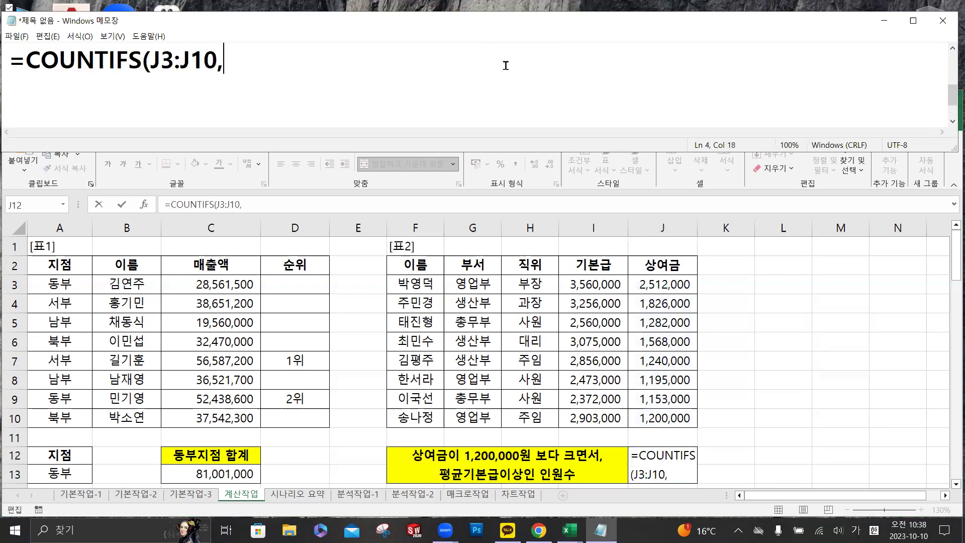
- Add the quoted criterion ">1200000" and a trailing comma to the COUNTIFS formula in the notes
type(">1200000")
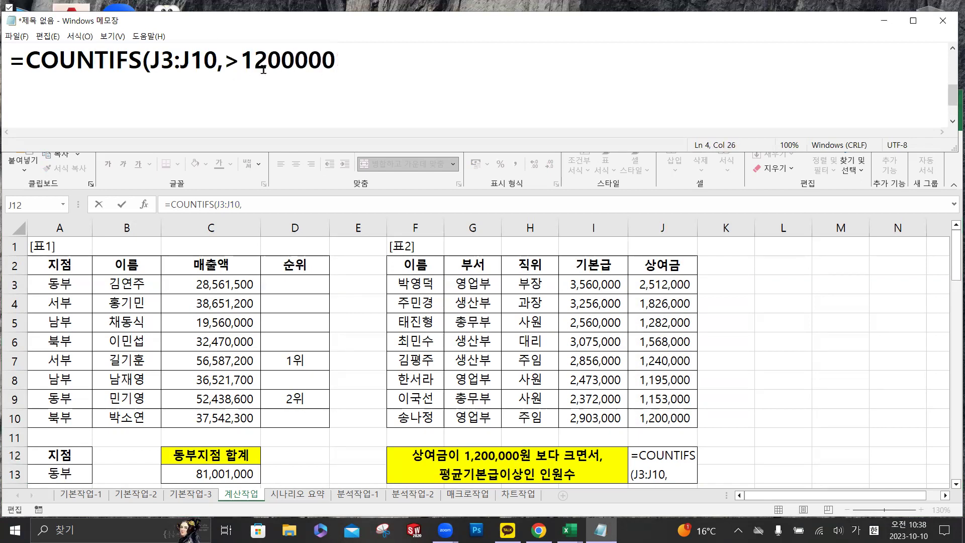
left_click(240, 61)
left_click_drag(242, 61, 330, 65)
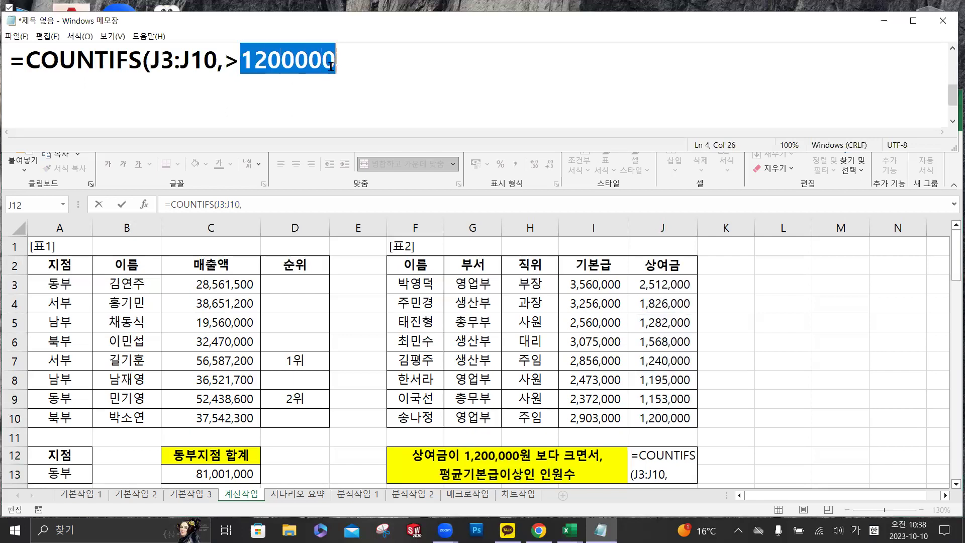
left_click(224, 62)
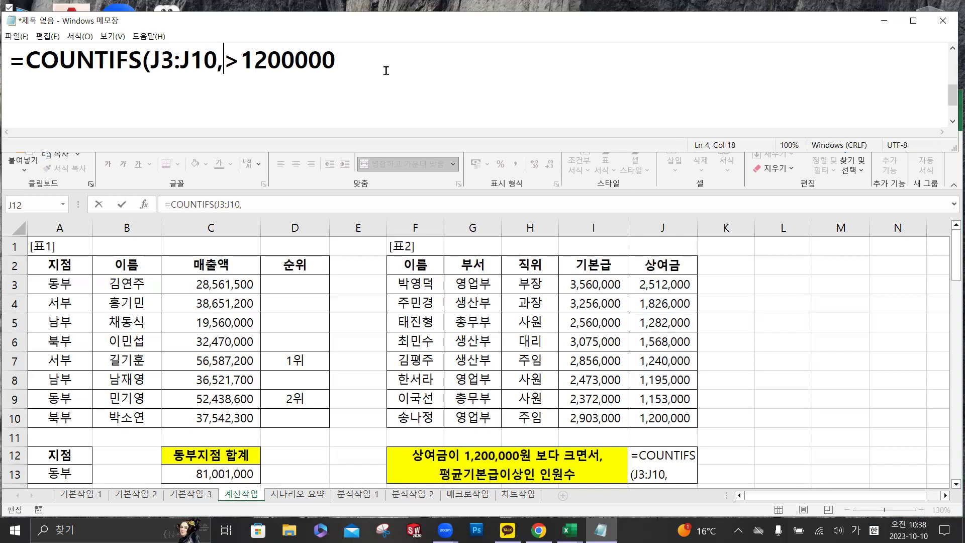
type("\"")
left_click(356, 61)
type("\"")
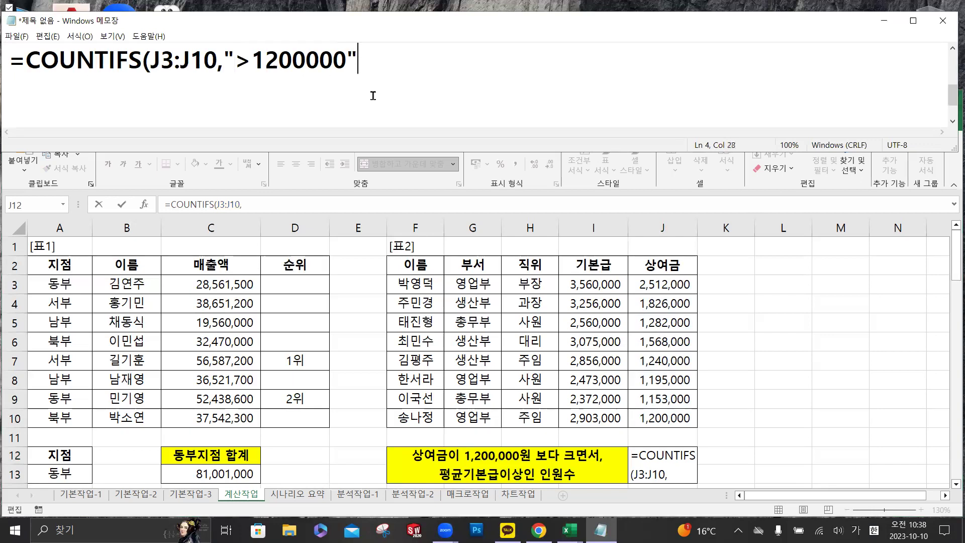
type(",")
- Switch to Excel and continue the J12 formula with the criterion ">1200000" and a reference to I3
left_click(283, 202)
type("\"")
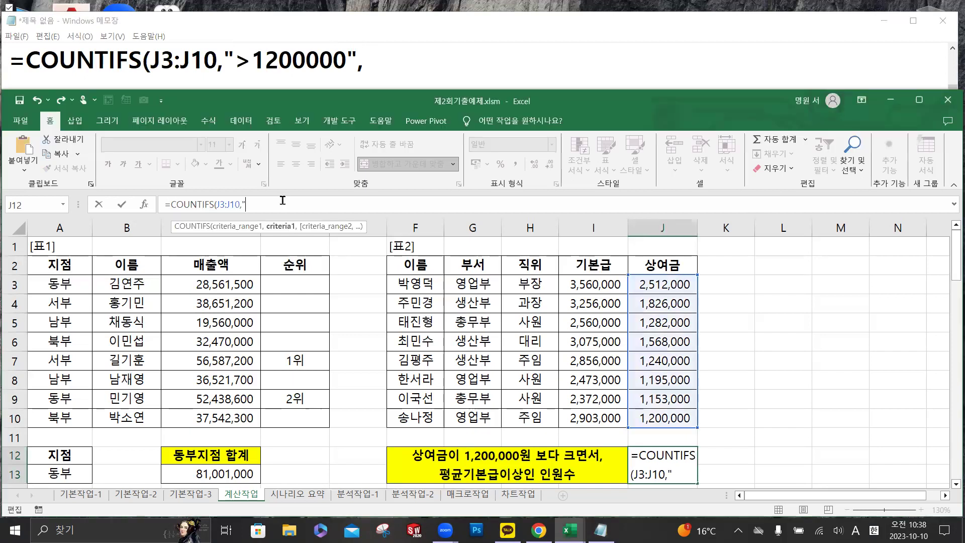
type(">1200000\"")
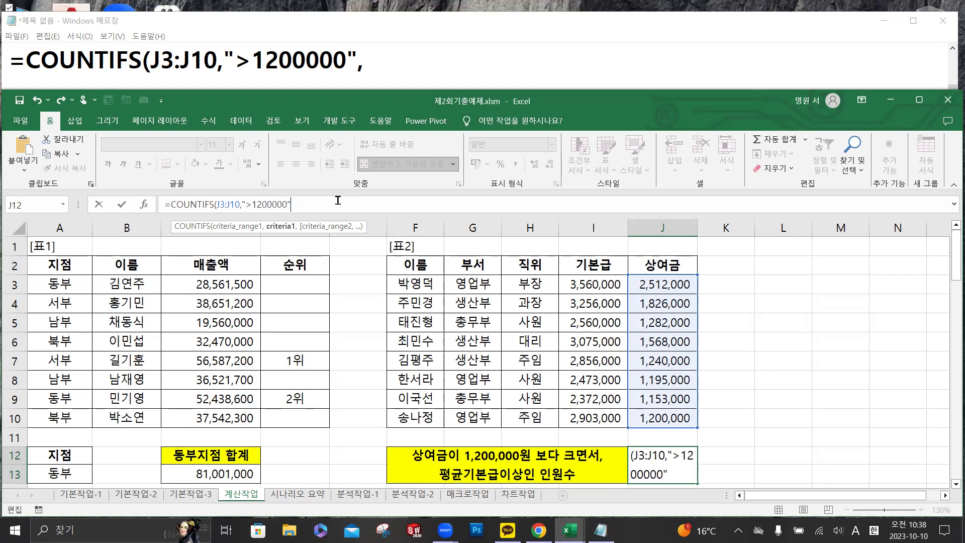
type(",")
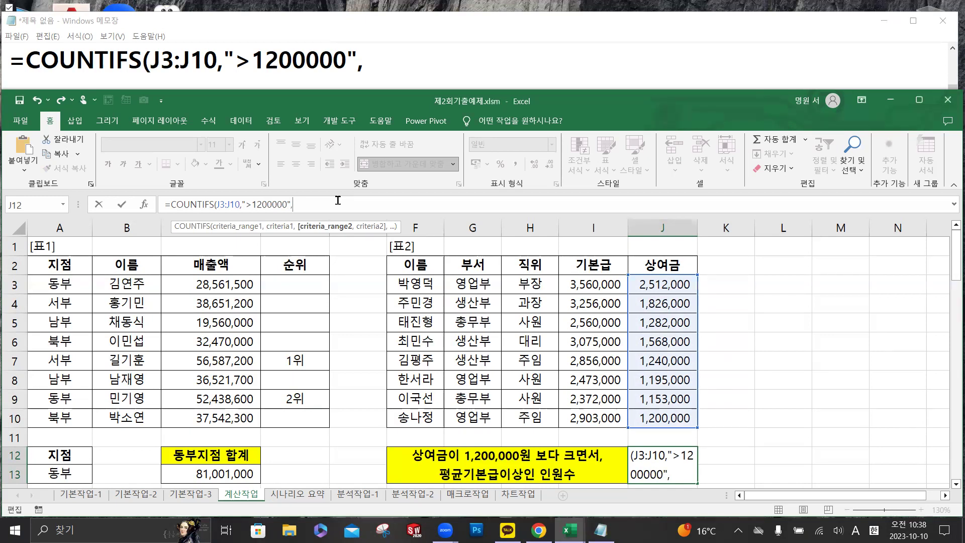
left_click(606, 285)
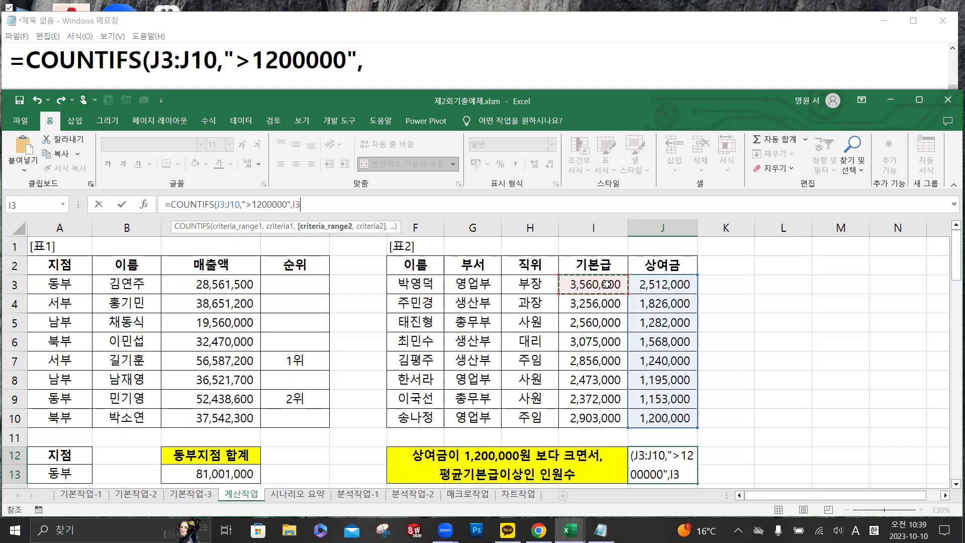
- Switch to Notepad and append I3>= to the COUNTIFS formula, using English input
left_click(406, 62)
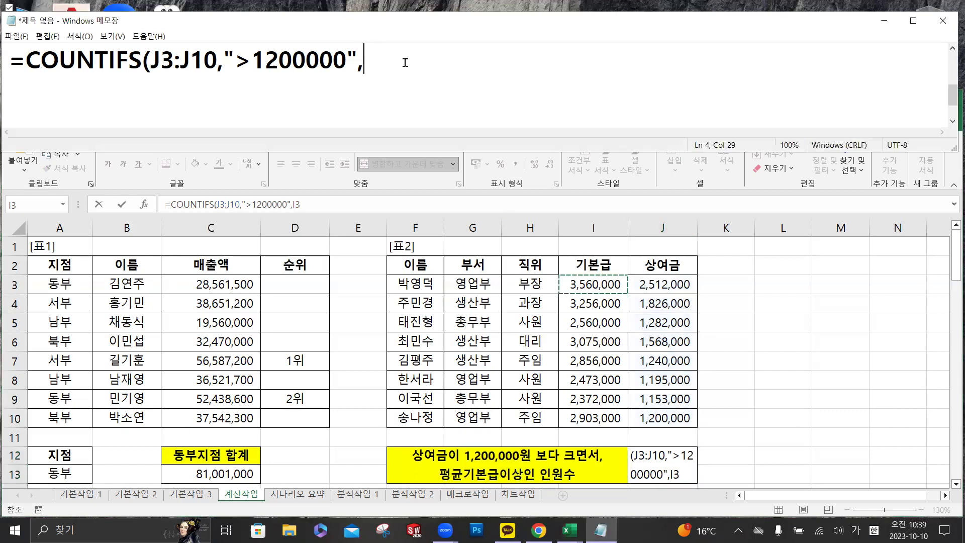
type("ㅑ3")
key("BackSpace")
key("BackSpace")
key("Hangul")
type("I")
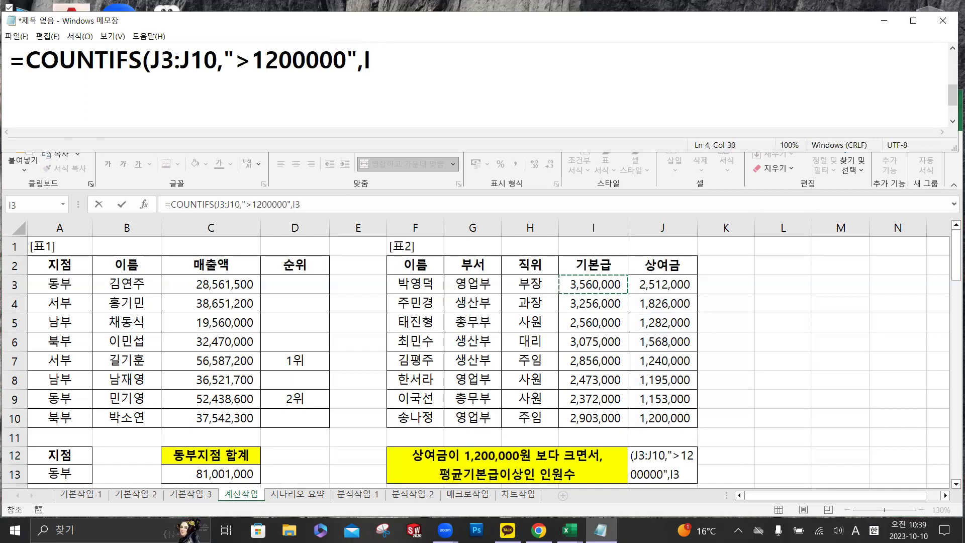
type("3>=")
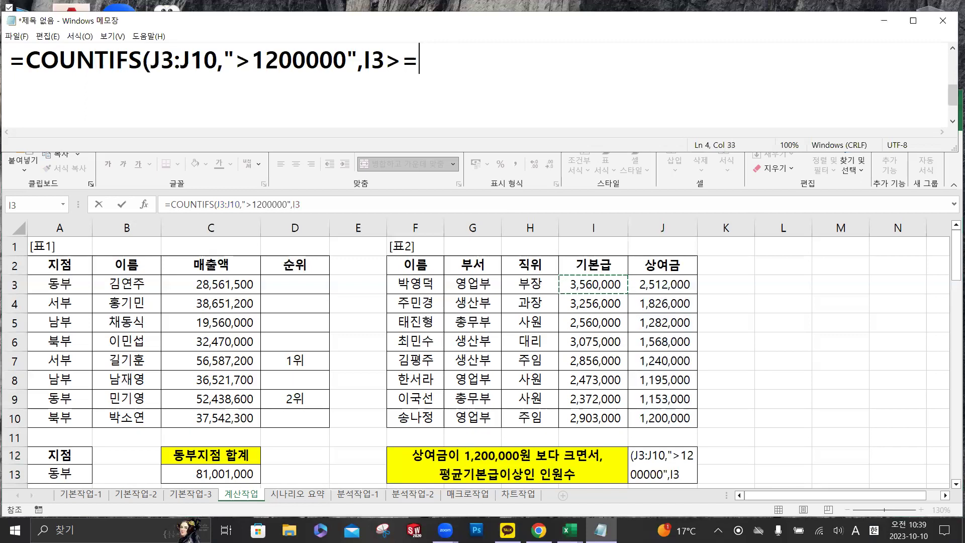
- Append average(I3:I10) and the closing parenthesis of COUNTIFS to the formula in the notes
type("a")
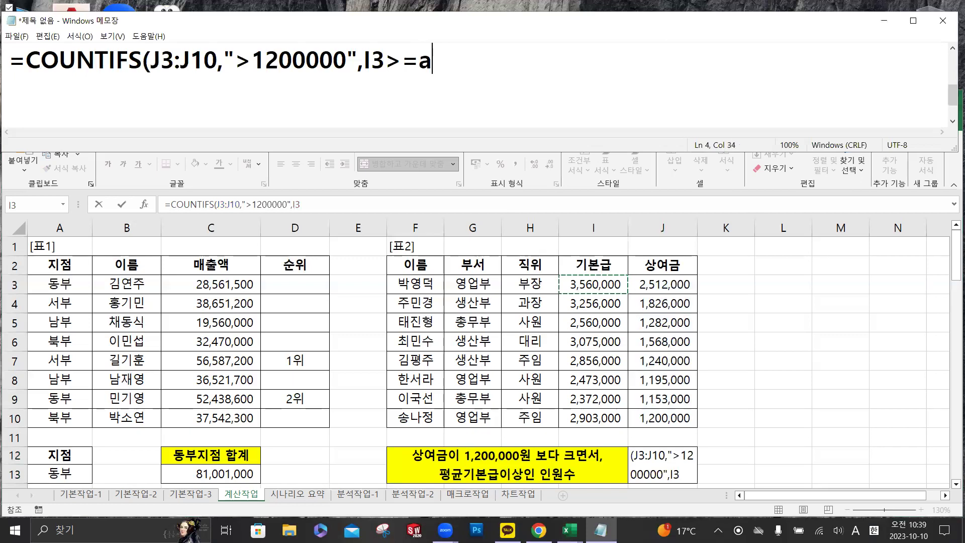
type("ver")
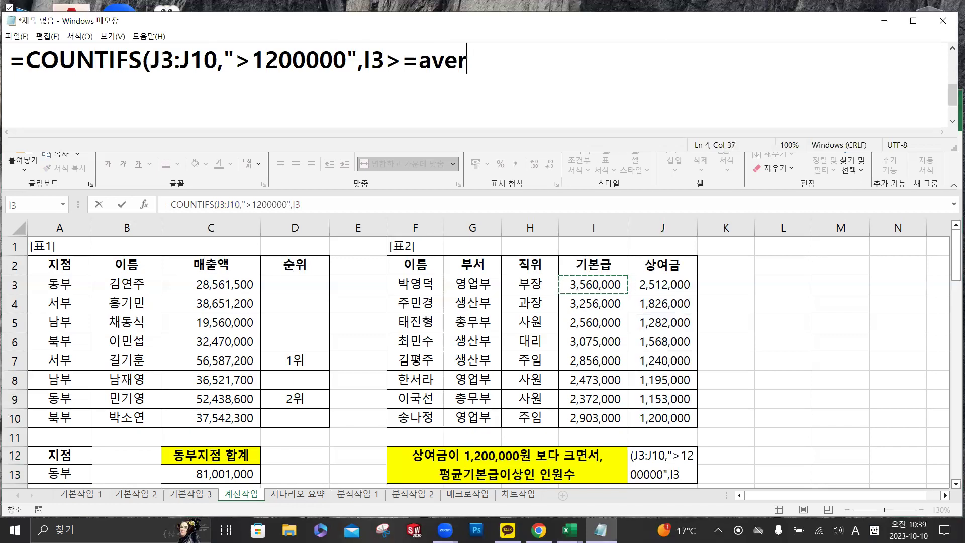
type("age(")
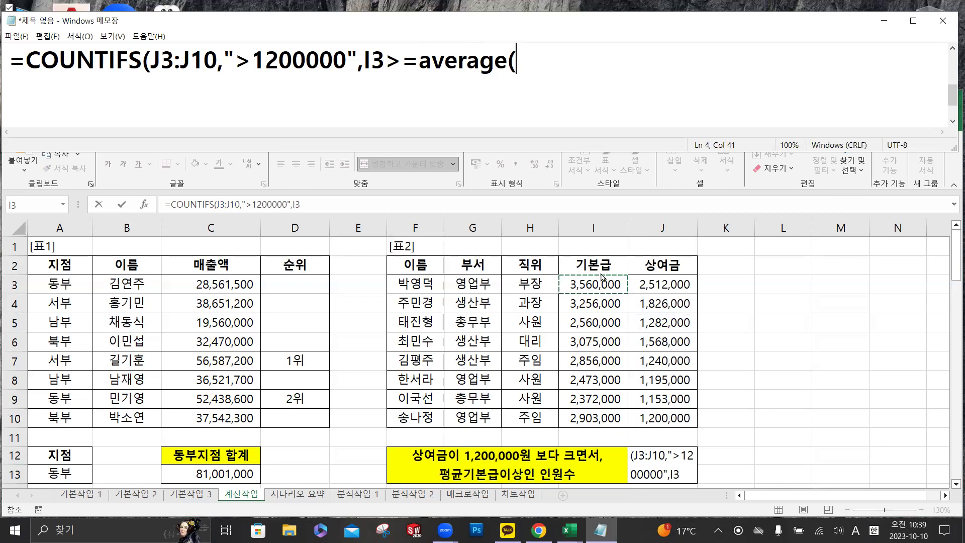
type("I3:I10")
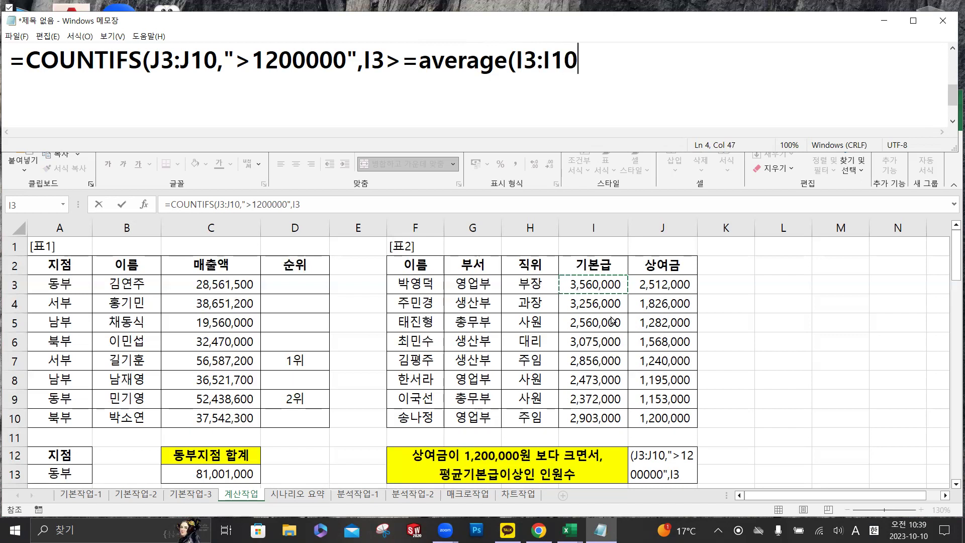
type(")")
type(")")
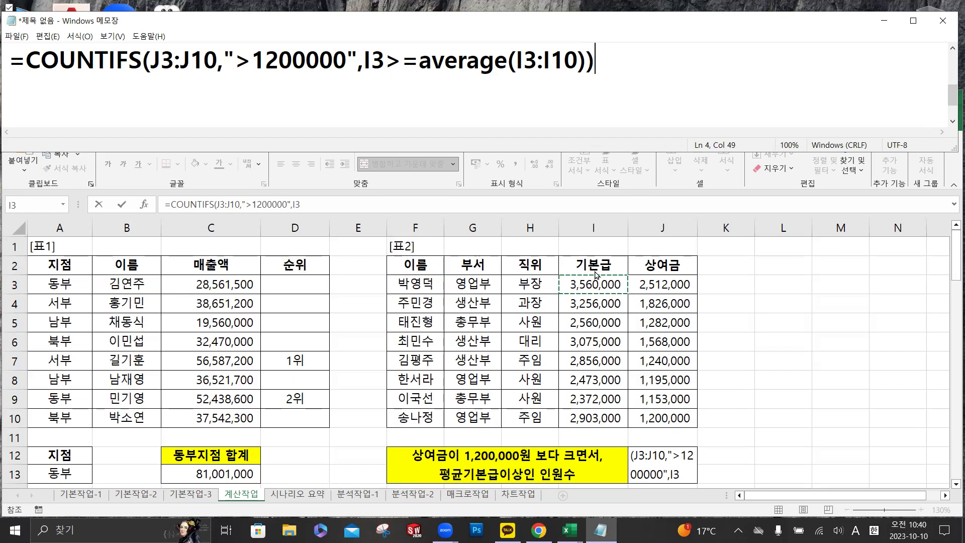
- Remove the I3 reference in front of the >= operator in the notes' COUNTIFS formula
left_click(605, 287)
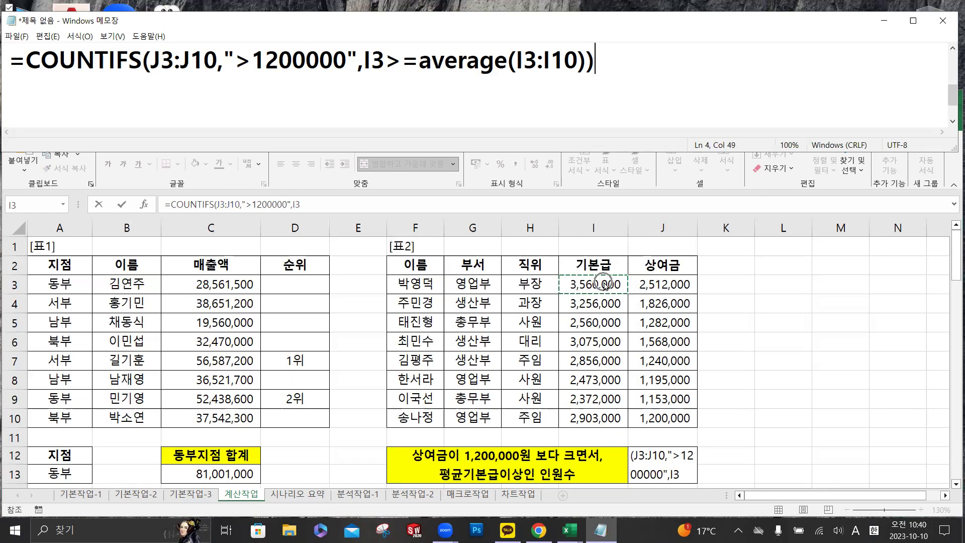
left_click(385, 65)
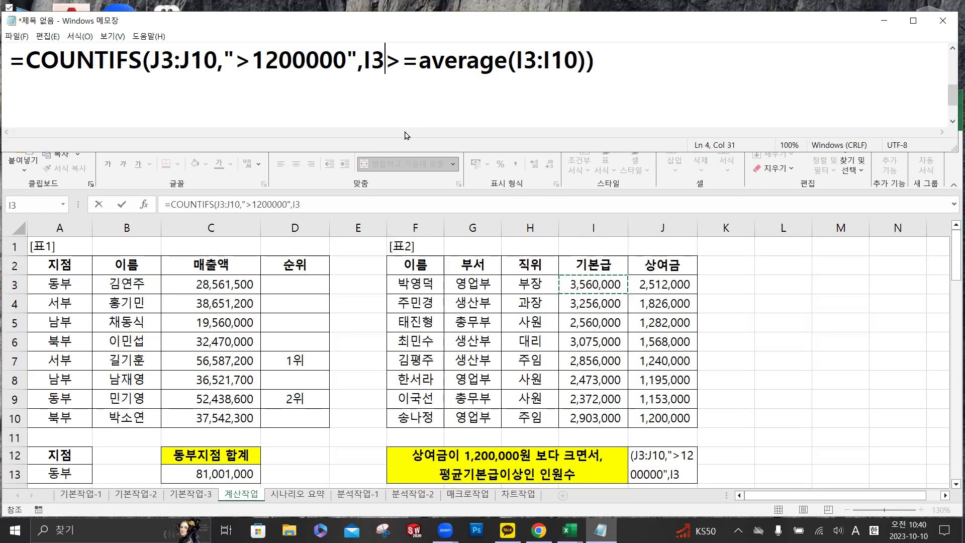
key("BackSpace")
key("BackSpace")
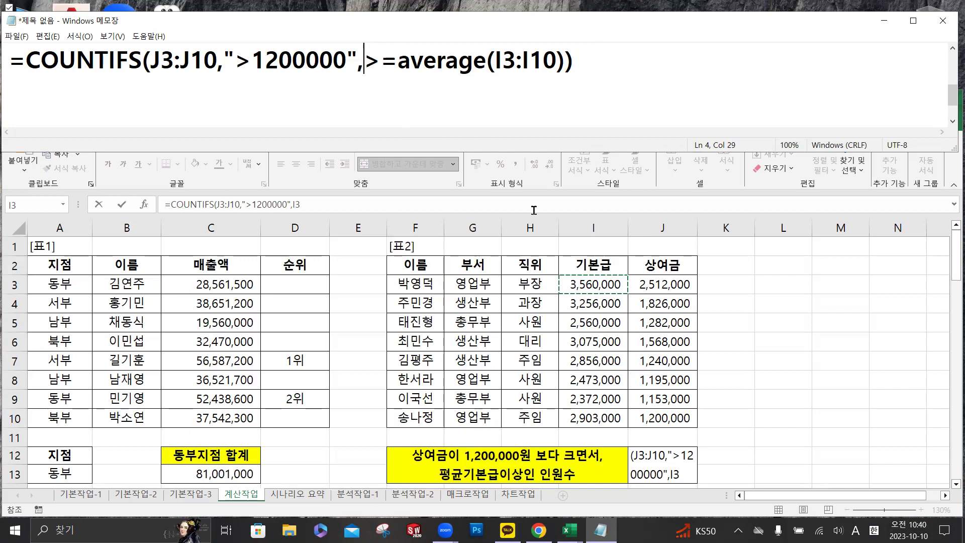
- Examine the average(I3:I10) expression and the quoted > operator of the first criterion in the notes' formula
left_click_drag(398, 61, 566, 63)
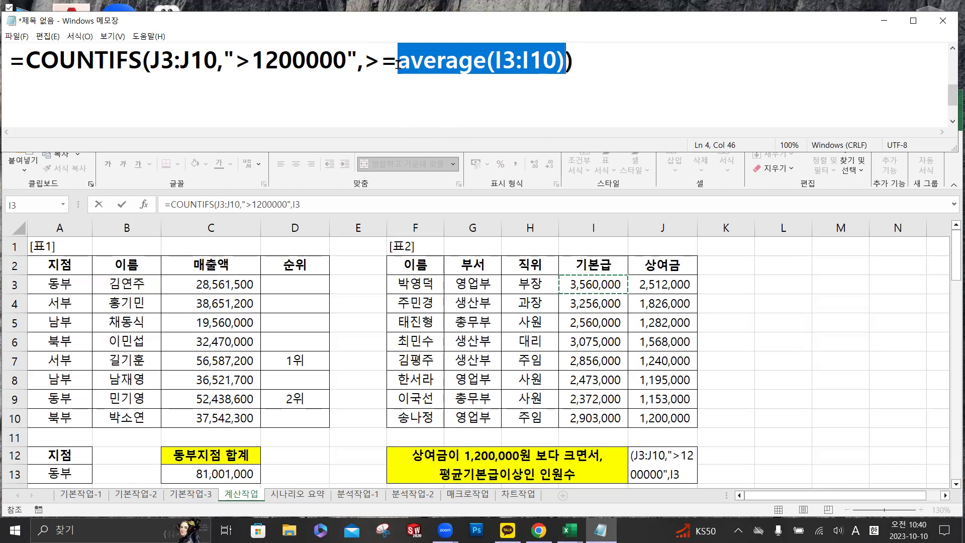
double_click(241, 61)
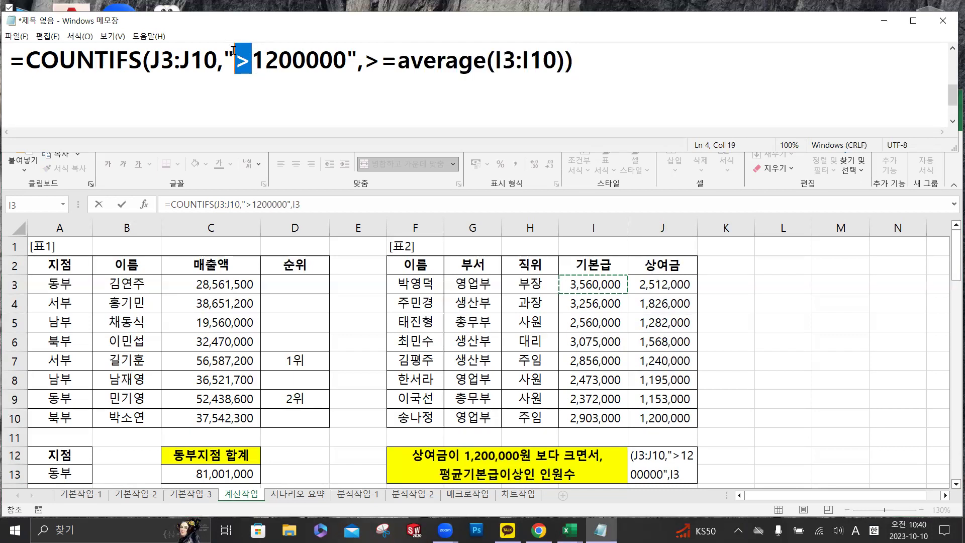
double_click(241, 62)
double_click(229, 61)
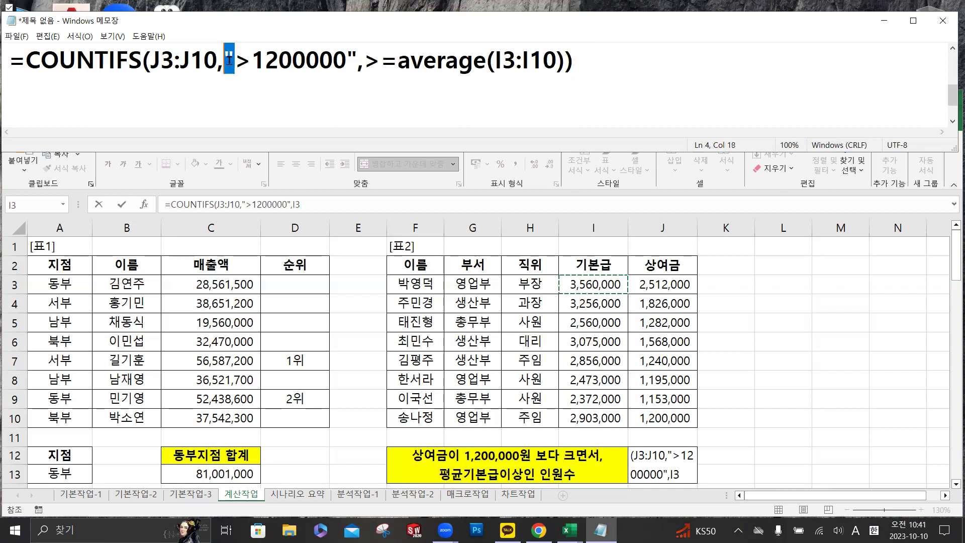
- Insert an opening quotation mark before the >= operator in the notes' COUNTIFS formula
double_click(347, 56)
left_click(366, 61)
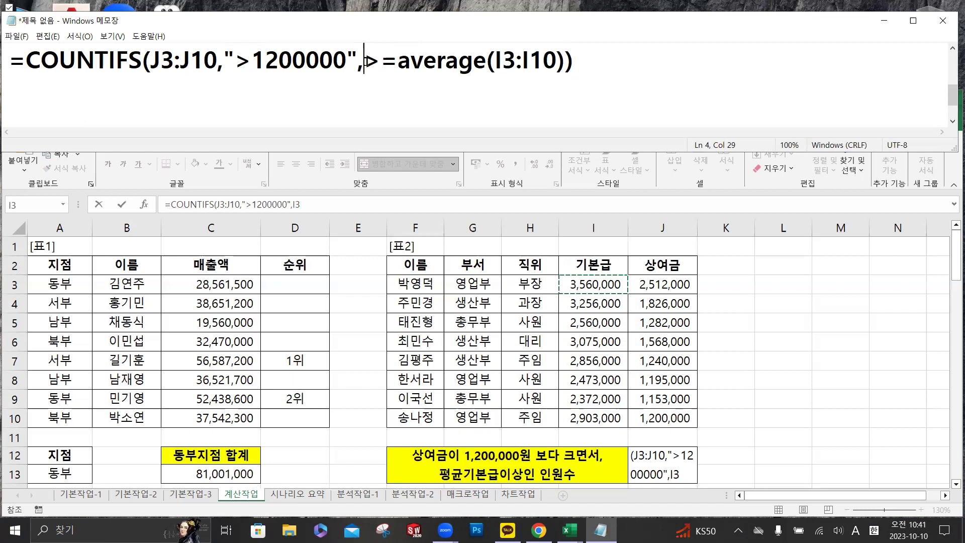
type("\"")
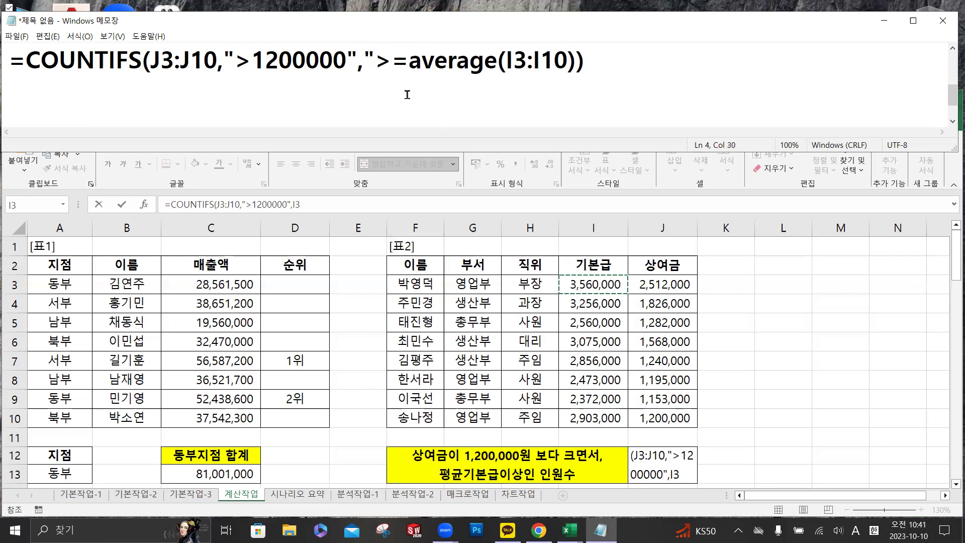
left_click(578, 63)
type("\"")
left_click_drag(409, 61, 571, 63)
left_click(587, 61)
key("BackSpace")
- Close the quotation after the >= operator and join it to average(I3:I10) with & in the notes' formula
left_click(409, 63)
type("\"")
mouse_move(376, 63)
left_mouse_down()
mouse_move(417, 62)
mouse_move(367, 60)
left_mouse_up()
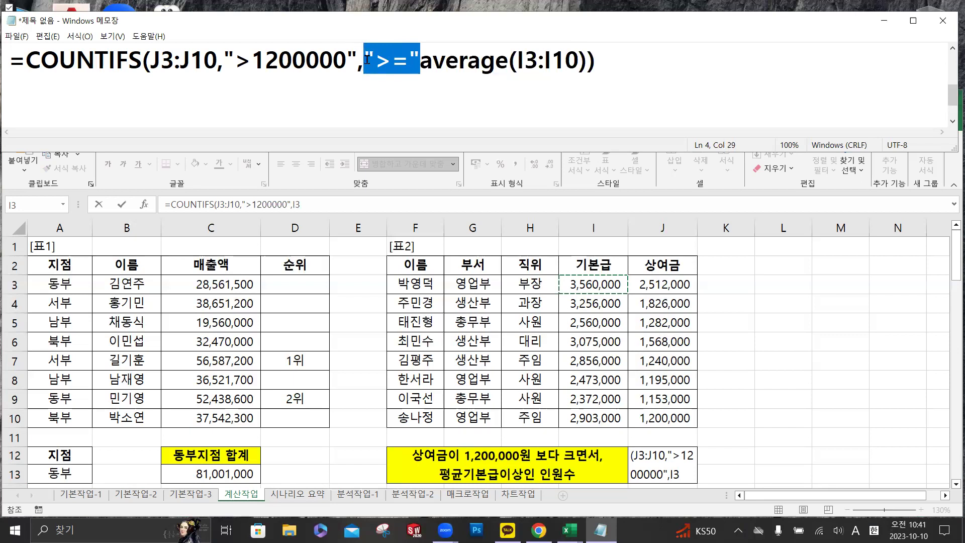
left_click_drag(421, 61, 587, 63)
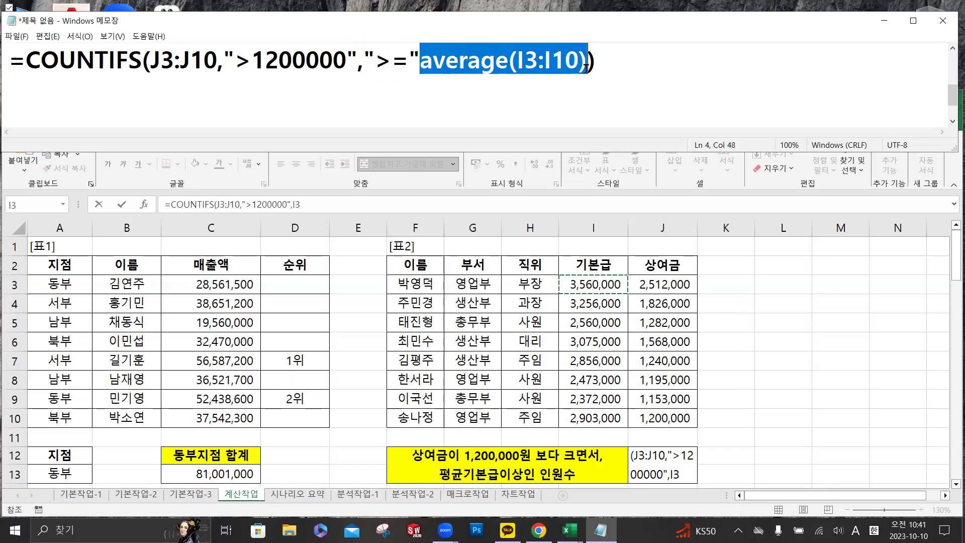
left_click(419, 59)
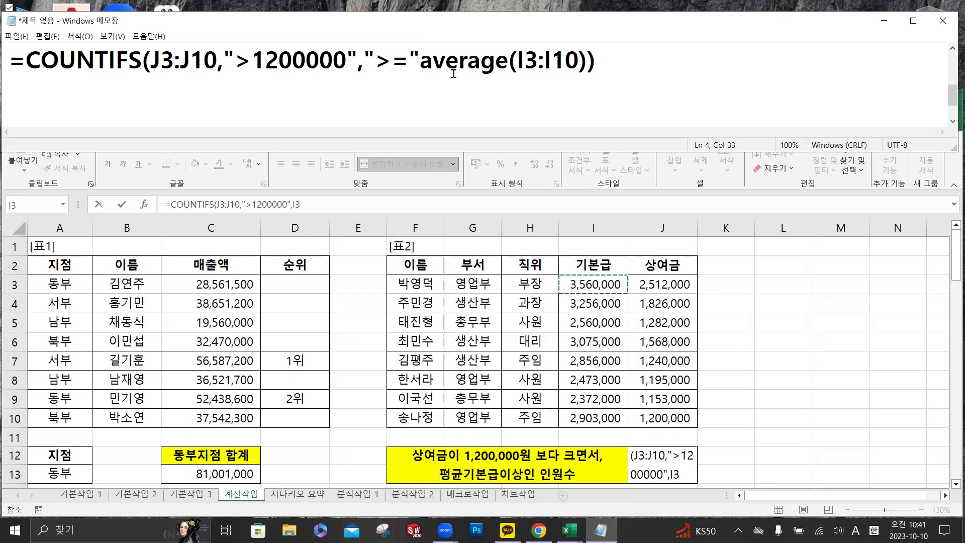
type("&")
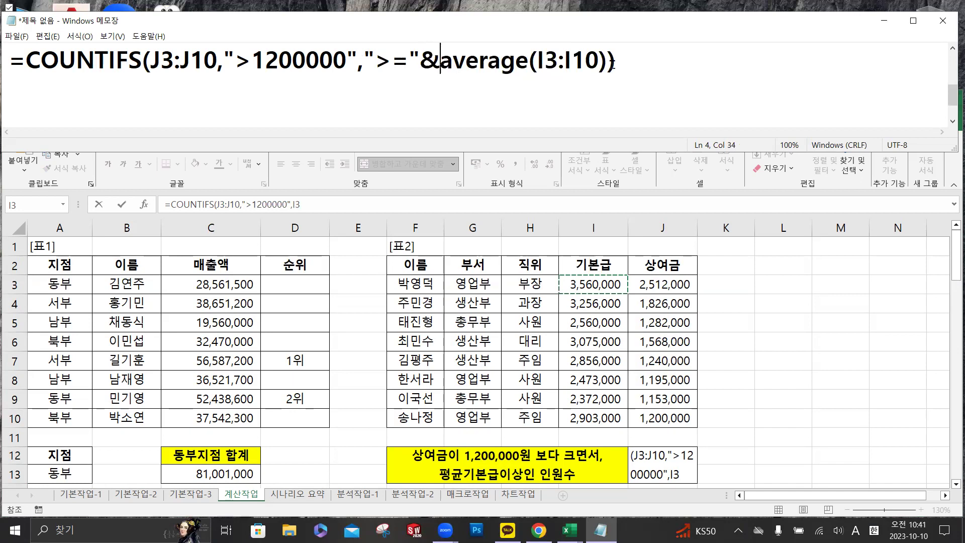
left_click_drag(616, 63, 129, 68)
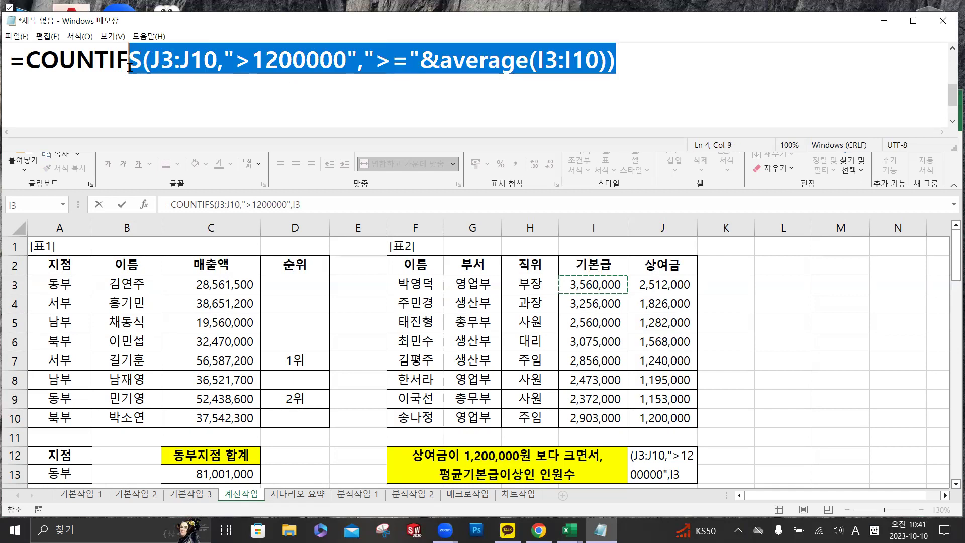
- Switch to Excel and replace the trailing I3 in J12's COUNTIFS formula with the quoted operator ">=" followed by &
left_click(319, 206)
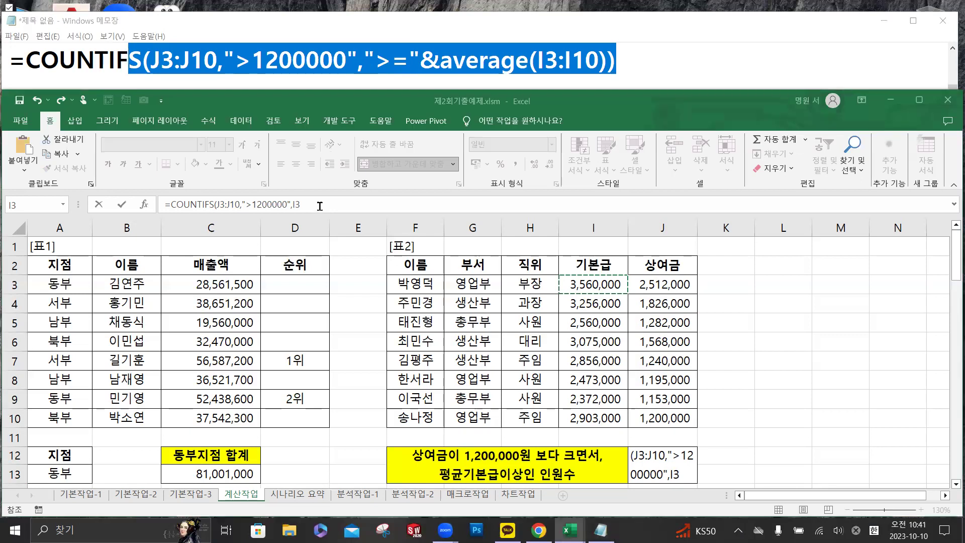
key("BackSpace")
key("BackSpace")
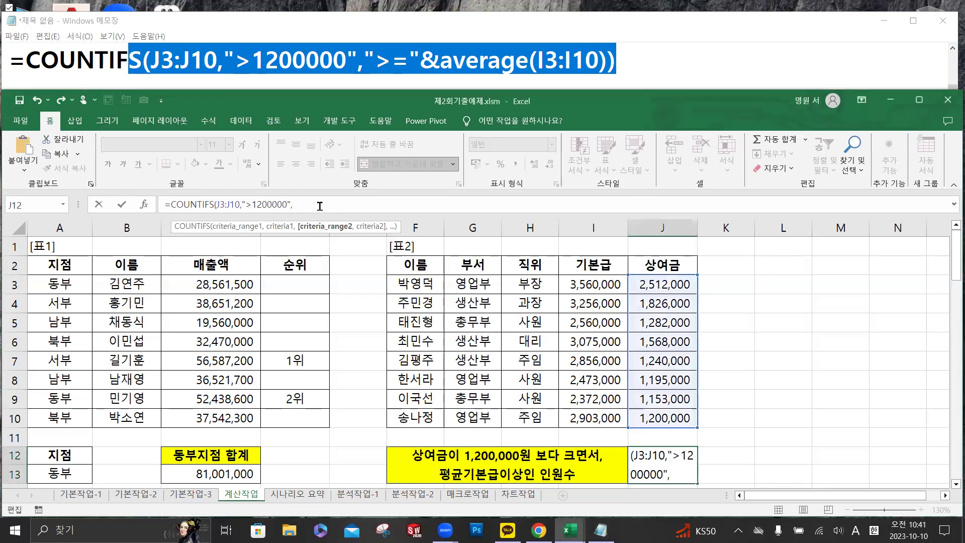
type(">=")
left_click(295, 204)
type("\"&")
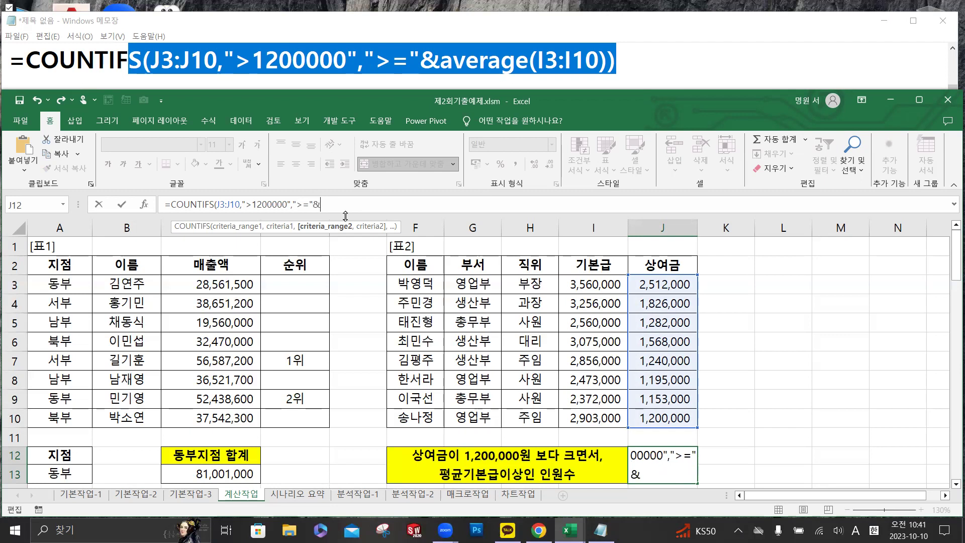
- Append AVERAGE(I3:I10) and the closing parenthesis of COUNTIFS to J12's formula, and try to enter it
type("av")
key("Tab")
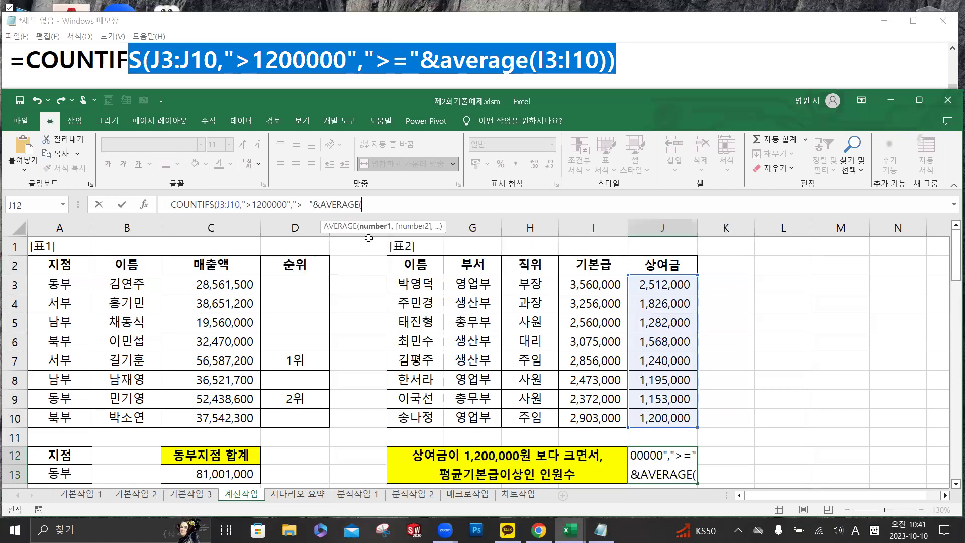
left_click_drag(598, 290, 605, 415)
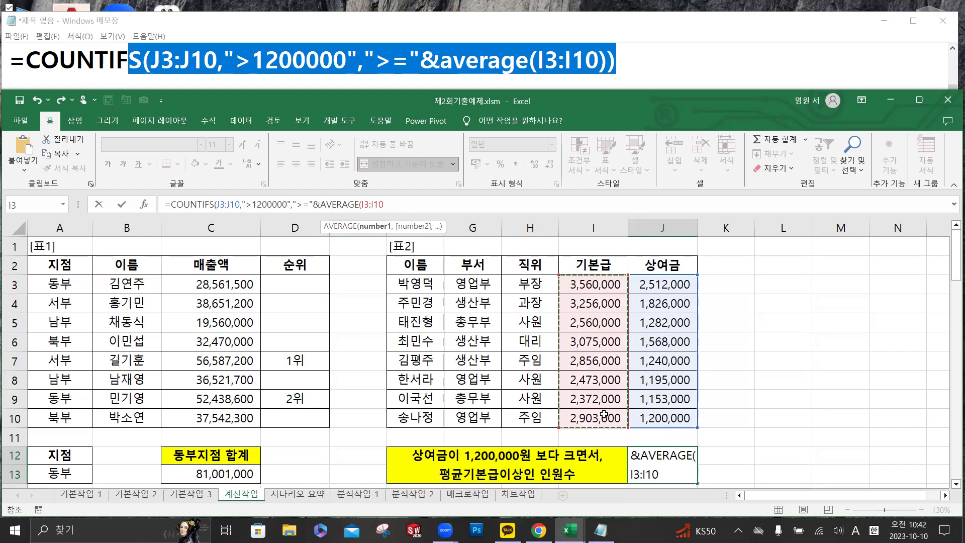
type(")")
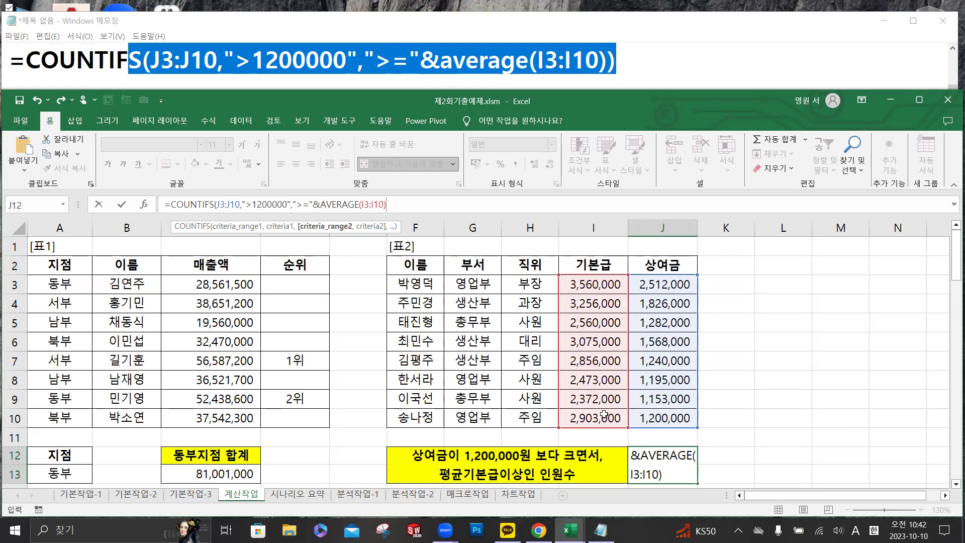
type(")")
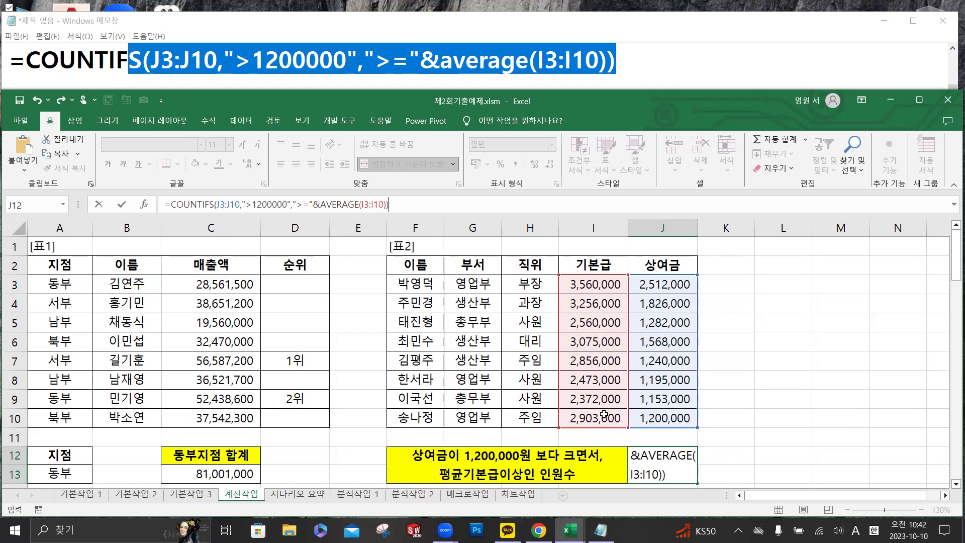
left_click(402, 206)
left_click(122, 206)
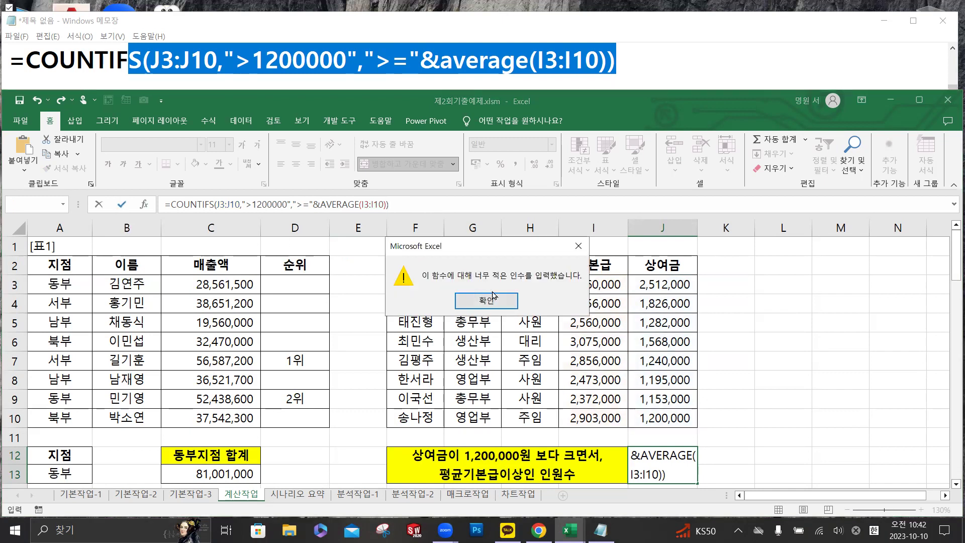
left_click(492, 296)
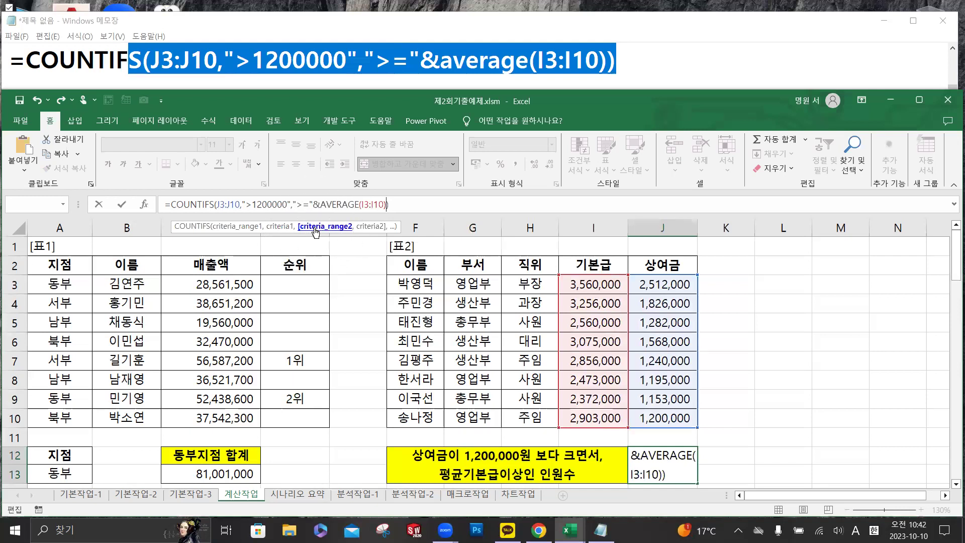
- Switch to Notepad and insert I3:I13 with a comma as the second criteria range before ">=" in the COUNTIFS formula
left_click(215, 59)
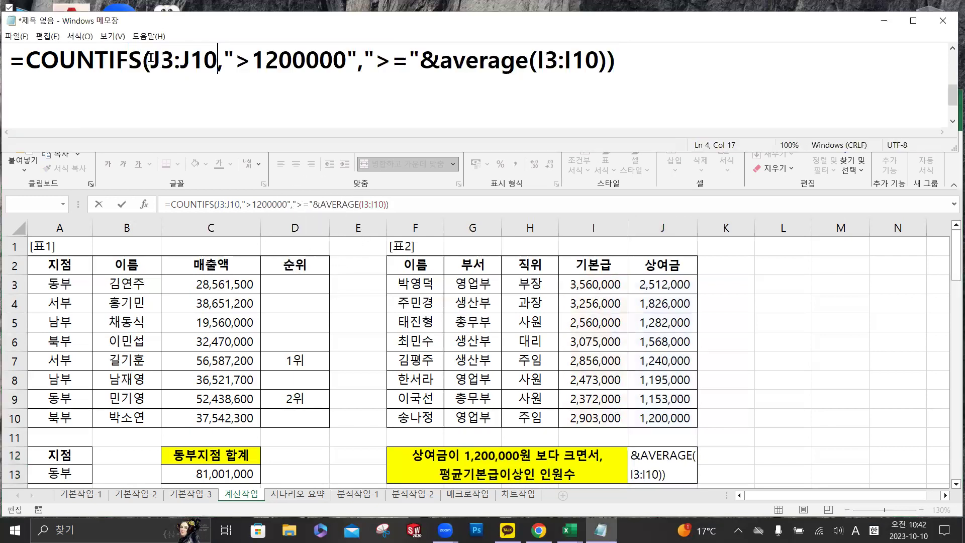
left_click_drag(150, 60, 213, 62)
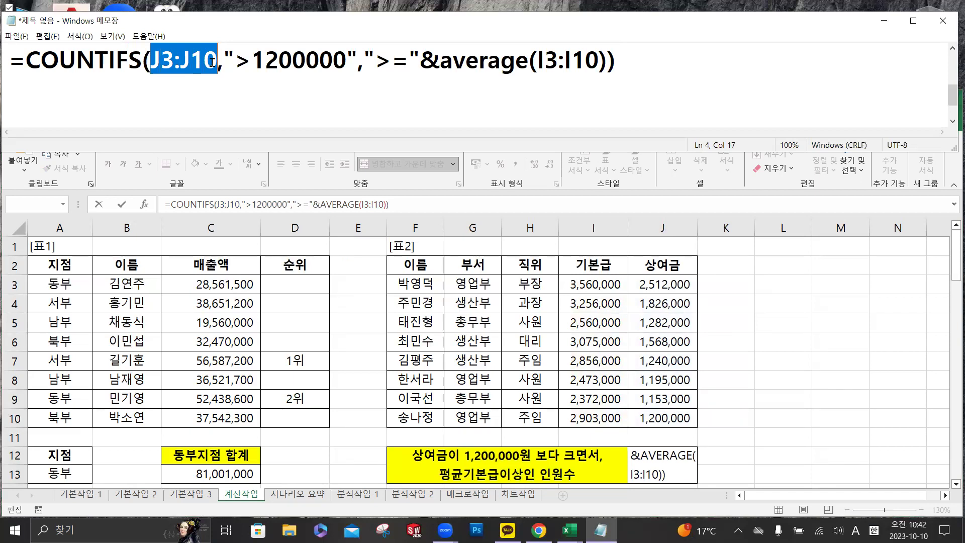
left_click_drag(226, 59, 608, 60)
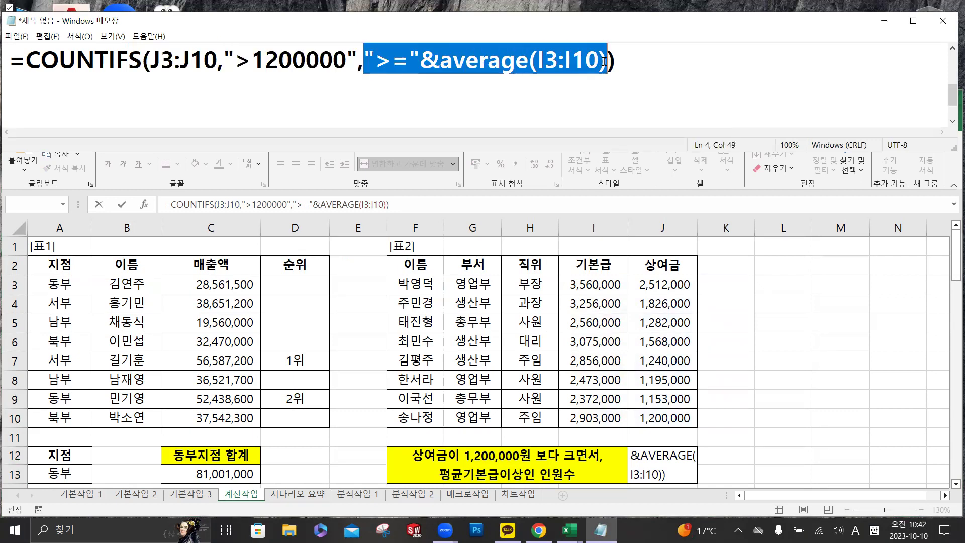
left_click(367, 59)
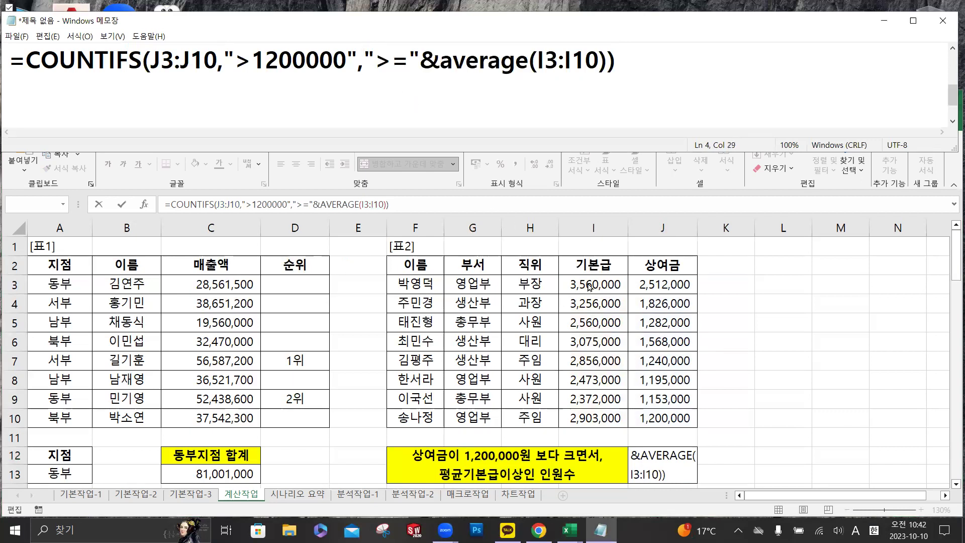
type("I")
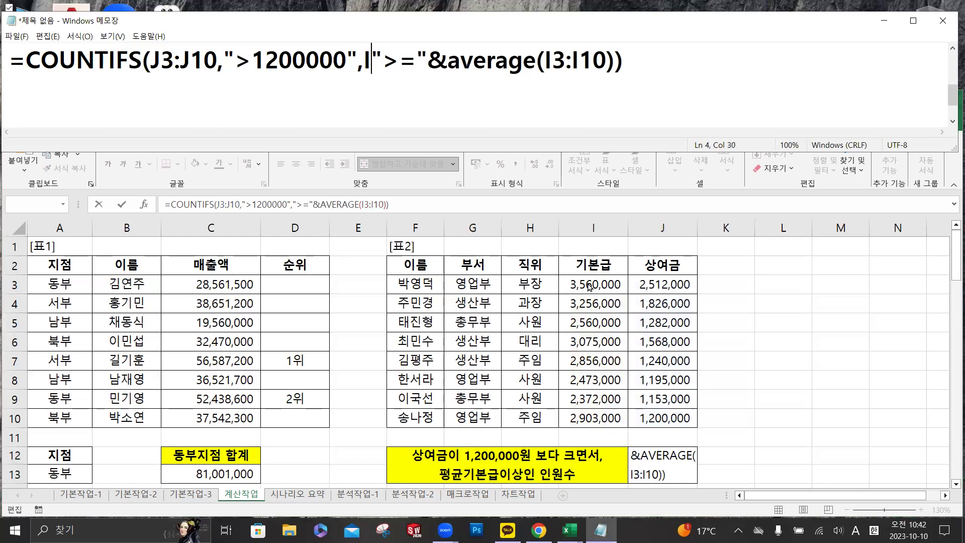
type("3:I")
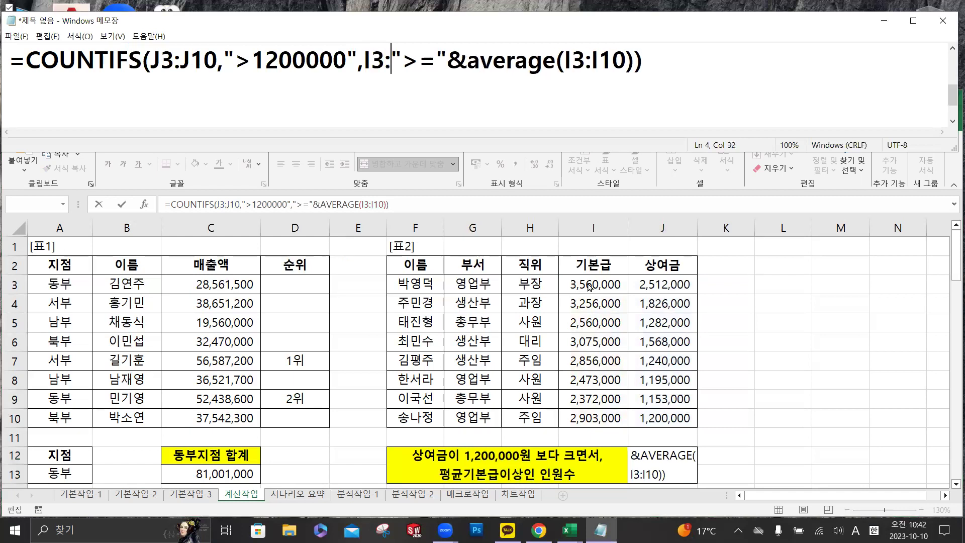
type("13")
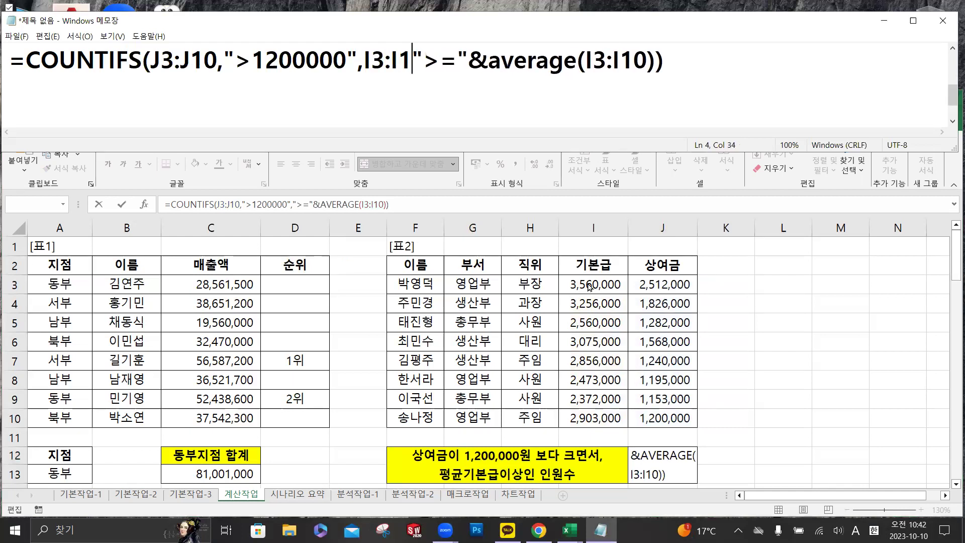
type(",")
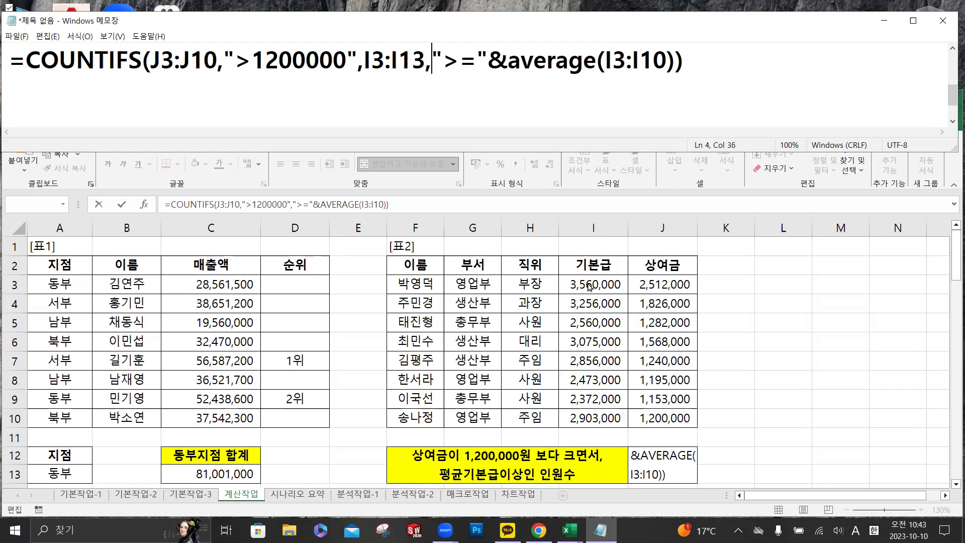
left_click_drag(364, 59, 684, 61)
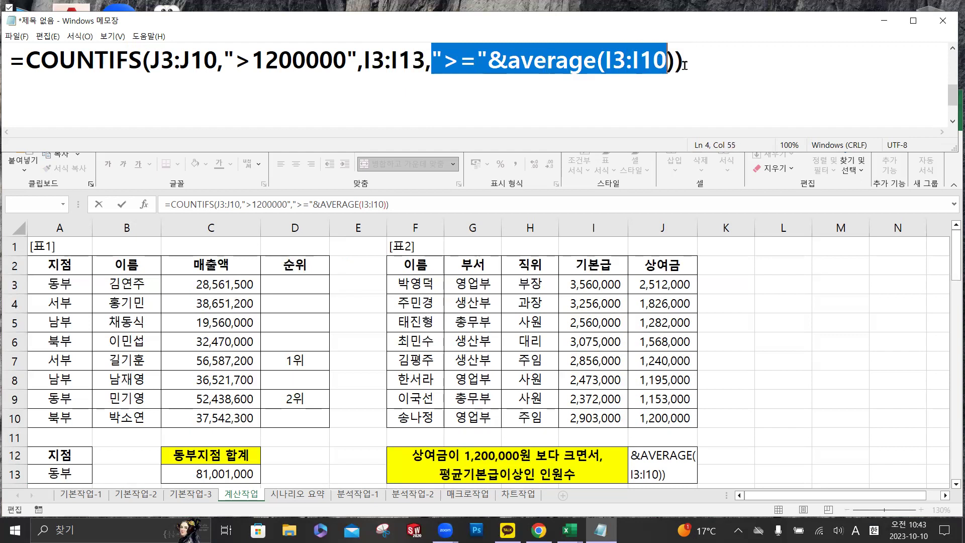
left_click(684, 60)
- Return to Excel, insert I3:I10 as the second criteria range before ">=" in J12's formula, and enter it
left_click(655, 467)
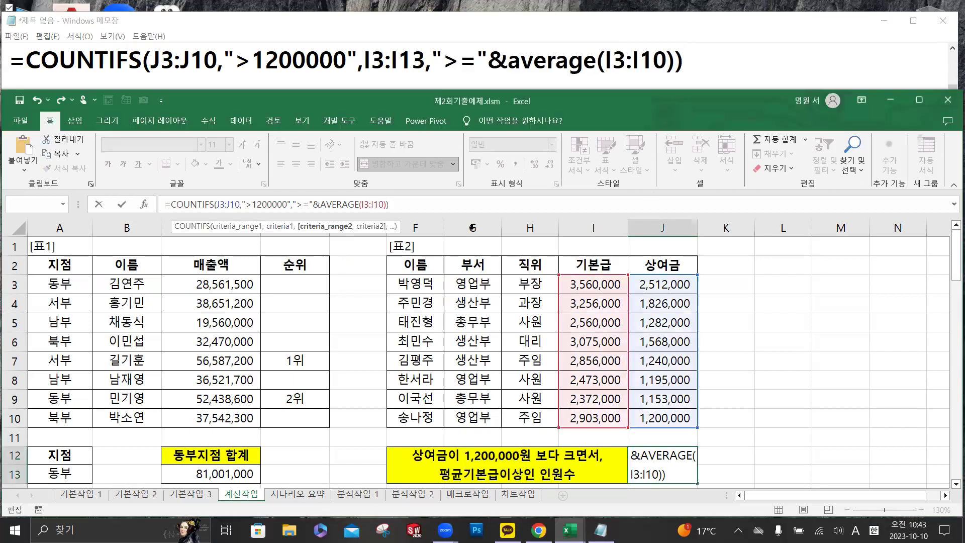
left_click(302, 205)
left_click_drag(605, 283, 615, 418)
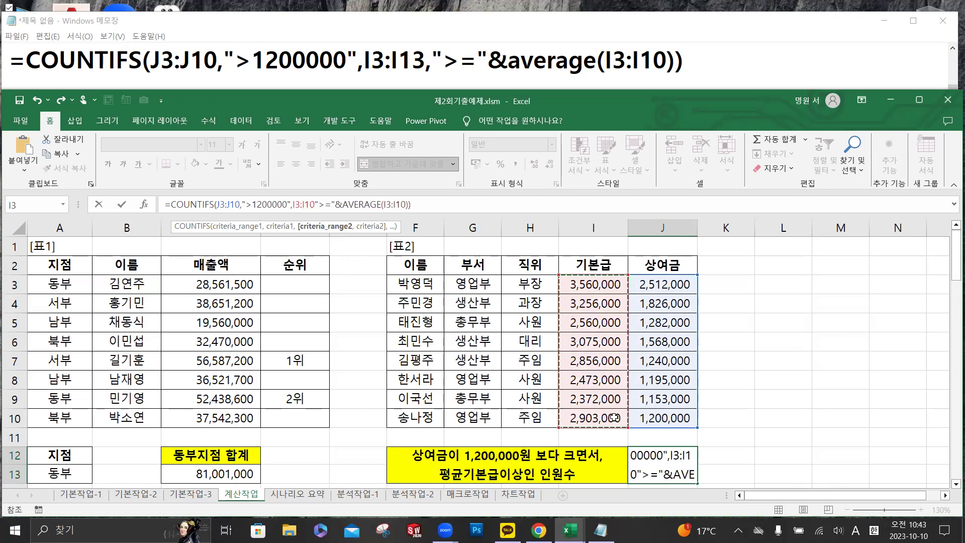
type(",")
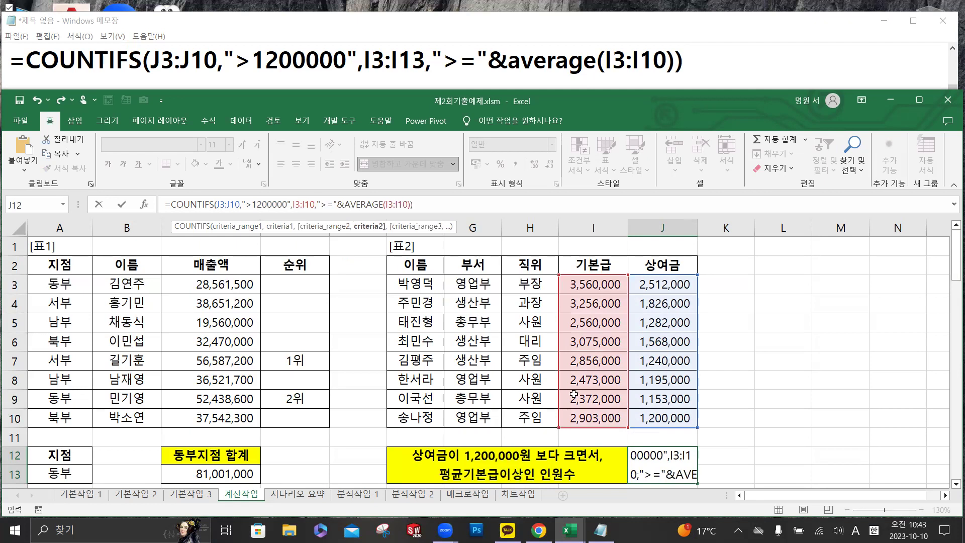
left_click(122, 204)
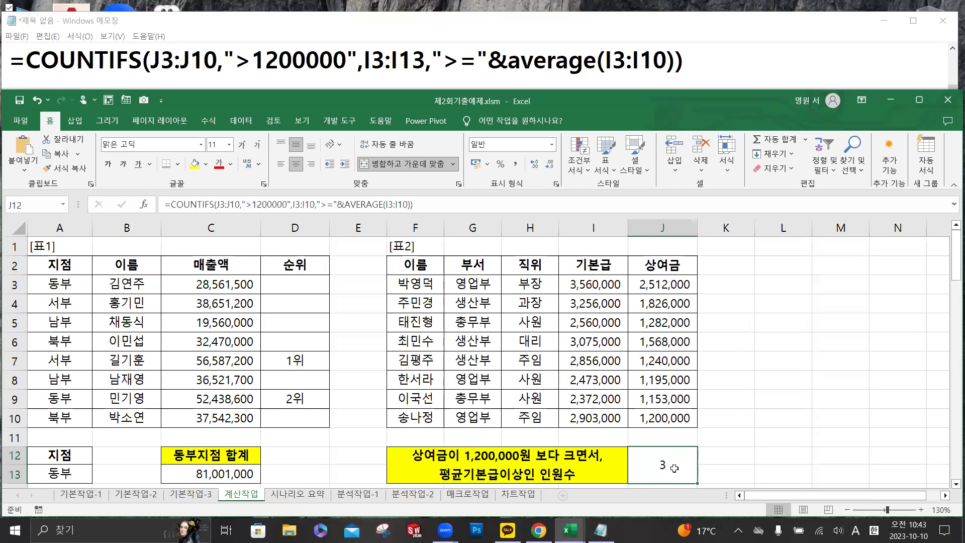
- Clear J12 and start its formula again with COUNTIFS, using J3:J10 as the first criteria range
key("Delete")
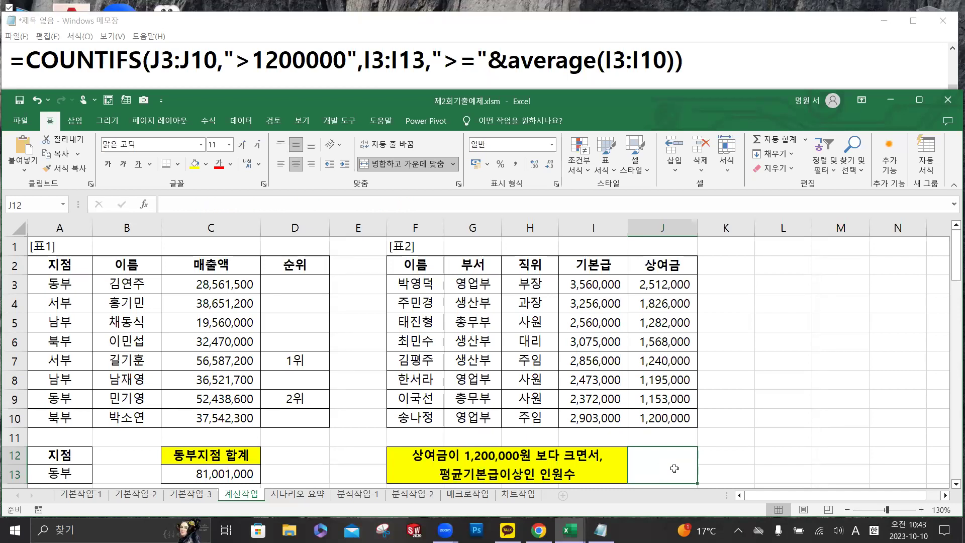
left_click(209, 208)
type("=")
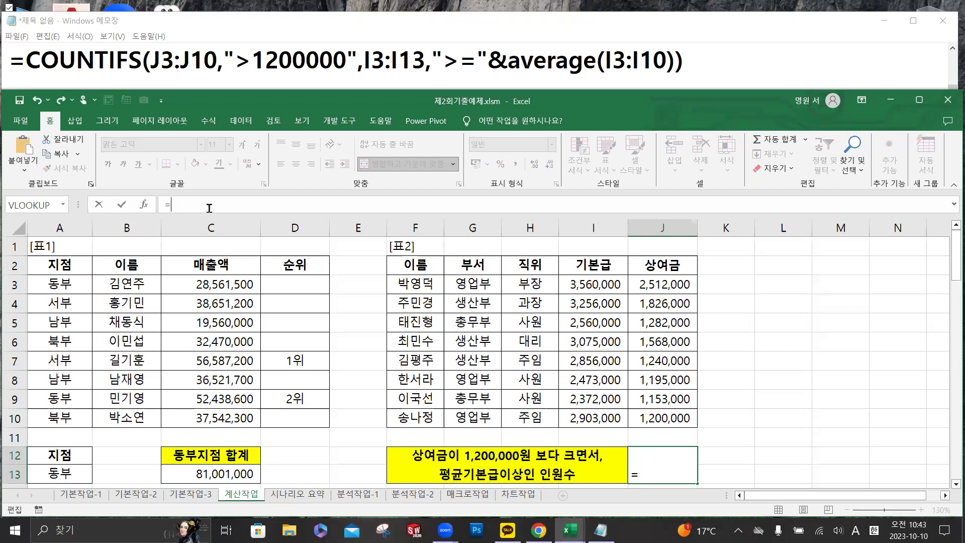
type("coun")
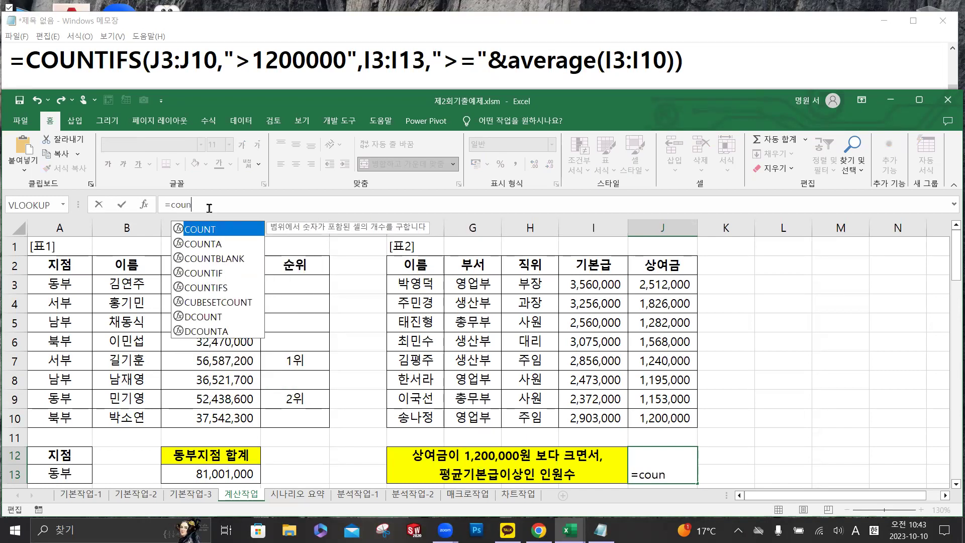
double_click(217, 287)
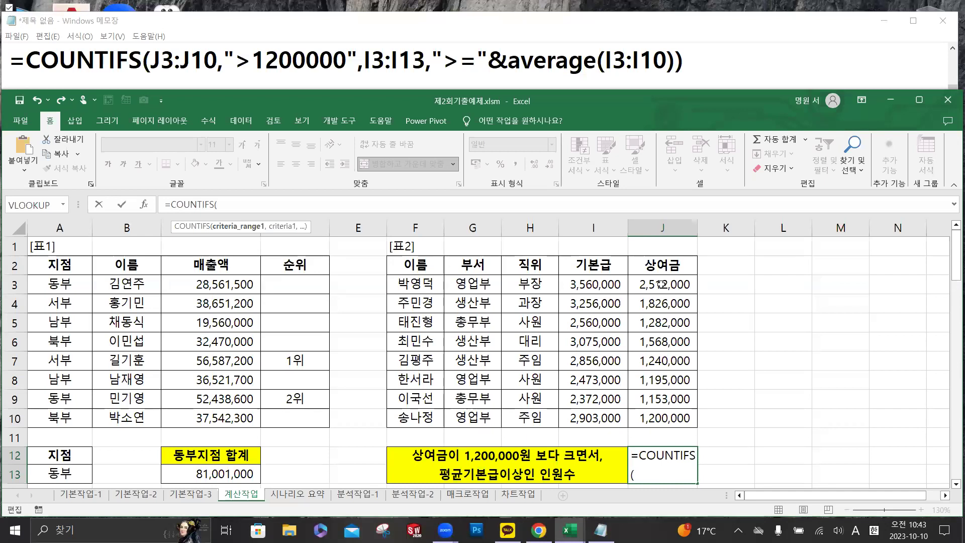
left_click_drag(662, 284, 664, 417)
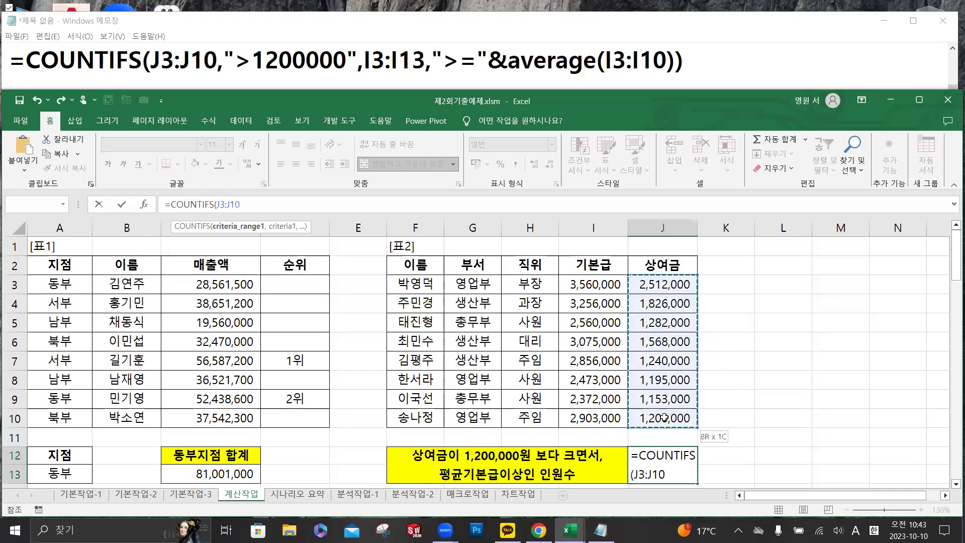
type(",")
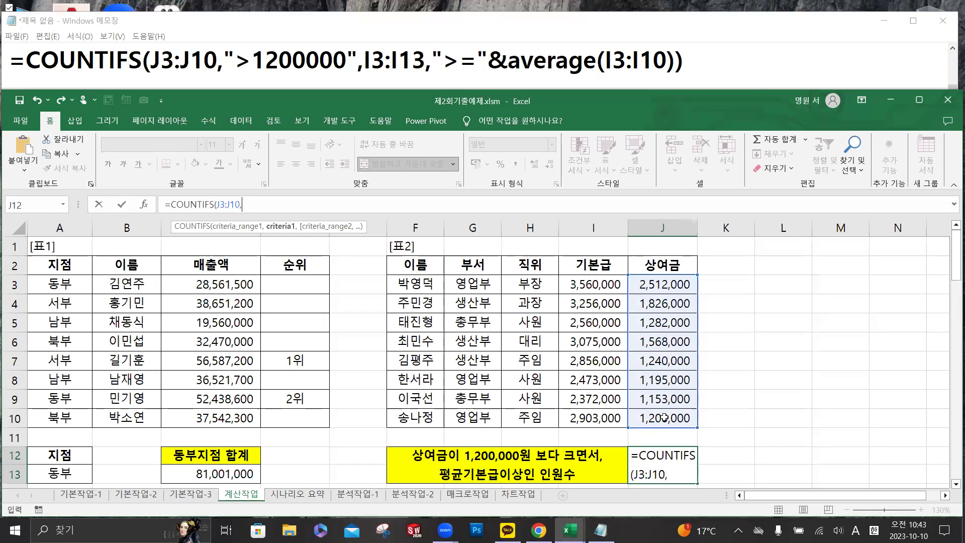
- Add ">1200000" in quotation marks as the first criterion of J12's COUNTIFS formula, followed by a comma
type(">12")
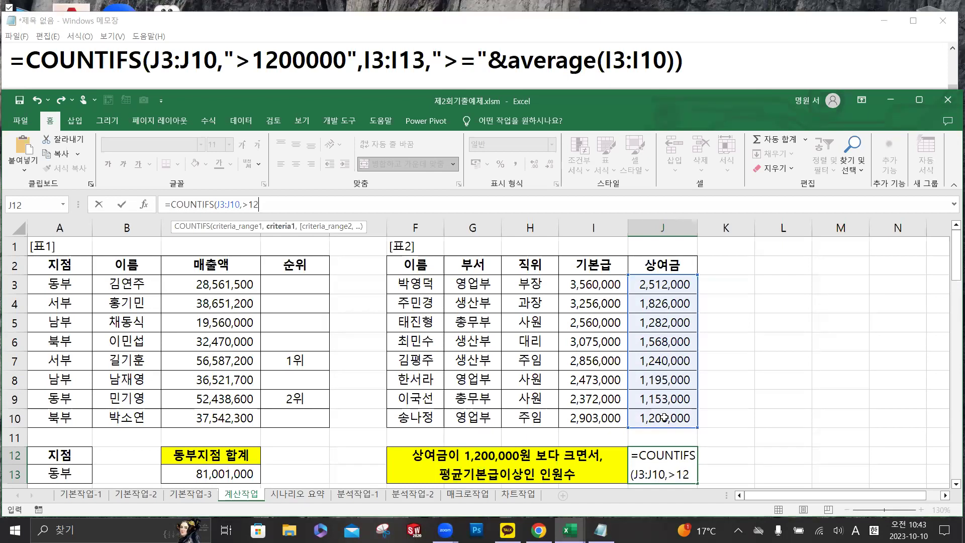
type("00000")
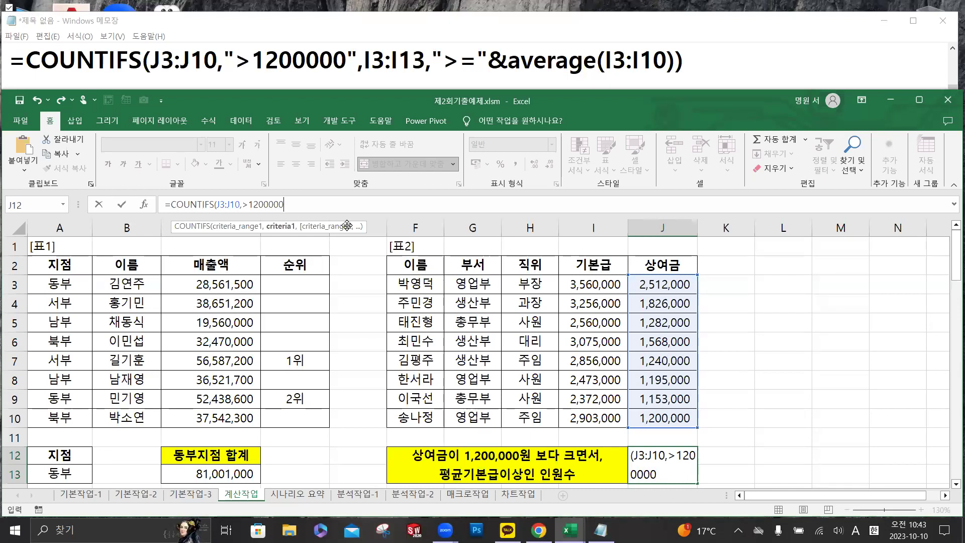
left_click(243, 204)
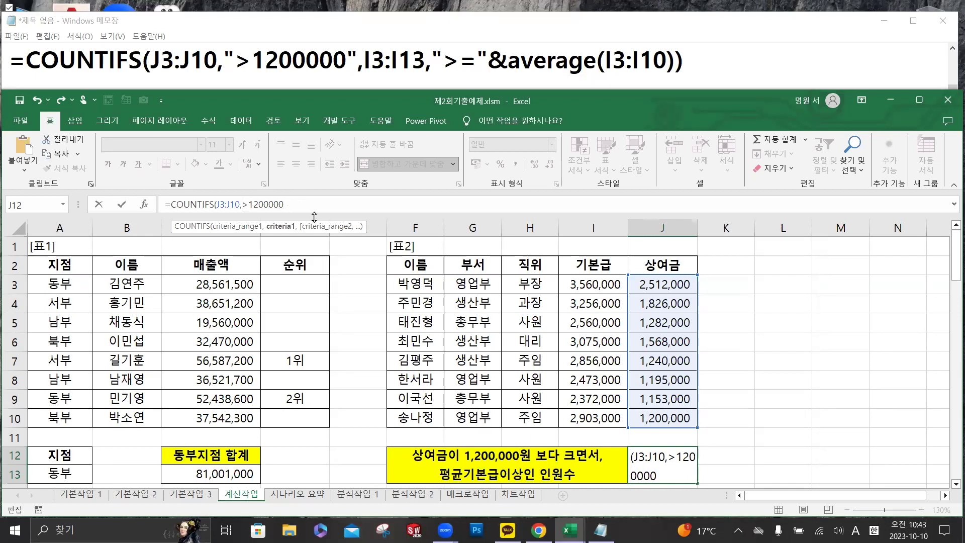
left_click(241, 204)
type("\"")
key("End")
type("\"")
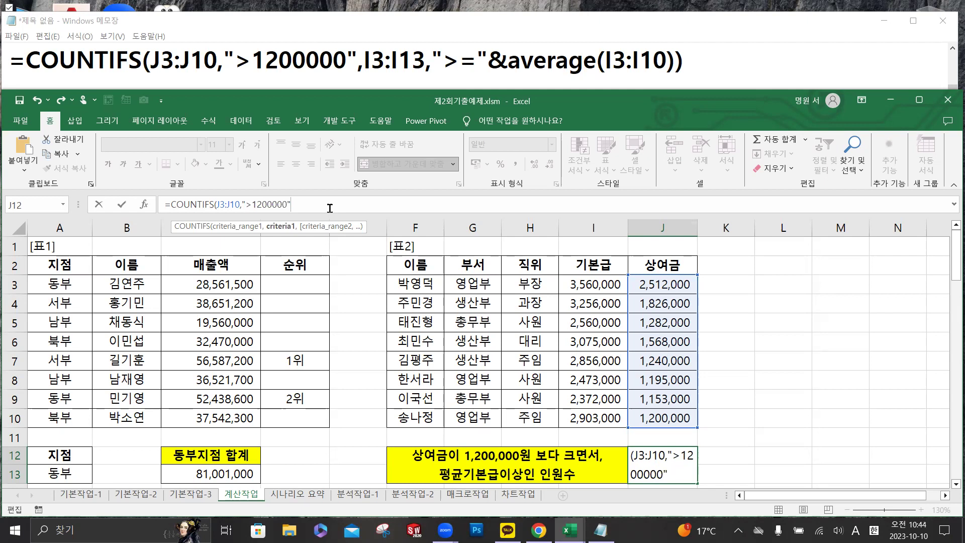
type(",")
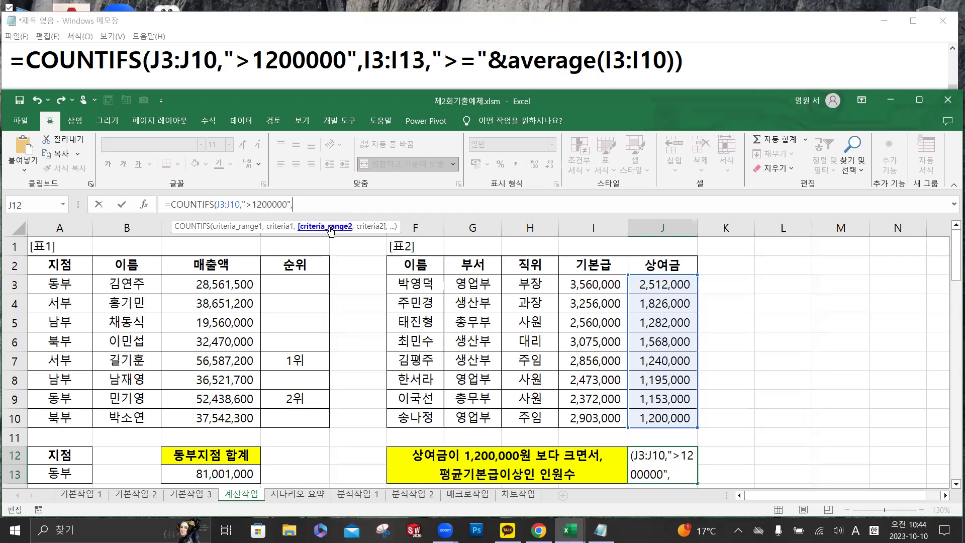
- Add I3:I10 as the second criteria range in J12's formula and begin its criterion with ">=
left_click_drag(583, 287, 596, 413)
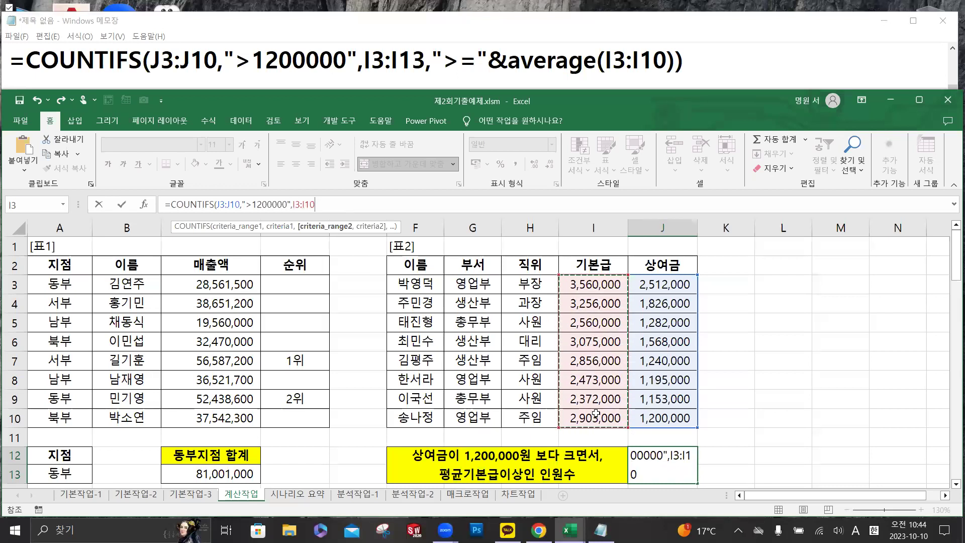
type(",")
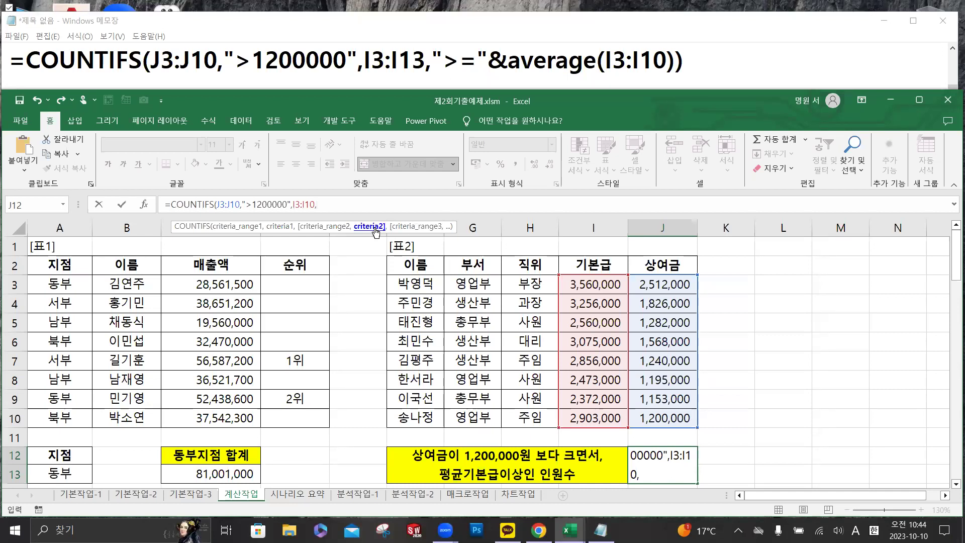
type("\"")
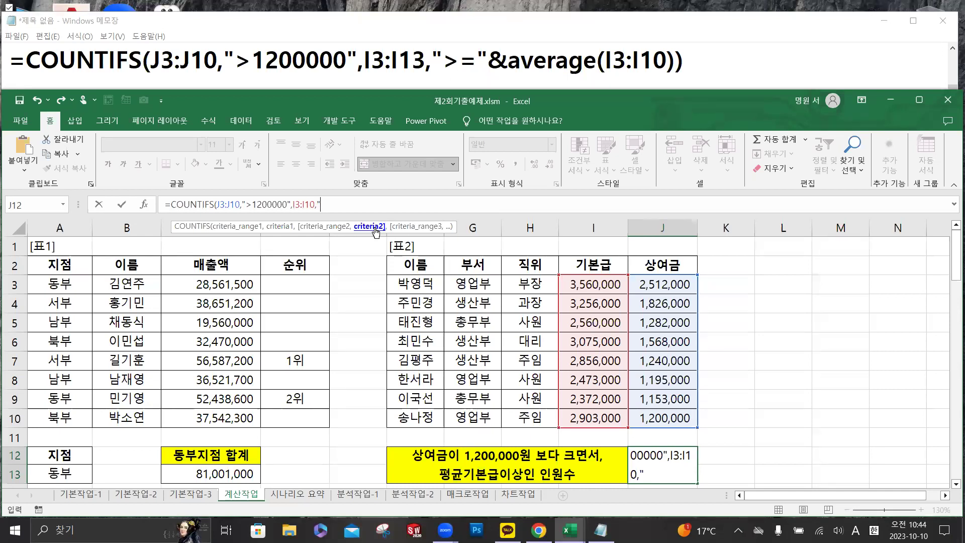
type(">=")
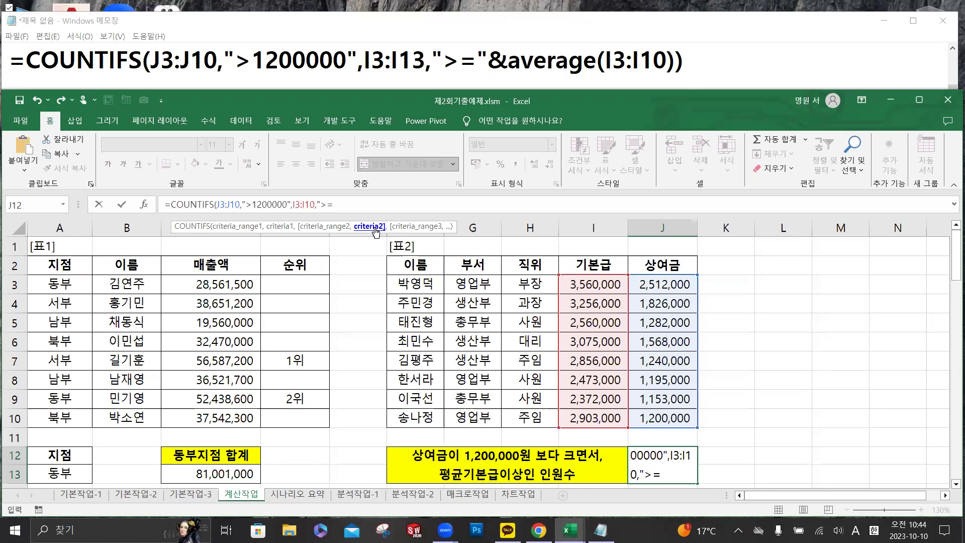
- Close the quotation mark, join AVERAGE(I3:I10) with &, close COUNTIFS, and enter J12's formula
type("\"&av")
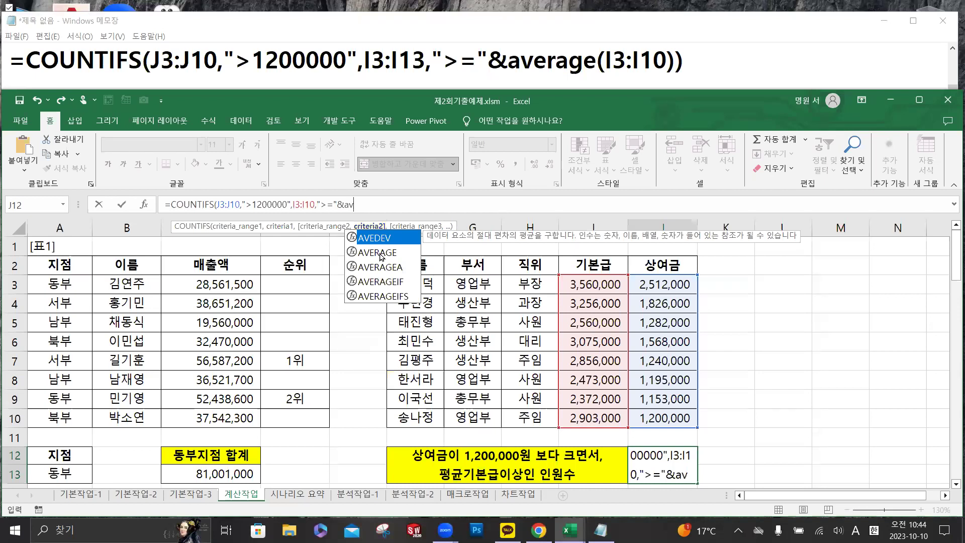
double_click(380, 254)
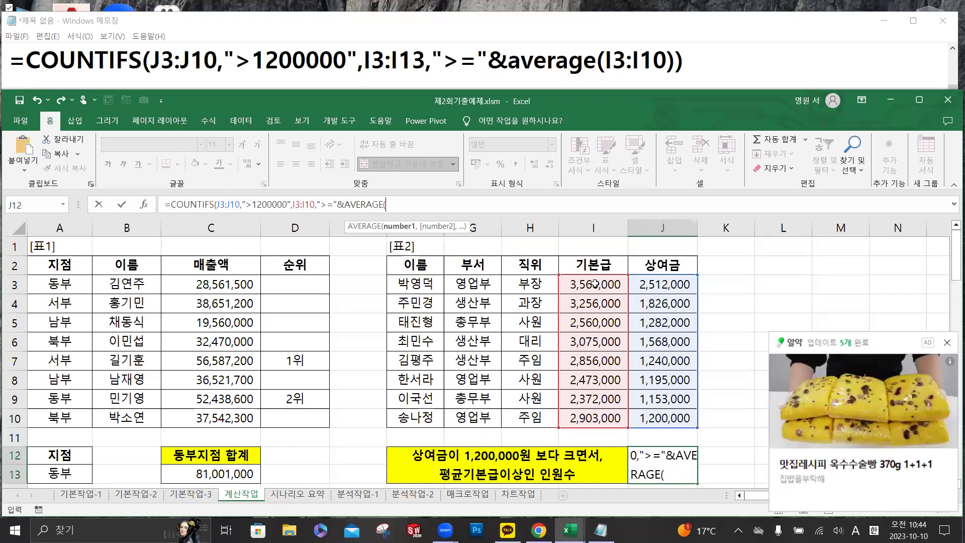
left_click_drag(594, 284, 595, 419)
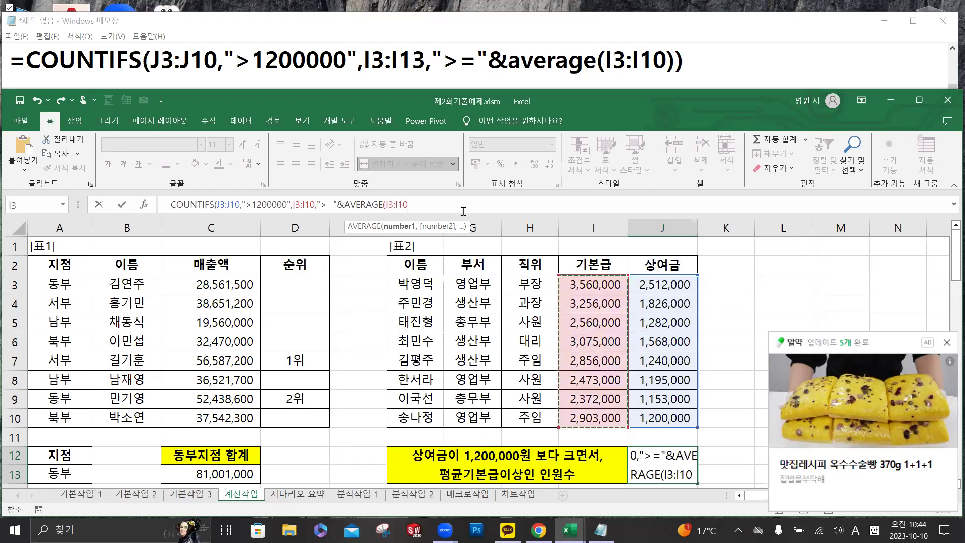
type(")")
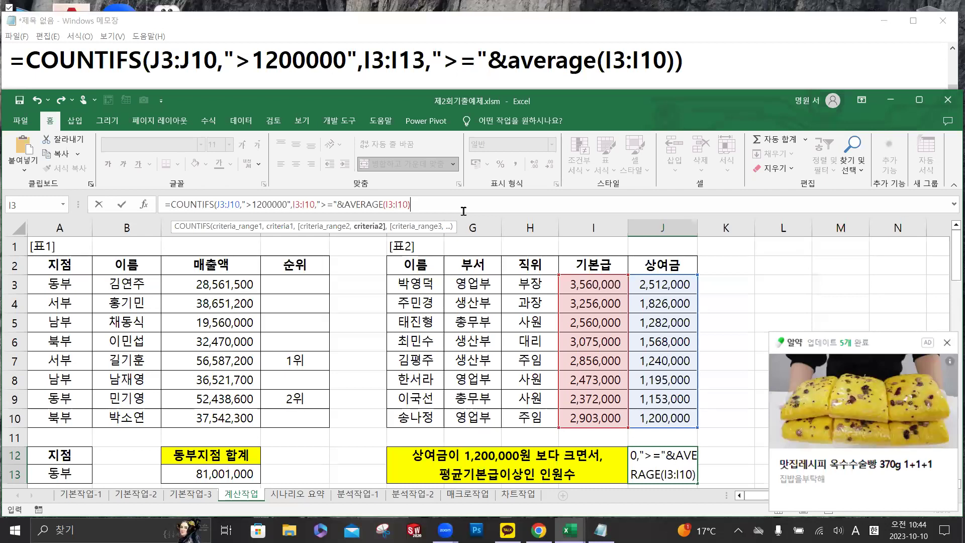
type(")")
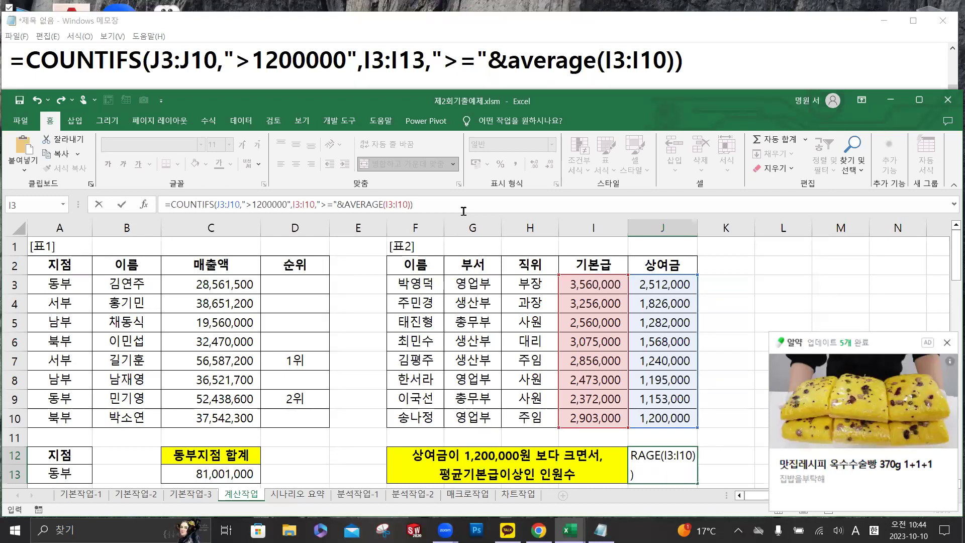
left_click(121, 204)
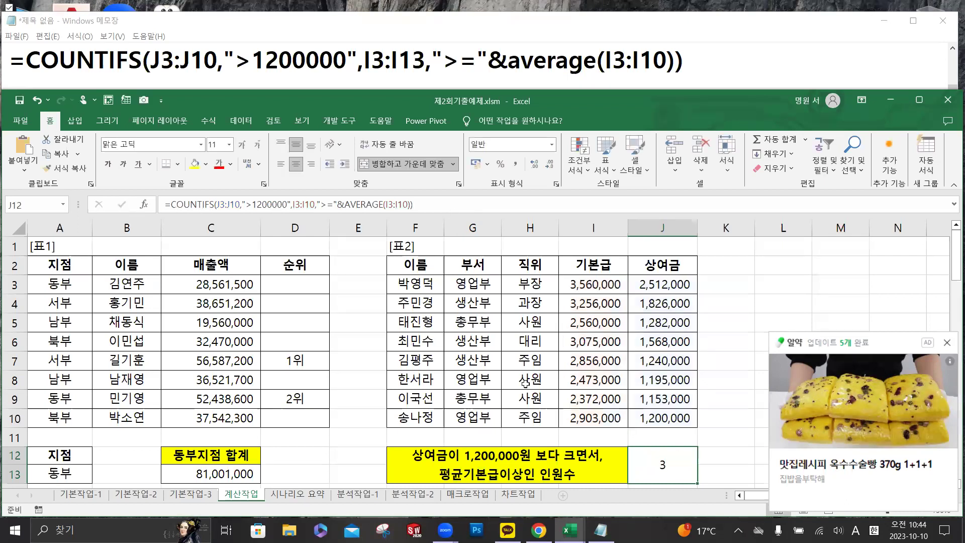
- Close the ad pop-up, switch to Notepad, and start a new formula with = on the line below COUNTIFS
left_click(947, 344)
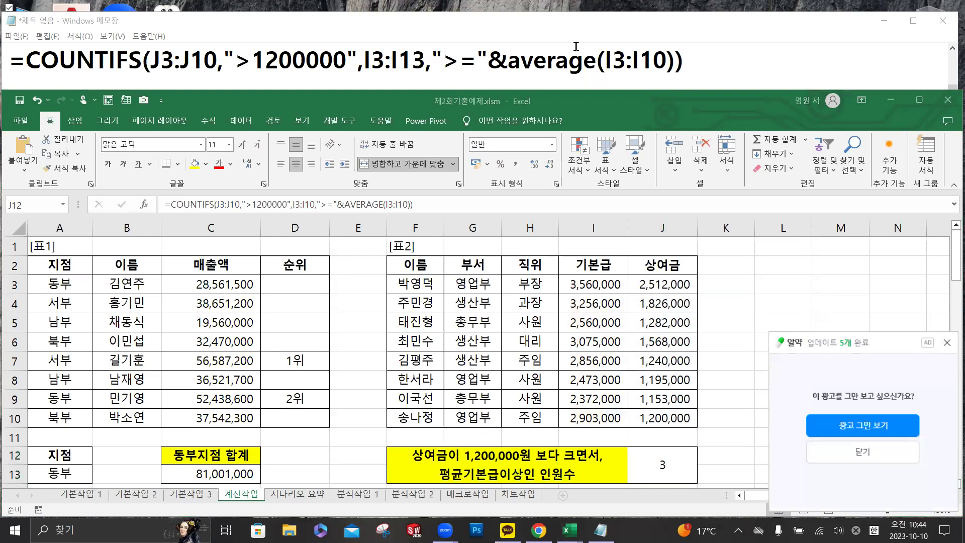
left_click(694, 60)
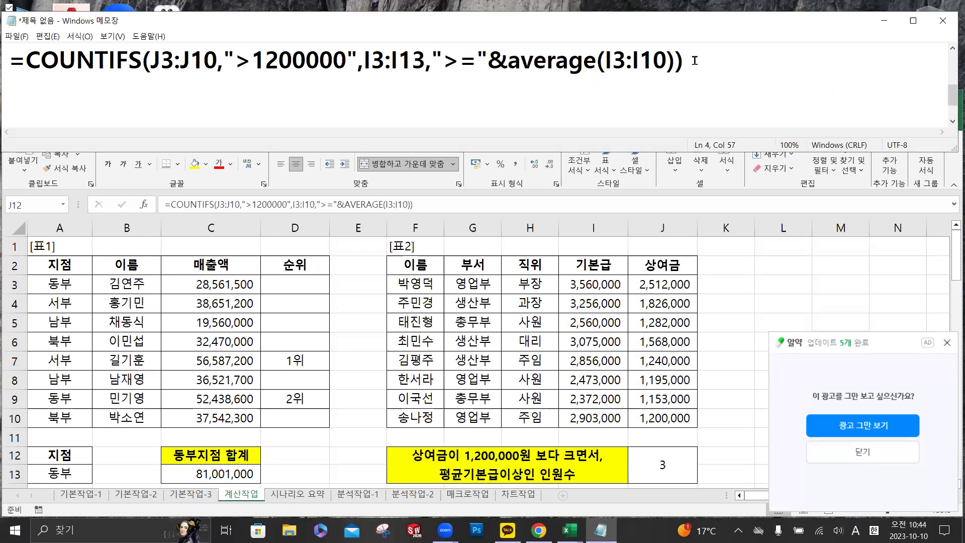
key("Return")
key("Return")
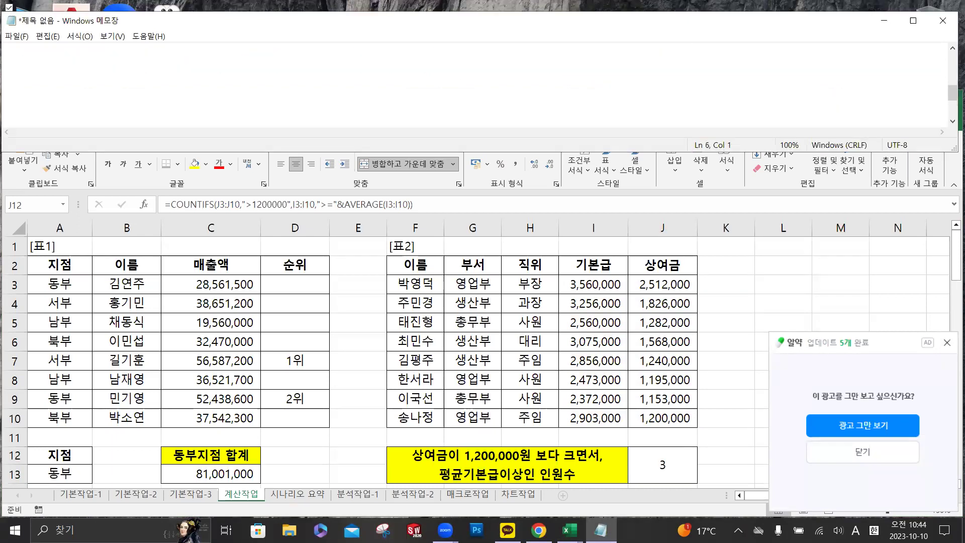
left_click(83, 66)
type("=")
- Return to Excel, dismiss the ad pop-up, and start a MID formula in D17 of [표3] with C17 as its text
left_click(377, 334)
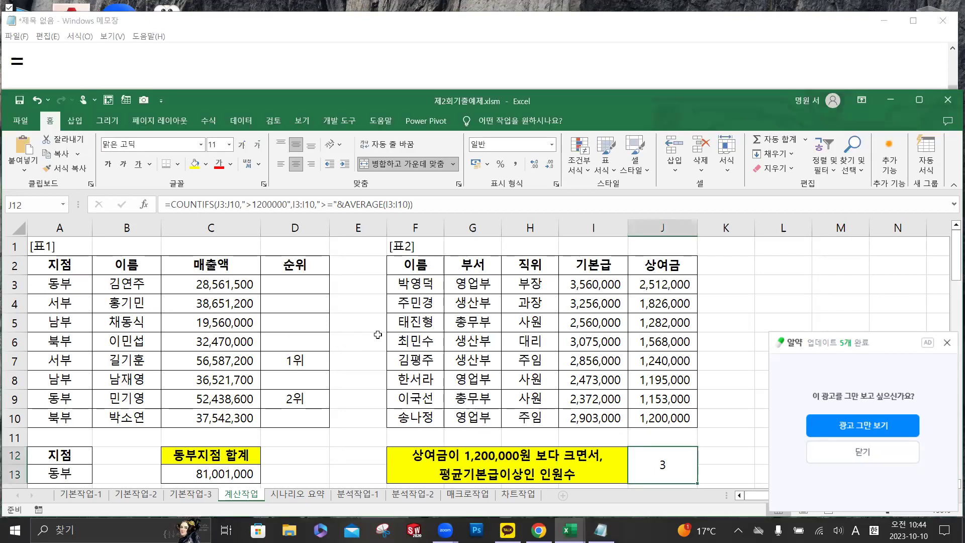
scroll(376, 297, "down", 3)
scroll(376, 297, "down", 1)
left_click(311, 324)
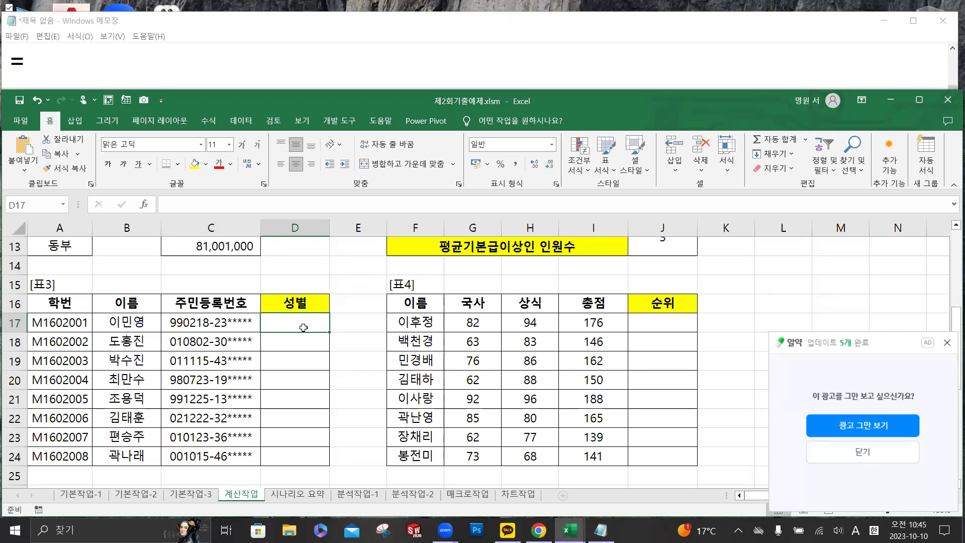
left_click(944, 344)
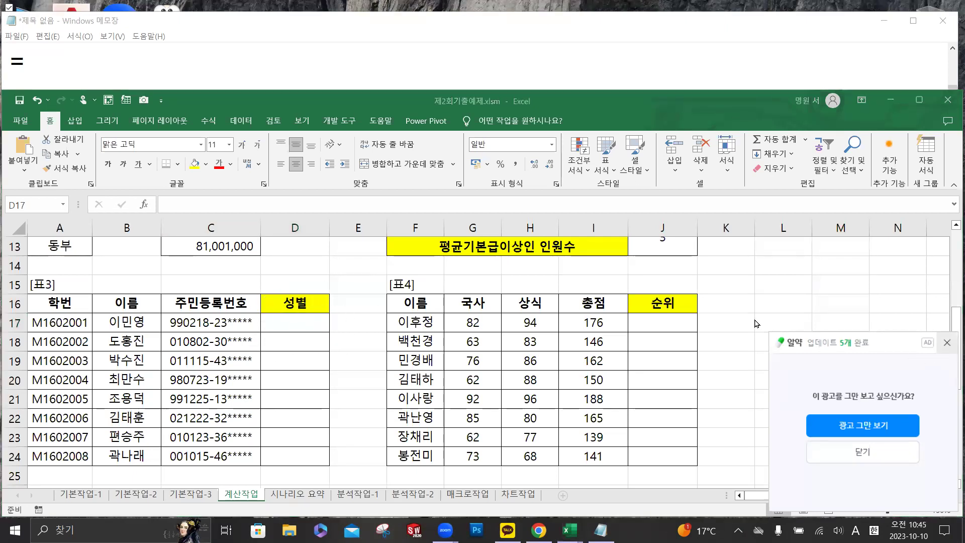
left_click(282, 203)
type("=mid")
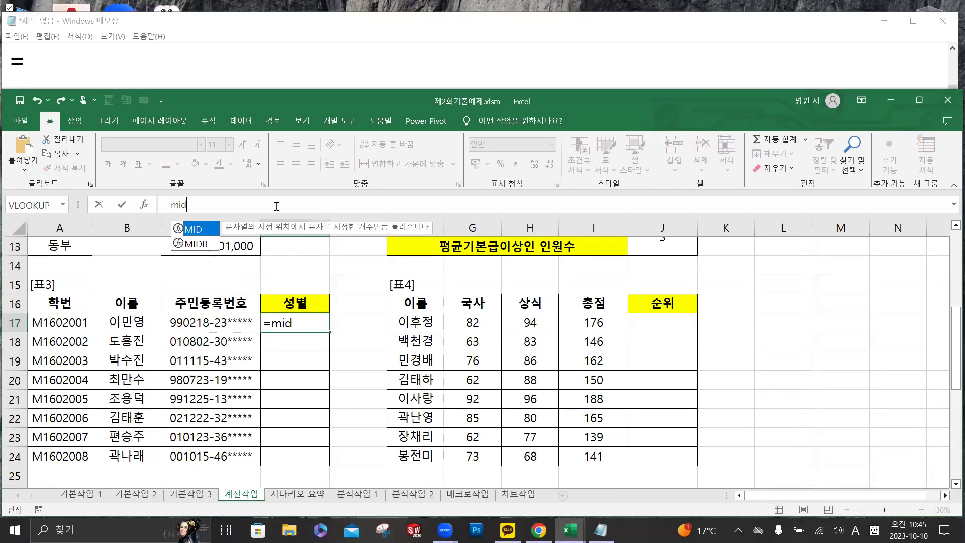
double_click(203, 230)
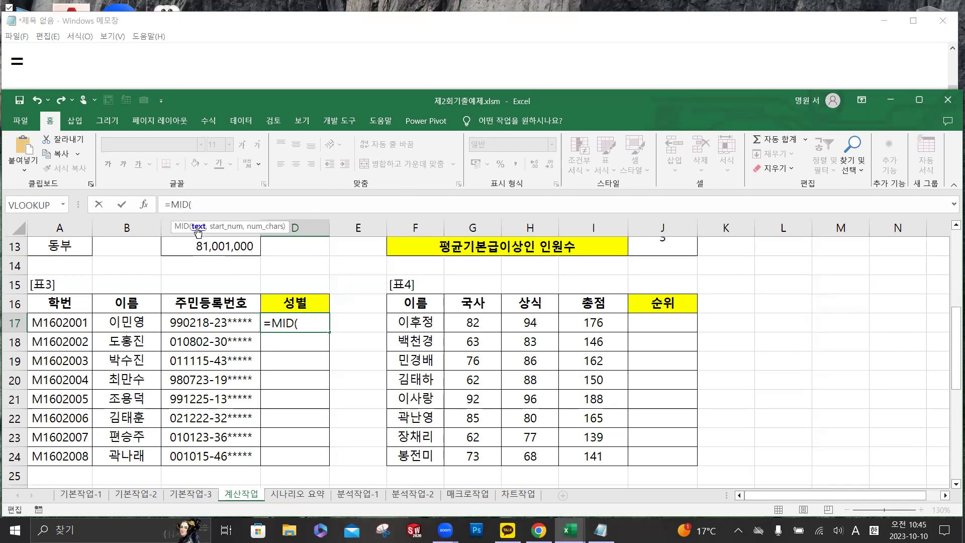
left_click(235, 331)
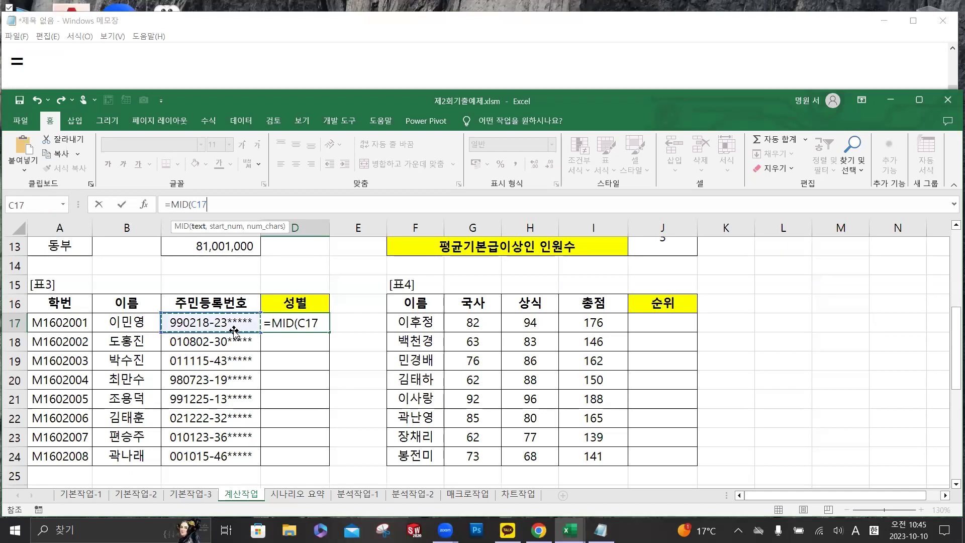
- Complete D17's MID formula with start position 8 and 1 character, enter it, and fill it down to D24
type(",")
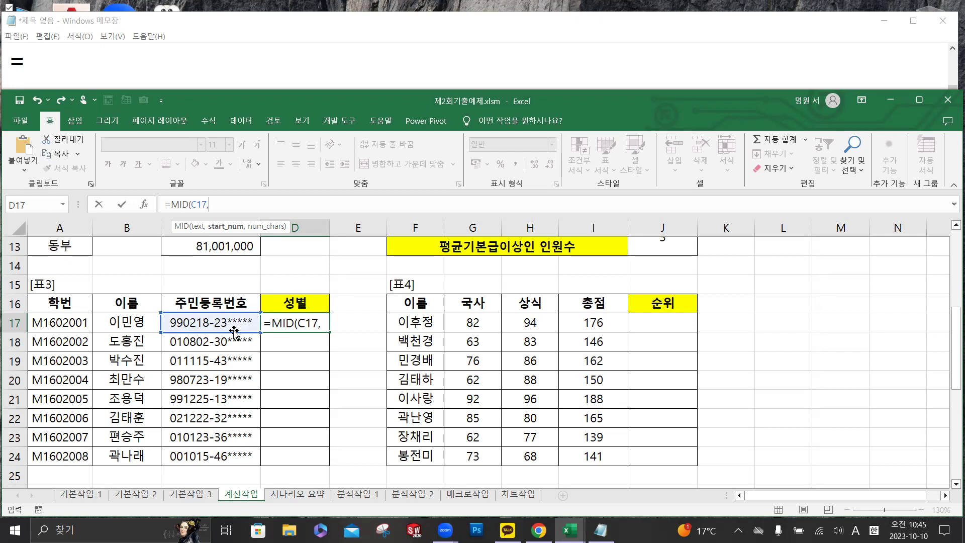
type("8,1")
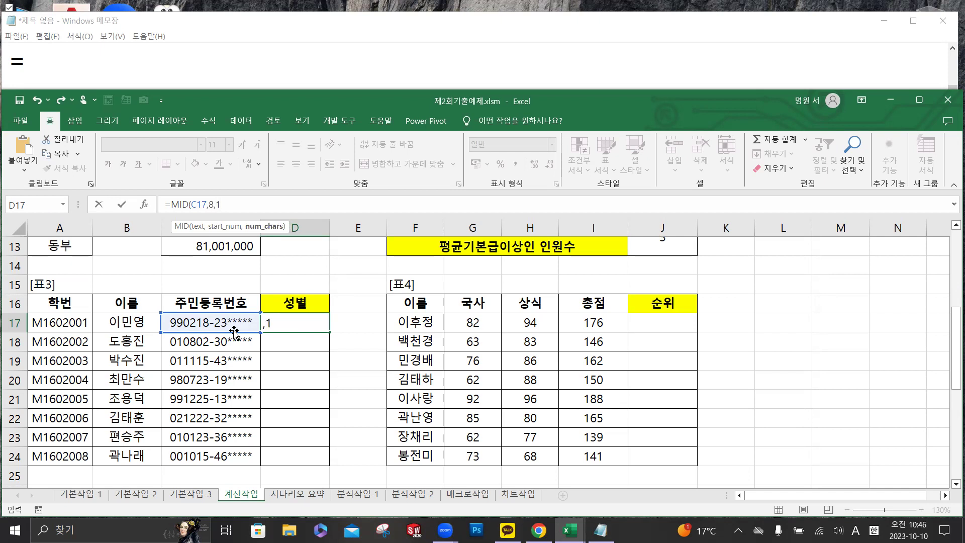
type(")")
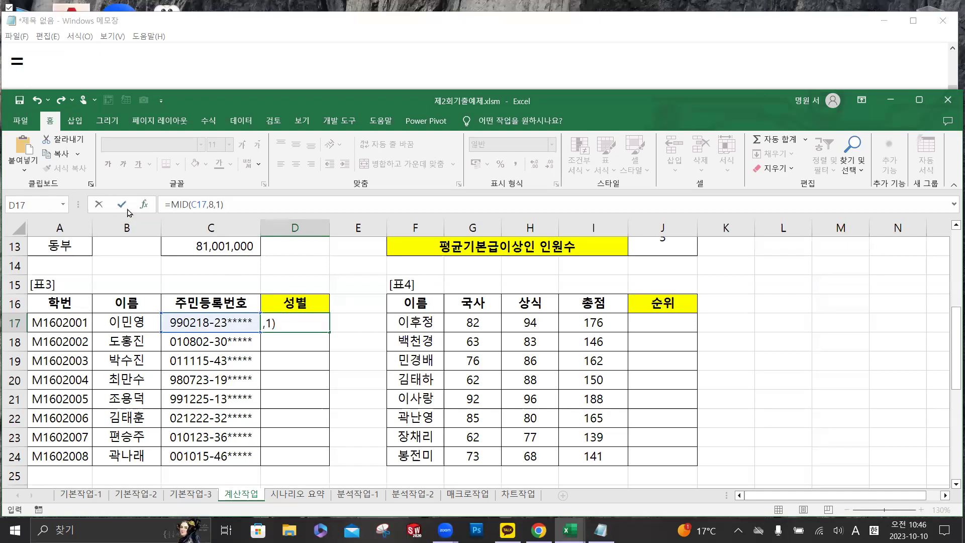
key("ctrl+Return")
left_click_drag(329, 331, 317, 454)
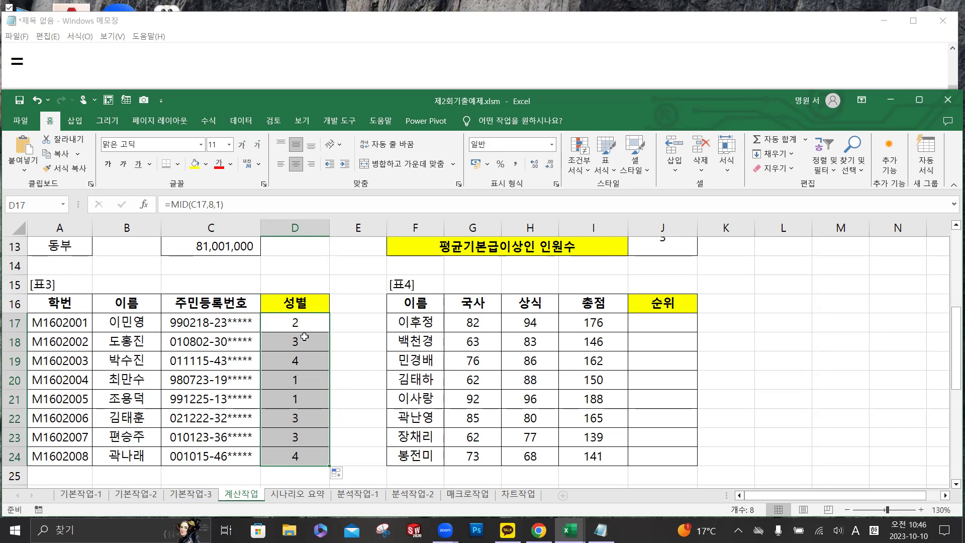
left_click(305, 321)
left_click_drag(306, 321, 308, 454)
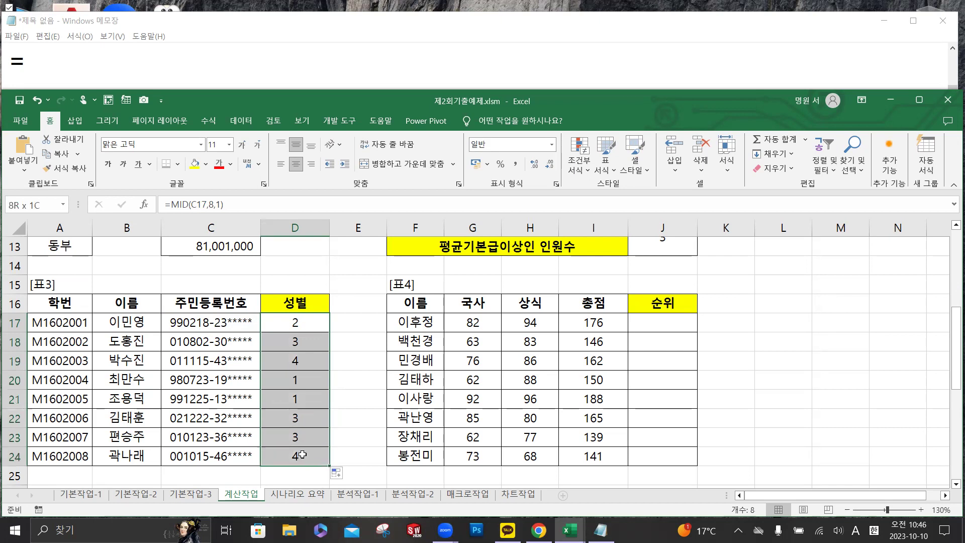
left_click(306, 322)
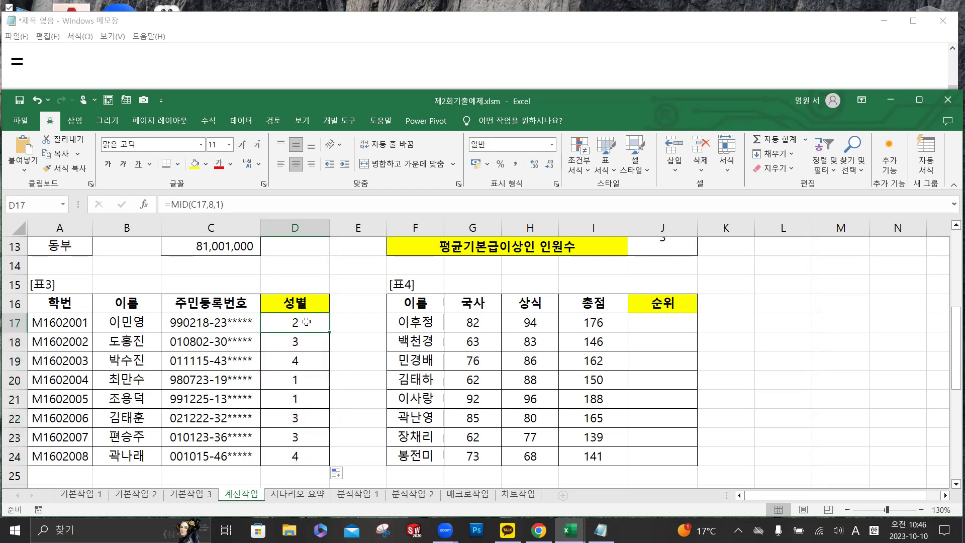
- Copy =MID(C17,8,1) from D17 and paste it into Notepad in place of the lone equals sign
left_click_drag(231, 205, 144, 211)
key("ctrl+c")
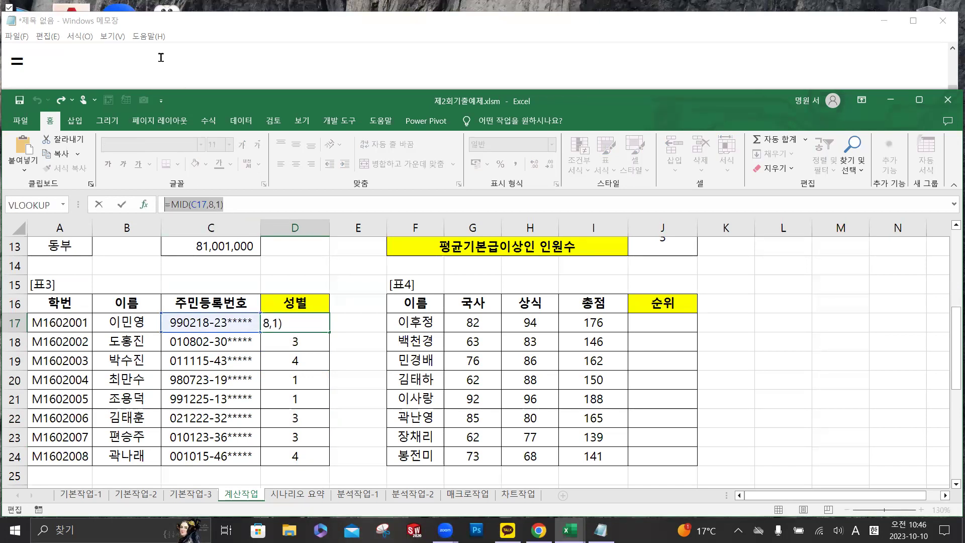
left_click(158, 66)
key("BackSpace")
key("ctrl+v")
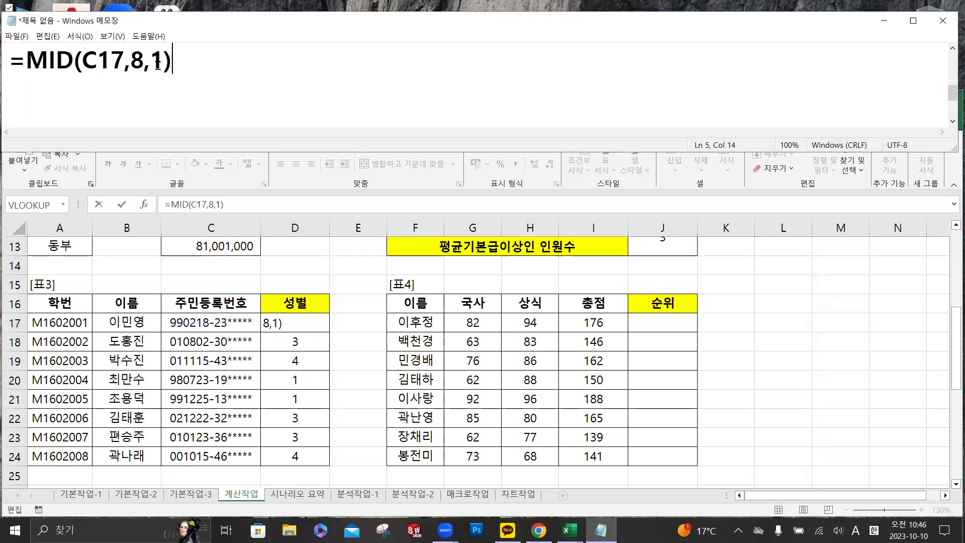
- In Notepad, wrap MID(C17,8,1) in a choose function as its index, followed by placeholder values V1, V2, V3 and V4
left_click(36, 64)
type("choose(")
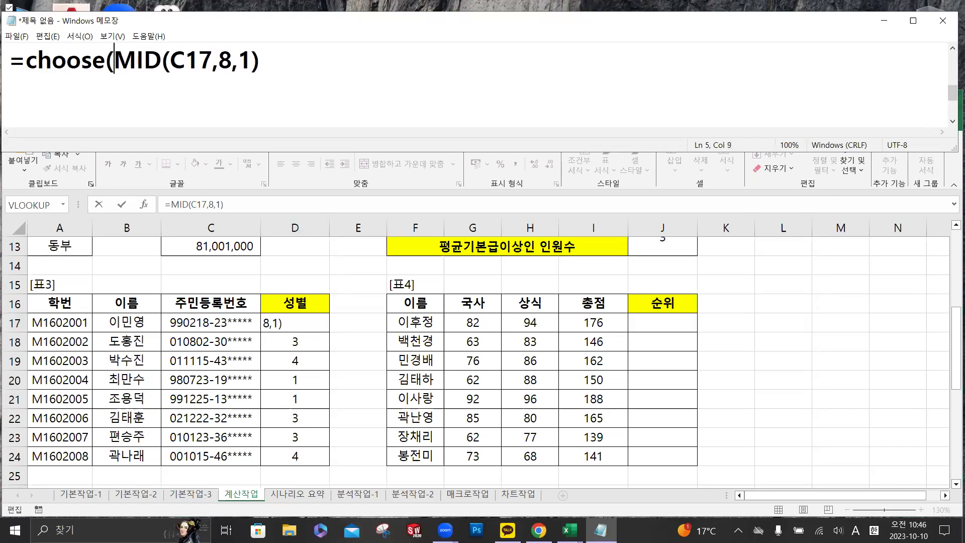
left_click_drag(115, 63, 266, 64)
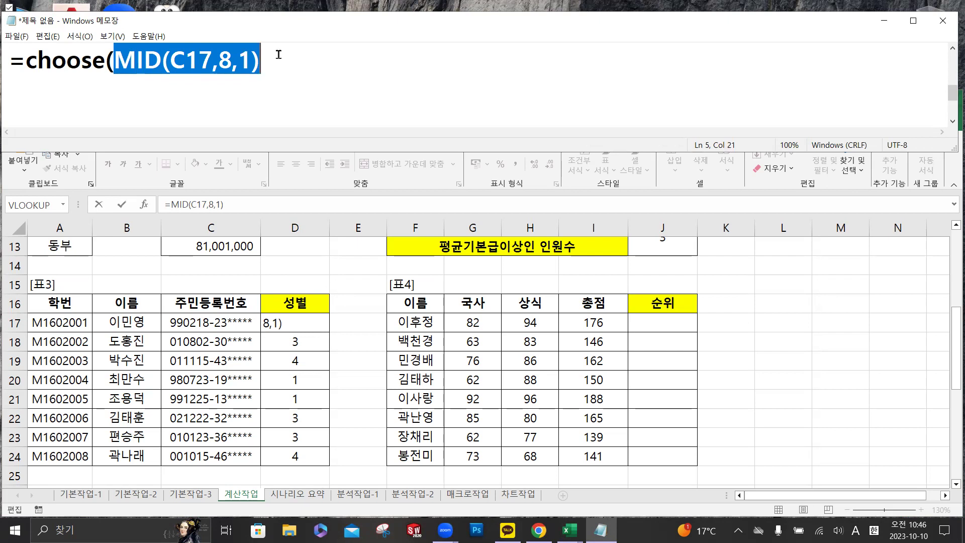
left_click(279, 62)
type(",")
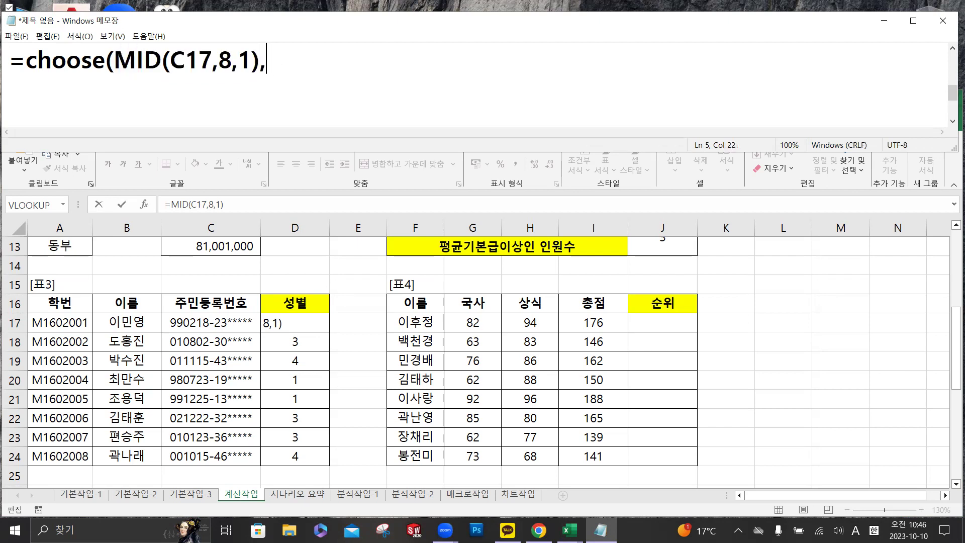
type("V1,V")
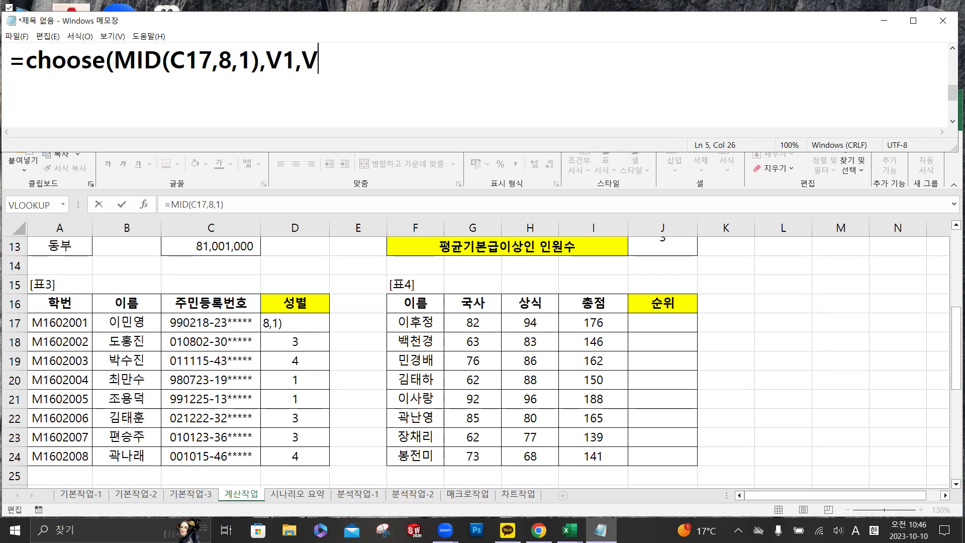
type("2,V3,V4")
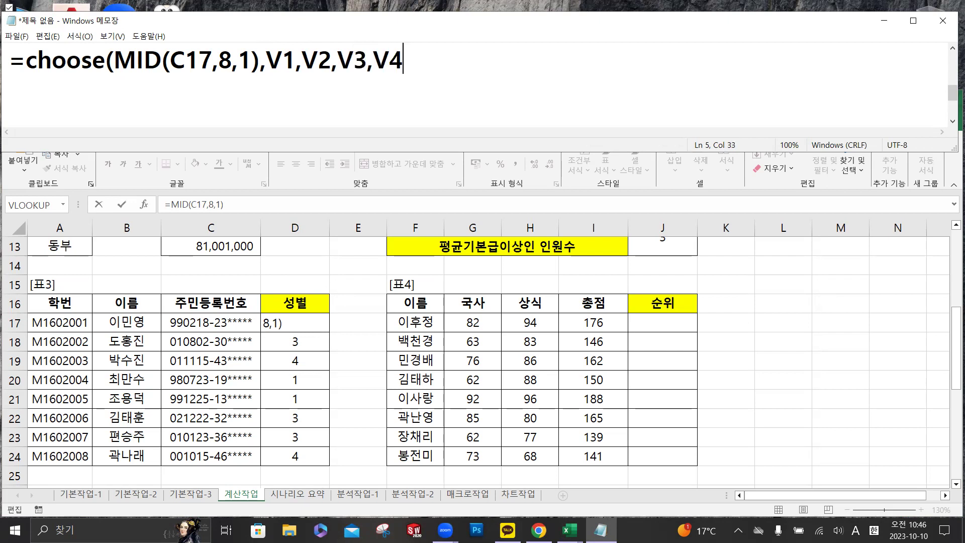
type(")")
- Replace the placeholders V1 and V3 in the choose draft with "남"
double_click(289, 64)
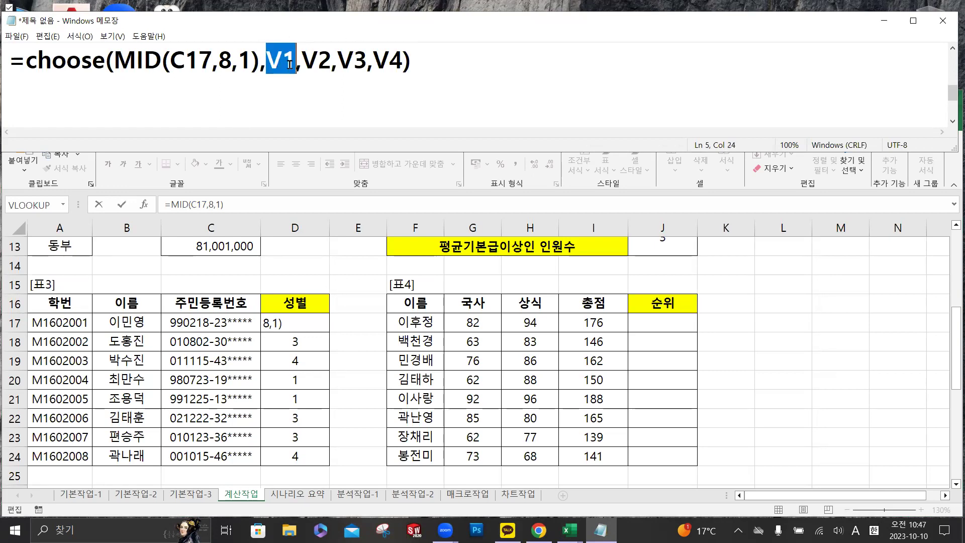
left_click_drag(261, 64, 118, 63)
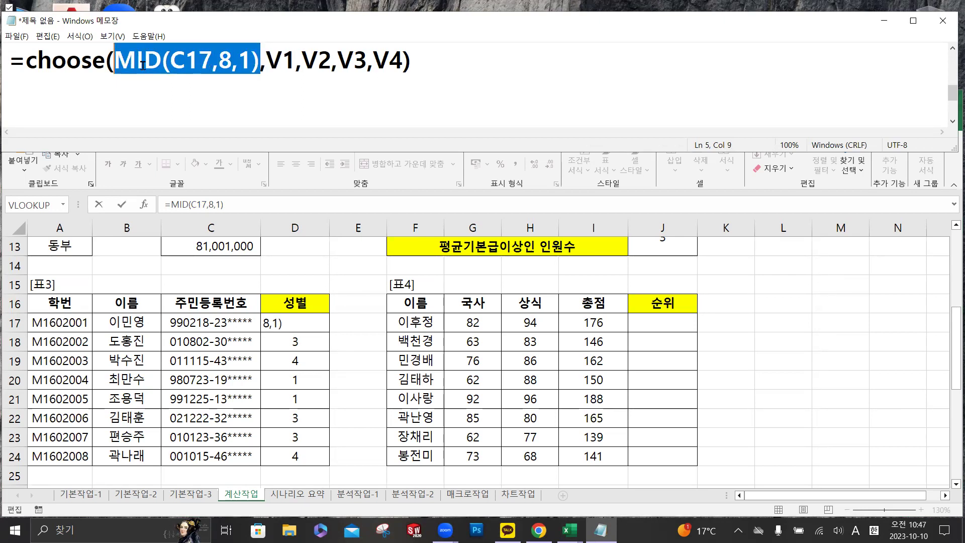
left_click_drag(266, 61, 331, 59)
left_click_drag(267, 61, 296, 61)
type("\"")
key("Hangul")
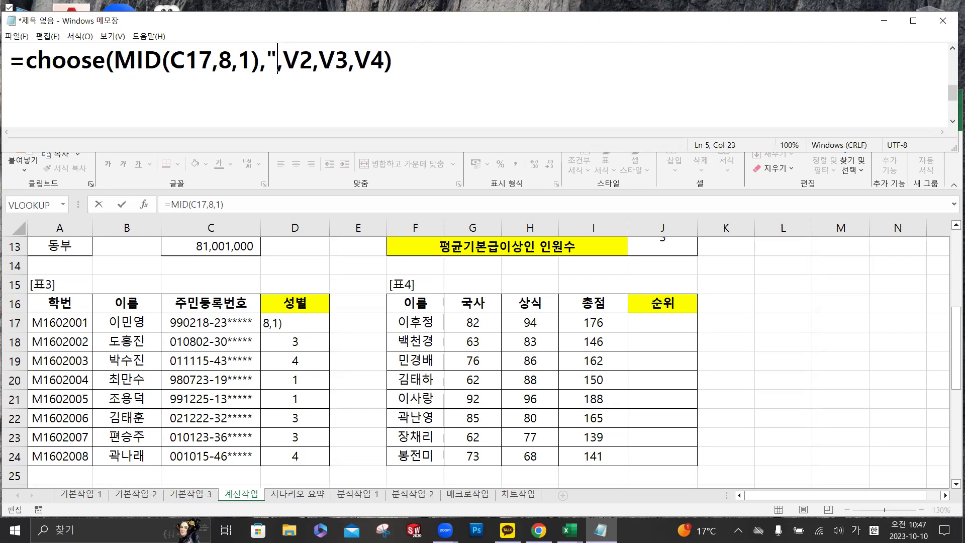
type("남\"")
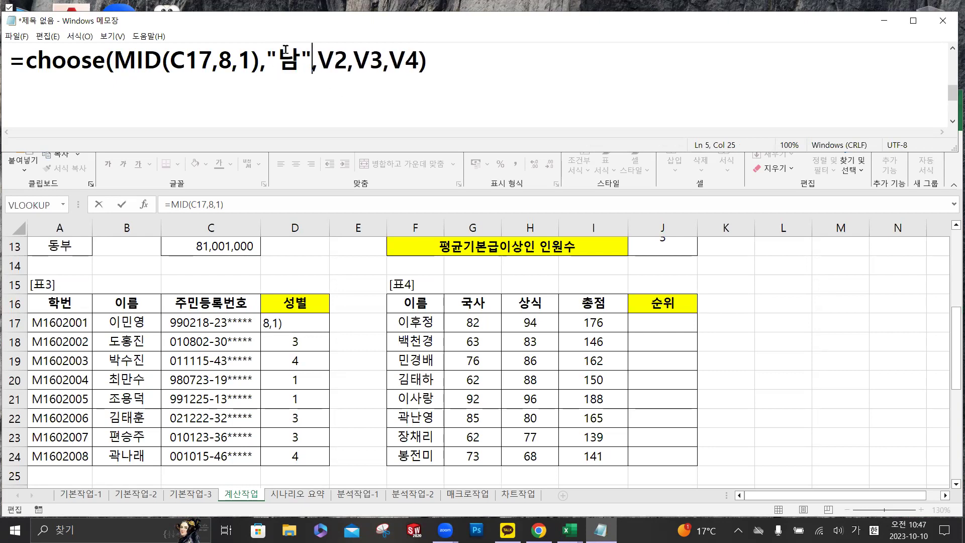
double_click(357, 61)
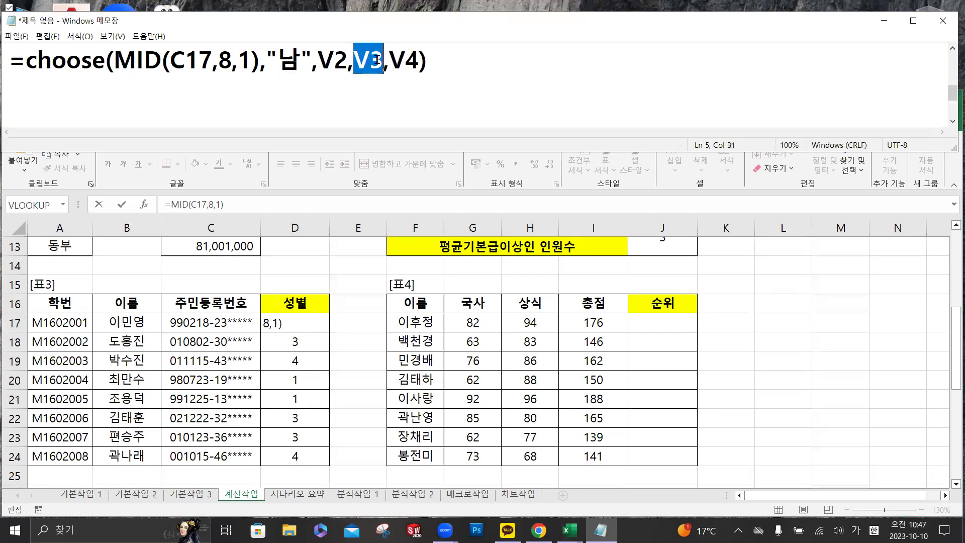
type("\"남\"")
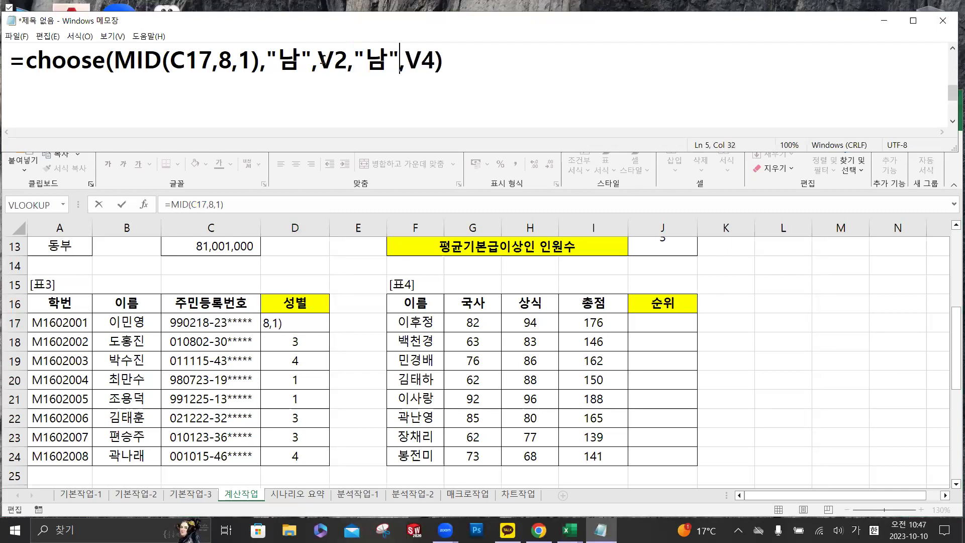
- Replace the placeholders V2 and V4 in the choose draft with "여"
double_click(342, 61)
type("\"여")
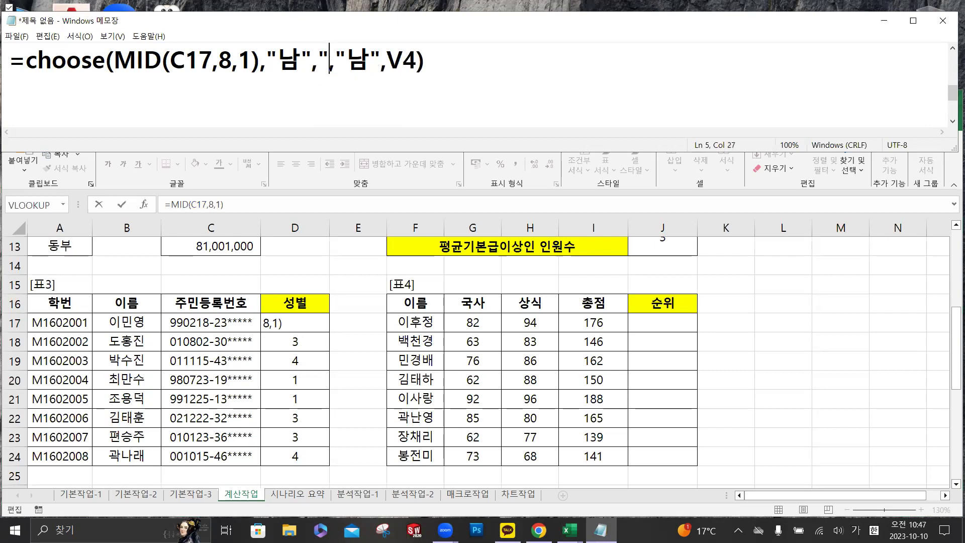
type("\"")
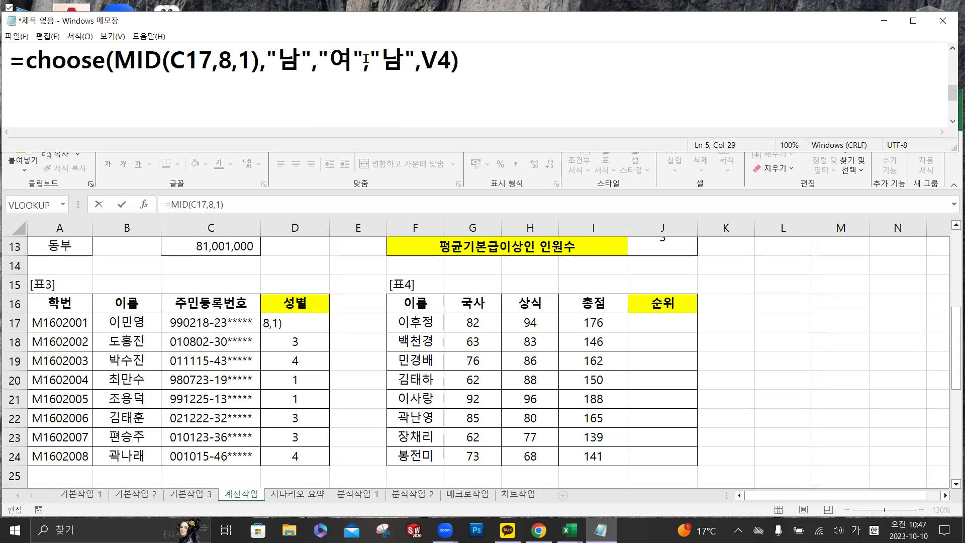
left_click(422, 60)
double_click(422, 61)
type("\"ㅇ여\"")
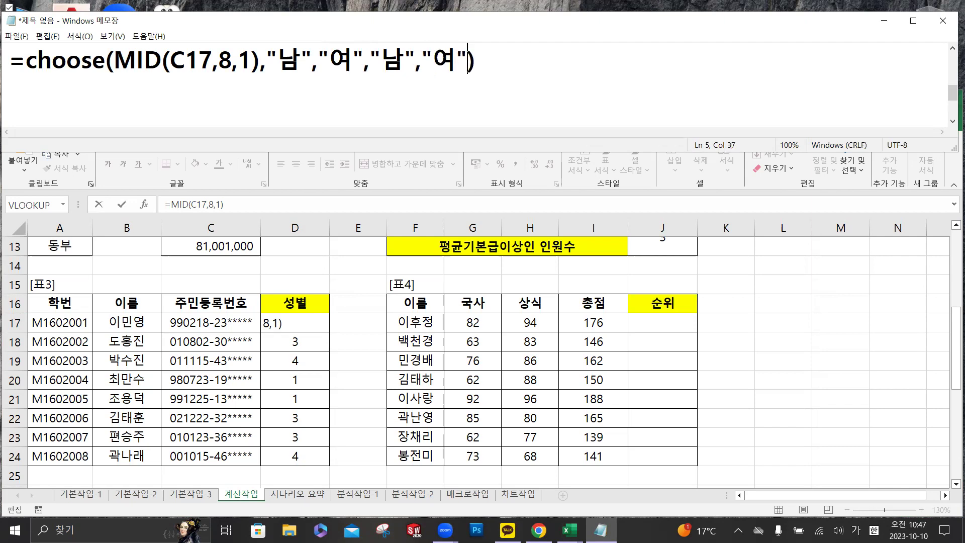
left_click(496, 59)
- Switch to Excel and wrap D17's MID(C17,8,1) in CHOOSE as the index argument, ready for the first value
left_click(178, 208)
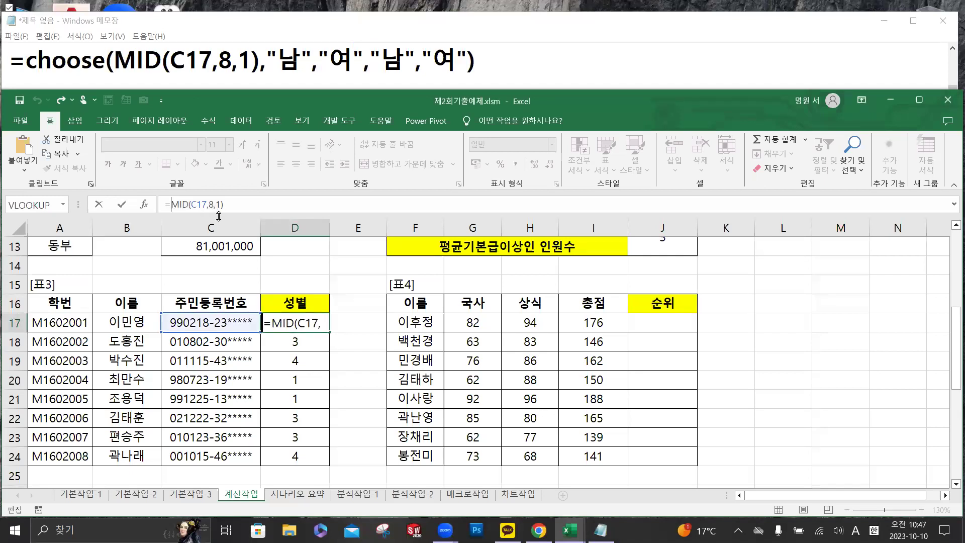
type("cho")
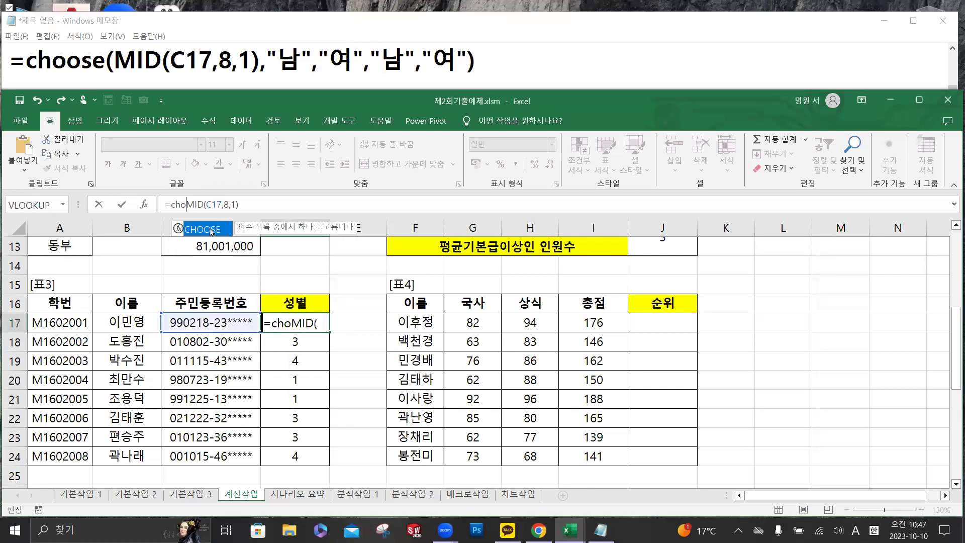
key("Tab")
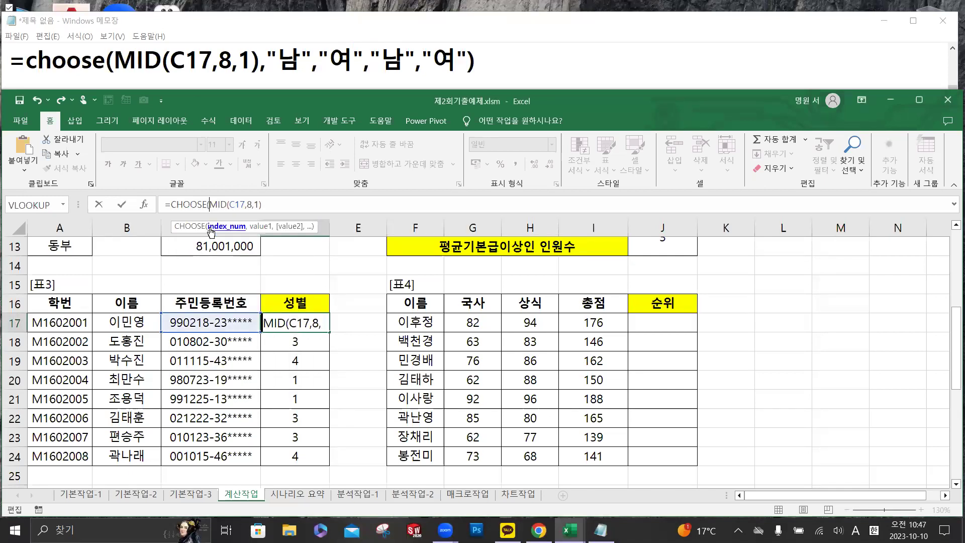
left_click(280, 204)
type(",")
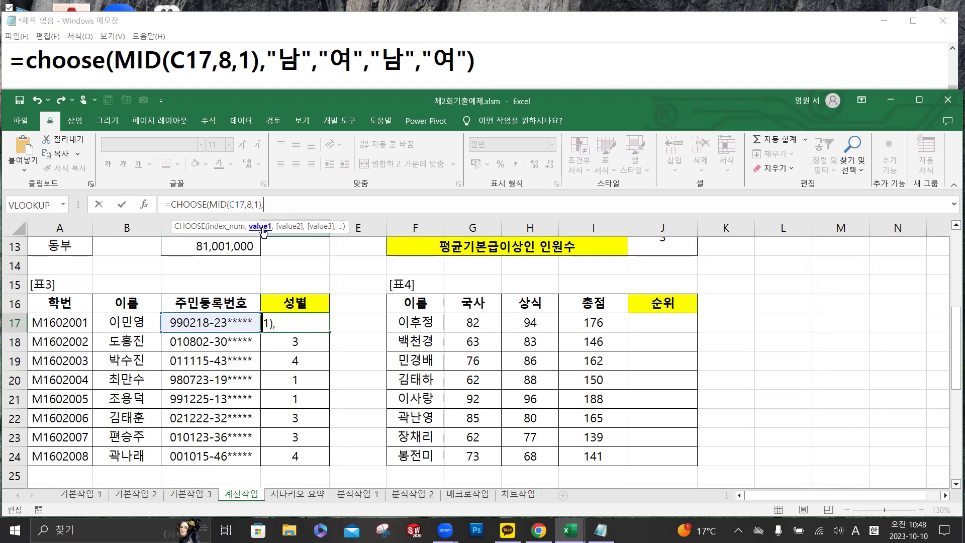
- Complete D17's CHOOSE formula with the values "남","여","남","여", enter it, and fill it down to D24
type("\"")
key("Hangul")
type("남")
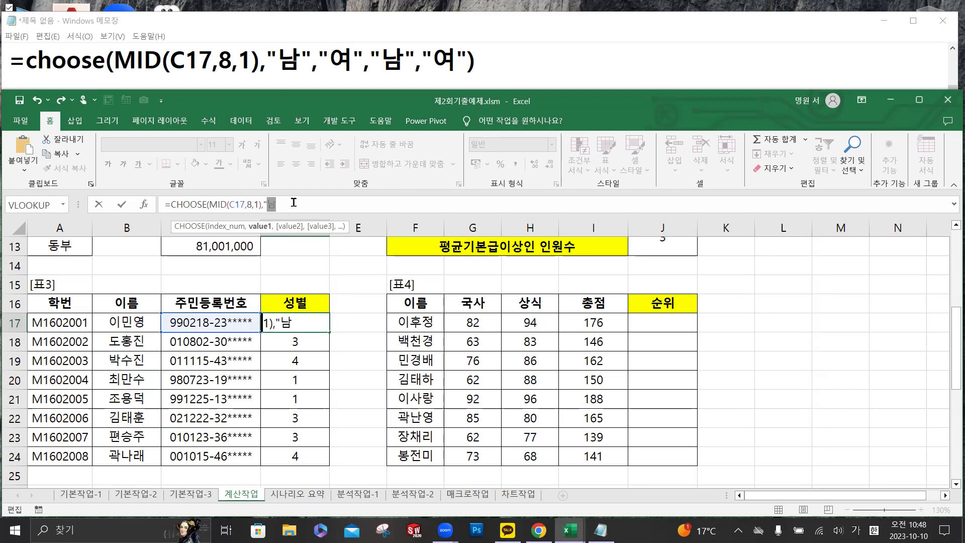
type("\",")
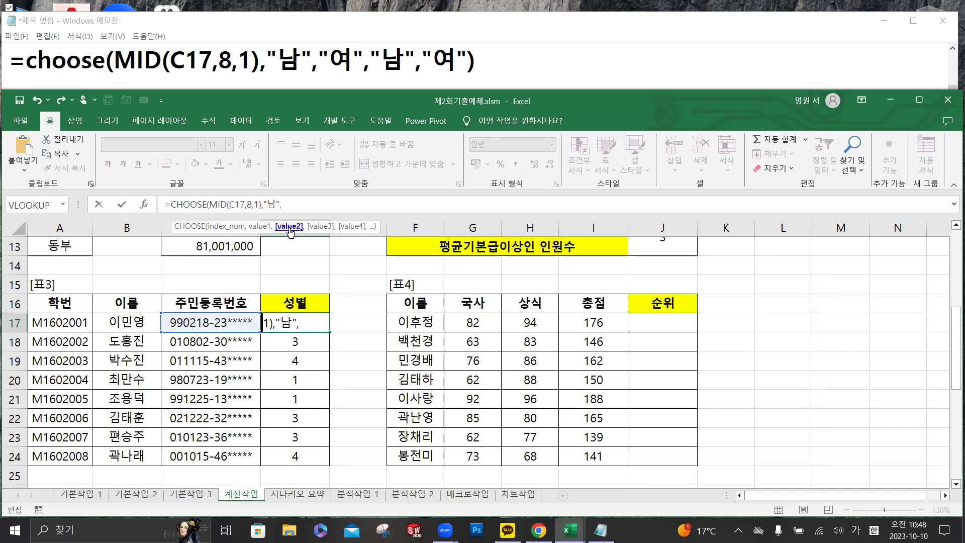
type("\"")
type("여\",")
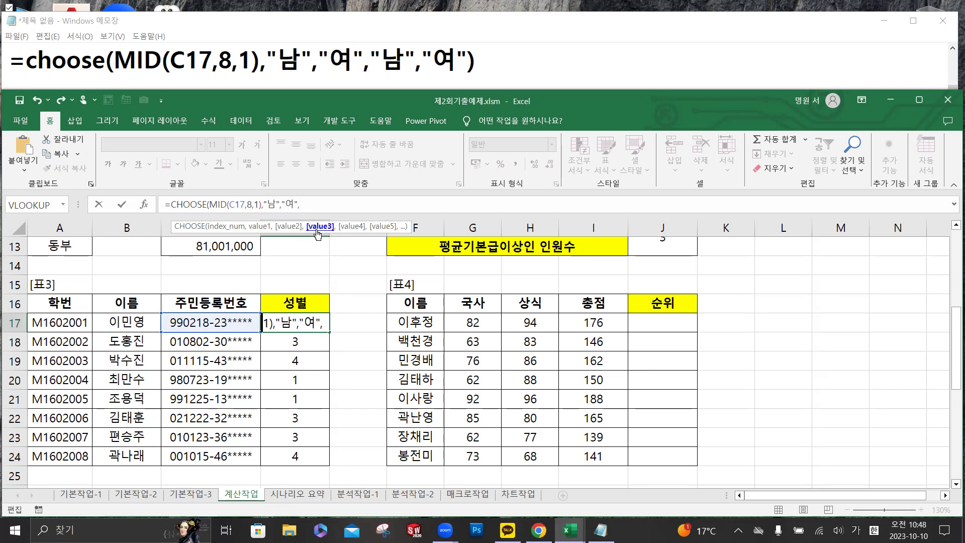
type("\"남\",\"여")
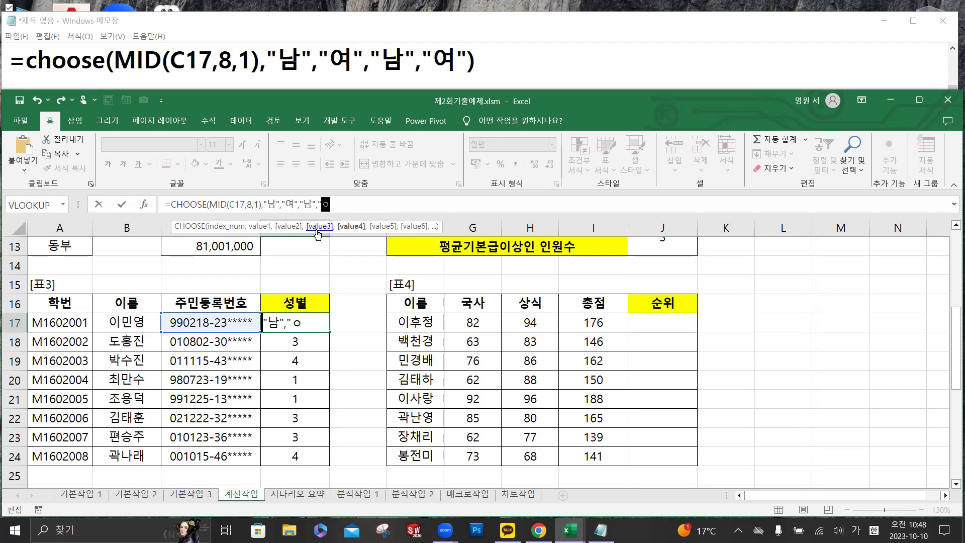
type("\")")
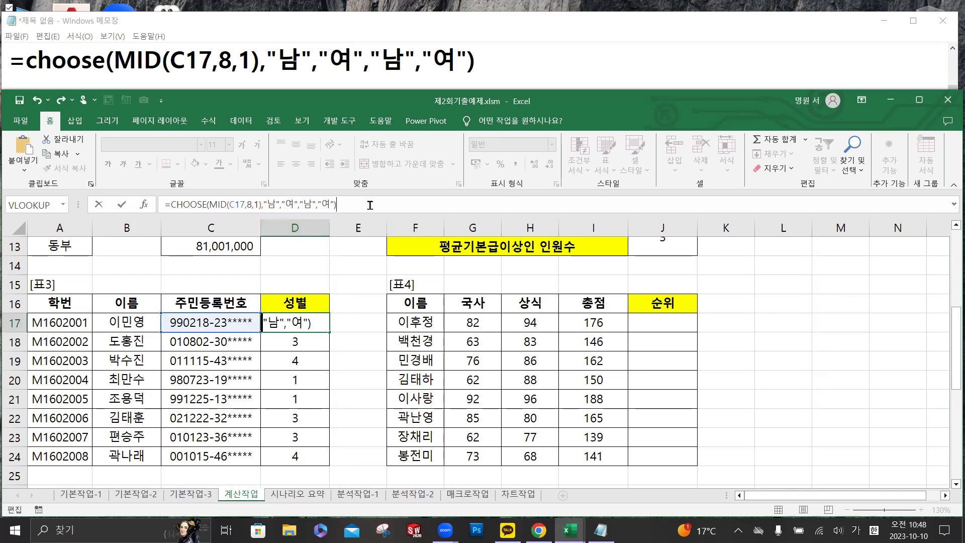
left_click(123, 206)
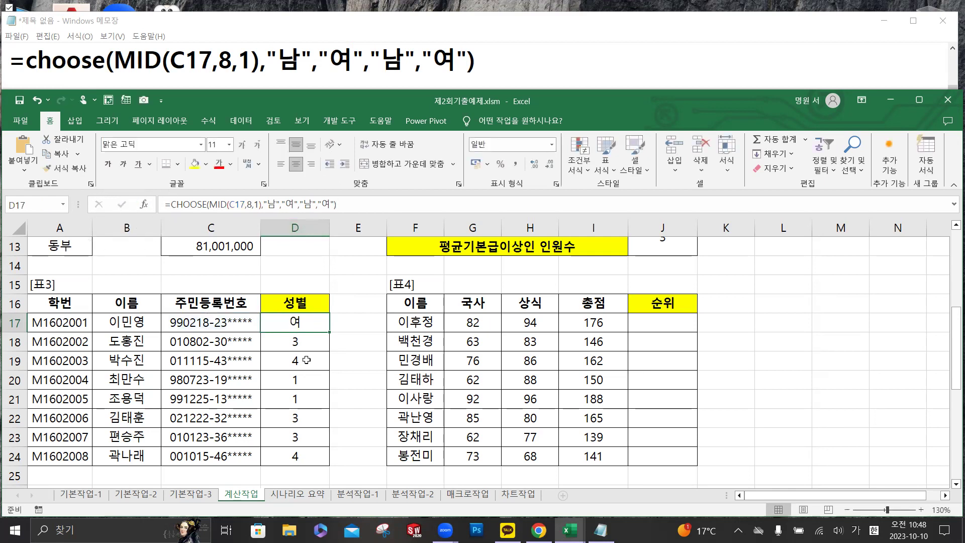
mouse_move(328, 332)
left_mouse_down()
mouse_move(333, 465)
mouse_move(340, 336)
mouse_move(330, 332)
left_mouse_up()
double_click(331, 332)
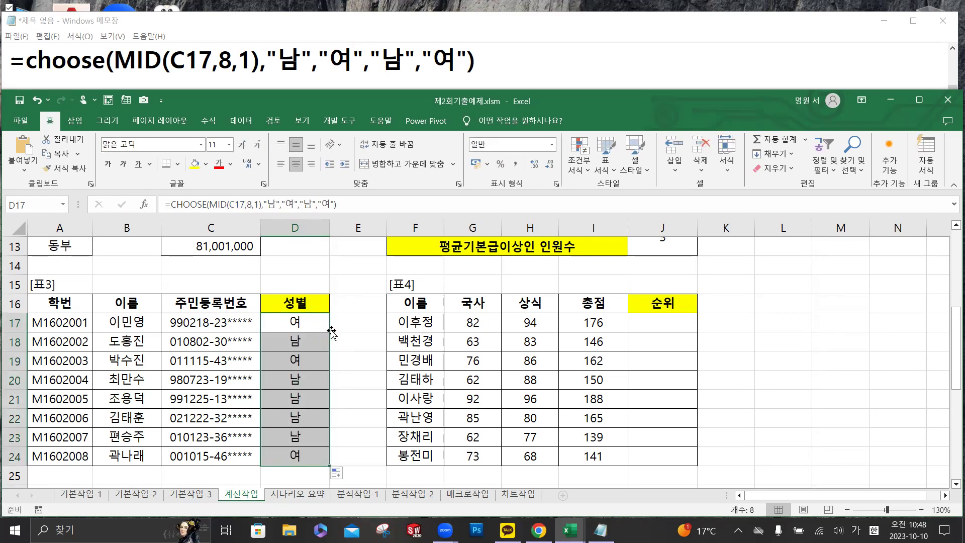
- Start a LARGE formula in J17 of [표4] with the 총점 range $I$17:$I$24 as its absolute array
left_click(669, 325)
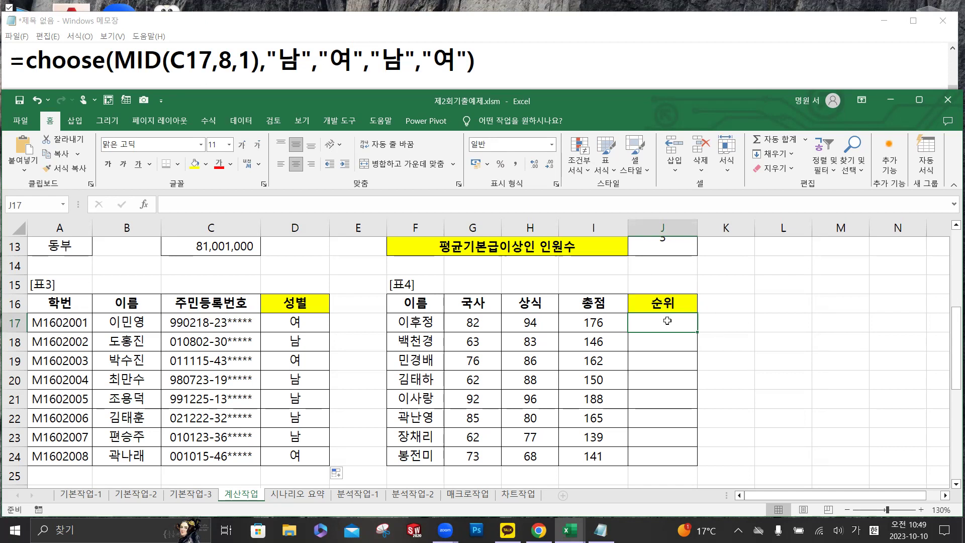
left_click(216, 205)
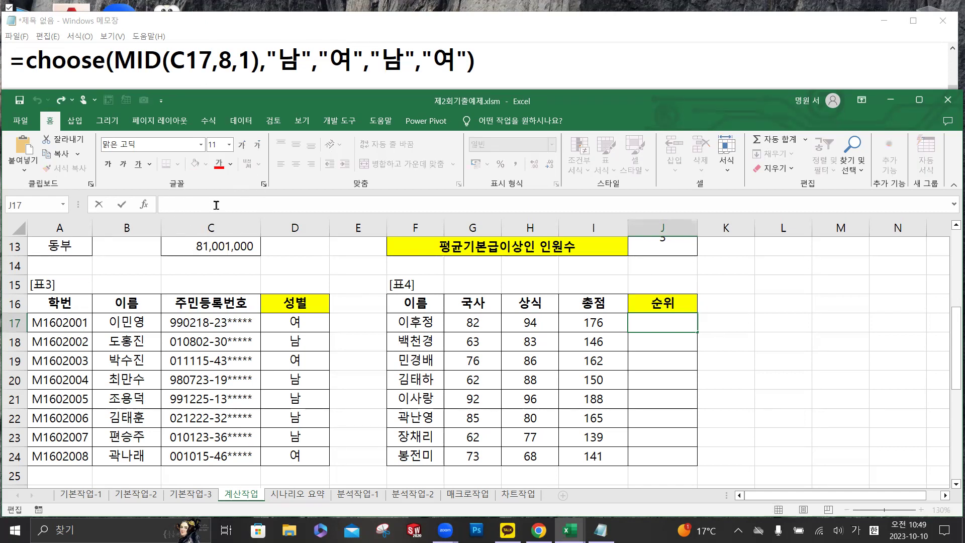
type("=")
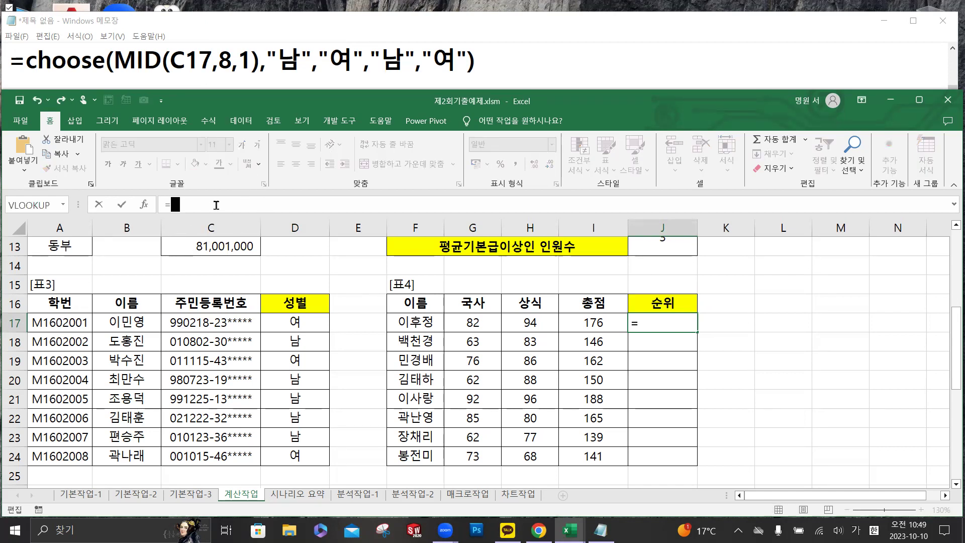
key("Hangul")
type("la")
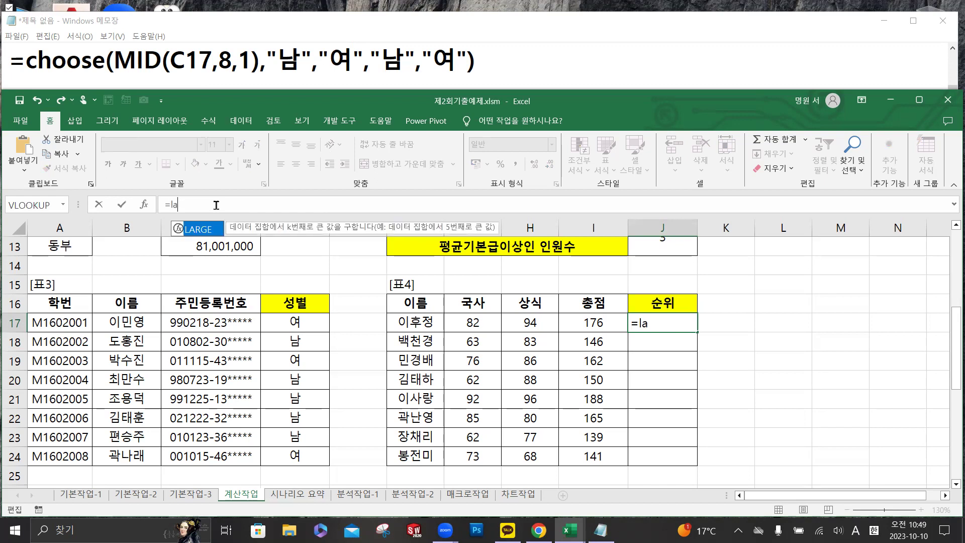
double_click(205, 230)
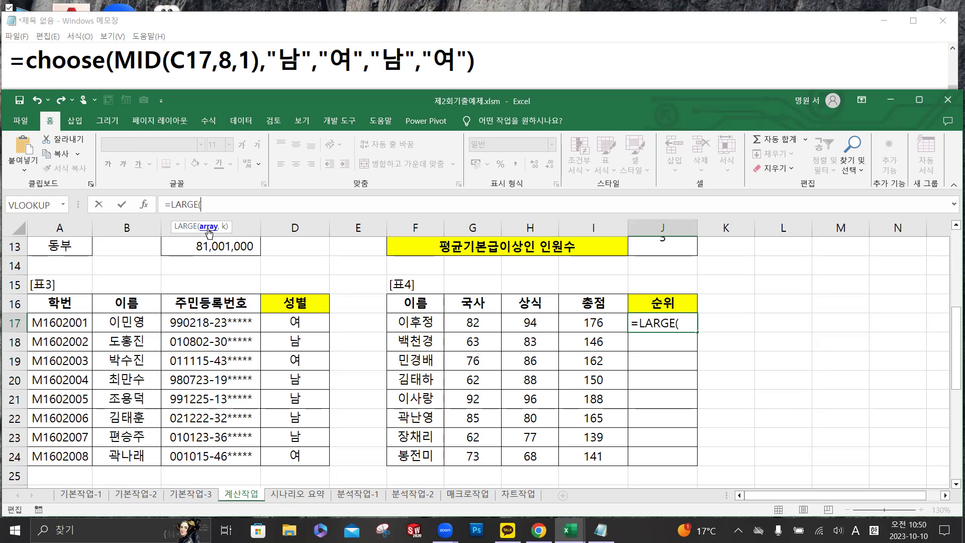
left_click_drag(610, 323, 602, 454)
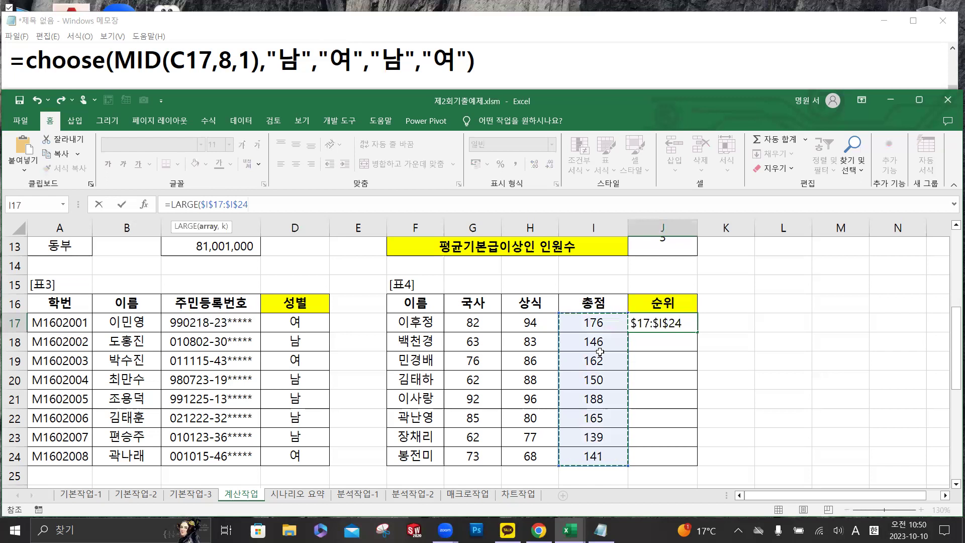
- Copy the partial formula =LARGE($I$17:$I$24 from J17 and paste it into Notepad on a new line below the choose formula
left_click_drag(259, 208, 165, 204)
key("ctrl+c")
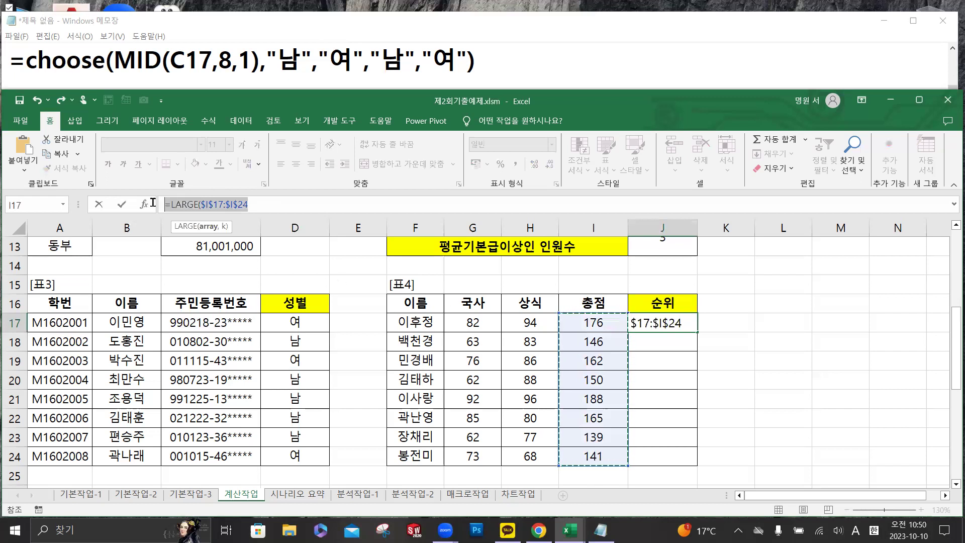
left_click(549, 62)
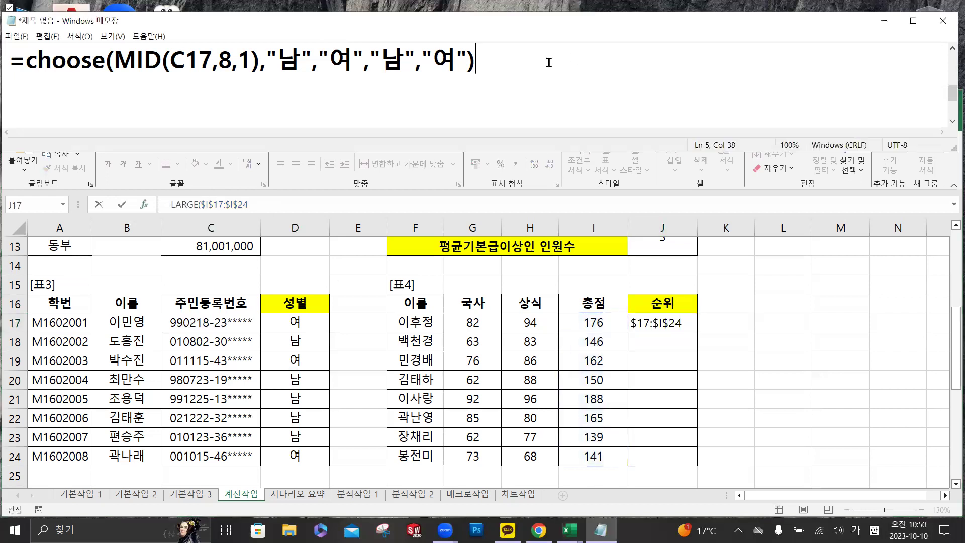
key("Return")
key("Return")
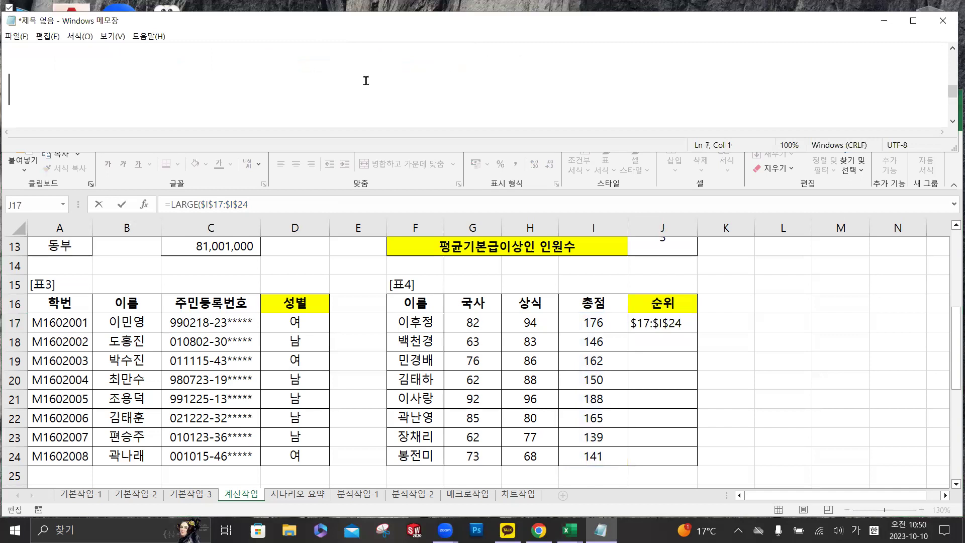
left_click(47, 62)
key("ctrl+v")
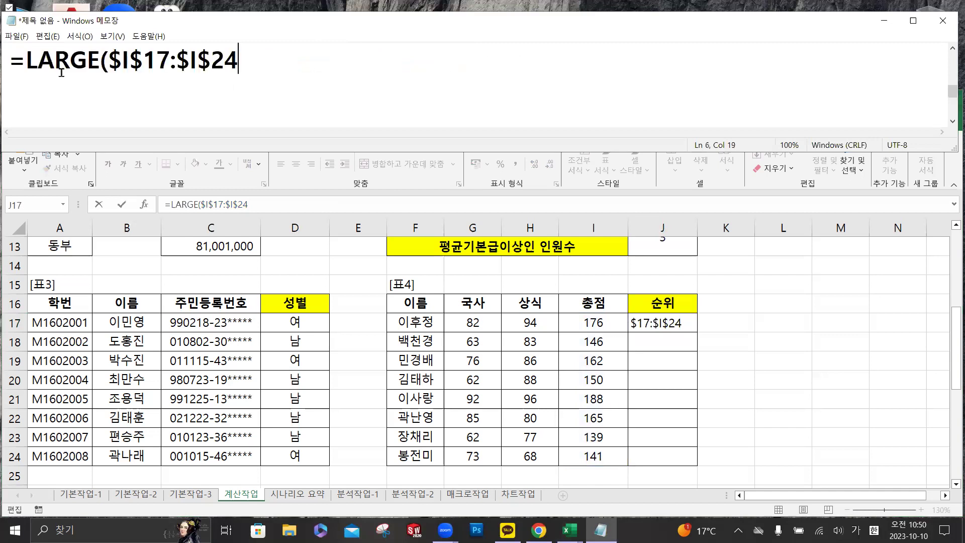
- Complete the LARGE formula drafted in Notepad with 1 as its k argument: =LARGE($I$17:$I$24,1)
left_click_drag(108, 59, 239, 61)
left_click(251, 62)
type(",")
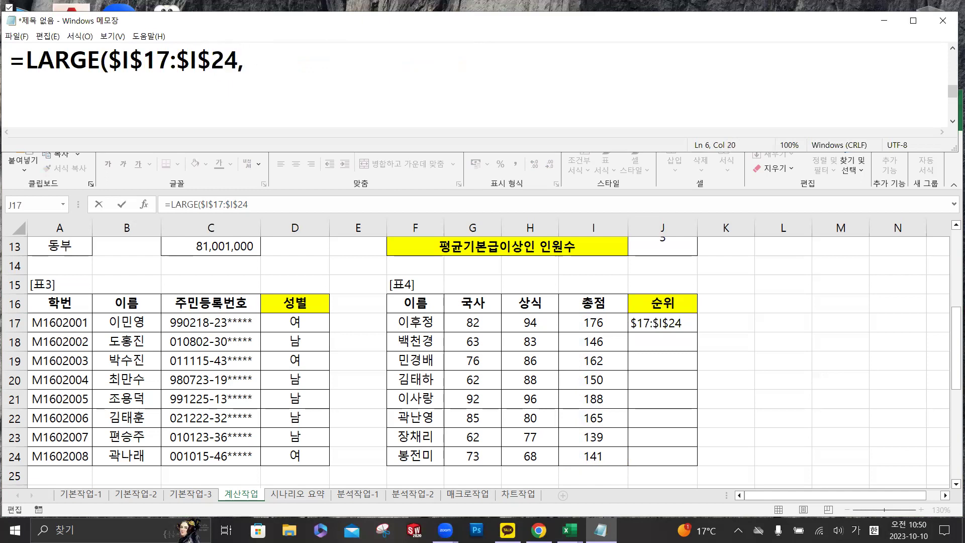
type("1)")
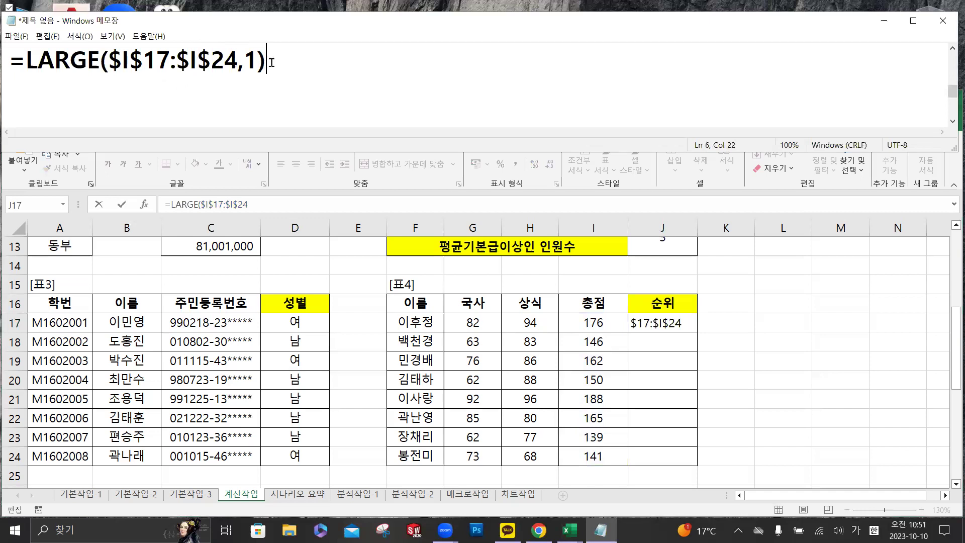
left_click_drag(272, 62, 26, 62)
left_click(100, 79)
left_click(198, 66)
left_click_drag(266, 65, 26, 63)
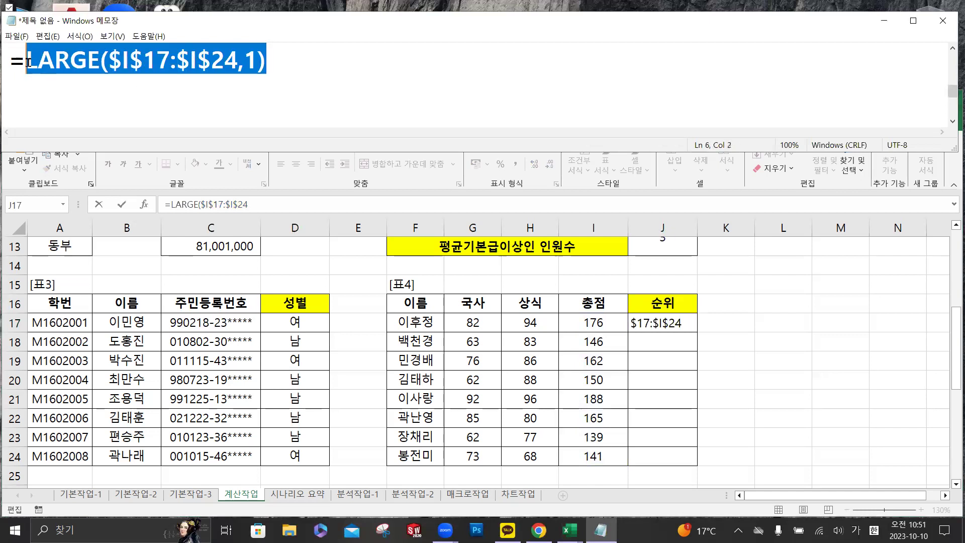
left_click(274, 61)
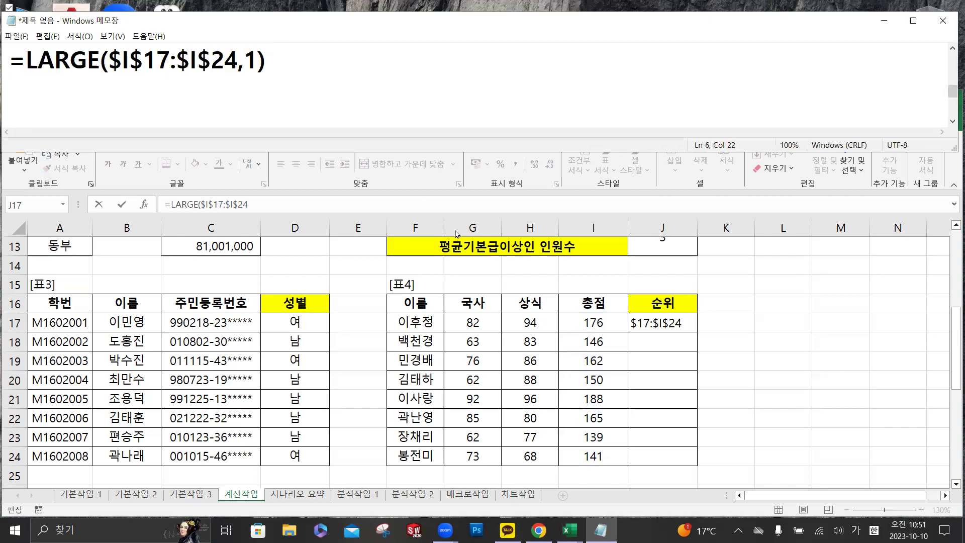
- Switch to Excel, finish J17's LARGE formula with k set to 1, enter it, and fill it down to J24
left_click(273, 201)
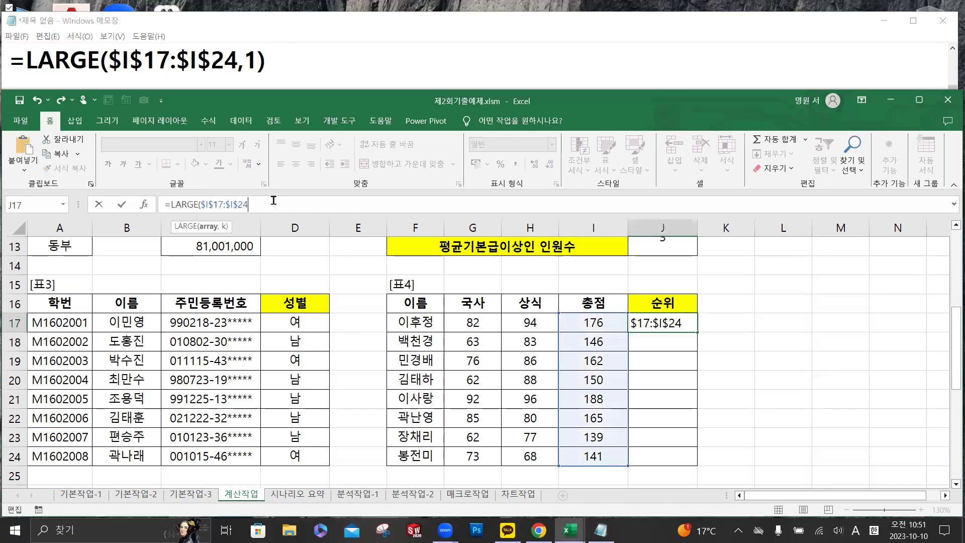
type(",1)")
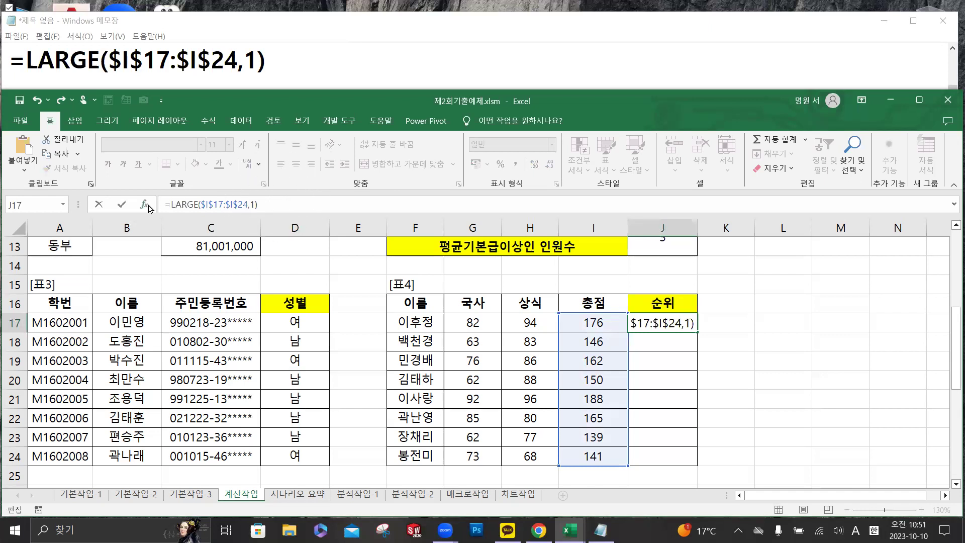
left_click(125, 206)
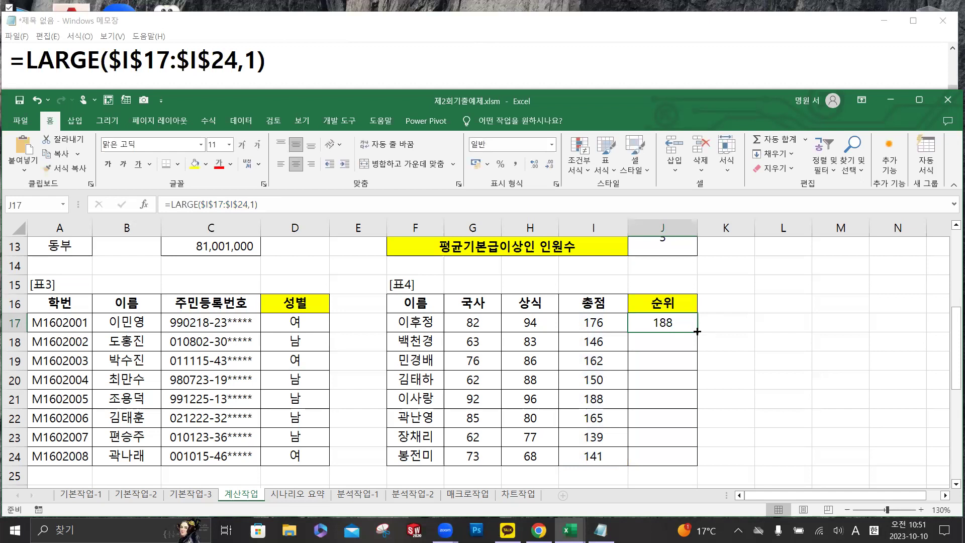
double_click(697, 331)
left_click_drag(611, 323, 613, 455)
left_click(670, 326)
left_click_drag(607, 322, 613, 450)
left_click(665, 342)
left_click_drag(610, 342, 612, 455)
left_click(669, 358)
left_click(672, 317)
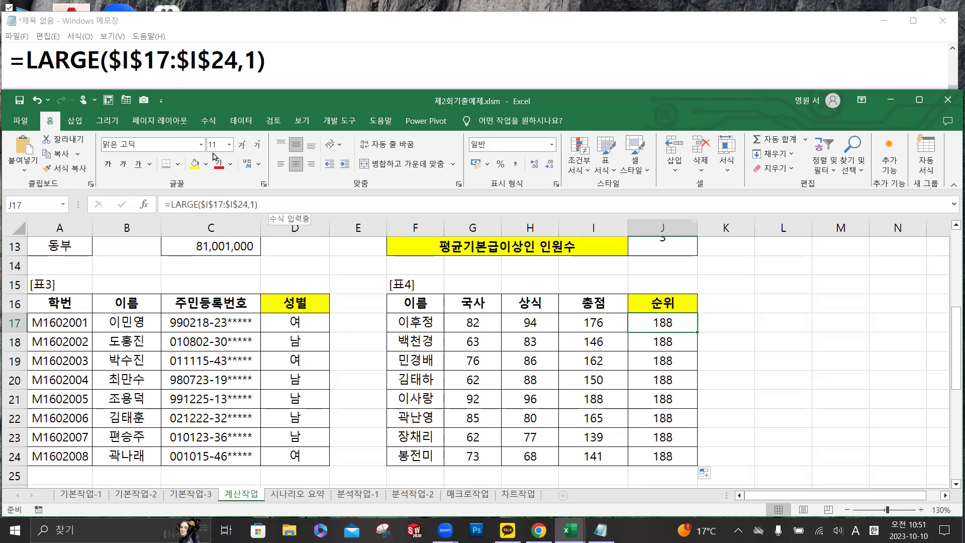
- In Notepad, turn the LARGE draft into an IF with the test I17=LARGE($I$17:$I$24,1) and copy its LARGE part
left_click(25, 59)
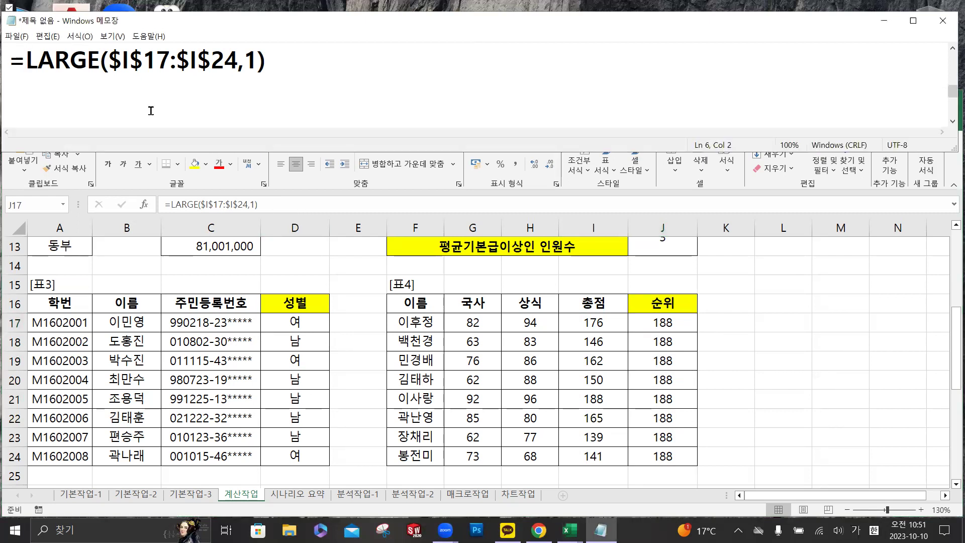
type("ㅑ")
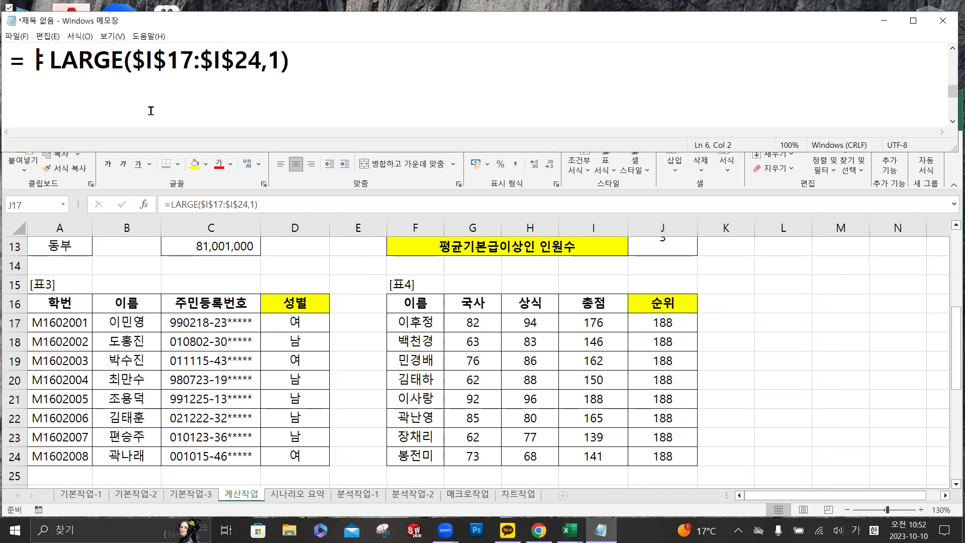
key("BackSpace")
key("Hangul")
type("IF")
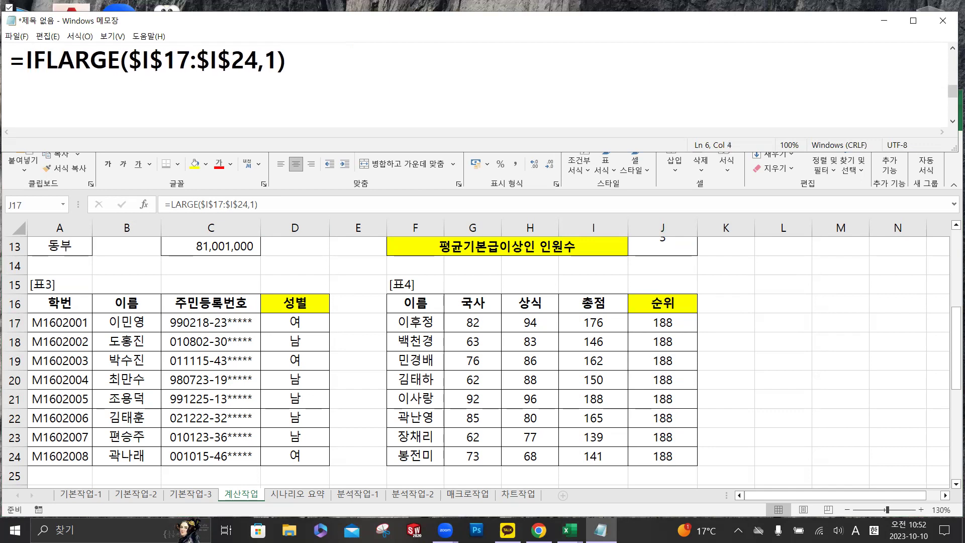
type("(")
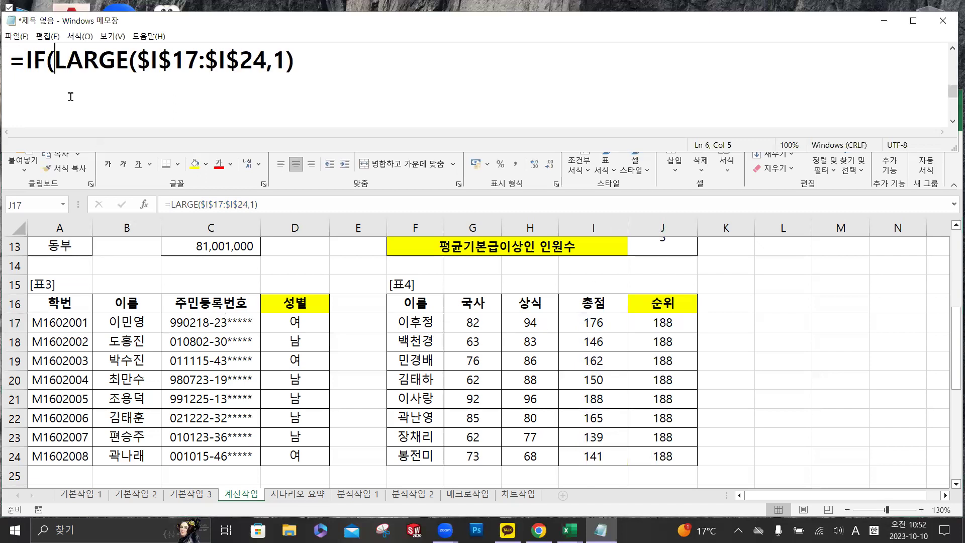
type("I17")
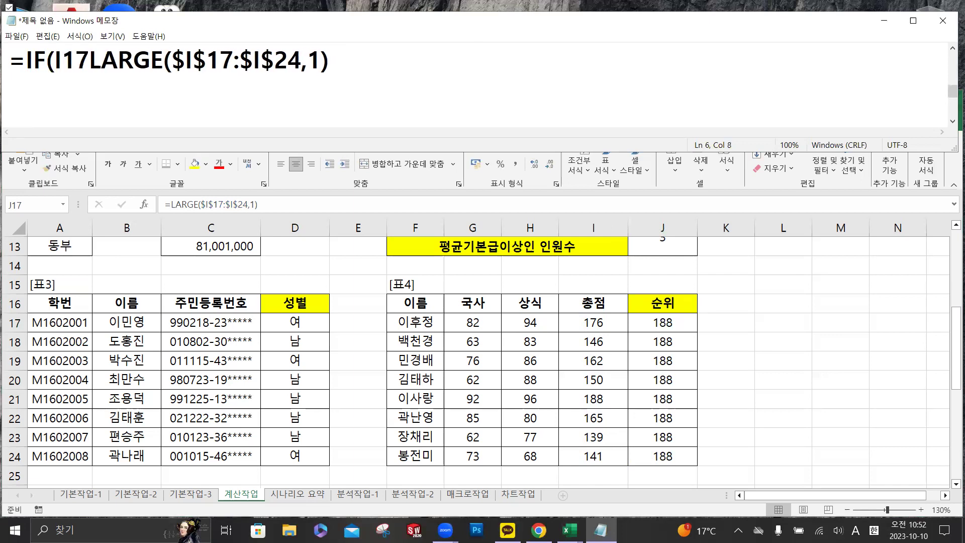
type("=")
double_click(98, 60)
left_click_drag(347, 65, 106, 61)
key("ctrl+c")
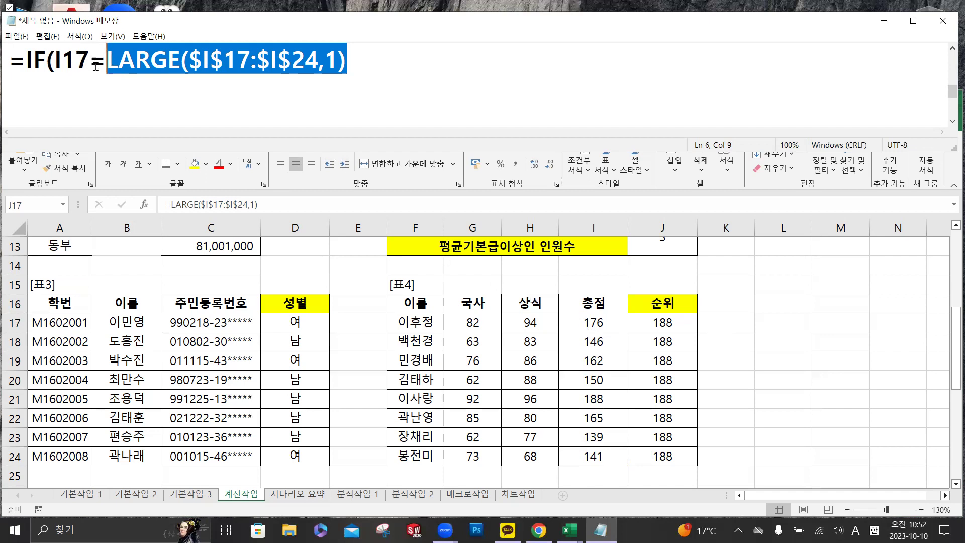
- Add "최우수" as the value-if-true argument of the drafted IF formula
left_click(396, 57)
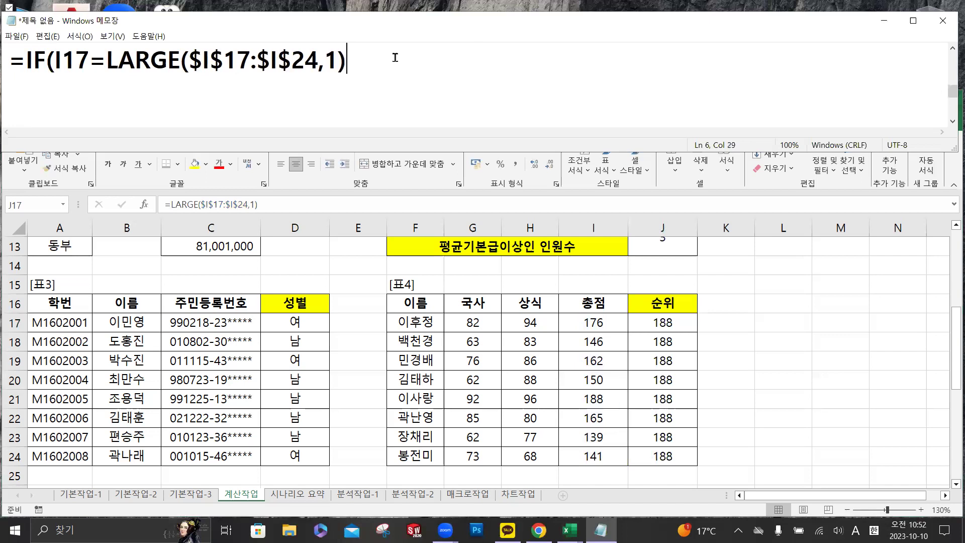
type(",\"")
key("Hangul")
type("최")
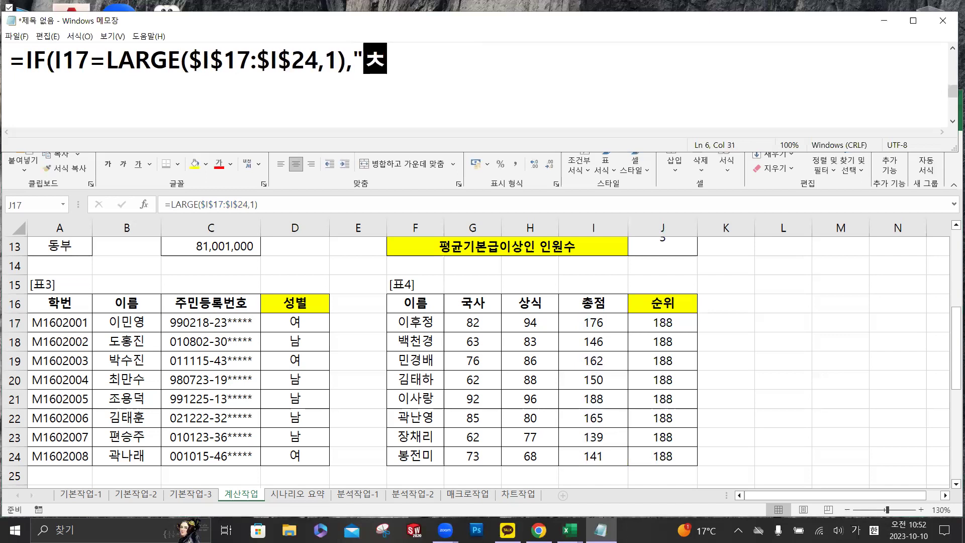
type("우수")
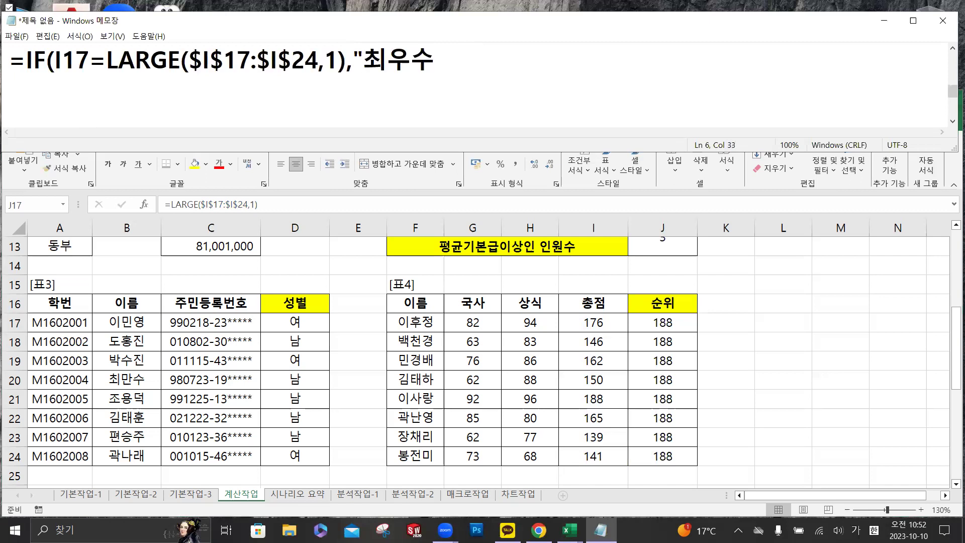
type("\",")
- Nest a second IF in the draft with the test I17=LARGE($I$17:$I$24,2), reusing the copied LARGE part
type("ㅑ")
key("BackSpace")
key("Hangul")
type("IF(I17")
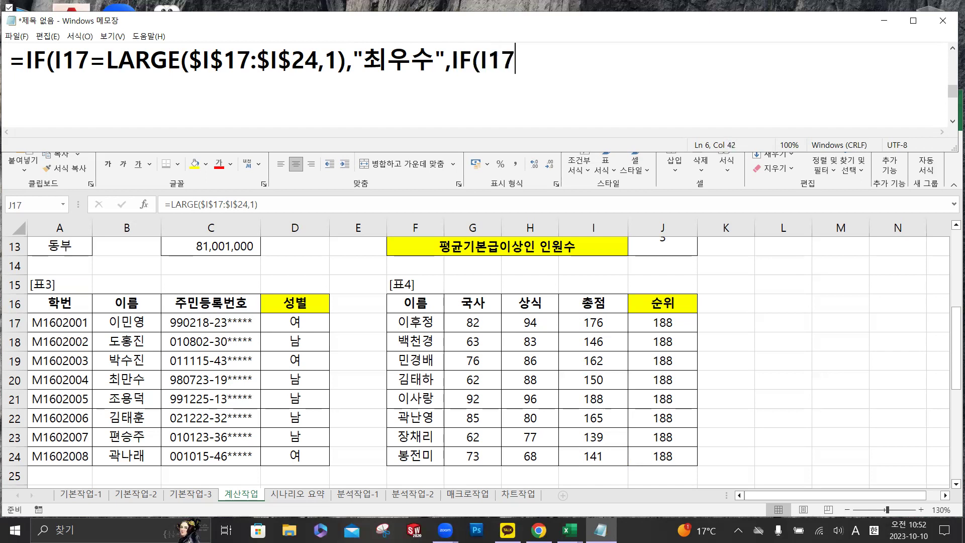
type("=")
key("ctrl+v")
double_click(763, 63)
type("2")
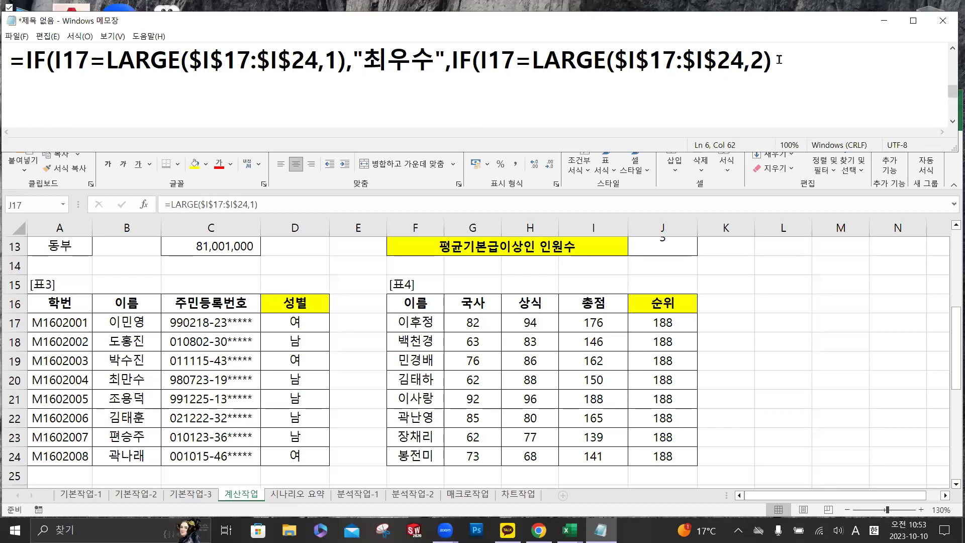
left_click(522, 60)
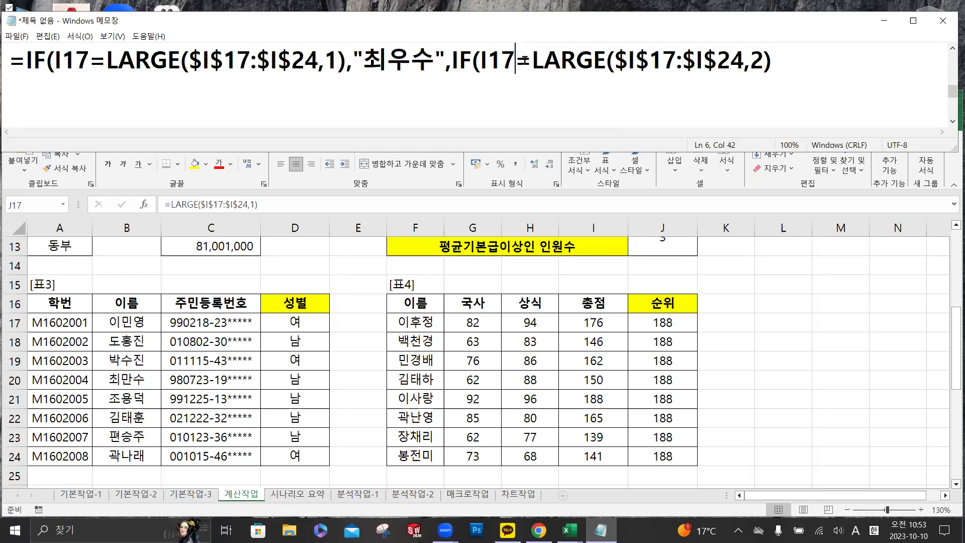
double_click(523, 60)
- Finish the drafted nested IF with the values "우수" and "" and close both IF functions
left_click(798, 65)
type(",\"")
type("dn")
key("BackSpace")
key("BackSpace")
key("Hangul")
type("우수\"")
type(",\"우수\",")
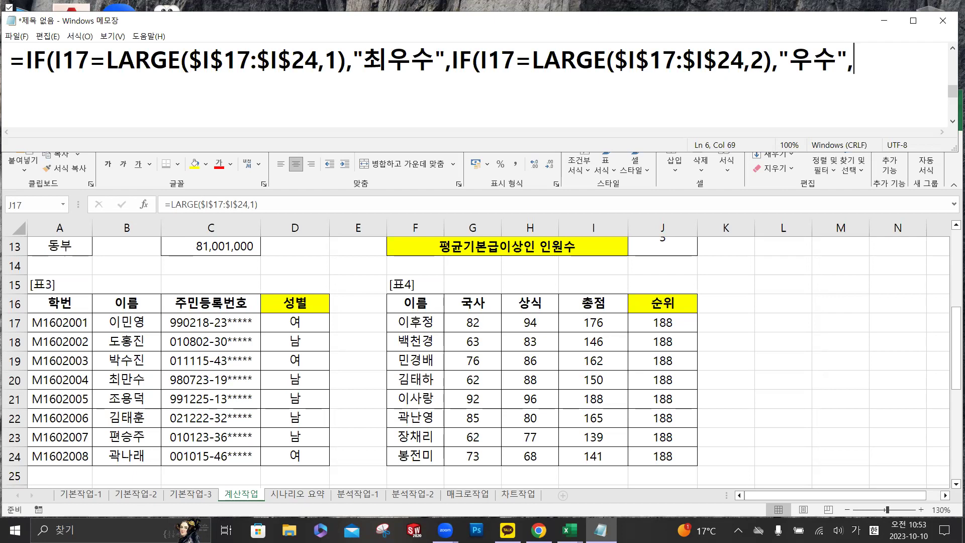
type("\"\"))")
- Switch to Excel and wrap J17's LARGE formula in IF with the test I17=LARGE($I$17:$I$24,1), ready for the true value
left_click(235, 212)
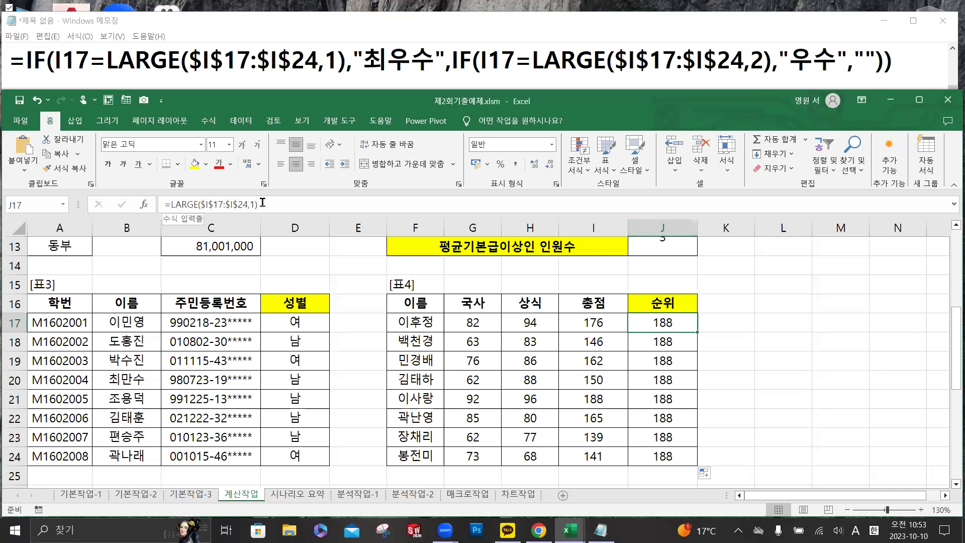
left_click(171, 204)
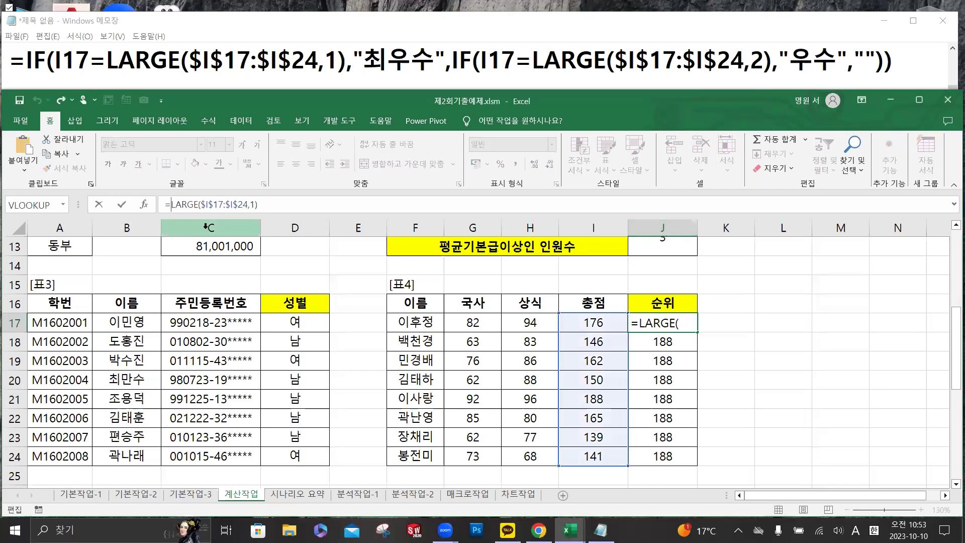
type("if")
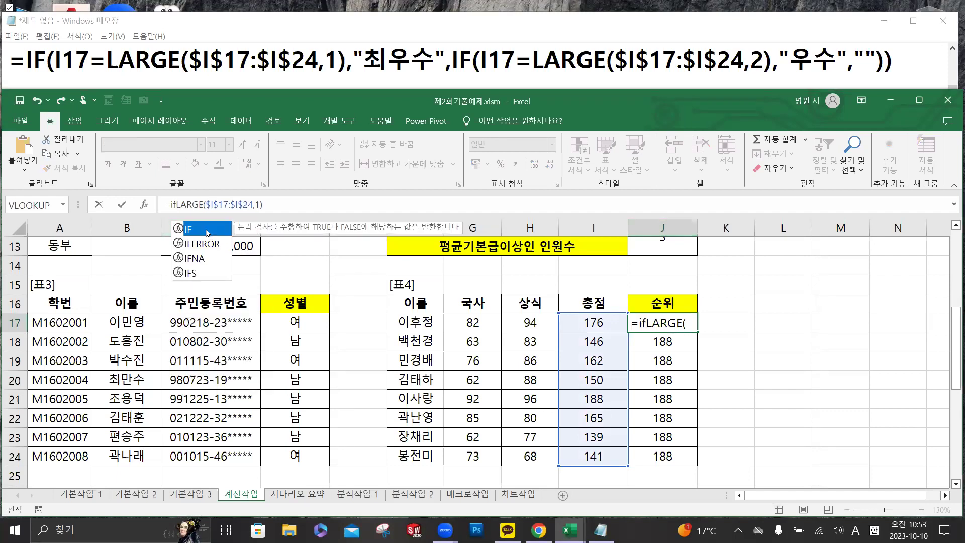
double_click(207, 231)
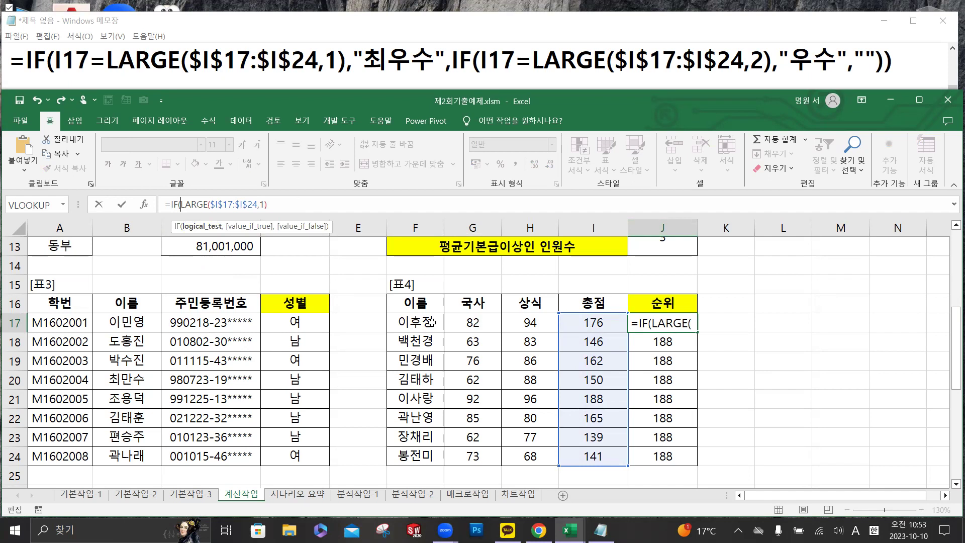
left_click(584, 323)
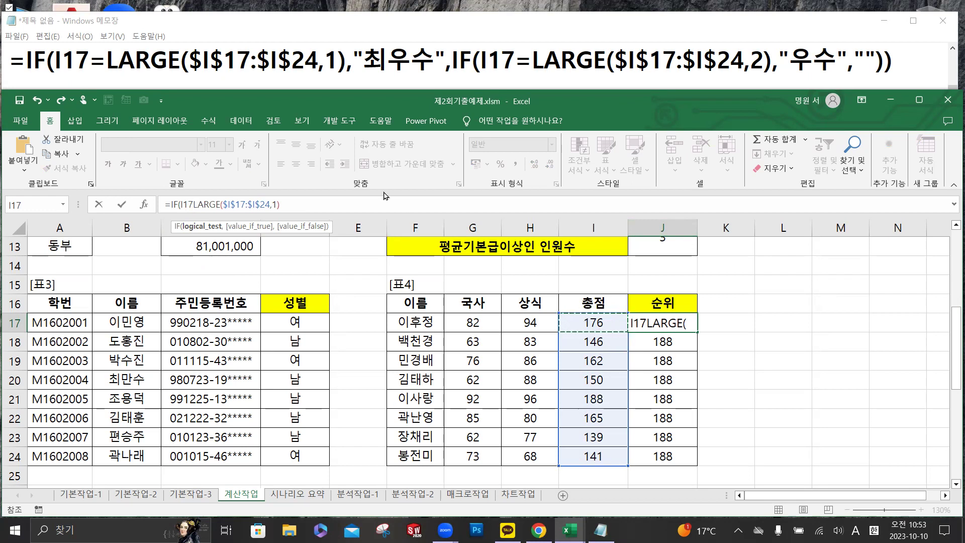
type("=")
left_click(314, 208)
type(",")
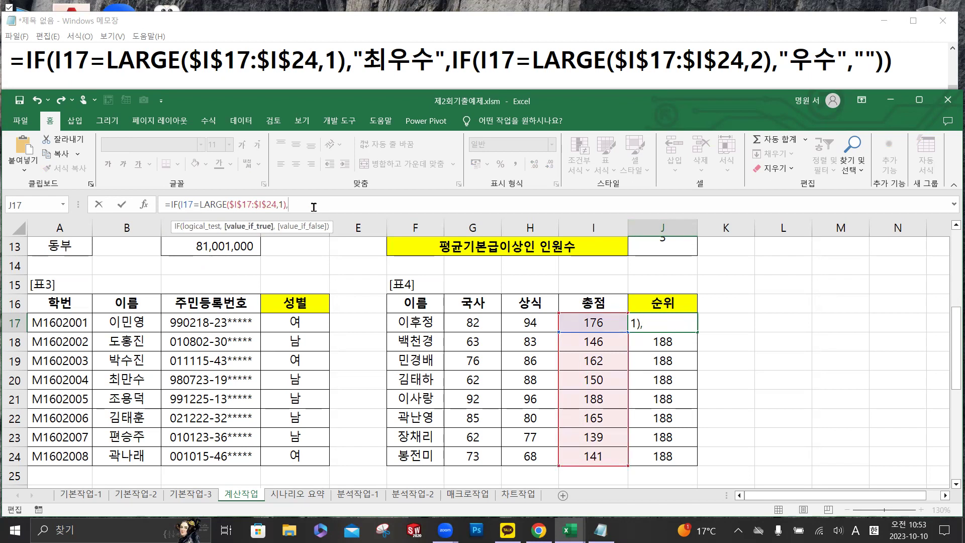
- Add "최우수" as the true value in J17's IF and open a nested IF for the false value
type("\"최우수\",")
key("Hangul")
type("i")
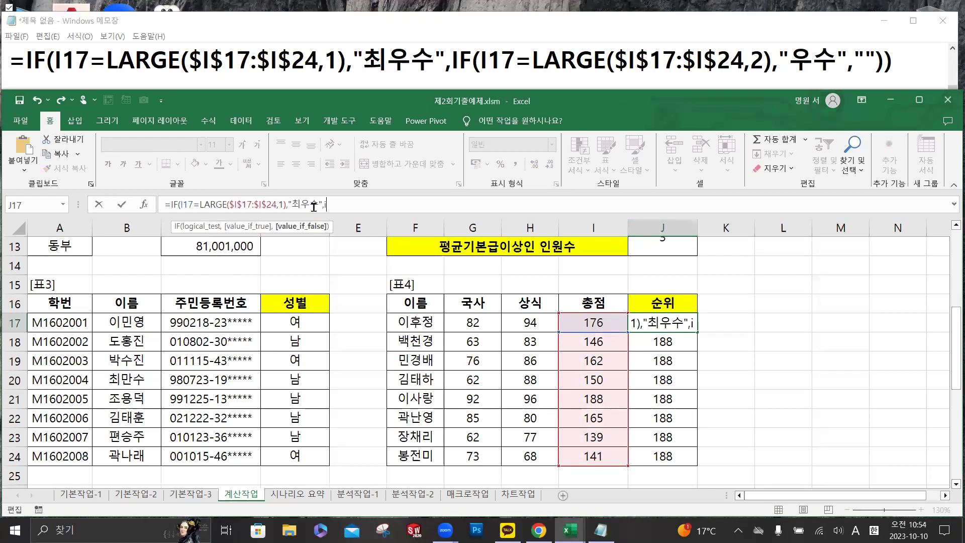
type("f")
double_click(347, 238)
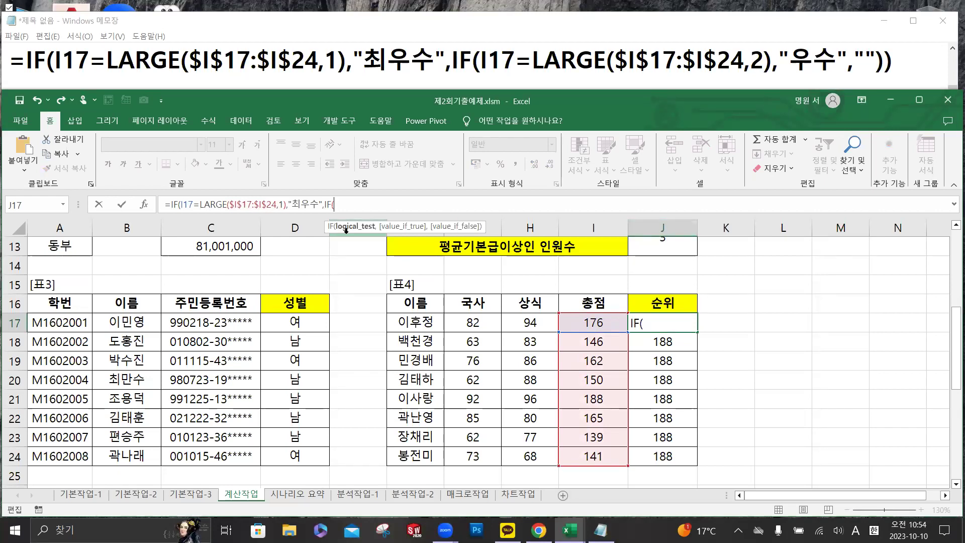
- Set the nested IF's test in J17 to I17=LARGE($I$17:$I$24,2), using the copied LARGE part
left_click(609, 323)
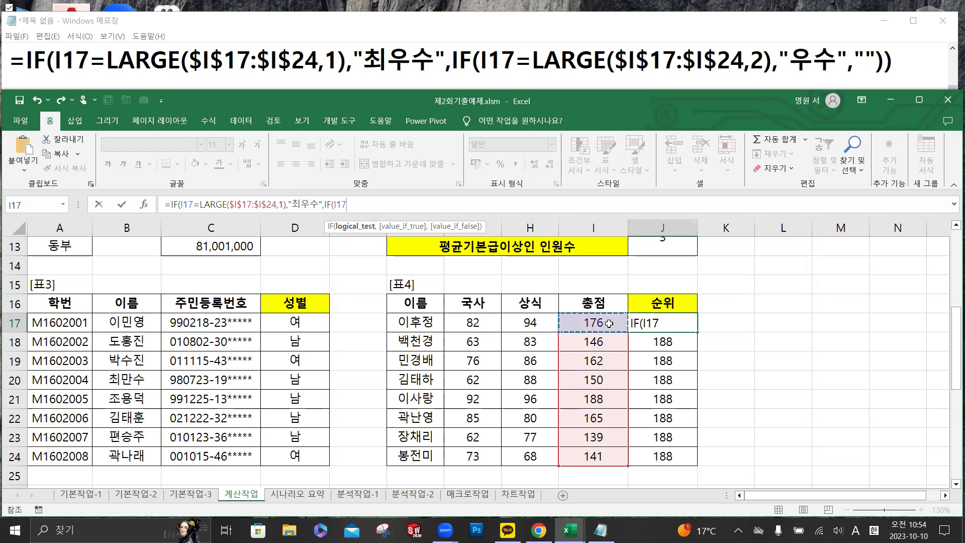
type("=")
key("ctrl+v")
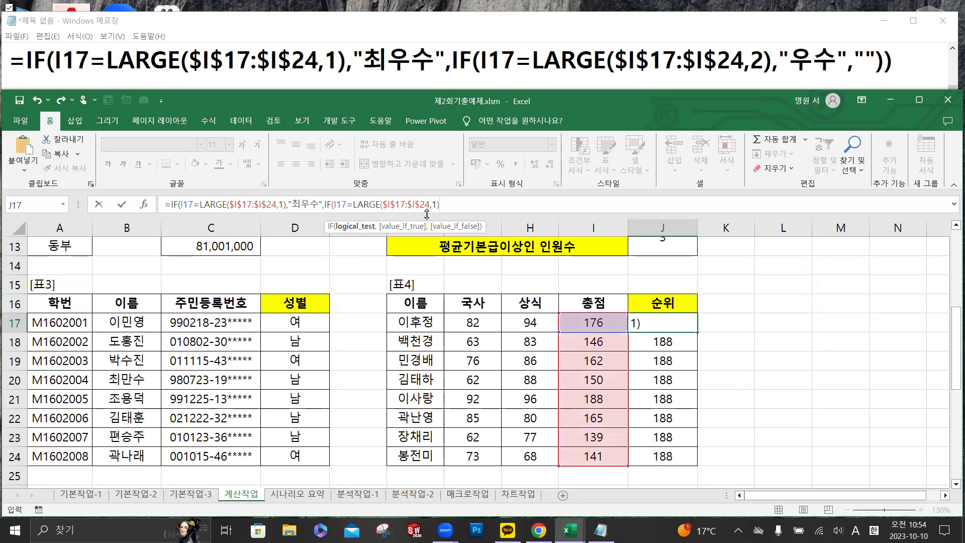
left_click(436, 205)
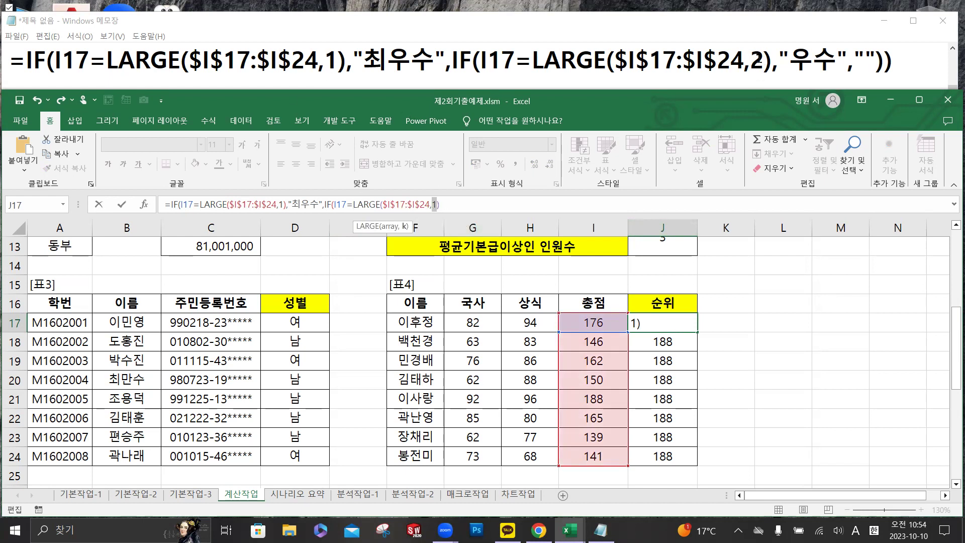
left_click(757, 60)
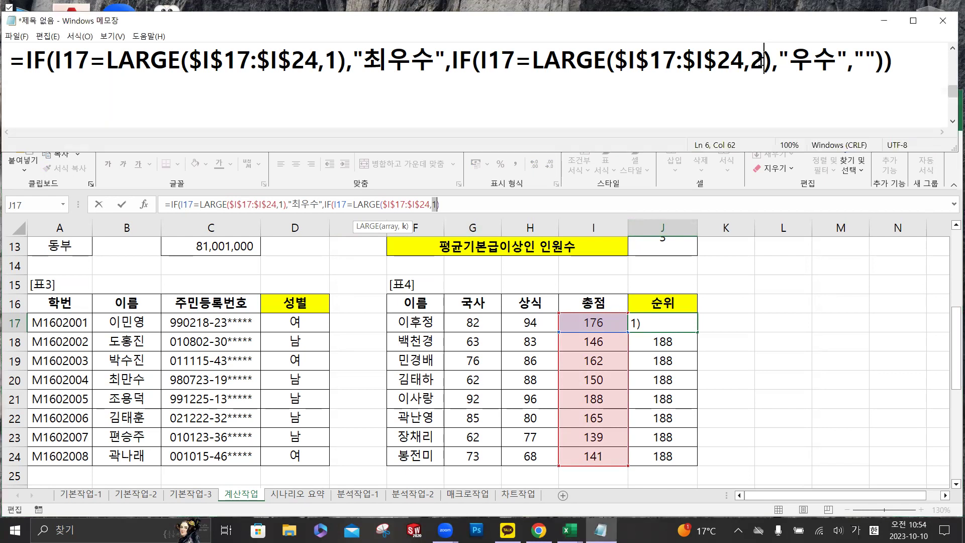
left_click_drag(751, 60, 764, 61)
left_click(506, 282)
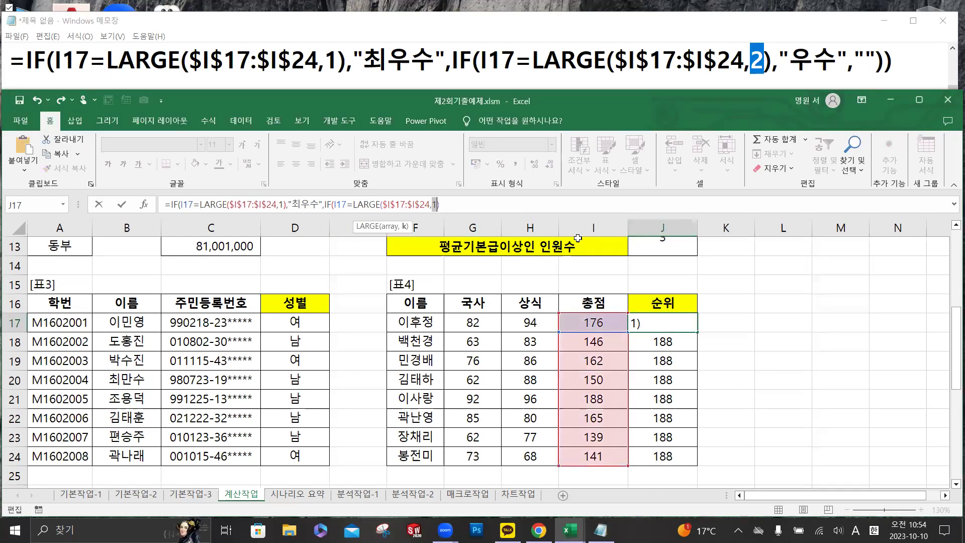
type("2)")
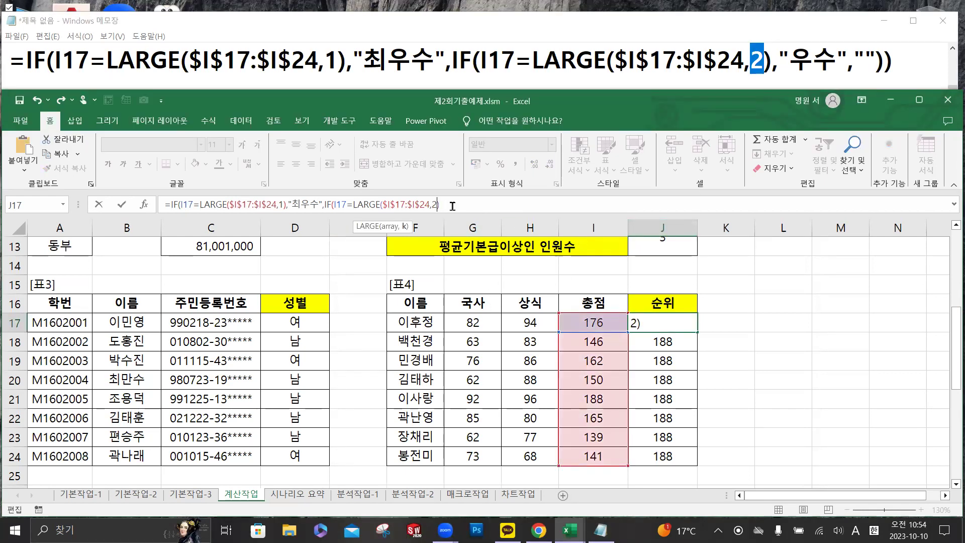
- Finish J17's nested IF with "우수" and "", close both functions, and fill the formula down through J24
type(",\"우수")
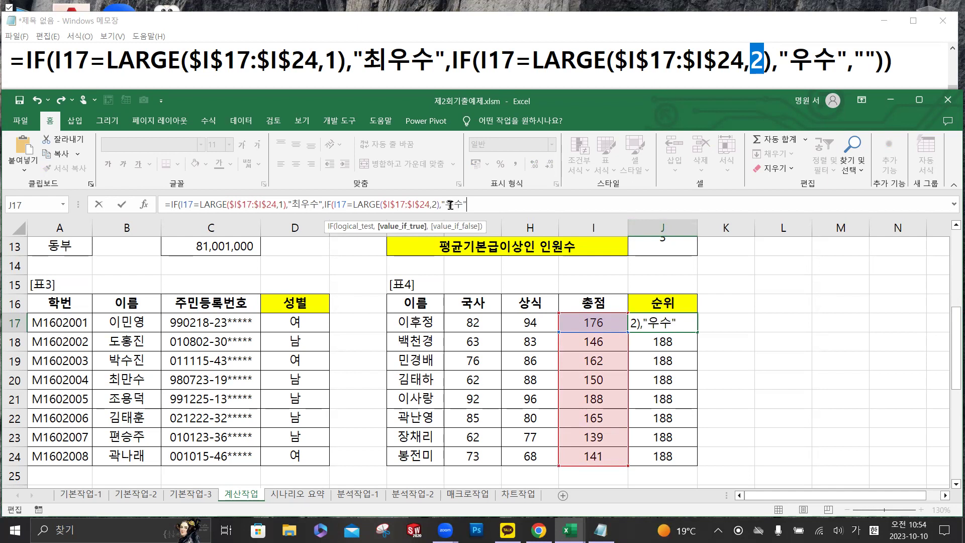
type("\",\"")
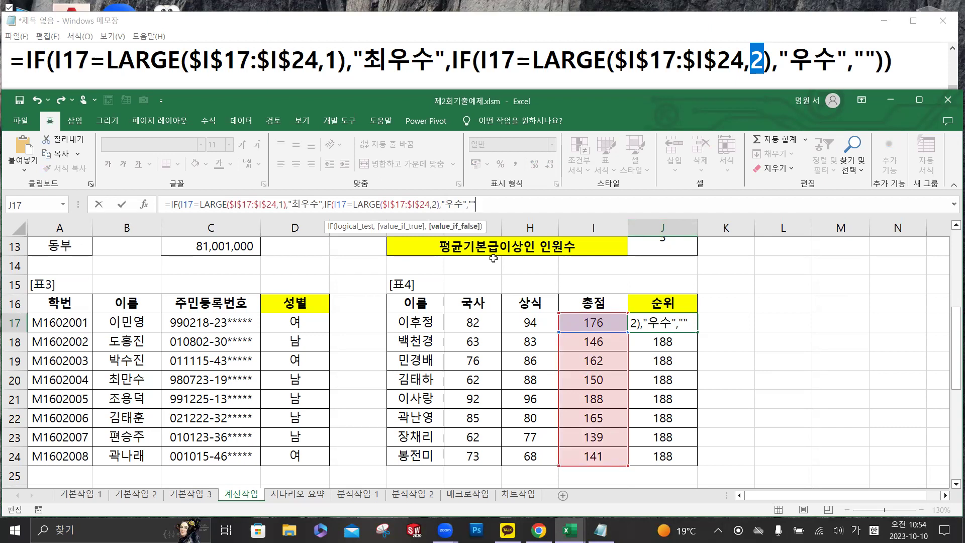
type("\"))")
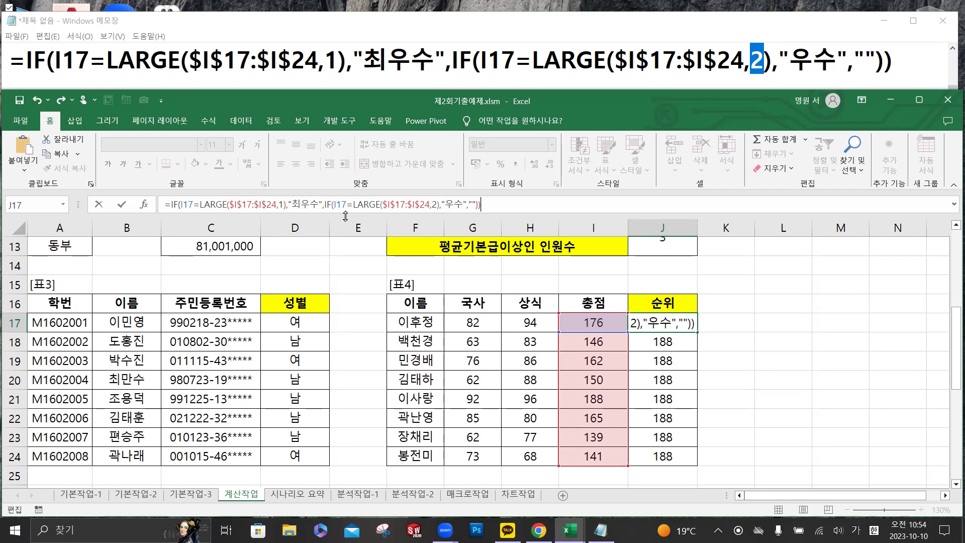
left_click(122, 204)
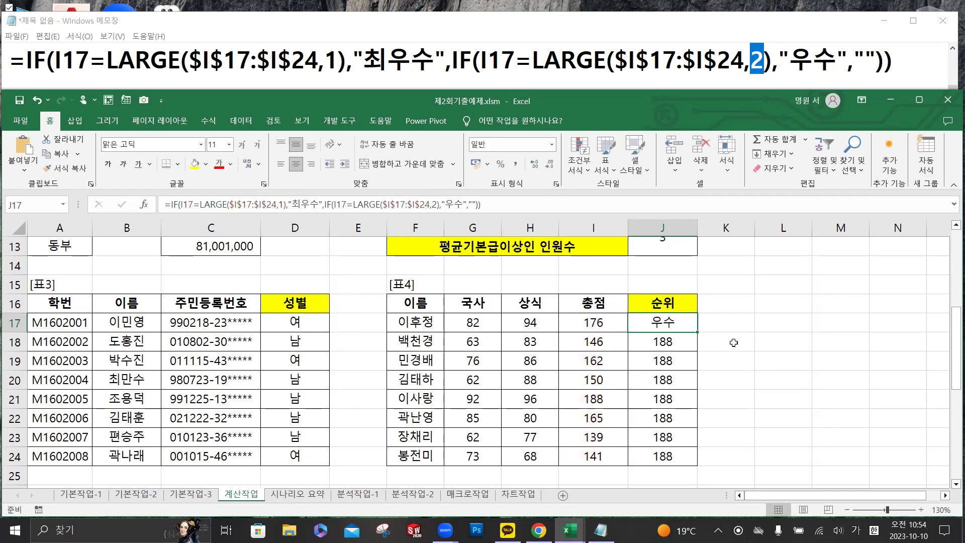
double_click(698, 333)
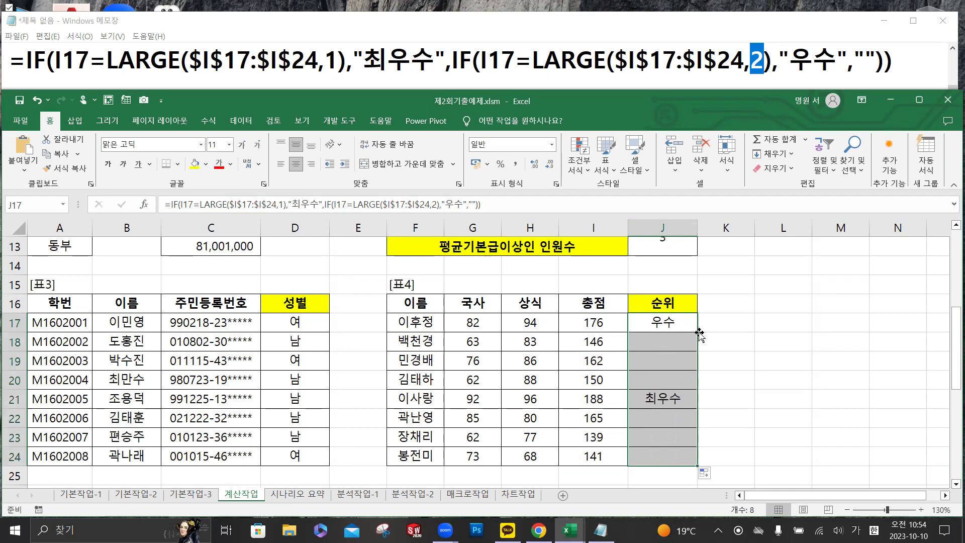
- Check the 순위 results in [표4] against the 총점 values, including the blank cells
left_click(605, 397)
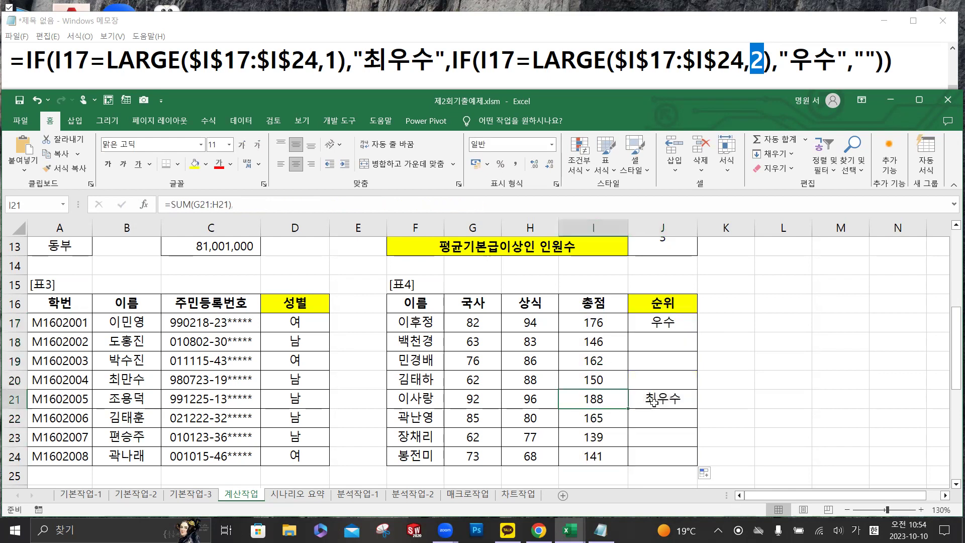
left_click(662, 400)
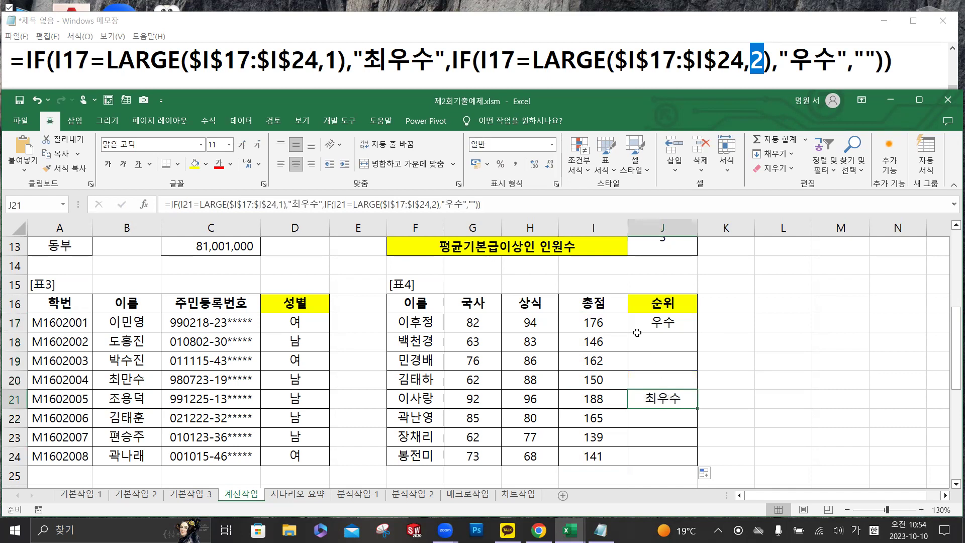
left_click(611, 322)
left_click(662, 326)
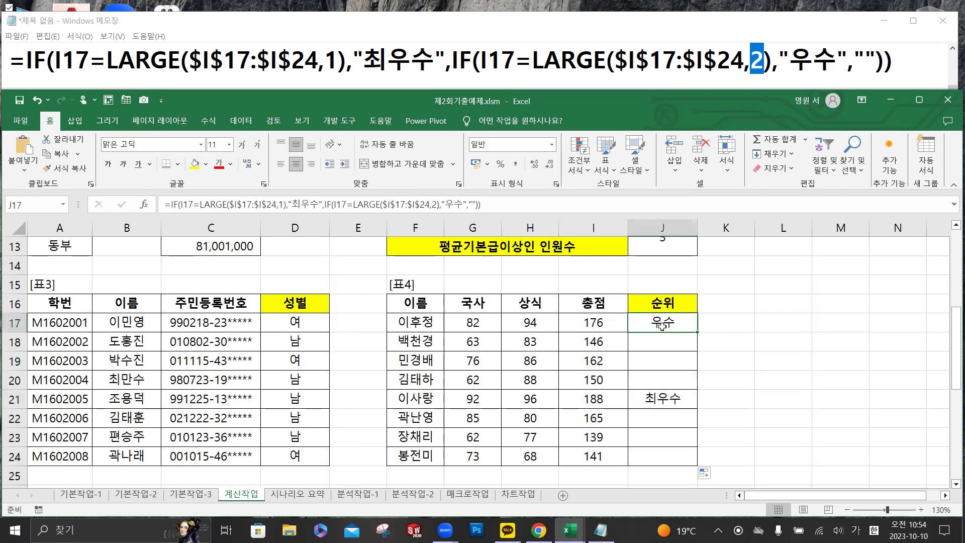
left_click_drag(671, 347, 674, 383)
left_click_drag(674, 417, 676, 455)
left_click(672, 346)
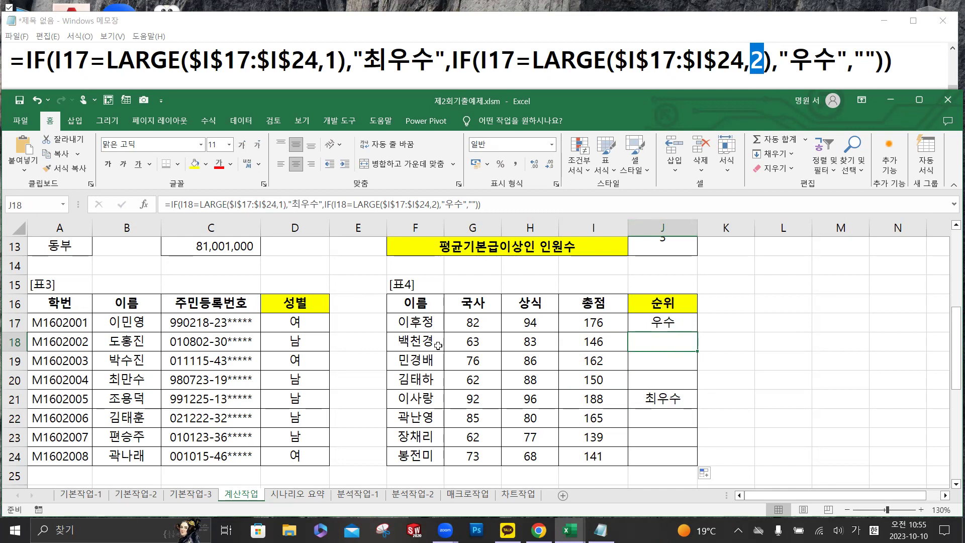
- Examine the horizontal 학과코드 and 학과명 lookup range B38:D39 below the 지원학과 table
scroll(461, 346, "down", 4)
scroll(440, 315, "down", 1)
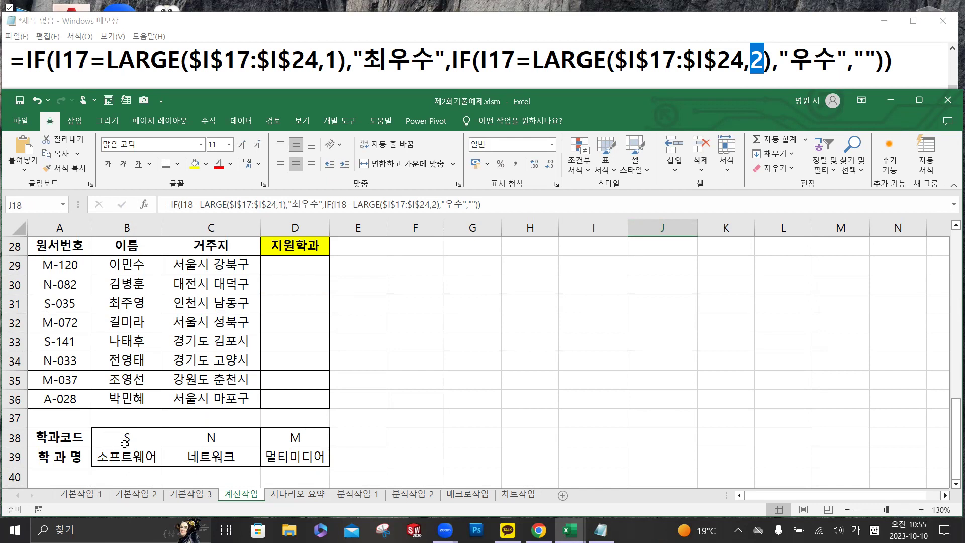
left_click_drag(123, 438, 299, 458)
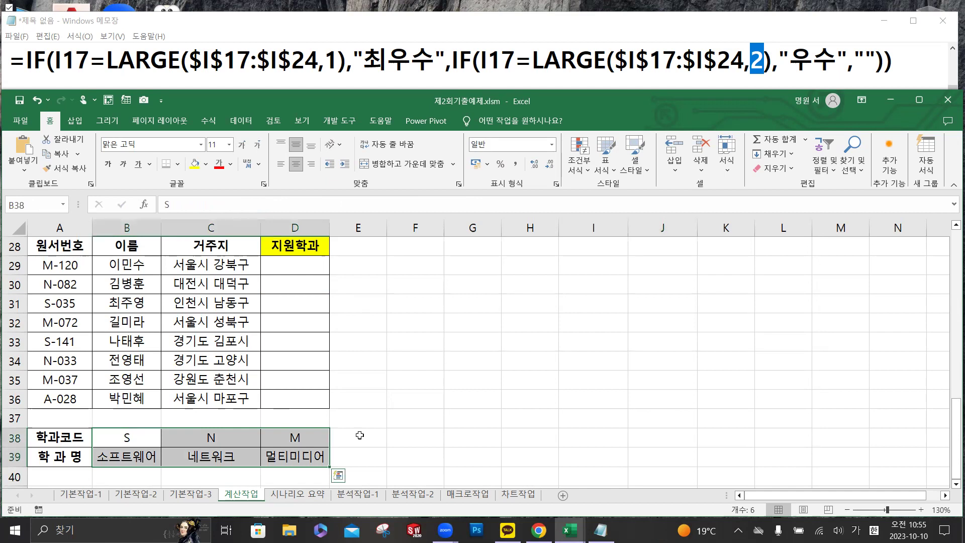
left_click(414, 427)
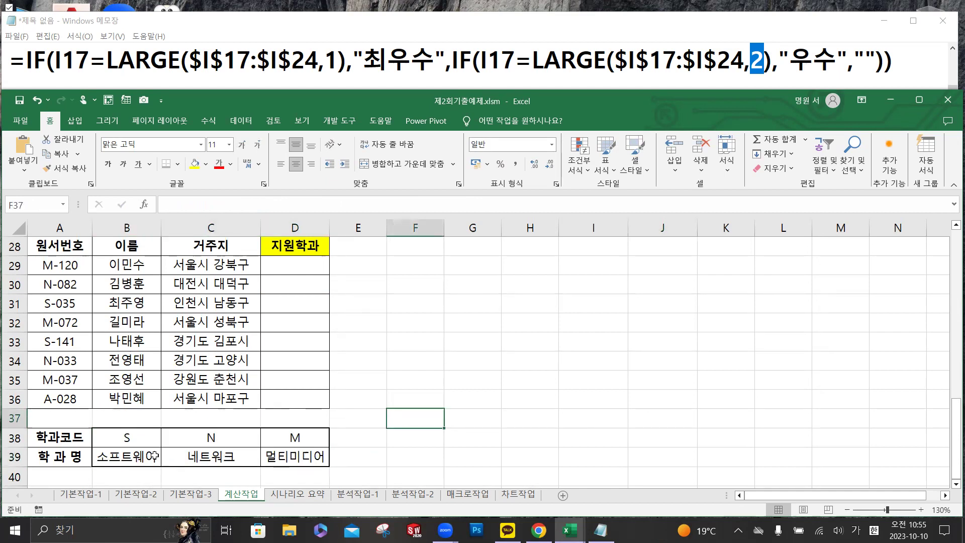
left_click_drag(128, 440, 274, 451)
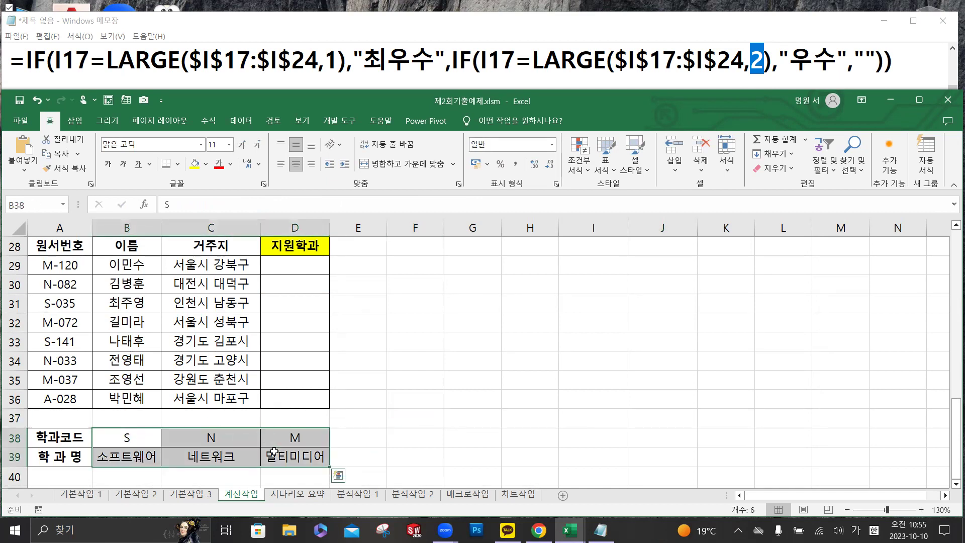
left_click(464, 401)
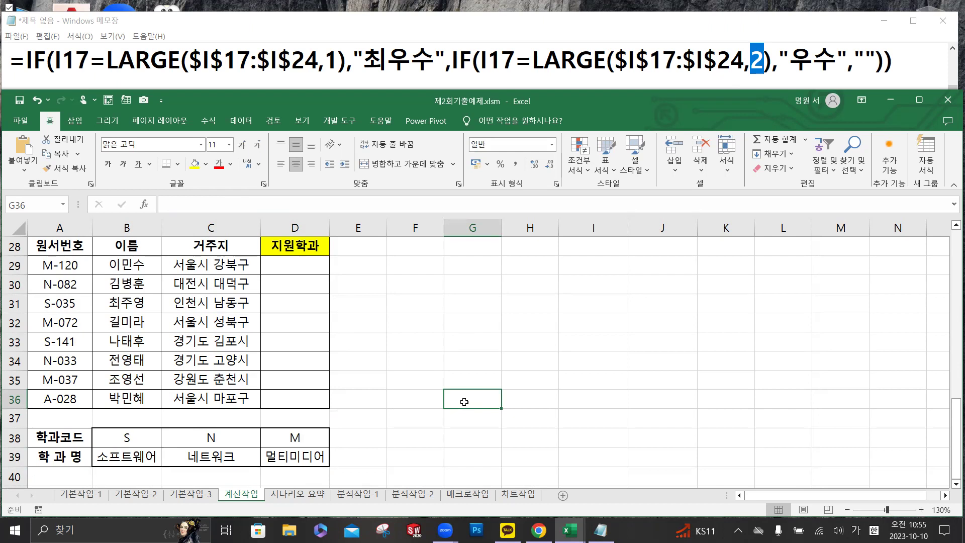
- Copy the lookup table A38:D39 and paste it at F29 with rows and columns transposed (행/열 바꿈)
left_click_drag(68, 437, 295, 454)
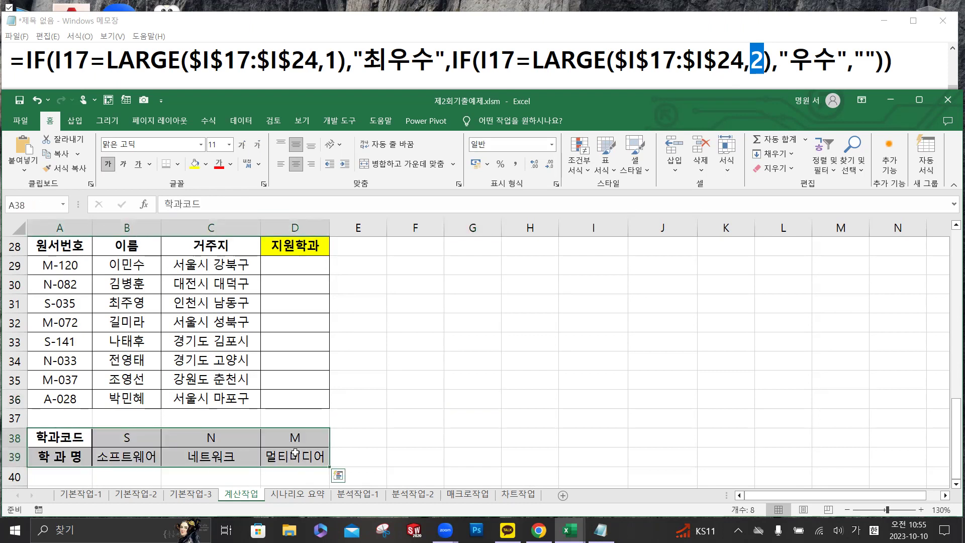
key("ctrl+c")
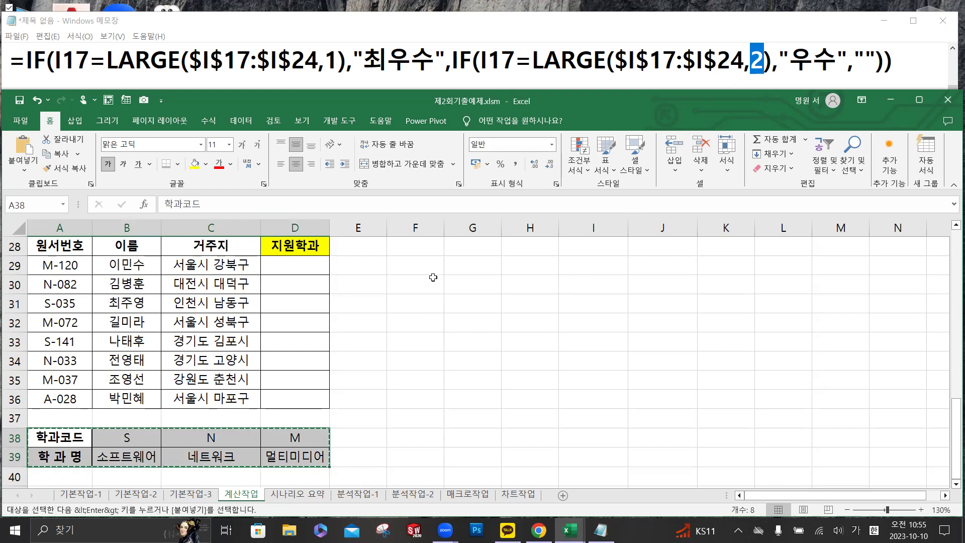
left_click(424, 265)
right_click(424, 265)
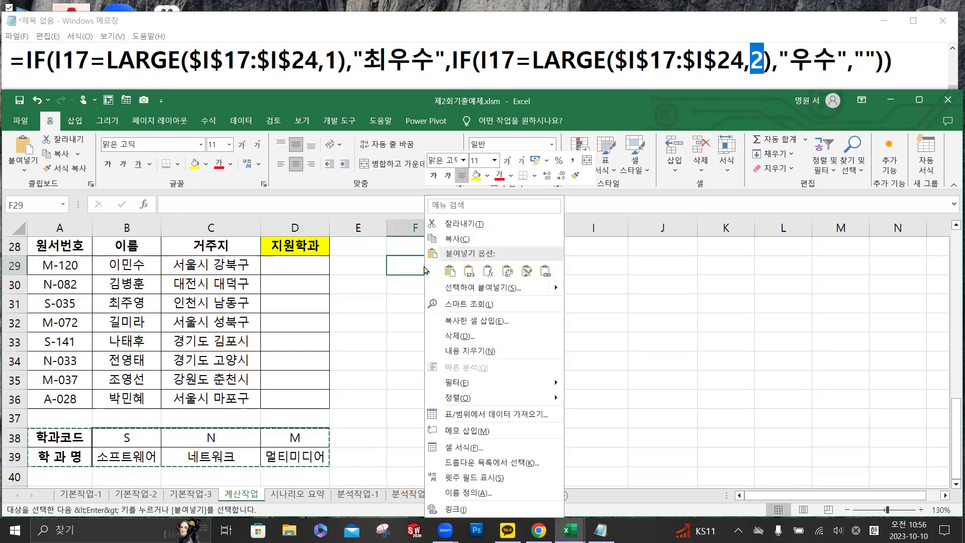
left_click(480, 288)
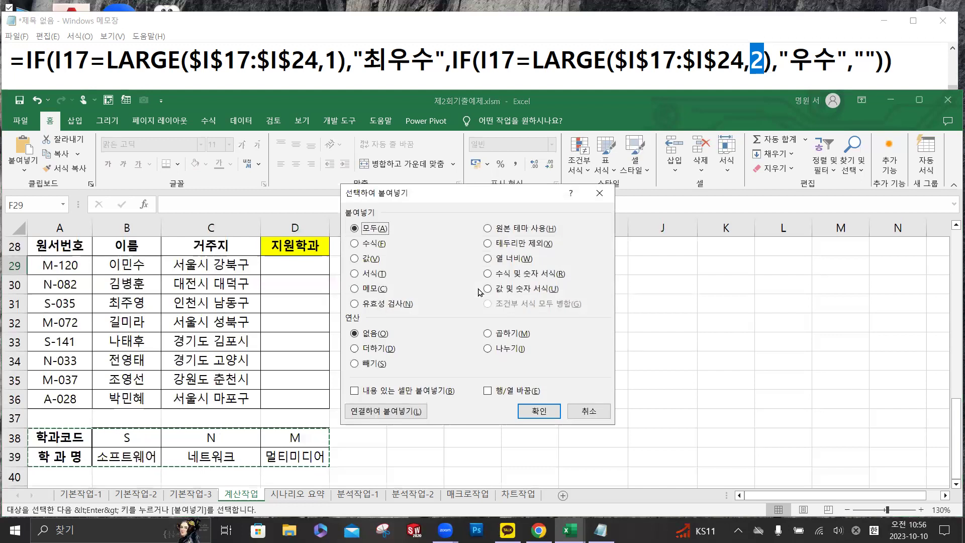
left_click(522, 390)
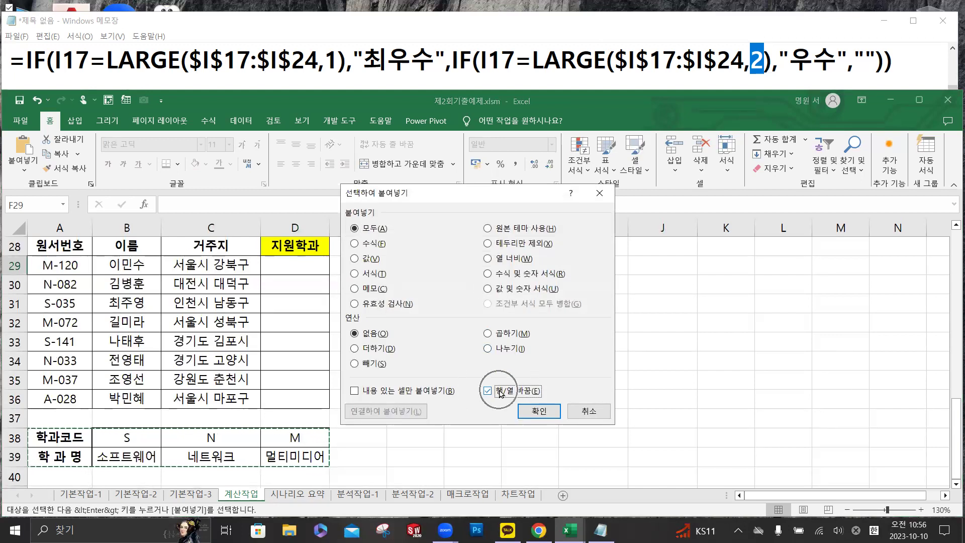
left_click(538, 411)
left_click(595, 365)
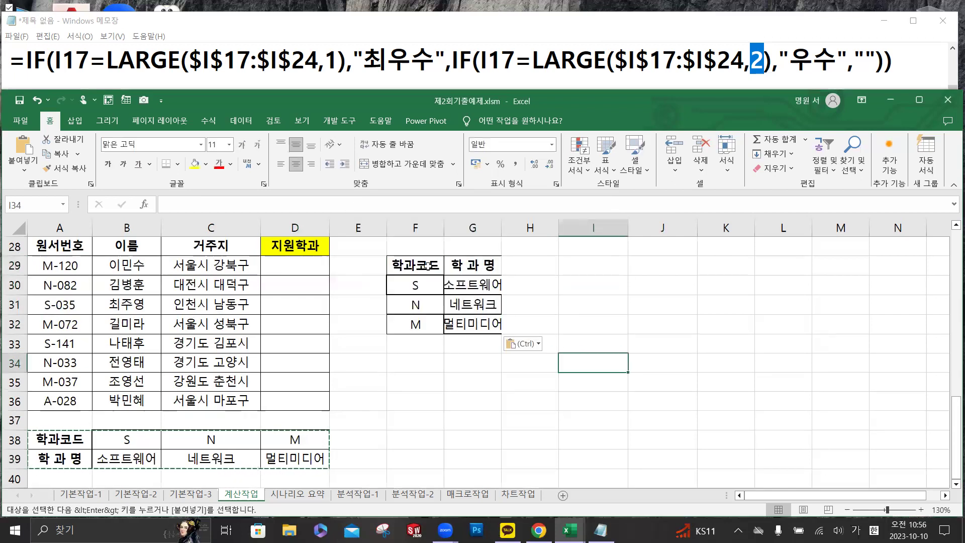
- Apply all borders to the transposed table F29:G32 and widen column G to fit the 학과명 entries
left_click_drag(428, 268, 452, 324)
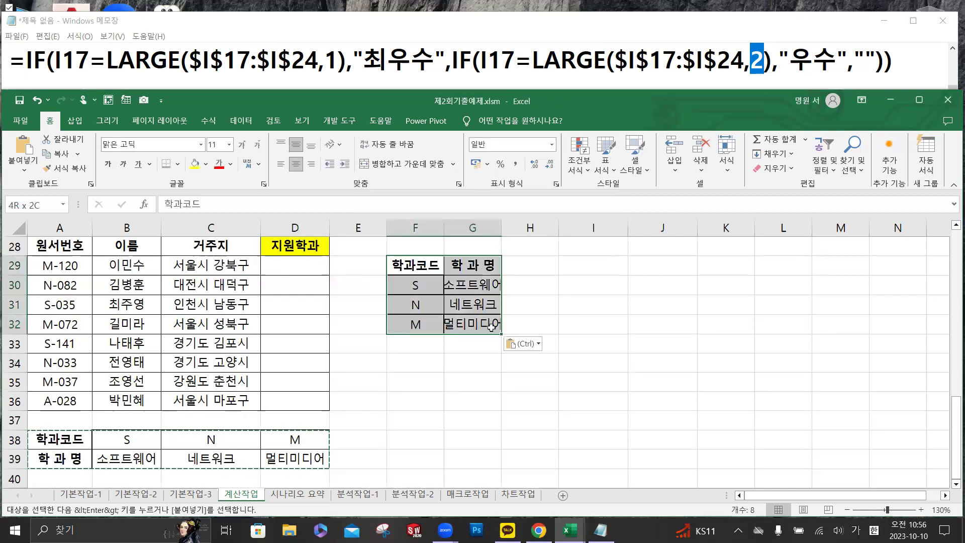
left_click(178, 164)
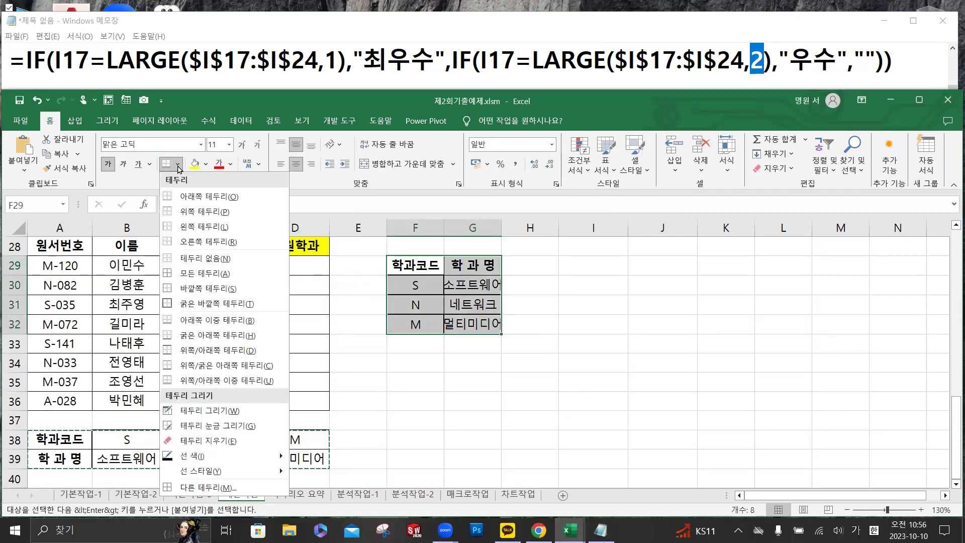
left_click(205, 273)
left_click(582, 350)
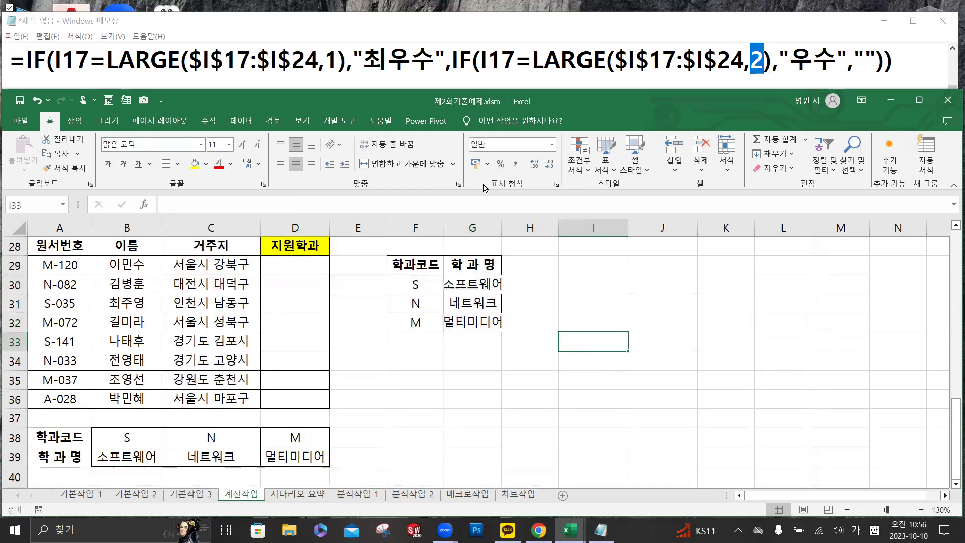
left_click(558, 371)
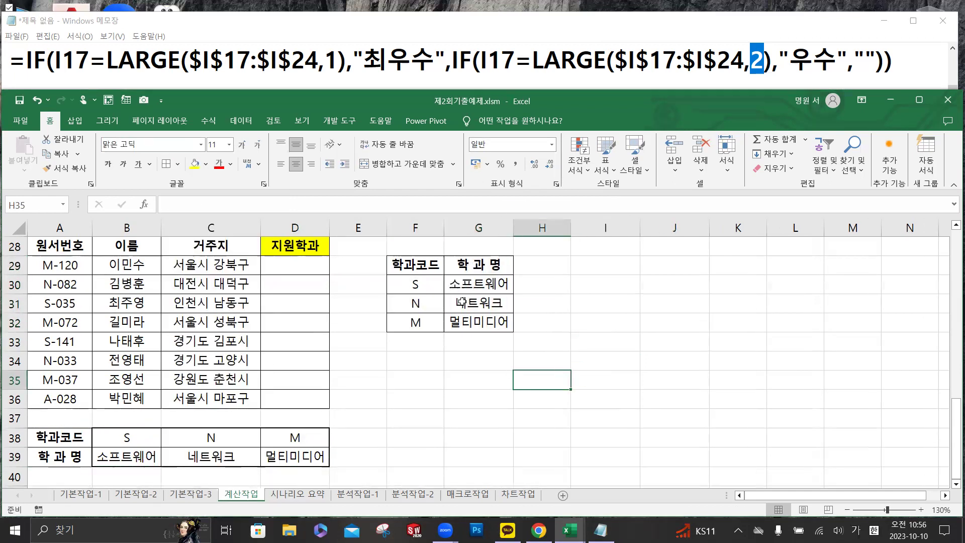
- Compare the header and data layout of the transposed table F29:G32 with the original horizontal table A38:D39
left_click_drag(422, 262, 470, 270)
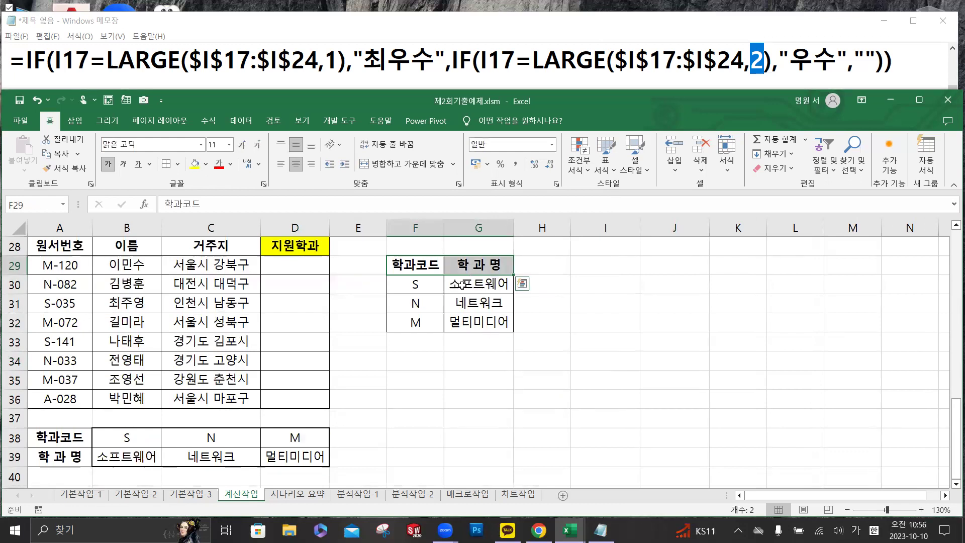
left_click_drag(428, 282, 426, 324)
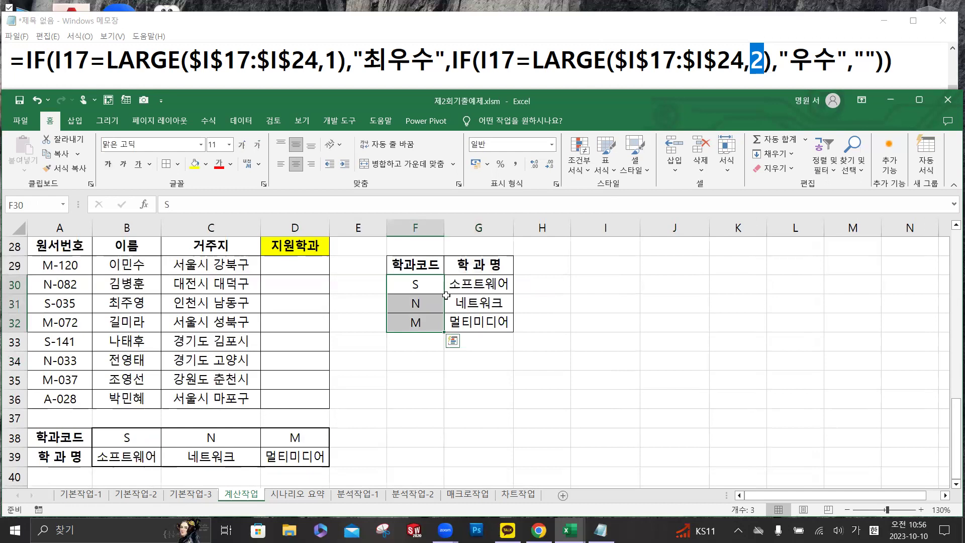
left_click_drag(480, 285, 484, 323)
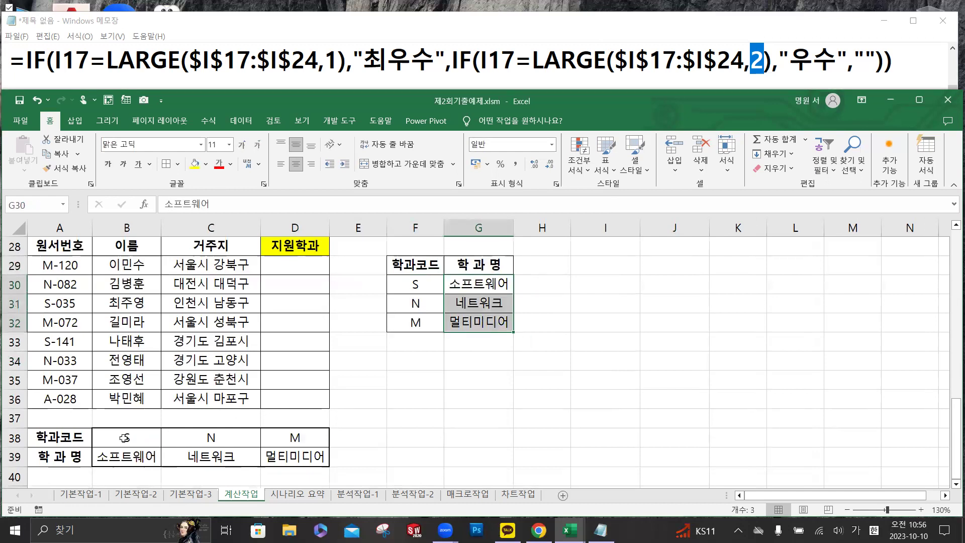
left_click_drag(61, 440, 61, 459)
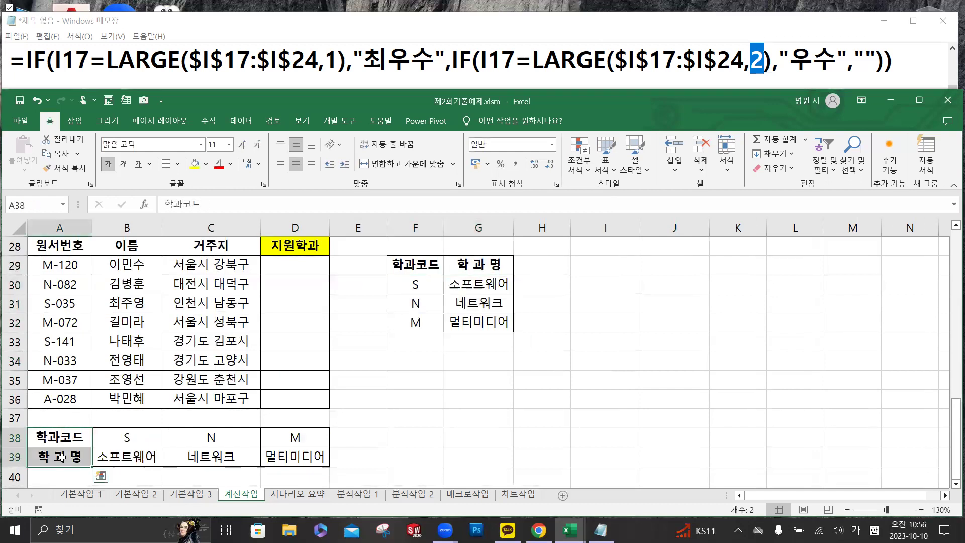
left_click_drag(124, 443, 306, 453)
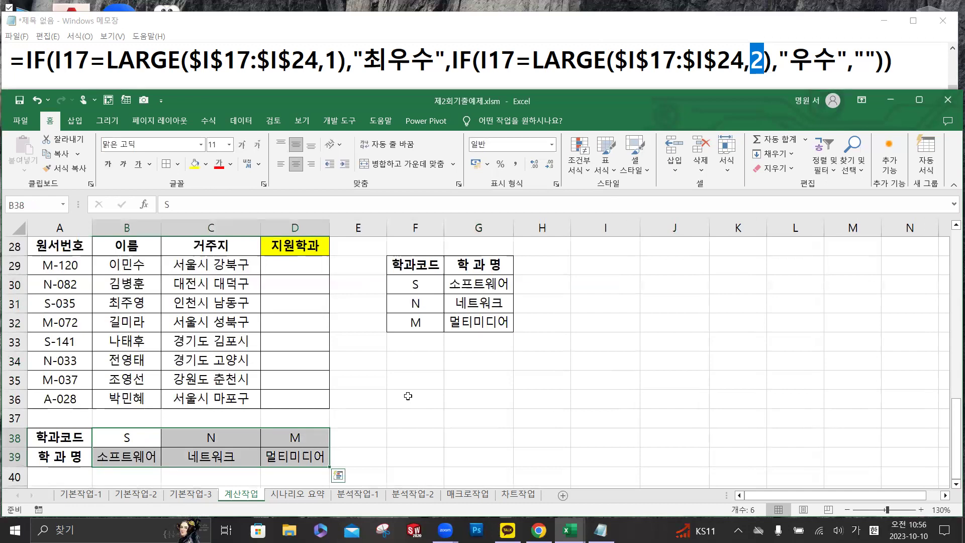
left_click(408, 396)
left_click_drag(60, 438, 62, 454)
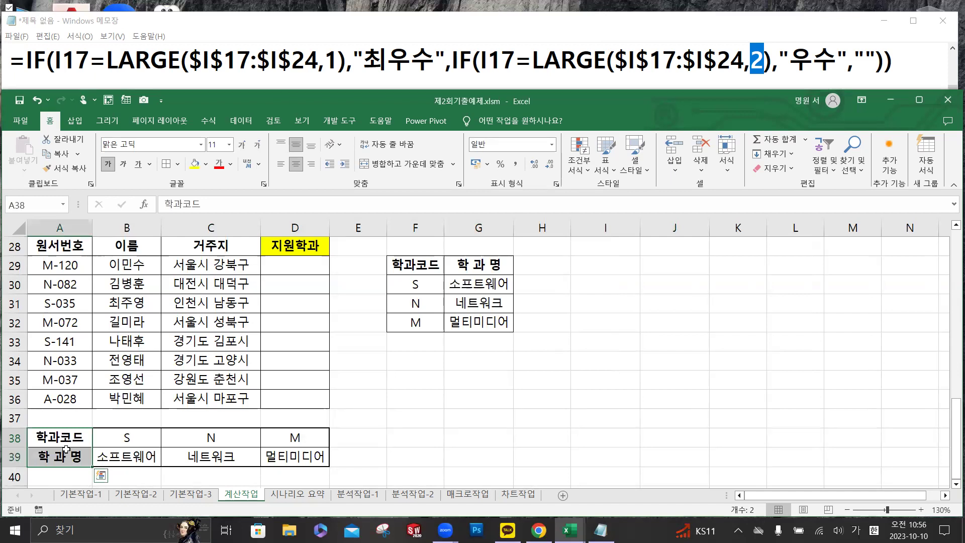
left_click(455, 399)
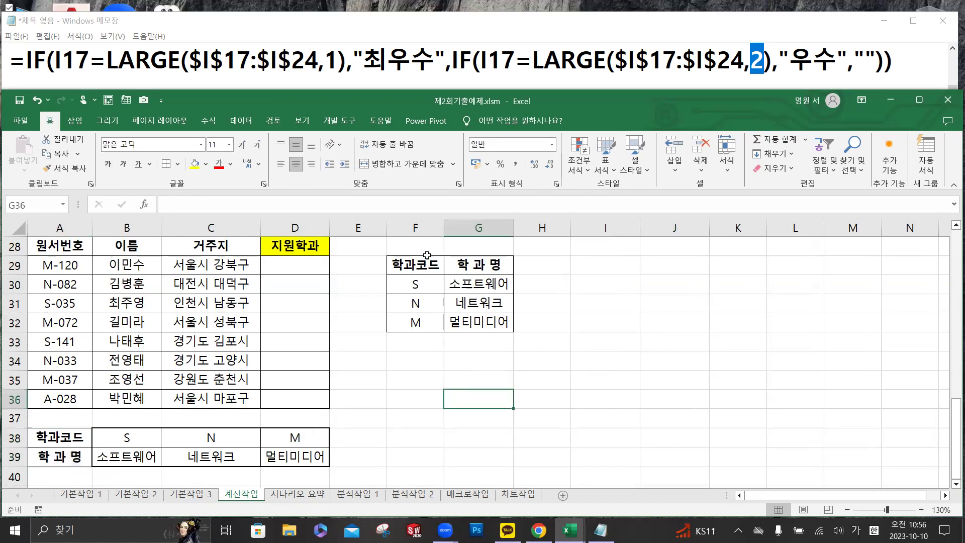
- Clear the transposed table by filling the blank cells F28:G28 down through row 32
left_click_drag(415, 246, 513, 330)
left_click(550, 325)
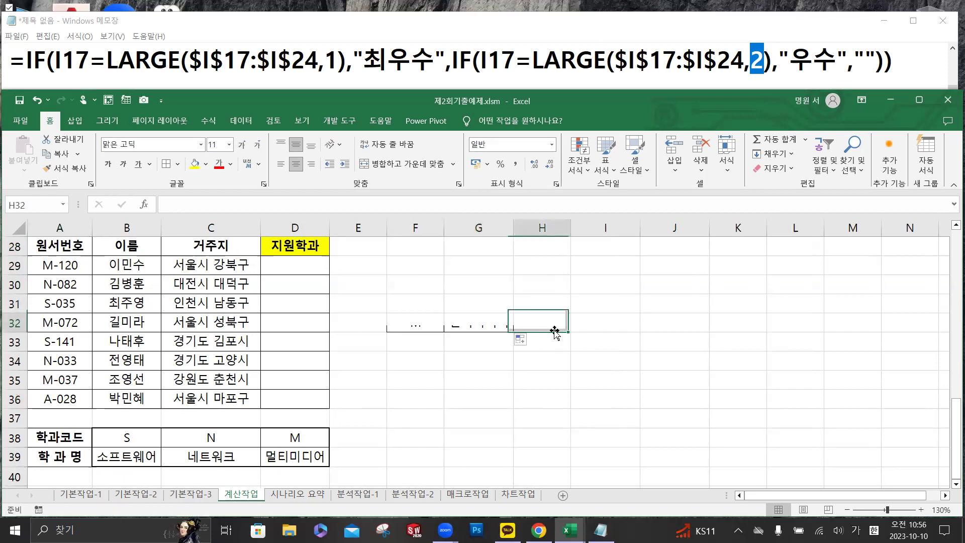
key("ctrl+z")
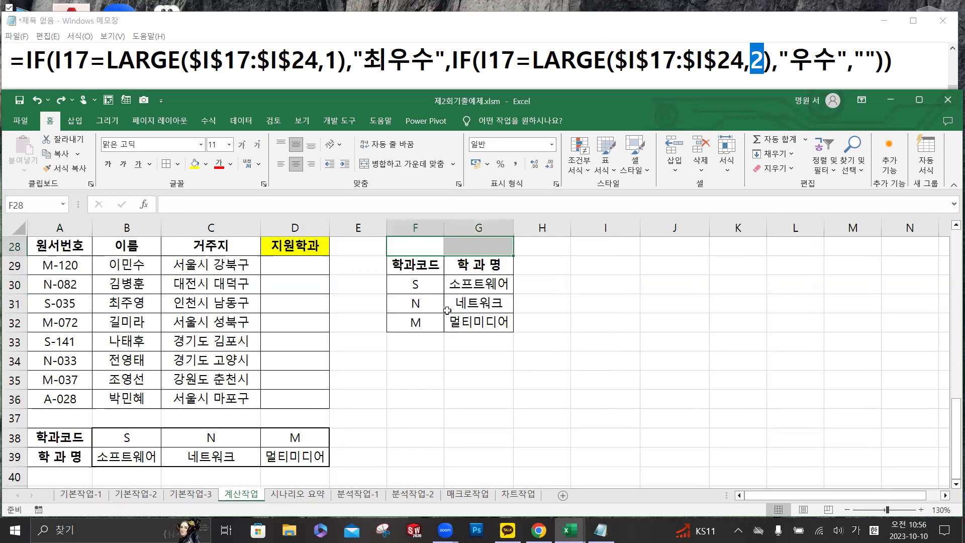
left_click(416, 363)
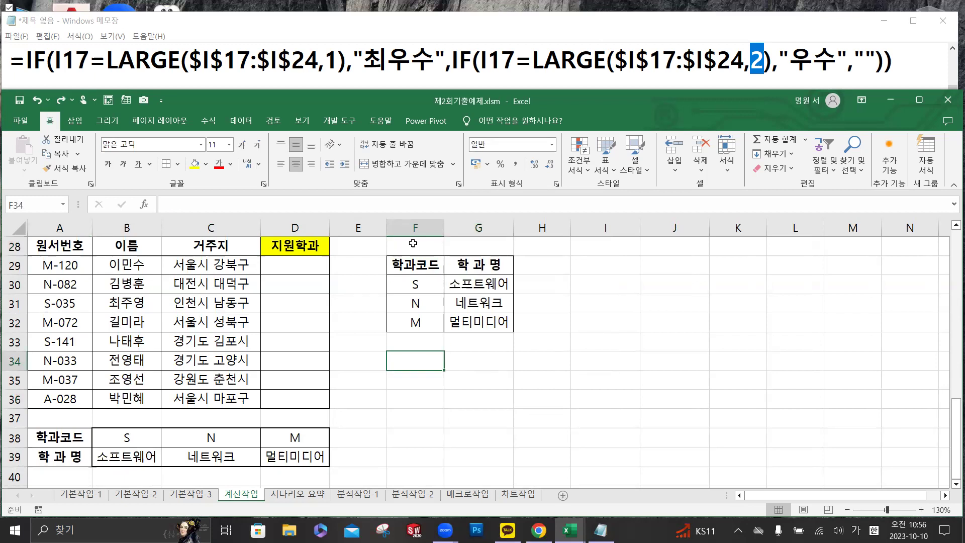
left_click_drag(414, 244, 519, 331)
left_click(483, 297)
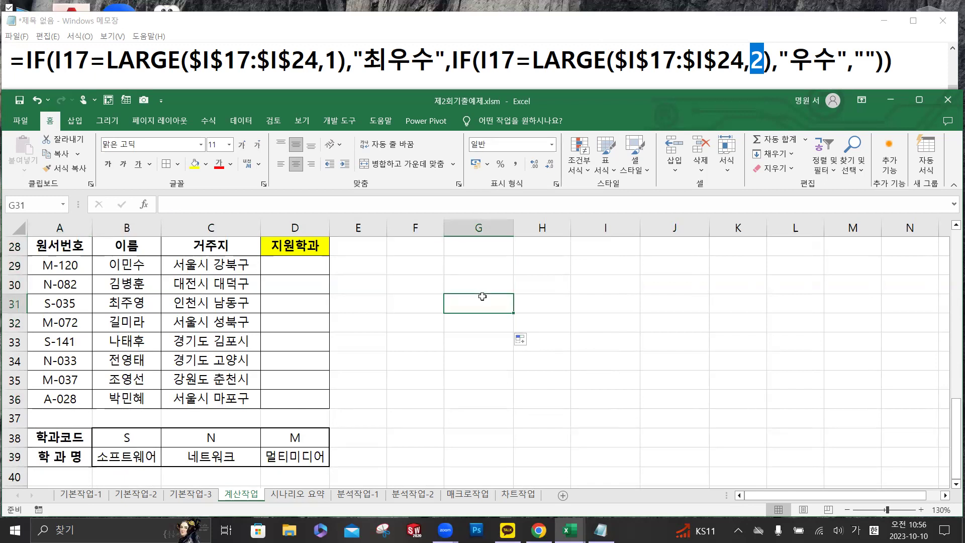
- Switch to Notepad (메모장) and write the formula =LEFT(A29,1) on a new line below the nested IF formula
left_click(298, 268)
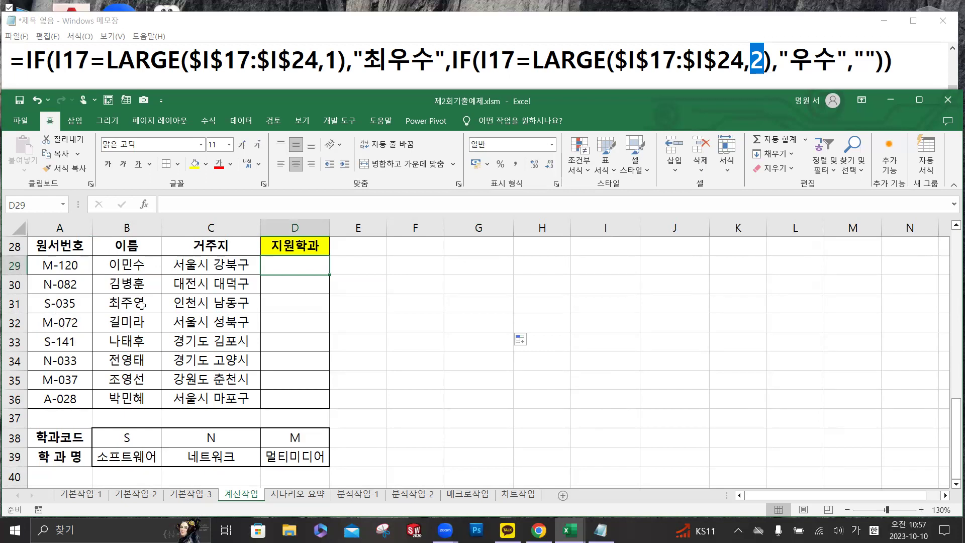
left_click(913, 79)
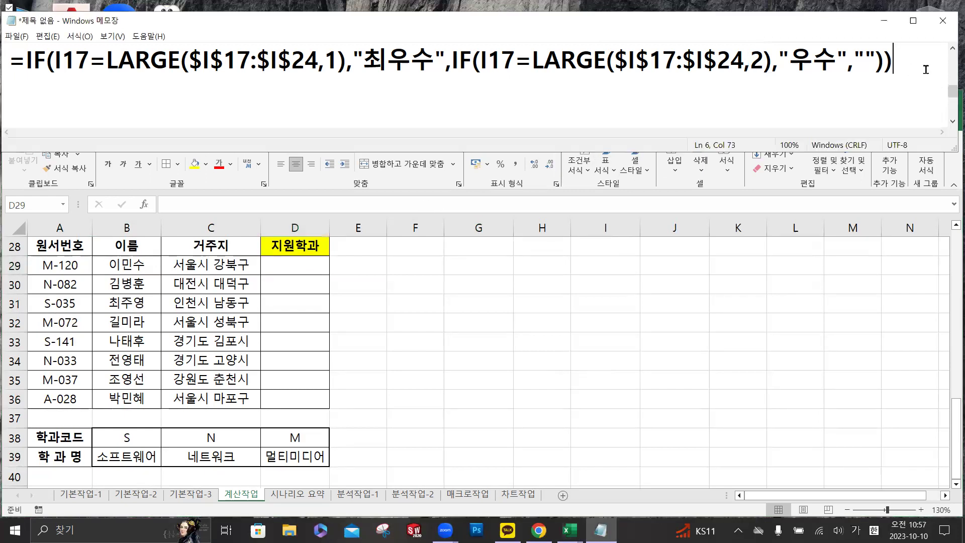
scroll(478, 83, "down", 1)
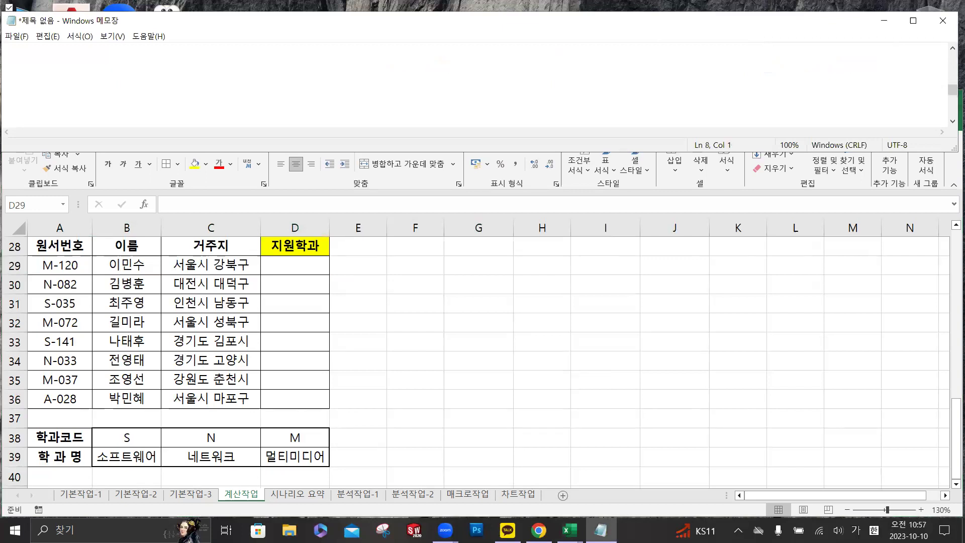
type("=ㅣ=")
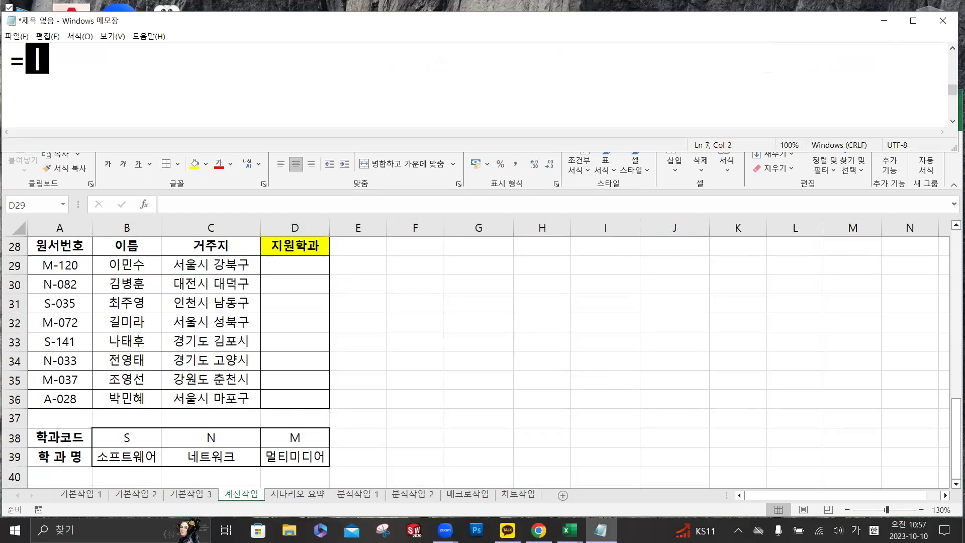
key("Hangul")
type("LEFT(")
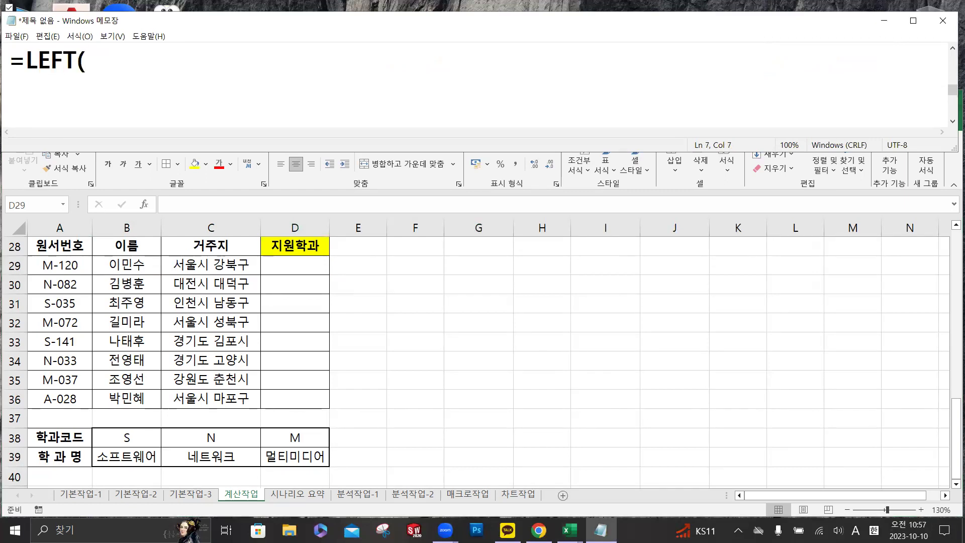
type("A2")
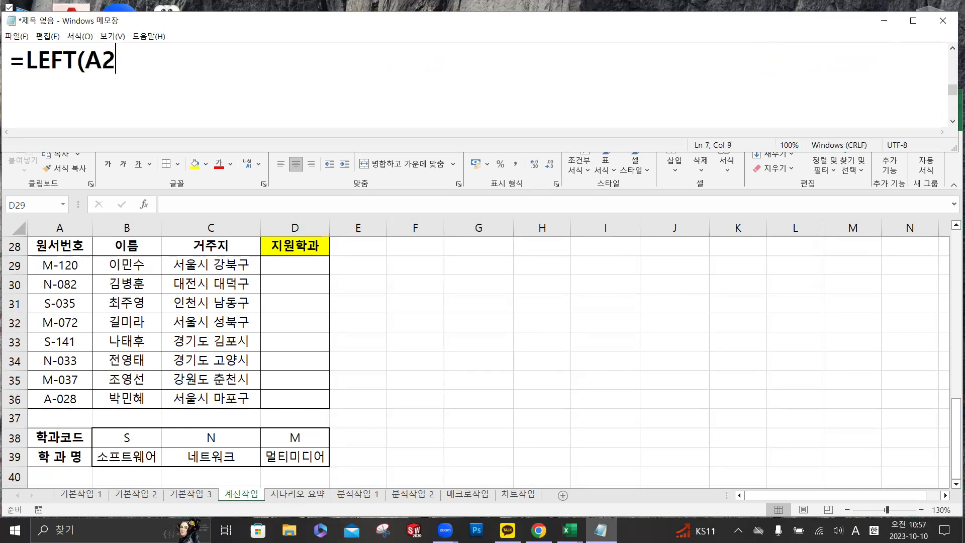
type("9,1)")
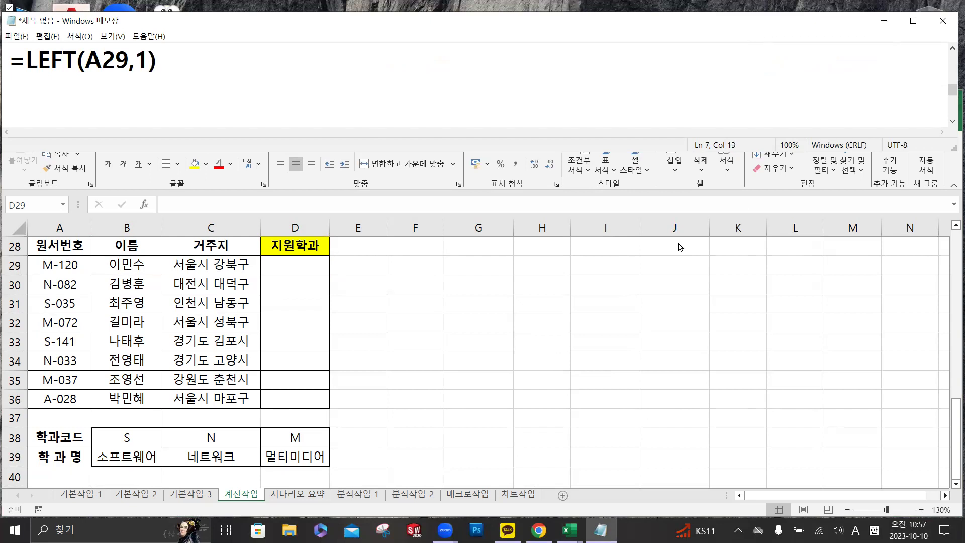
- In the Excel sheet, enter =LEFT(A29,1) in the 지원학과 cell D29 and fill it down to D36
left_click(299, 268)
left_click(318, 267)
left_click(244, 205)
type("= ")
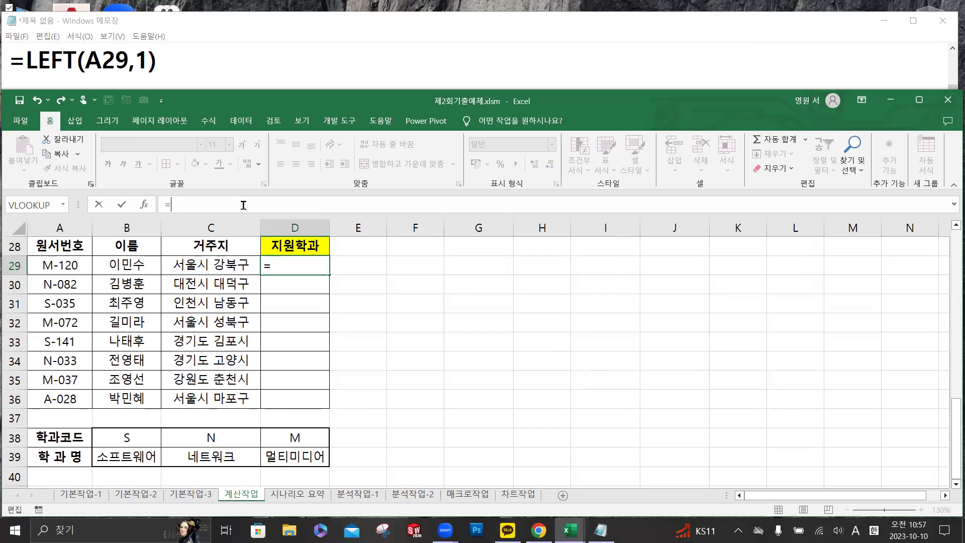
type("le")
double_click(204, 229)
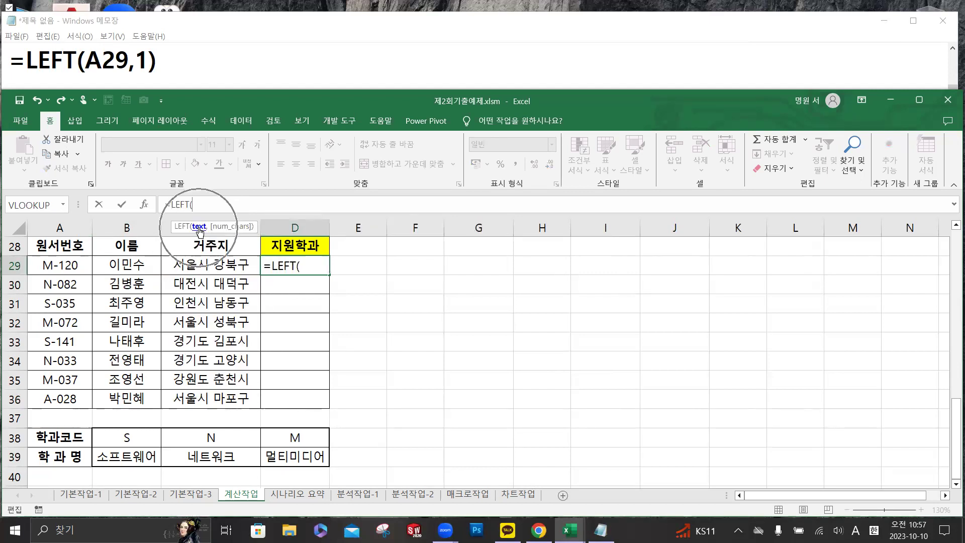
left_click(65, 266)
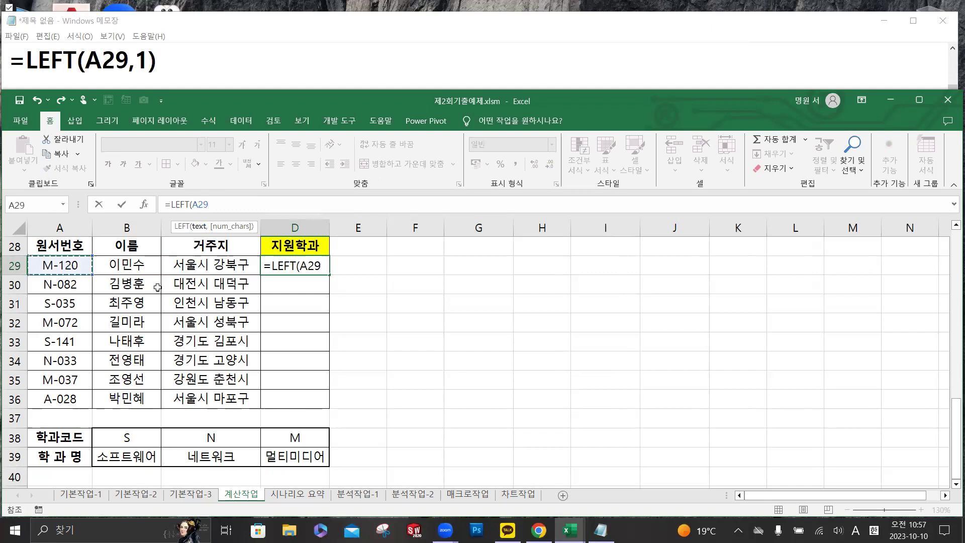
type(",")
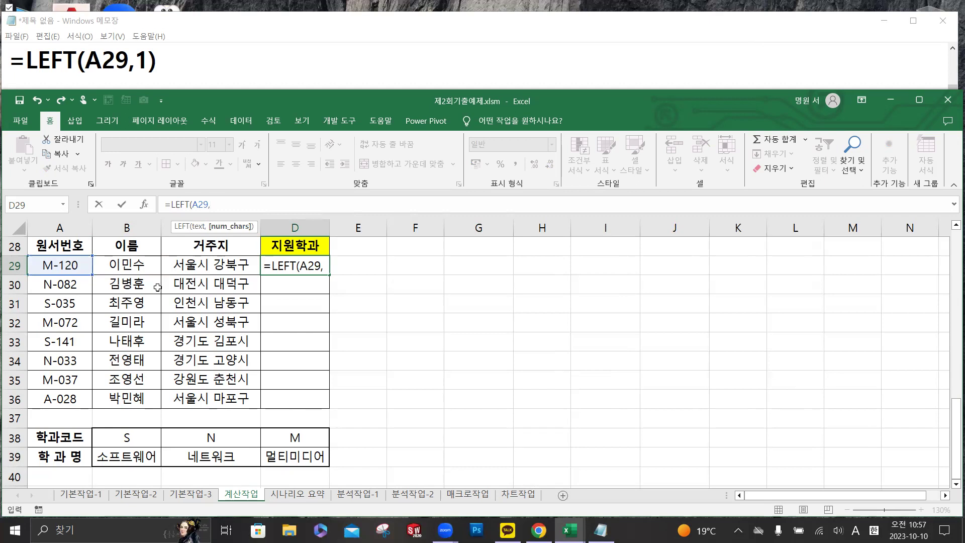
type("1)")
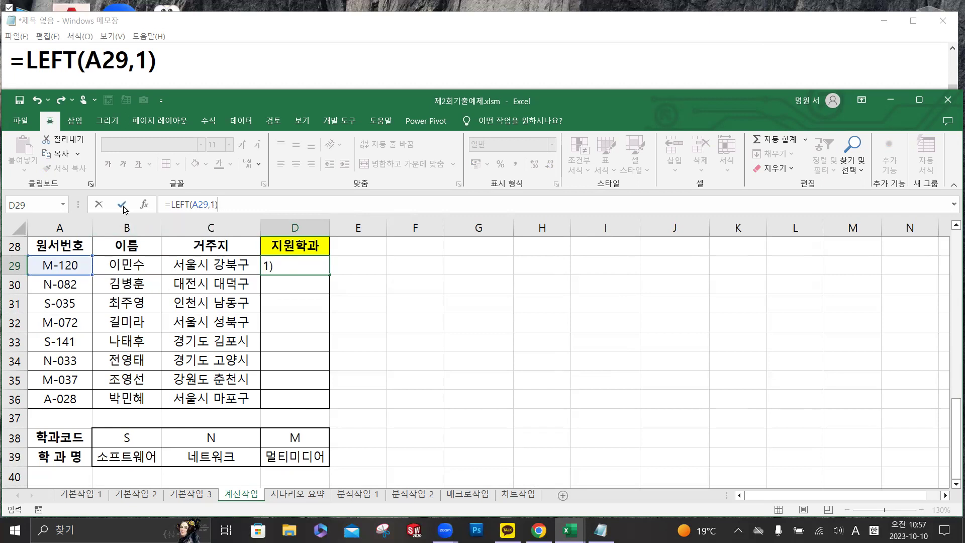
key("ctrl+Return")
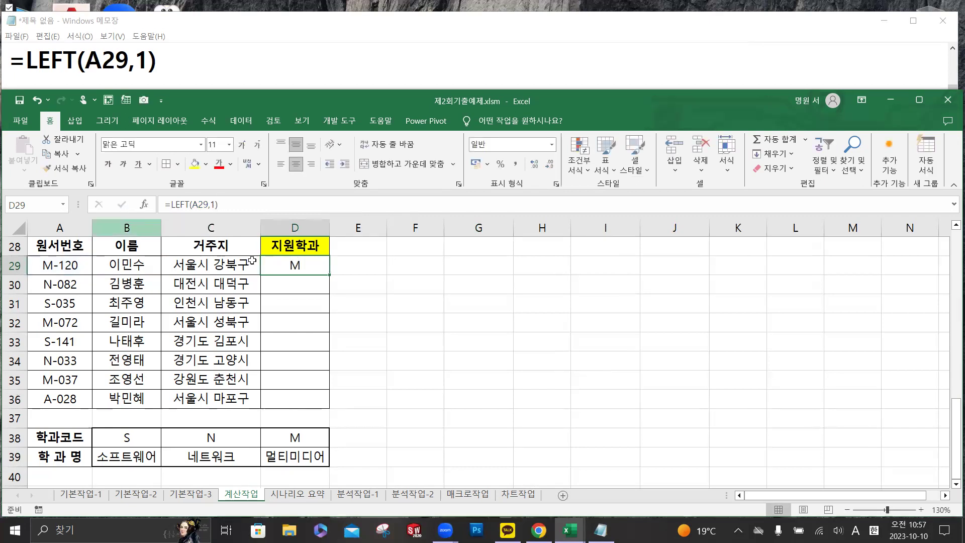
double_click(329, 275)
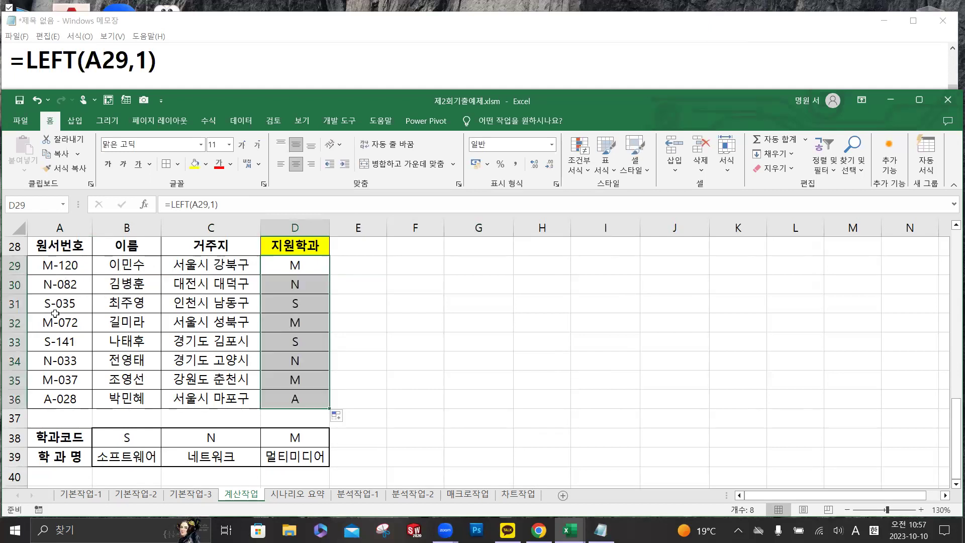
left_click(306, 265)
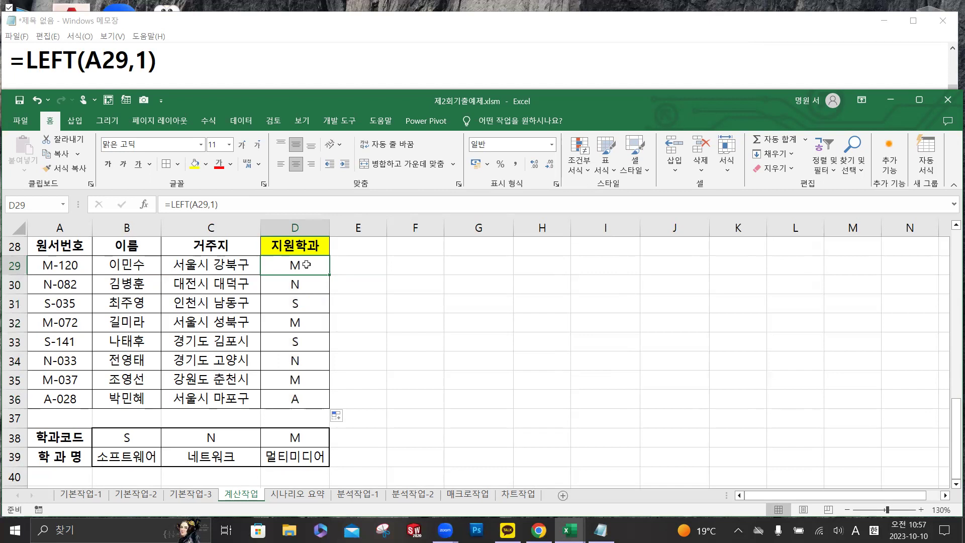
left_click(171, 205)
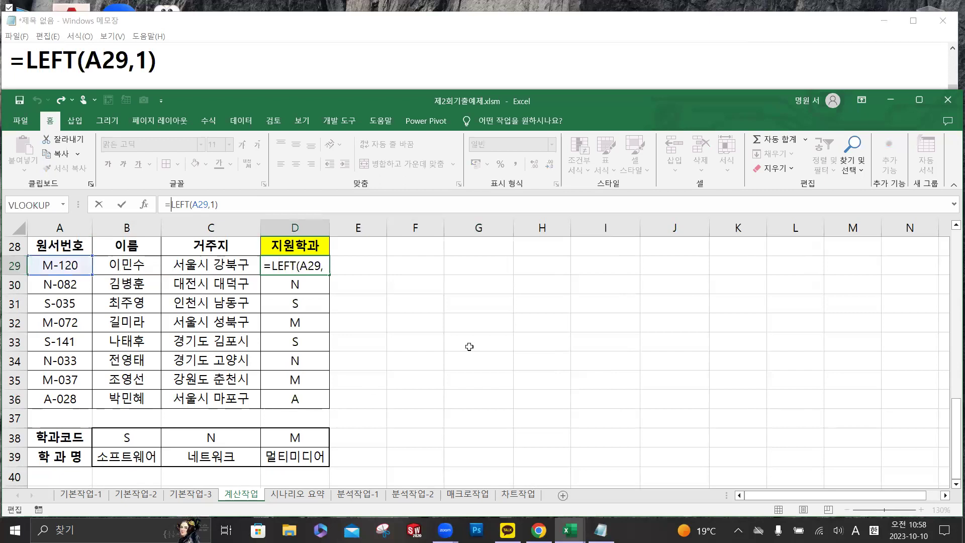
key("Escape")
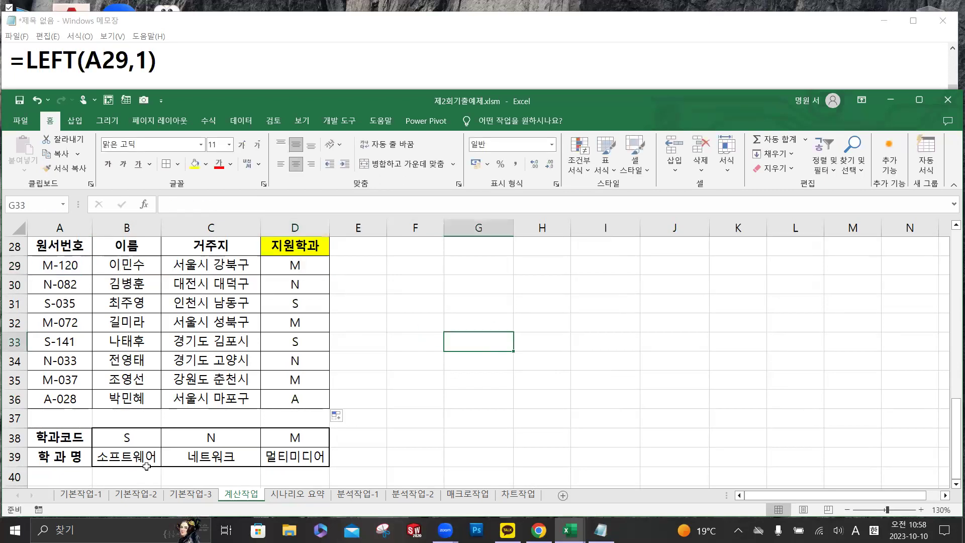
- Examine how the 학과명 entries run across B39:D39 in the horizontal lookup table, as opposed to down a column
left_click(150, 457)
left_click_drag(150, 457, 282, 457)
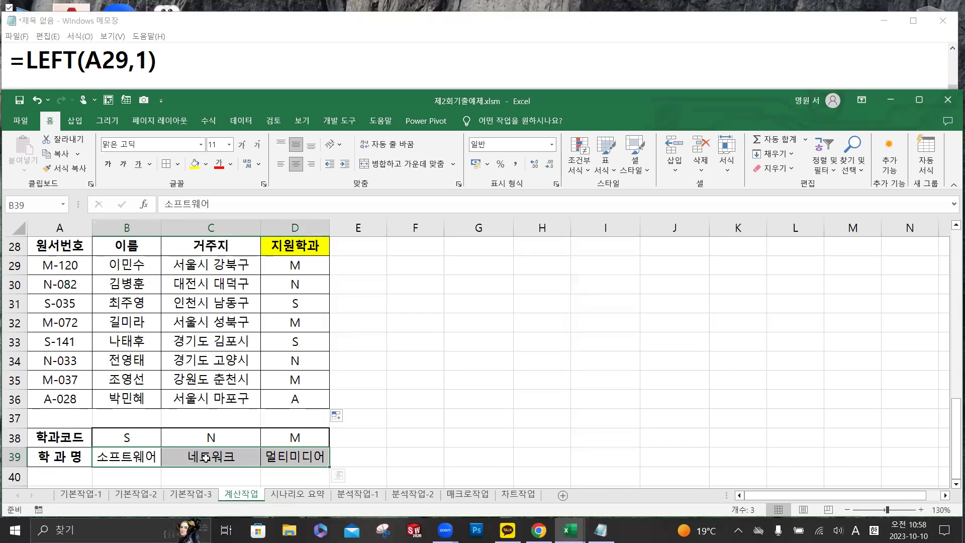
left_click_drag(137, 456, 269, 456)
left_click_drag(424, 266, 485, 337)
left_click_drag(482, 289, 485, 352)
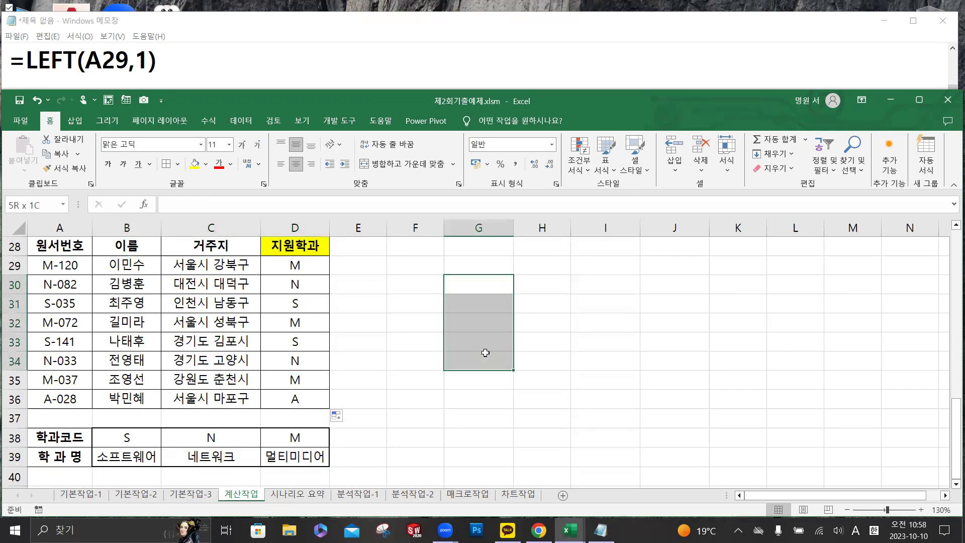
left_click(415, 457)
- Copy the lookup table A38:D39, paste it transposed (행/열 바꿈) at F29, and add all borders to the pasted range
left_click_drag(61, 437, 282, 448)
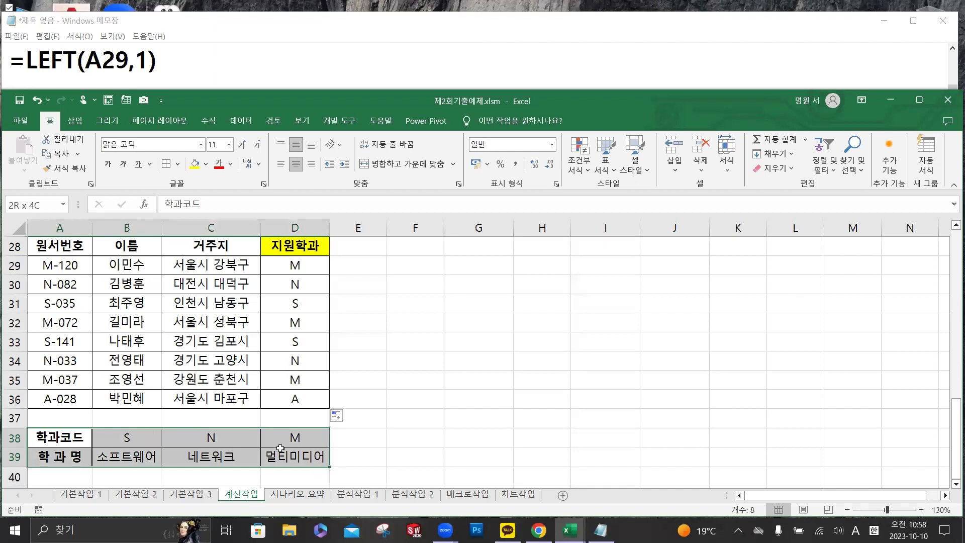
key("ctrl+c")
left_click(431, 267)
right_click(432, 267)
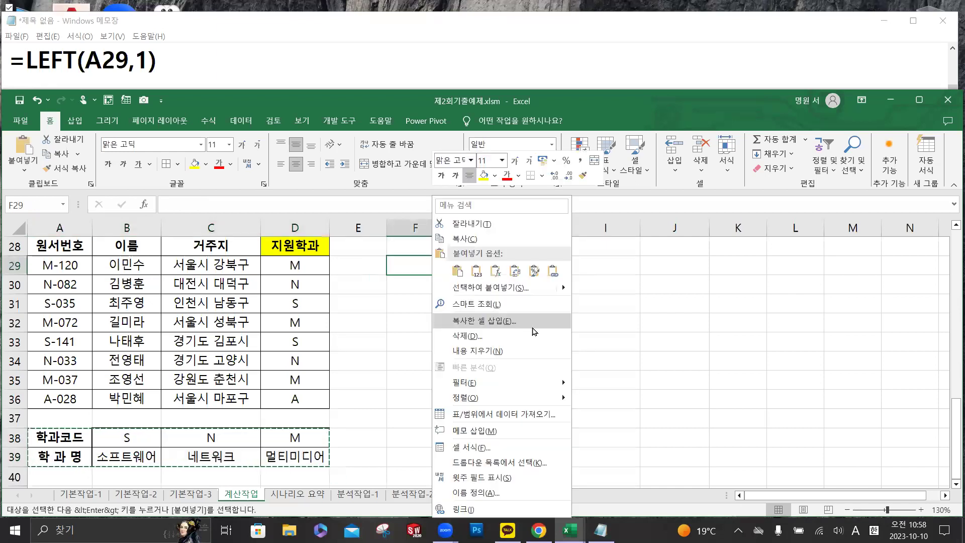
left_click(495, 289)
left_click(528, 393)
left_click(553, 414)
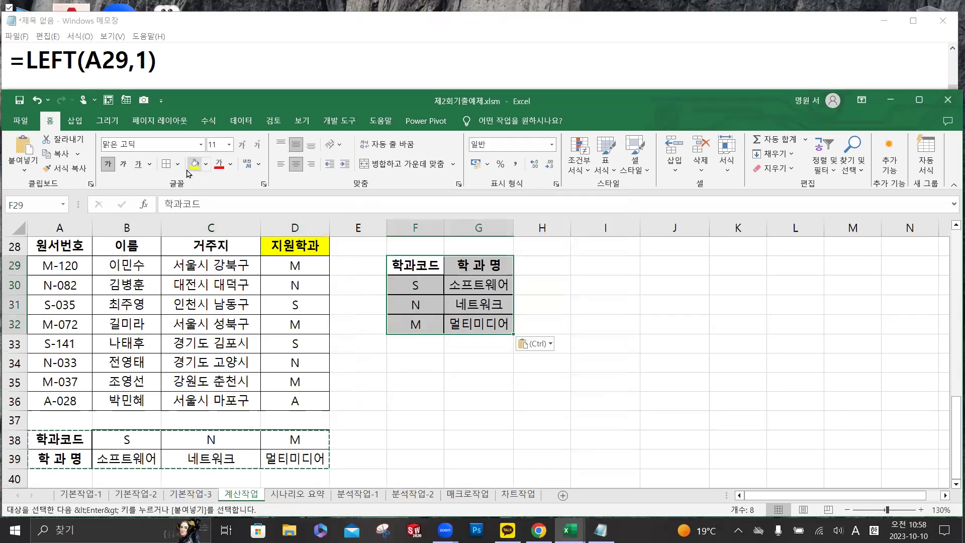
left_click(167, 165)
left_click(542, 343)
- Compare the vertical 학과명 column G30:G32 with the horizontal 학과명 row B39:D39
left_click_drag(482, 285, 481, 316)
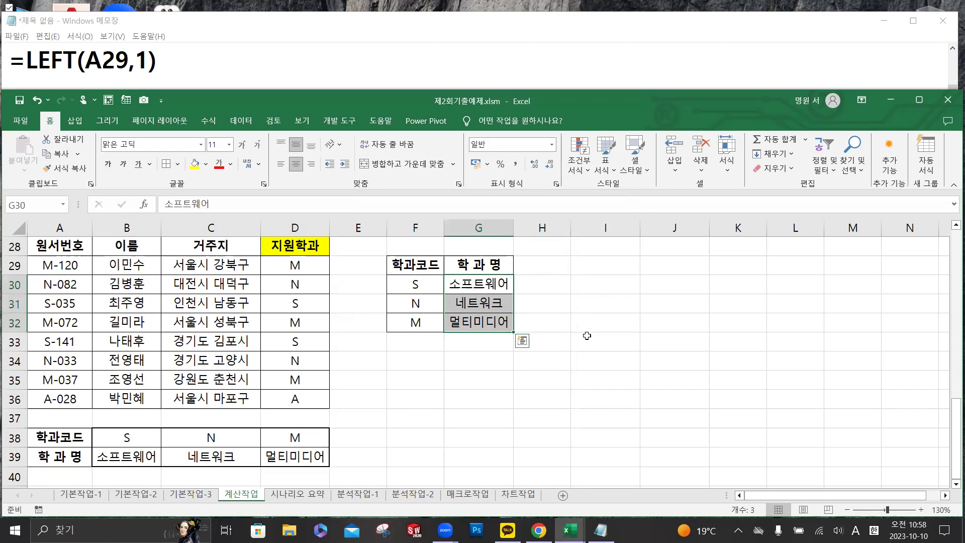
left_click_drag(128, 458, 274, 453)
left_click(426, 247)
left_click(477, 249)
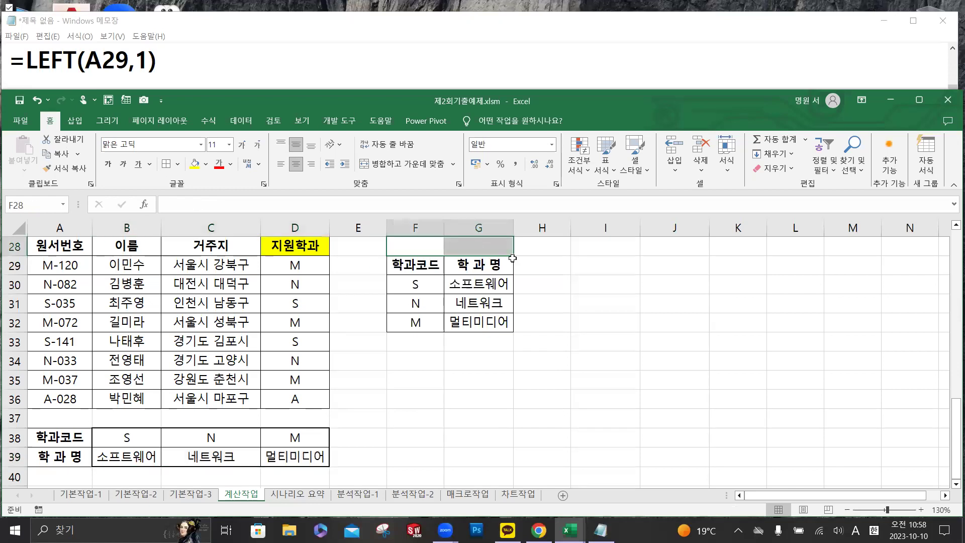
left_click(590, 316)
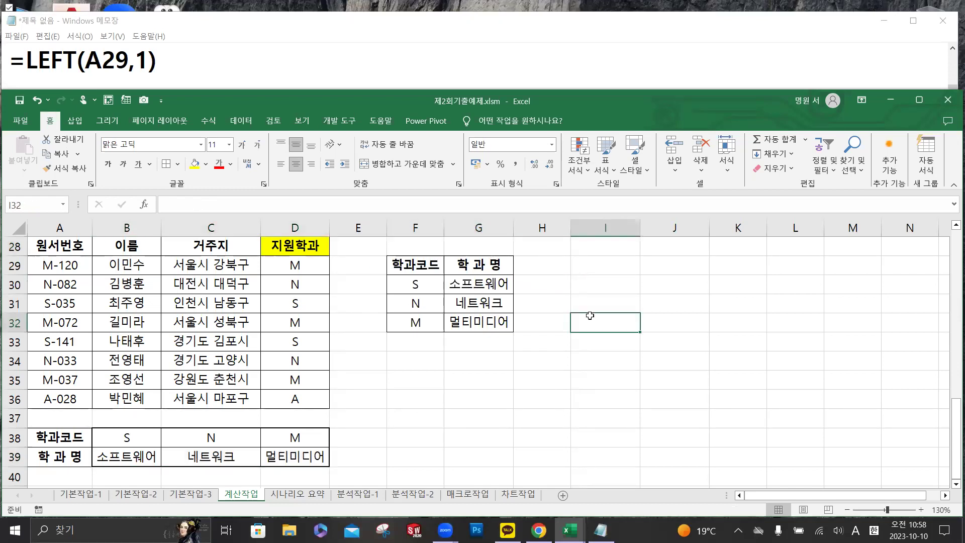
left_click(129, 458)
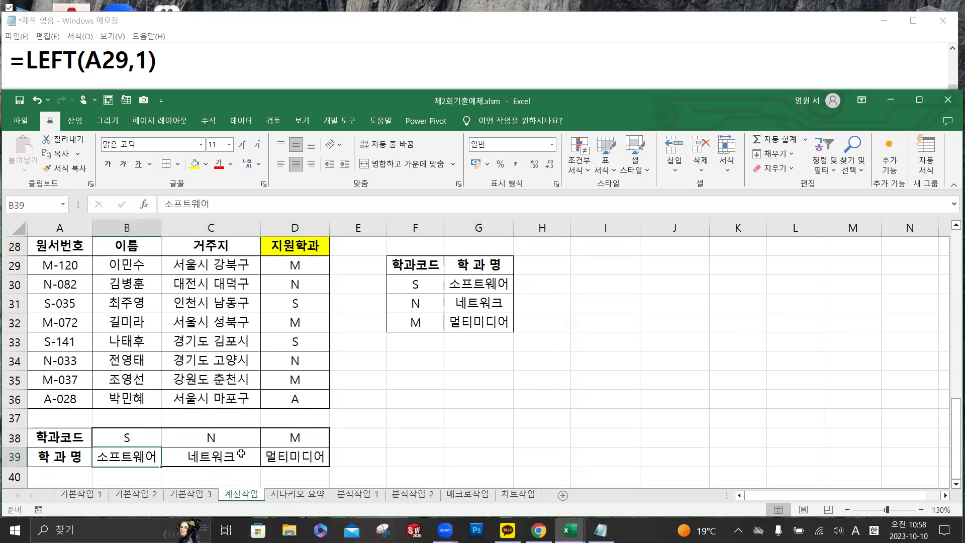
left_click(282, 455, "shift")
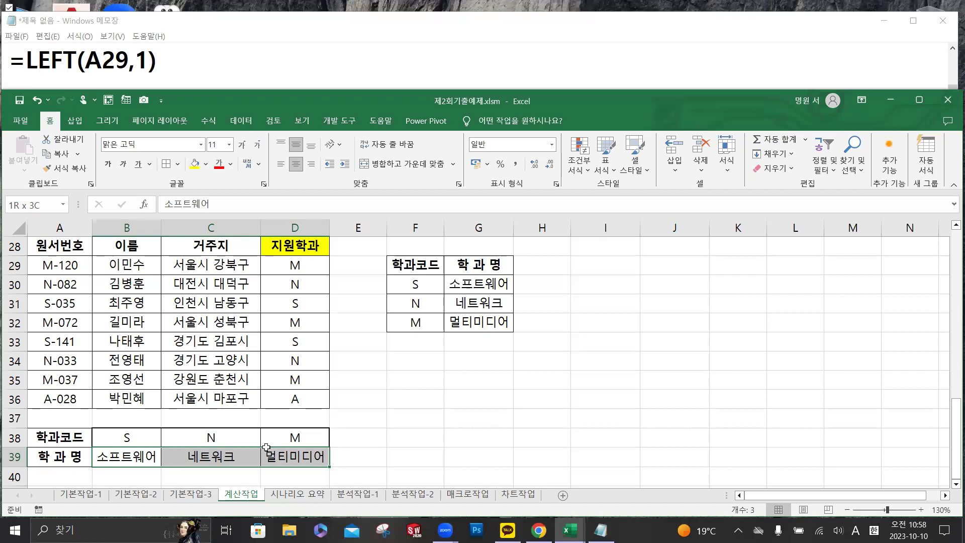
- Examine the 학과코드 row B38:D38 and 학과명 row B39:D39 as a lookup range against the vertical table F29:G32
left_click(15, 457)
left_click_drag(128, 435, 305, 457)
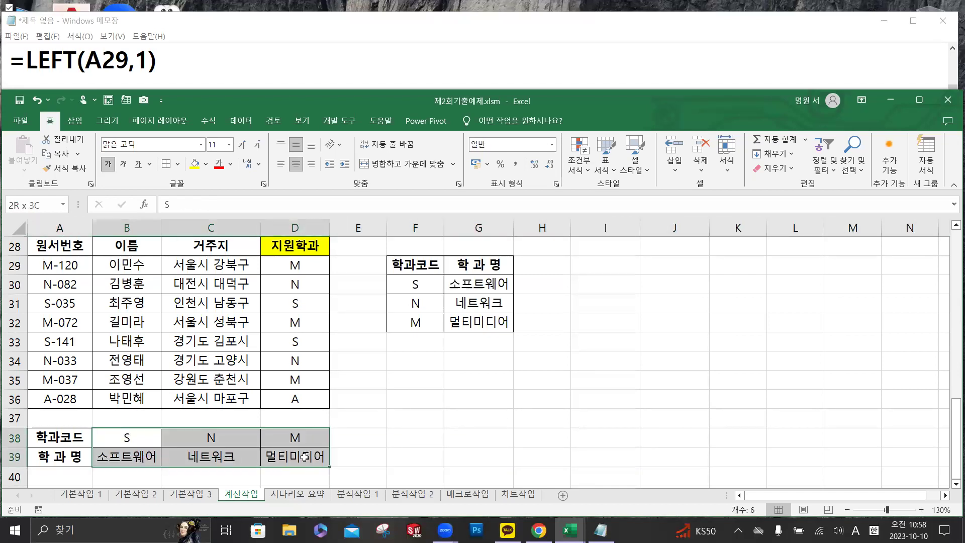
left_click_drag(131, 435, 301, 437)
left_click_drag(136, 456, 281, 456)
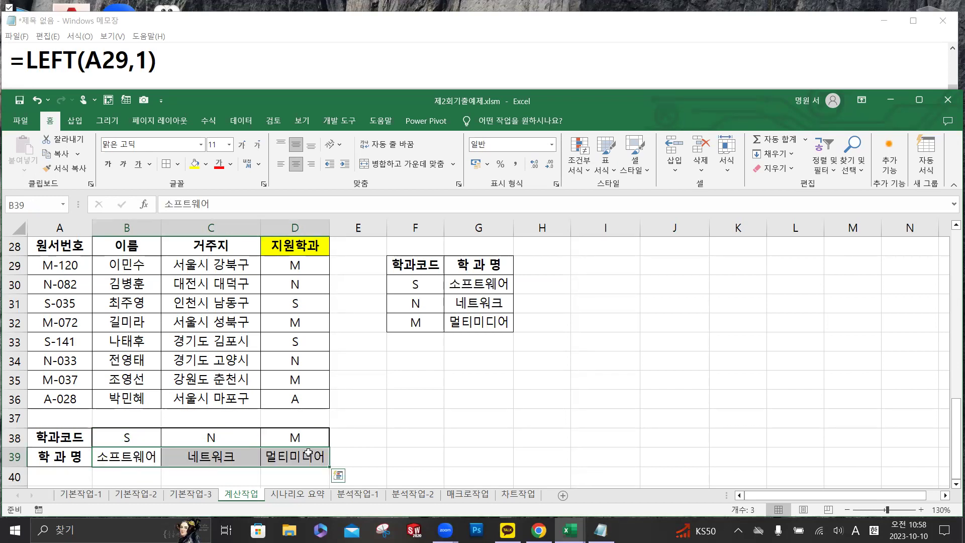
left_click_drag(126, 437, 284, 439)
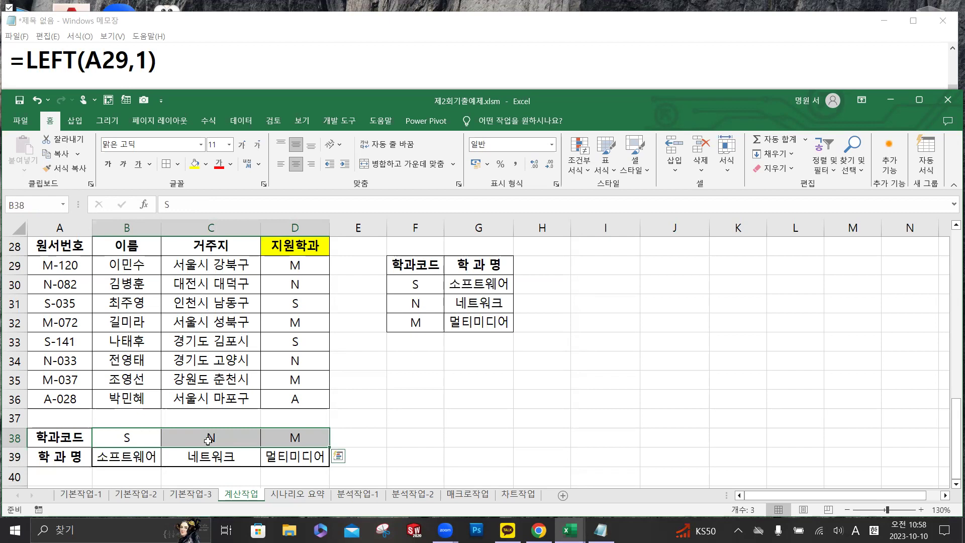
left_click_drag(141, 458, 291, 459)
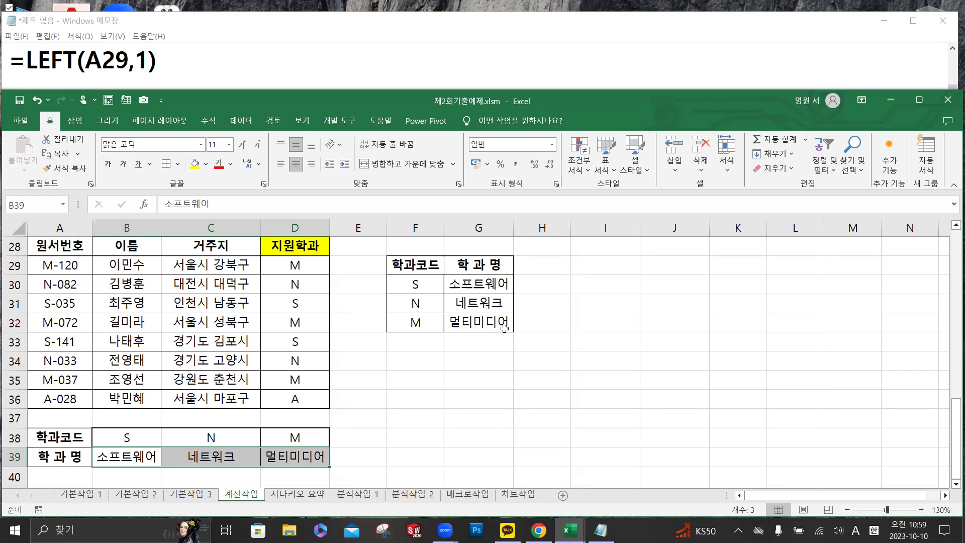
left_click_drag(427, 265, 492, 323)
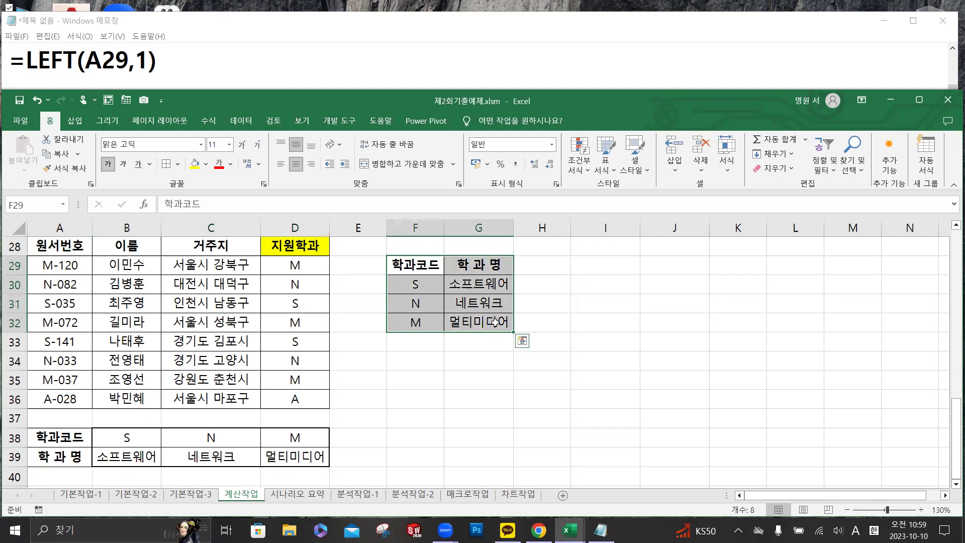
left_click_drag(500, 284, 504, 320)
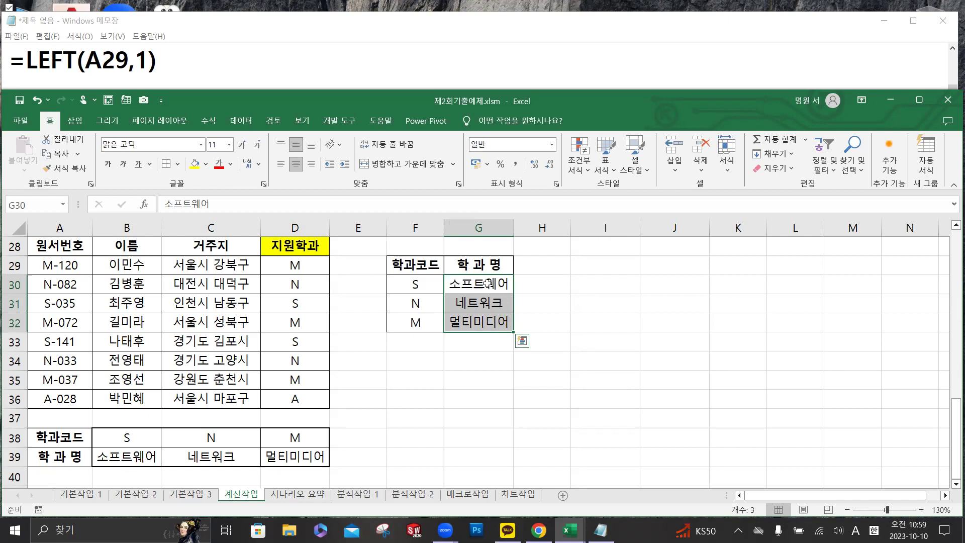
left_click_drag(131, 459, 285, 459)
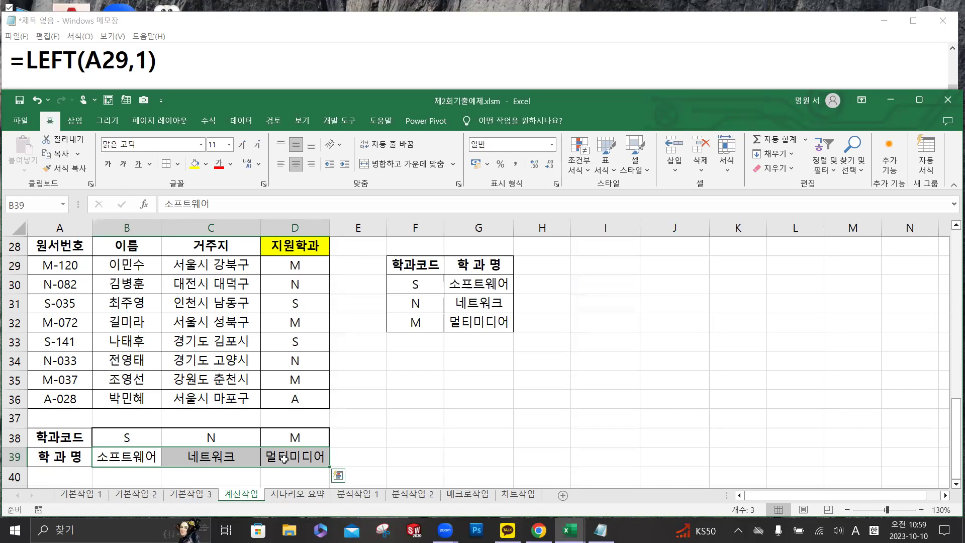
left_click_drag(125, 438, 292, 456)
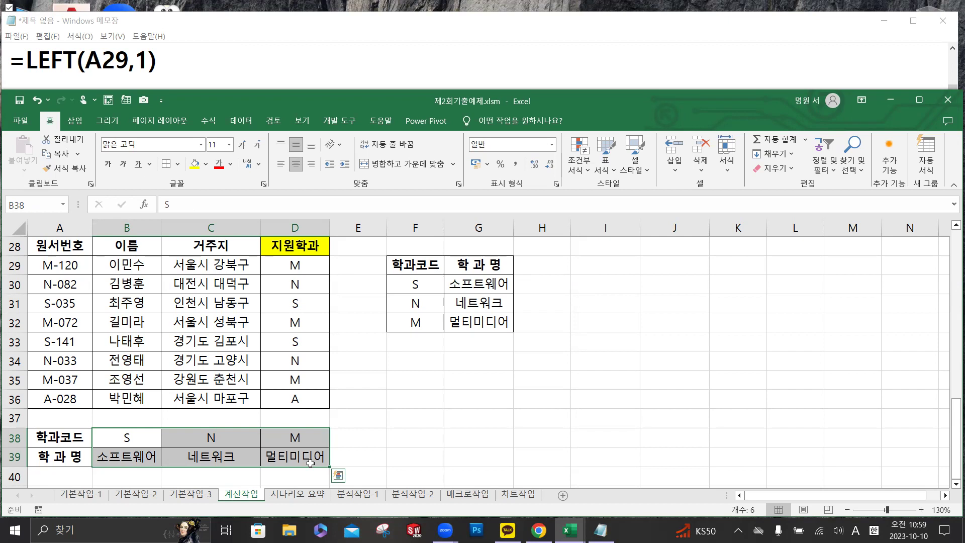
- Nest the LEFT(A29,1) formula in D29 inside HLOOKUP as its lookup value
left_click(314, 264)
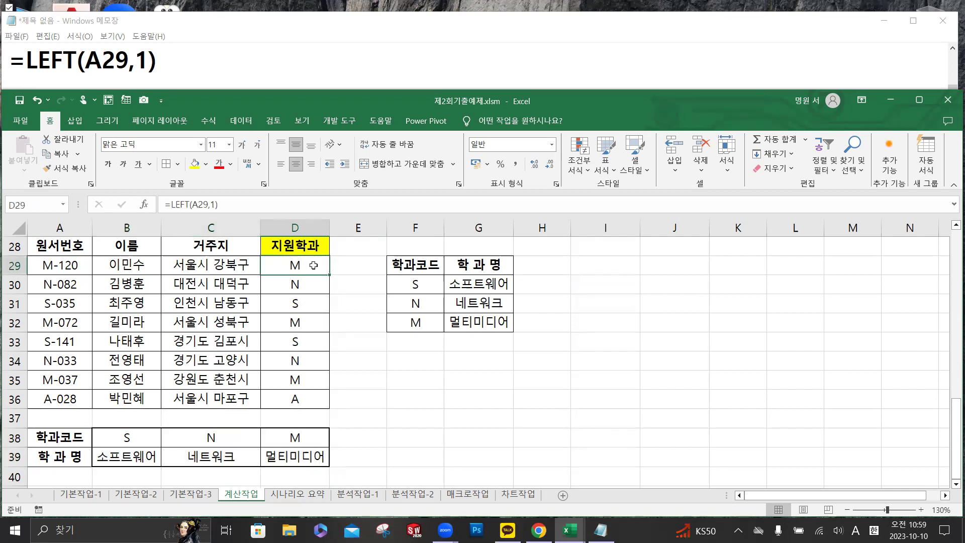
left_click(314, 265)
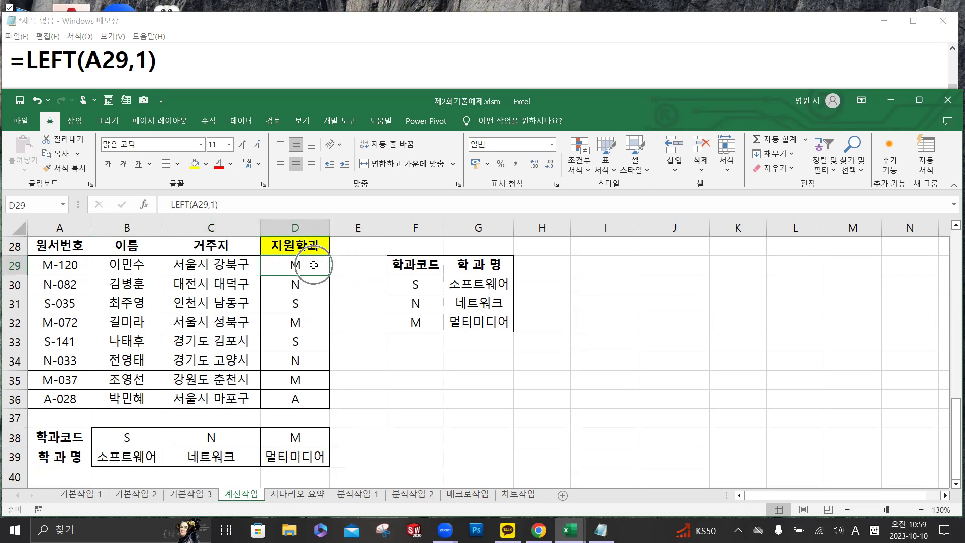
left_click(171, 204)
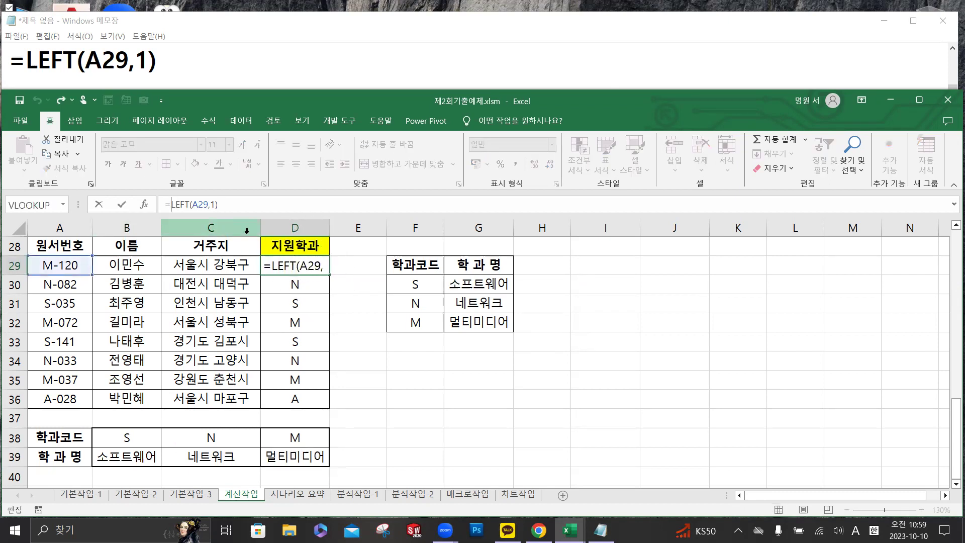
type("hl")
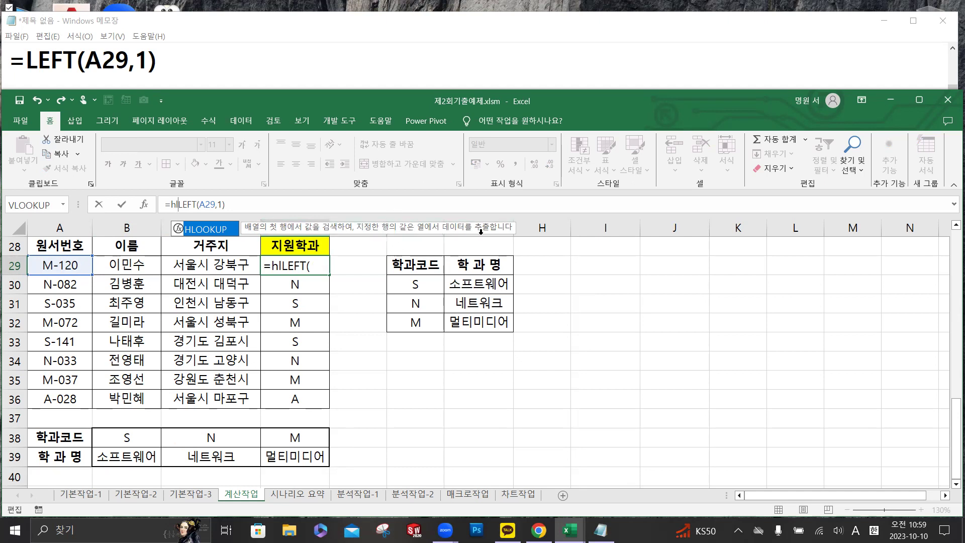
double_click(197, 230)
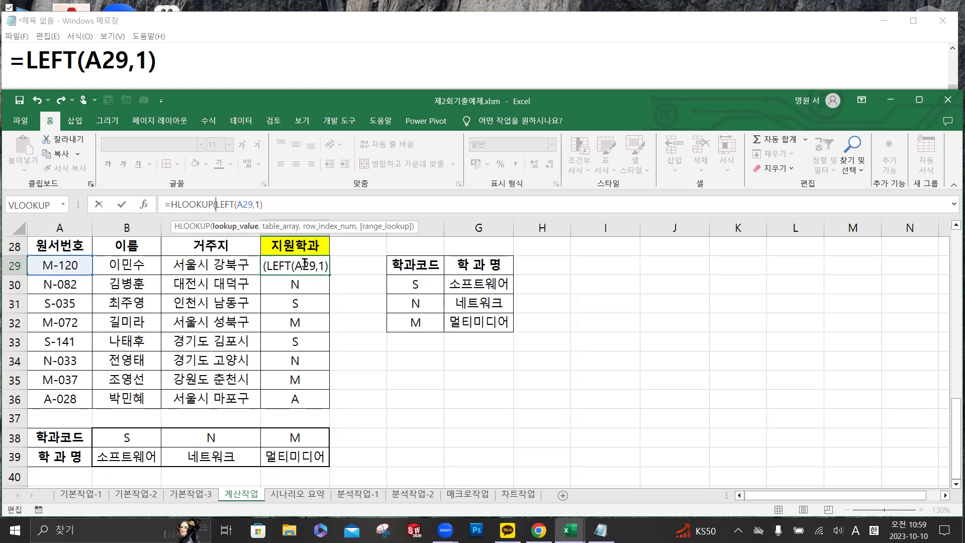
left_click(283, 208)
type(",")
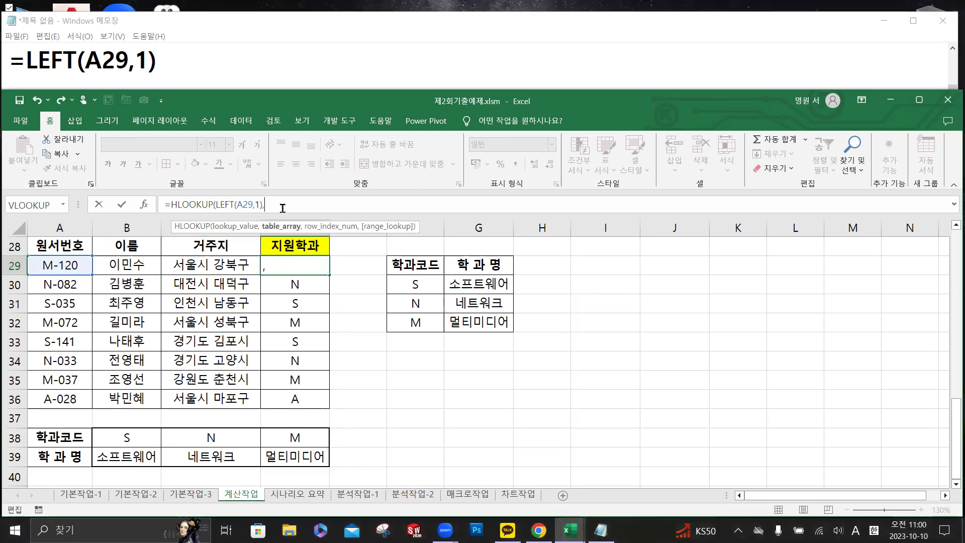
- Complete the HLOOKUP in D29 with the absolute range $B$38:$D$39, row index 2 and exact match FALSE
left_click_drag(145, 441, 302, 462)
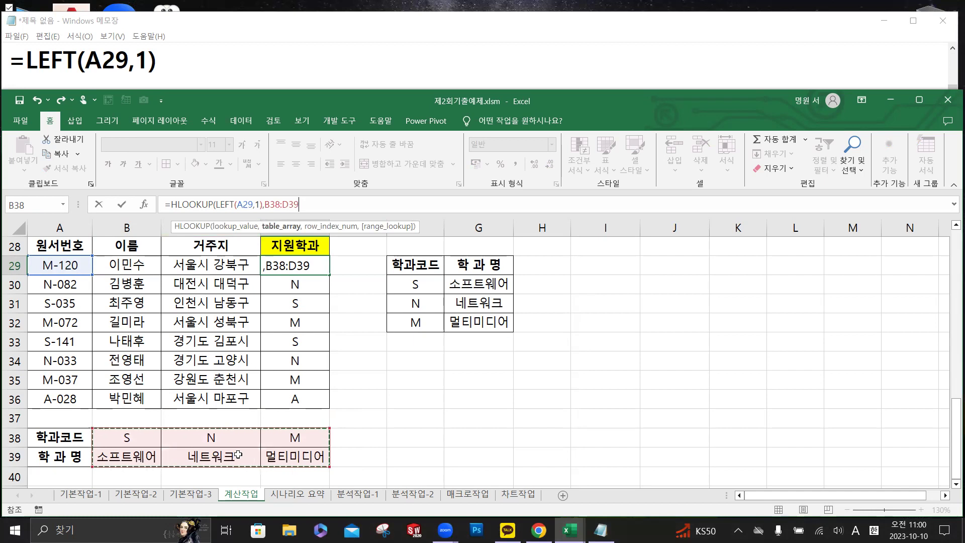
key("F4")
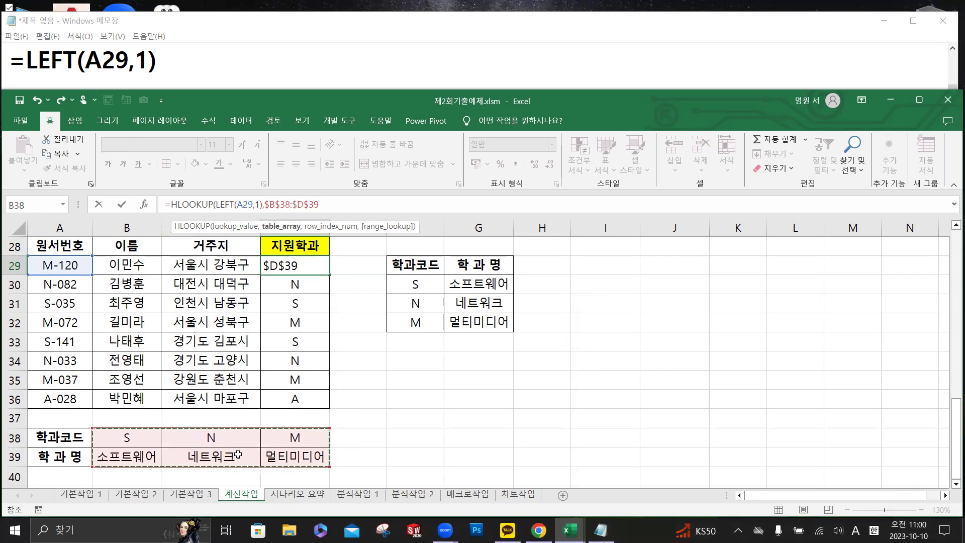
type(",")
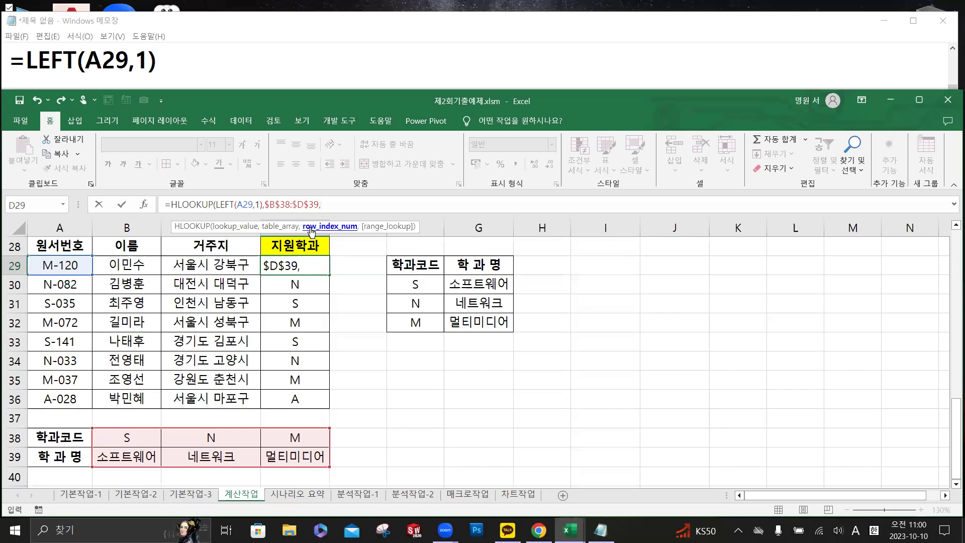
type("2,")
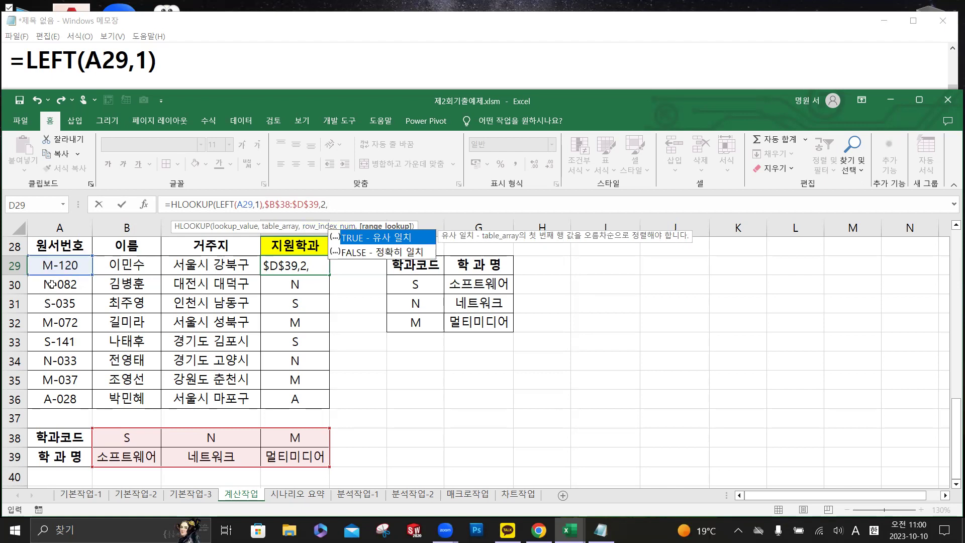
double_click(390, 256)
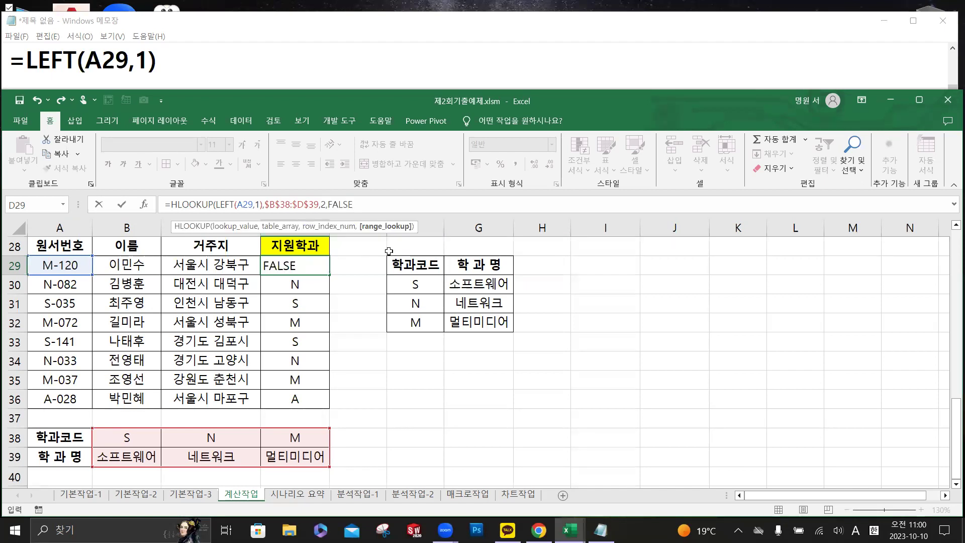
type(")")
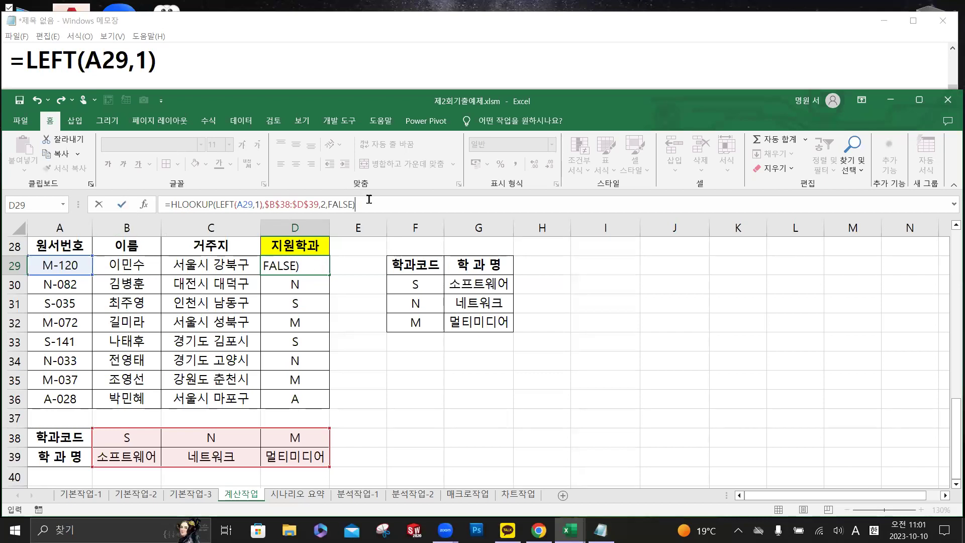
- Copy the full HLOOKUP formula from D29 and paste it over the LEFT formula in the Notepad note
left_click_drag(369, 201, 274, 205)
left_click_drag(213, 212, 163, 205)
key("ctrl+c")
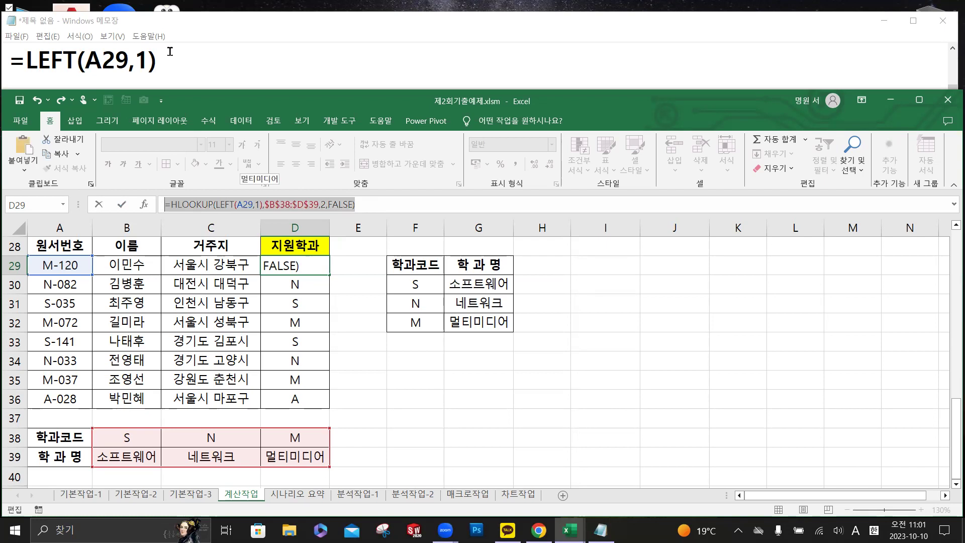
left_click(147, 63)
left_click_drag(147, 63, 10, 63)
key("ctrl+v")
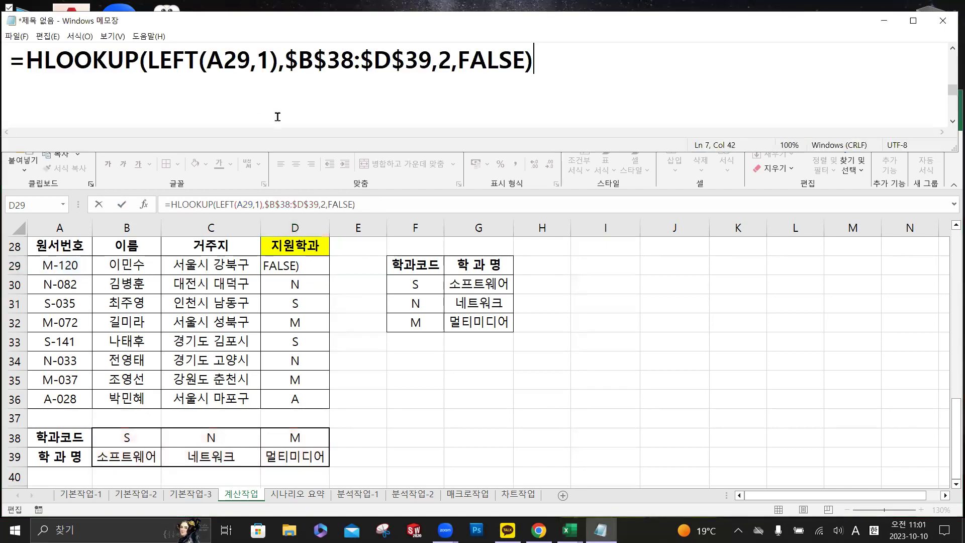
- Switch back to Excel, commit the HLOOKUP formula in D29 and fill it down to D36
key("alt+Tab")
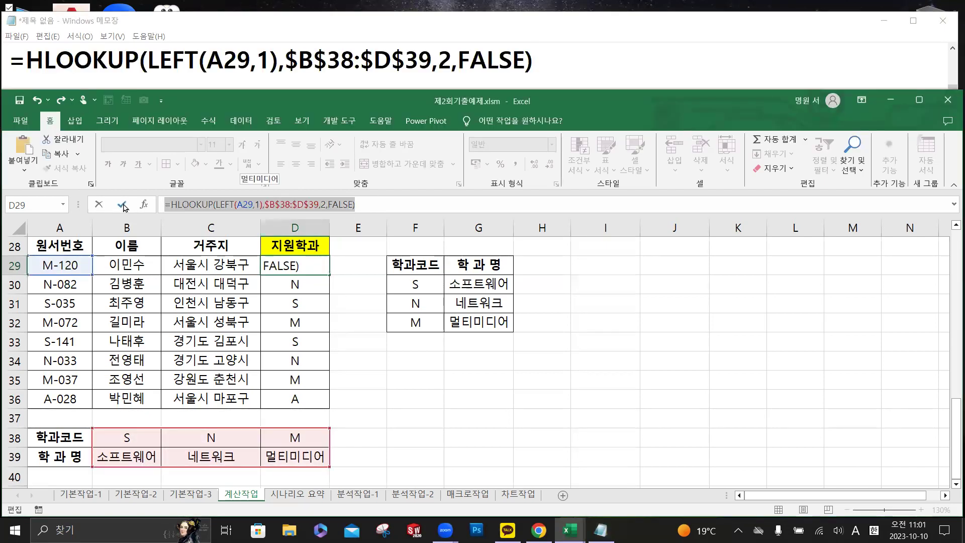
left_click(122, 205)
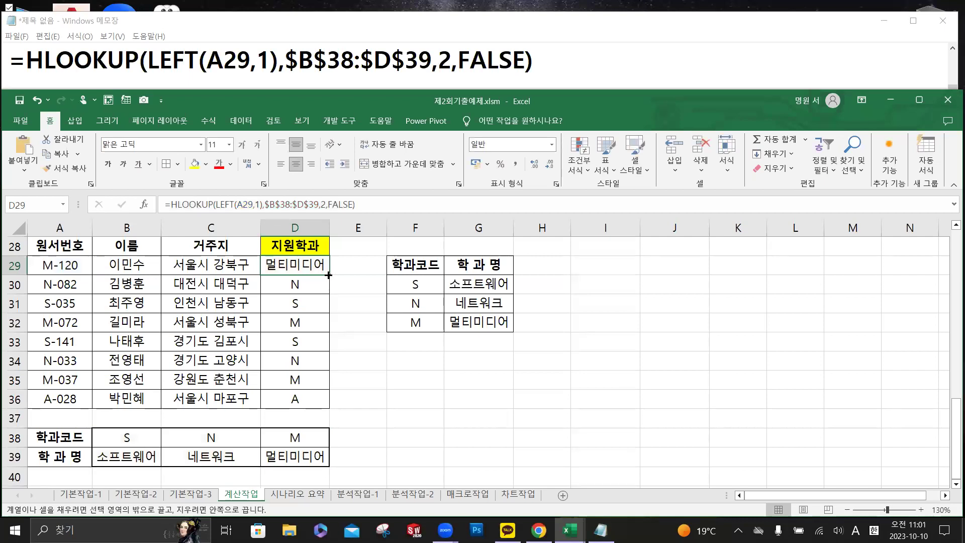
double_click(329, 275)
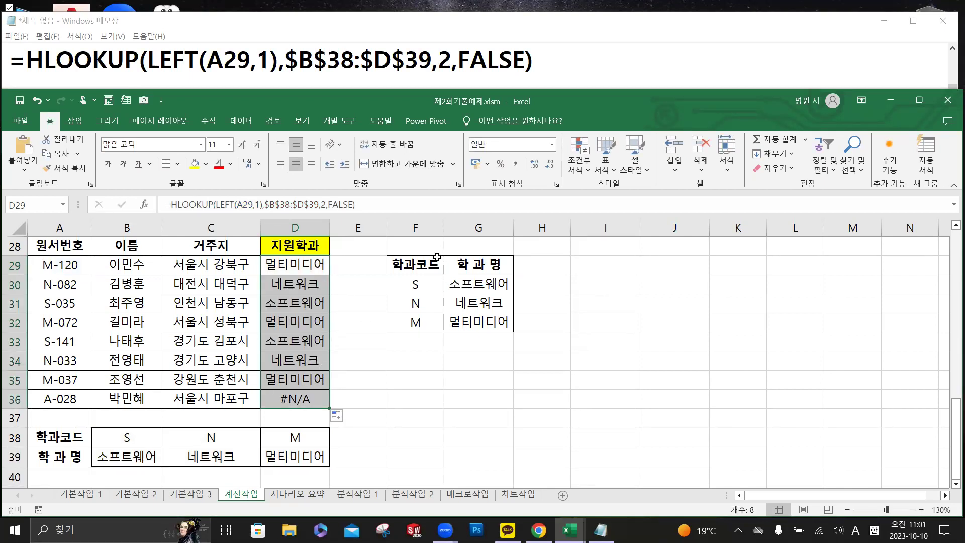
- Remove the transposed helper table in F29:G32, including its contents and borders
mouse_move(424, 246)
left_mouse_down()
mouse_move(502, 247)
mouse_move(524, 351)
left_mouse_up()
left_click(593, 324)
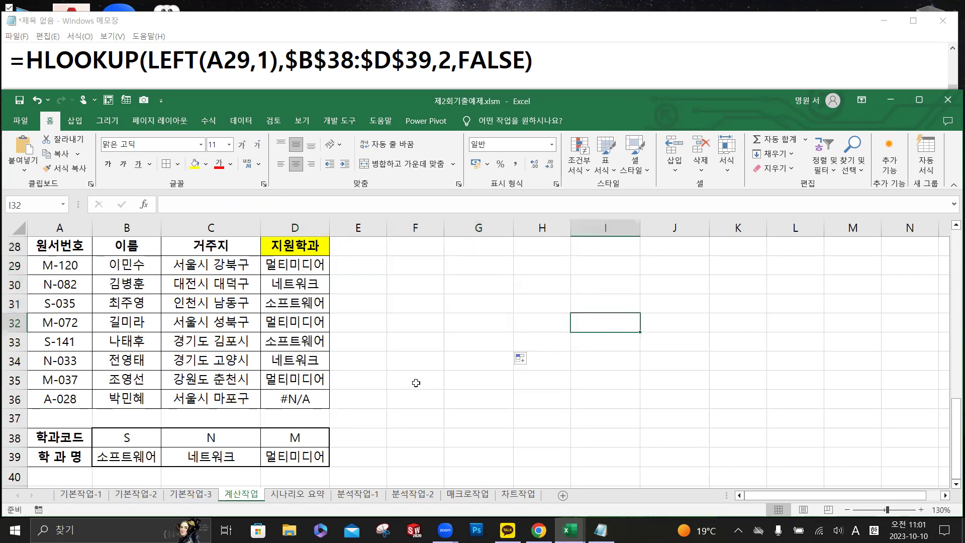
- Wrap the HLOOKUP formula in D29 in IFERROR, using the lookup as its value argument
left_click(315, 400)
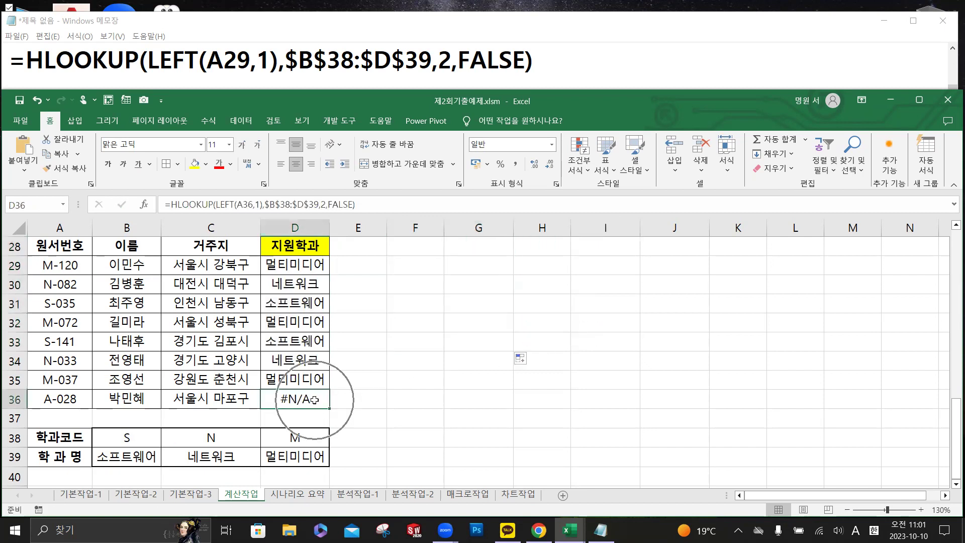
left_click(303, 271)
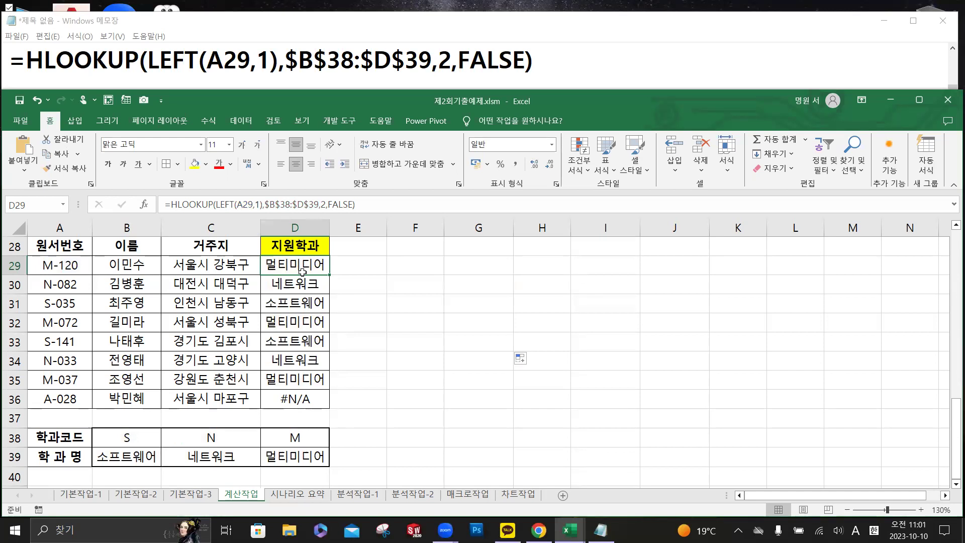
left_click(28, 62)
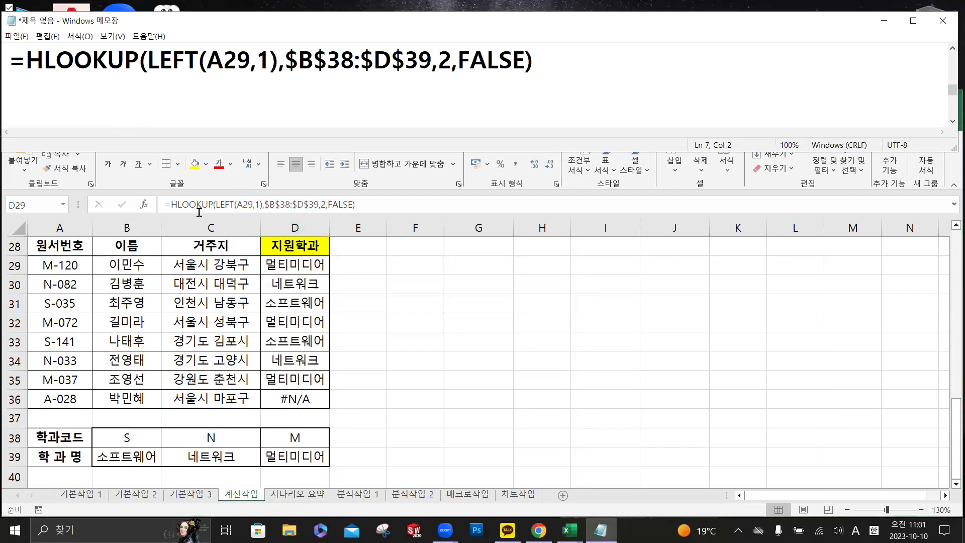
left_click(183, 204)
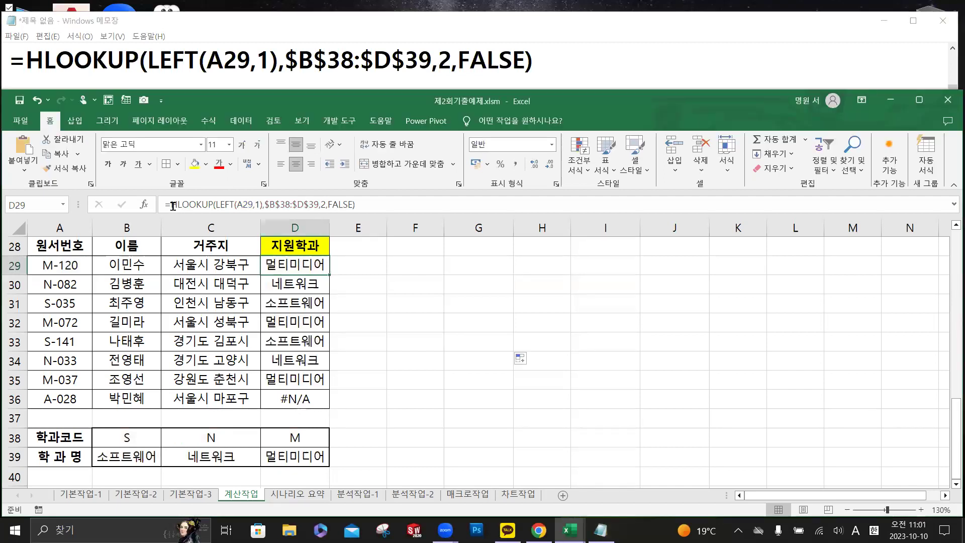
left_click(304, 266)
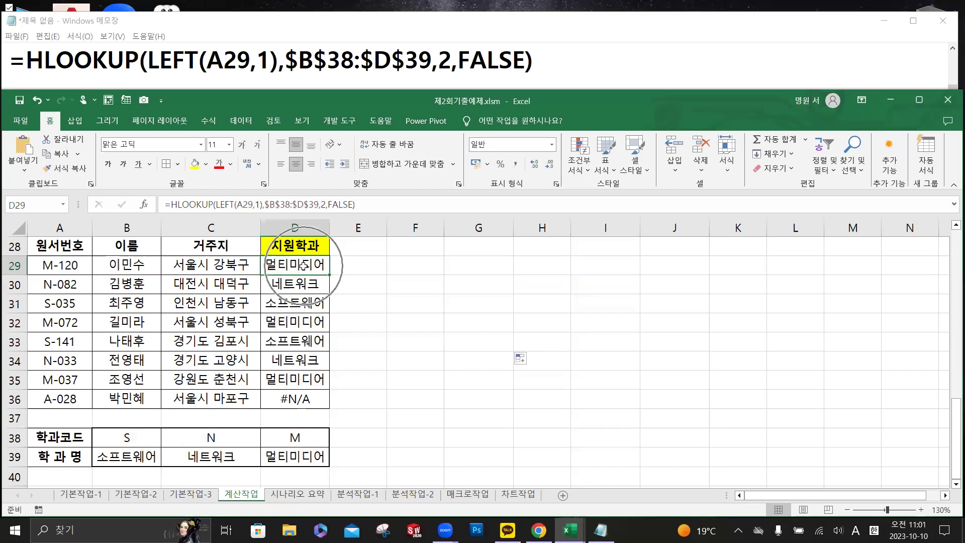
left_click(171, 205)
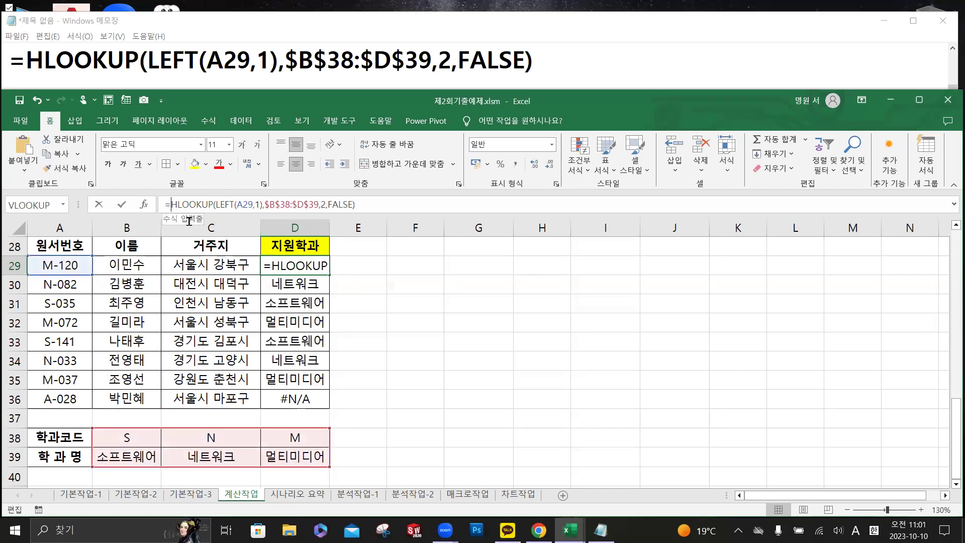
type("if")
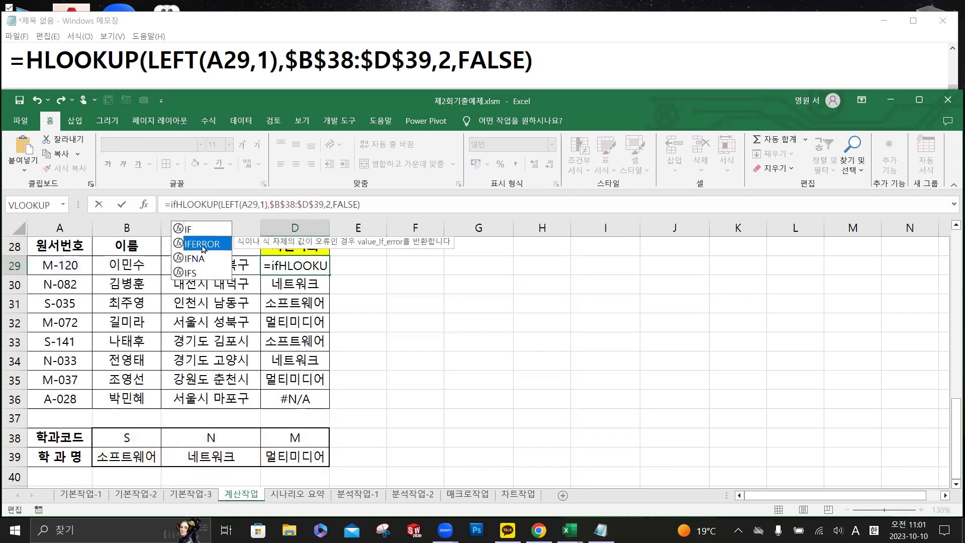
double_click(203, 249)
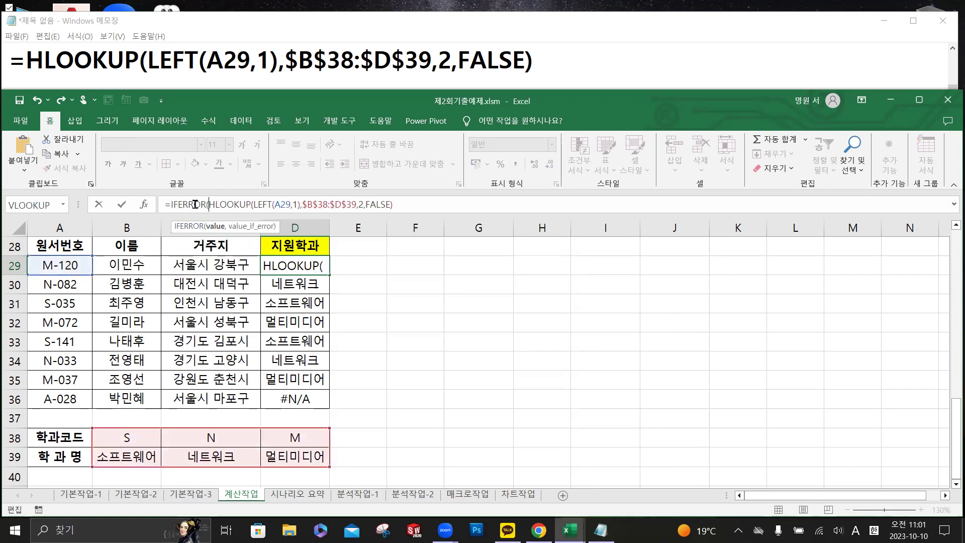
- In the Notepad notes, wrap the HLOOKUP formula in IFERROR with "코드오류" as the fallback value and close the parenthesis
left_click(28, 60)
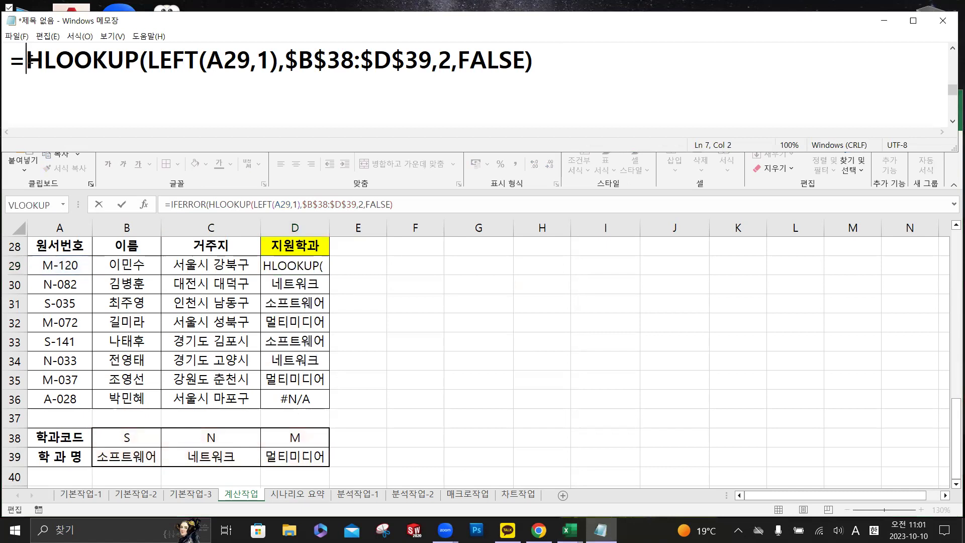
type("IF")
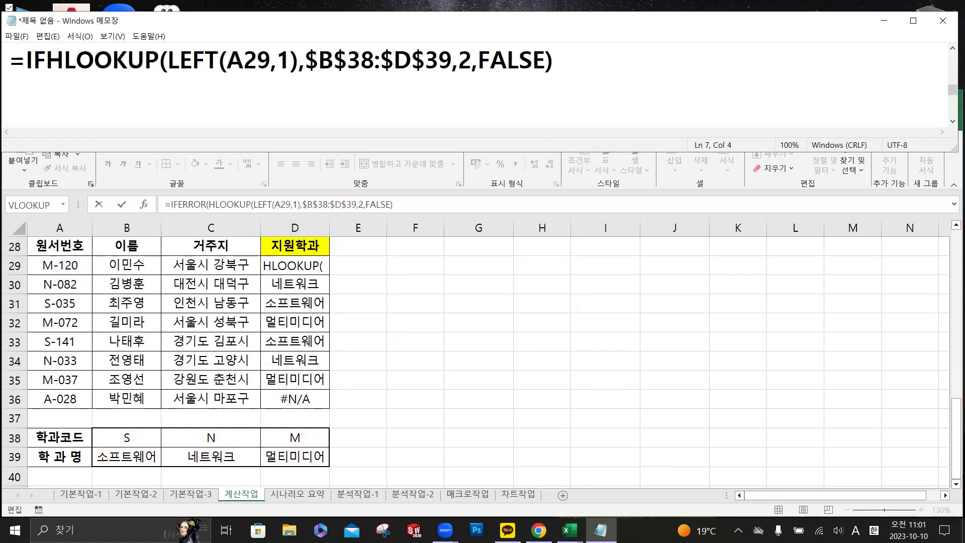
type("ERROR")
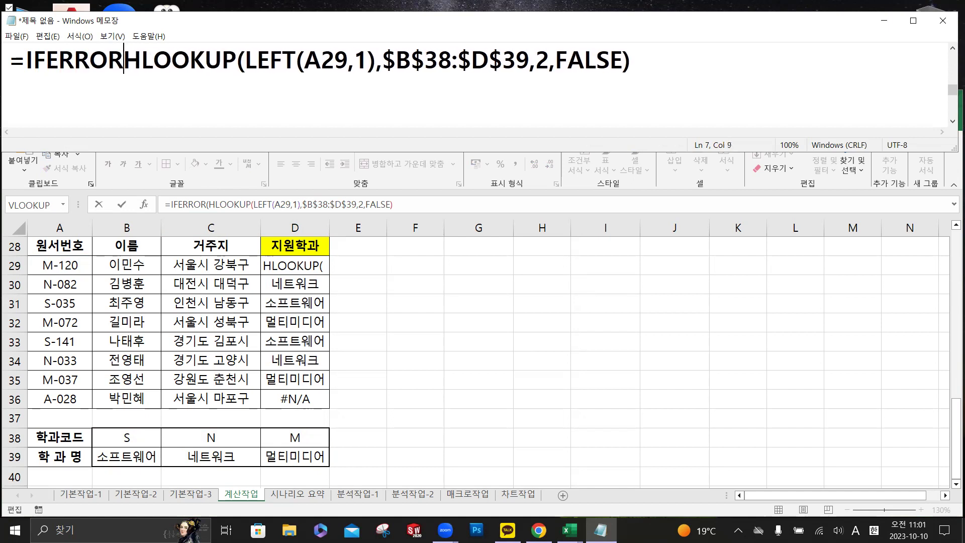
type("(")
left_click_drag(24, 61, 124, 61)
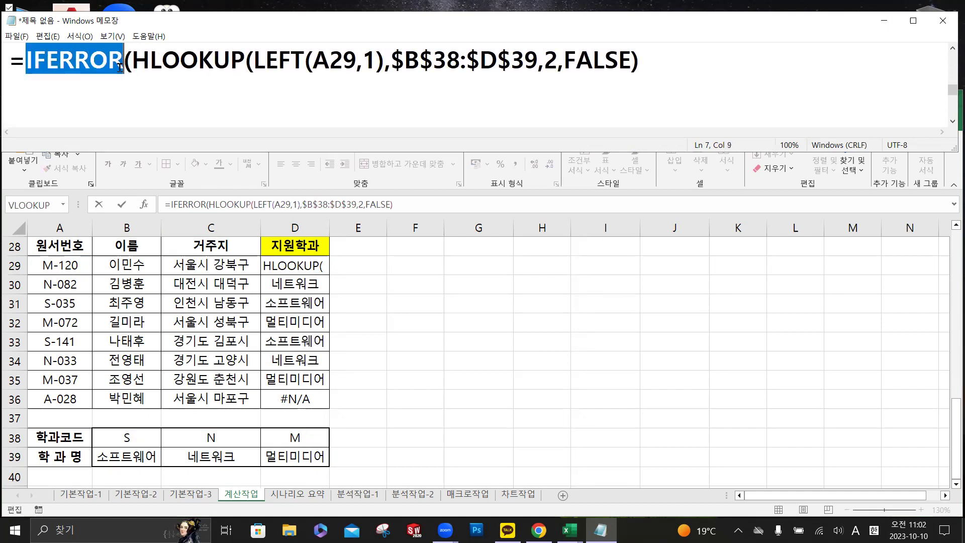
left_click(652, 67)
type(",\"")
key("Hangul")
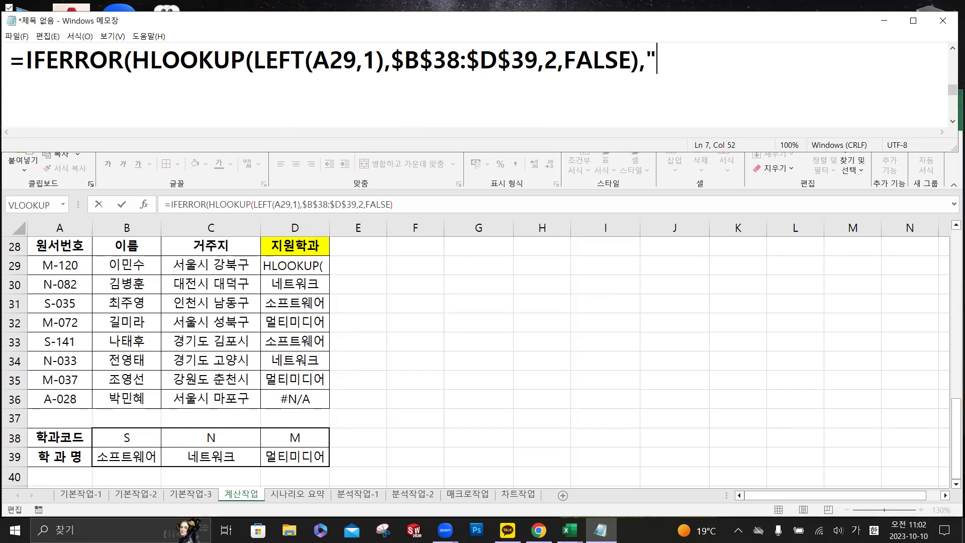
type("코드오류\")")
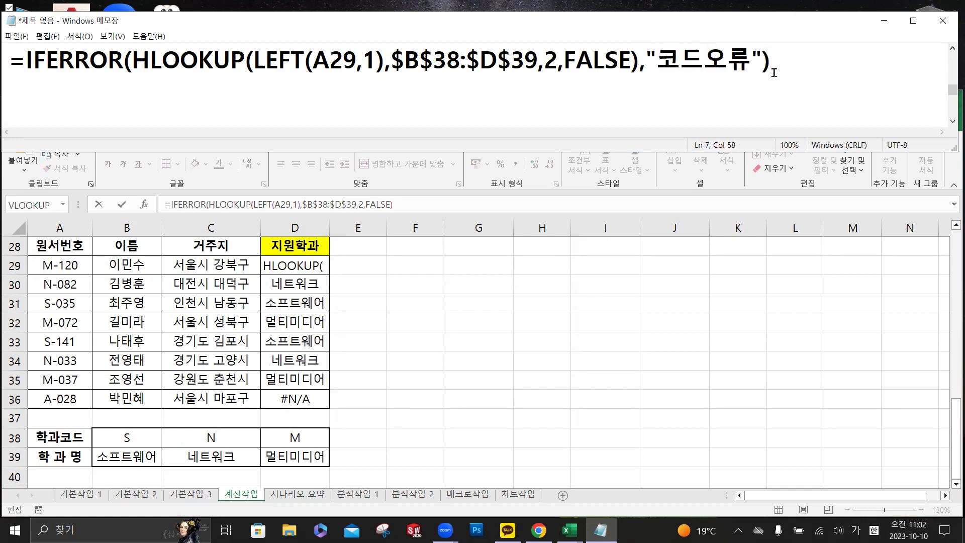
- In Excel, complete the IFERROR formula in D29 with the fallback text "코드오류" and enter it
left_click(410, 206)
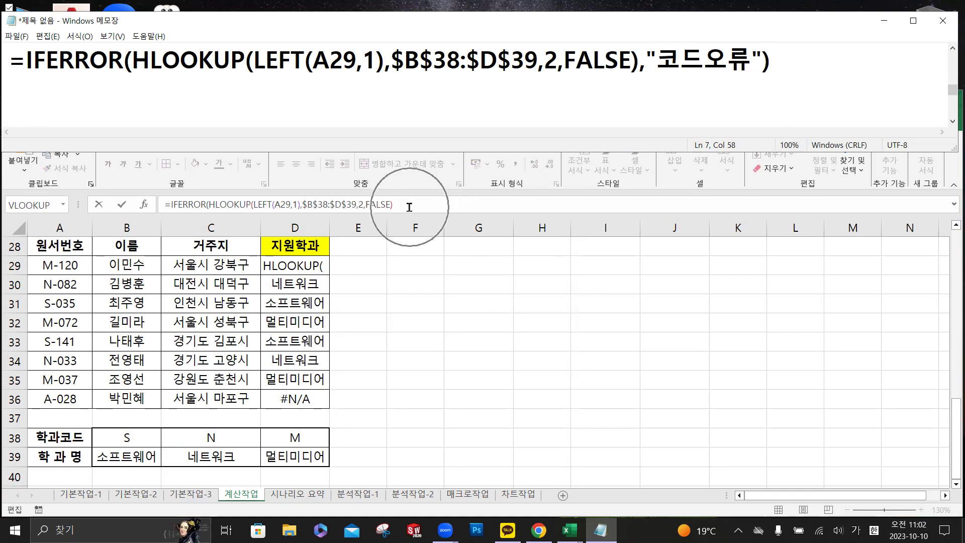
left_click(409, 206)
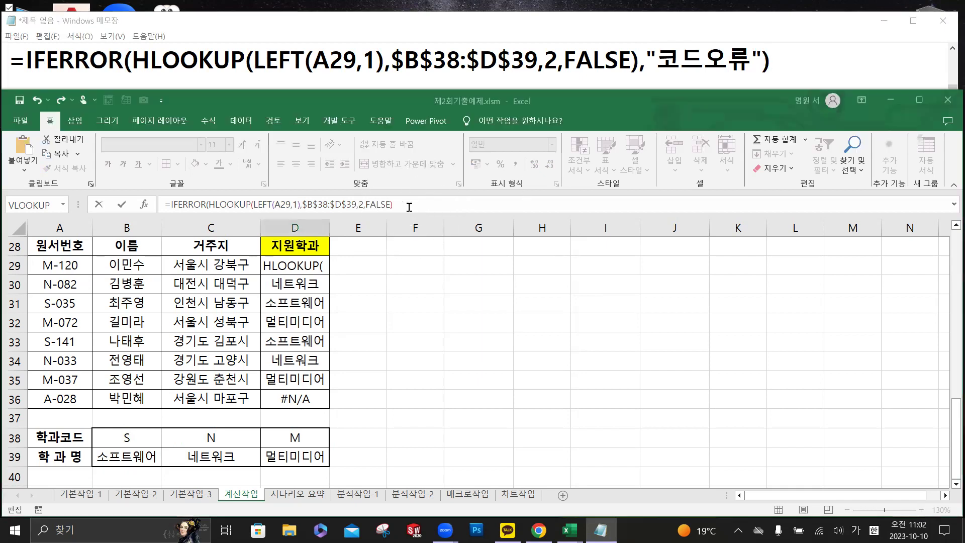
type(",\"zh")
key("BackSpace")
key("BackSpace")
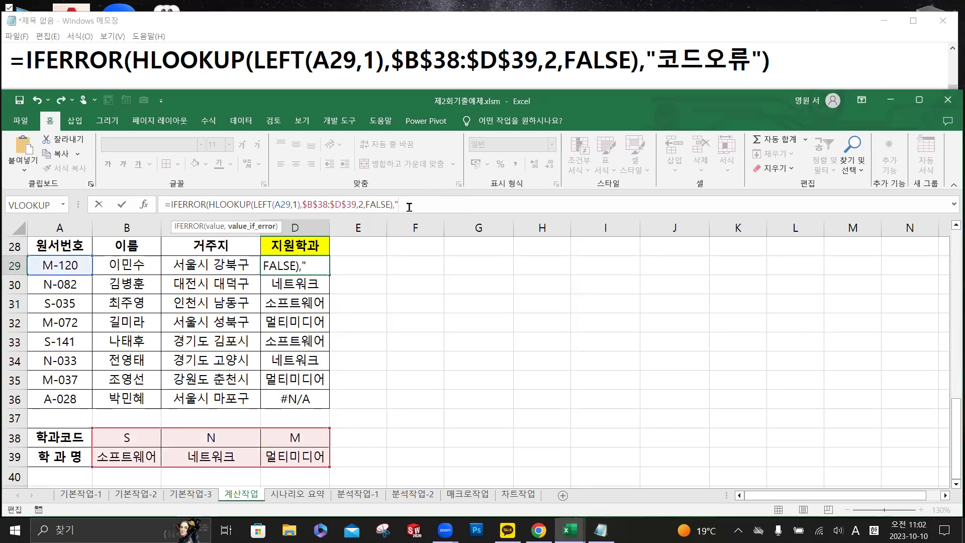
type("zh")
key("BackSpace")
key("BackSpace")
key("Hangul")
type("코드오류\")")
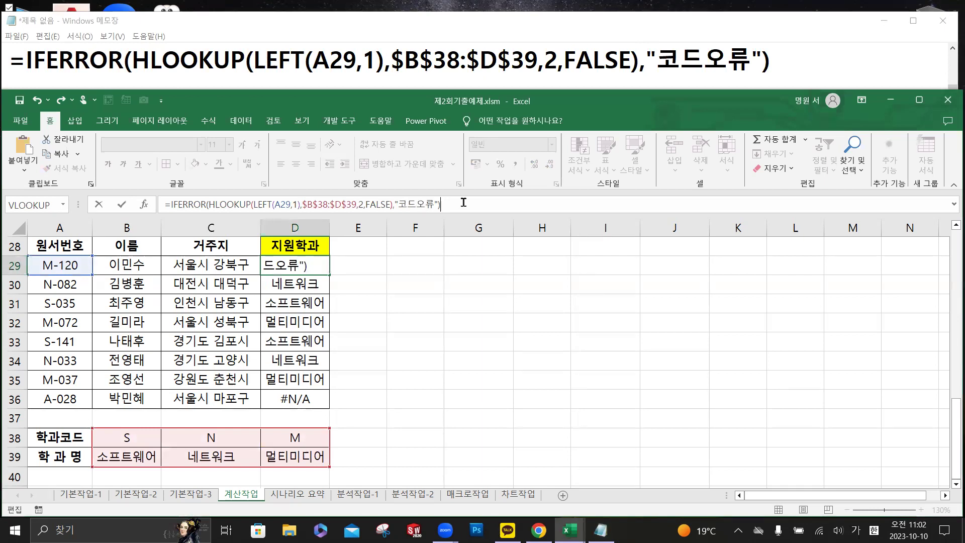
left_click(123, 207)
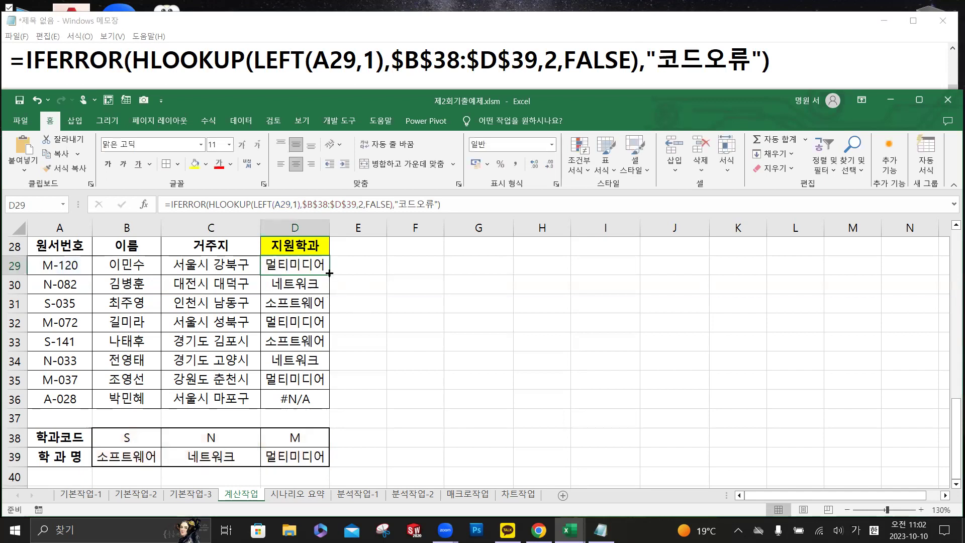
- Fill the IFERROR formula from D29 down through D36 and check the formula copied into D36
left_click_drag(329, 273, 329, 404)
left_click(302, 399)
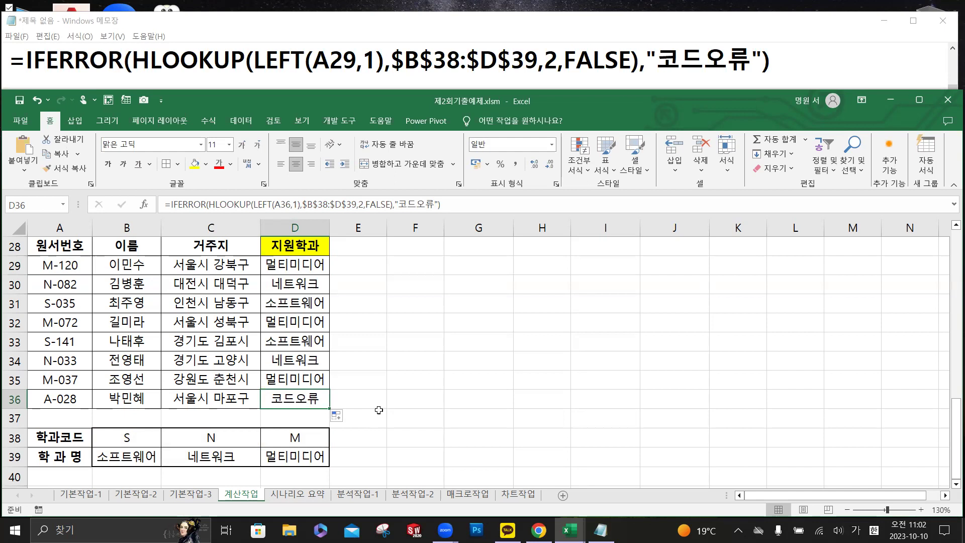
left_click(467, 34)
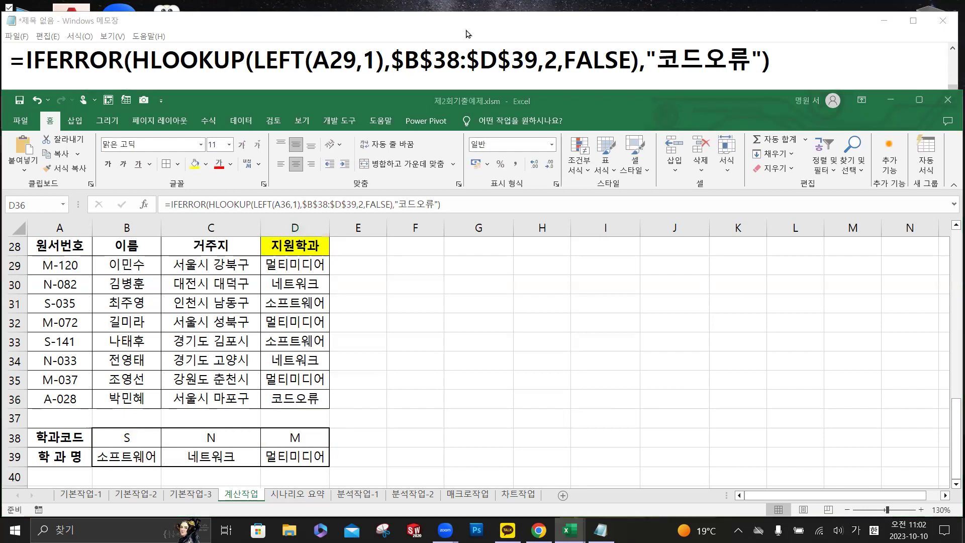
key("Hangul")
key("alt+Tab")
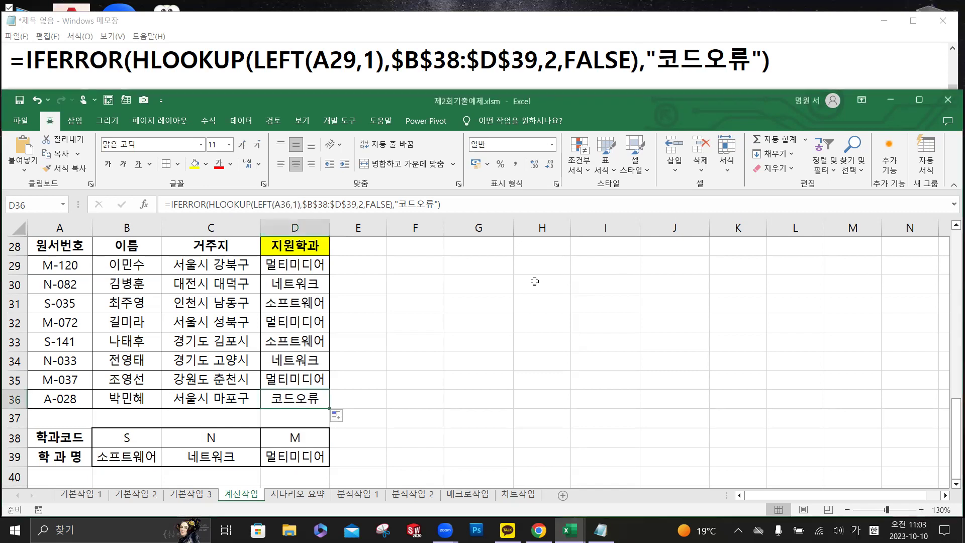
left_click(432, 319)
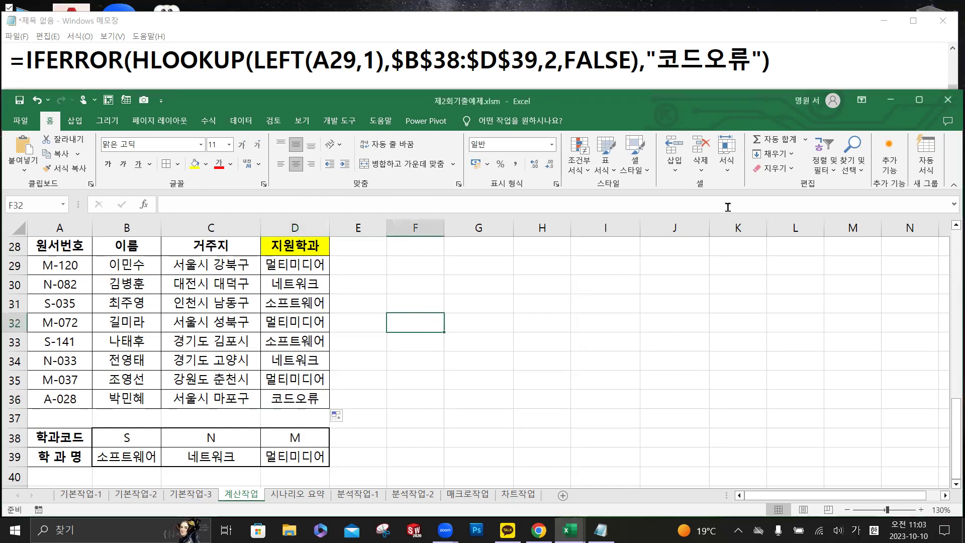
- Open 제3회기출변형문제.xlsm from the 실습 folder and close the 제2회기출예제.xlsm workbook
left_click(30, 121)
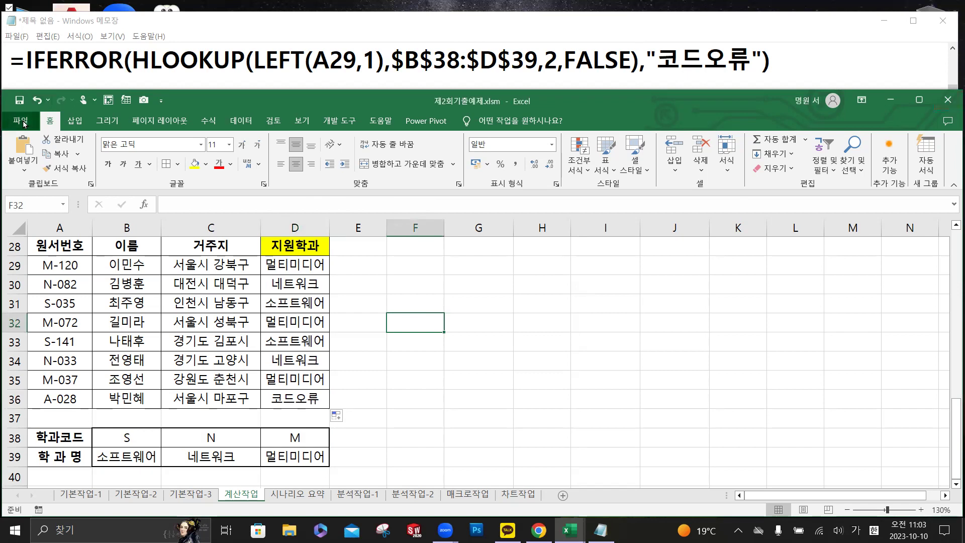
left_click(43, 205)
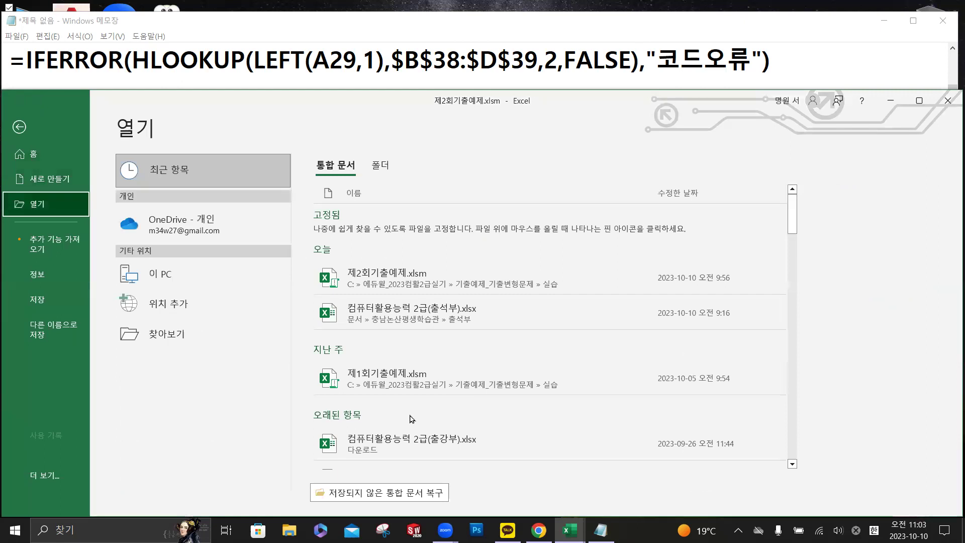
left_click(157, 336)
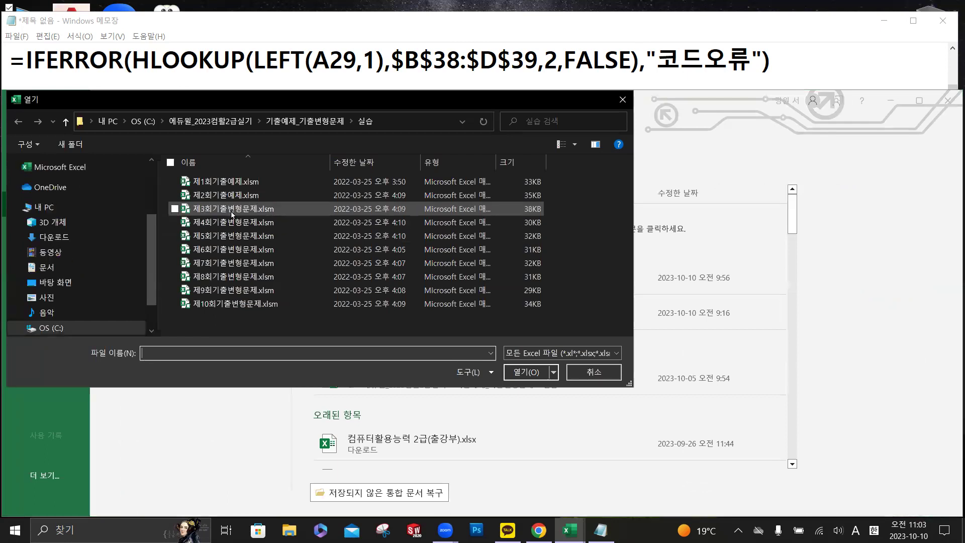
left_click(232, 215)
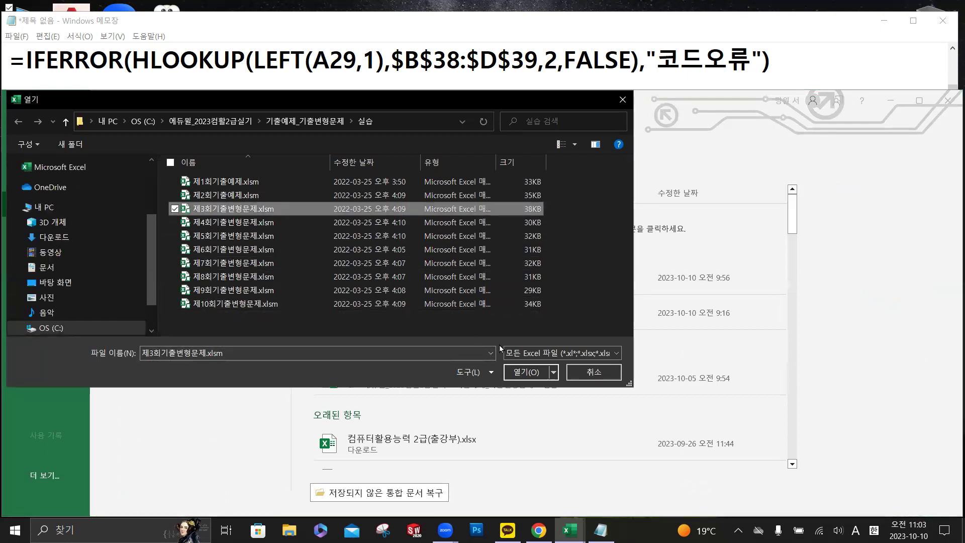
left_click(526, 372)
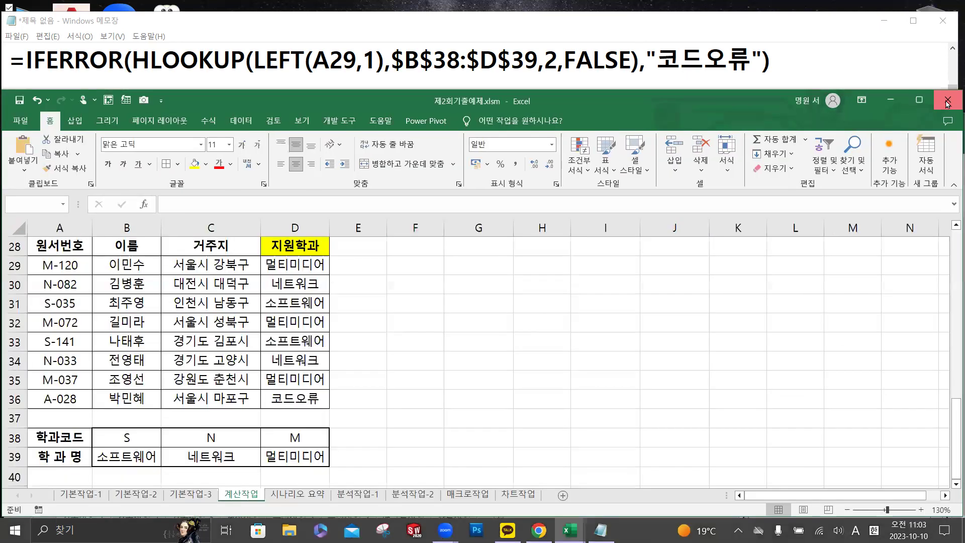
left_click(495, 291)
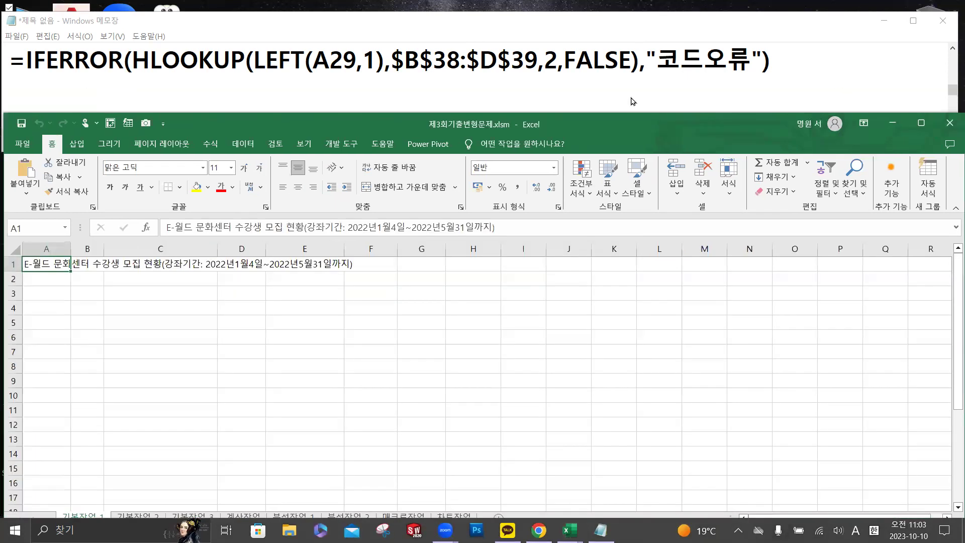
- Move the 제3회기출변형문제.xlsm window up beneath the Notepad text and extend its lower edge to the taskbar
left_click_drag(635, 118, 635, 86)
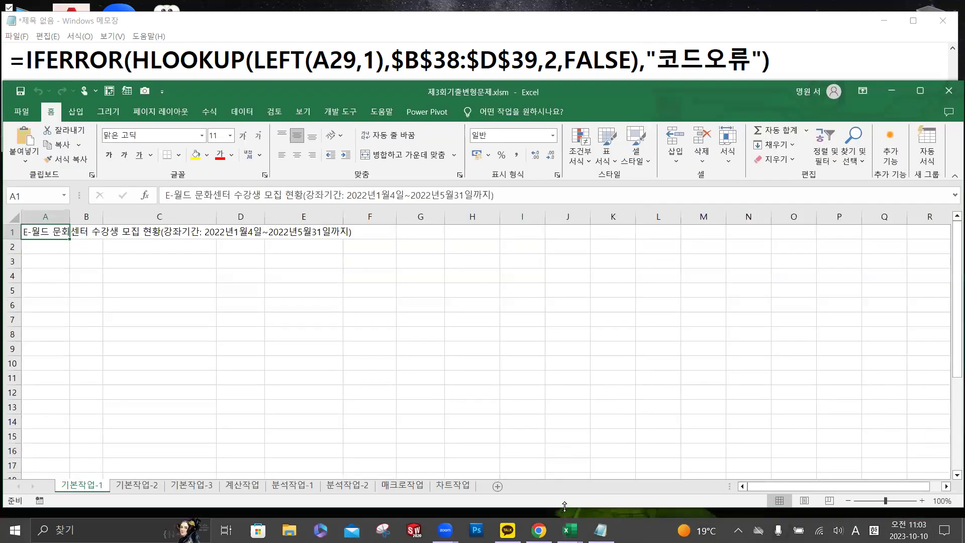
left_click_drag(565, 507, 565, 516)
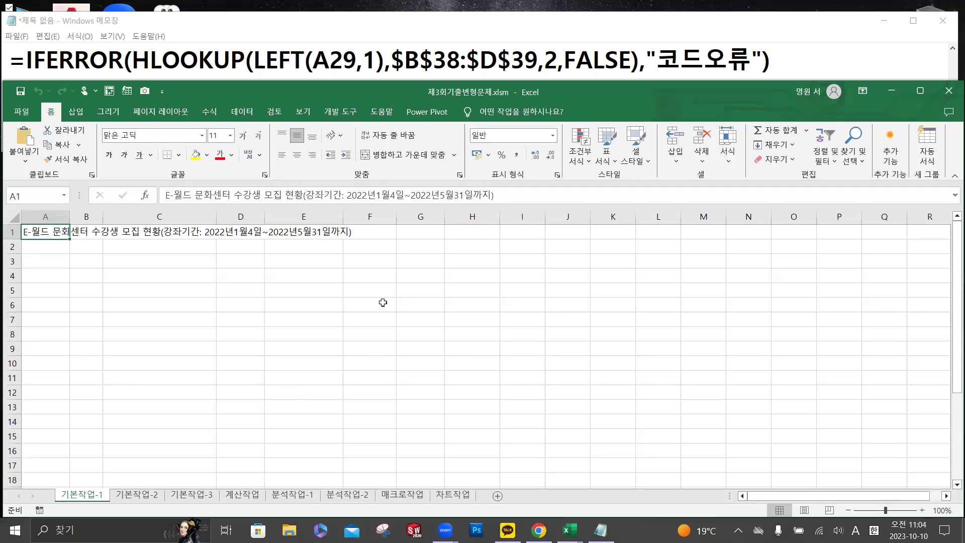
left_click(428, 276)
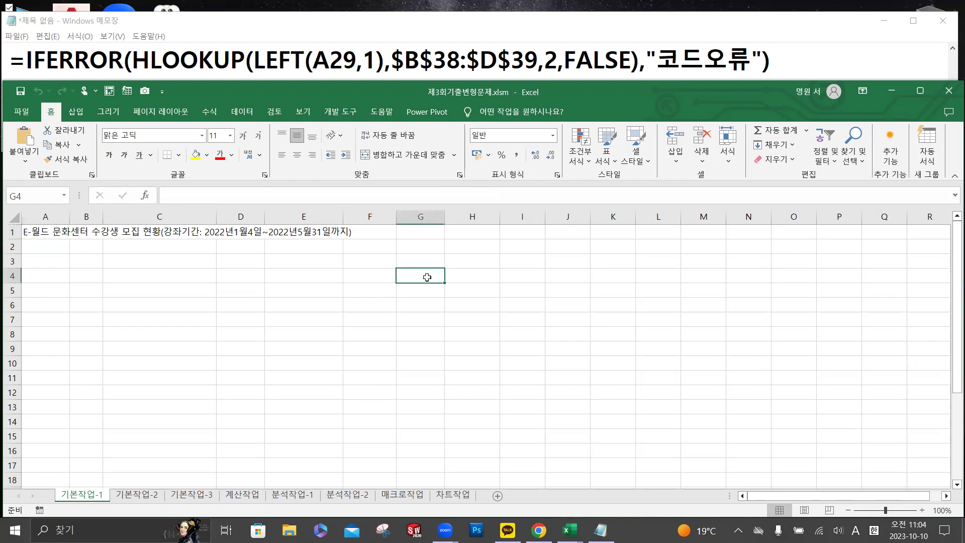
left_click_drag(427, 277, 420, 394)
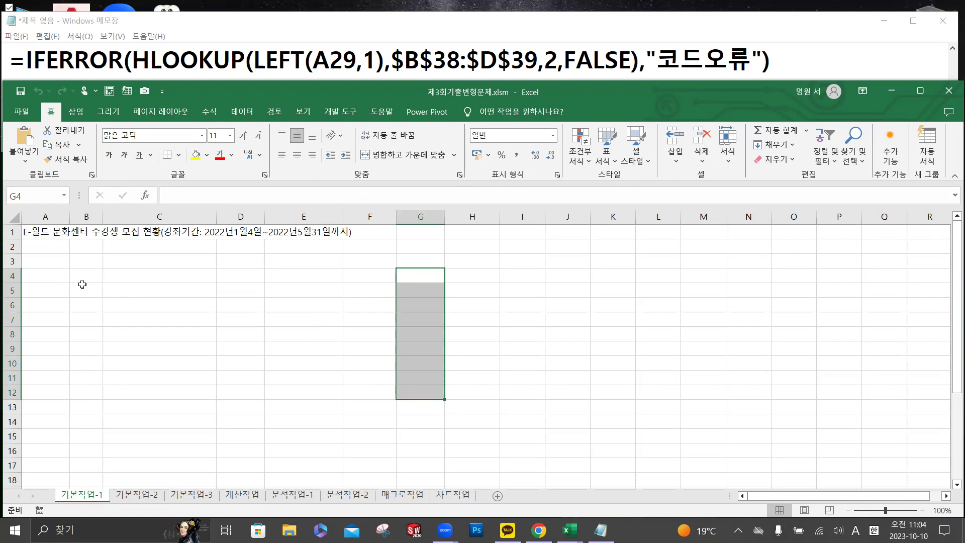
- Look at the 기본작업-2 sheet, then show the 계산작업 sheet at 130% zoom
left_click(136, 494)
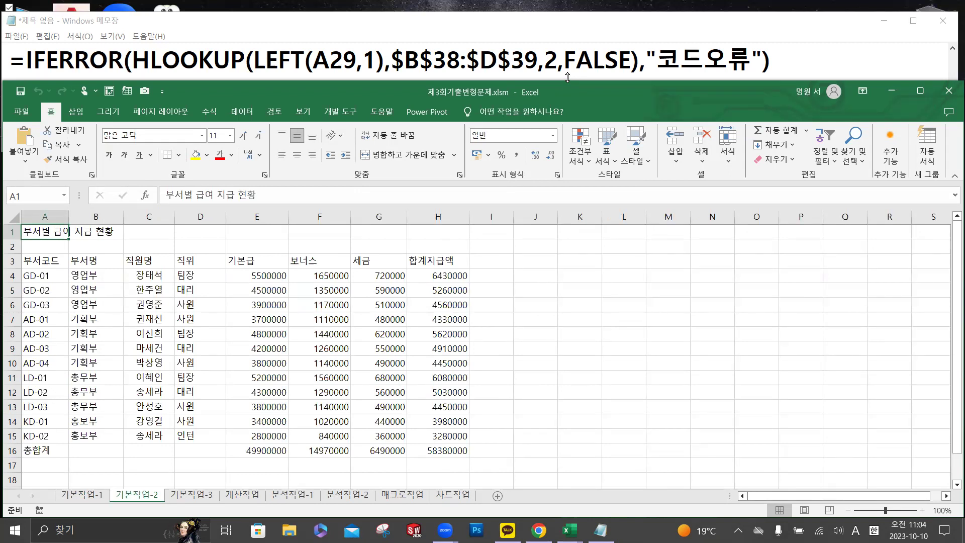
left_click_drag(567, 77, 568, 75)
left_click(248, 497)
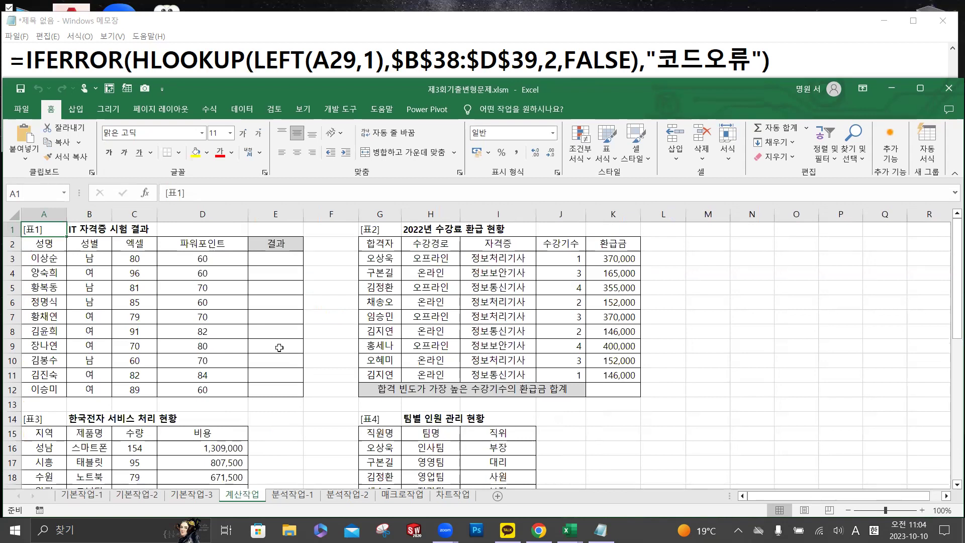
scroll(280, 348, "up", 2)
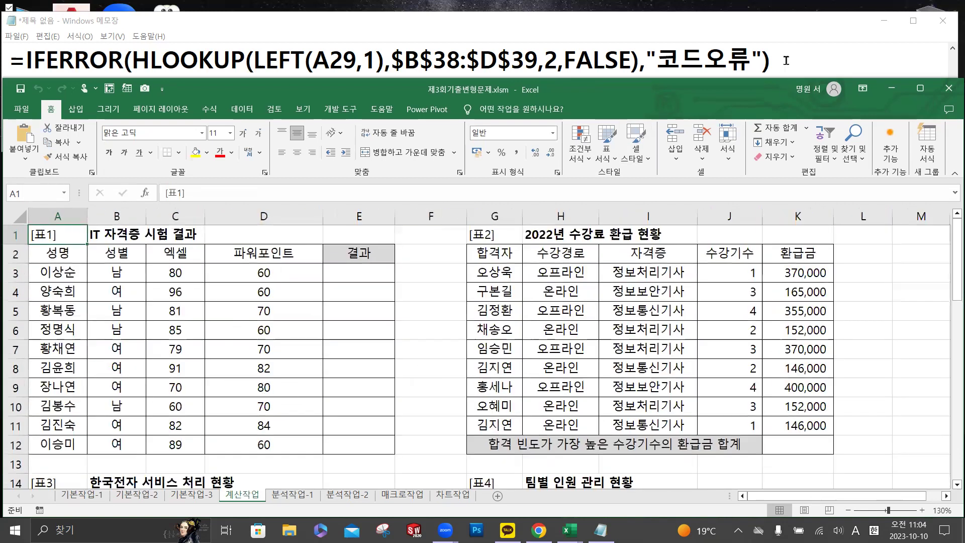
- In Notepad, start a new formula line with "=" below the IFERROR formula, then select result cell E3 in Excel
left_click(785, 60)
scroll(425, 78, "up", 1)
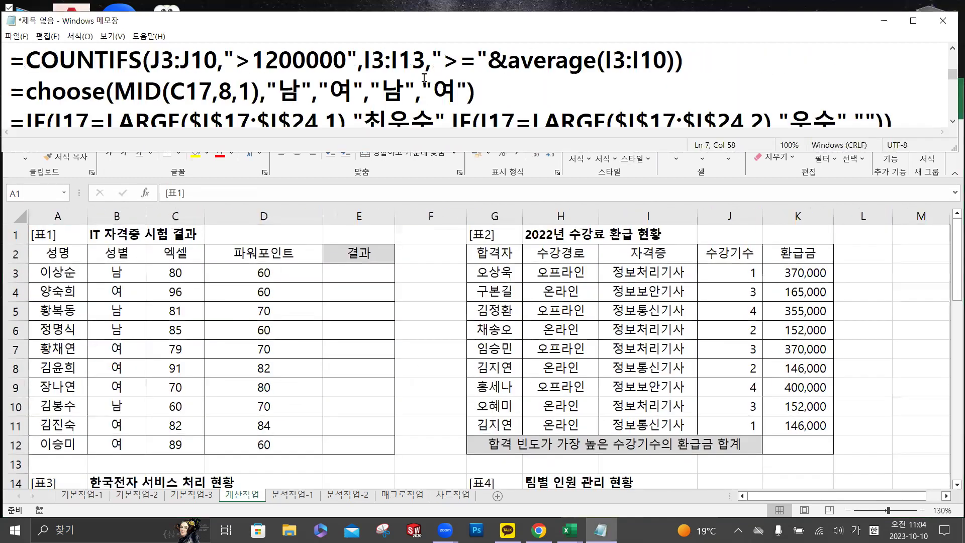
scroll(425, 78, "down", 1)
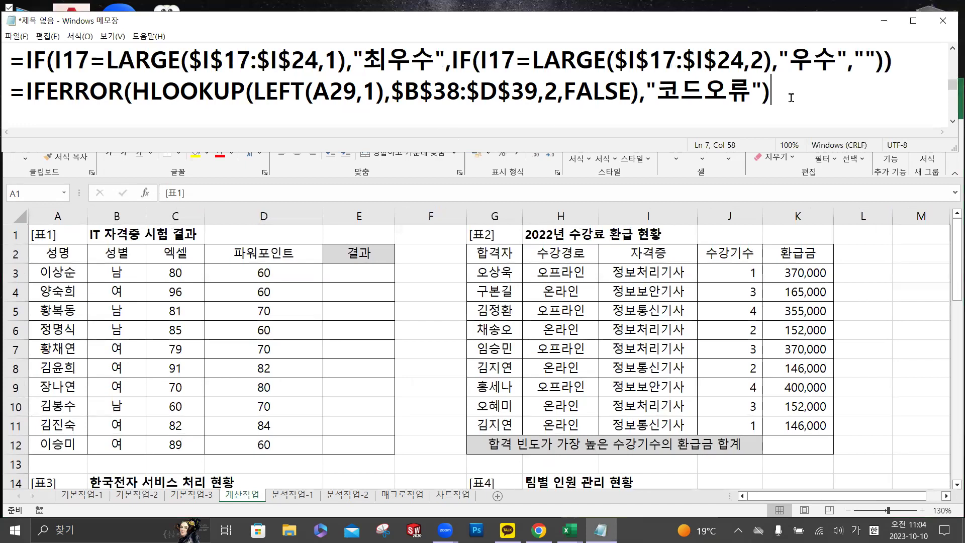
key("Return")
key("Return")
type("=")
key("Return")
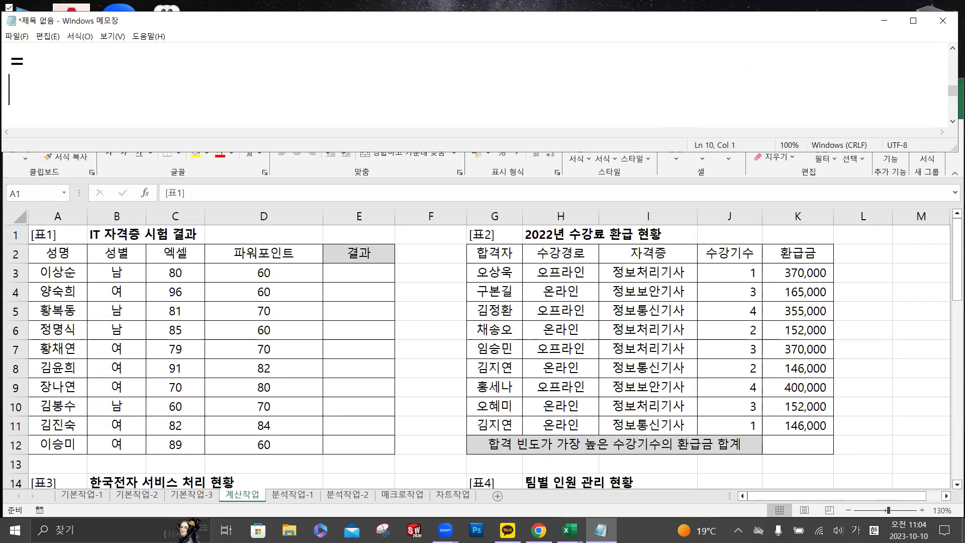
key("Up")
left_click(369, 273)
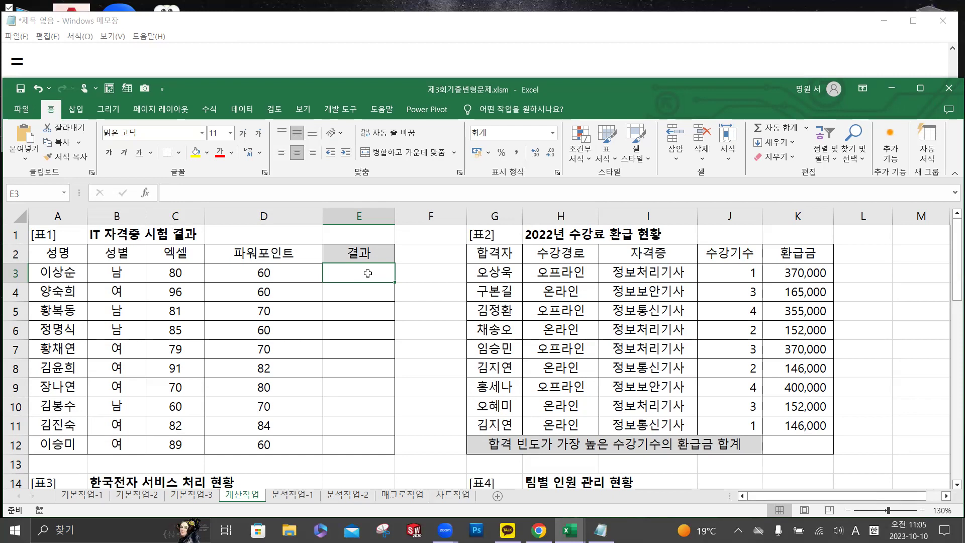
- Return to Notepad and begin the new formula with =IF(
left_click(90, 53)
type("=")
key("BackSpace")
type("ㅑㄹ")
key("BackSpace")
key("BackSpace")
key("BackSpace")
type("=")
key("Hangul")
type("IF(")
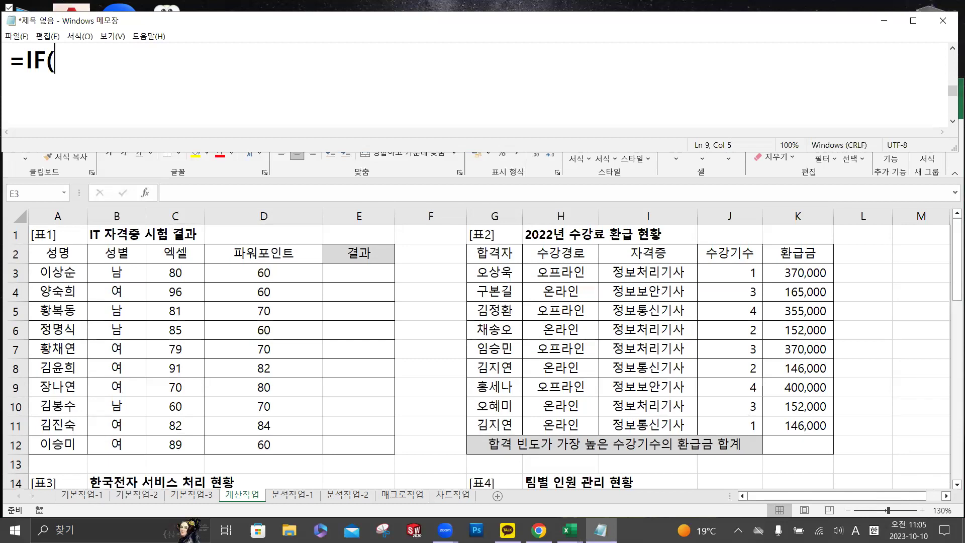
- Complete the Notepad formula line as =IF(test,"합격","") and highlight its test placeholder
type("test,\"")
key("Hangul")
type("합")
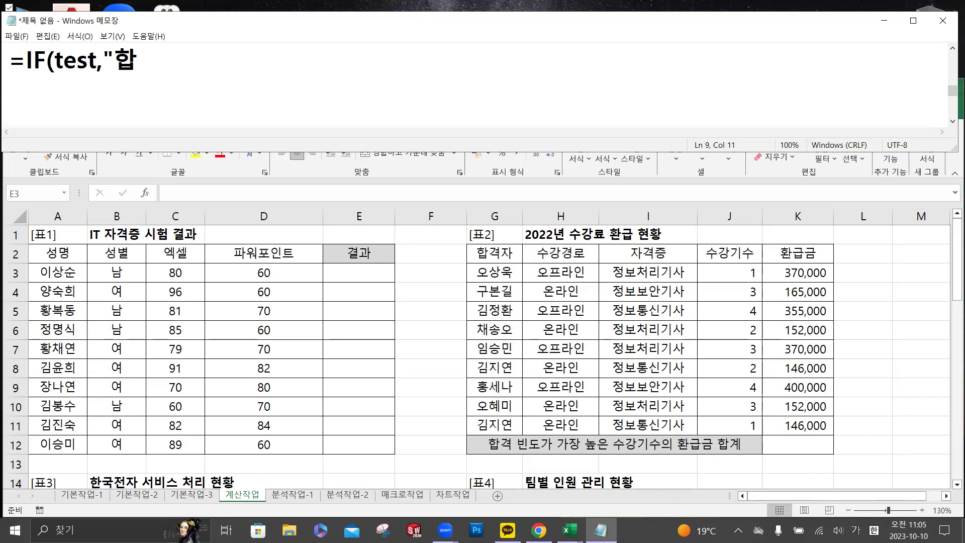
type("껶===")
key("BackSpace")
key("BackSpace")
key("BackSpace")
key("BackSpace")
type("격")
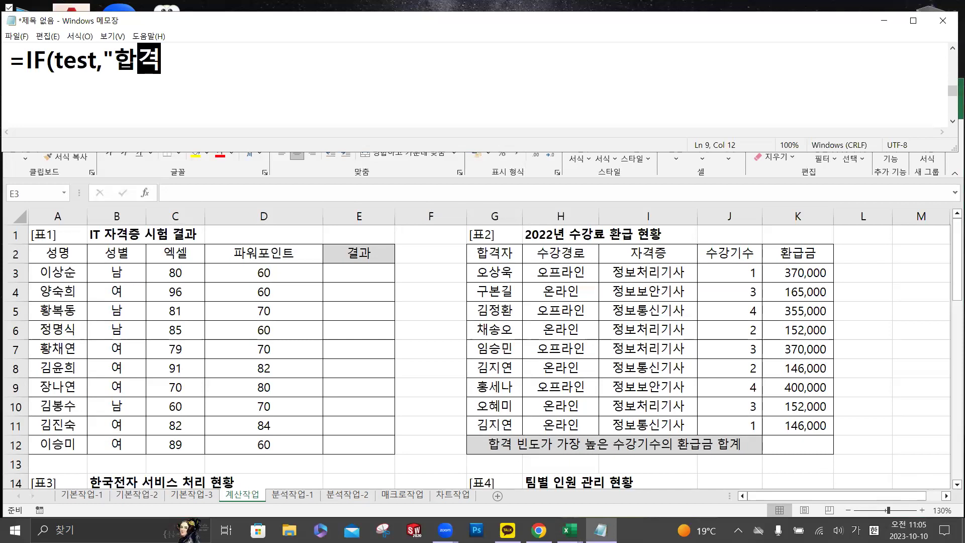
type("\",\"\")")
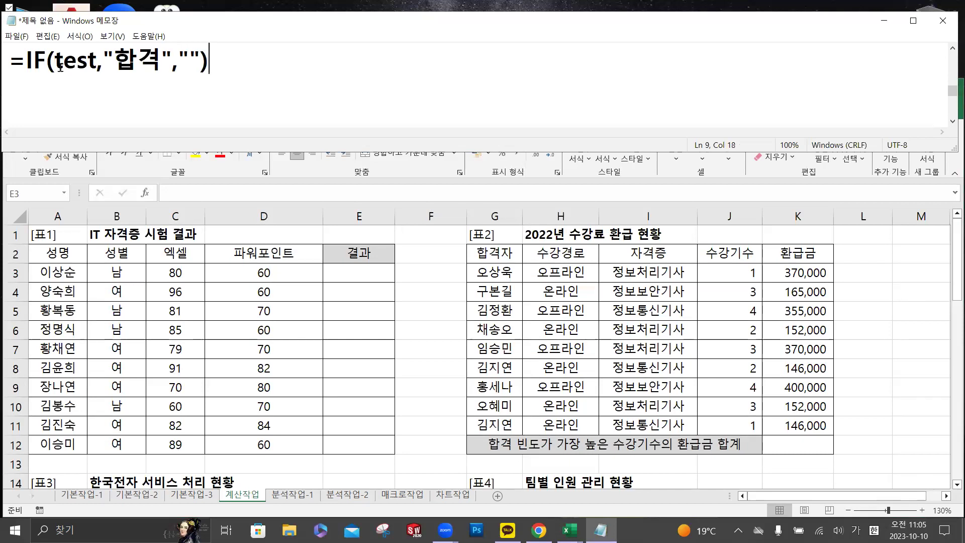
left_click_drag(54, 60, 93, 62)
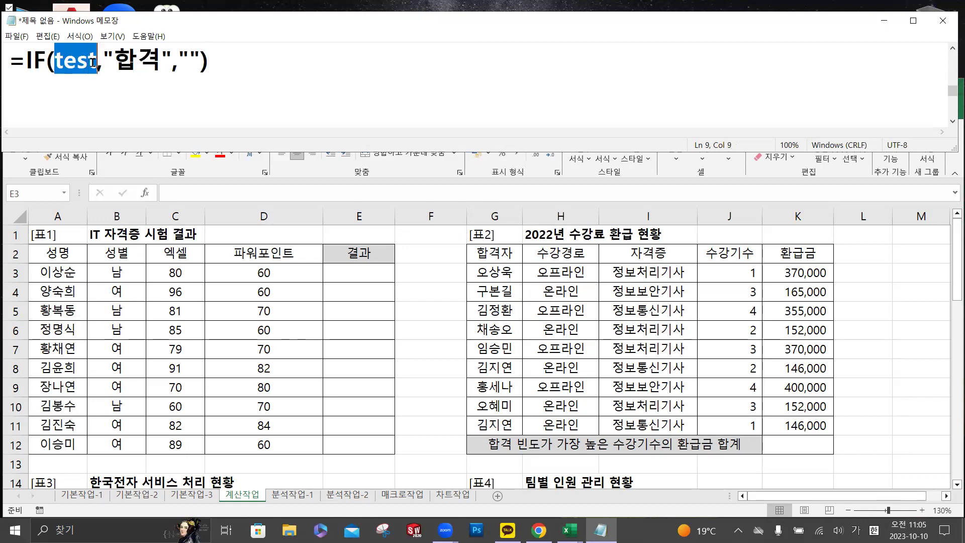
- On the line below the IF formula, start the condition with test = AND(
left_click(63, 95)
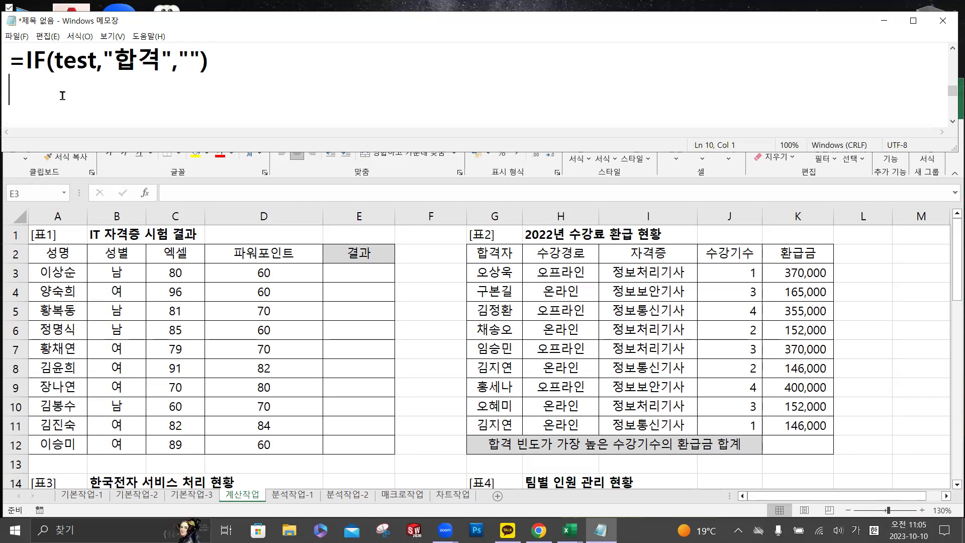
type("ㅁ")
key("BackSpace")
key("Hangul")
type("and")
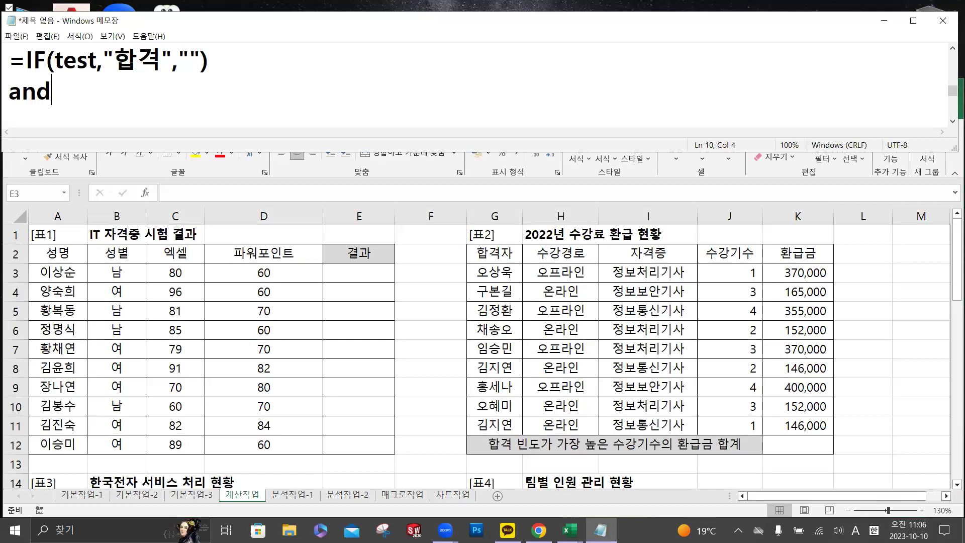
key("BackSpace")
key("BackSpace")
key("BackSpace")
type("te")
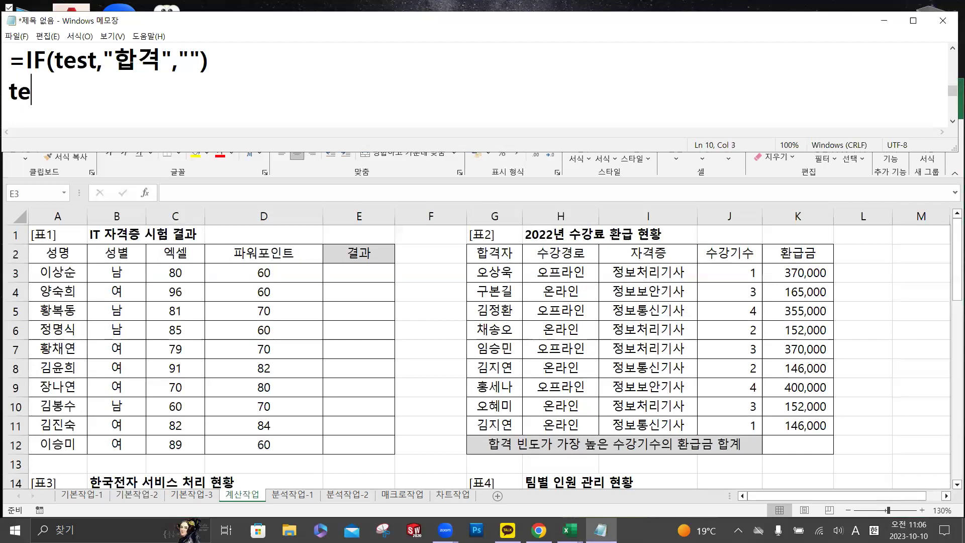
type("st")
type(" = and")
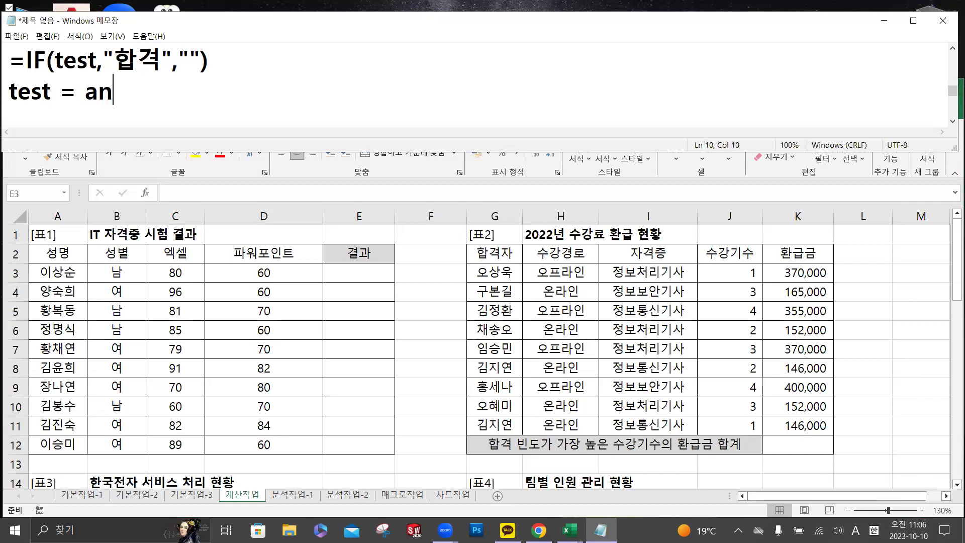
key("BackSpace")
key("BackSpace")
key("BackSpace")
type("AND(")
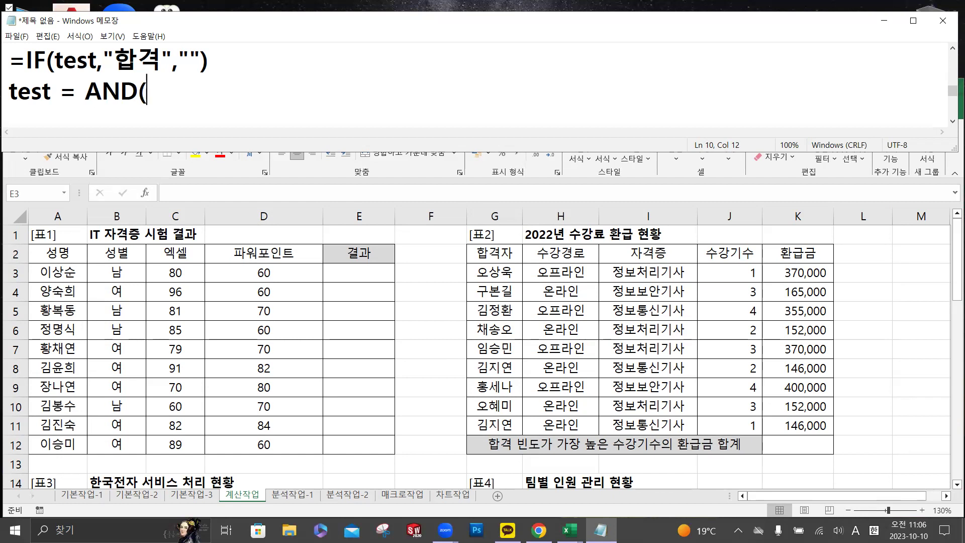
- Add the first AND condition, C3>=AVERAGE(C3:C12), comparing the first 엑셀 score with the column average
key("ctrl")
key("ctrl")
key("ctrl")
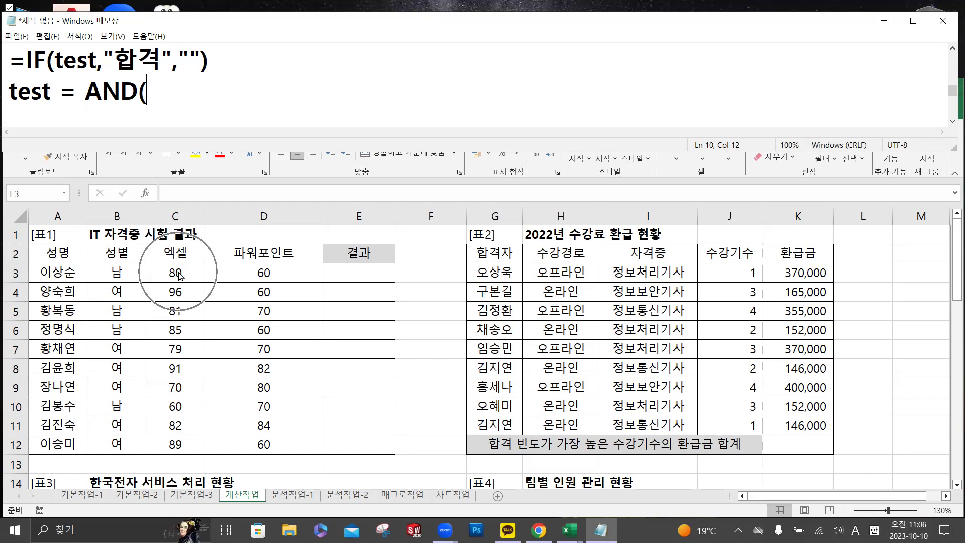
type("C3")
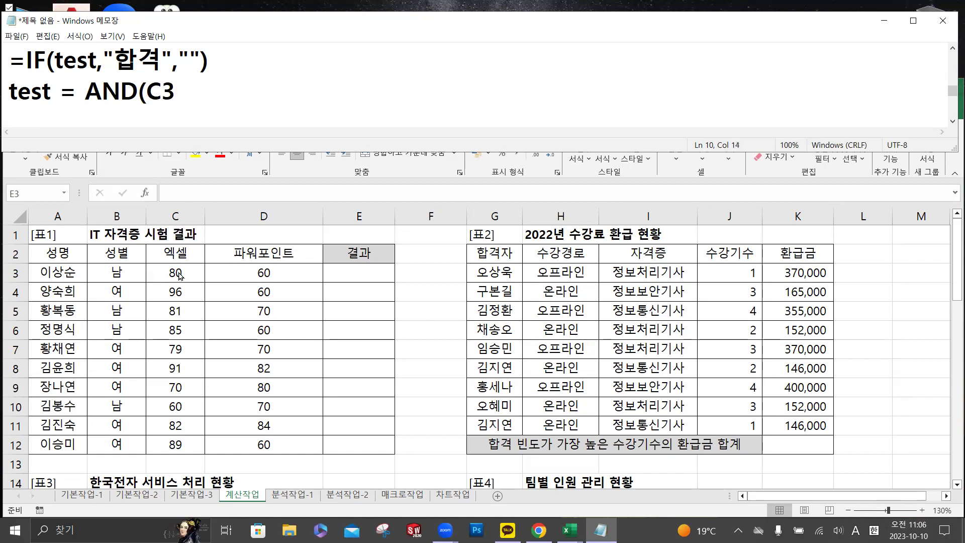
type(">=AV")
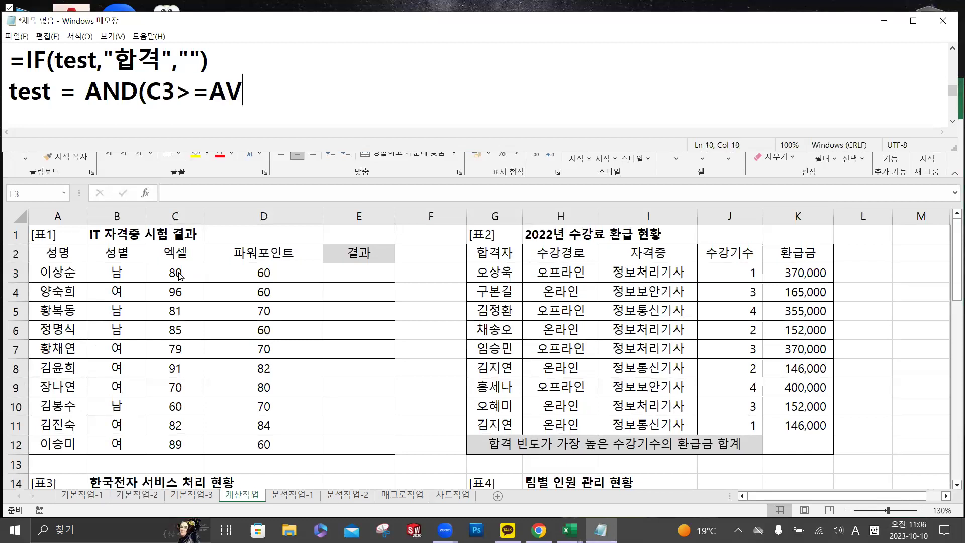
type("ERAGE(")
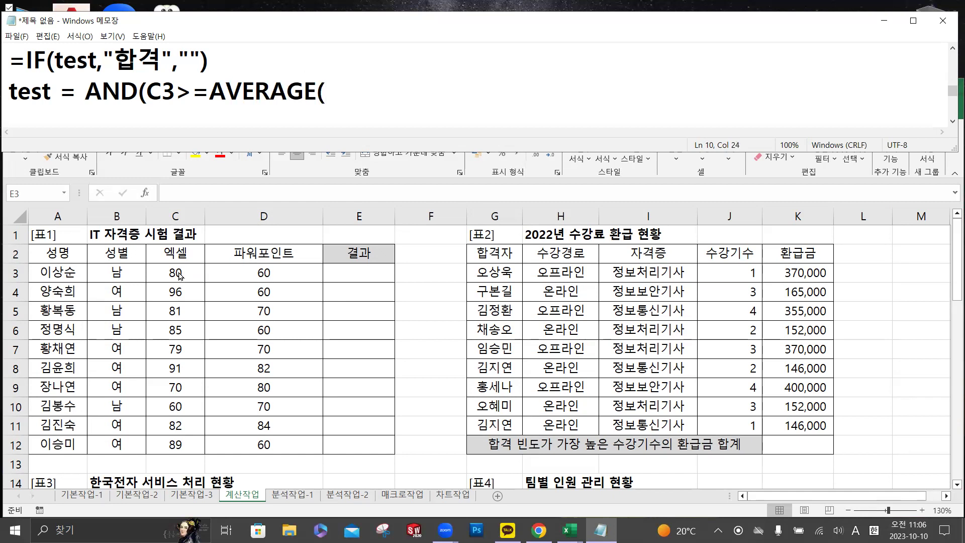
type("C3:C12)")
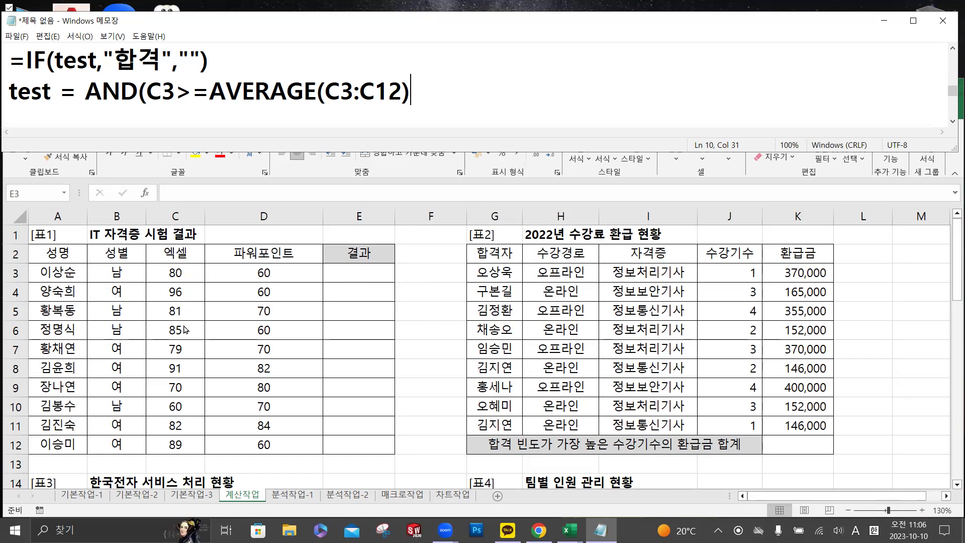
- Make the AVERAGE range in the Notepad condition absolute as $C$3:$C$12
left_click_drag(326, 90, 402, 90)
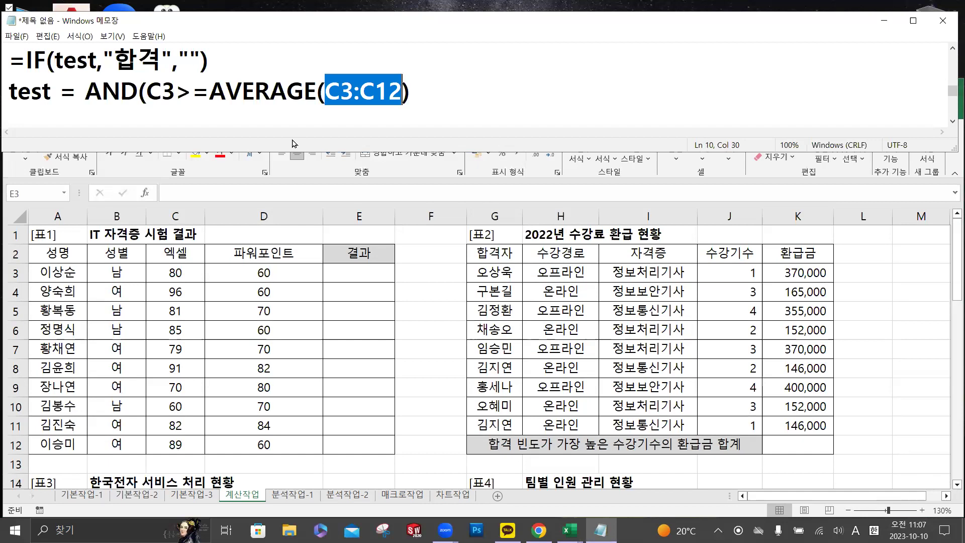
left_click(329, 91)
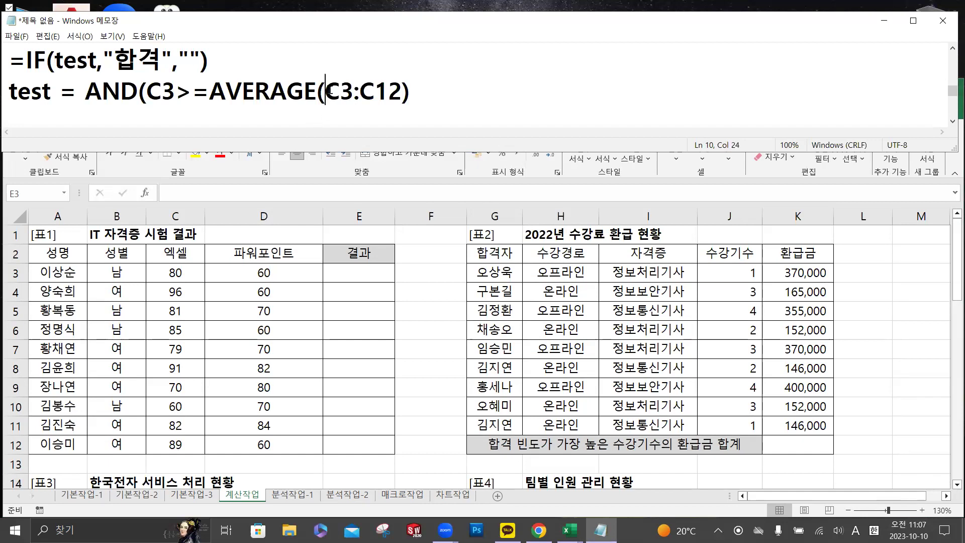
type("$")
key("Right")
type("$")
key("Right")
key("Right")
type("$")
key("Right")
type("$")
left_click(476, 91)
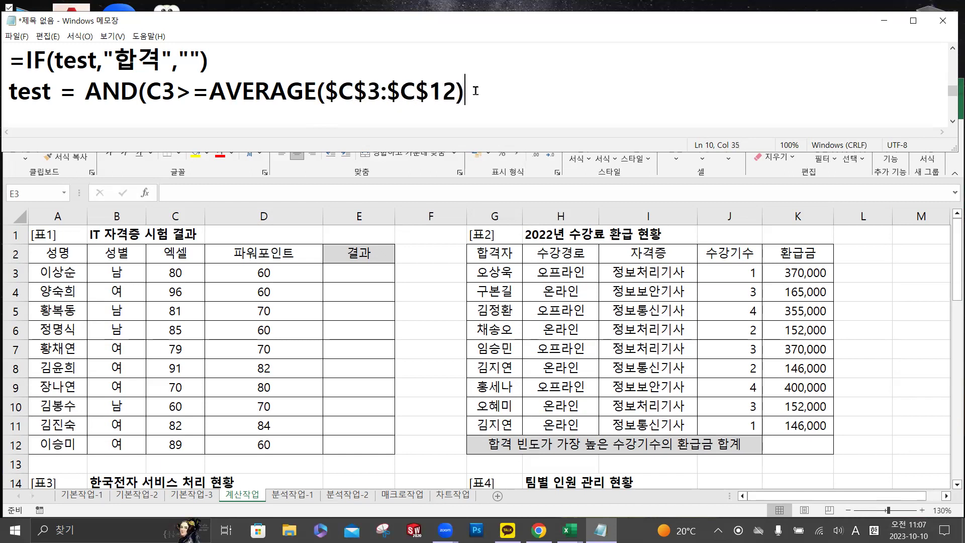
- Switch to Excel, move its window below both Notepad formula lines, and select result cell E3
left_click(362, 272)
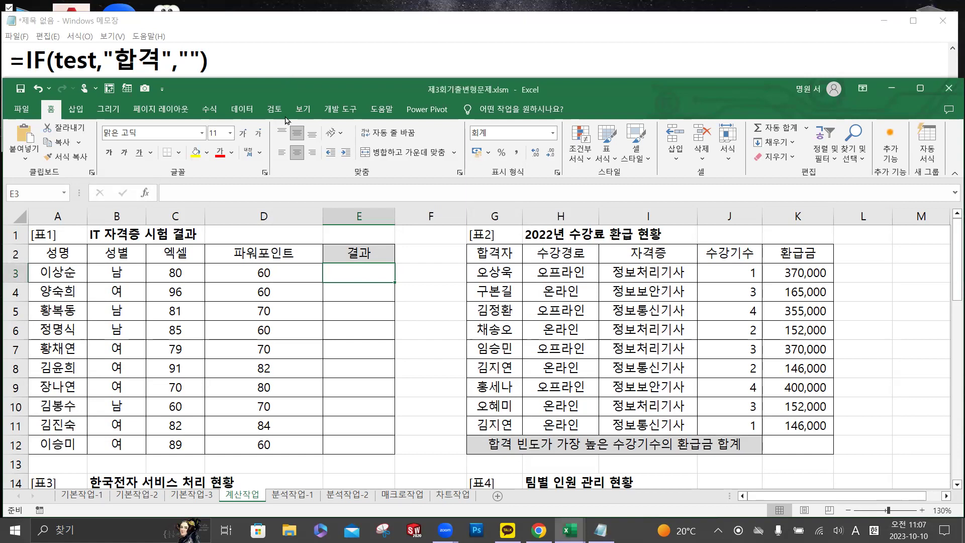
left_click_drag(287, 120, 287, 116)
left_click(376, 315)
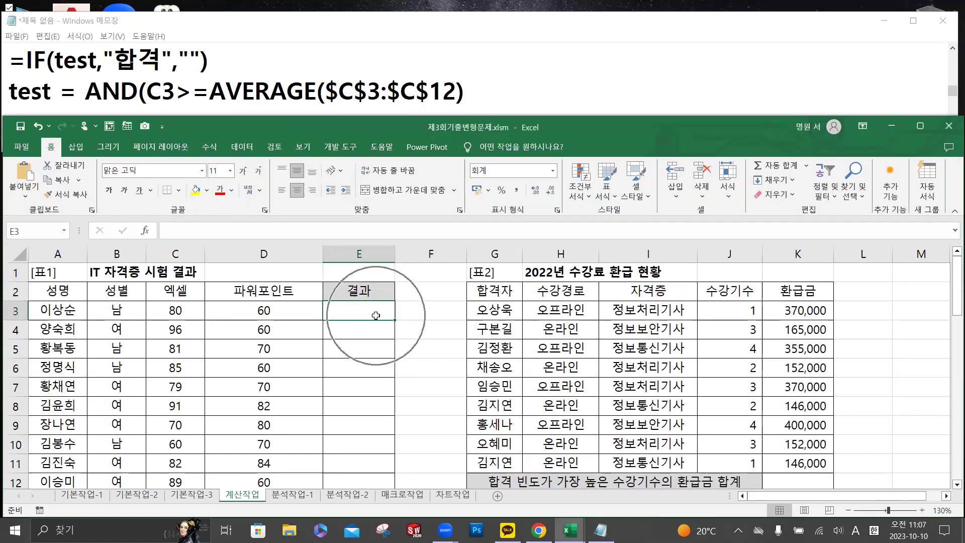
- Begin the formula in E3 with =IF(AND( and reference the first 엑셀 score, C3
left_click(192, 231)
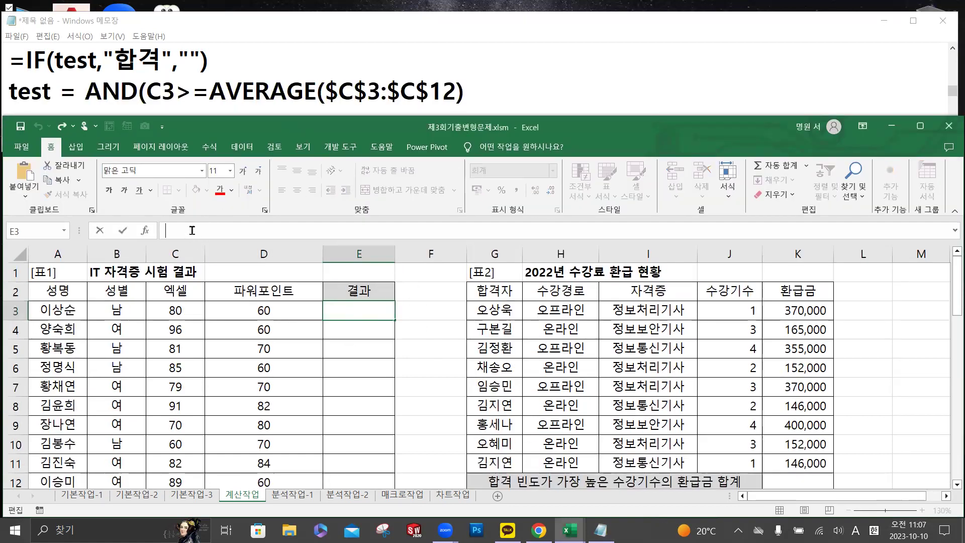
type("=")
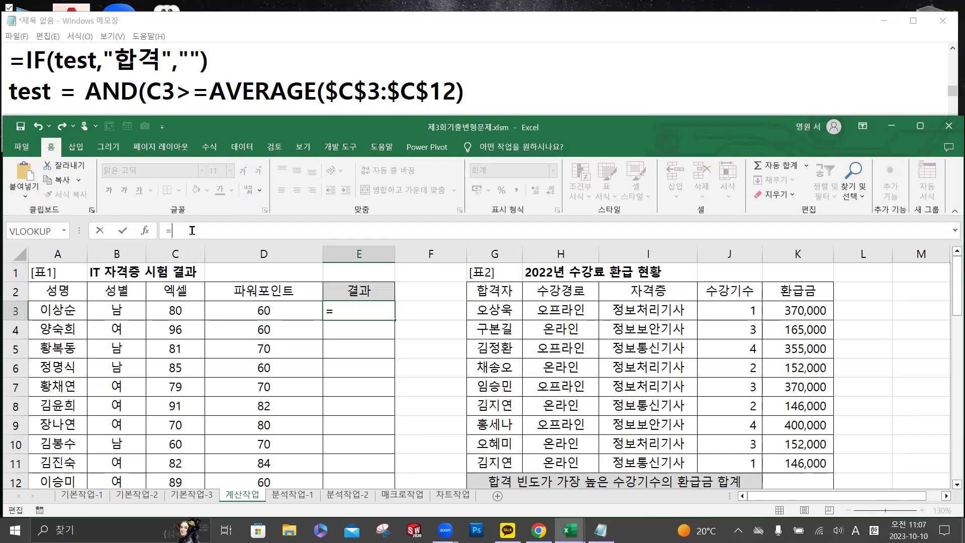
type("I")
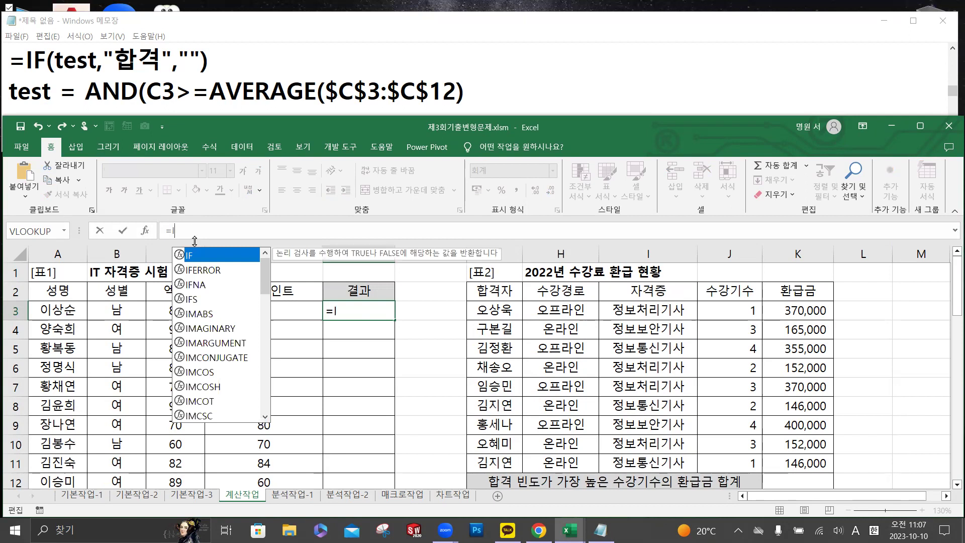
double_click(201, 256)
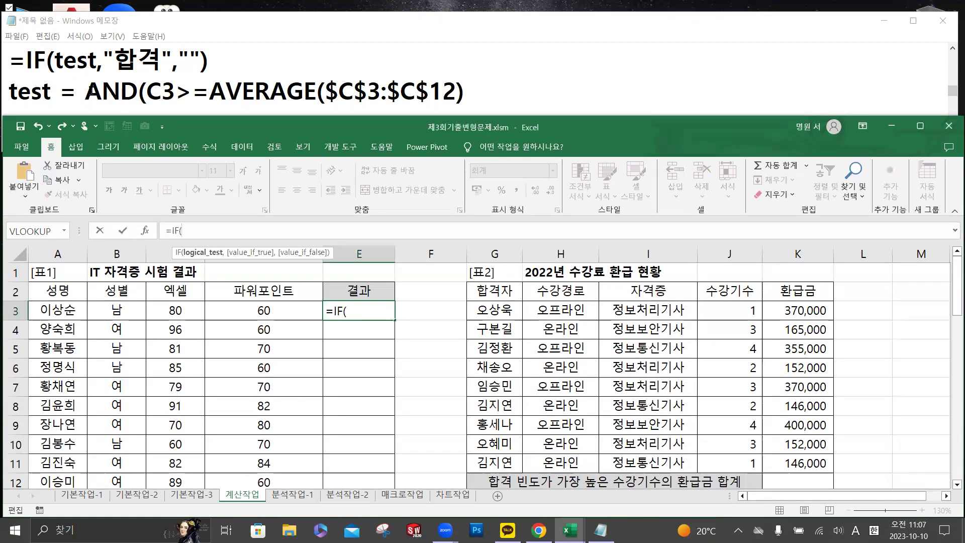
type("and")
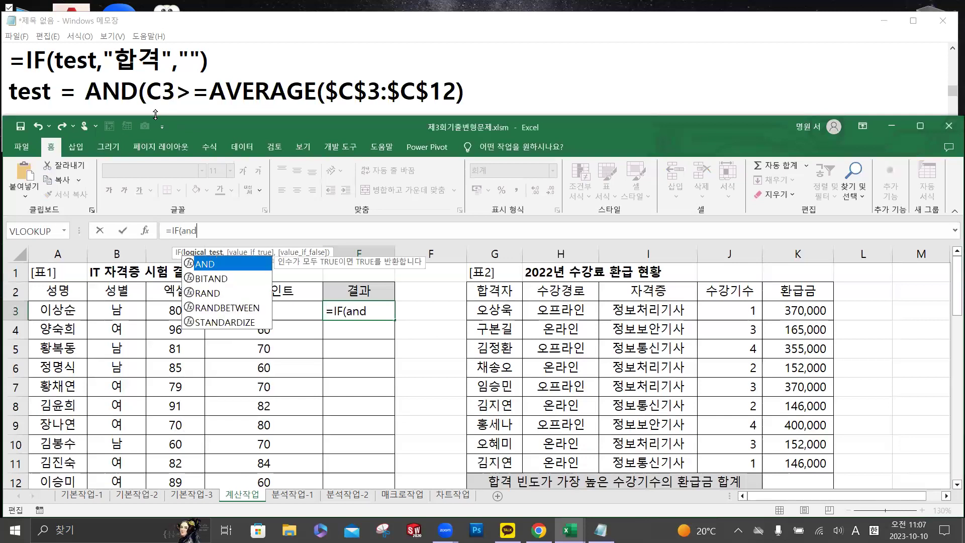
double_click(220, 265)
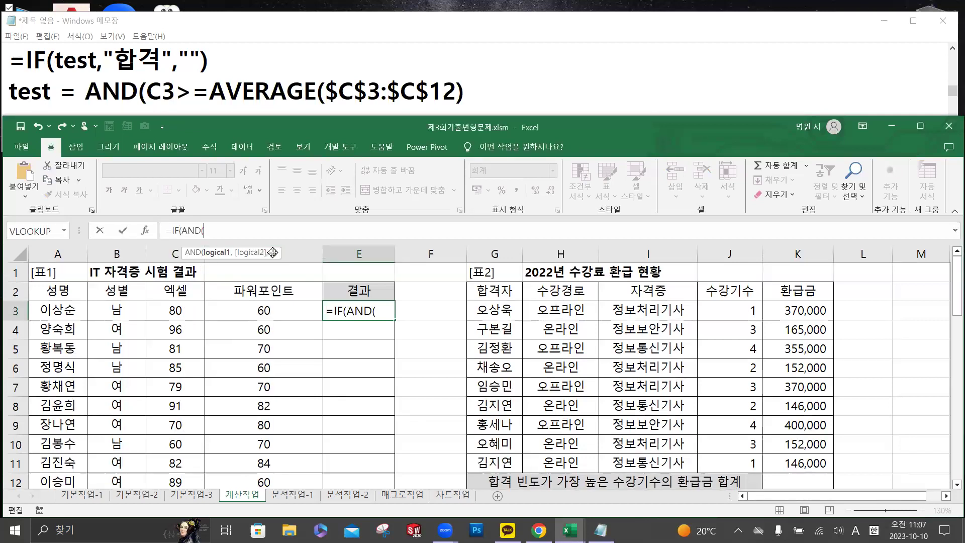
left_click(180, 311)
type(",")
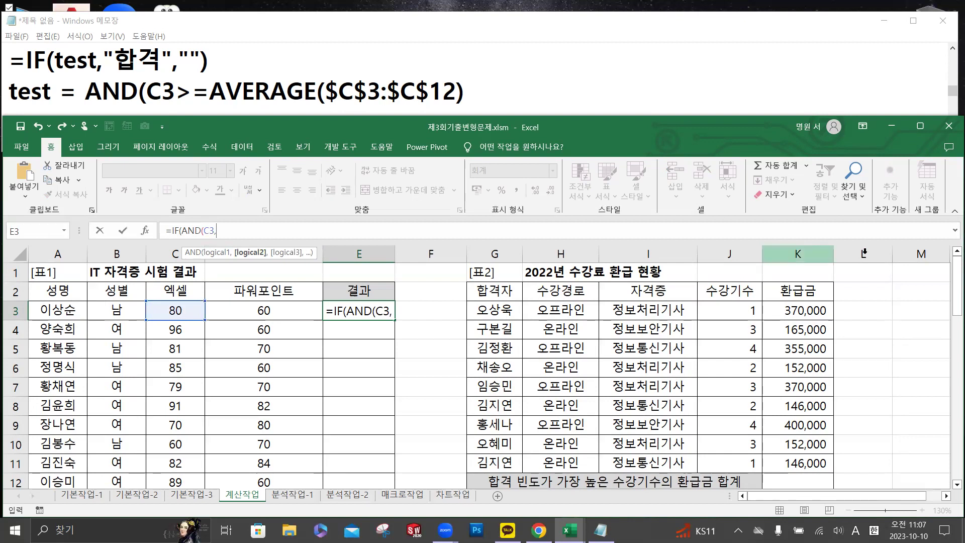
- Collapse the ribbon and extend the E3 formula's condition to C3>=AVERAGE($C$3:$C$12)
left_click(955, 210)
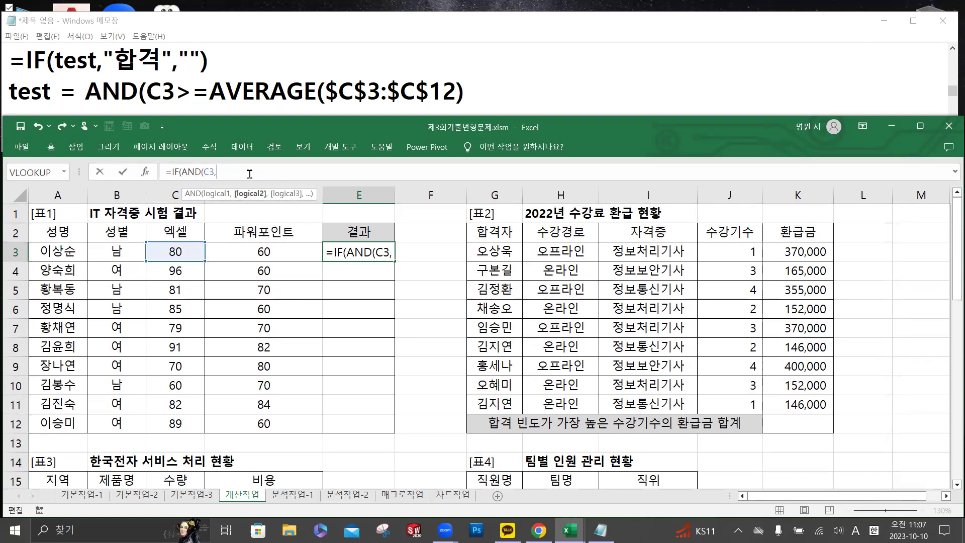
key("BackSpace")
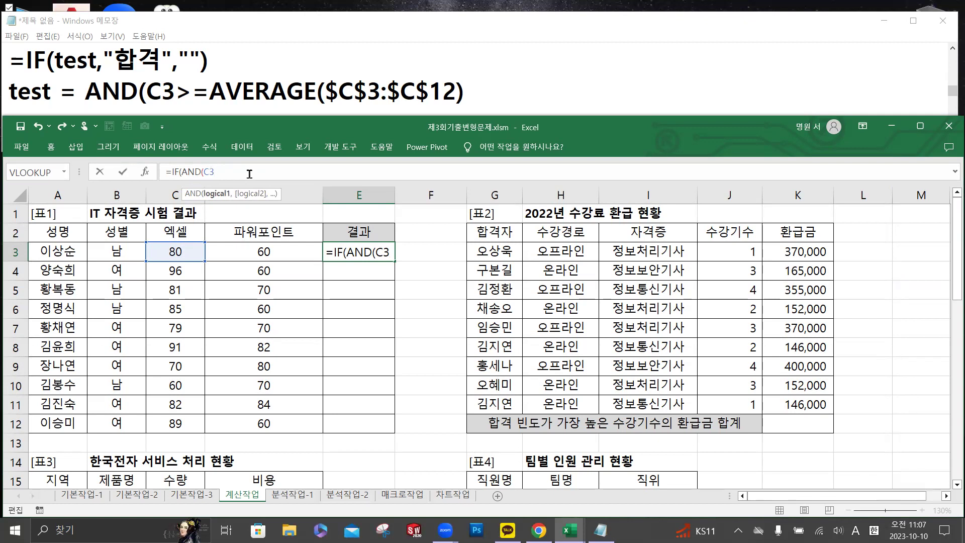
type(">=")
left_click_drag(185, 252, 184, 424)
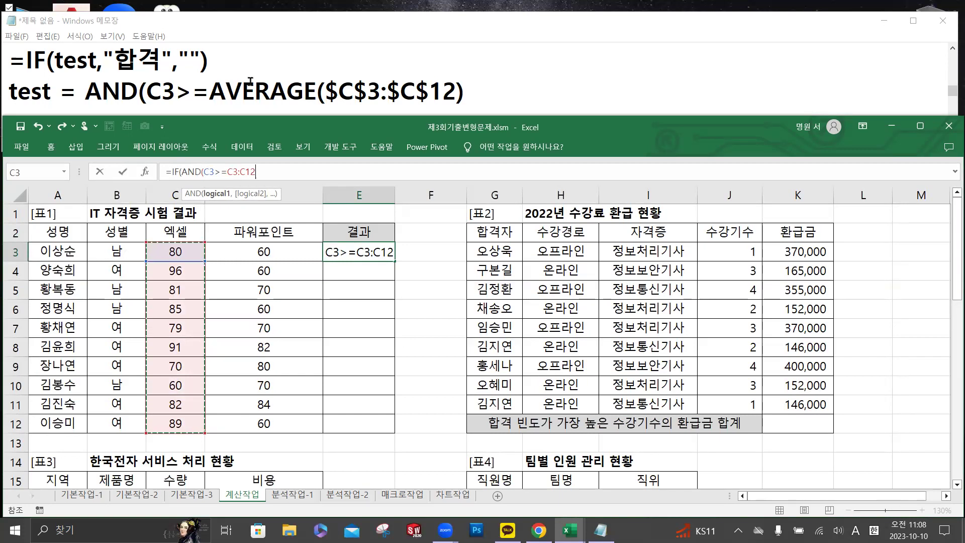
left_click_drag(227, 171, 265, 171)
type("av")
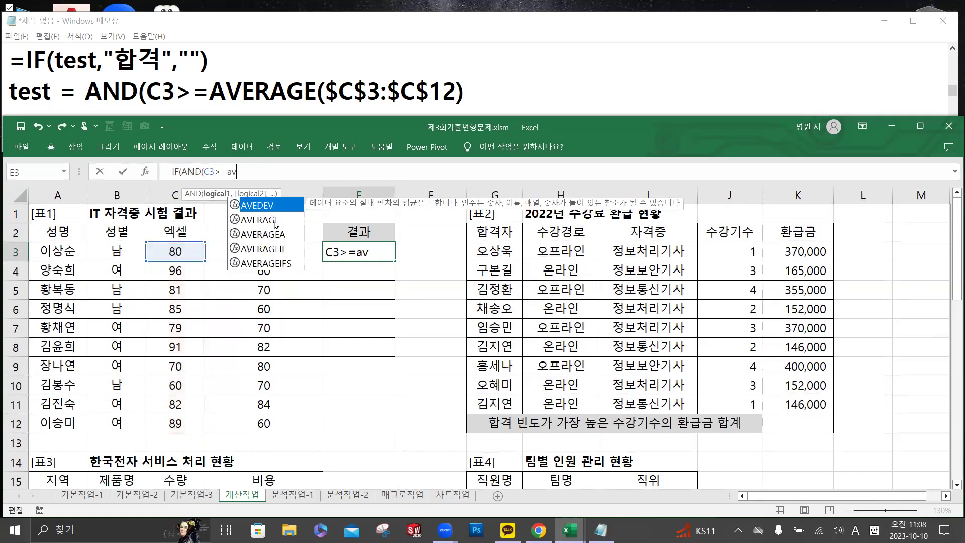
double_click(275, 222)
left_click_drag(191, 253, 206, 424)
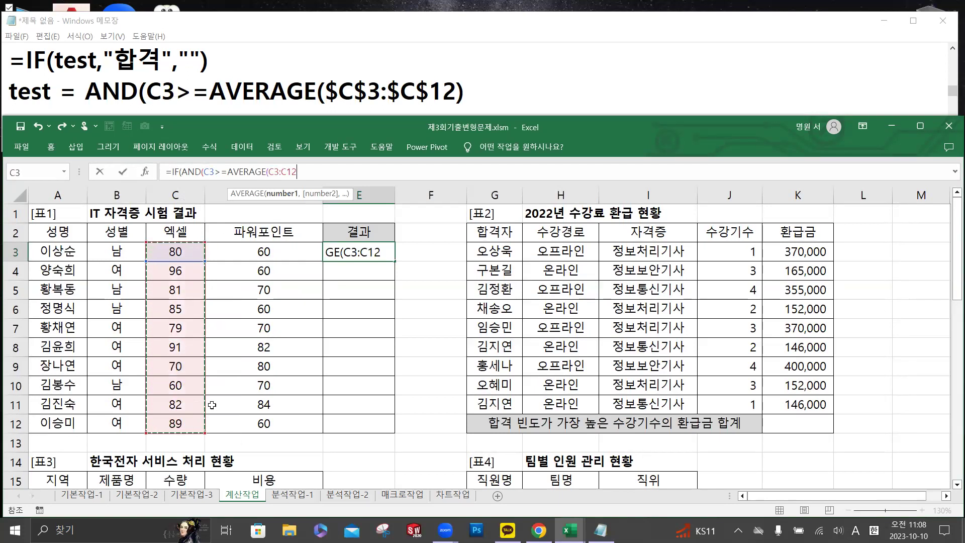
key("F4")
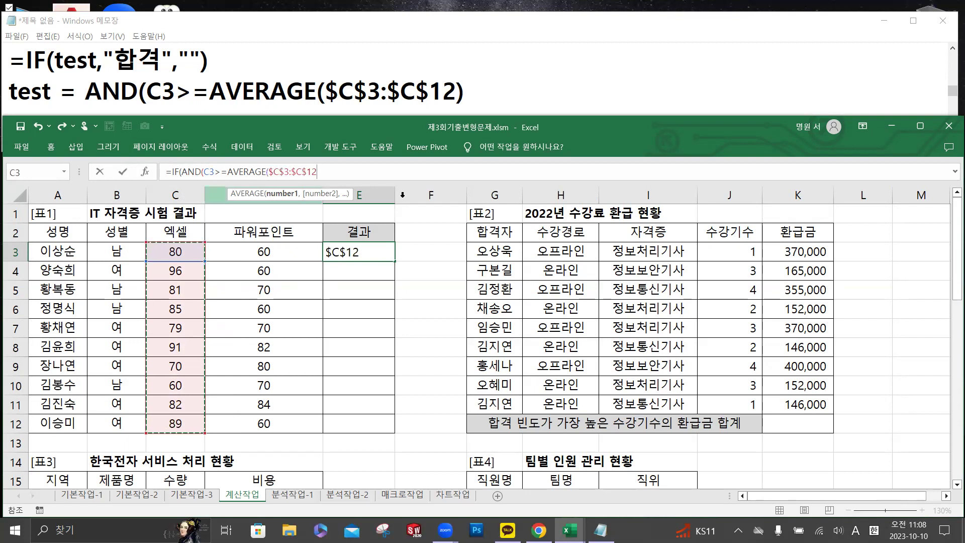
type(")")
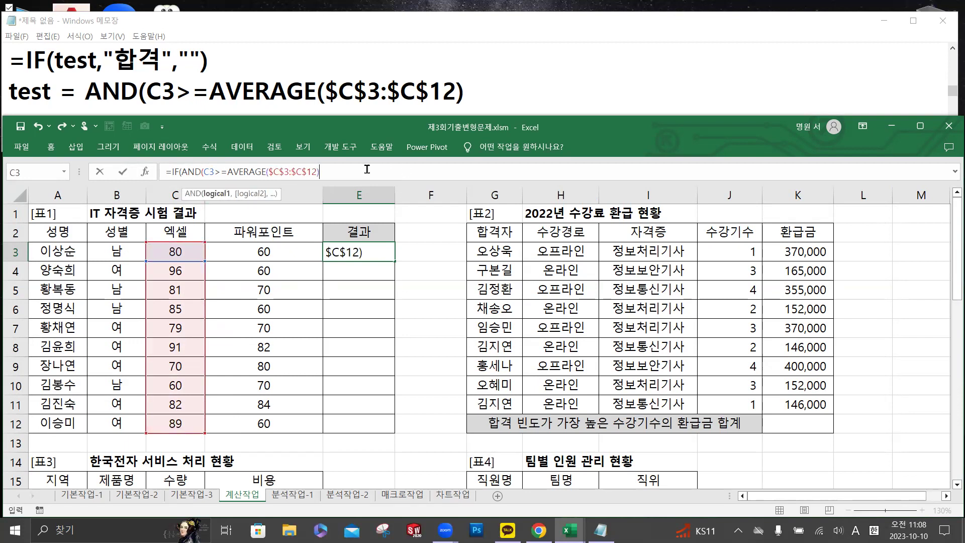
- Switch to Notepad and append ,D3>=AVERAGE(D3:D12) to the AND condition on the test line
left_click_drag(86, 91, 193, 92)
key("ctrl+End")
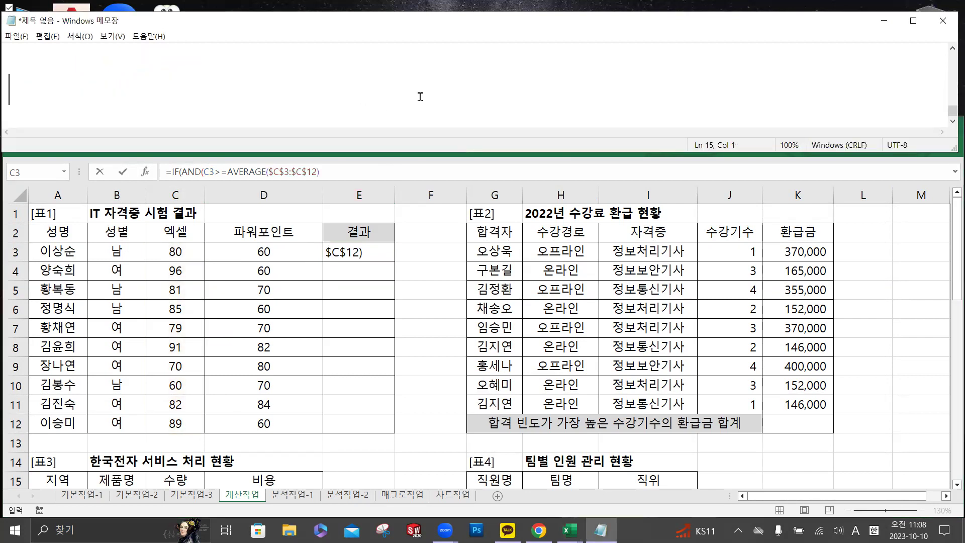
scroll(240, 104, "up", 5)
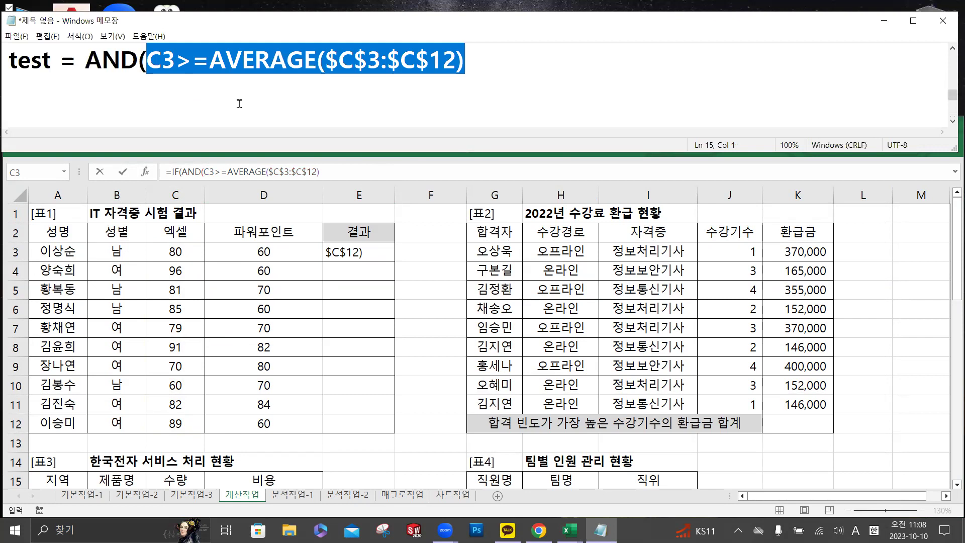
scroll(483, 61, "up", 1)
left_click(487, 84)
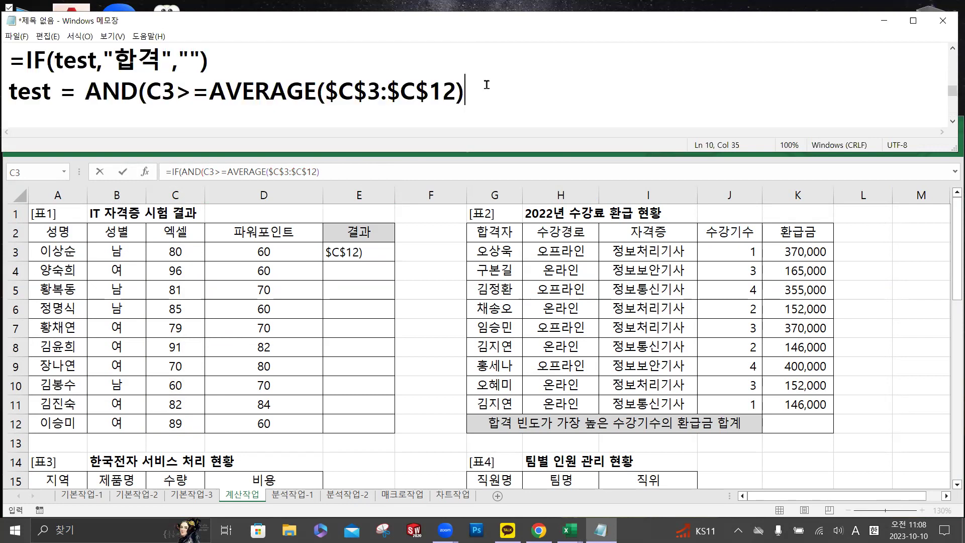
type(",")
type("D3")
type(">=")
type("AVERAGE")
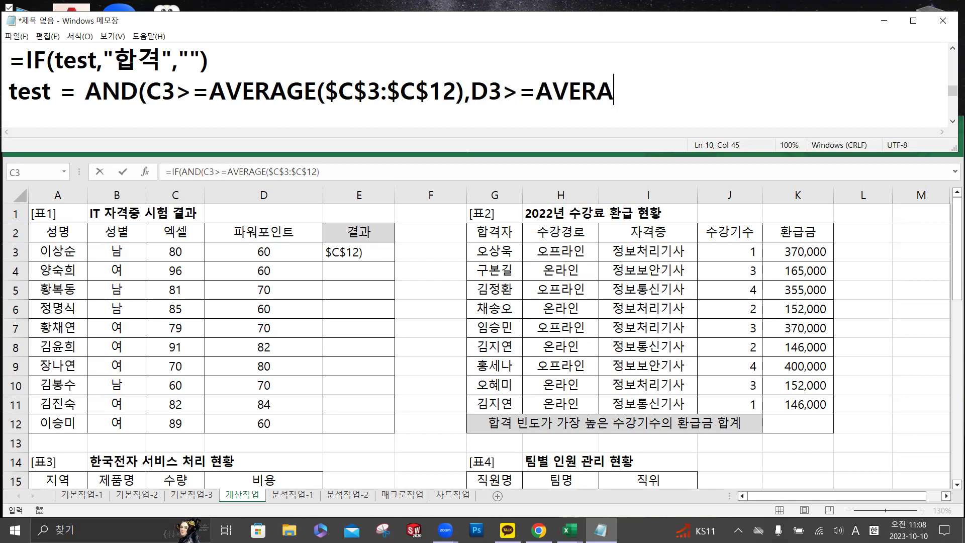
type("(")
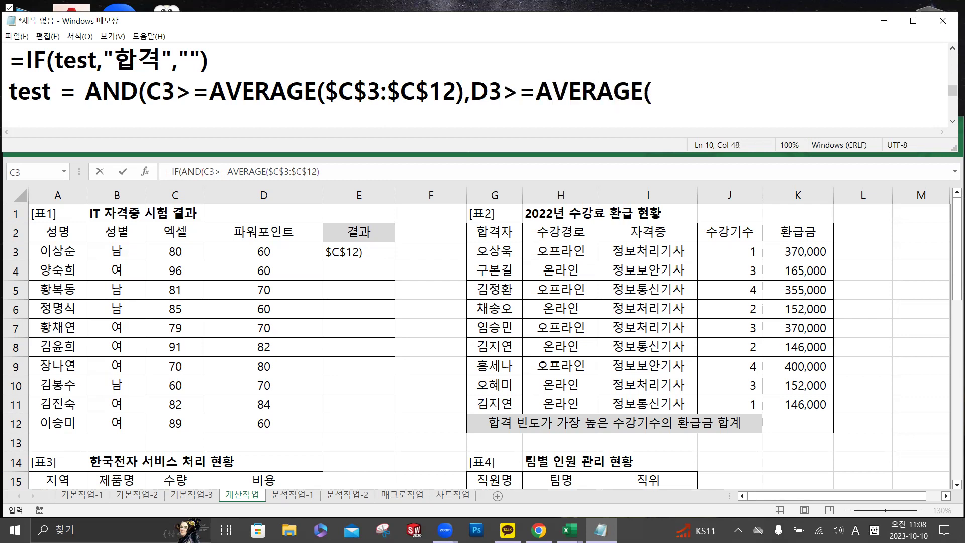
type("D3:D12)")
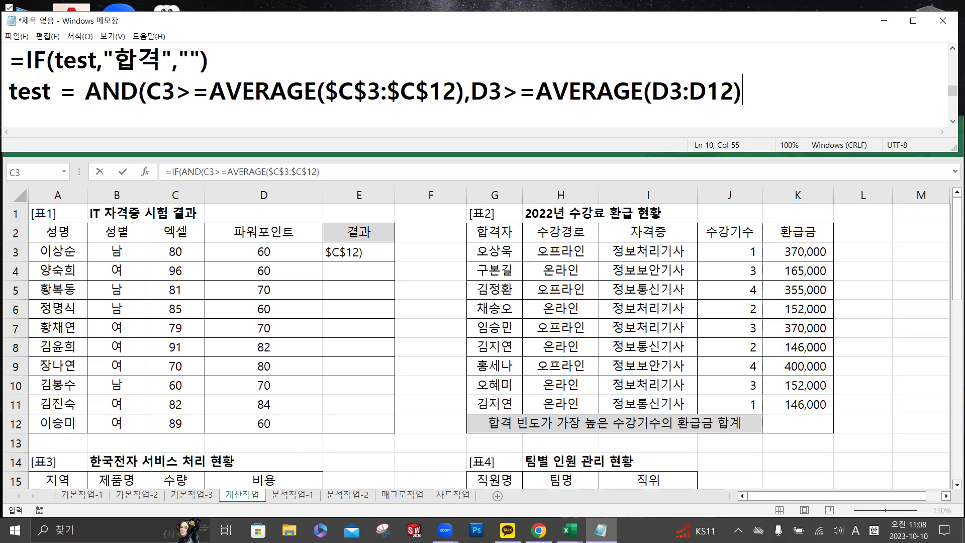
- Make the second AVERAGE range in the Notepad condition absolute as $D$3:$D$12
left_click(652, 93)
type("$")
key("Right")
type("$")
key("Right")
key("Right")
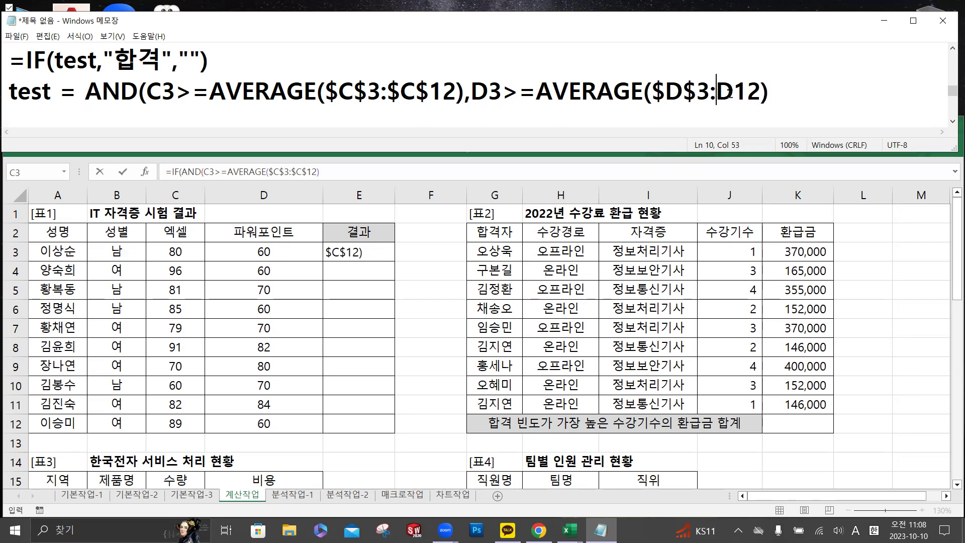
type("$")
key("Right")
type("$")
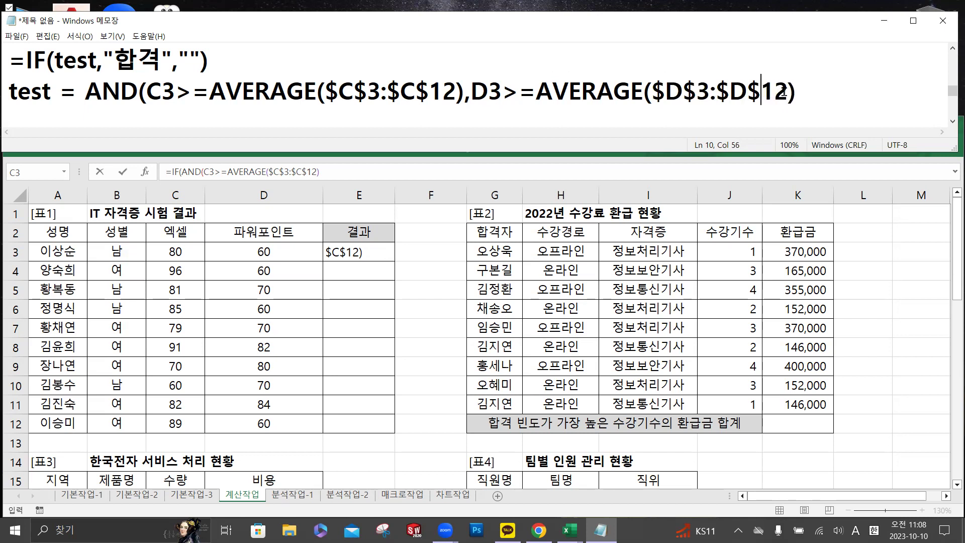
- Switch to Excel, store the unfinished E3 formula as text without its equals sign, and restore the sign
left_click(374, 254)
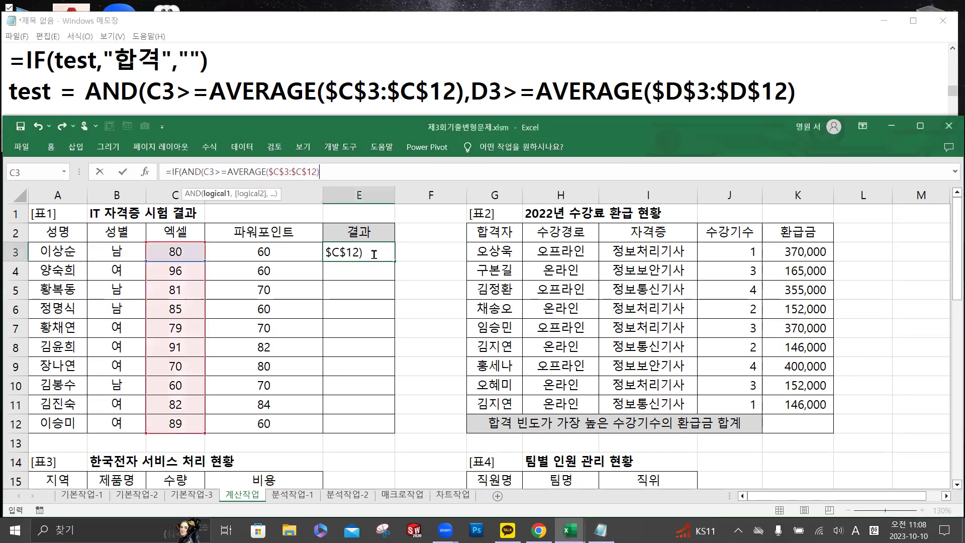
left_click(374, 254)
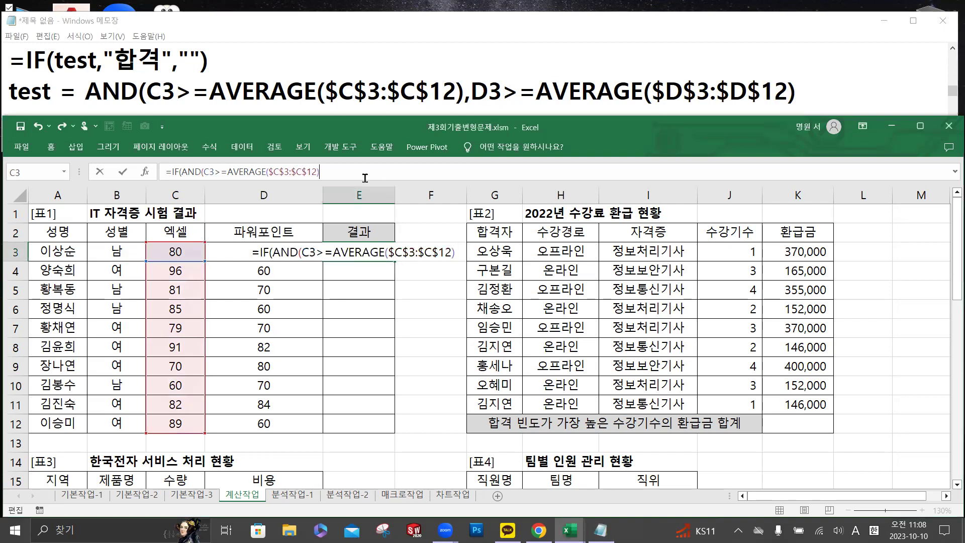
left_click(169, 171)
key("BackSpace")
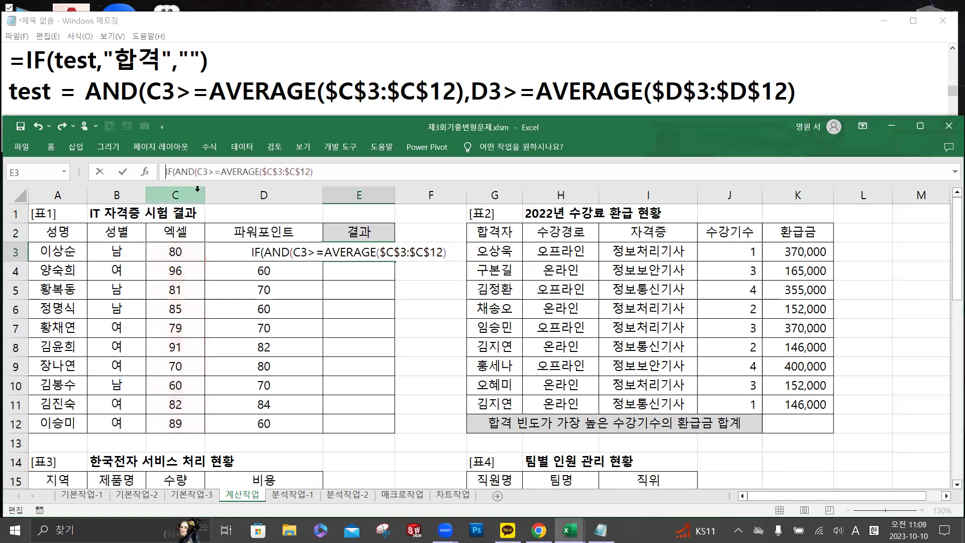
left_click(122, 172)
left_click(166, 171)
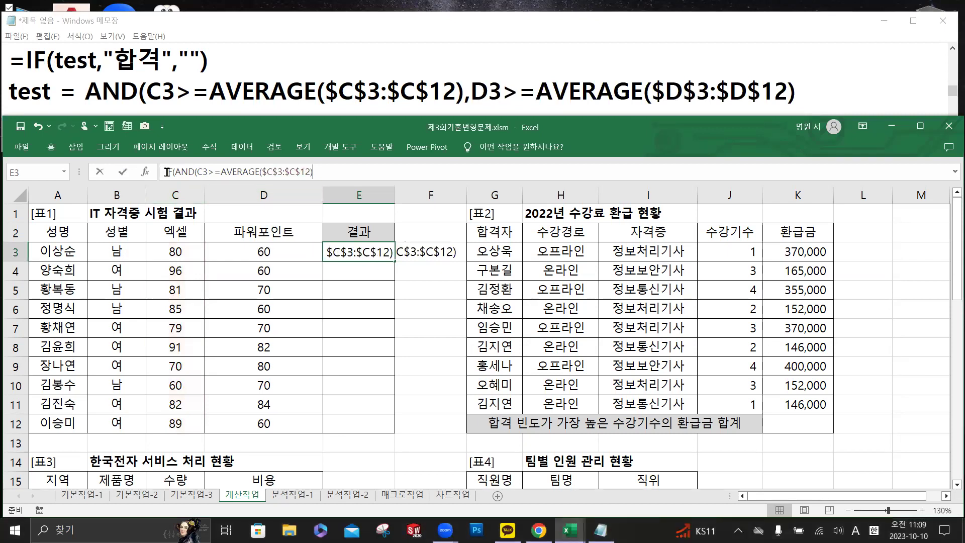
type("=")
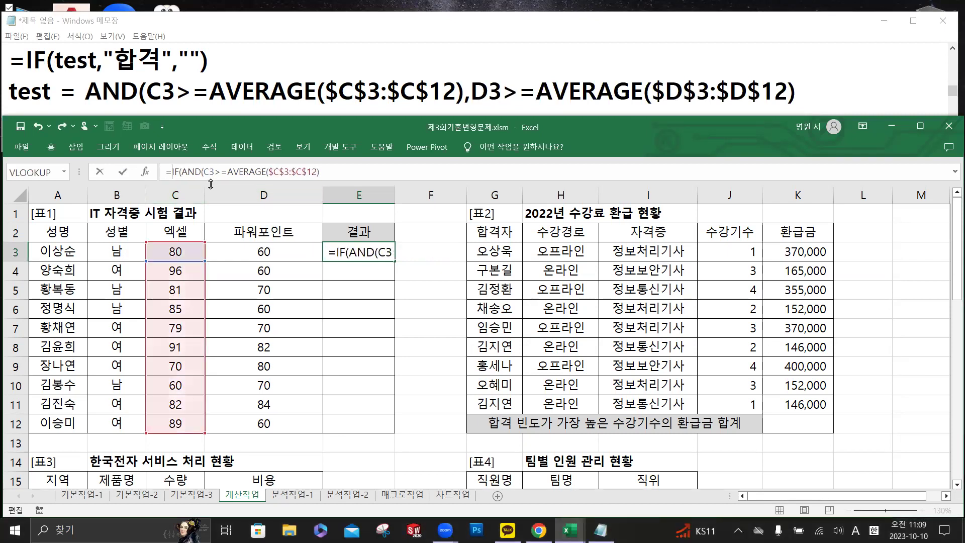
- Add the second AND condition D3>=AVERAGE($D$3:$D$12) to the formula in E3 in Excel
left_click(345, 172)
type(",")
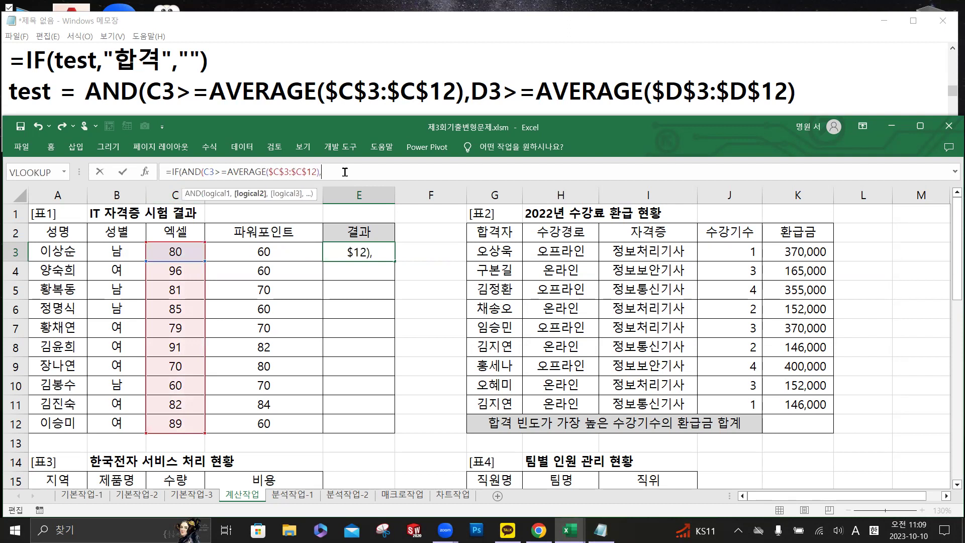
left_click(291, 256)
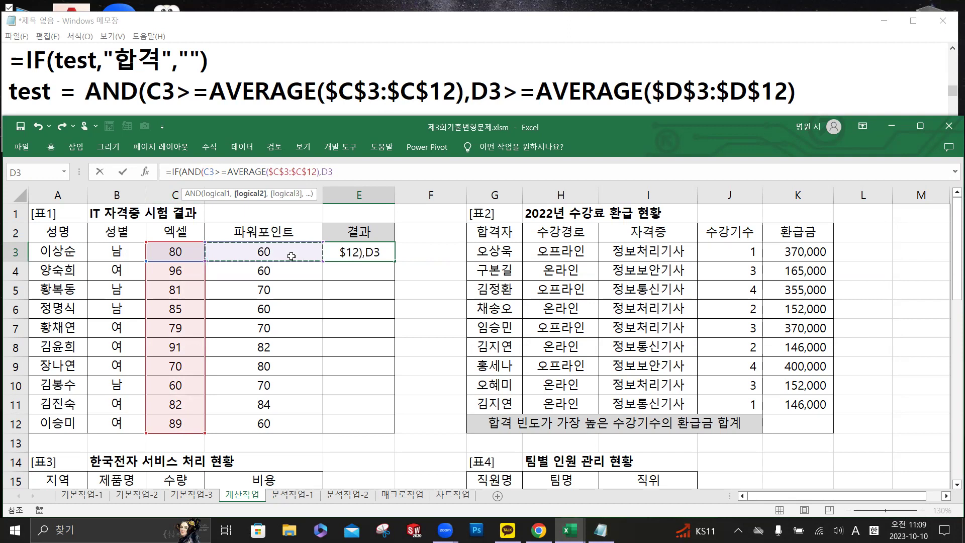
type(">=")
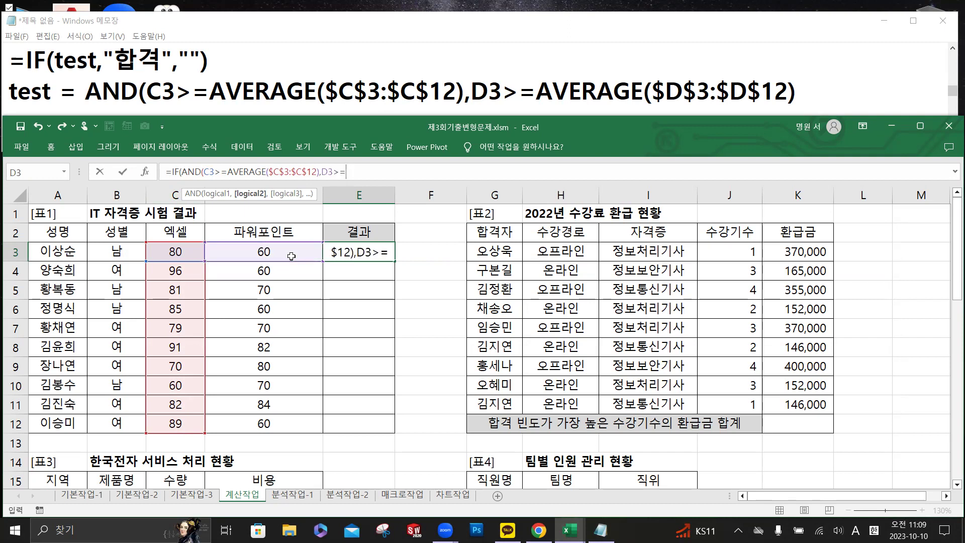
type("aver")
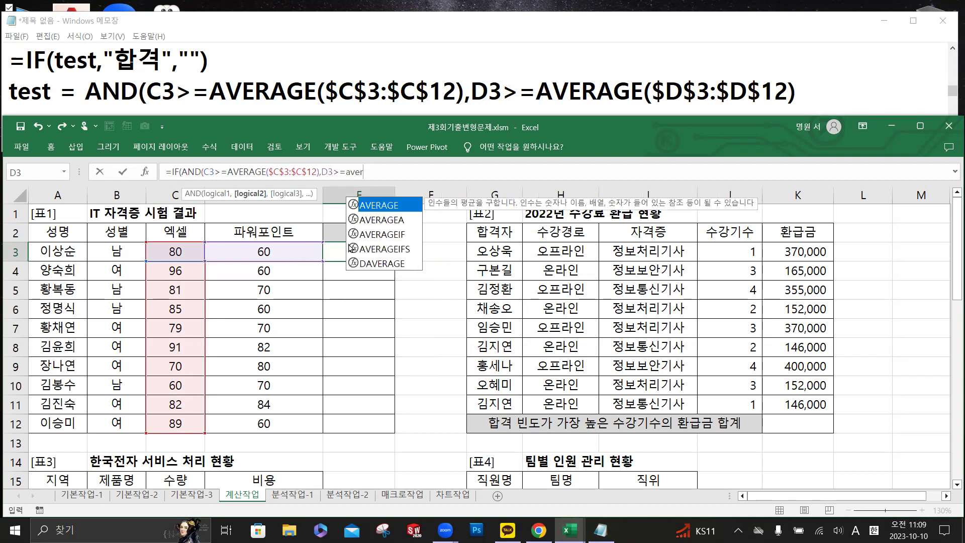
double_click(388, 206)
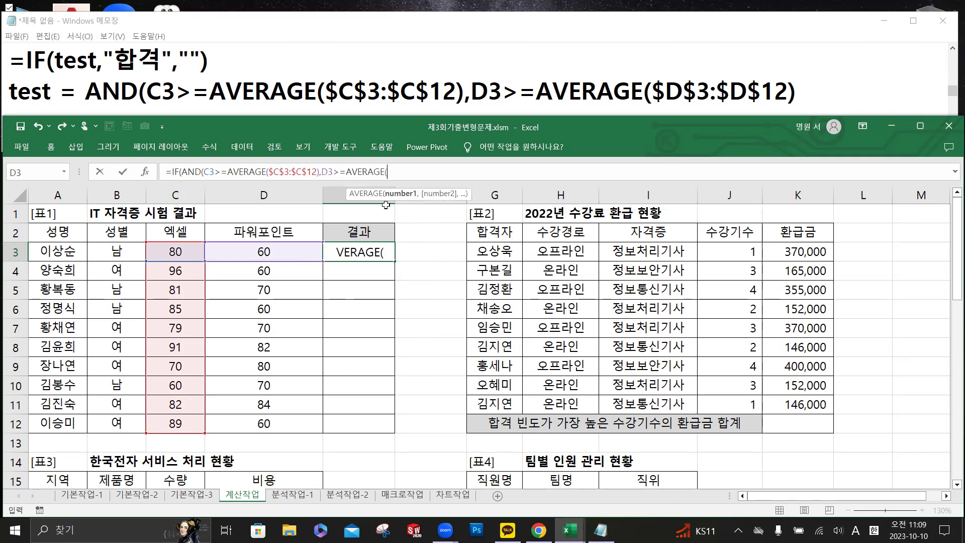
left_click_drag(286, 253, 299, 423)
key("F4")
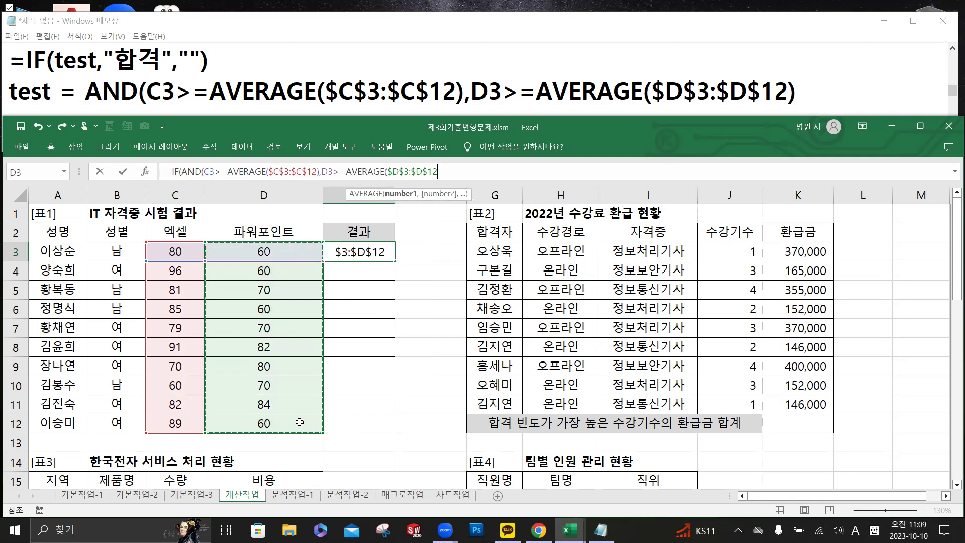
type(")")
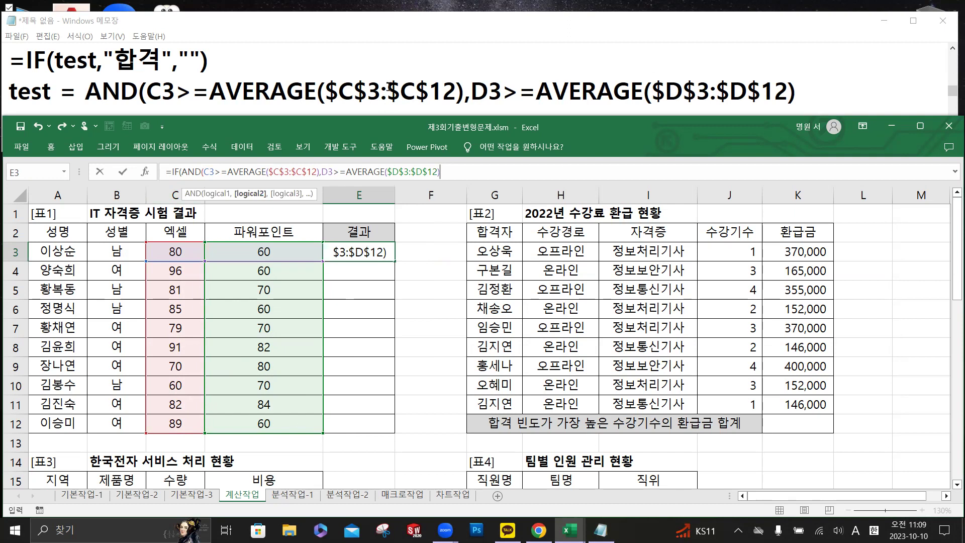
- Close the AND function with a parenthesis in both the Notepad condition and the E3 formula in Excel
left_click_drag(148, 92, 796, 93)
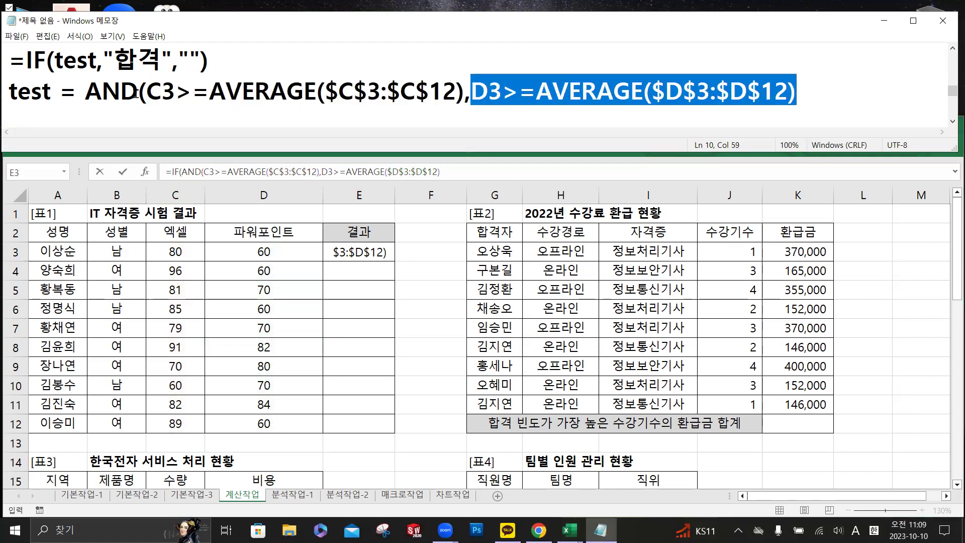
left_click_drag(137, 93, 146, 93)
left_click(831, 96)
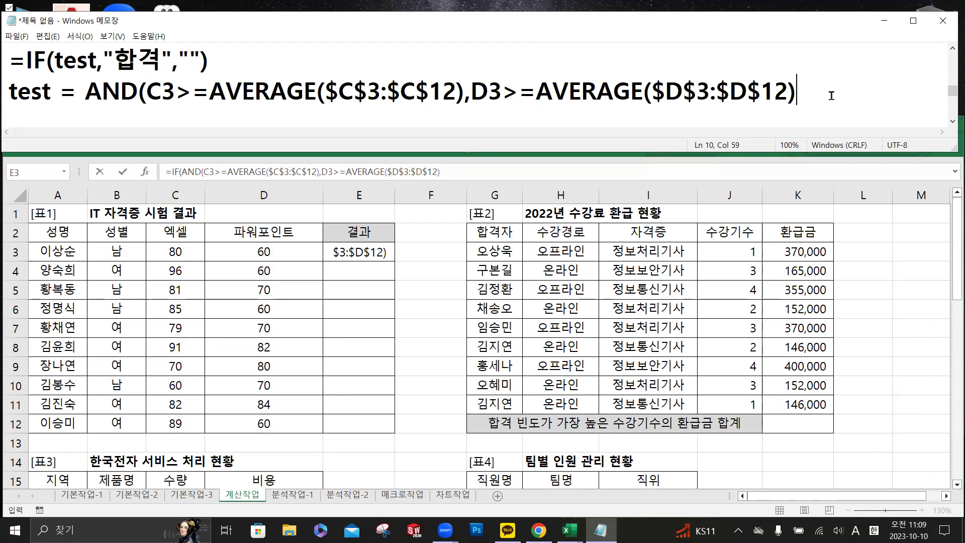
type(")")
left_click(458, 175)
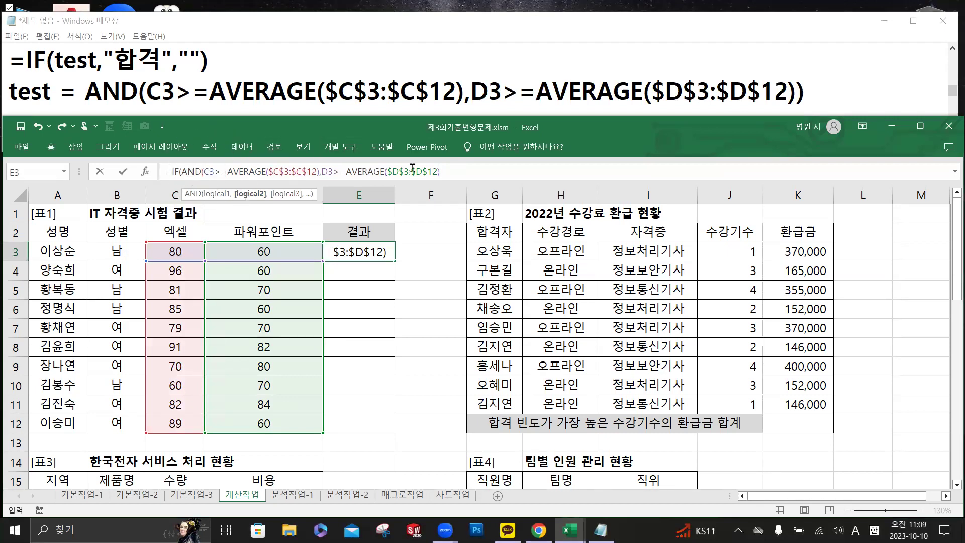
type(")")
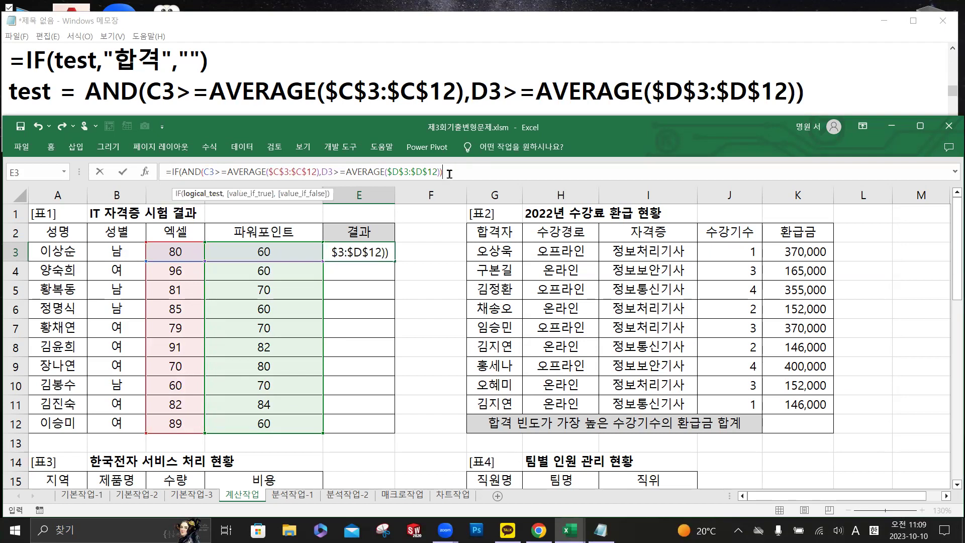
- Complete the E3 formula in Excel with the IF results "합격" and "" and the closing parenthesis
left_click(824, 91)
left_click_drag(54, 60, 104, 65)
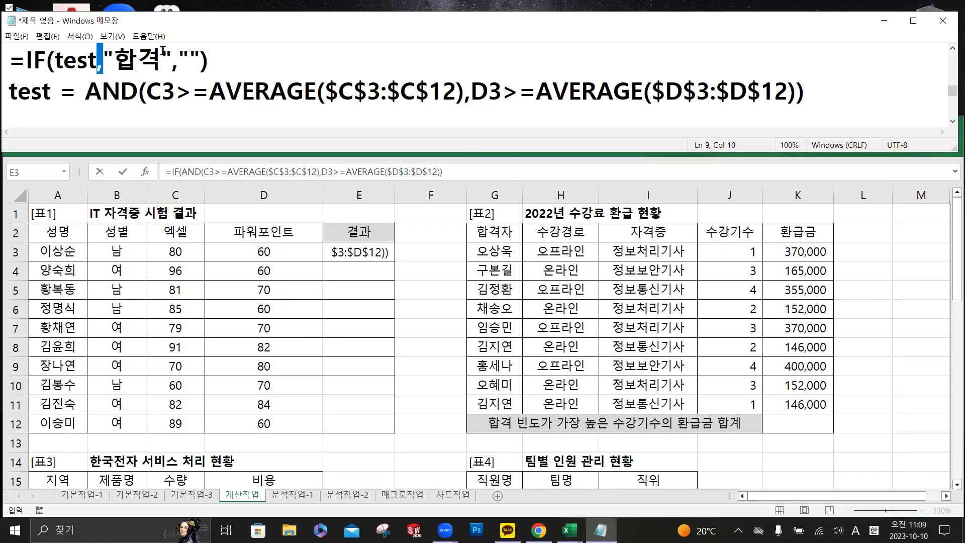
left_click(448, 174)
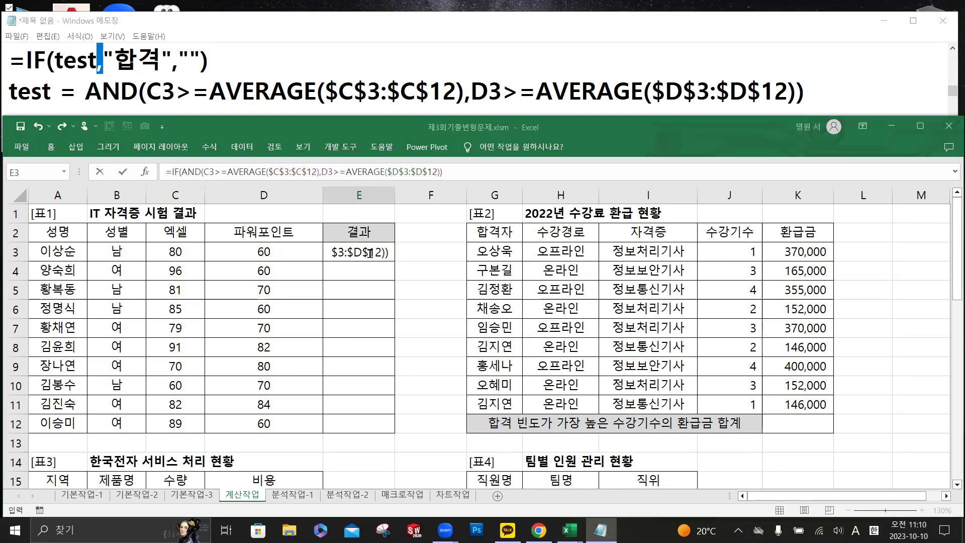
type(",")
type("\"합격")
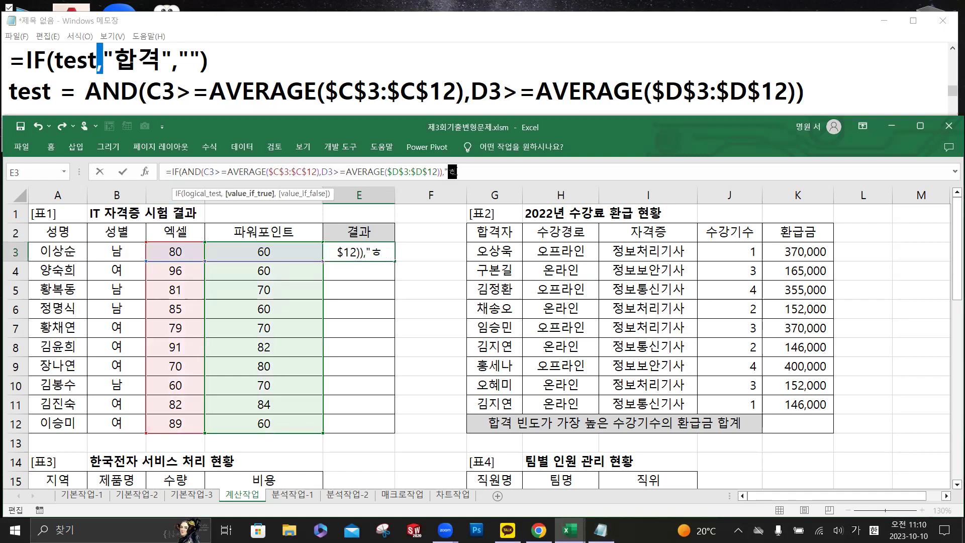
key("Return")
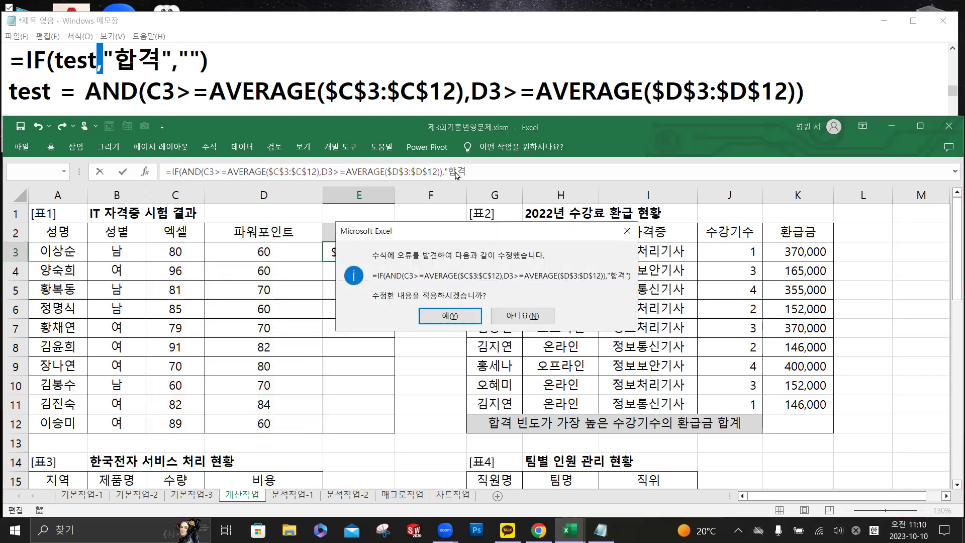
left_click(520, 313)
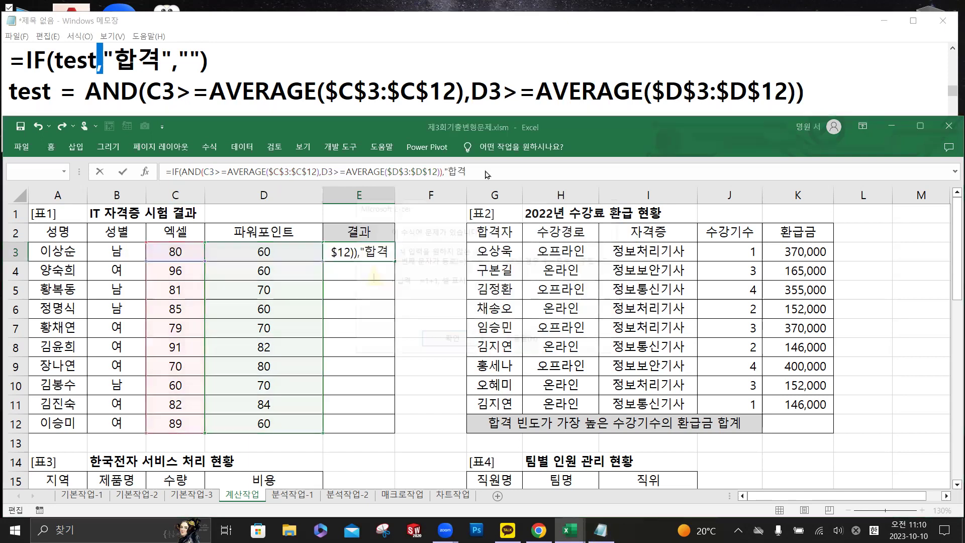
left_click(450, 341)
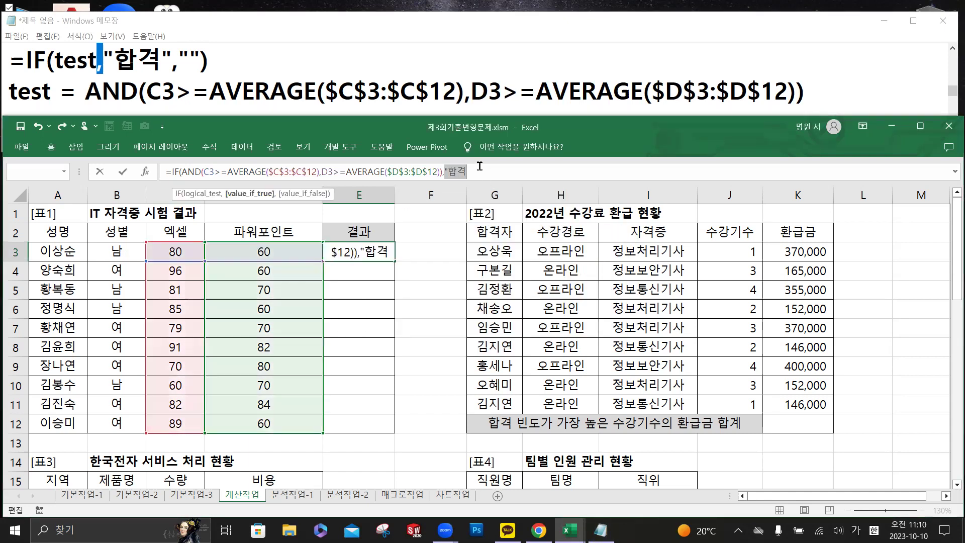
type("\",\"\"")
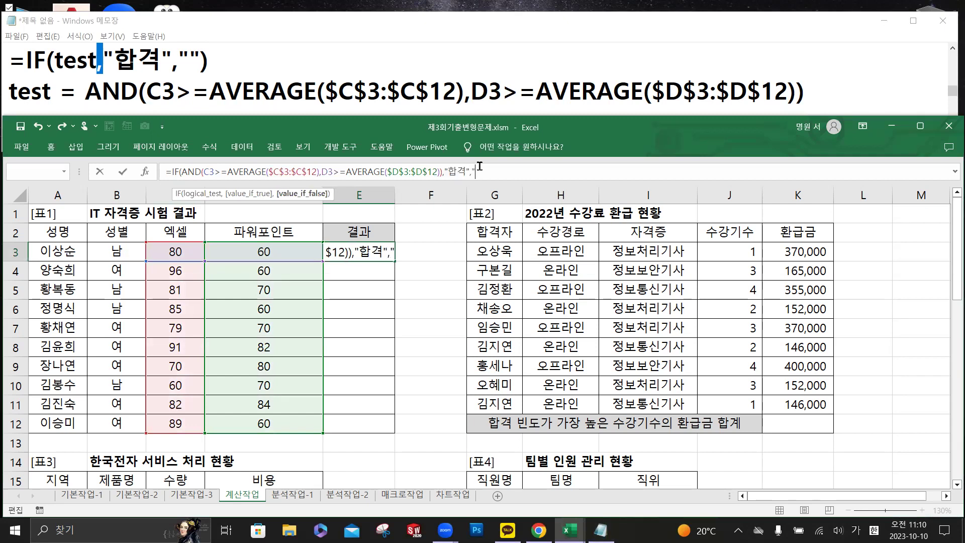
type(")")
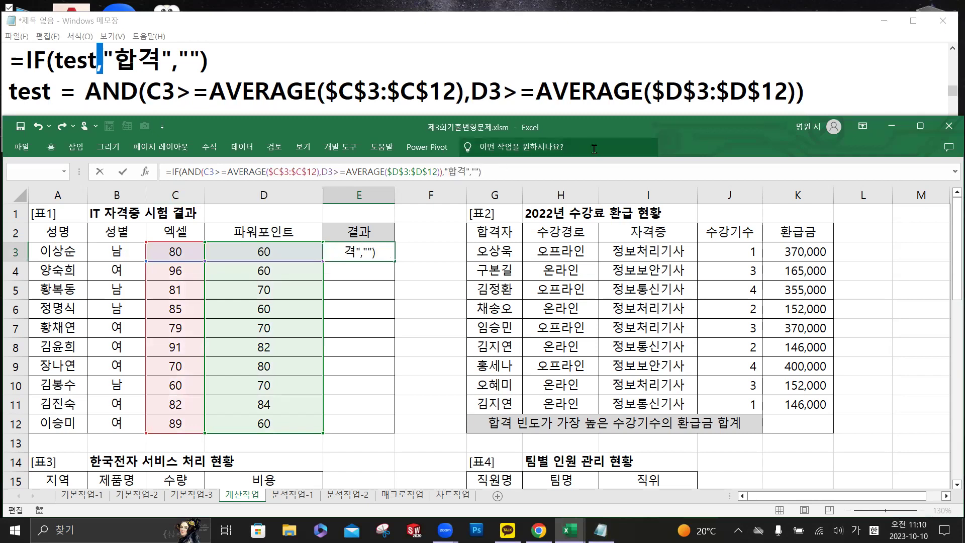
left_click(823, 90)
type(",\"")
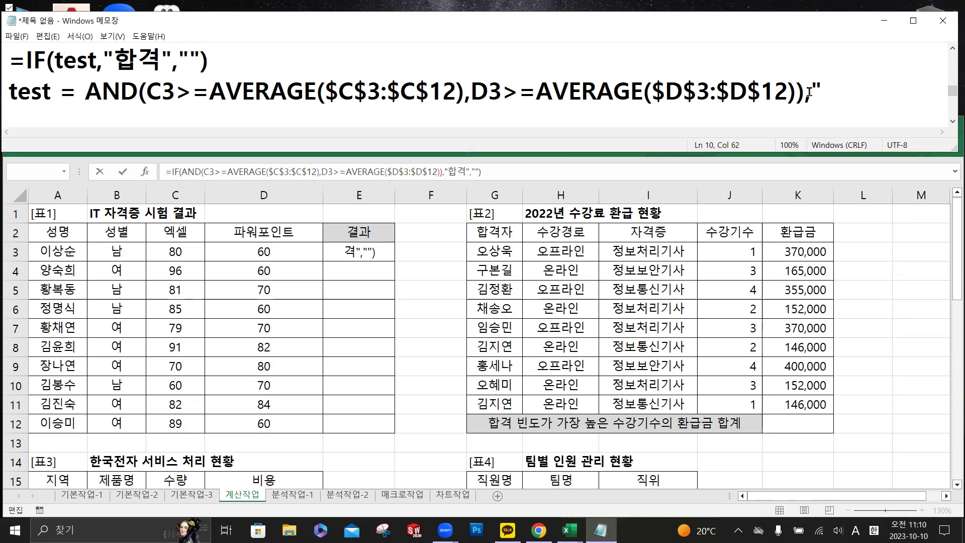
left_click_drag(805, 94, 265, 93)
scroll(201, 96, "down", 2)
left_click(163, 103)
left_click_drag(127, 84, 123, 133)
mouse_move(115, 68)
left_mouse_down()
mouse_move(121, 34)
mouse_move(117, 98)
mouse_move(113, 35)
mouse_move(112, 76)
left_mouse_up()
scroll(149, 107, "down", 1)
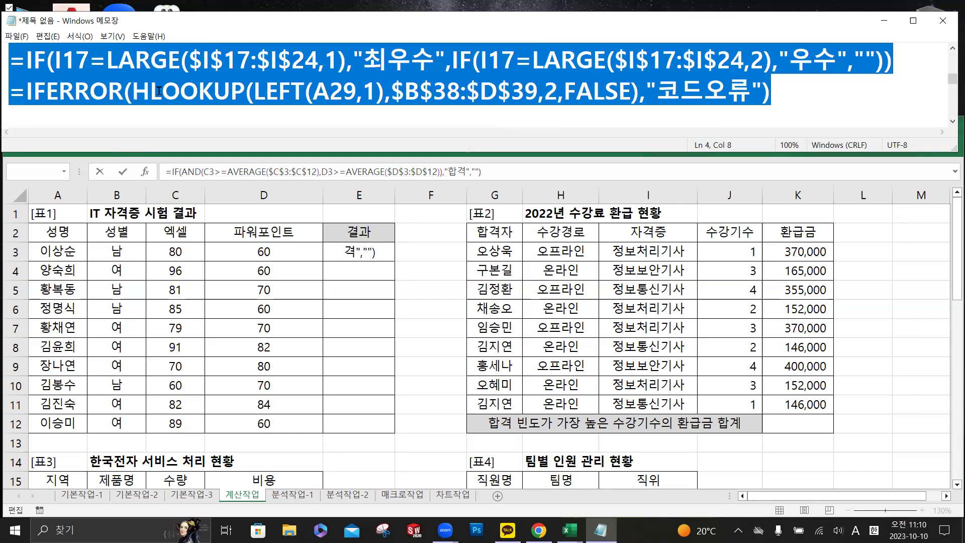
scroll(746, 111, "down", 1)
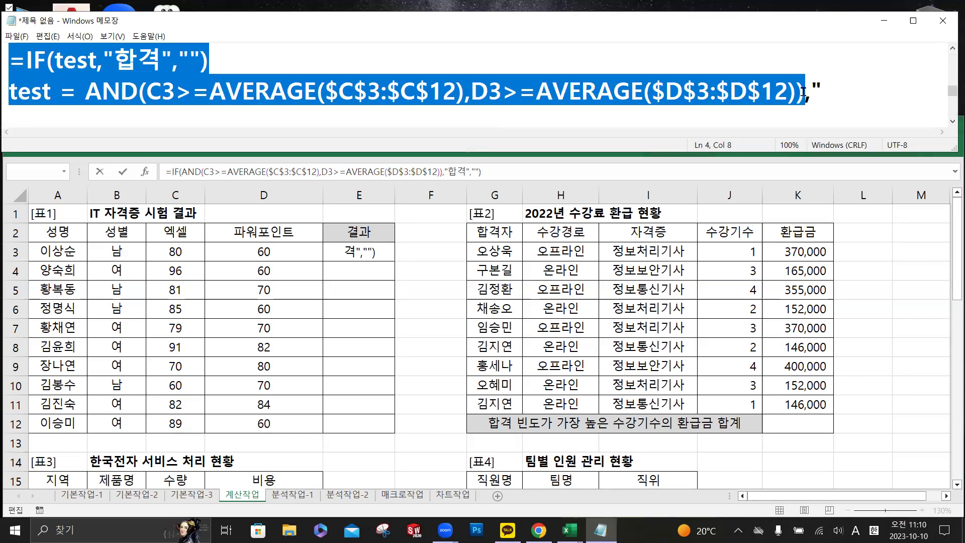
left_click_drag(803, 92, 774, 92)
key("ctrl+End")
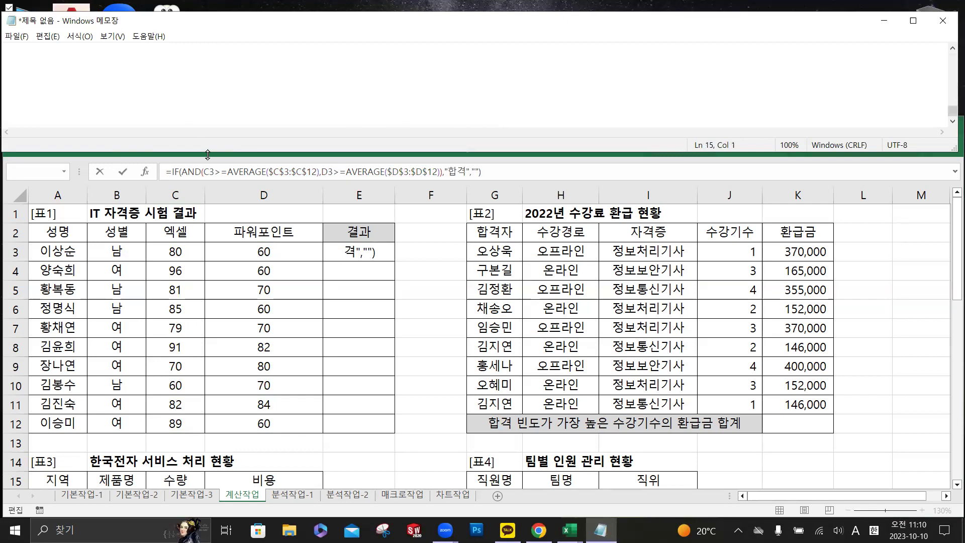
- Enlarge the Notepad window, replace test in the IF formula with a copy of the AND condition, and delete the leftover test line
left_click_drag(208, 155, 211, 362)
left_click_drag(814, 158, 87, 156)
key("ctrl+c")
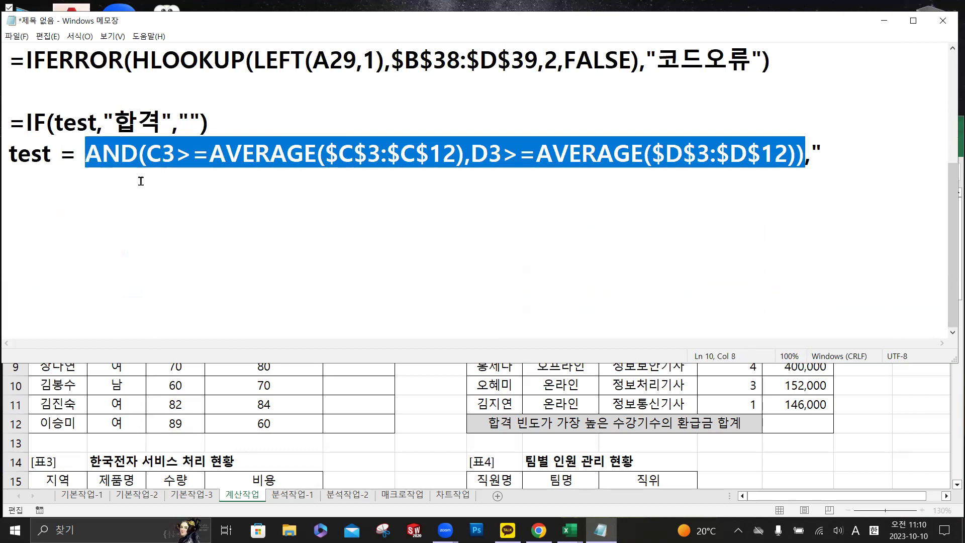
left_click_drag(97, 123, 58, 123)
key("ctrl+v")
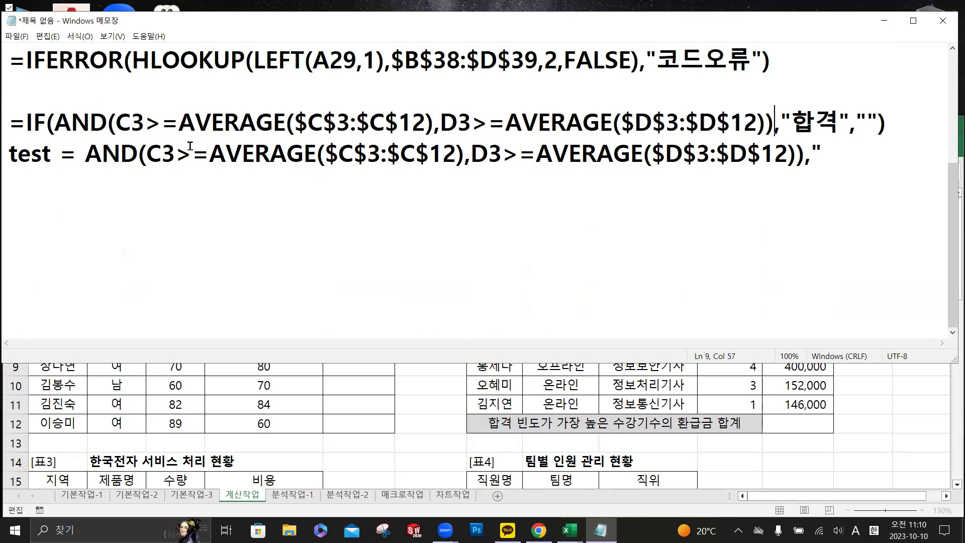
left_click(835, 153)
left_click_drag(56, 160, 10, 155)
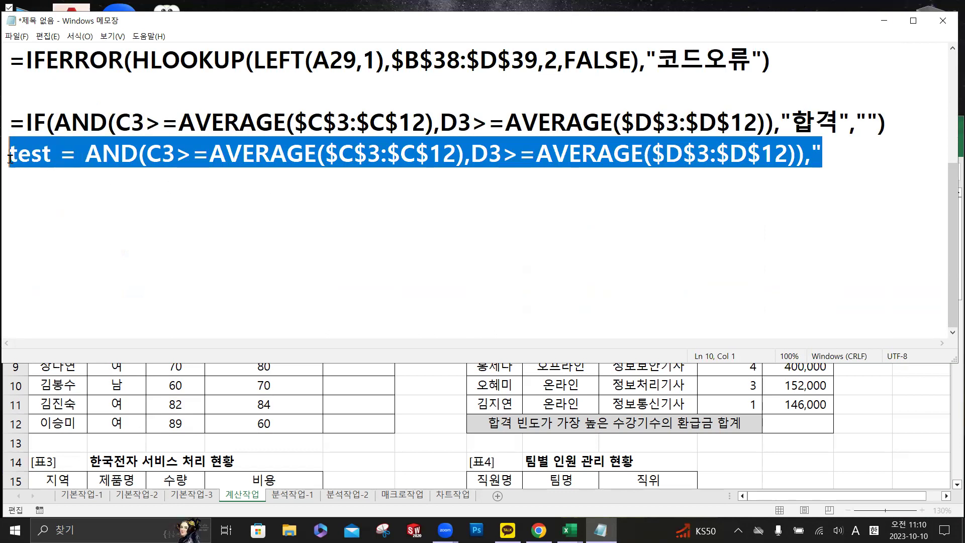
key("Delete")
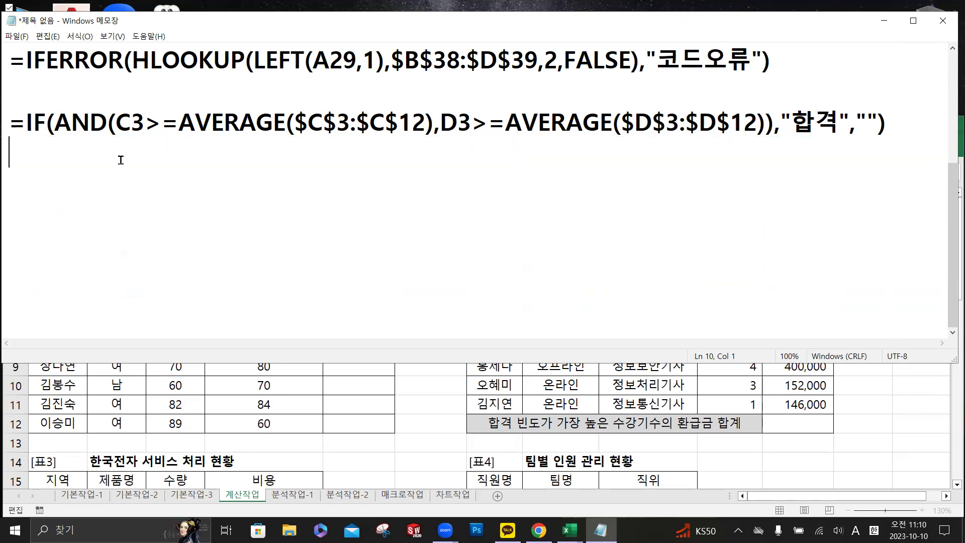
- Shrink the Notepad window back above the worksheet and add two line breaks after the IF formula
key("alt+Tab")
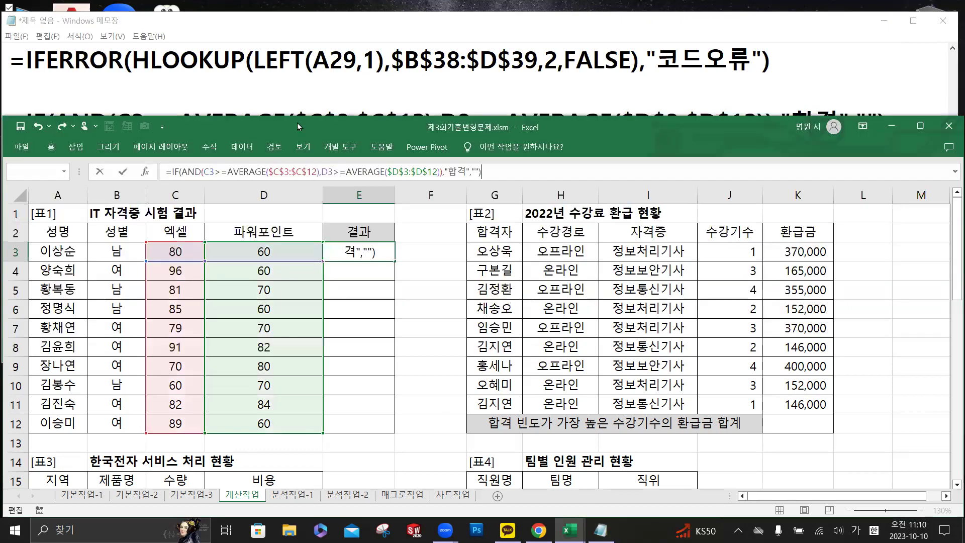
left_click(278, 81)
left_click(913, 130)
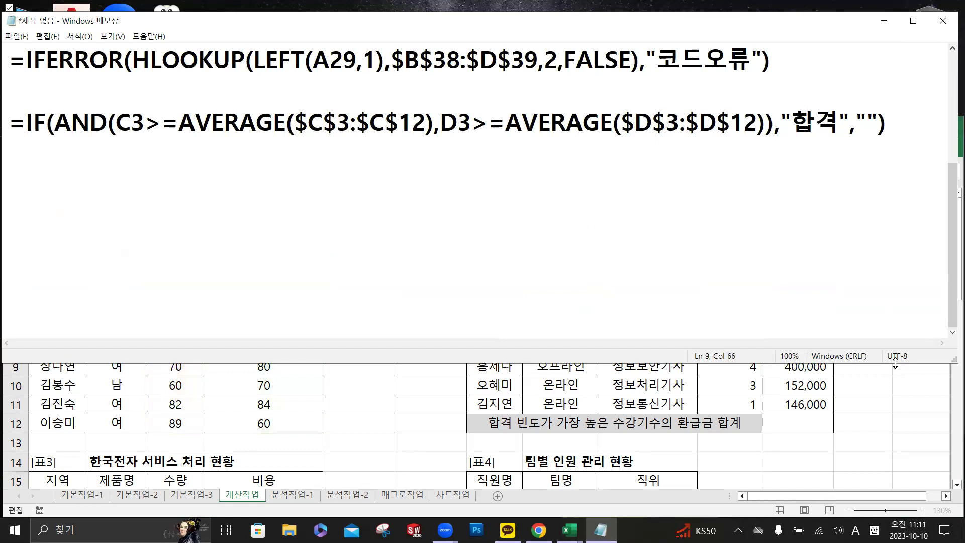
left_click_drag(896, 365, 896, 167)
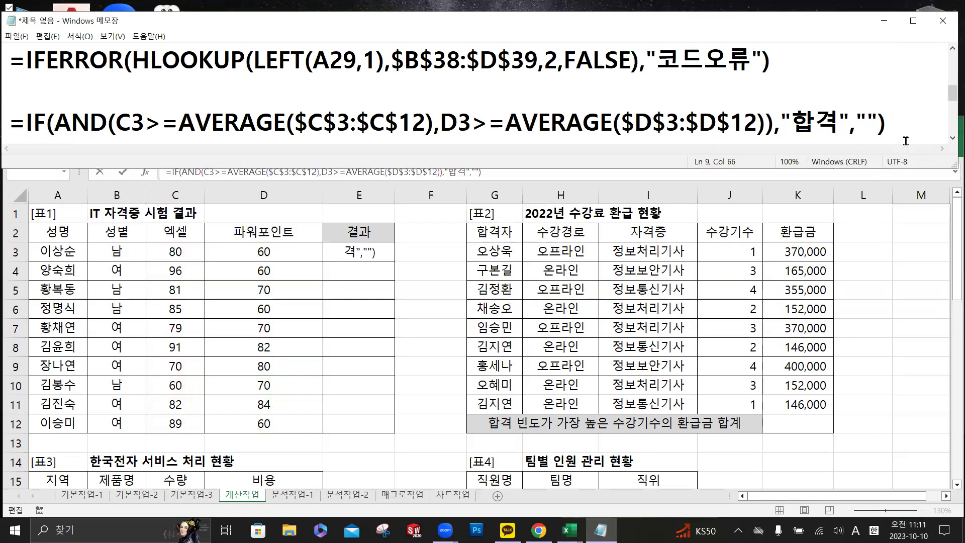
key("Return")
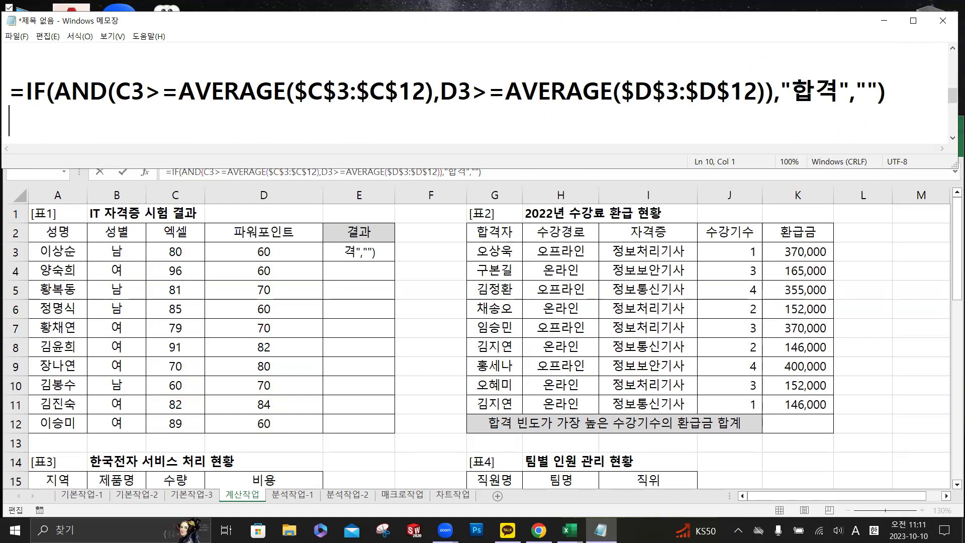
key("Return")
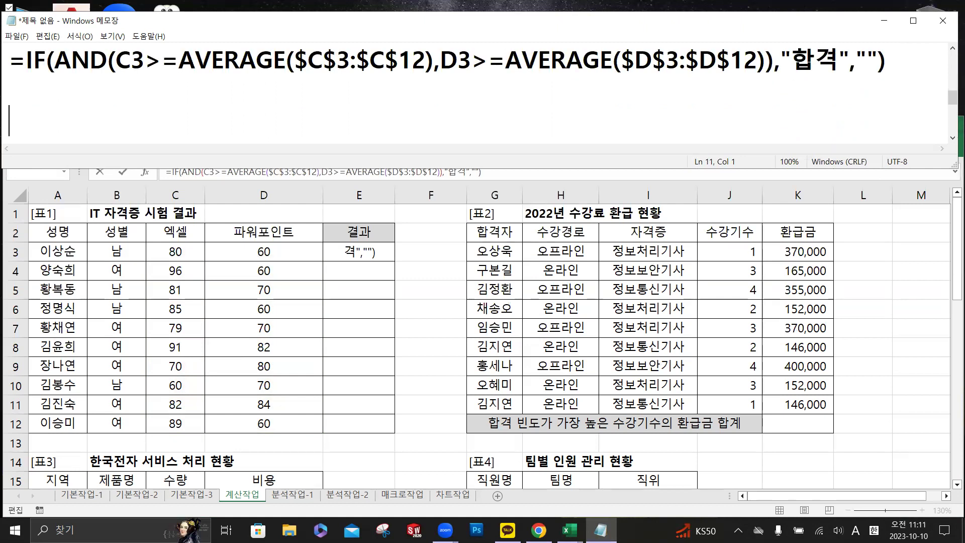
- Switch to Excel, commit the formula in E3, and fill it down the 결과 column to E12
left_click(334, 257)
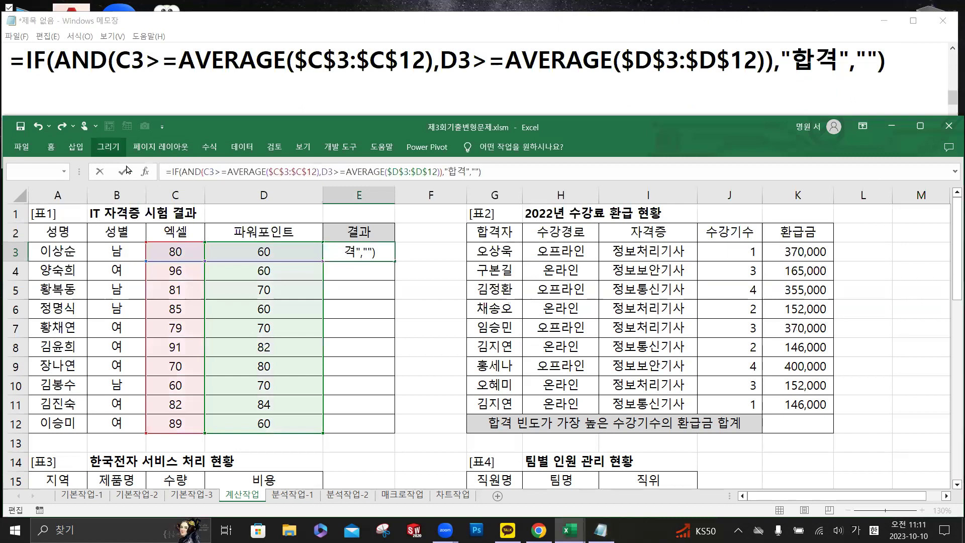
key("ctrl+Return")
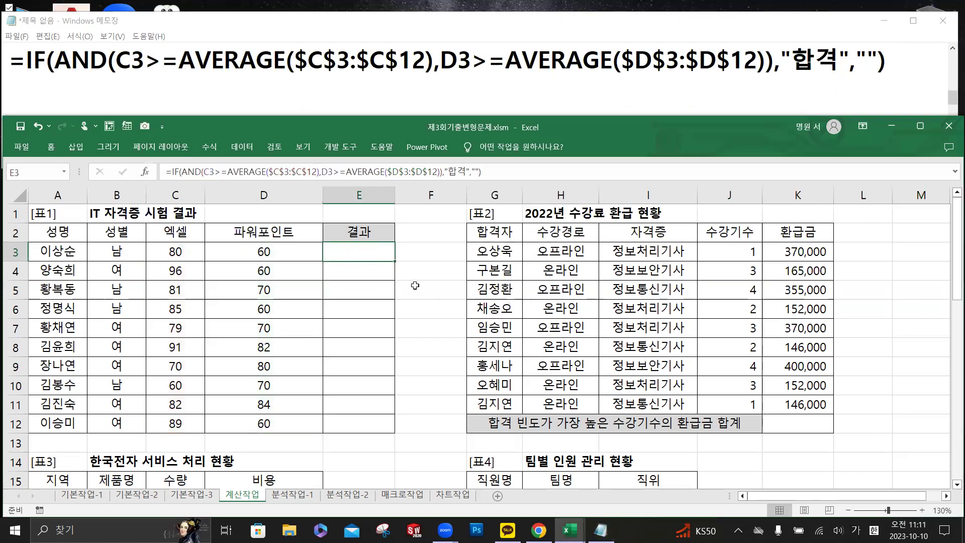
double_click(395, 261)
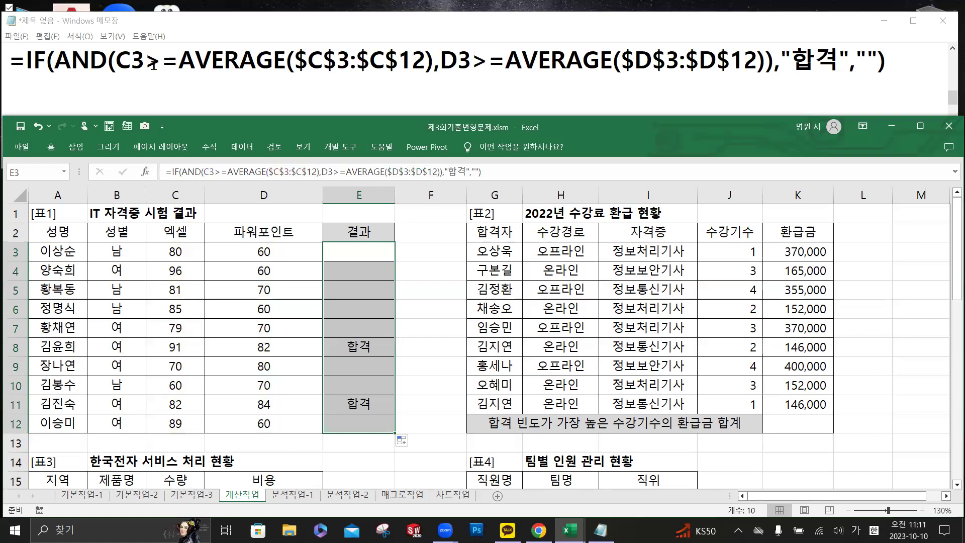
- Examine the two AND conditions of the IF formula in Notepad against the 엑셀 scores in C3:C12
left_click(107, 59)
double_click(77, 63)
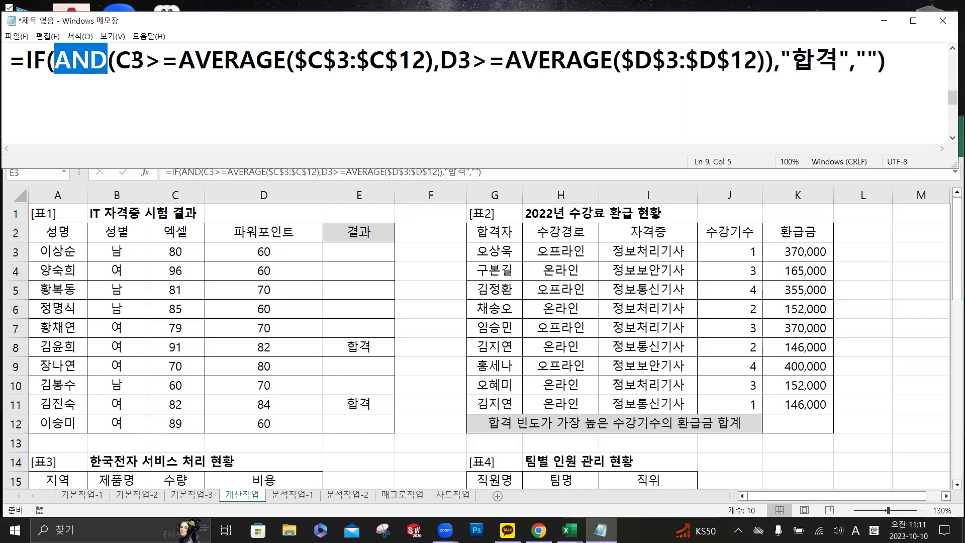
left_click_drag(117, 60, 145, 60)
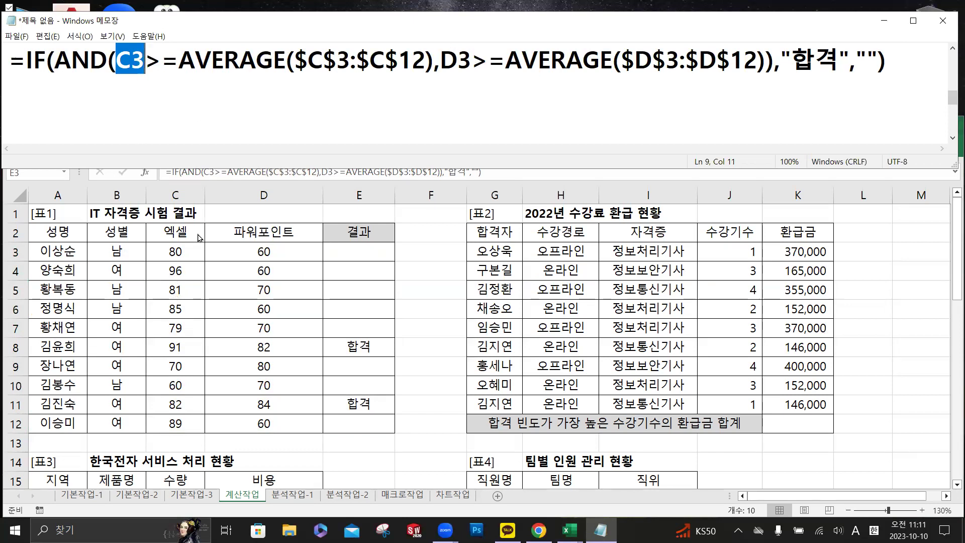
left_click(177, 251)
left_click_drag(175, 251, 172, 424)
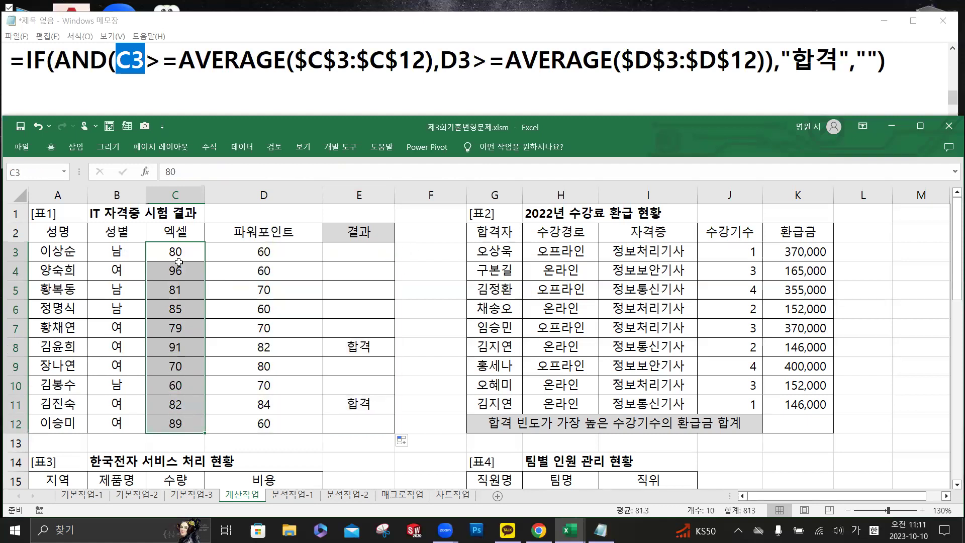
left_click_drag(296, 60, 420, 57)
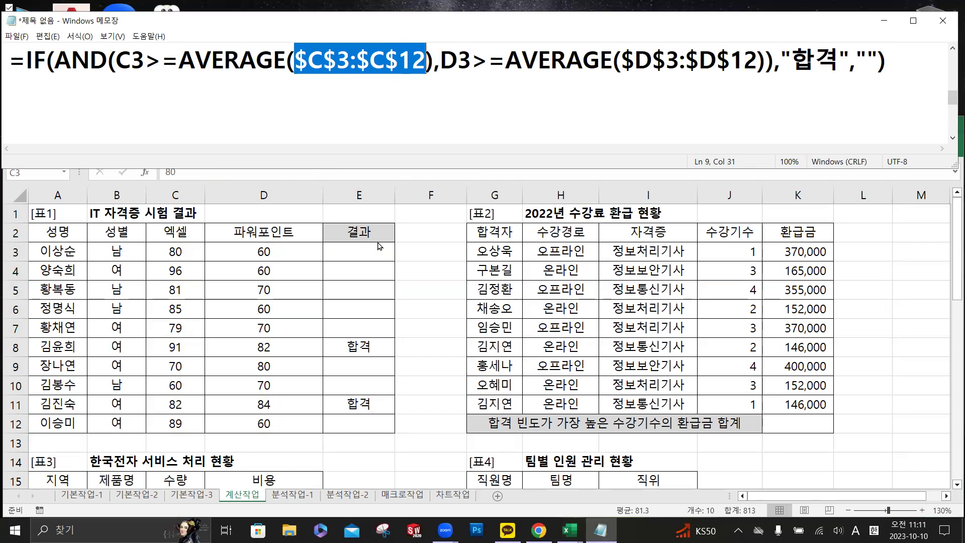
left_click(473, 63)
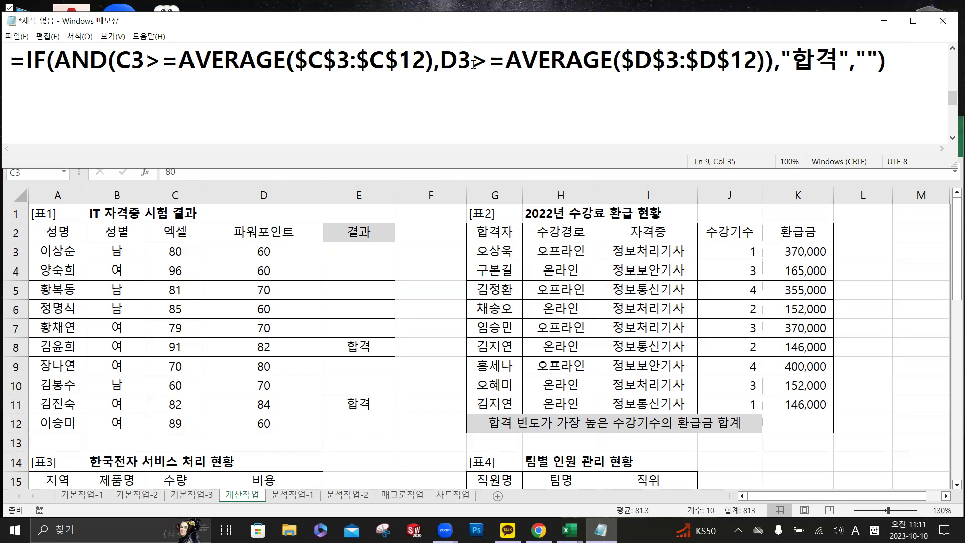
double_click(469, 59)
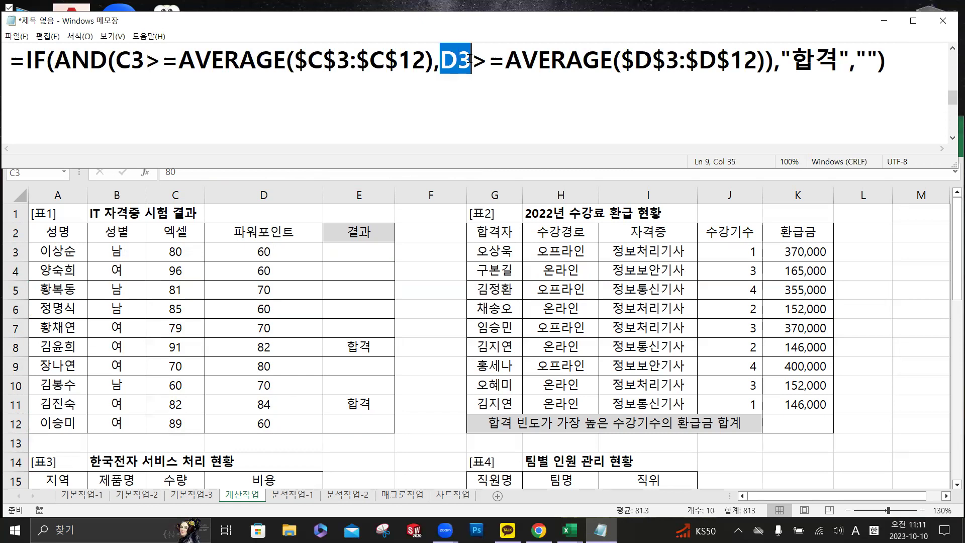
left_click_drag(505, 60, 768, 64)
left_click_drag(506, 61, 472, 61)
left_click(765, 61)
left_click_drag(765, 61, 117, 61)
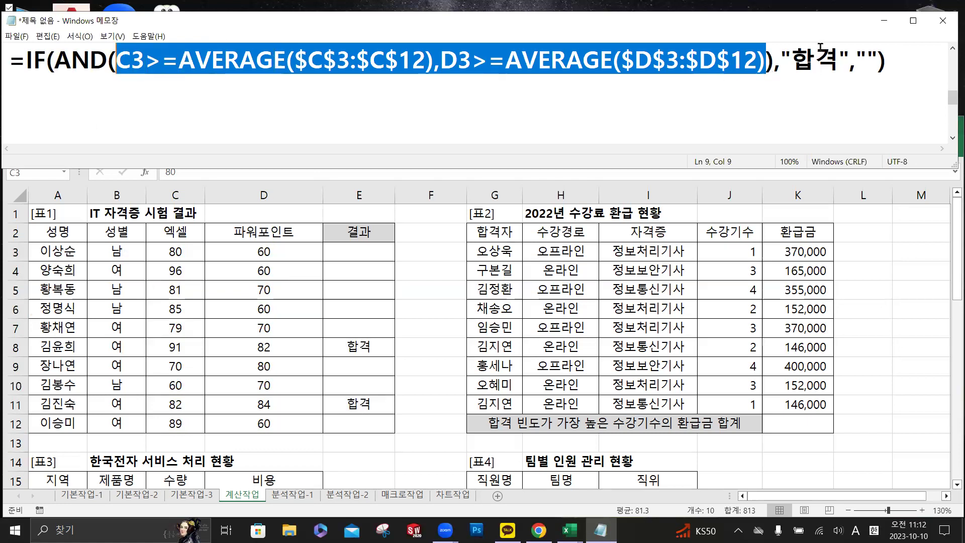
- Begin a new formula with =MODE( on the line below the IF formula in Notepad
left_click(897, 65)
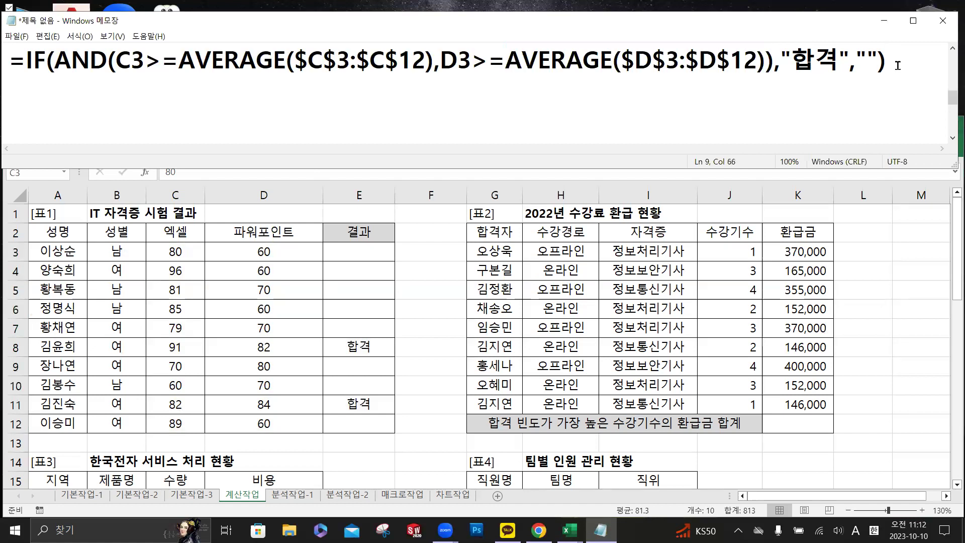
key("Return")
key("Return")
key("Return")
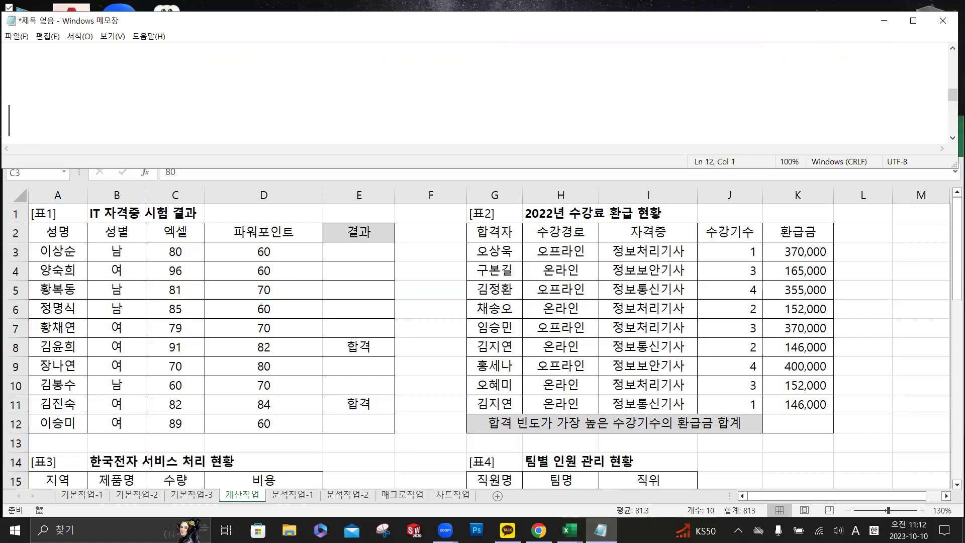
key("Up")
key("Up")
type("=")
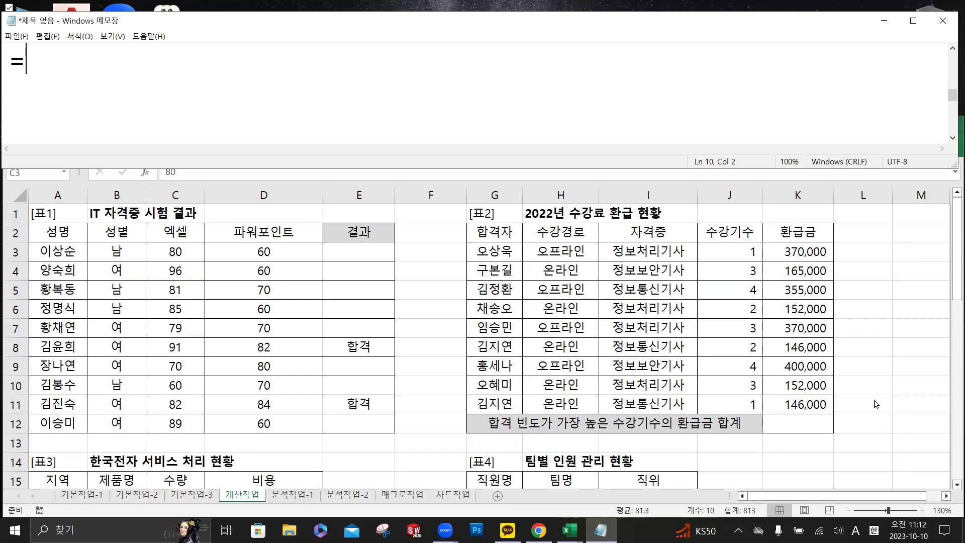
type("MODE(")
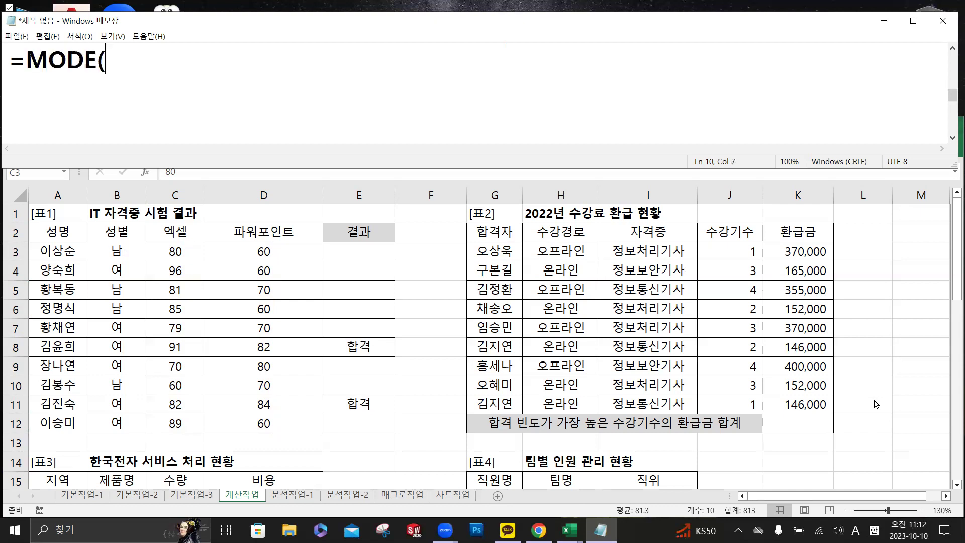
left_click_drag(84, 64, 37, 61)
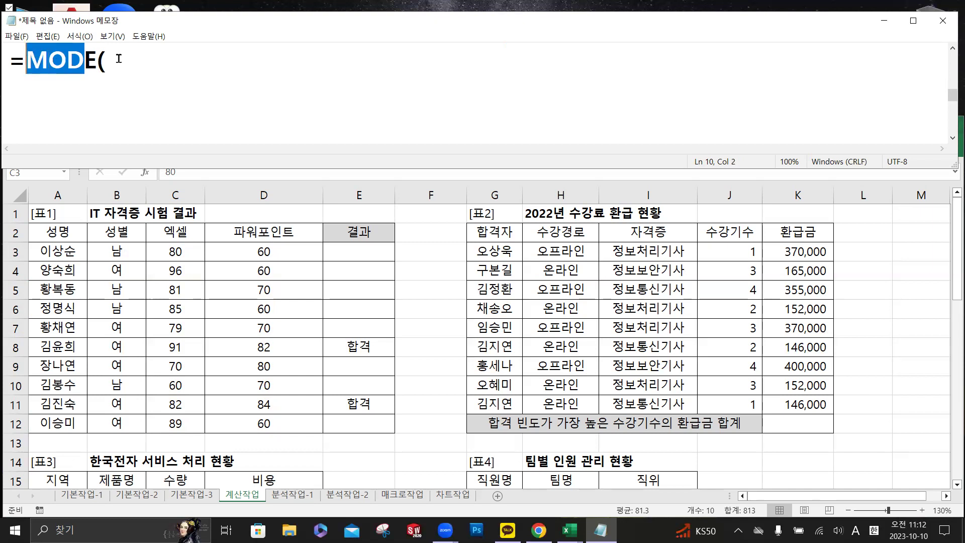
left_click(91, 61)
left_click_drag(91, 62, 28, 60)
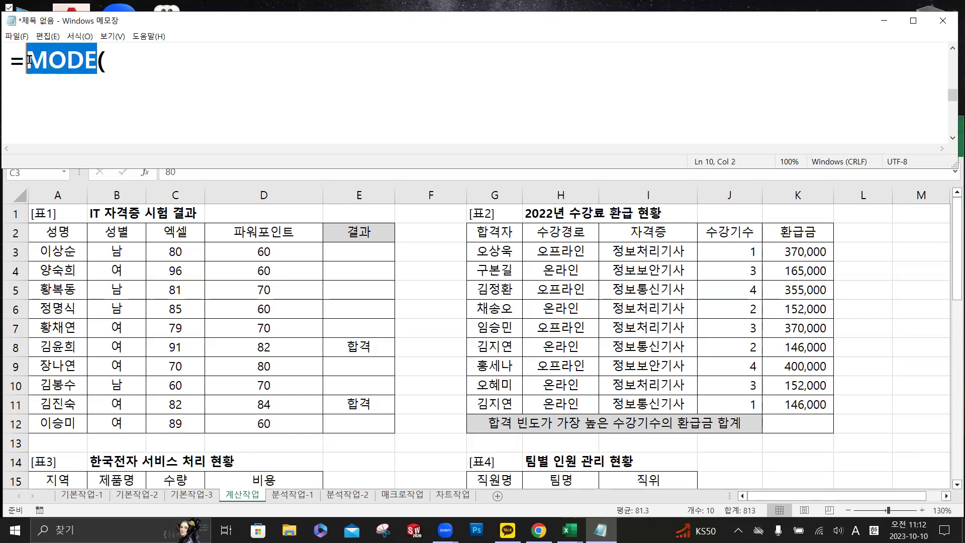
left_click(126, 60)
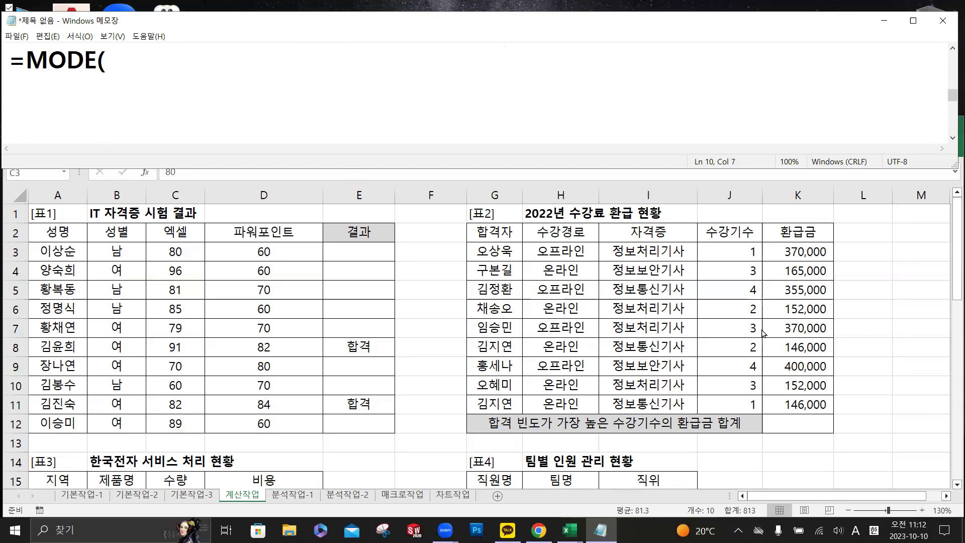
- Switch to Excel and start the 표2 total formula in K12 with the MODE function, entering =MODE(
left_click(808, 425)
left_click(808, 425)
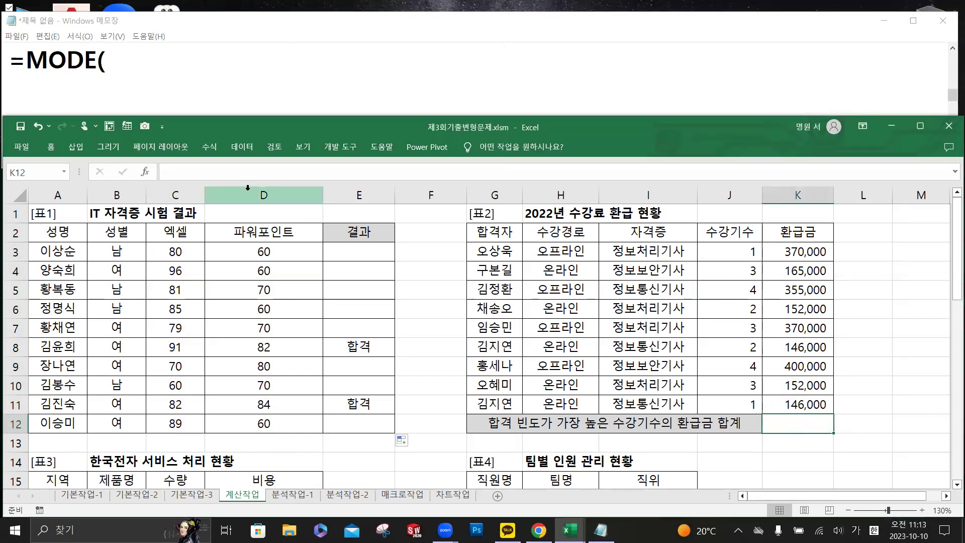
left_click(229, 172)
type("=")
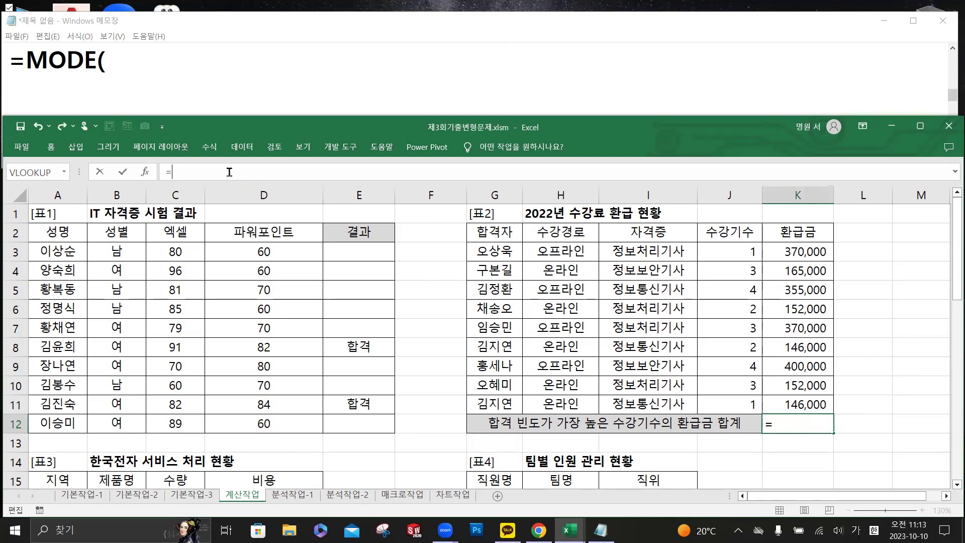
type("ㅡ")
type("mod")
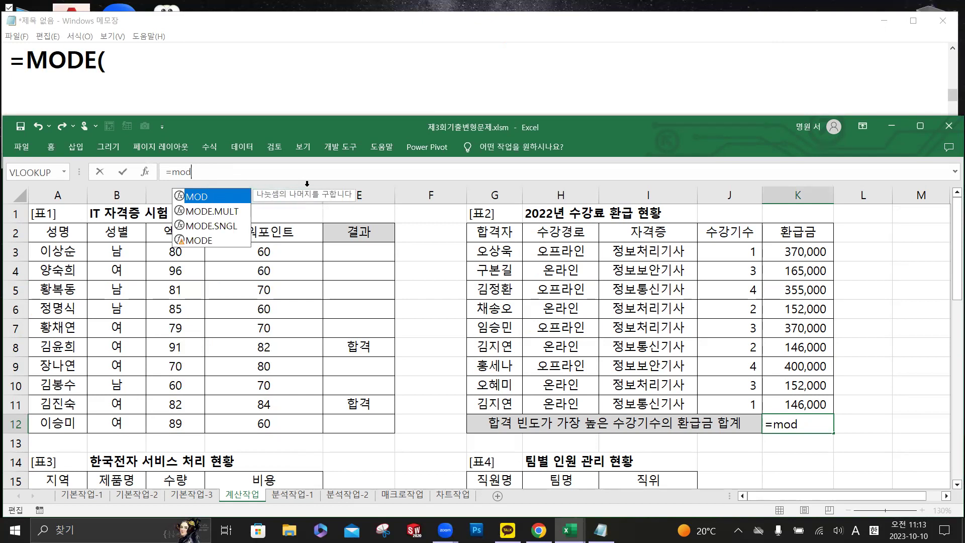
left_click(213, 242)
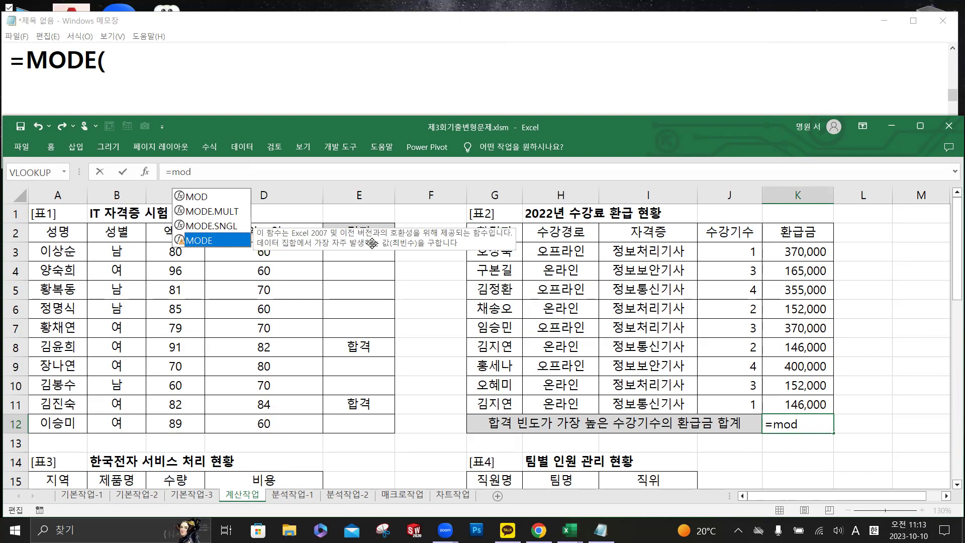
double_click(218, 241)
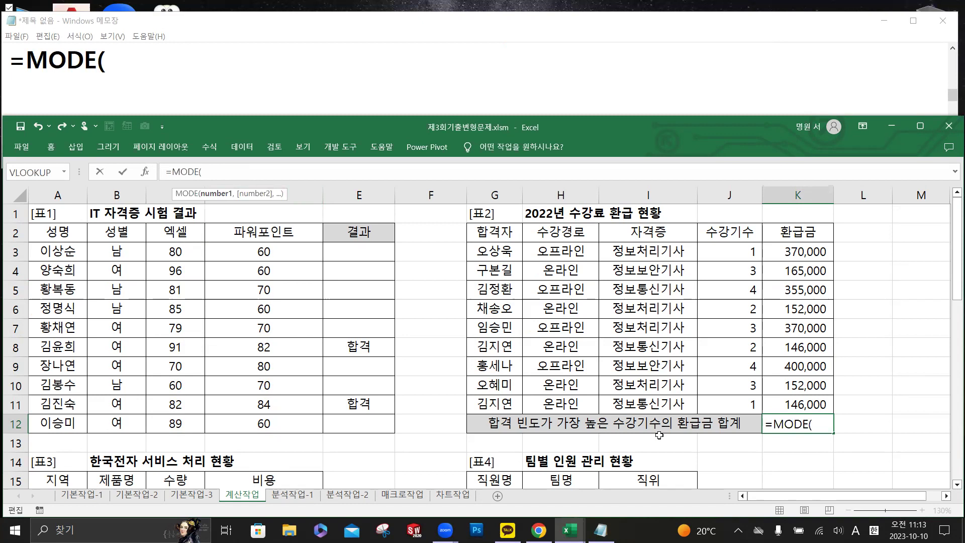
- Complete the K12 formula as =MODE(J3:J11) over the 수강기수 column and commit it
left_click(722, 251)
left_click_drag(724, 275, 724, 402)
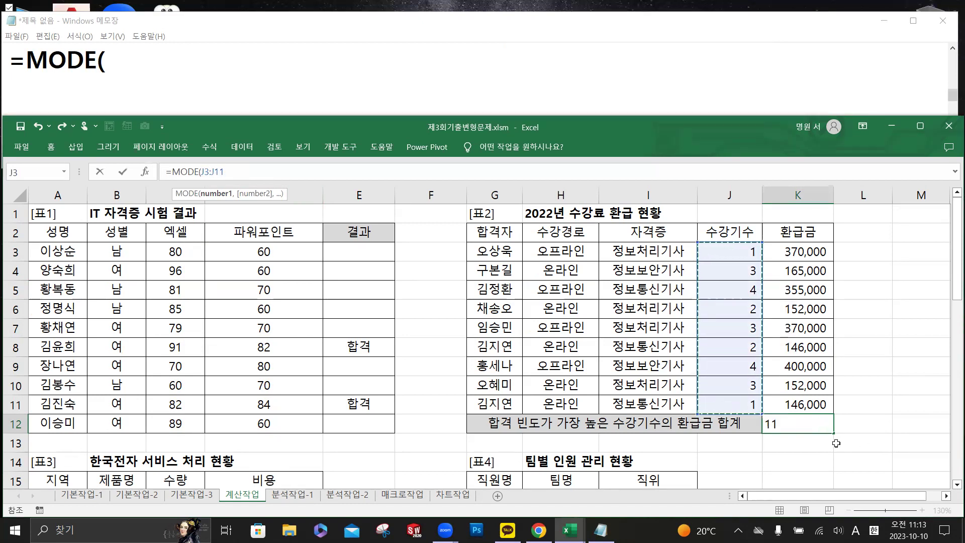
key("ctrl")
key("ctrl")
key("ctrl")
key("ctrl")
key("ctrl")
type(")")
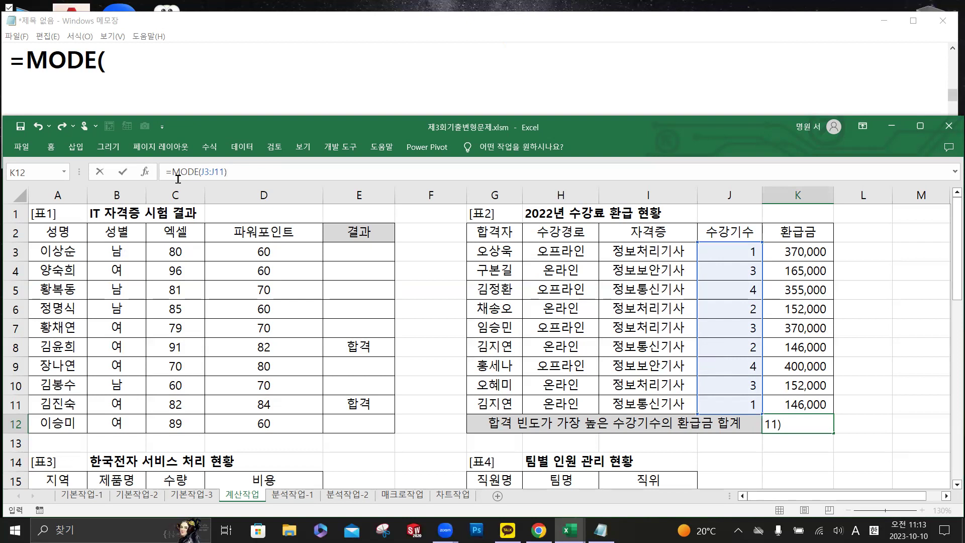
left_click(122, 173)
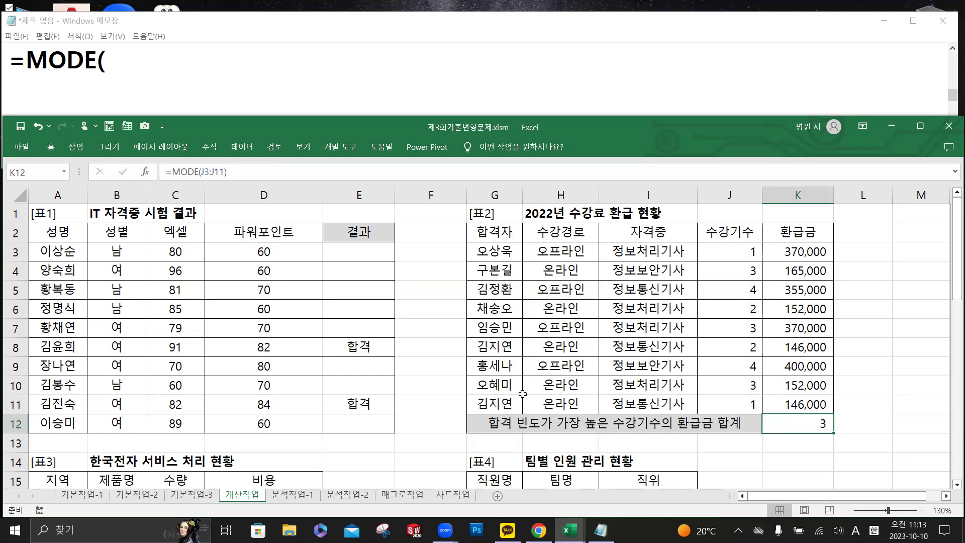
- Examine the repeated 수강기수 values in J3:J11 against the MODE result in K12
left_click(754, 271)
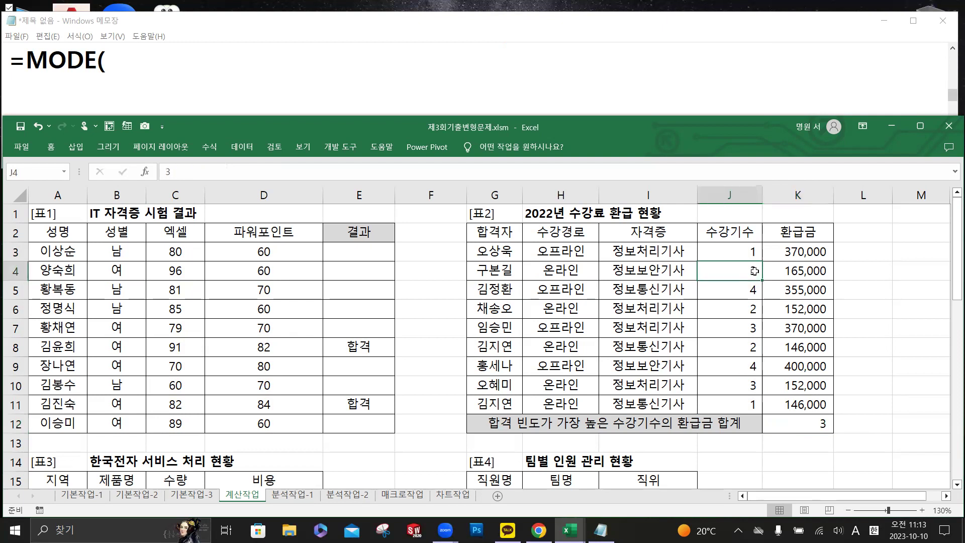
left_click(754, 327)
left_click(755, 383)
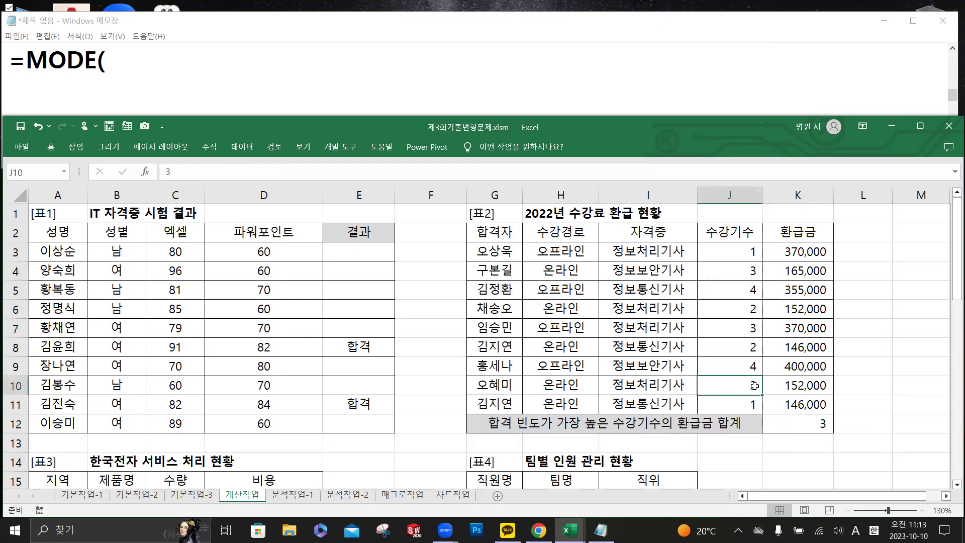
left_click(753, 284)
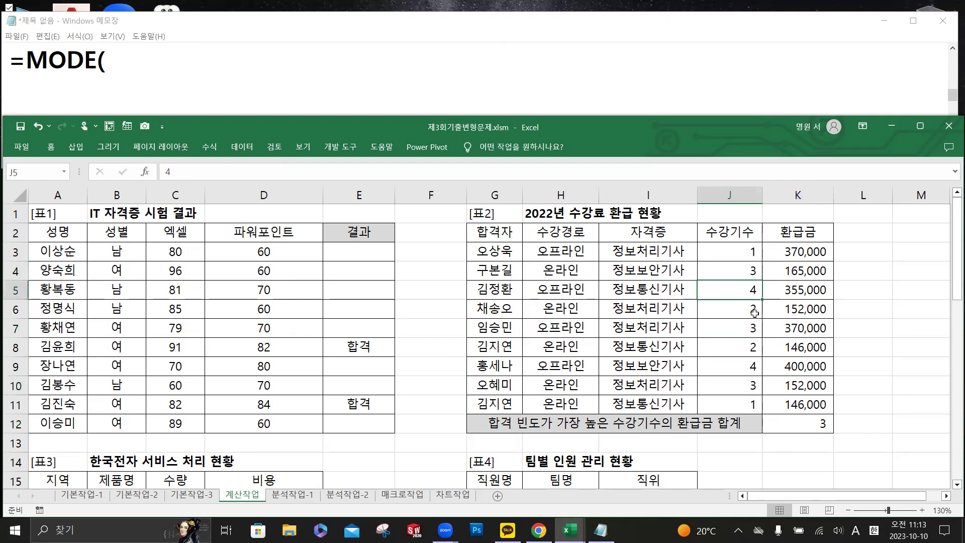
left_click(750, 366)
left_click(753, 310)
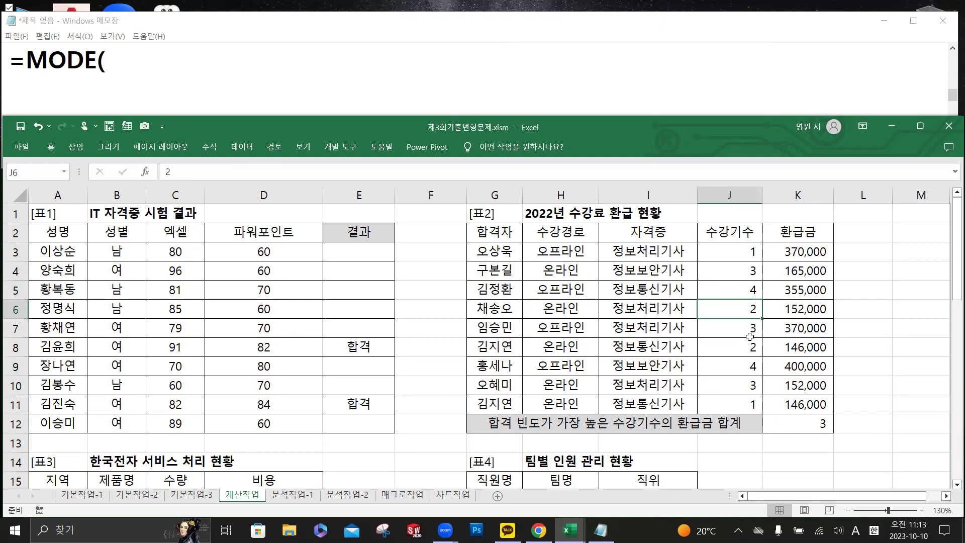
left_click(749, 348)
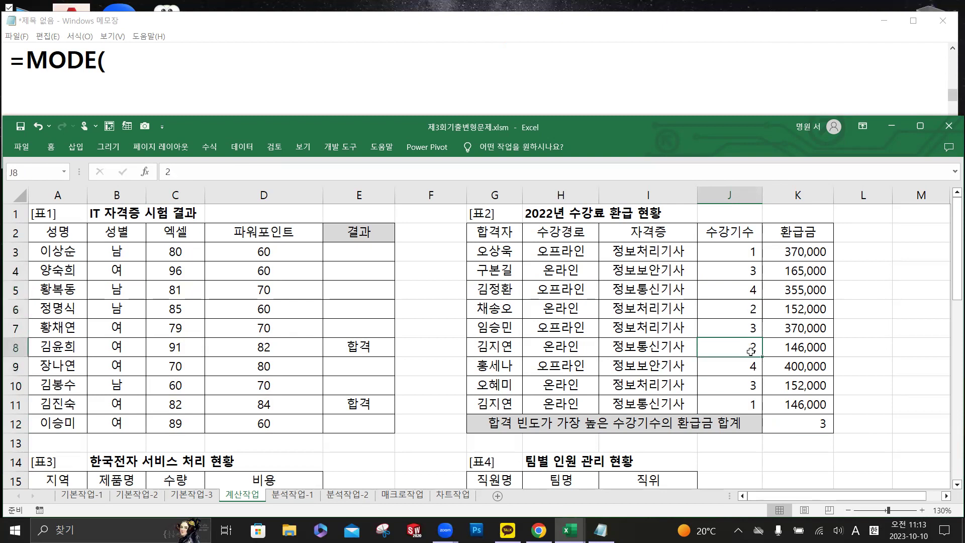
left_click(749, 402)
left_click(746, 255)
left_click(750, 272)
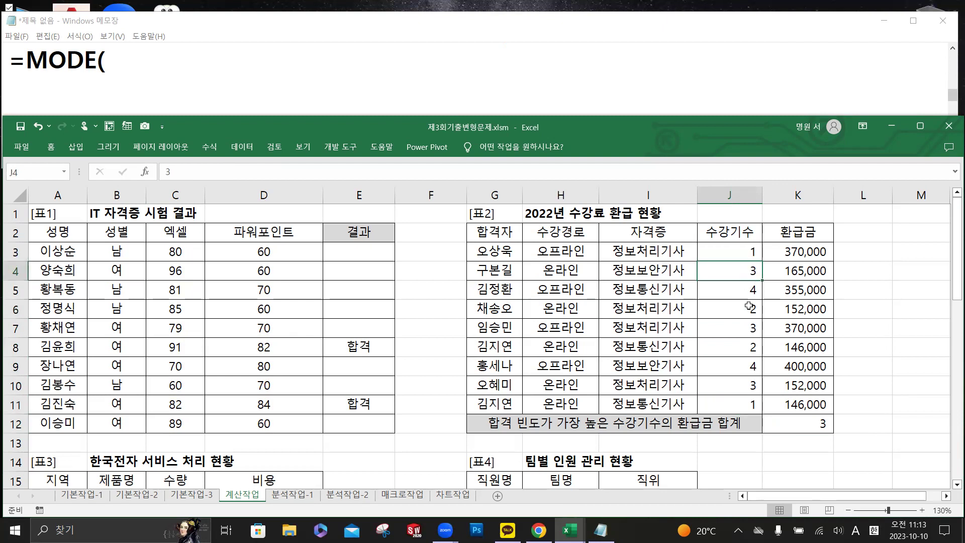
left_click(749, 326)
left_click(747, 388)
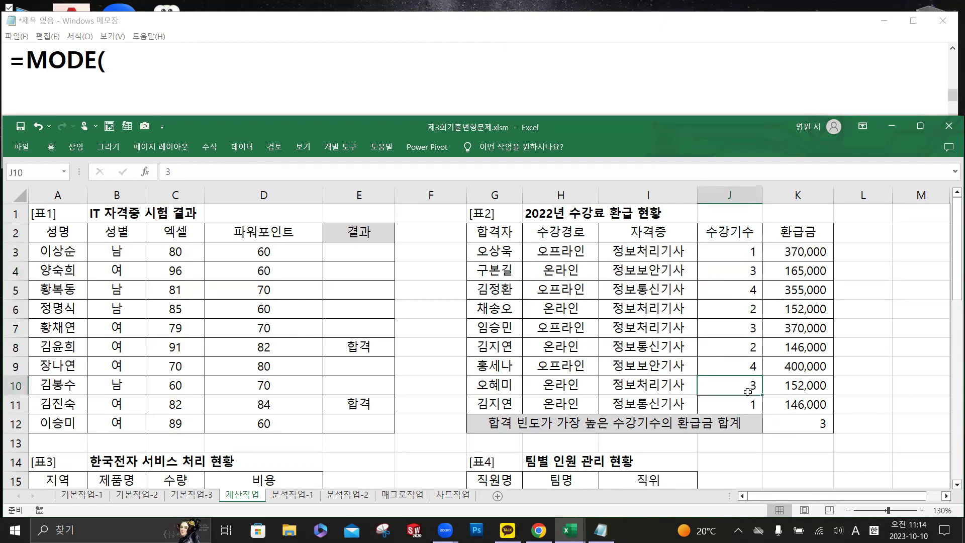
- Reopen the K12 formula for editing just before MODE, and switch to Notepad to extend the draft to =SUMIF(MODE(J3:J11)
left_click(809, 428)
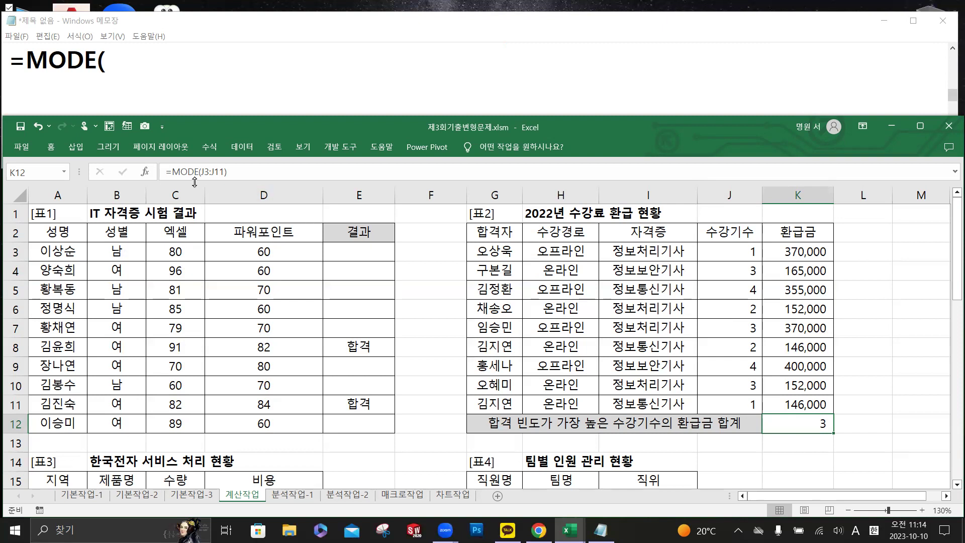
left_click(174, 171)
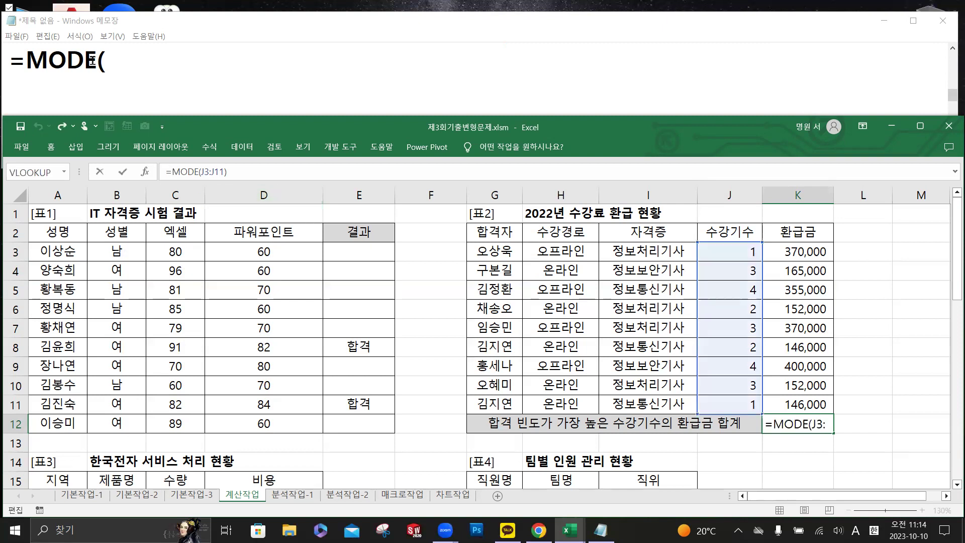
left_click(97, 90)
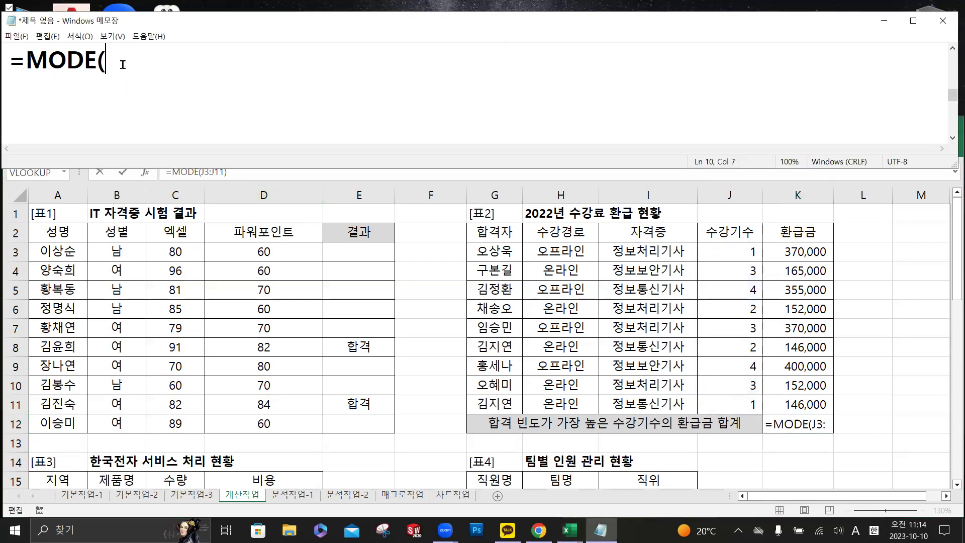
type("J3:J11")
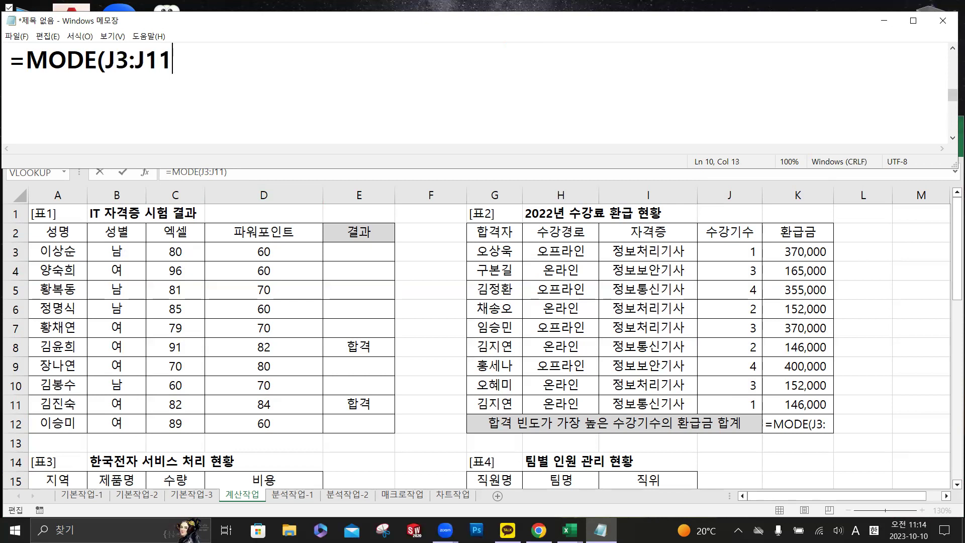
type(")")
left_click(28, 59)
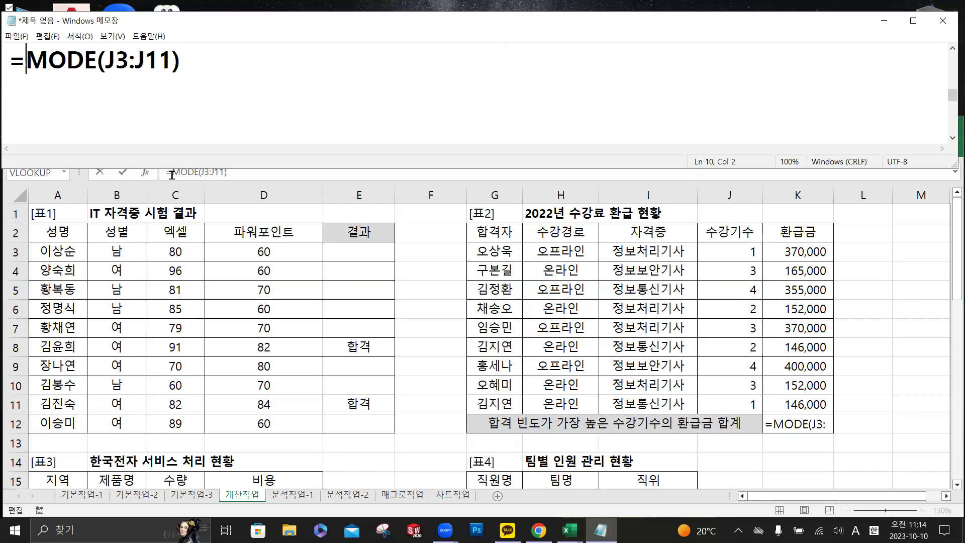
type("SUMI")
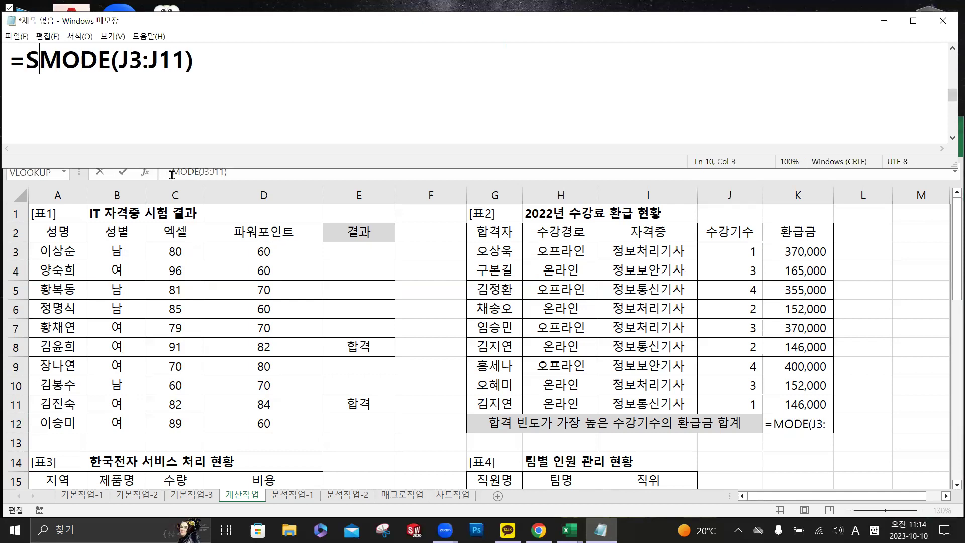
type("F(")
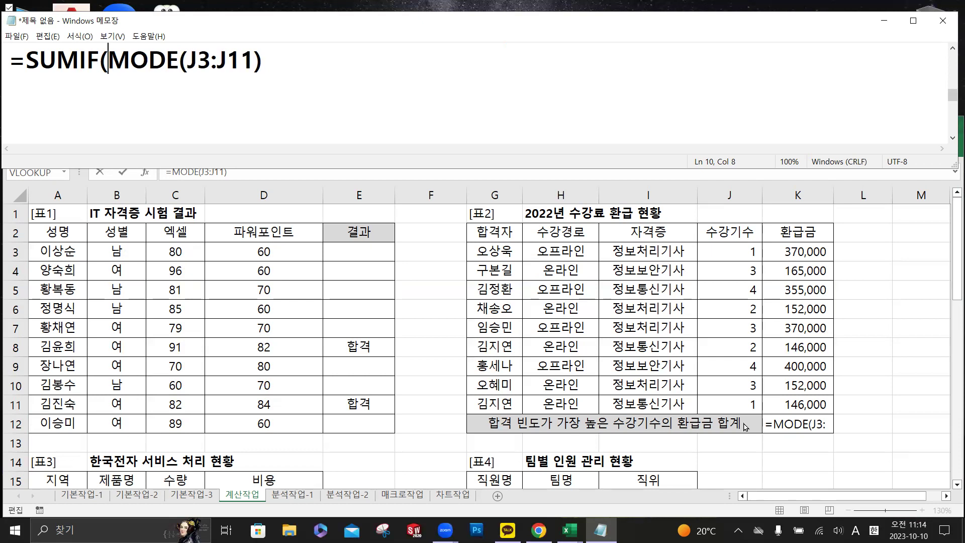
- Switch to Excel and insert SUMIF before MODE in the K12 formula, with J3:J11 as its range argument
left_click(783, 428)
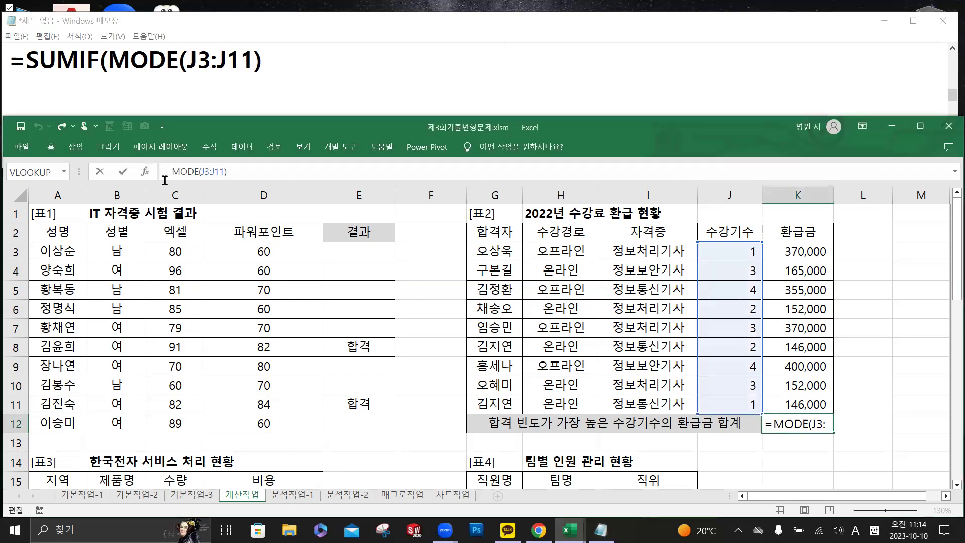
type("su")
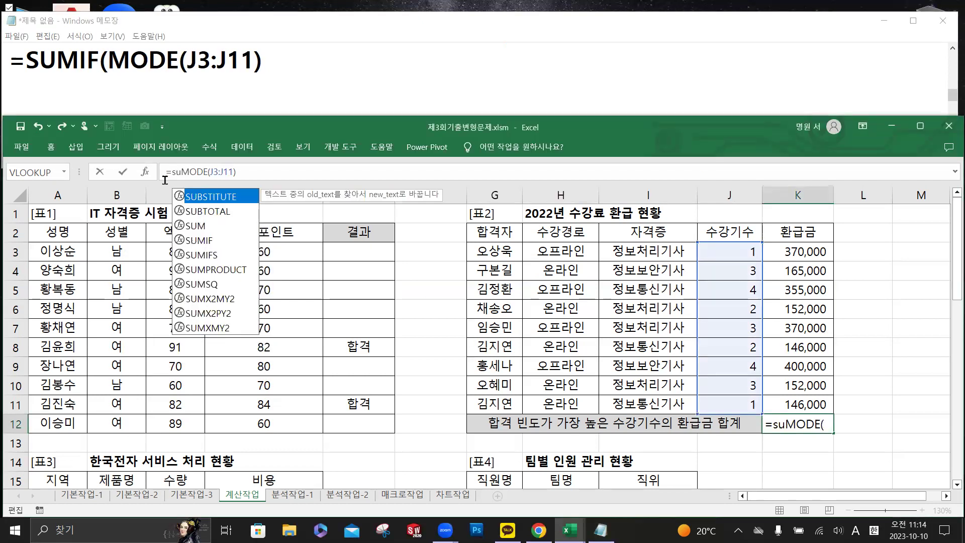
left_click(210, 246)
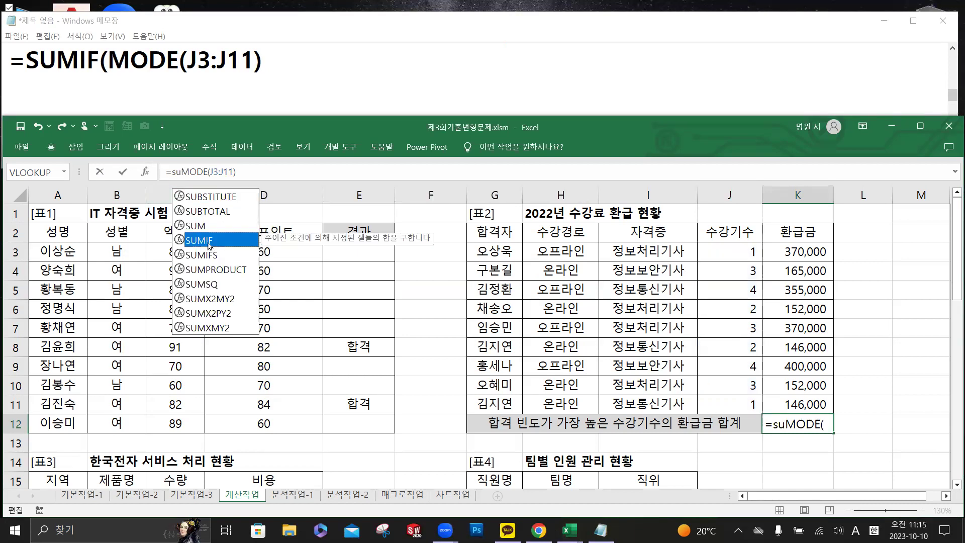
double_click(211, 246)
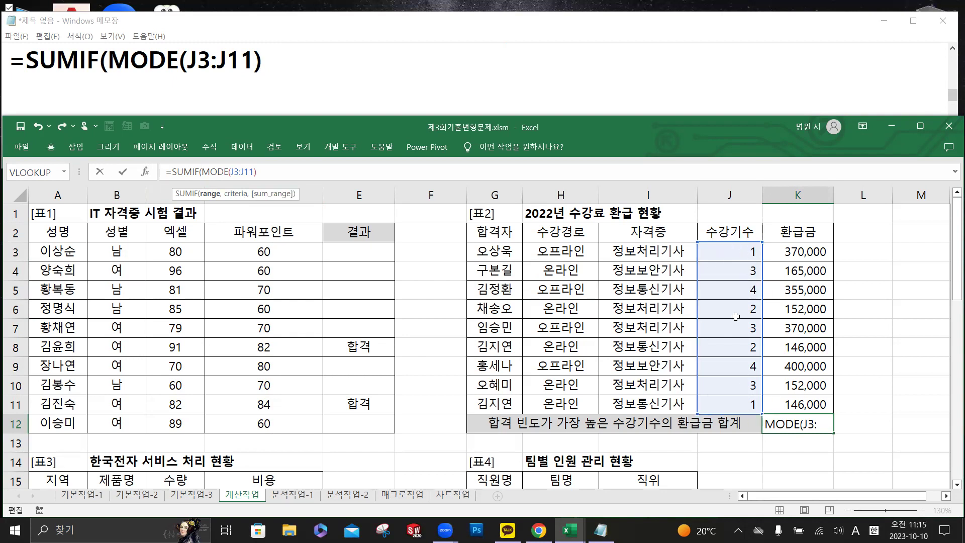
left_click_drag(731, 254, 738, 405)
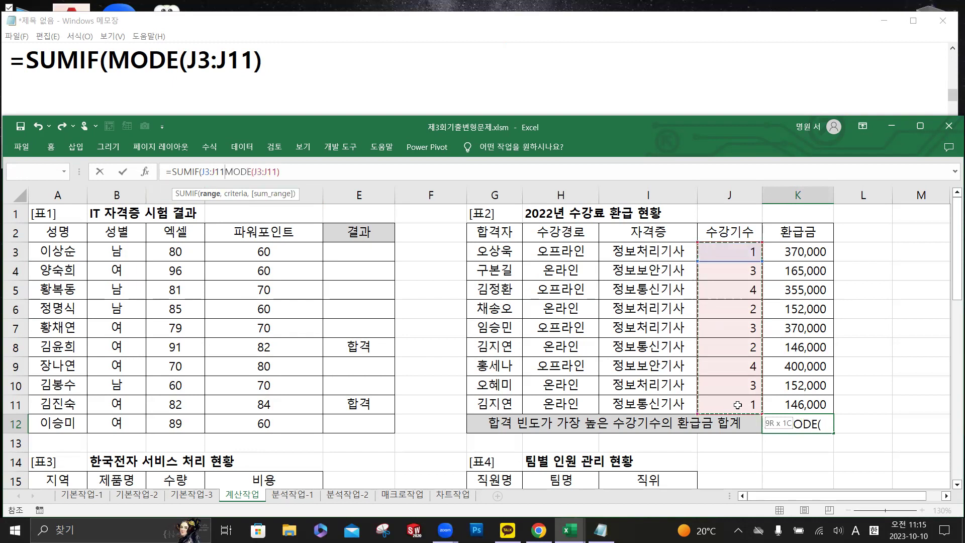
type(",")
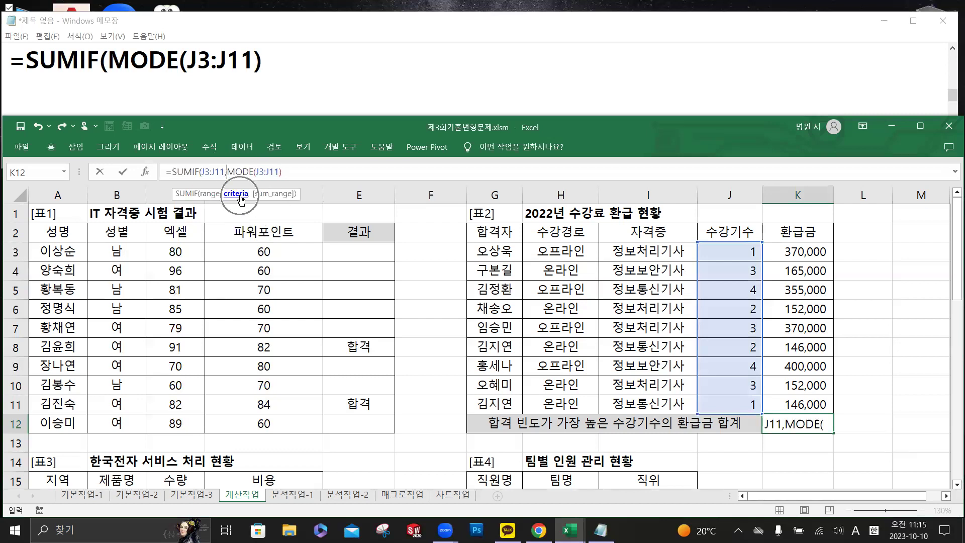
- Keep MODE(J3:J11) as the SUMIF criteria, add K3:K11 as the sum range, and close the formula
left_click(229, 173)
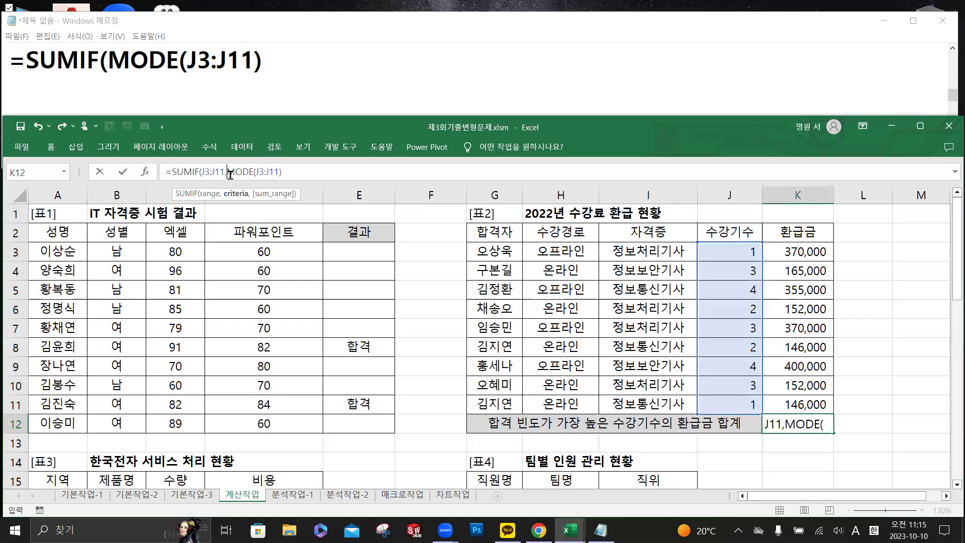
left_click(291, 171)
type(",")
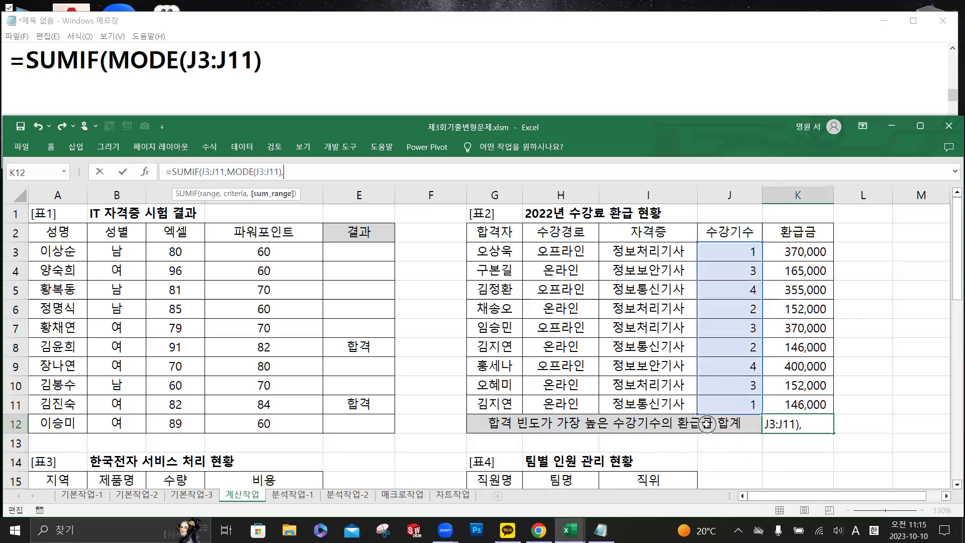
left_click_drag(806, 257, 815, 402)
left_click(327, 171)
type(")")
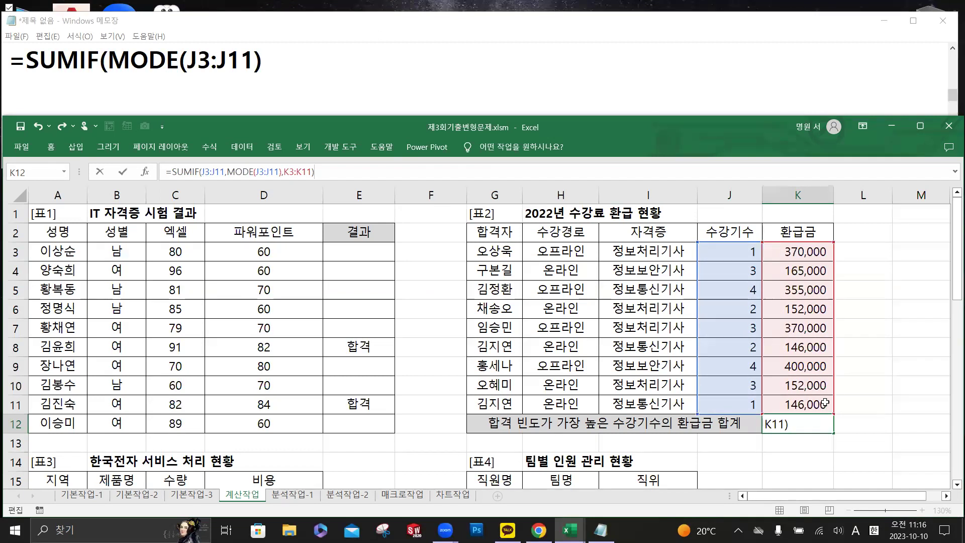
- Copy and commit the completed K12 formula, and switch to Notepad to paste it over the SUMIF draft after the equals sign
left_click_drag(327, 172, 162, 170)
key("ctrl+c")
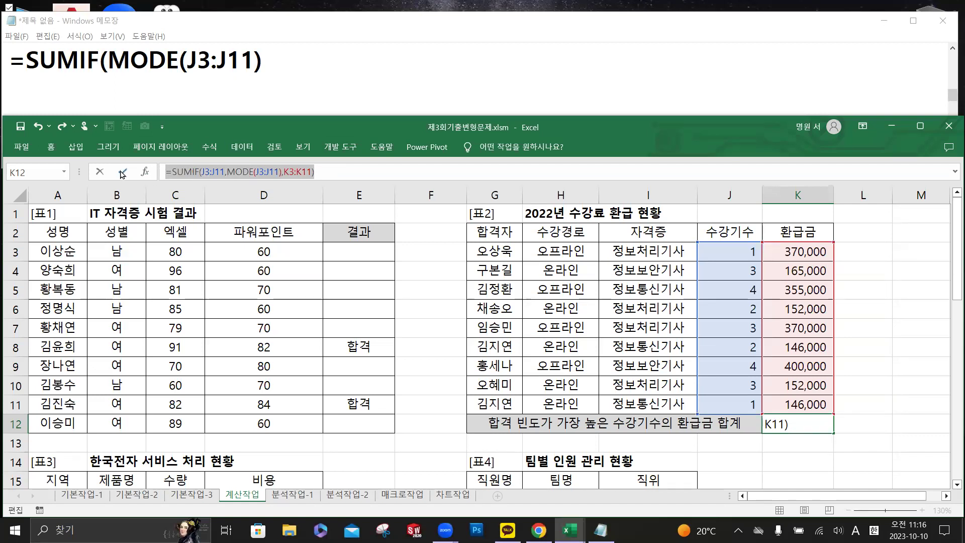
key("Escape")
left_click_drag(272, 63, 27, 61)
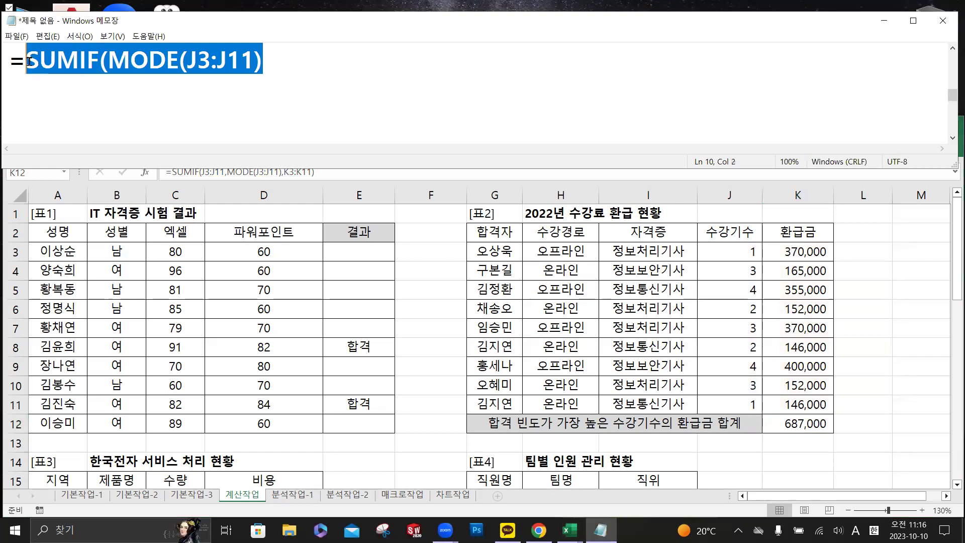
key("ctrl+v")
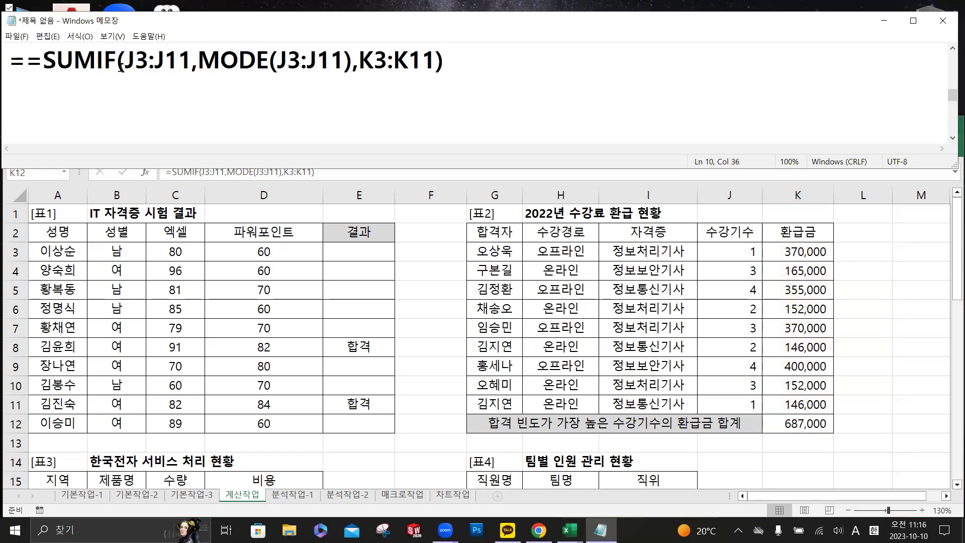
- Examine the three SUMIF arguments in Notepad: the range J3:J11, the MODE criteria, and the sum range K3:K11
left_click_drag(199, 60, 351, 63)
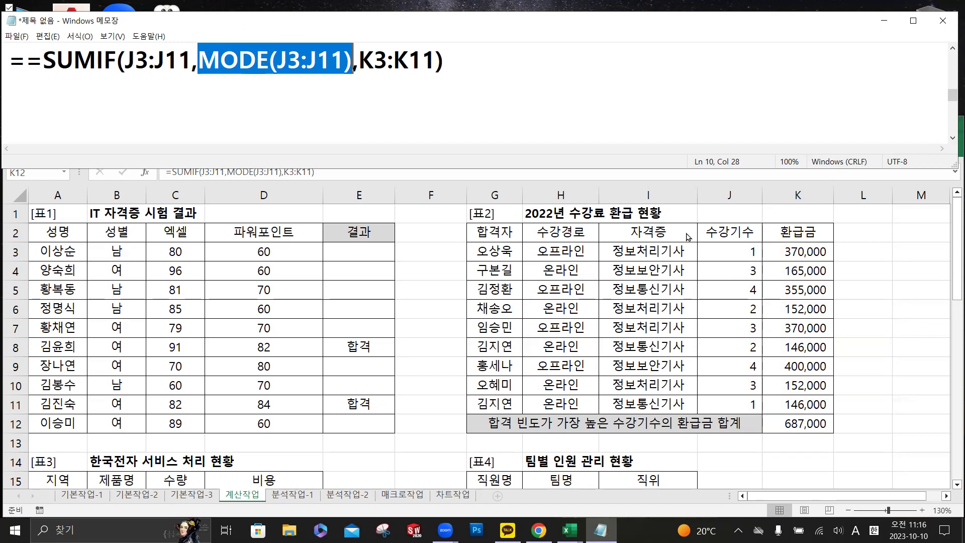
left_click(128, 56)
key("shift+Right")
key("shift+Right")
key("shift+Right")
key("shift+Right")
key("shift+Right")
key("shift+Right")
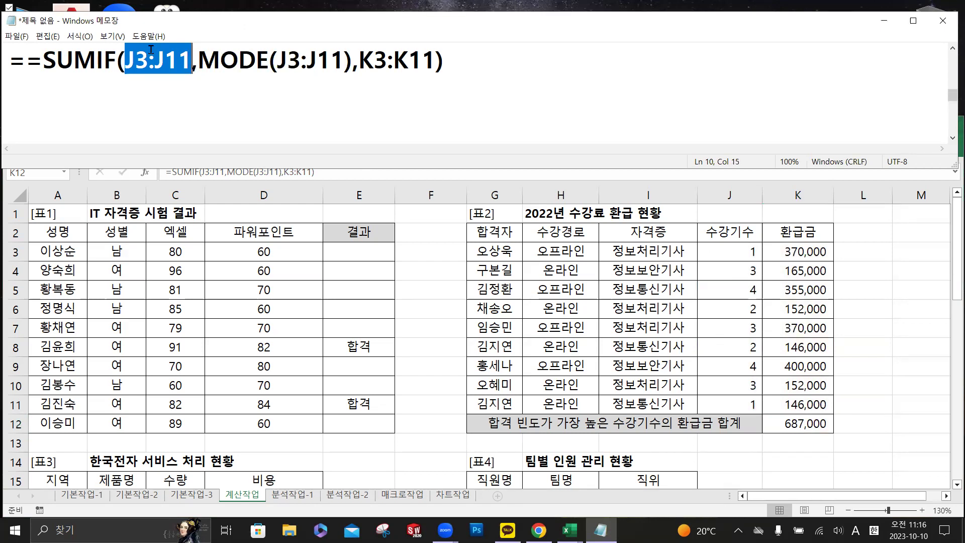
left_click_drag(198, 61, 430, 63)
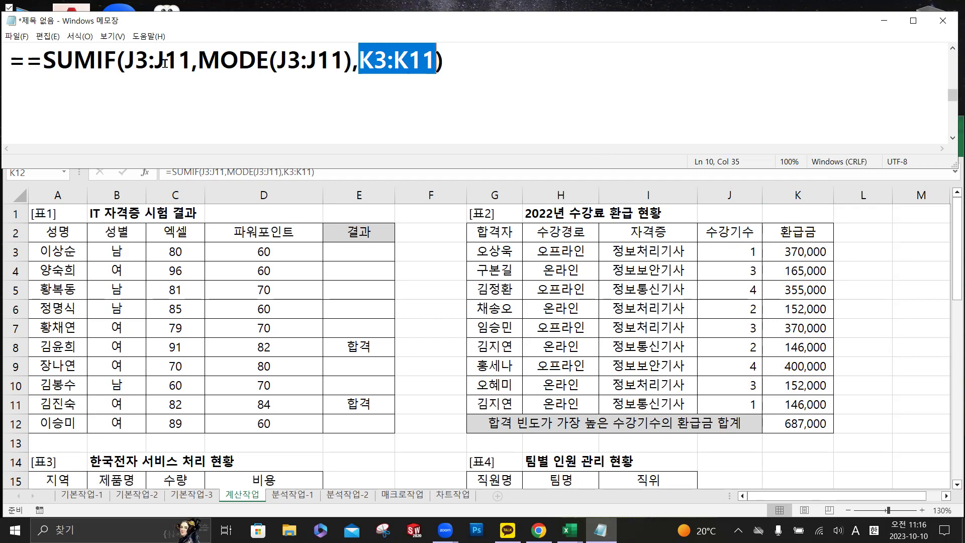
left_click(455, 59)
- Delete the extra equals sign from the Notepad SUMIF formula, start a blank line below it, and switch back to Excel
left_click(32, 62)
key("Delete")
key("End")
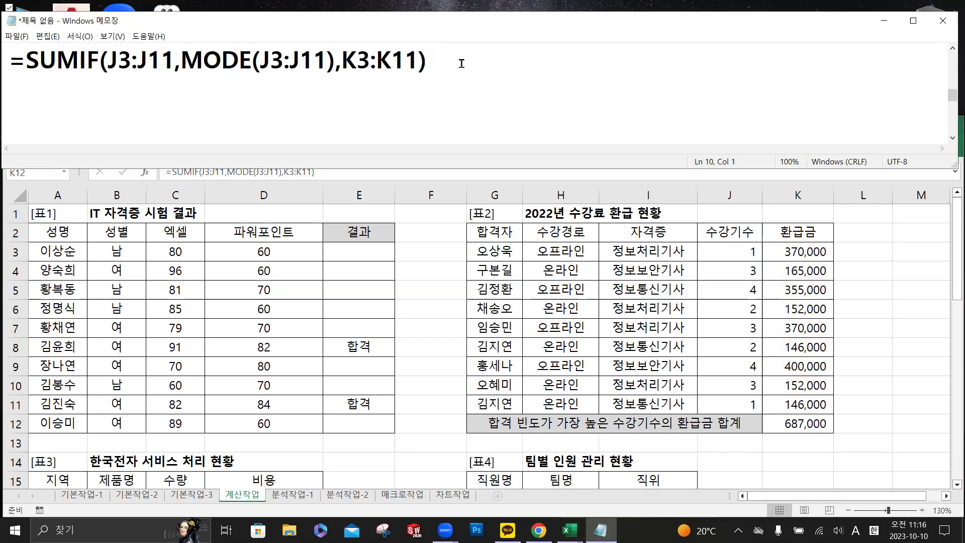
key("Return")
scroll(462, 63, "down", 1)
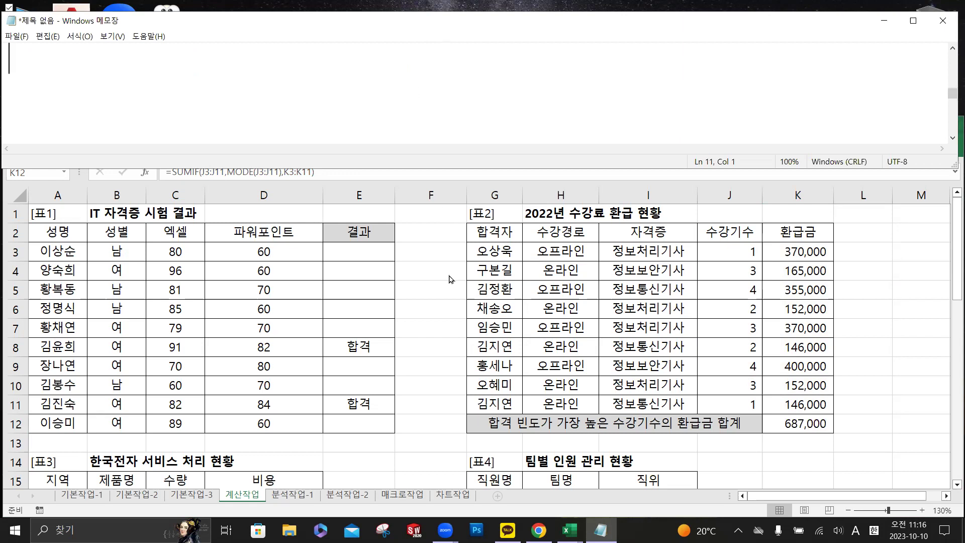
key("alt+Tab")
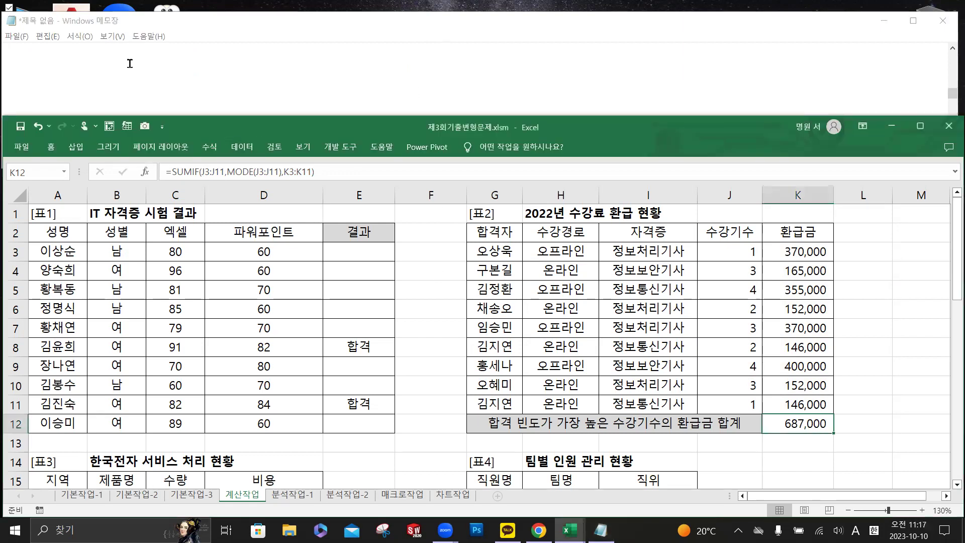
- Start a new formula line in Notepad with an equals sign and switch back to Excel
left_click(129, 64)
type("=")
key("alt+Tab")
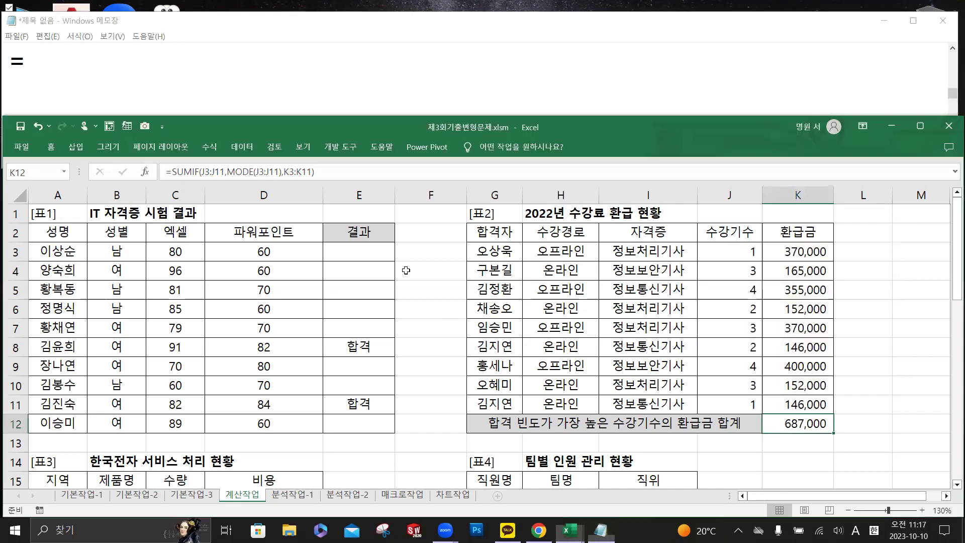
- Copy the 지역 header and 성남 from A15:A16 into the 표3 criteria area starting at E24
scroll(412, 260, "down", 4)
scroll(379, 336, "down", 1)
scroll(378, 336, "up", 1)
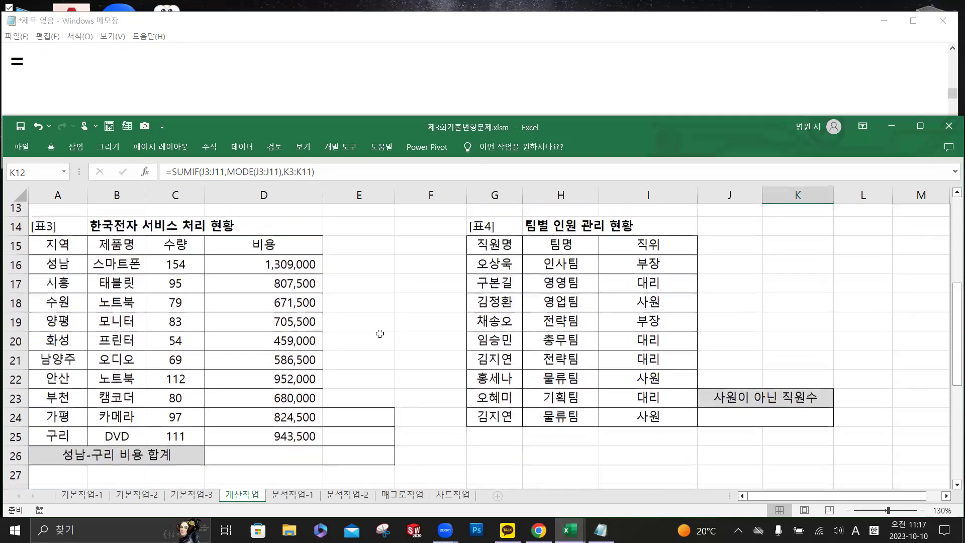
left_click_drag(360, 425, 370, 461)
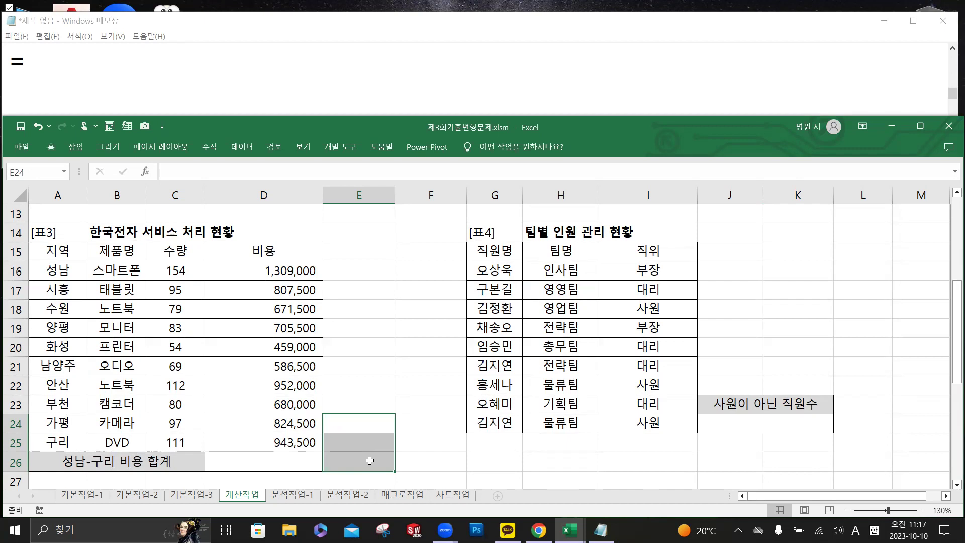
left_click(74, 253)
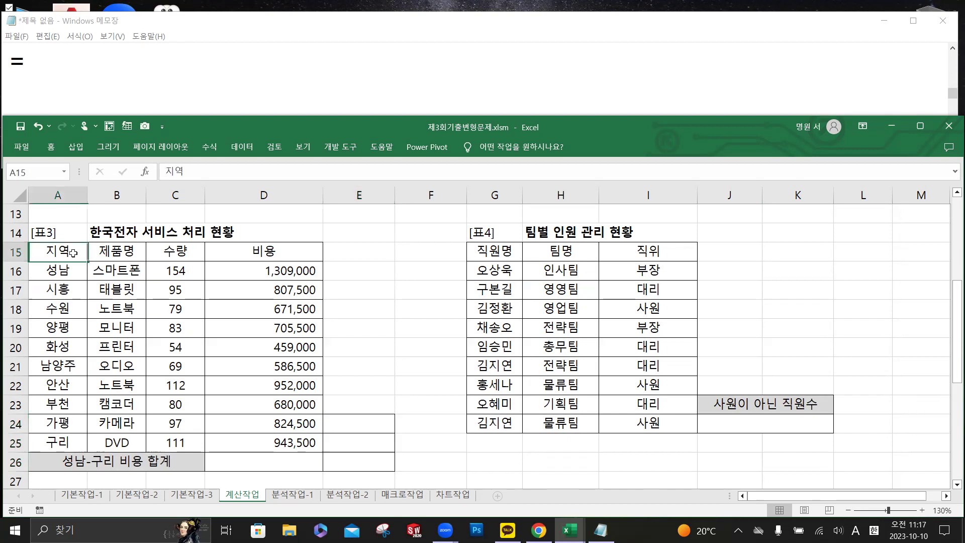
left_click_drag(67, 253, 61, 271)
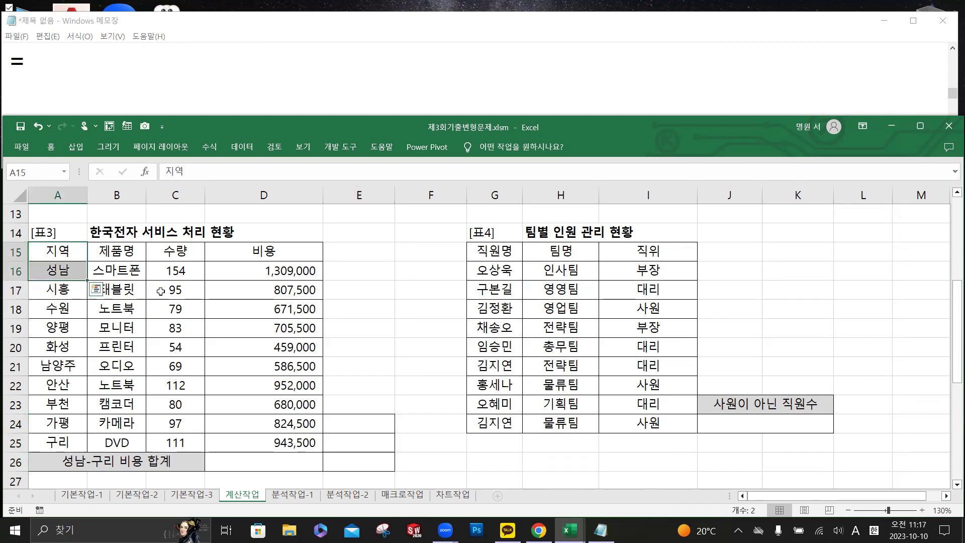
key("ctrl+c")
left_click(369, 424)
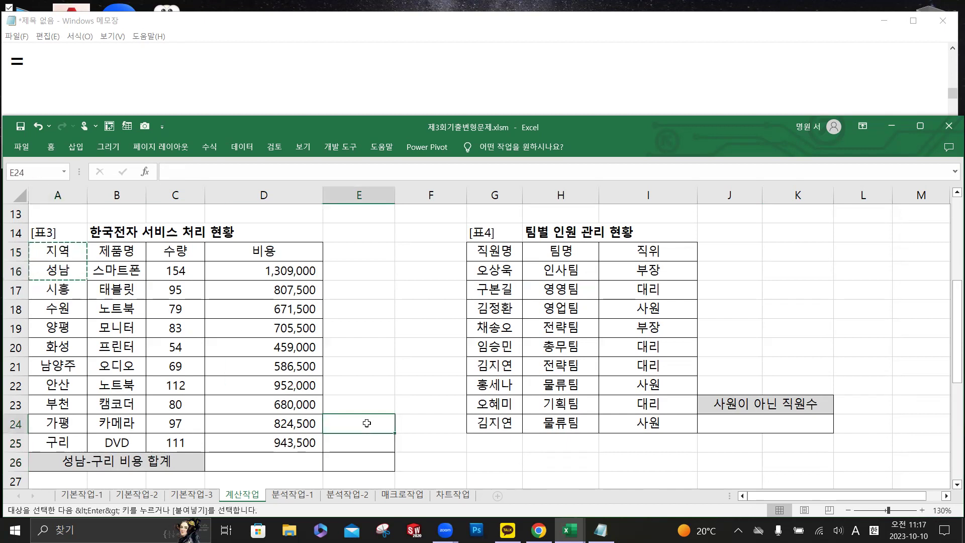
key("ctrl+v")
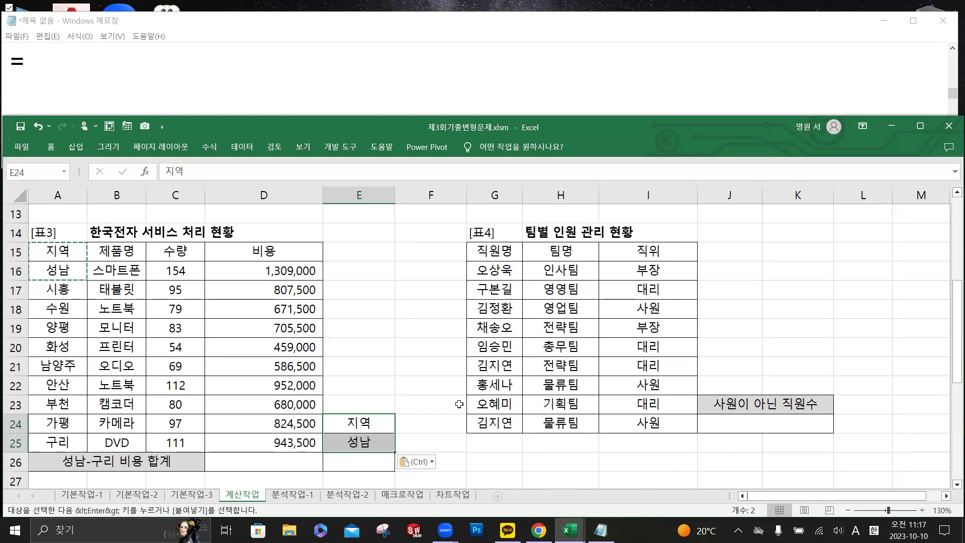
- Copy 구리 from A25 into E26, completing the criteria range E24:E26
left_click(376, 460)
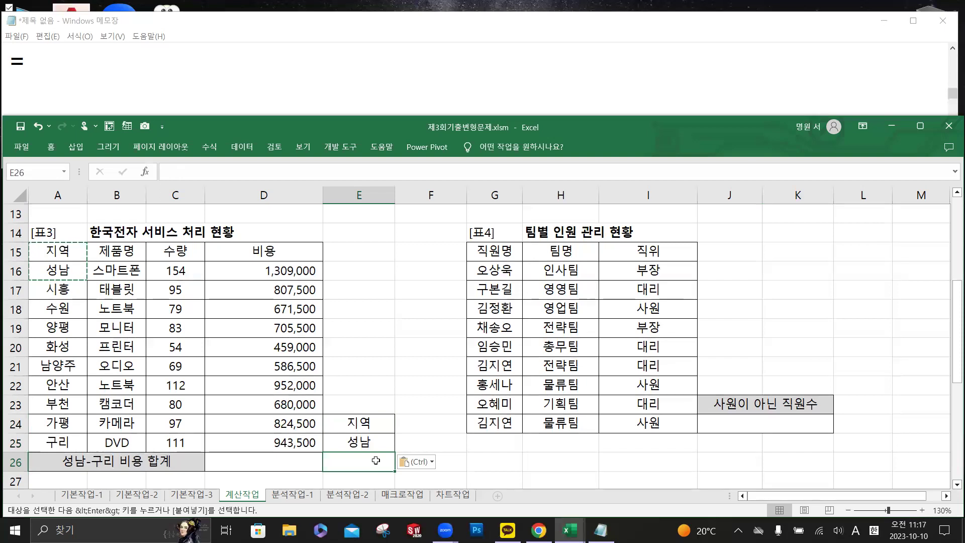
left_click(68, 444)
key("ctrl+c")
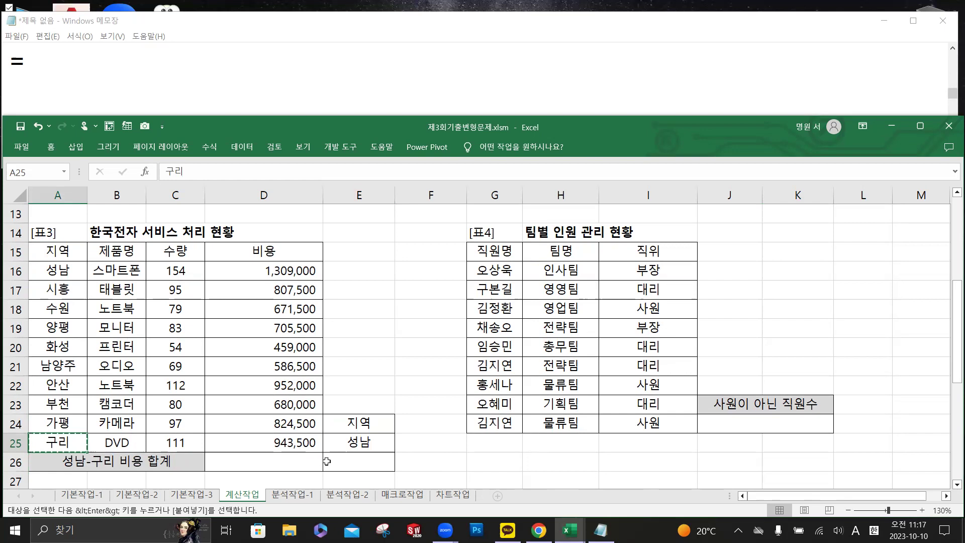
left_click(357, 462)
key("ctrl+v")
left_click(430, 424)
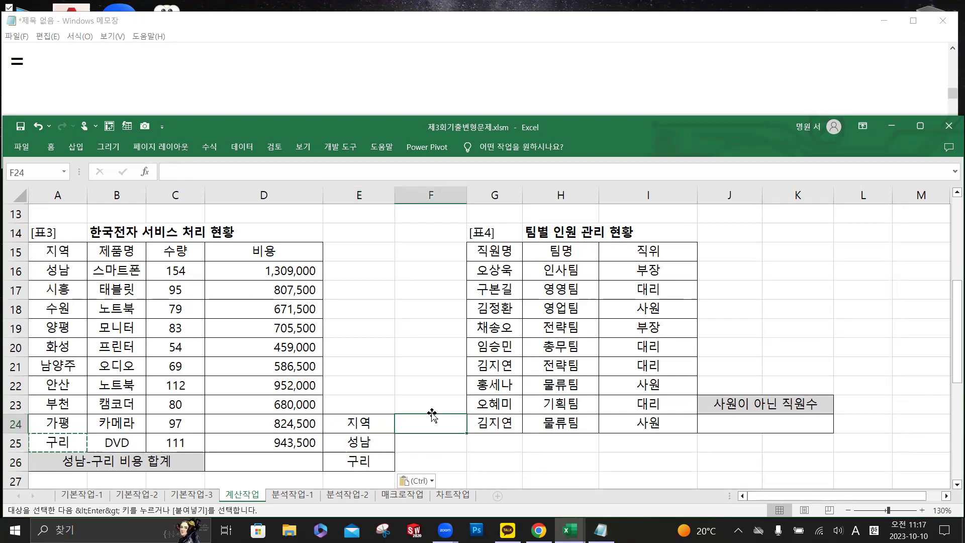
left_click_drag(380, 425, 374, 457)
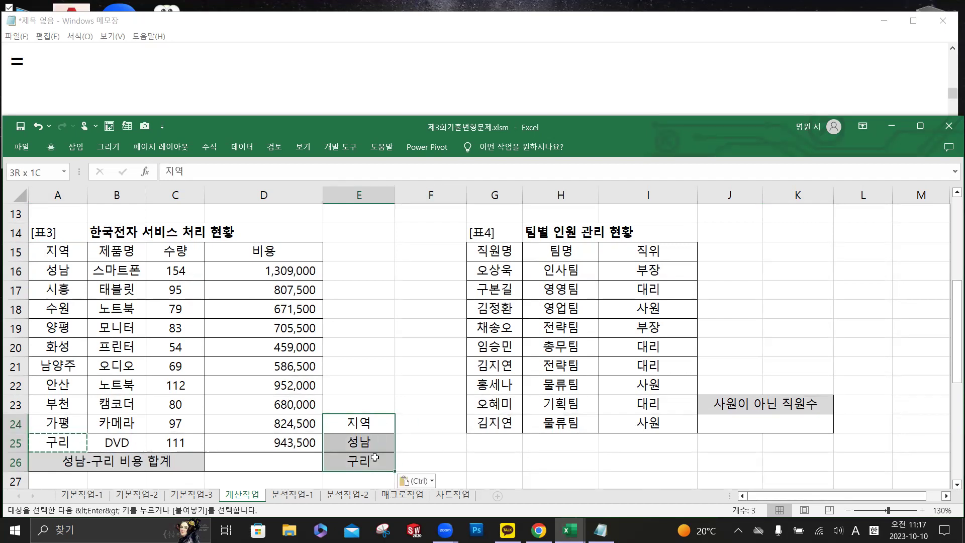
left_click(447, 456)
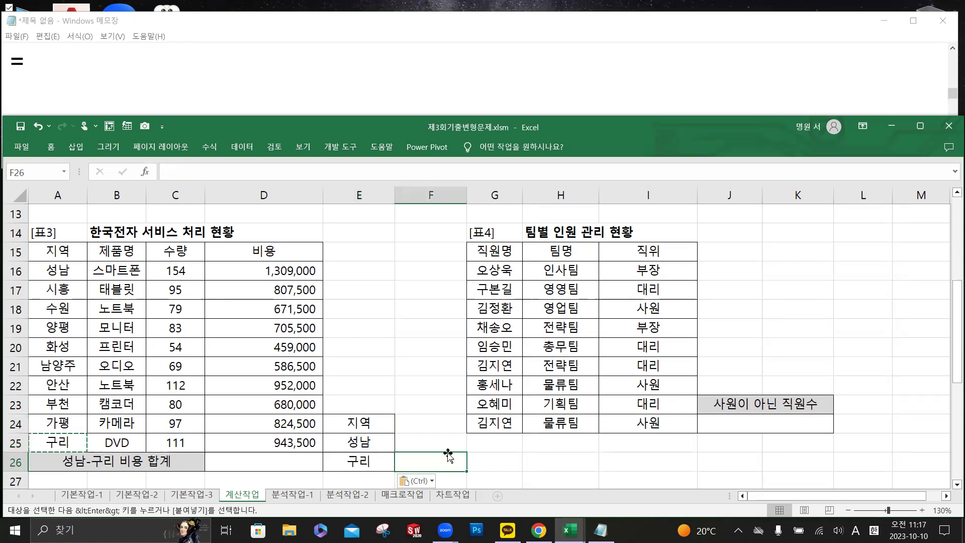
- Try a two-column criteria layout by filling 지역 into F24 and 구리 into F26, and clearing E26
left_click(365, 423)
left_click_drag(388, 419, 449, 423)
left_click(387, 459)
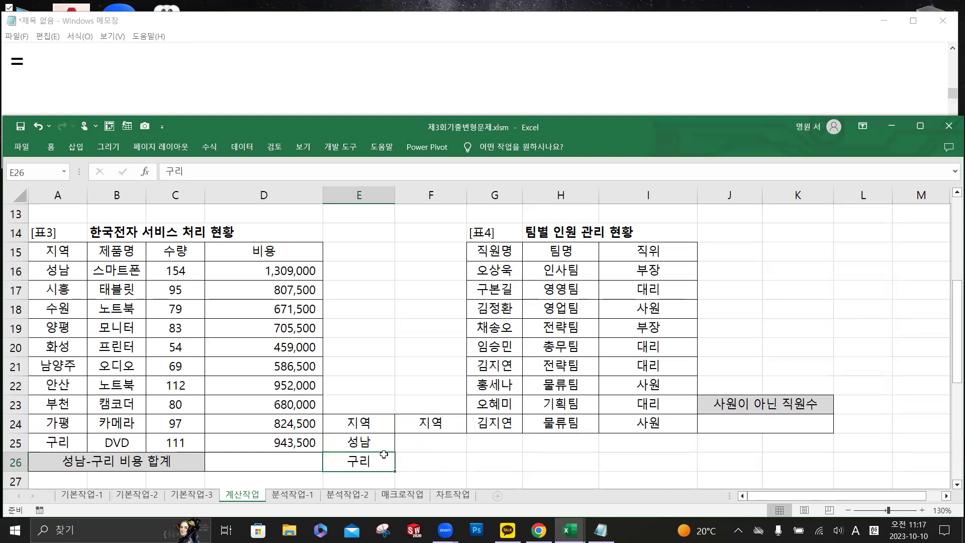
left_click_drag(395, 458, 431, 460)
left_click(384, 458)
key("Delete")
left_click(509, 459)
left_click_drag(377, 427, 422, 461)
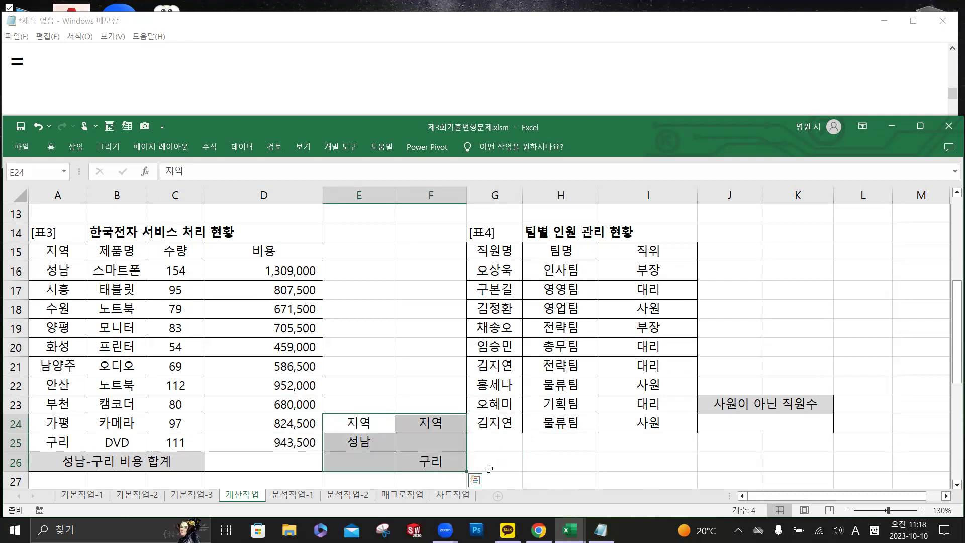
- Undo the two-column layout to restore the single-column criteria in E24:E26, and check that range
left_click(363, 425)
left_click(410, 422)
left_click(374, 422)
left_click(410, 424)
left_click(378, 422)
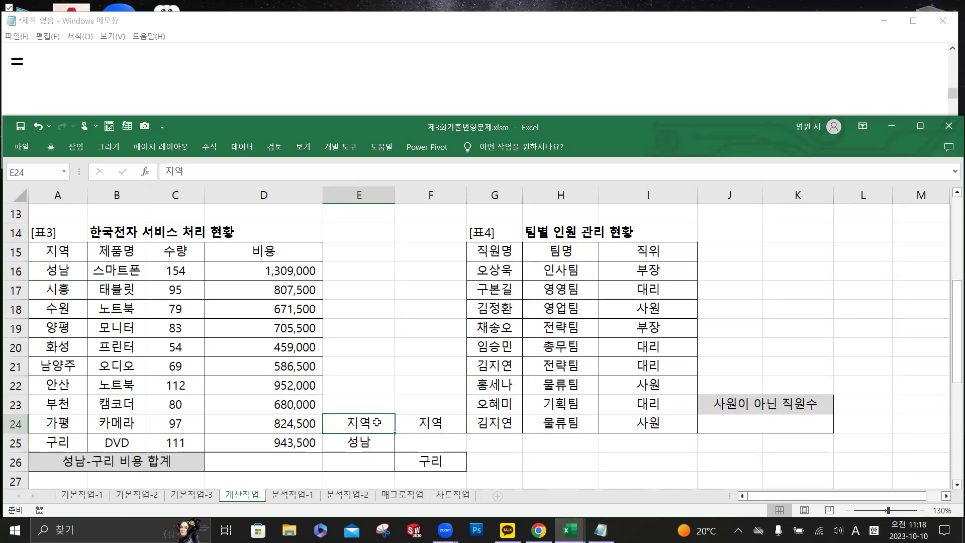
left_click(433, 406)
left_click_drag(465, 415, 378, 461)
left_click(447, 461)
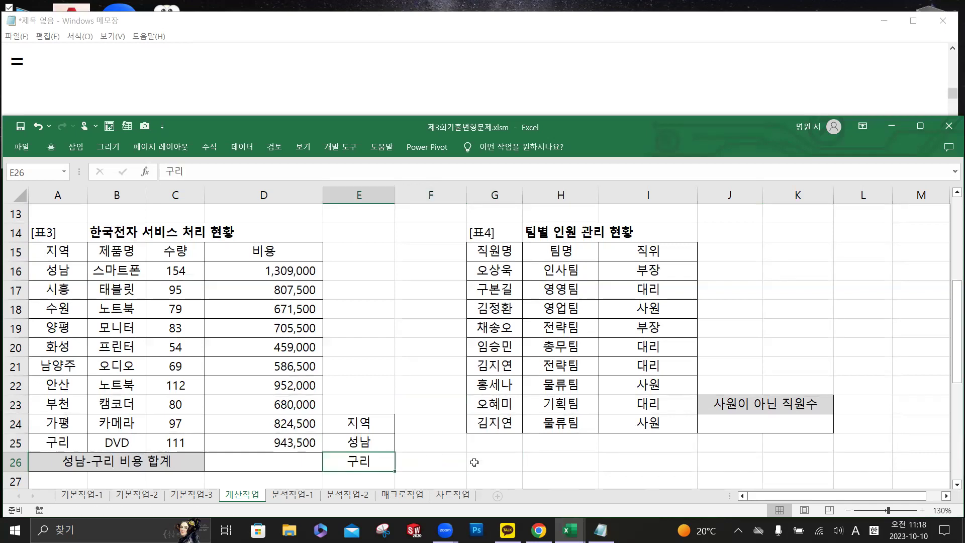
left_click(518, 462)
left_click_drag(379, 424, 384, 460)
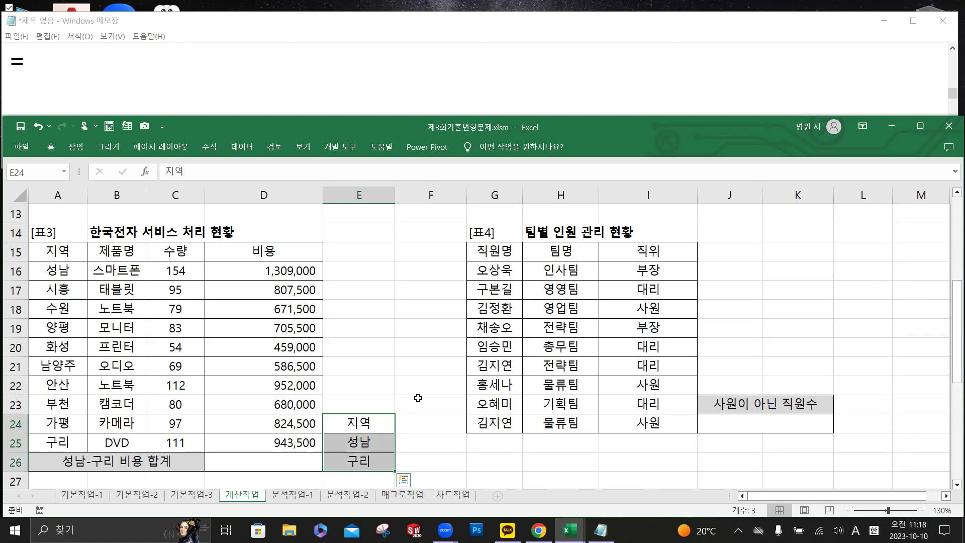
left_click(418, 398)
- Start a DSUM formula in D26 with the 표3 table A15:D25 as its database
left_click(293, 463)
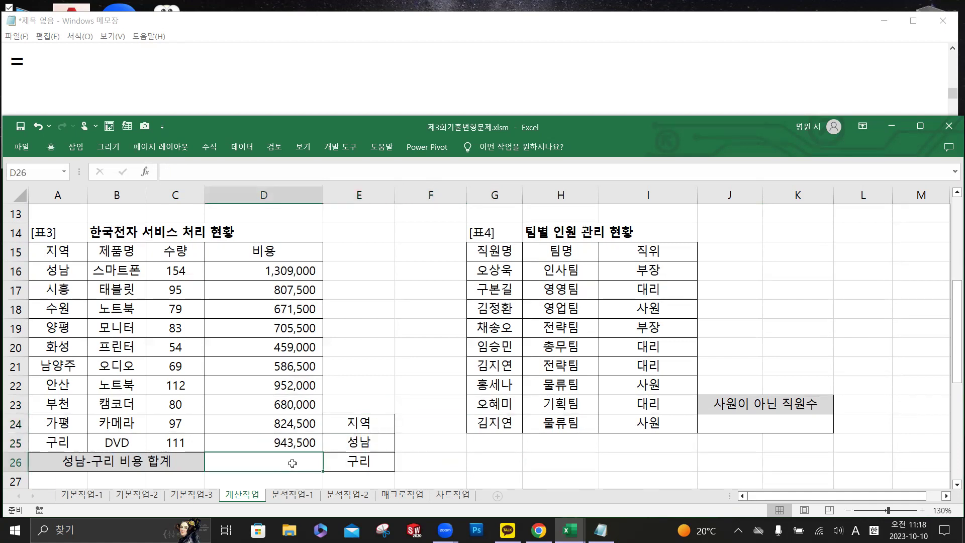
left_click(245, 177)
type("=")
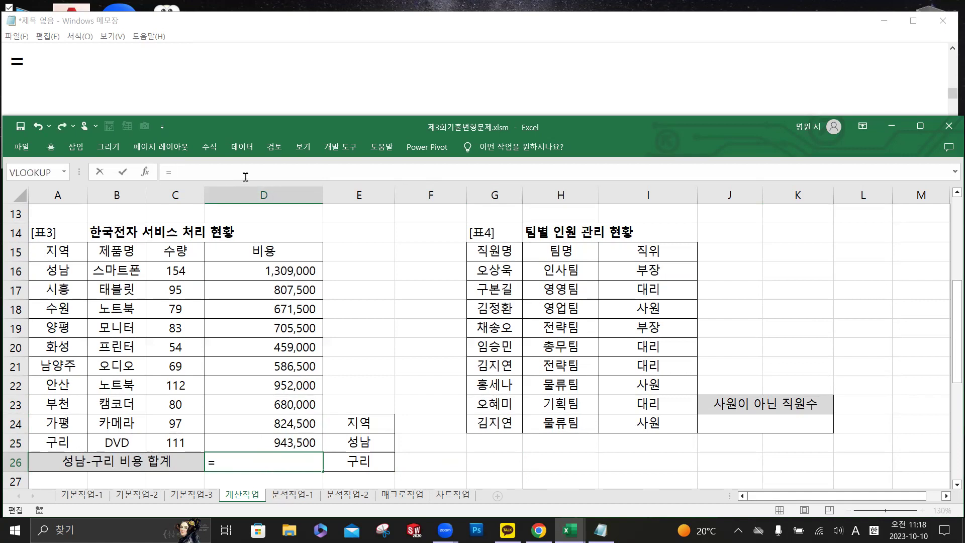
type("ds")
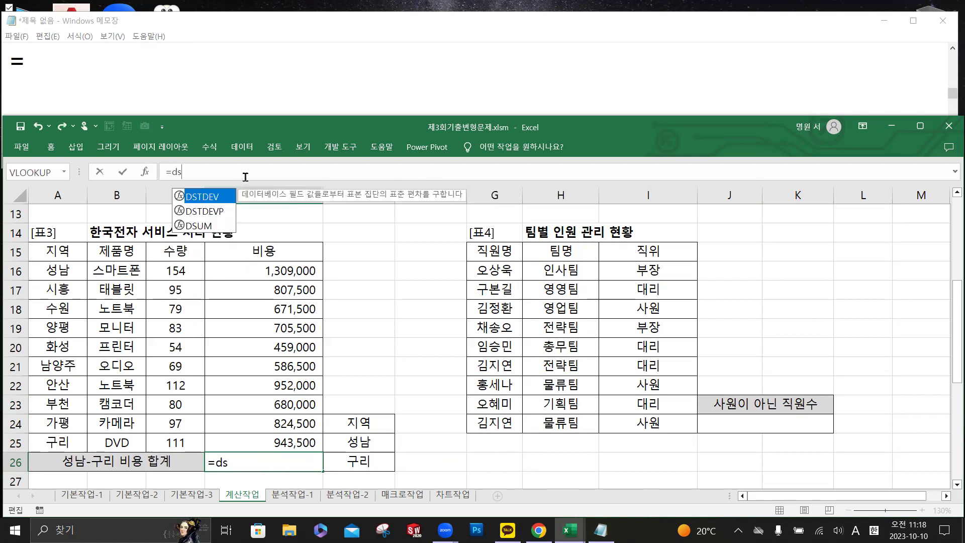
left_click(209, 226)
double_click(209, 226)
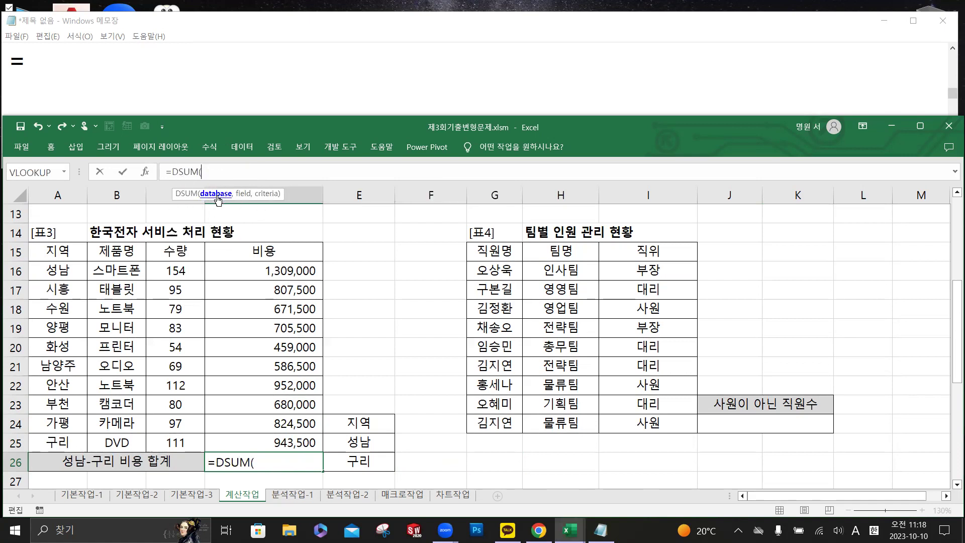
left_click_drag(58, 251, 254, 440)
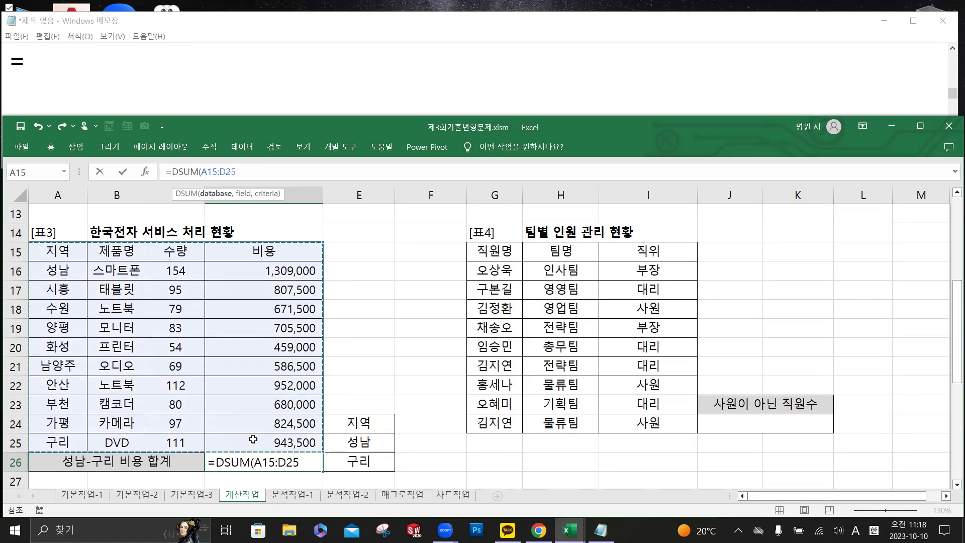
type(",")
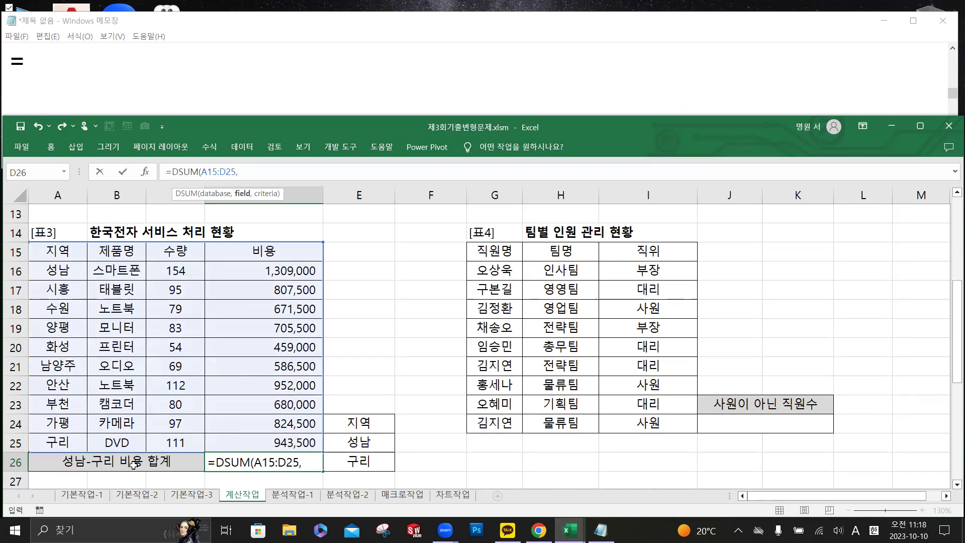
- Add the 비용 header D15 as the DSUM field and E24:E26 as the criteria, and close the formula
left_click(280, 252)
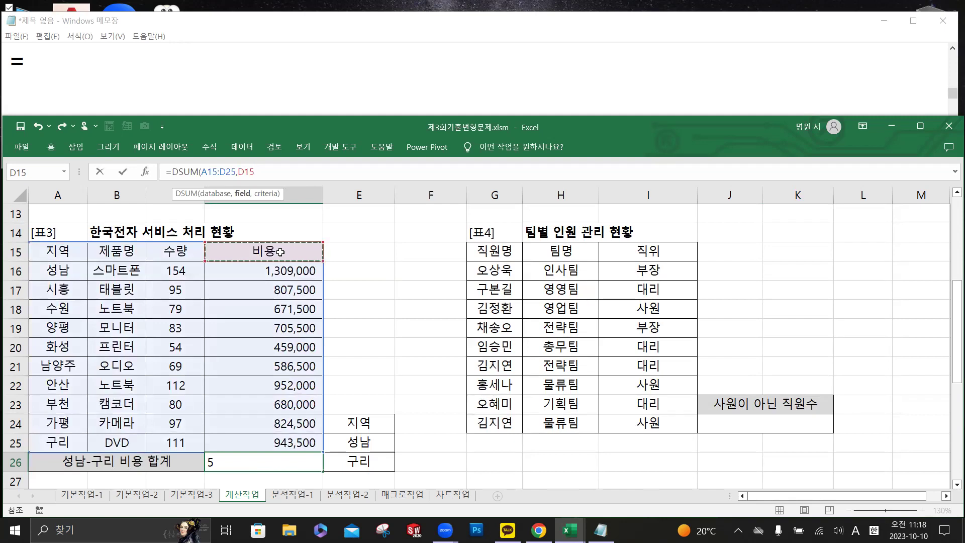
type(",")
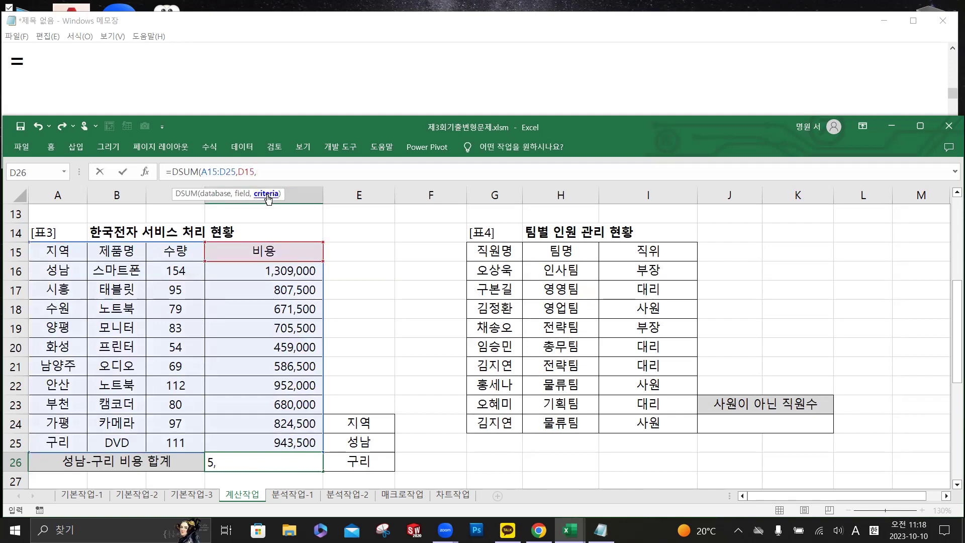
left_click(365, 423)
left_click_drag(365, 423, 372, 459)
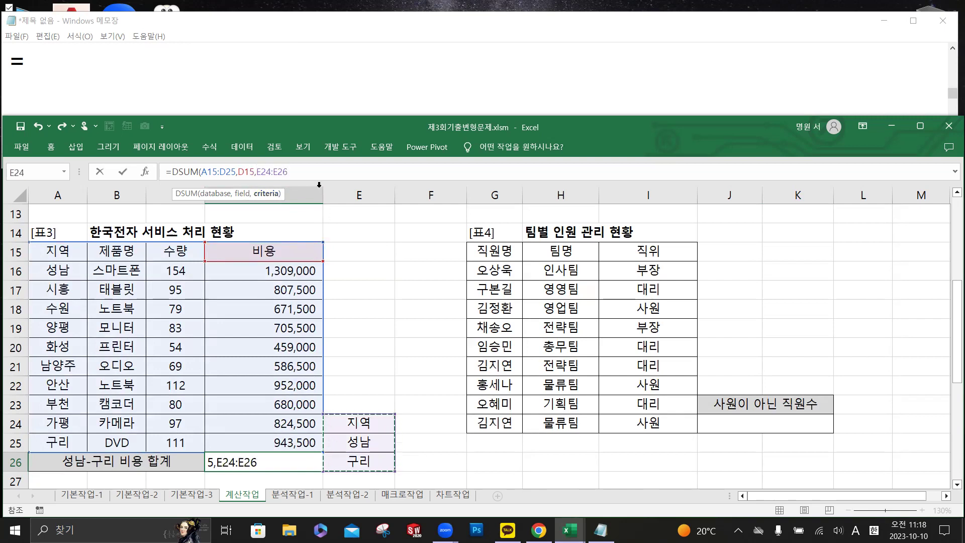
type(")")
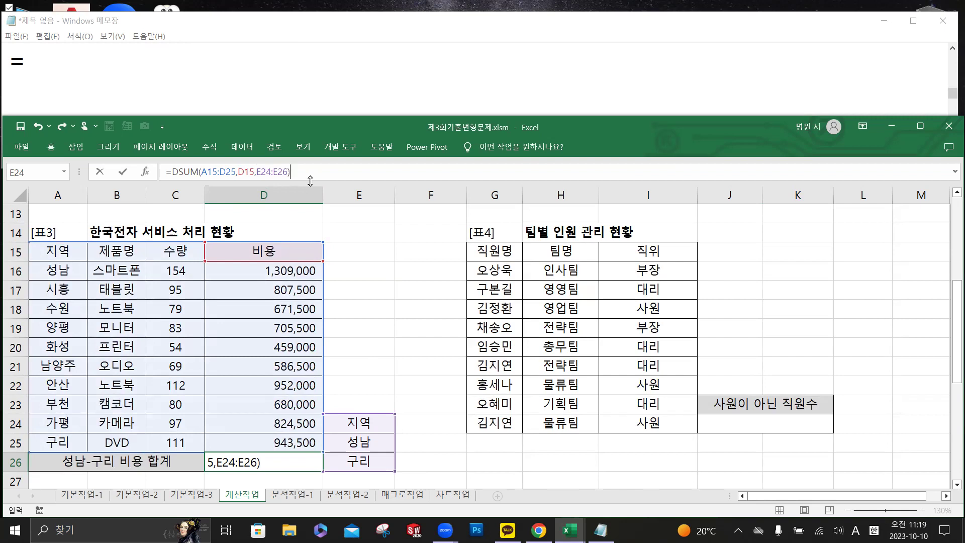
- Copy the complete DSUM formula and paste it in Notepad over the lone equals sign
left_click_drag(290, 172, 159, 176)
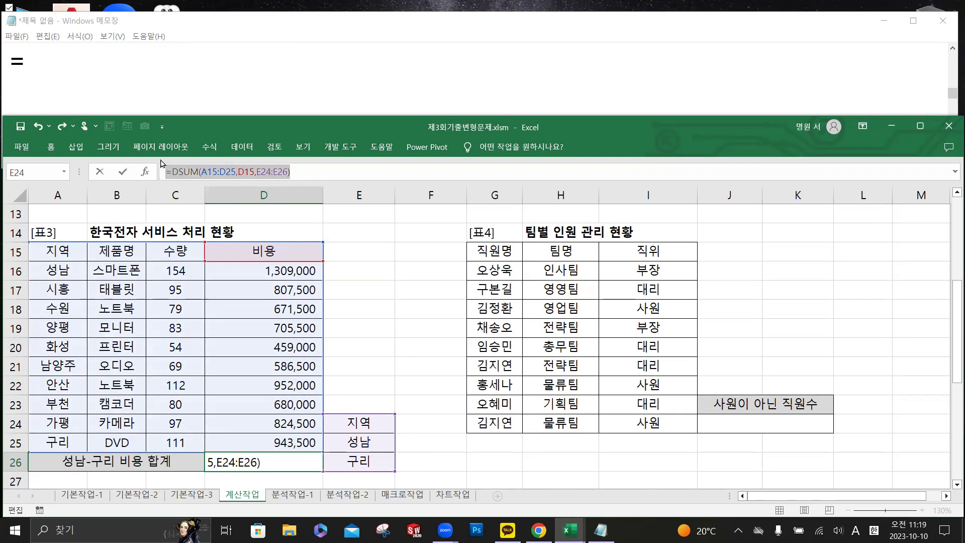
left_click(82, 59)
left_click_drag(27, 61, 10, 61)
key("ctrl+v")
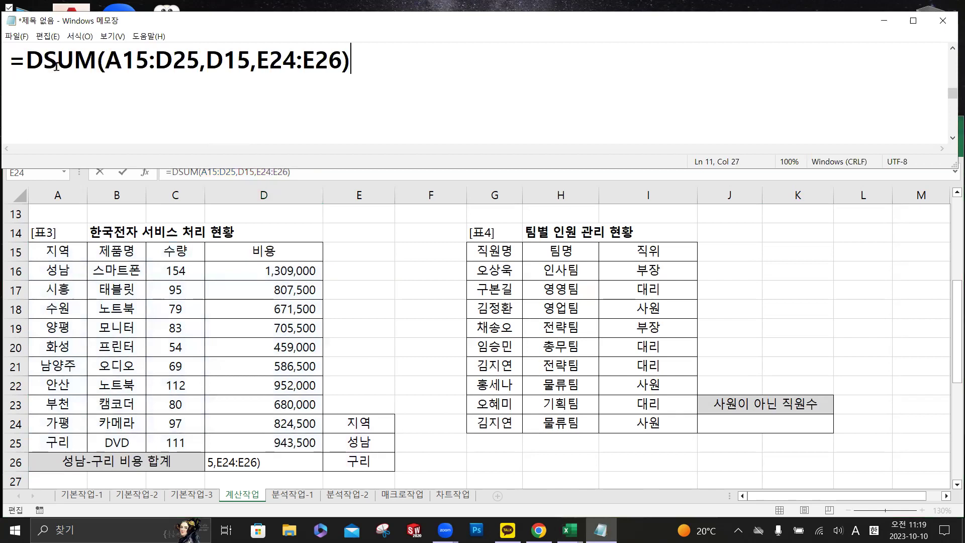
- Wrap the DSUM formula in Notepad in a ROUNDUP function with -3 as the number of digits
key("Home")
key("Right")
type("ROUNDUP")
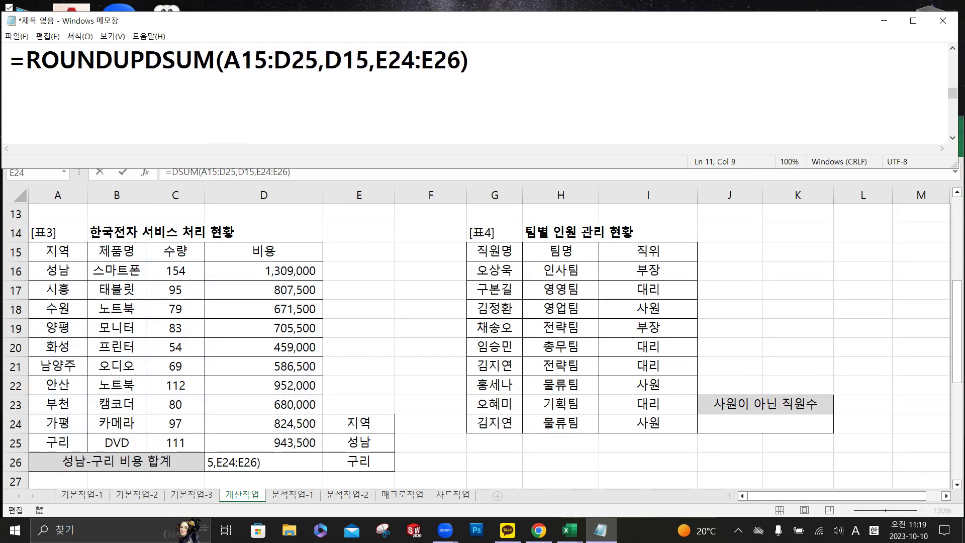
type("(")
left_click(515, 69)
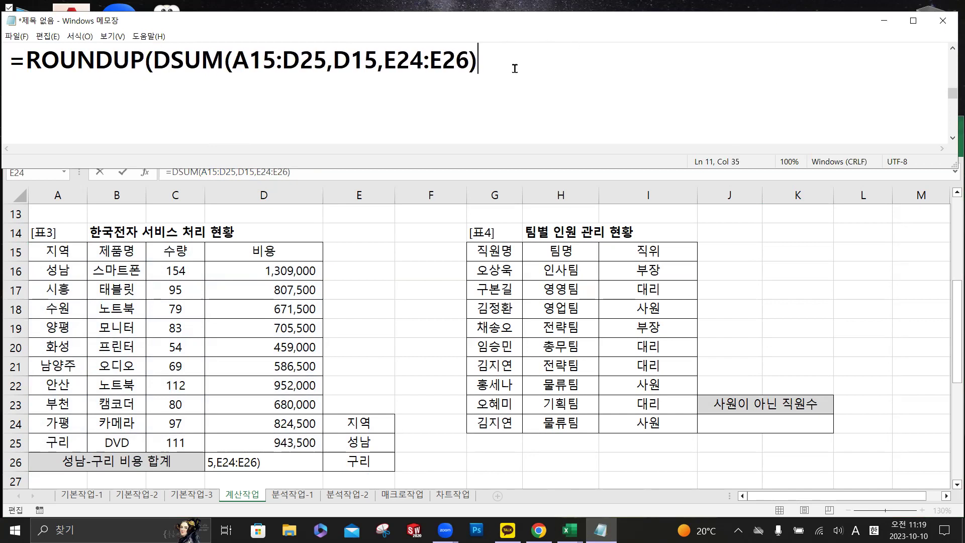
type(",")
type("-3)")
- In Excel, wrap D26's DSUM formula in ROUNDUP with -3 digits, giving =ROUNDUP(DSUM(A15:D25,D15,E24:E26),-3)
left_click(172, 172)
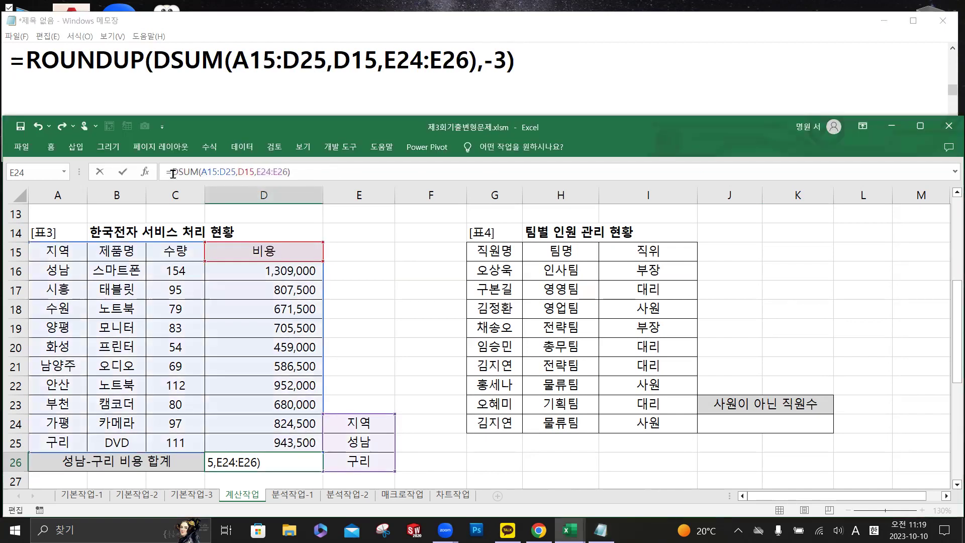
type("rou")
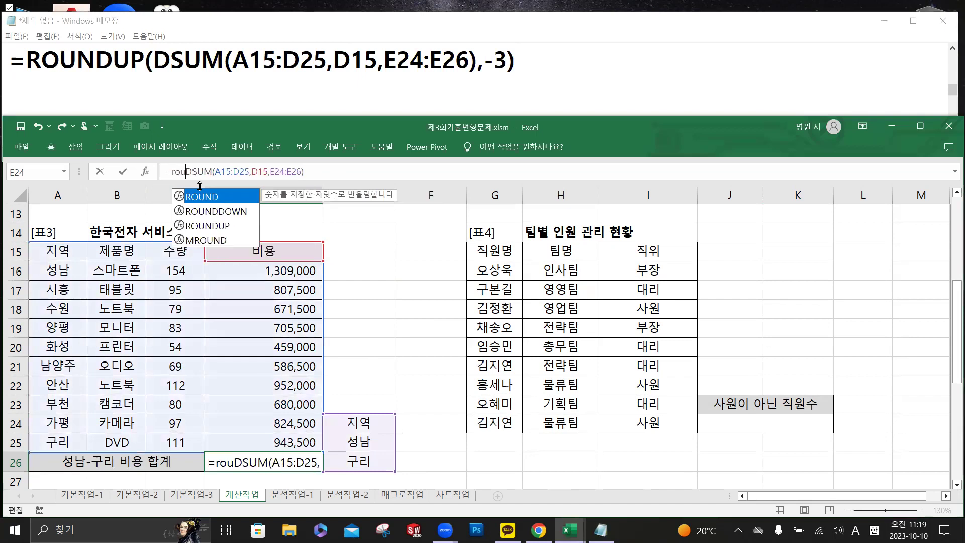
double_click(227, 226)
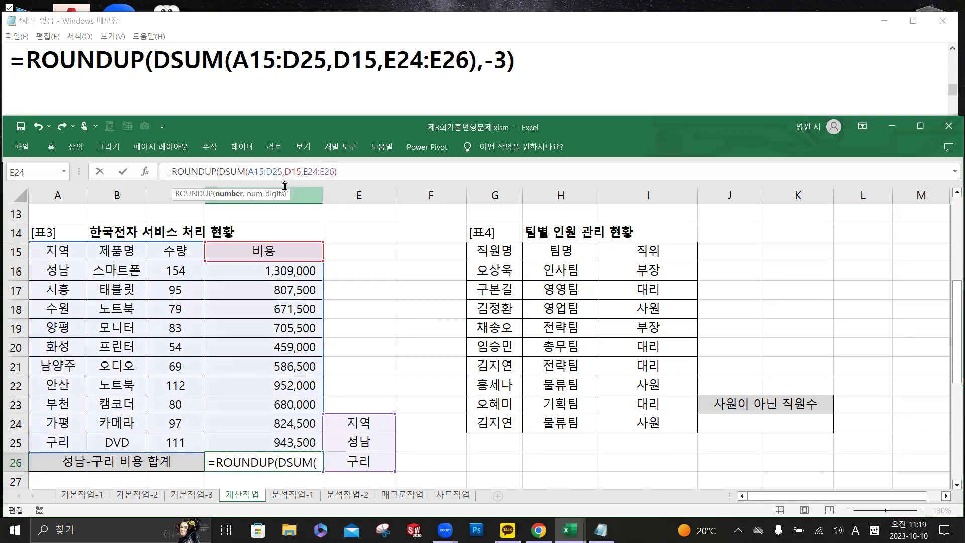
left_click(350, 165)
type(",-3)")
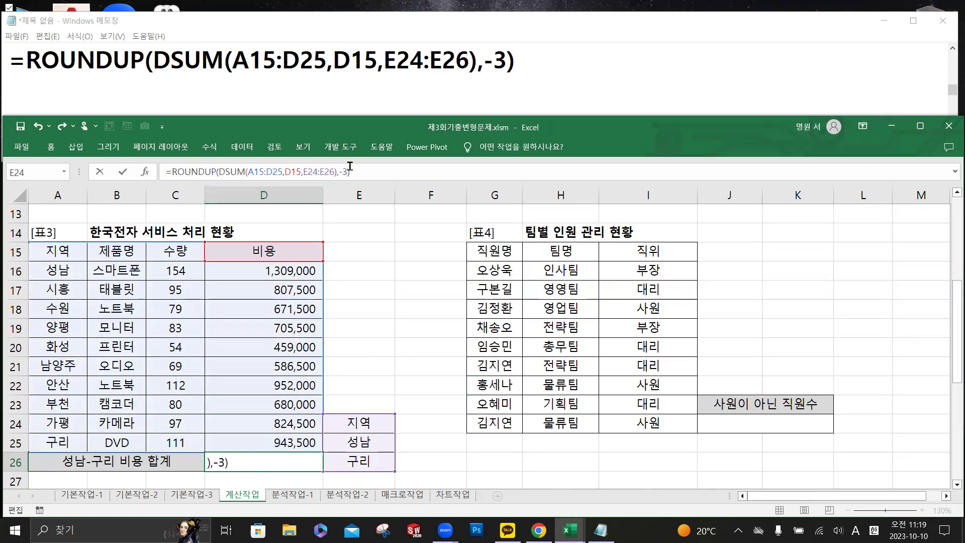
- Commit D26's ROUNDUP formula in Excel, and start =COUNTIF( on a new Notepad line in front of a <> operator
left_click(123, 173)
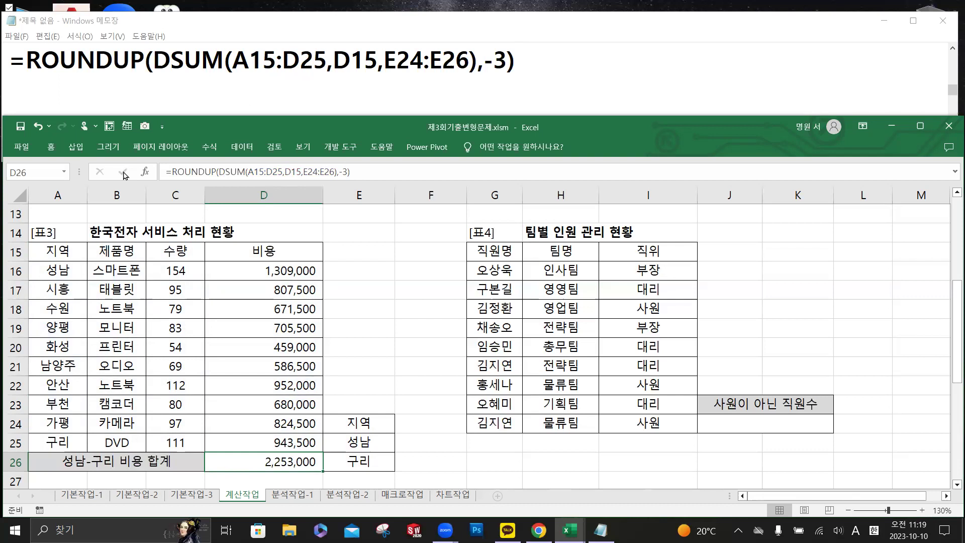
left_click(752, 426)
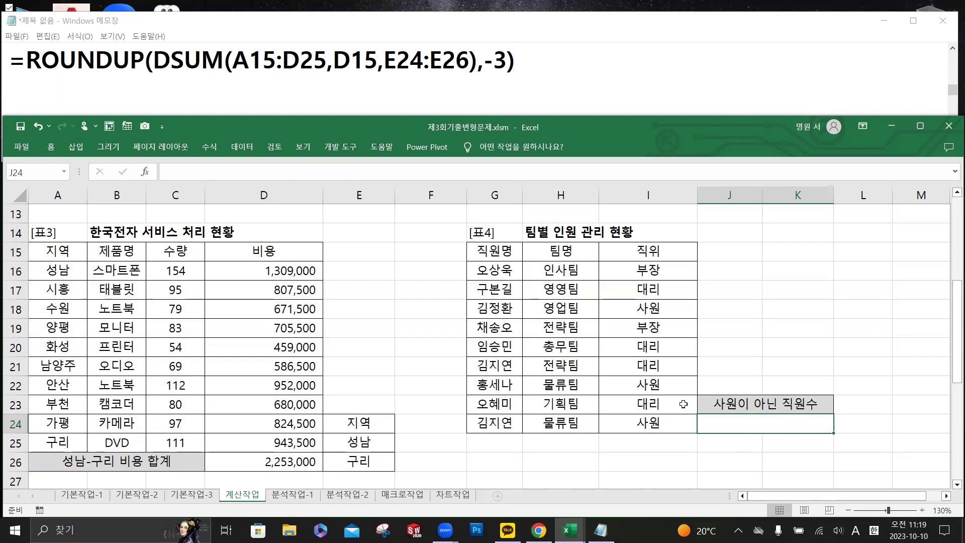
left_click(148, 86)
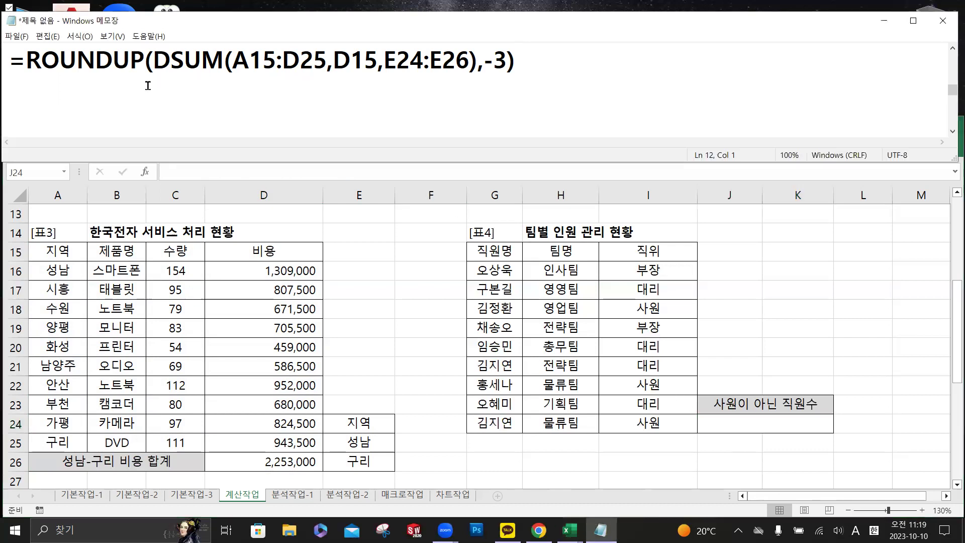
type("<>")
left_click(17, 100)
type("=")
type("c")
key("BackSpace")
type("COUNTIF")
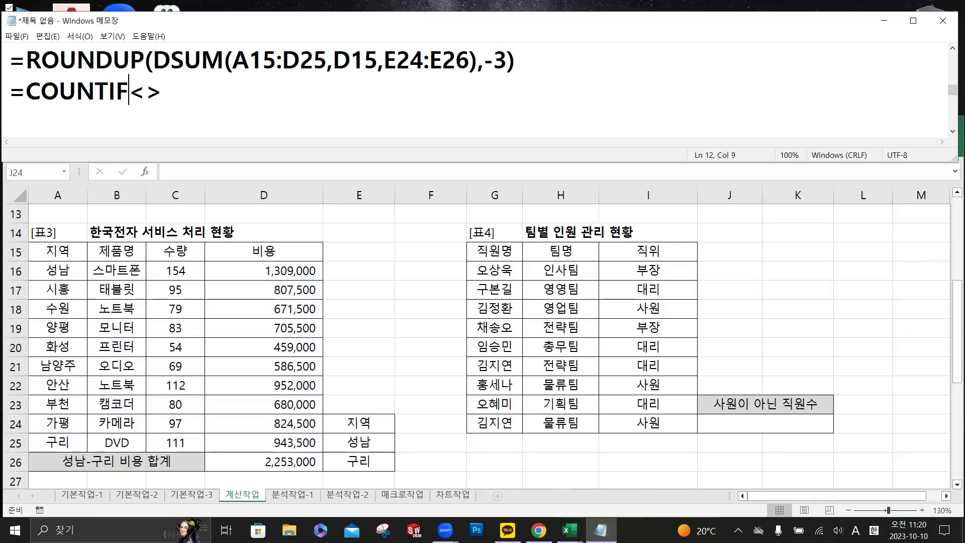
type("(")
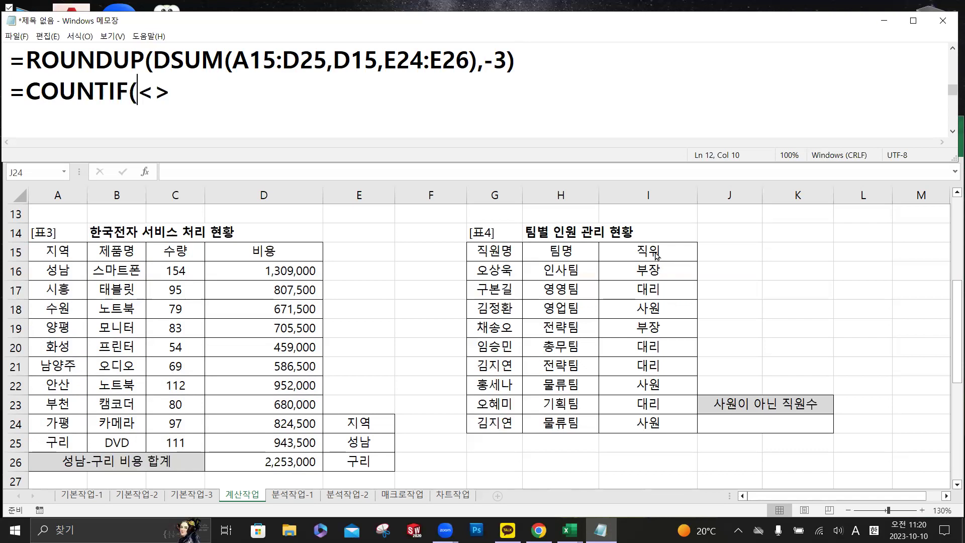
- Add the 표4 직위 cells I16:I24 as the COUNTIF range in the Notepad formula
key("ctrl")
key("ctrl")
key("ctrl")
key("ctrl")
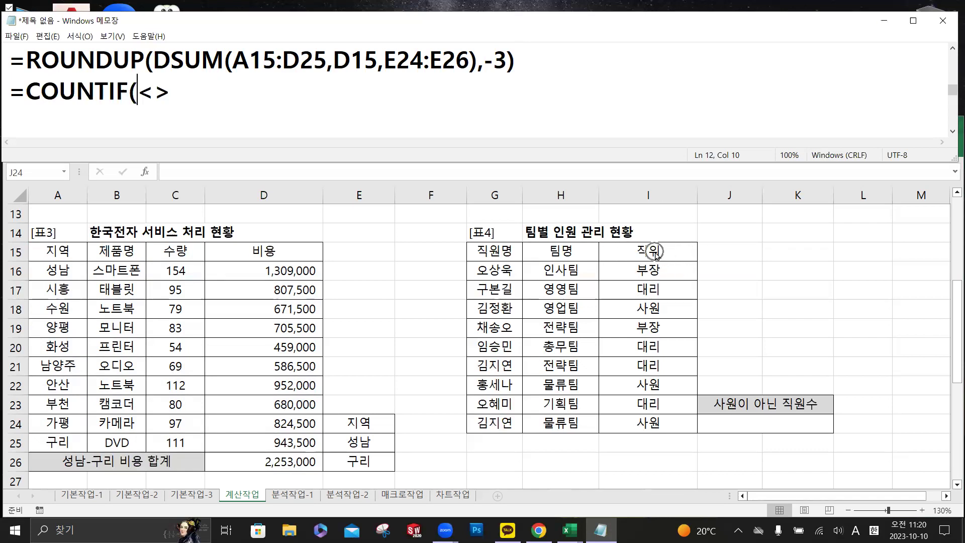
key("ctrl")
key("ctrl")
key("ctrl")
type("I16:I")
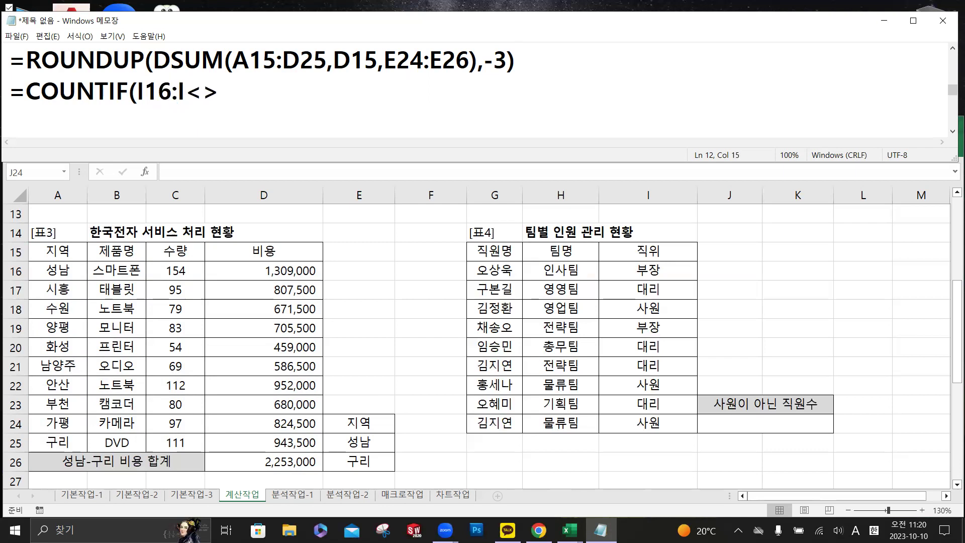
type("24,")
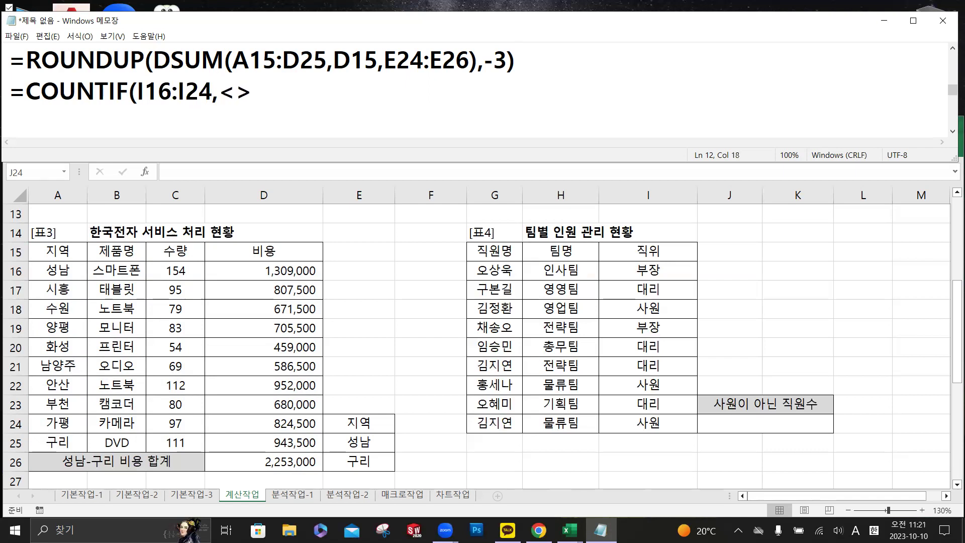
- Complete the COUNTIF criterion in Notepad as "<>사원", enclosed in double quotes
left_click(269, 94)
left_click_drag(224, 92, 261, 95)
left_click(264, 94)
key("Hangul")
type("사원")
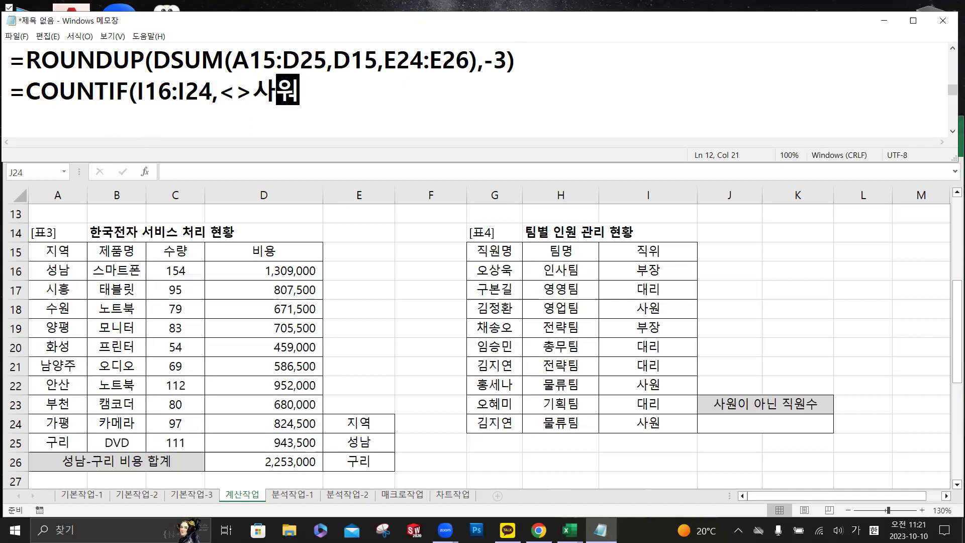
left_click(222, 92)
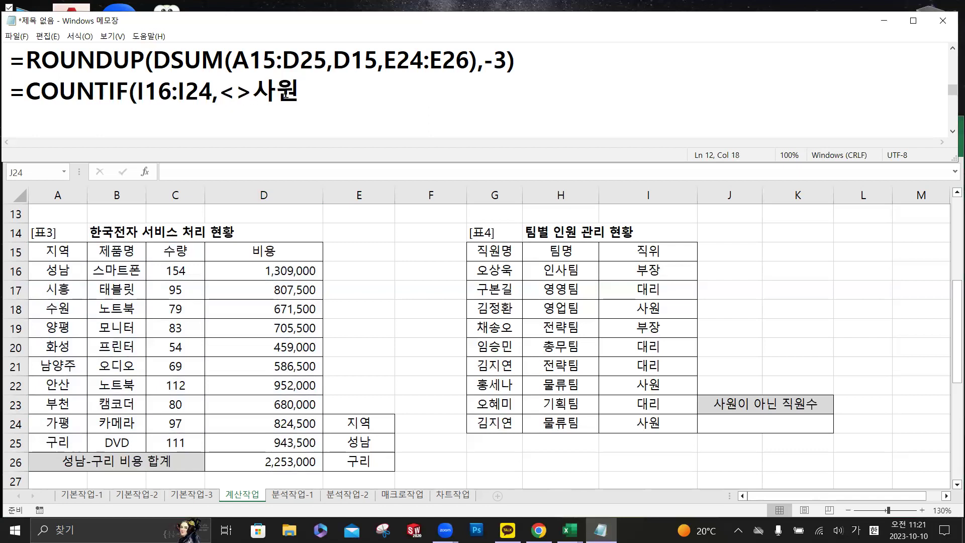
type("\"")
left_click(314, 93)
type("\"")
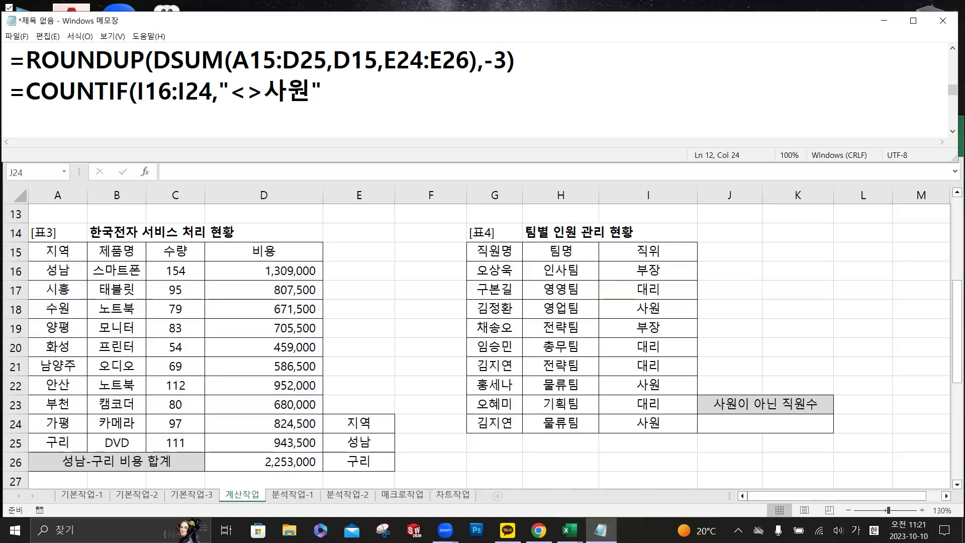
- Close the COUNTIF function in Notepad and append &"명" to it
type(")")
type("명\"")
left_click(333, 90)
type("\")")
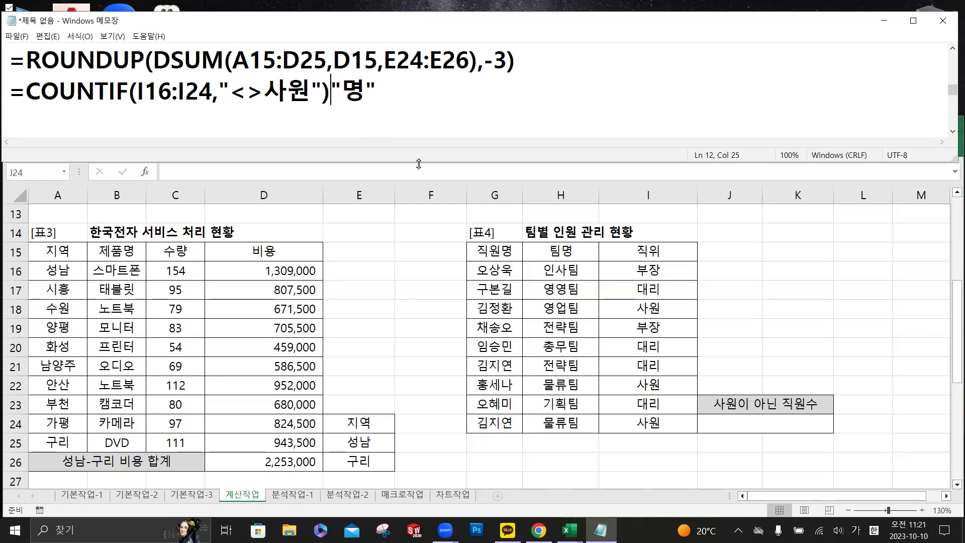
type("&")
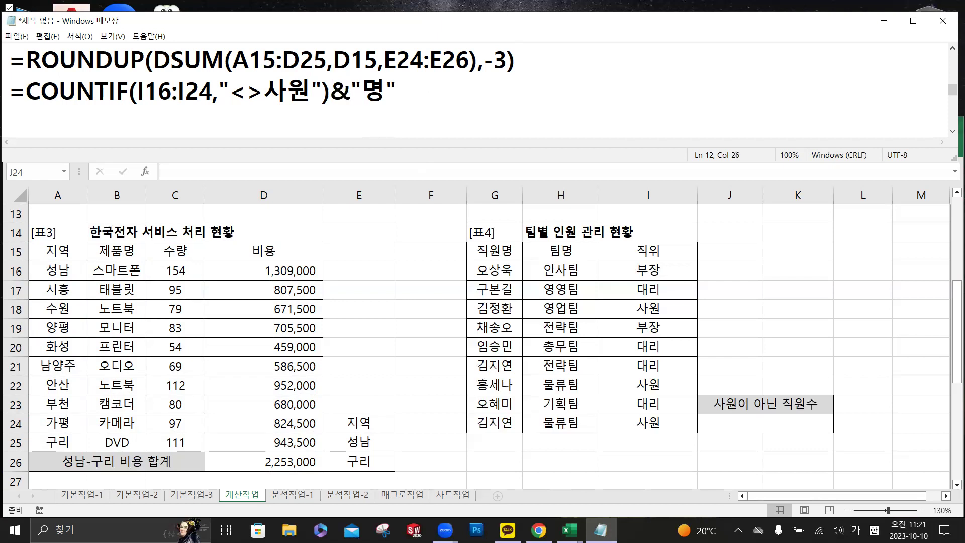
- In Excel, start a COUNTIF formula in J24 under 사원이 아닌 직원수 with I16:I24 as the range
left_click(778, 426)
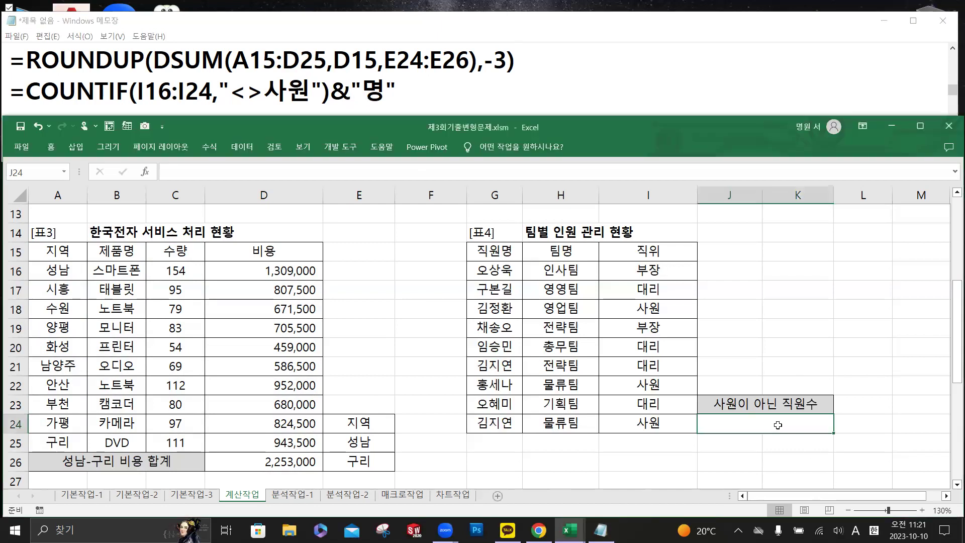
left_click(247, 169)
type("=cou")
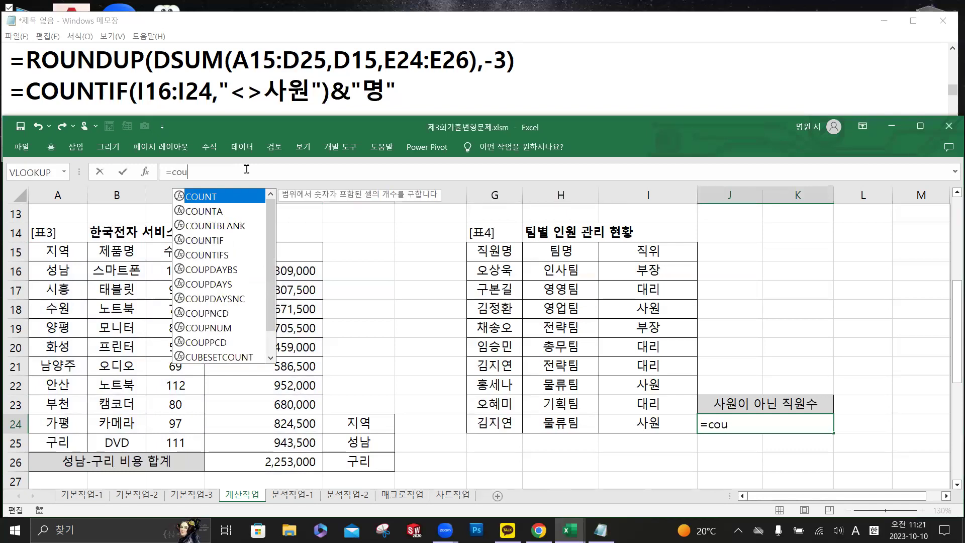
double_click(223, 240)
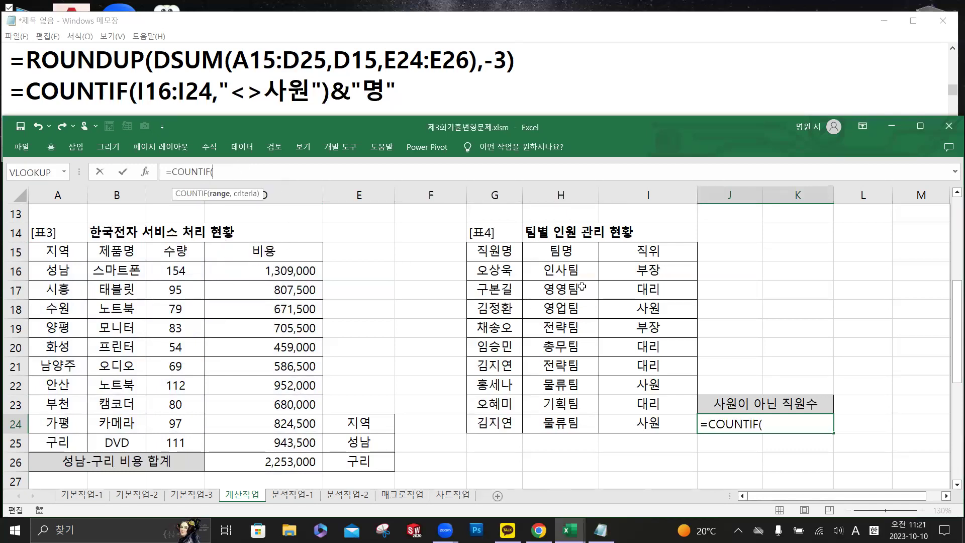
left_click_drag(622, 272, 624, 426)
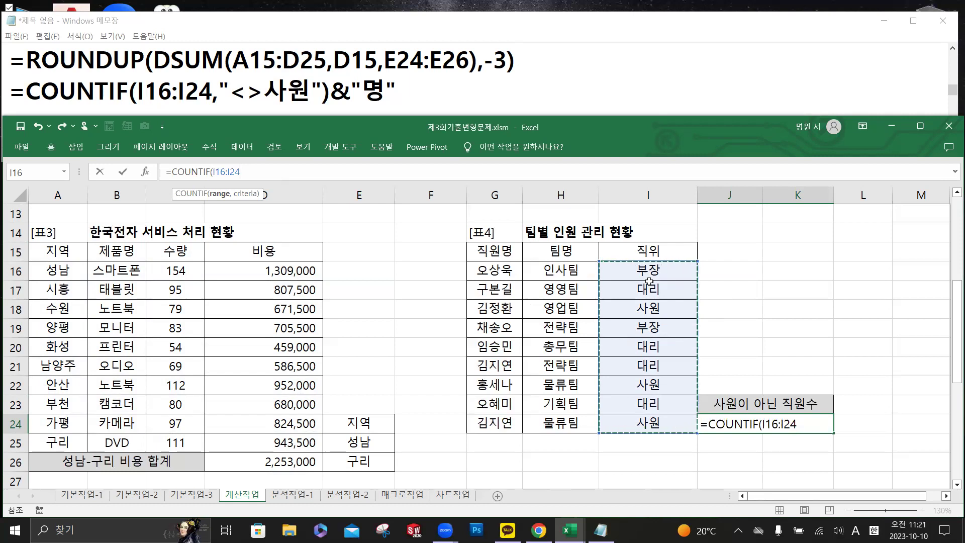
- Add the criterion "<>사원" to J24's COUNTIF, append &"명", and commit the formula
type(",\"<>")
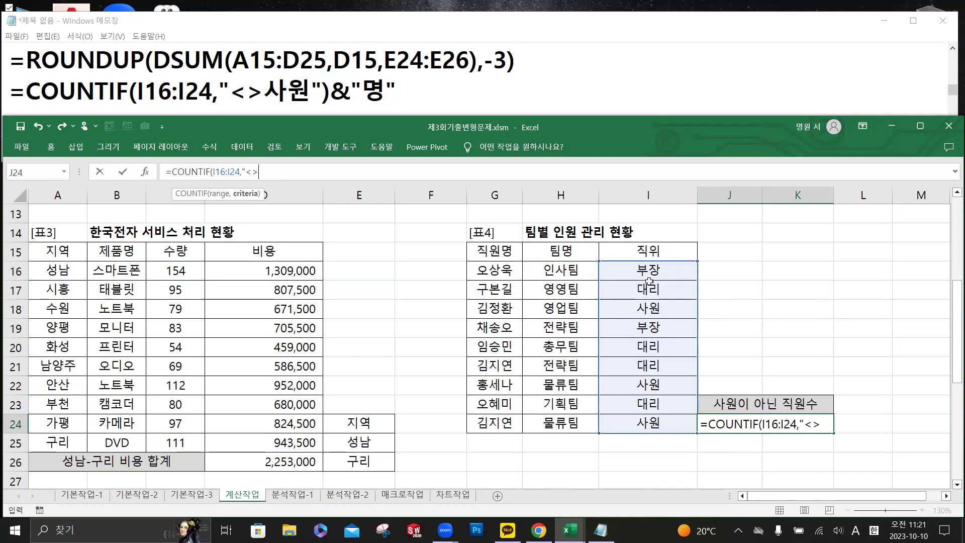
key("Hangul")
type("사원\"")
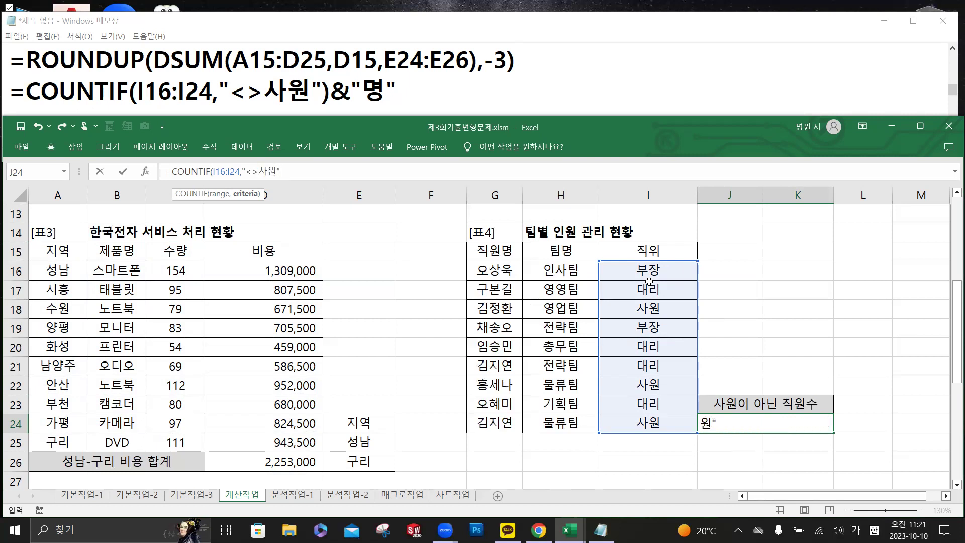
type(")")
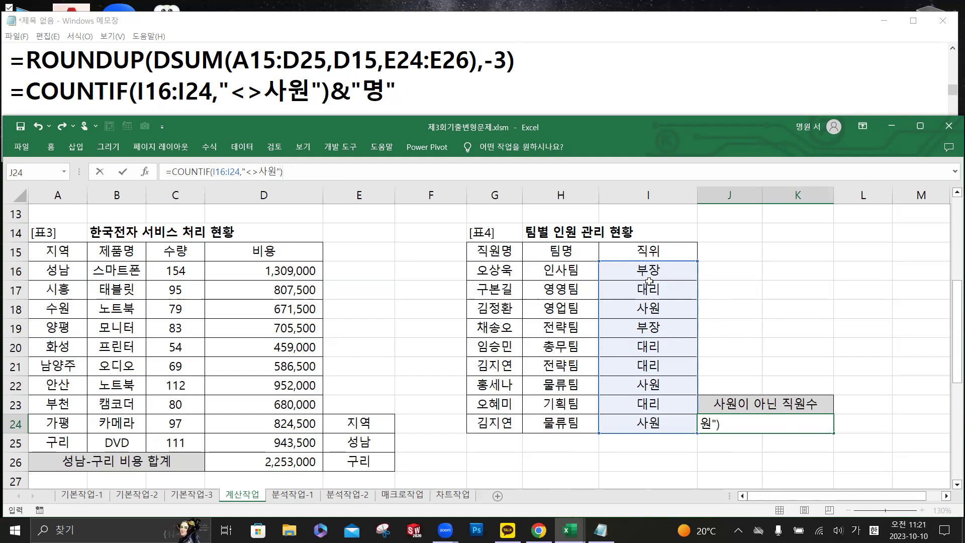
type("&\"명\"")
left_click(121, 172)
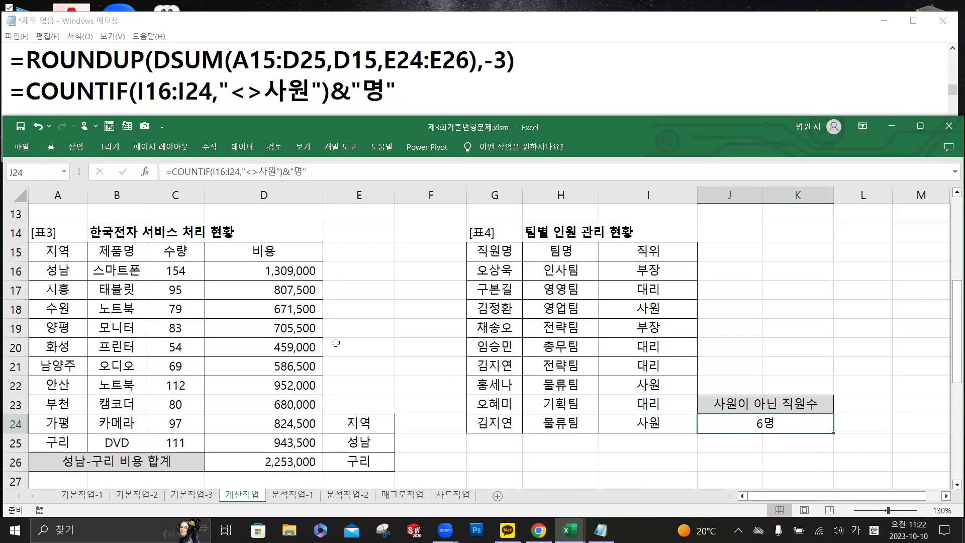
- Select E31 in 표5's 아이디 column, and start a =SEARCH( formula on a new line in Notepad
scroll(336, 342, "down", 5)
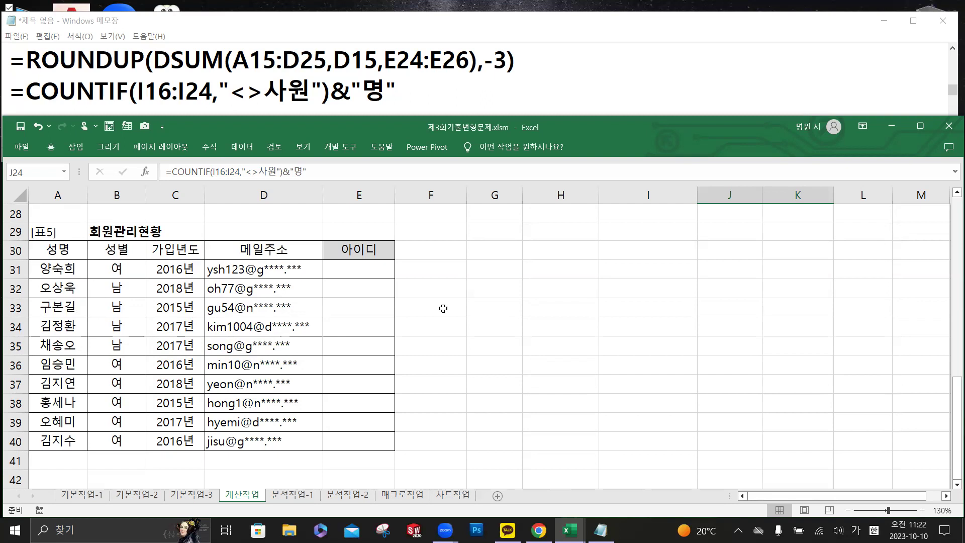
left_click(369, 271)
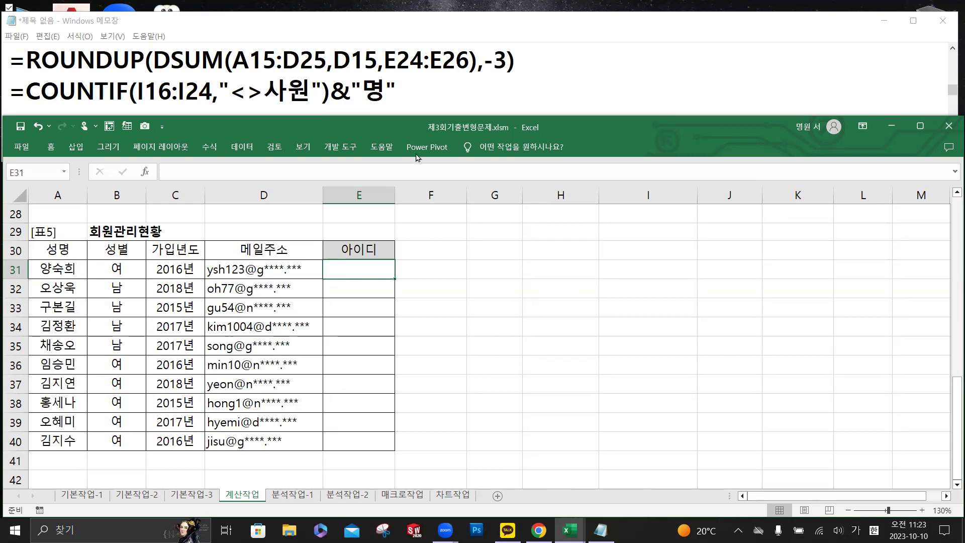
left_click(426, 112)
scroll(372, 103, "down", 1)
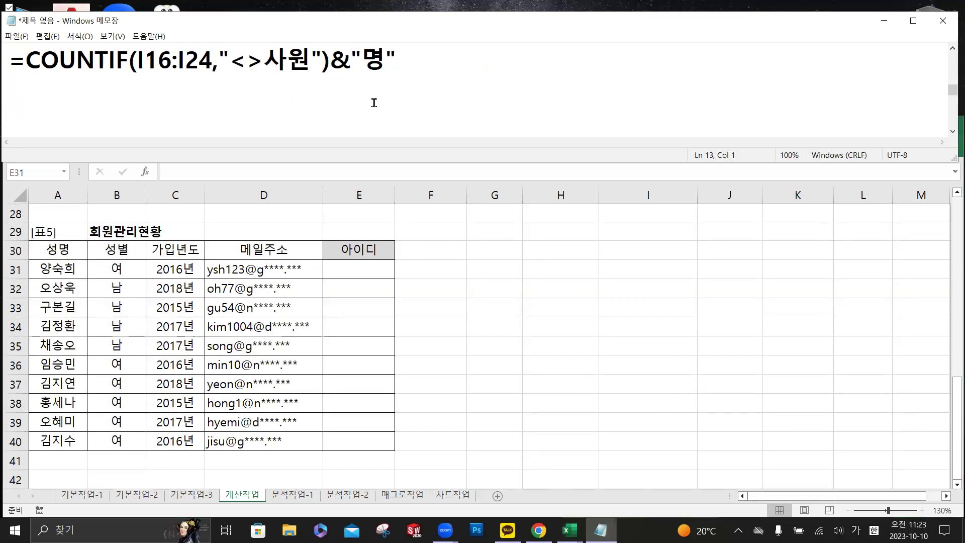
type("=ㄴ")
key("BackSpace")
key("Hangul")
type("SEARCG")
key("BackSpace")
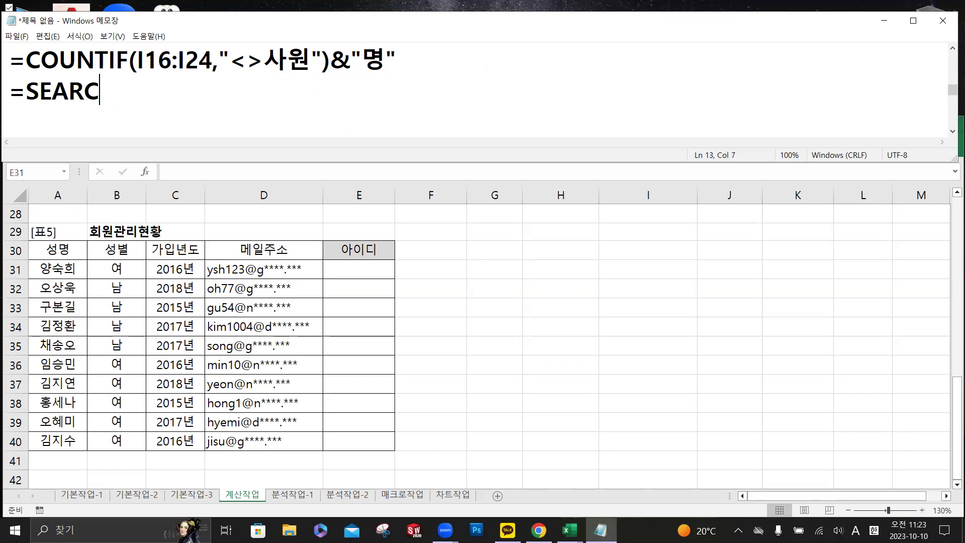
type("H(\"")
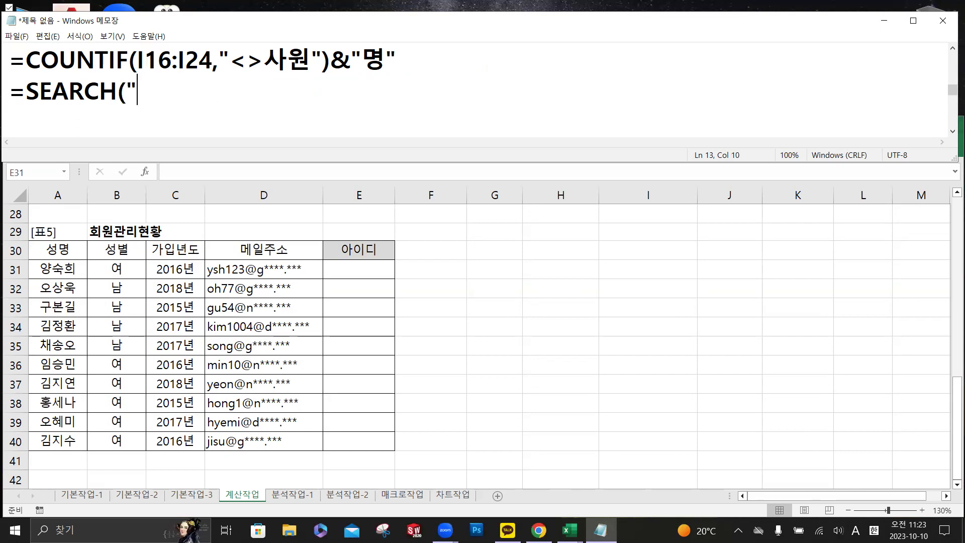
- Complete the Notepad formula as =SEARCH("@",D31)-1, and highlight the expression after the equals sign
type("@\",")
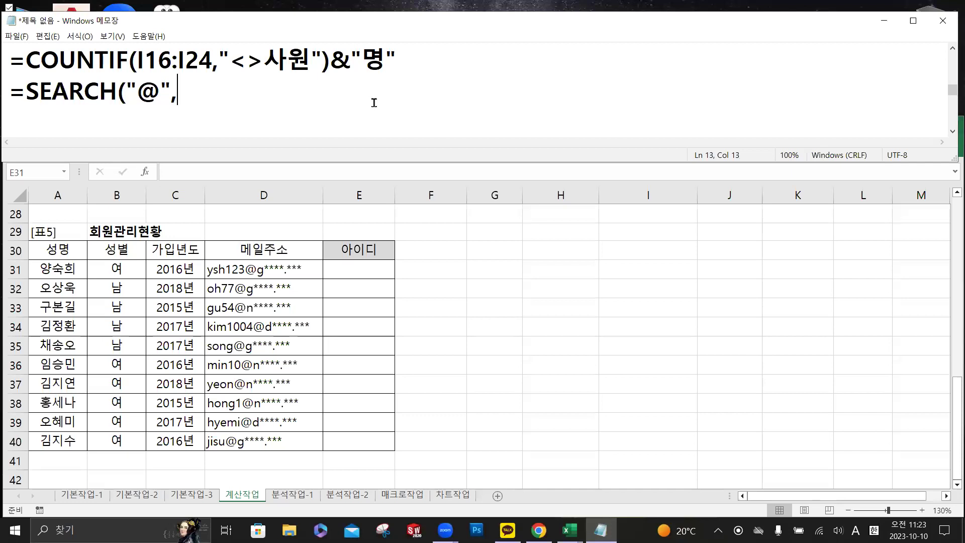
type("D31)")
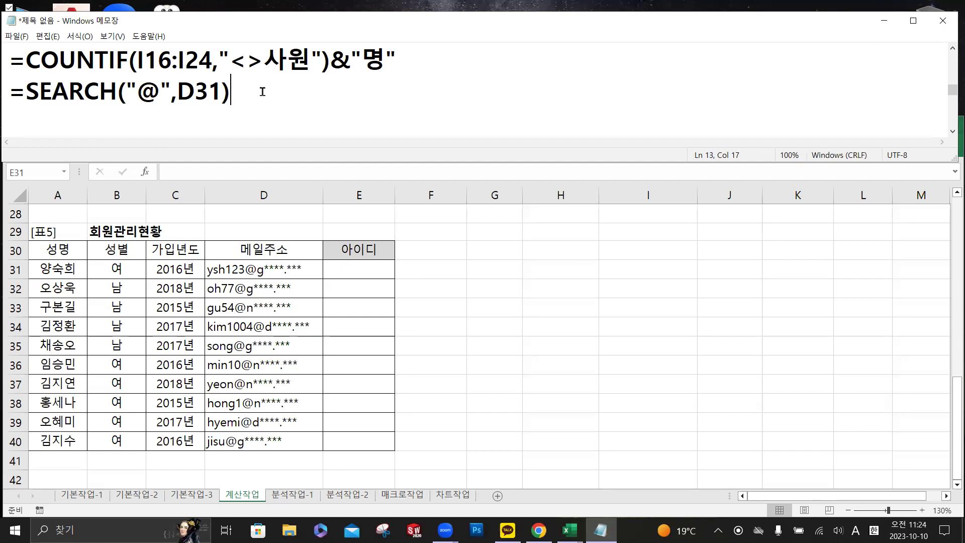
type("-1")
left_click_drag(251, 90, 30, 85)
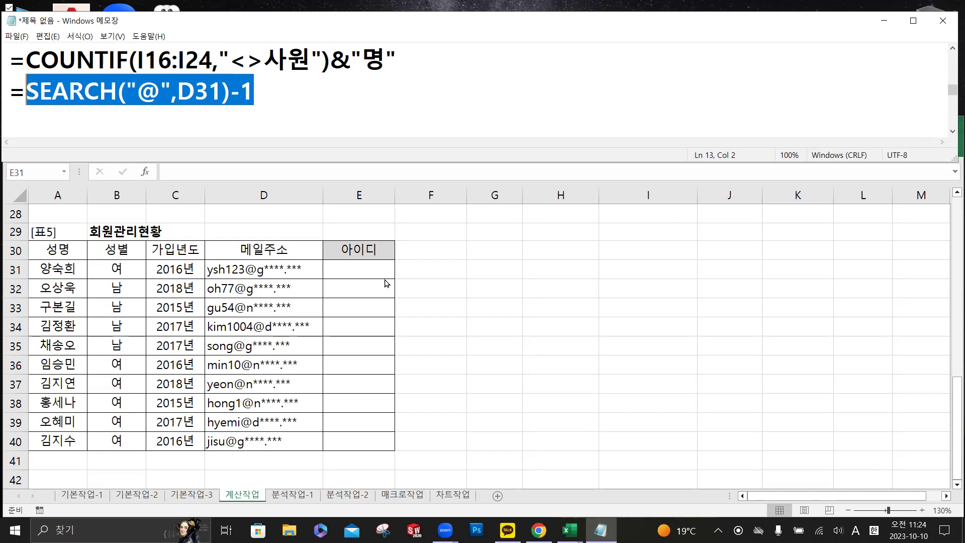
- Switch to Excel and start a =SEARCH( formula in E31 of 표5's 아이디 column
left_click(371, 273)
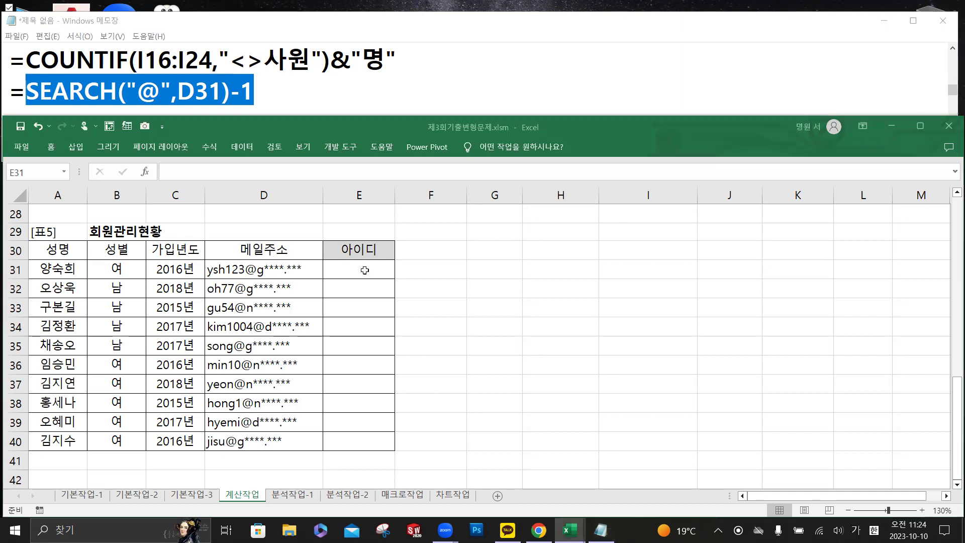
left_click(229, 174)
type("=")
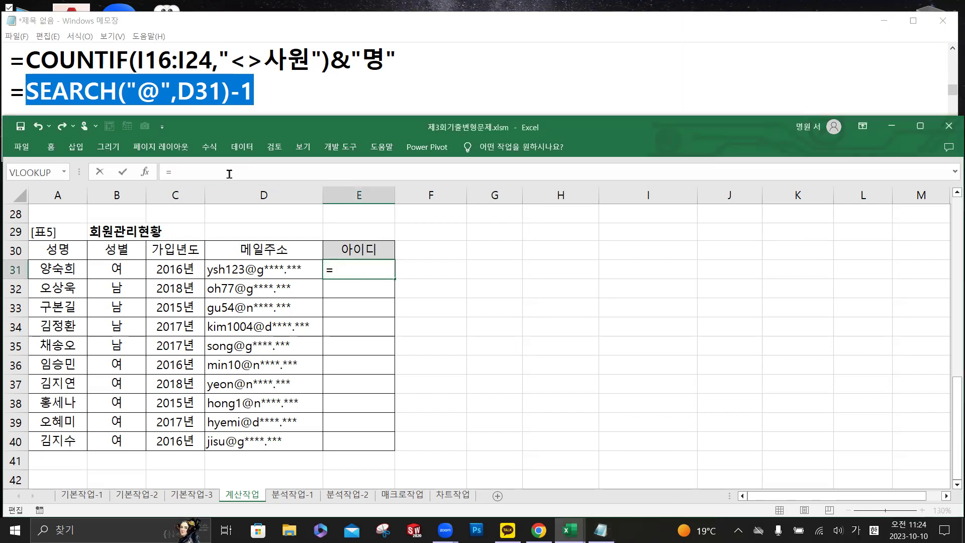
type("ㄴㄷ")
key("BackSpace")
key("BackSpace")
key("Hangul")
type("se")
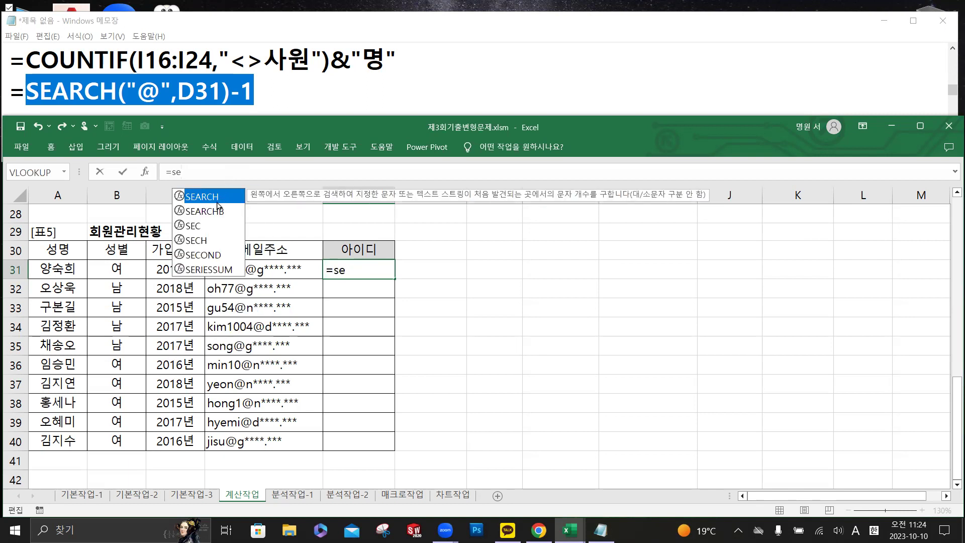
double_click(214, 198)
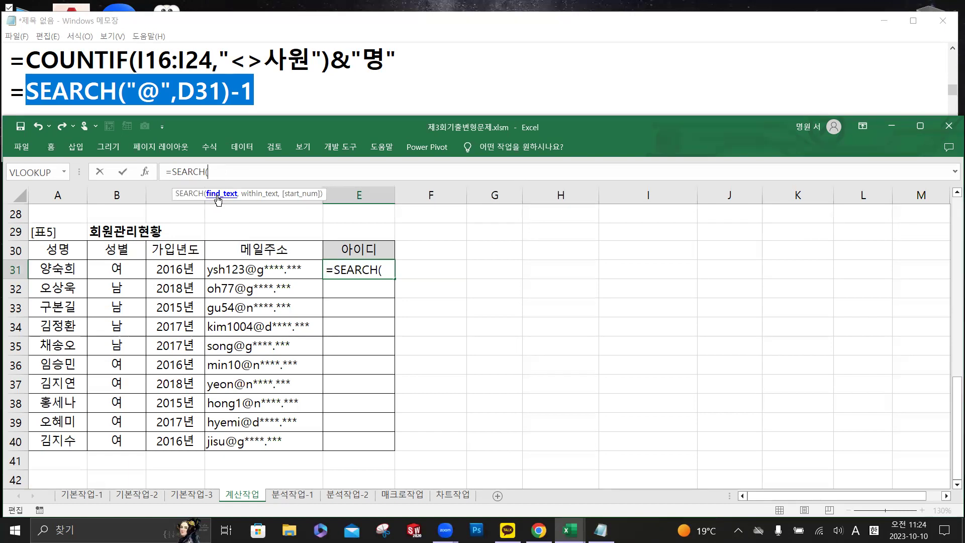
- Complete E31's formula as =SEARCH("@",D31) and commit it
type("\"@\",")
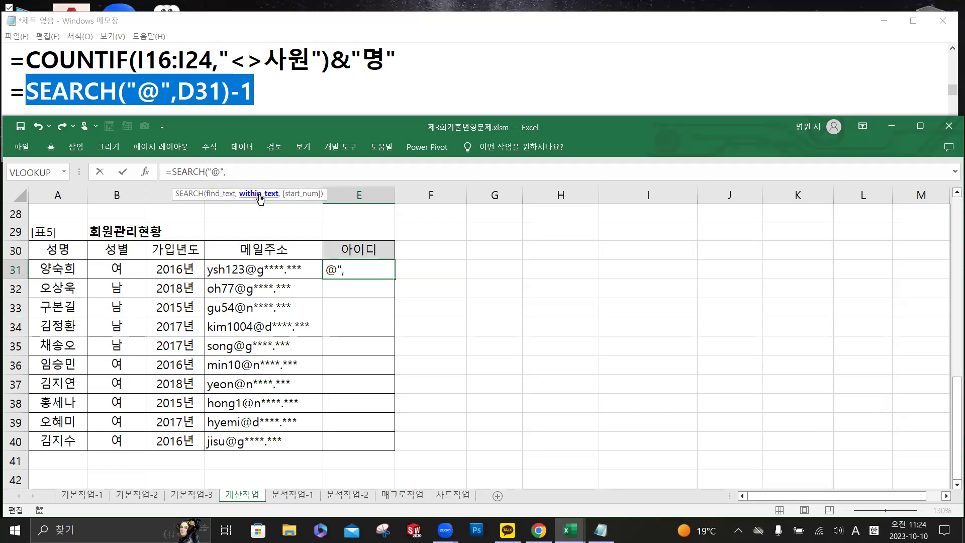
left_click(263, 271)
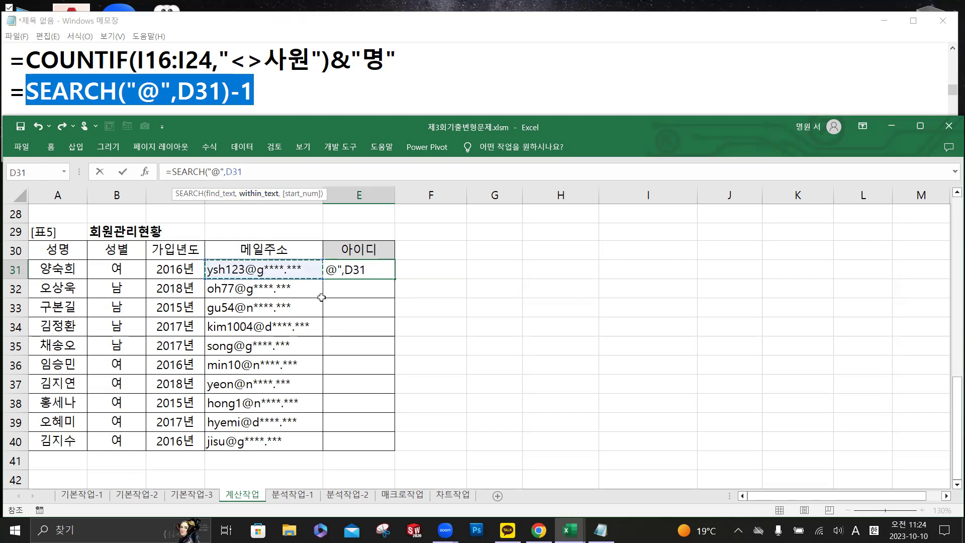
type(")")
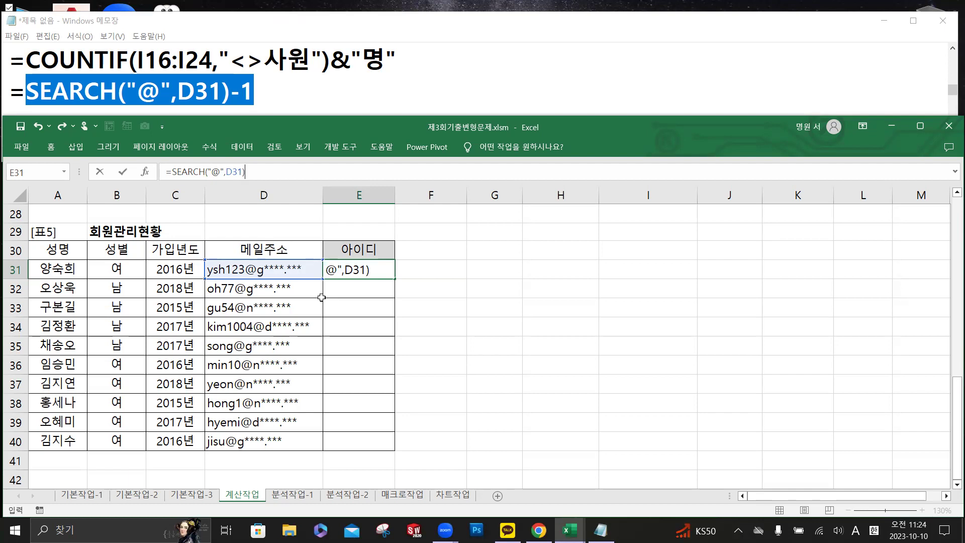
left_click(123, 171)
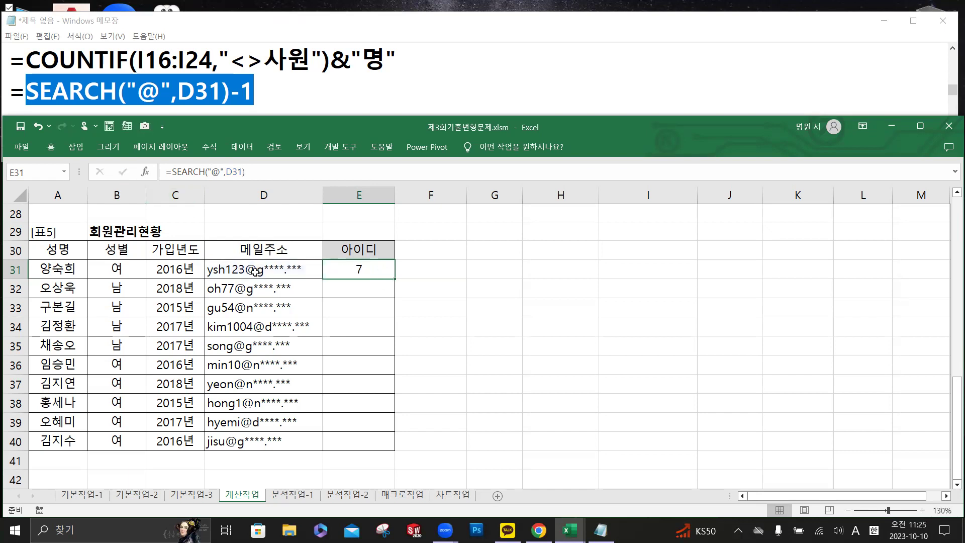
- Append -1 to E31's SEARCH formula, commit it, and fill it down through E40
left_click(258, 171)
type("-1")
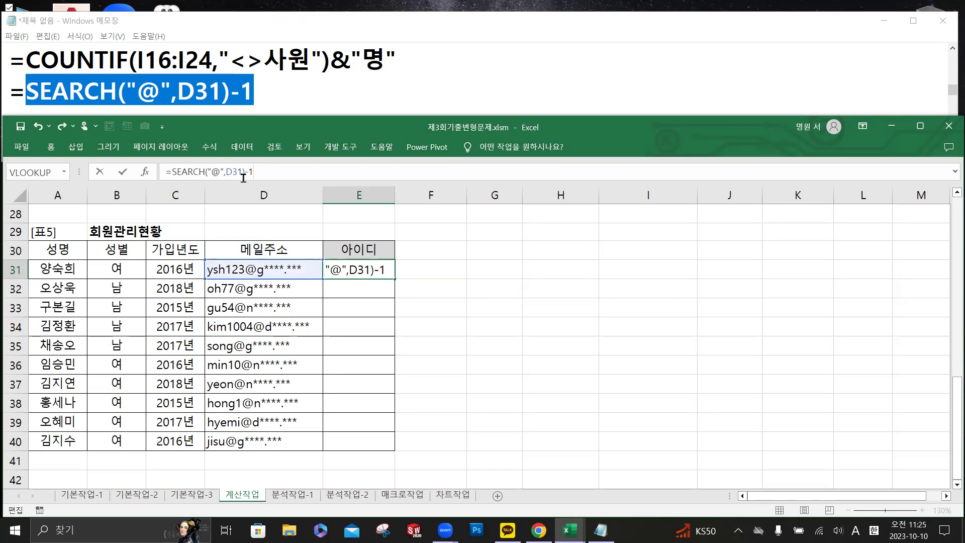
left_click(122, 172)
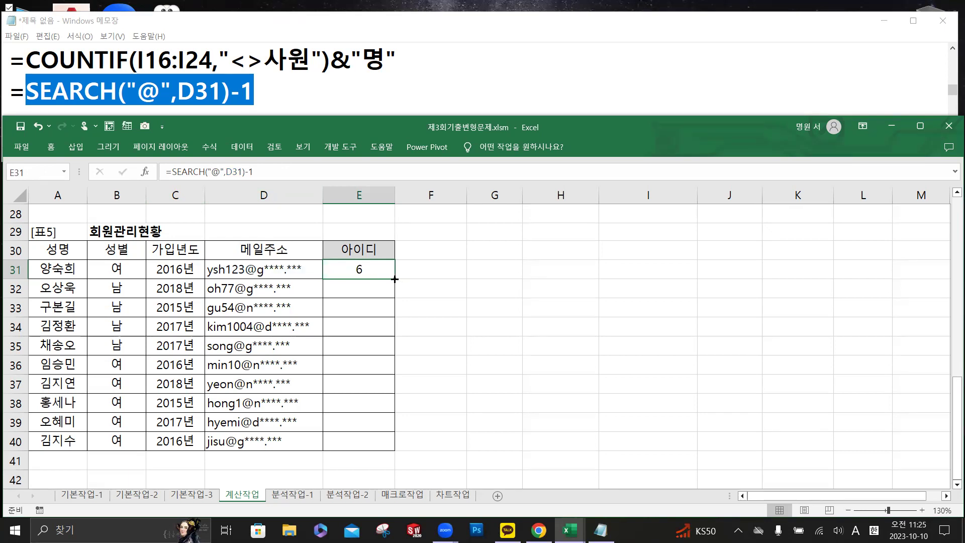
double_click(395, 279)
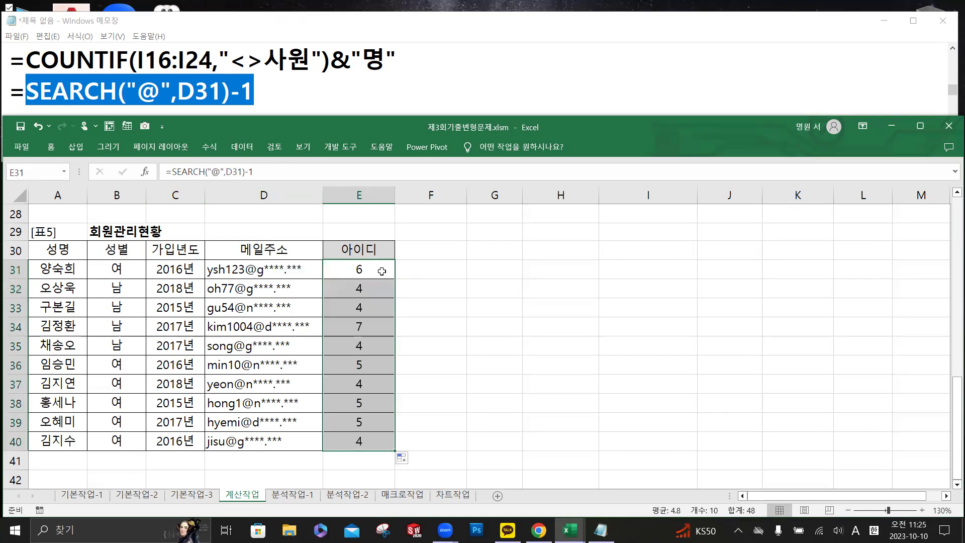
left_click(382, 272)
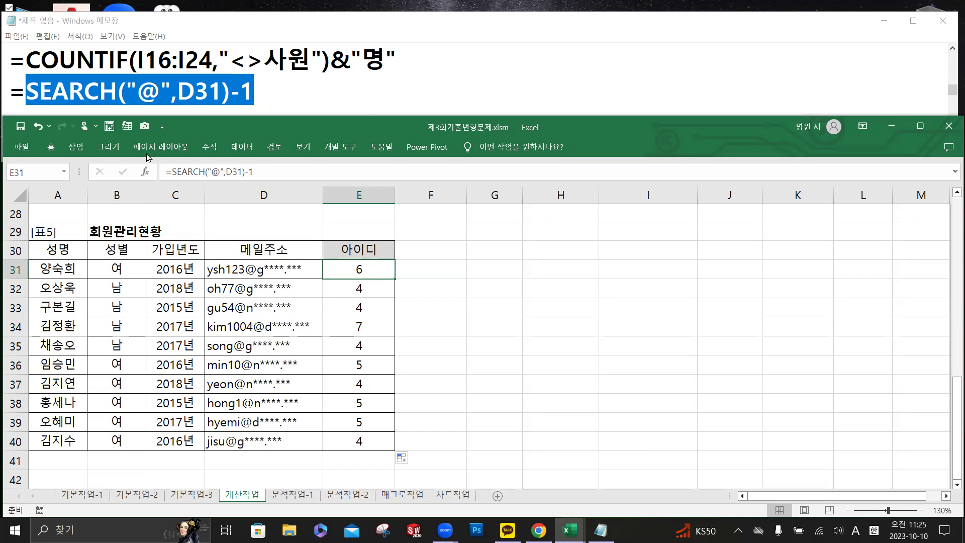
- In Notepad, insert MID(D31,1, before SEARCH in the last formula line
left_click(28, 90)
type("MID(")
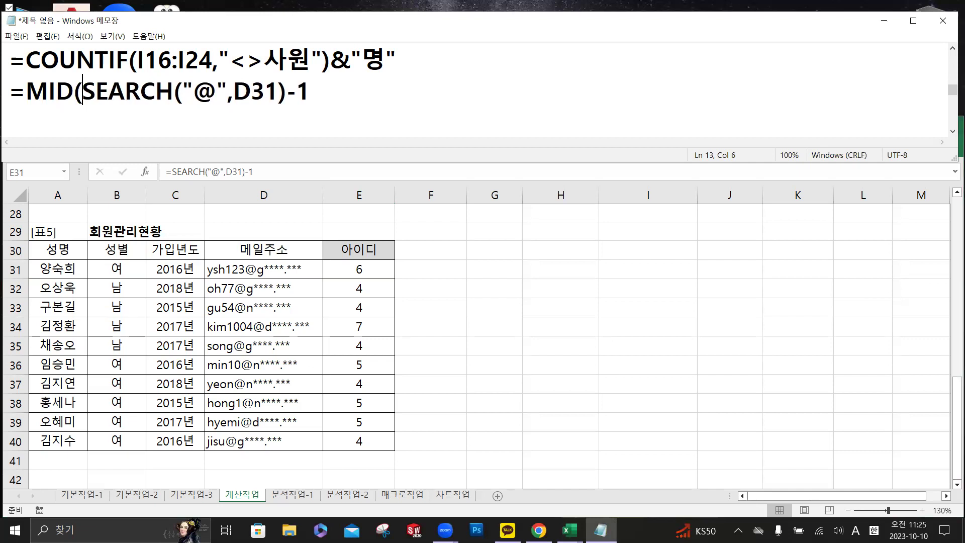
left_click_drag(321, 92, 84, 92)
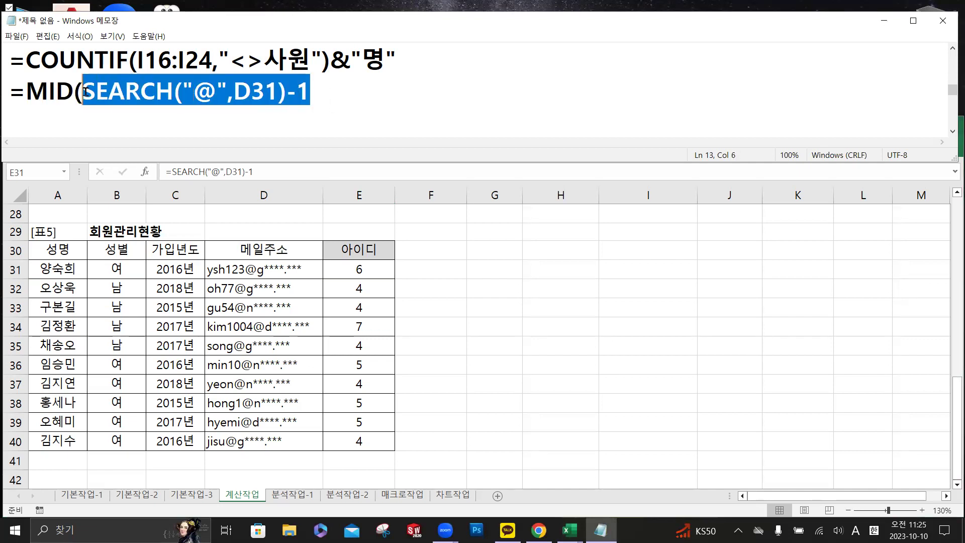
left_click(85, 92)
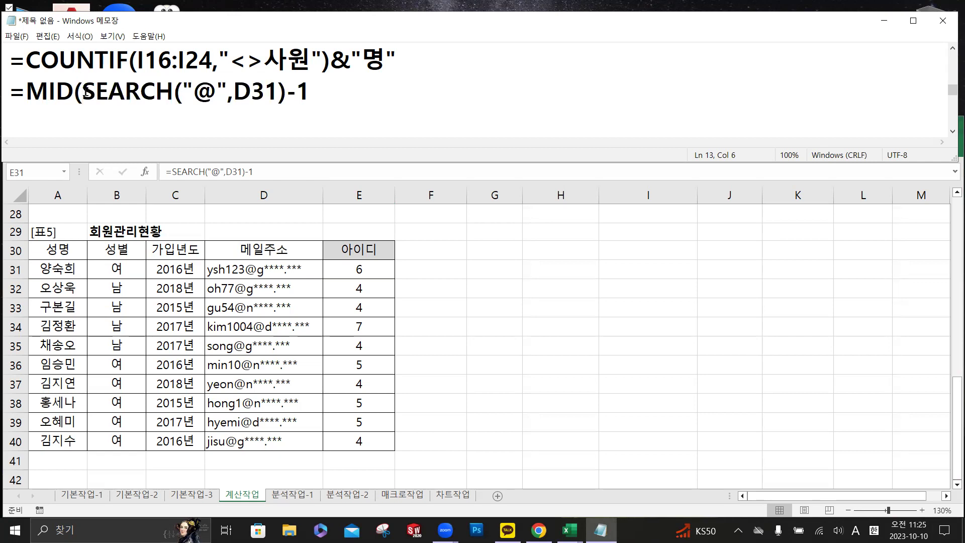
type("D31")
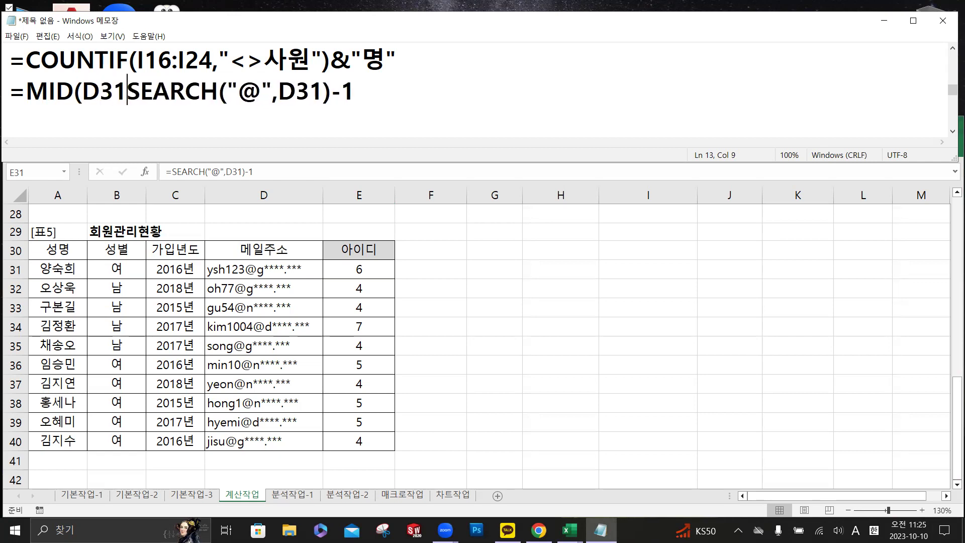
type(",")
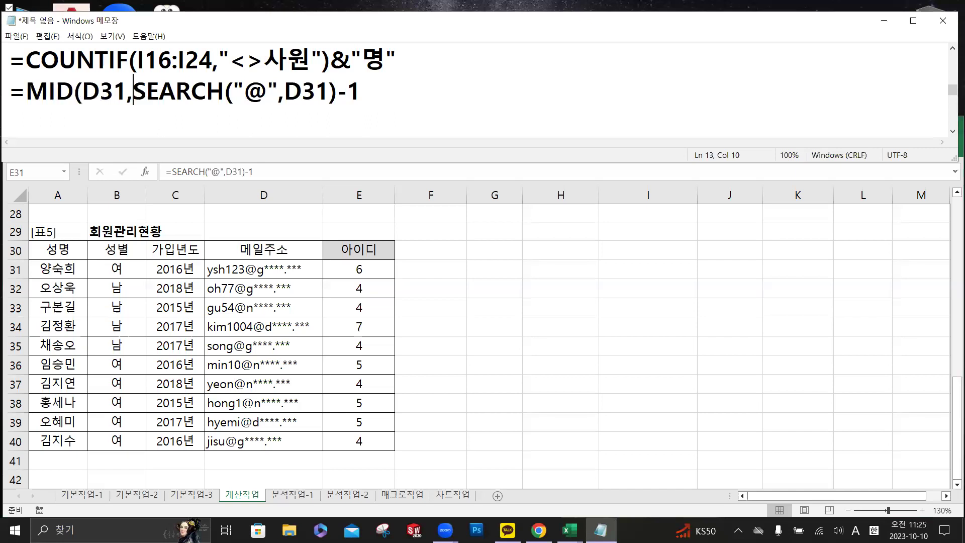
type("1")
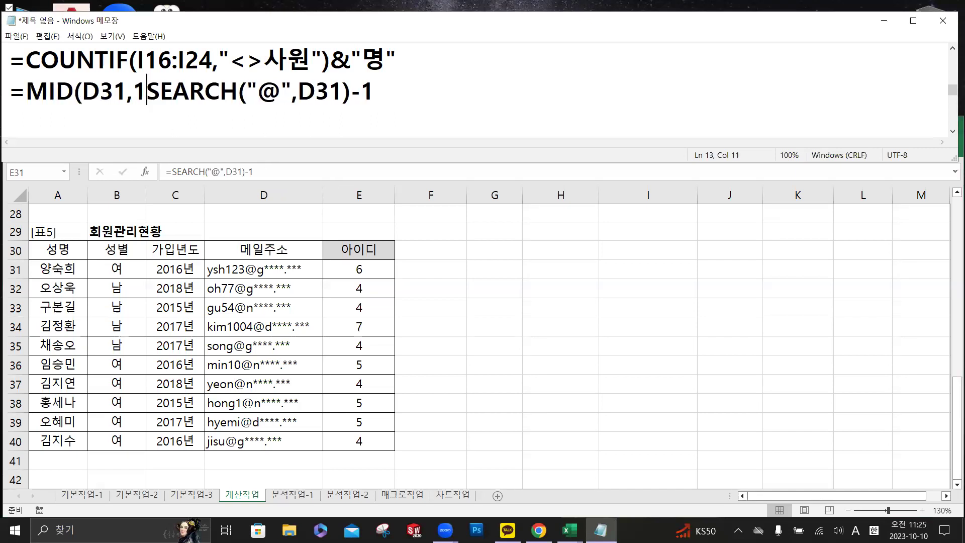
type(",")
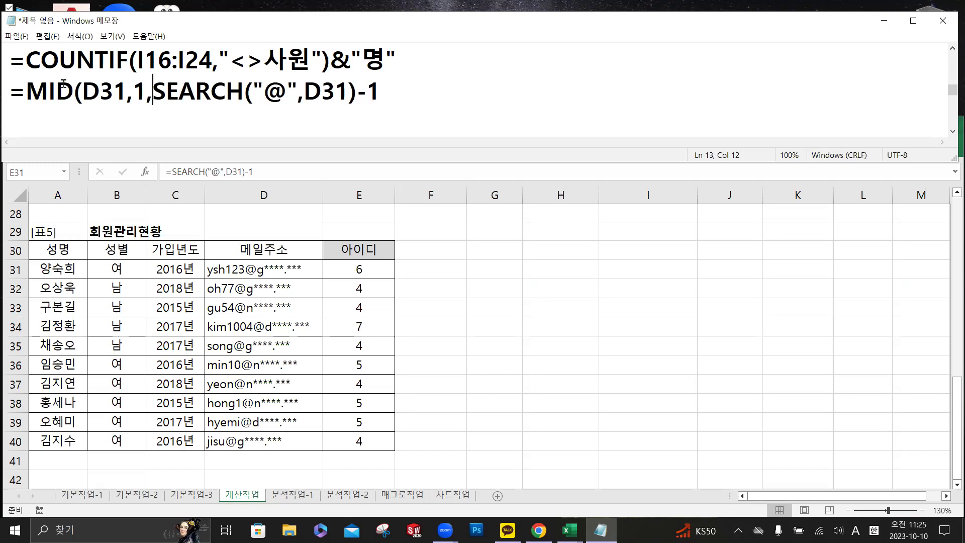
- Close the Notepad MID formula with a parenthesis and highlight its SEARCH("@",D31)-1 argument
left_click_drag(157, 91, 385, 86)
left_click(385, 86)
type(")")
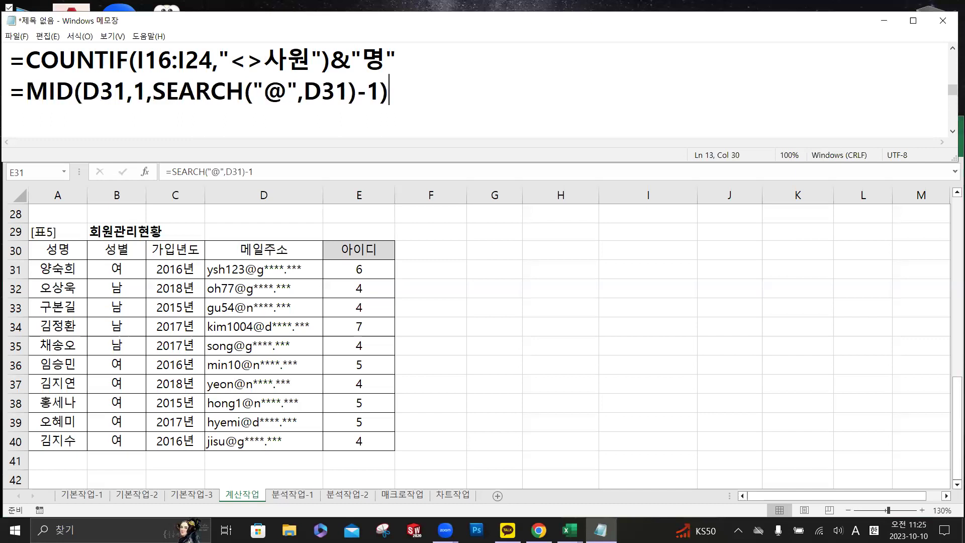
left_click_drag(153, 92, 381, 92)
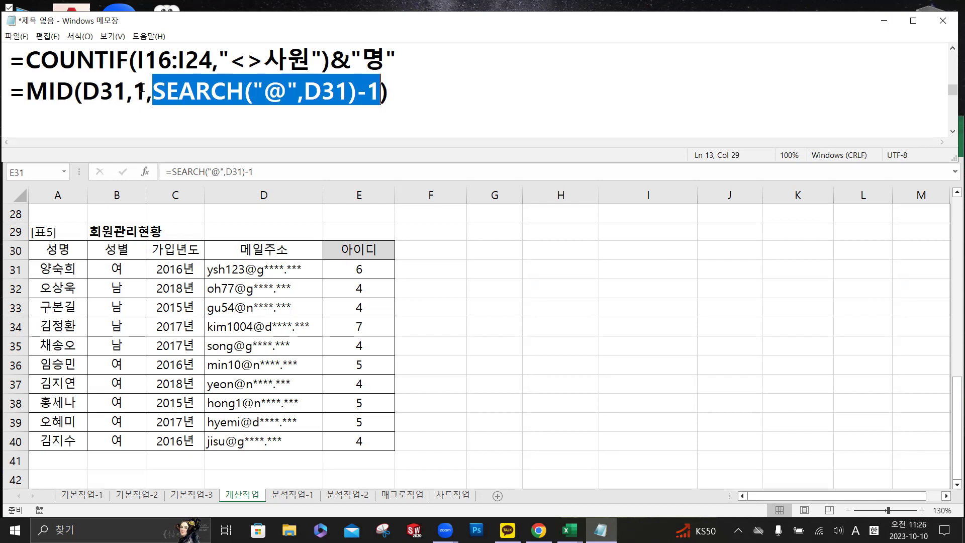
- In Excel, insert MID(D31,1, before SEARCH in E31's formula
left_click(367, 270)
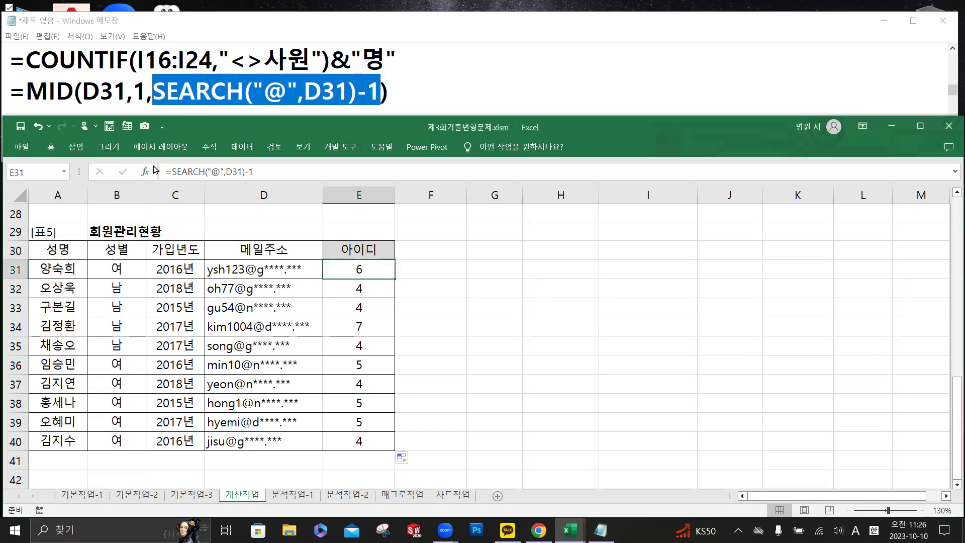
left_click(172, 172)
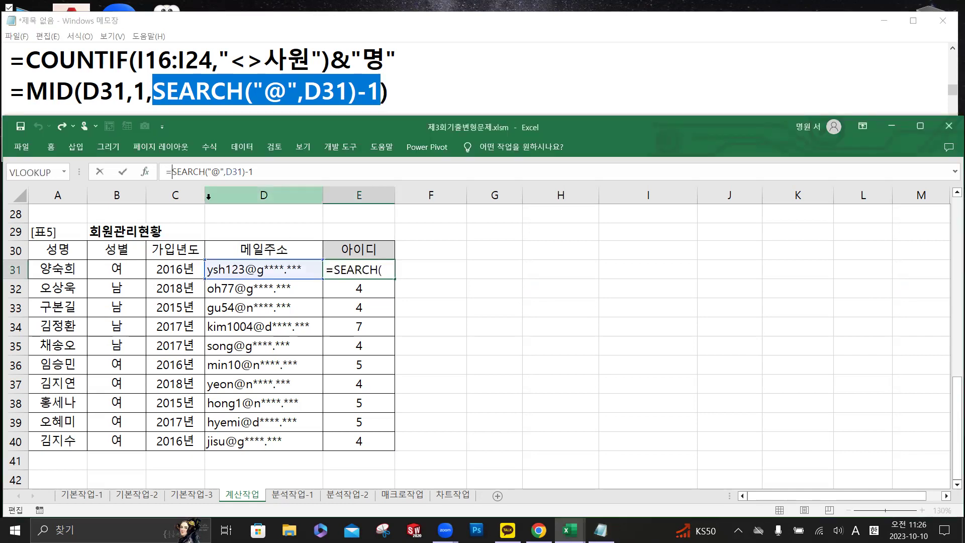
type("mi")
double_click(209, 198)
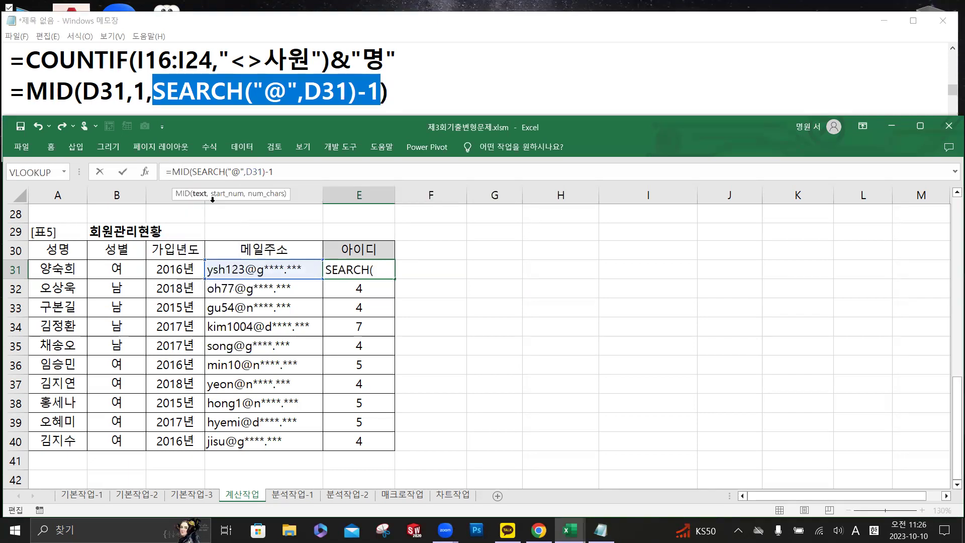
left_click(251, 270)
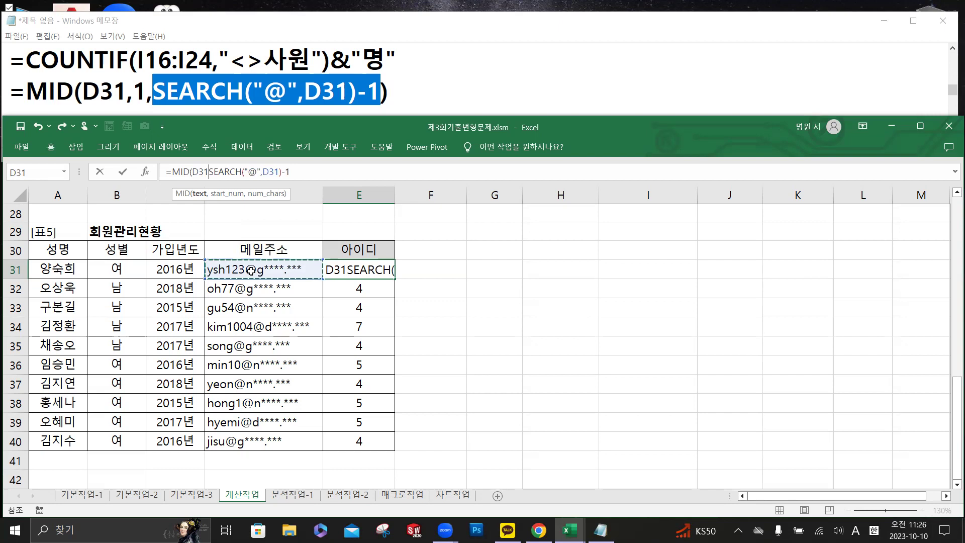
type(",")
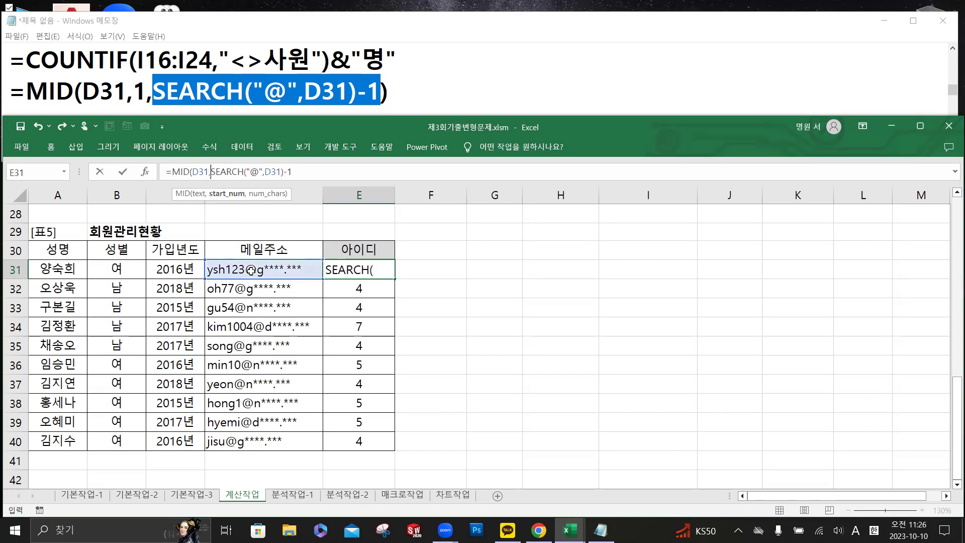
type("1")
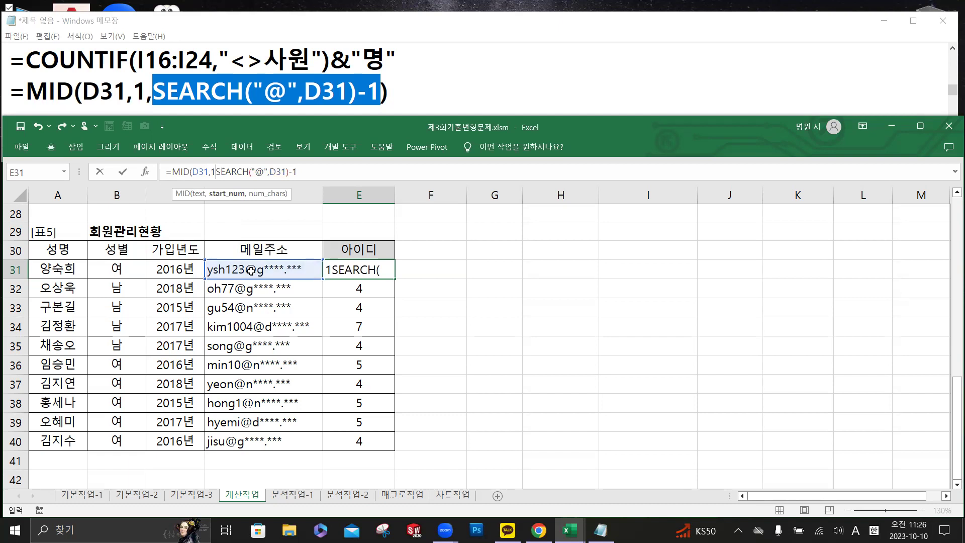
type(",")
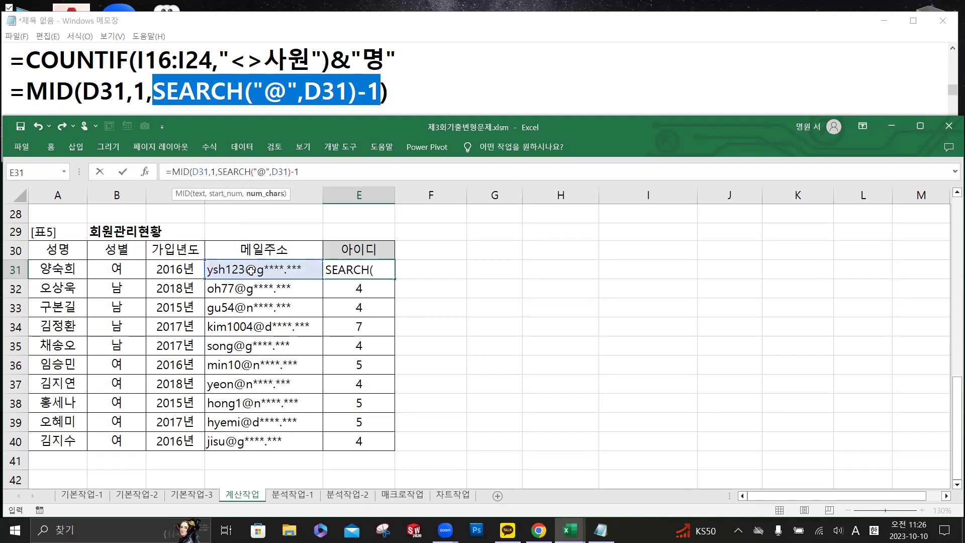
- Close E31's MID formula with a parenthesis, commit it, and fill it down through E40
left_click(317, 172)
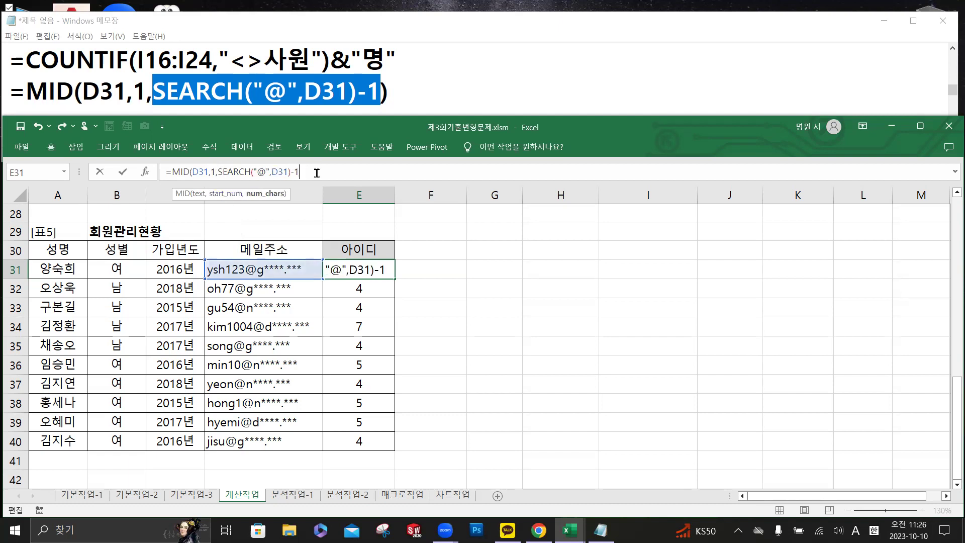
type(")")
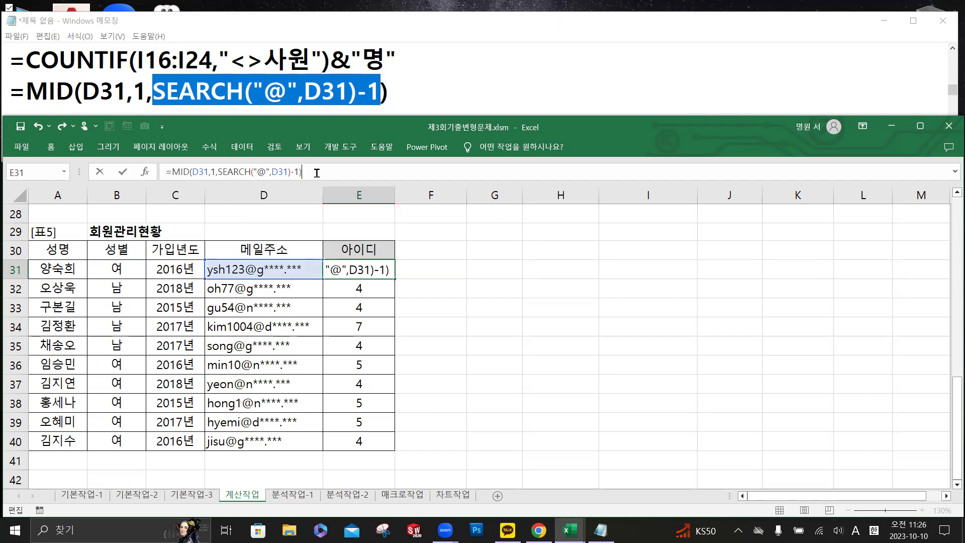
key("ctrl+Return")
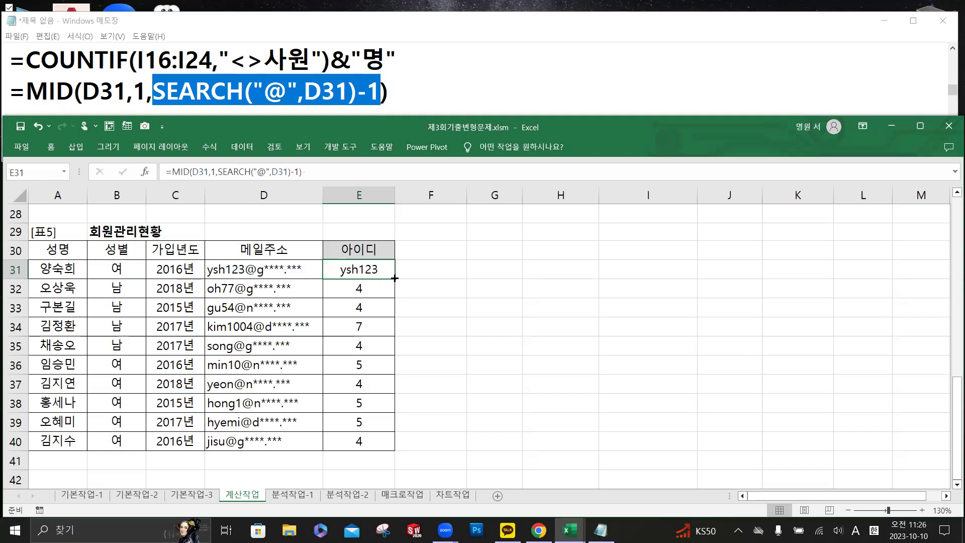
double_click(395, 279)
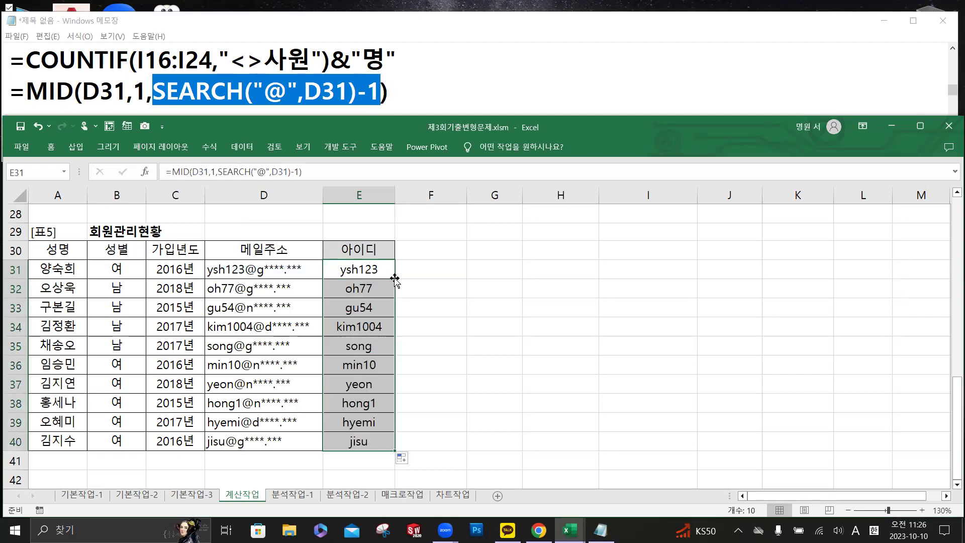
- Highlight -1 in the Notepad MID formula, remove -1 from E31's formula in Excel, and fill it down through E40
left_click(375, 94)
left_click_drag(380, 92, 356, 92)
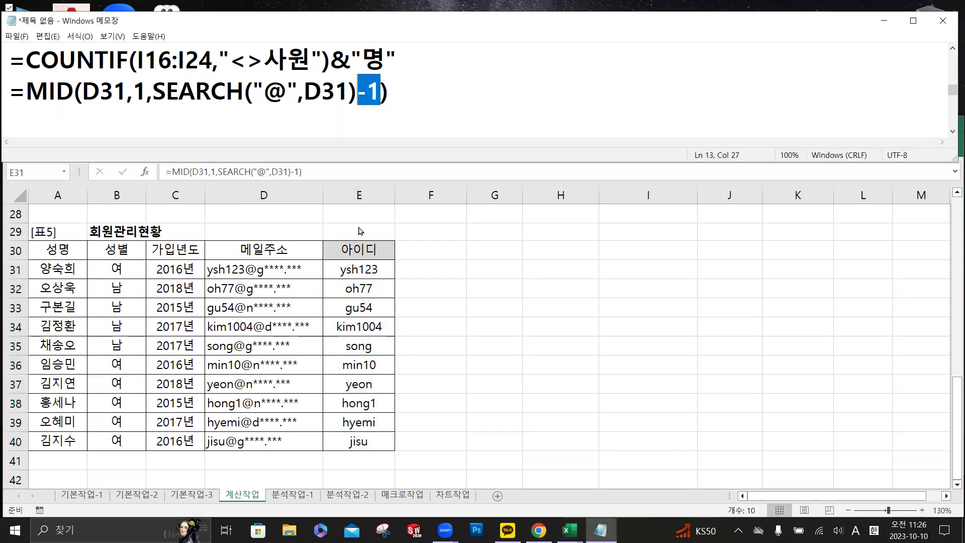
left_click(367, 276)
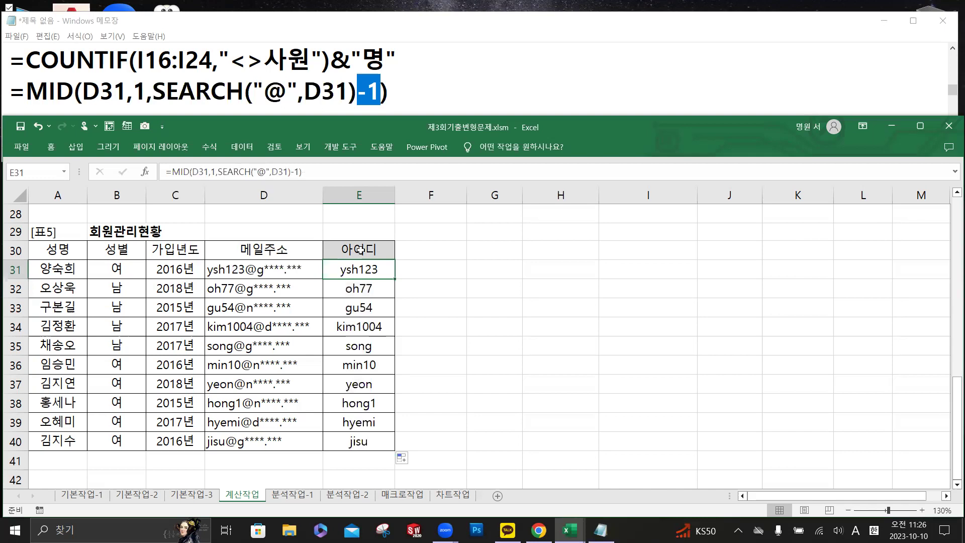
left_click(302, 175)
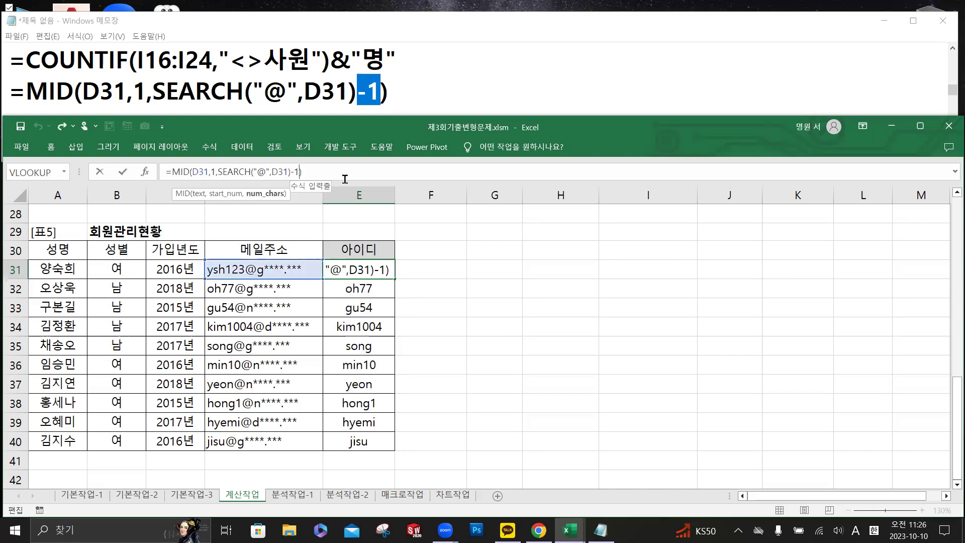
key("BackSpace")
key("BackSpace")
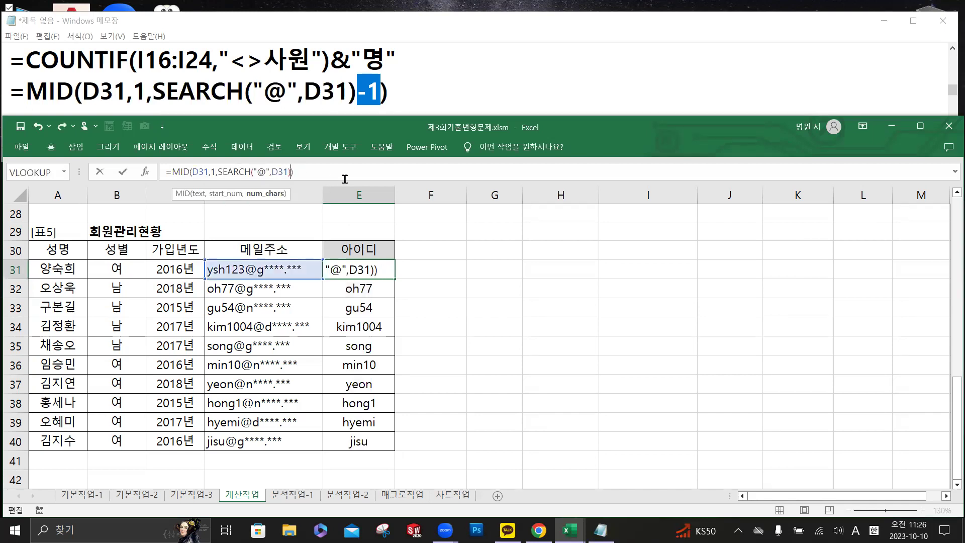
left_click(123, 172)
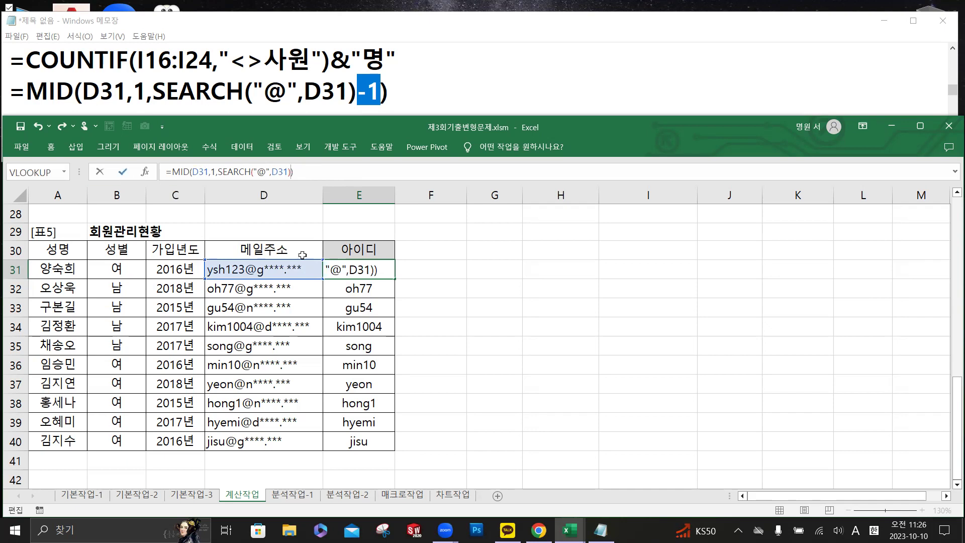
double_click(395, 279)
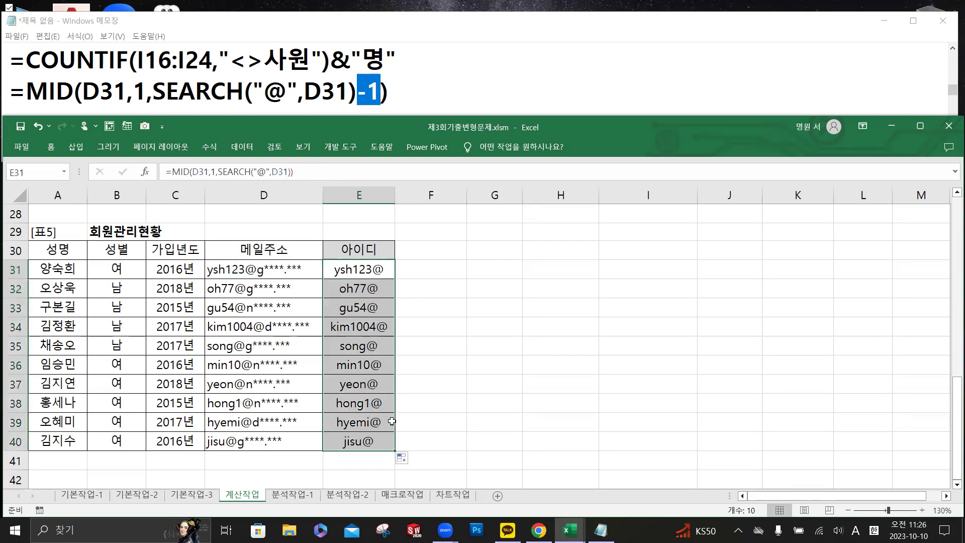
- Add -1 back after SEARCH("@",D31) in E31's MID formula and fill it down through E40
left_click(371, 273)
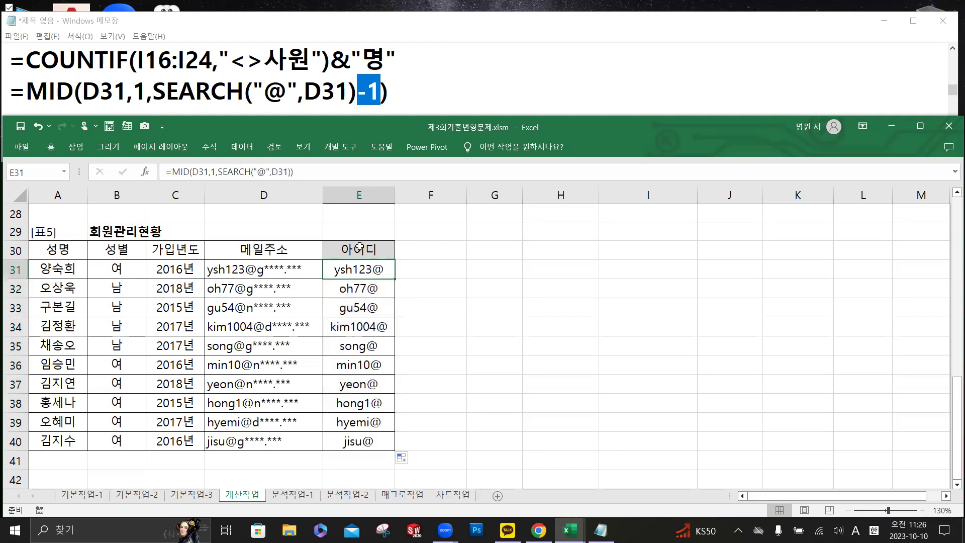
left_click(358, 89)
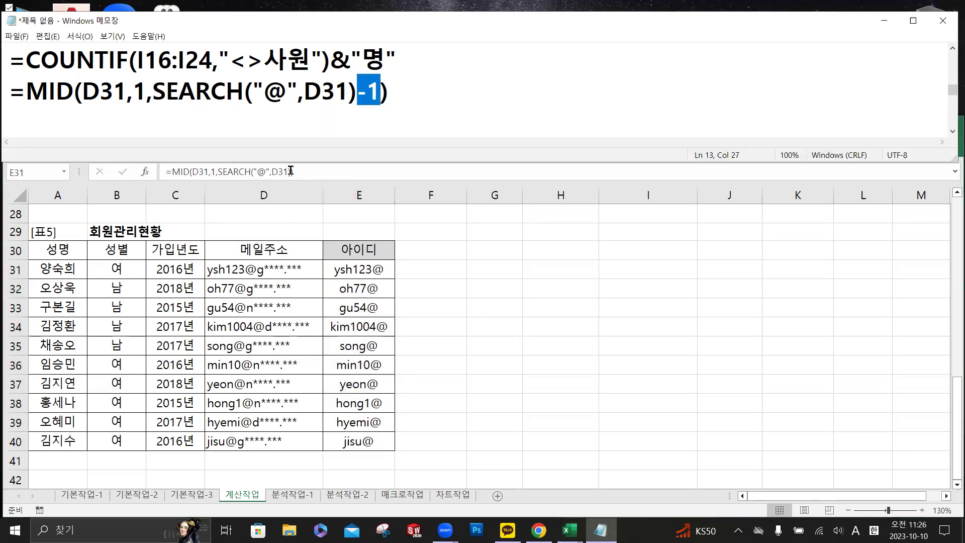
left_click(320, 178)
left_click(322, 175)
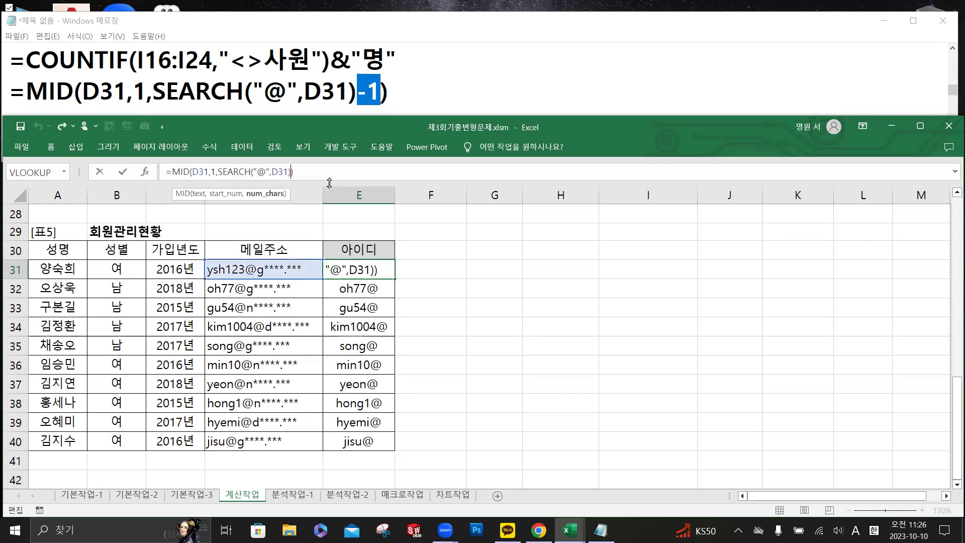
type("-1")
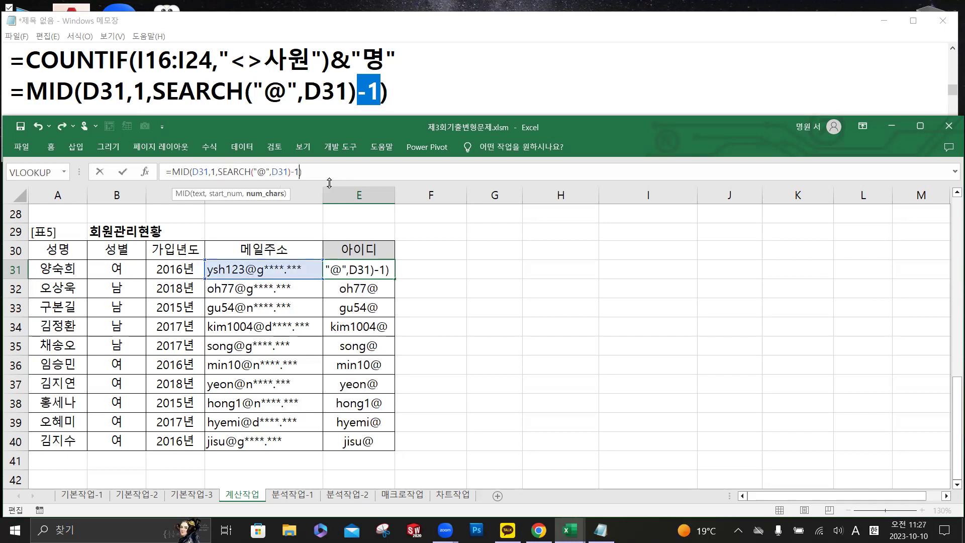
left_click(123, 172)
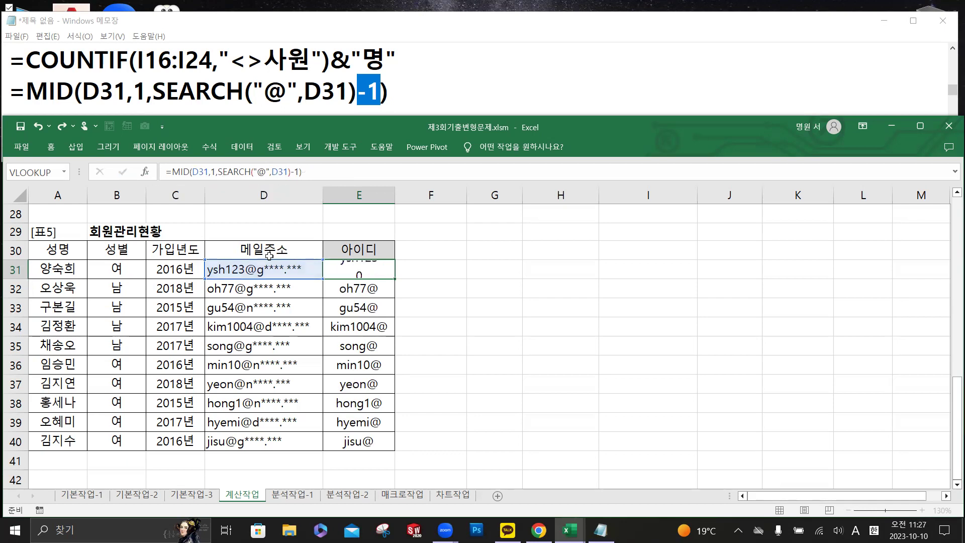
double_click(394, 278)
left_click(384, 270)
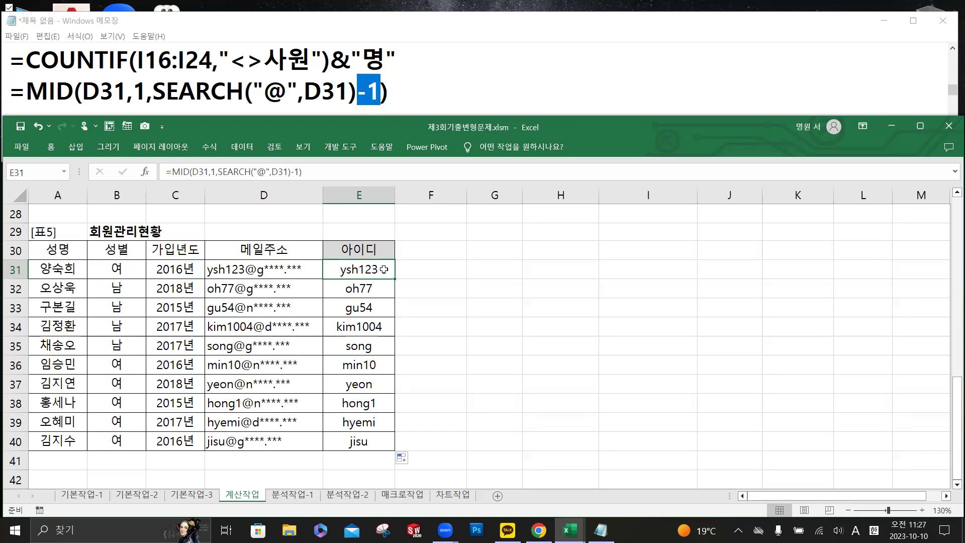
- Enlarge the Notepad window and reduce its zoom to 90% to show all recorded formulas down to the MID line
left_click(451, 85)
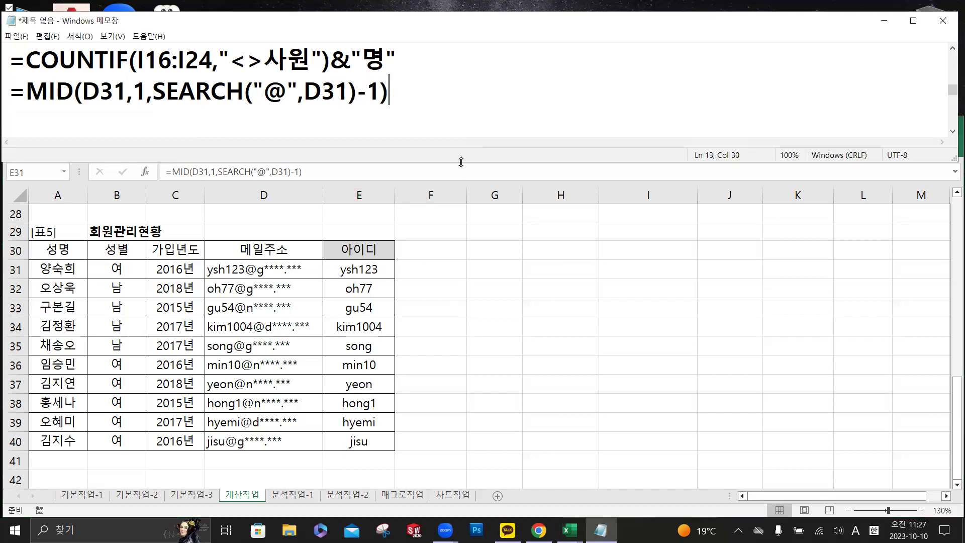
left_click_drag(461, 161, 453, 378)
scroll(450, 284, "up", 3)
scroll(450, 284, "down", 1)
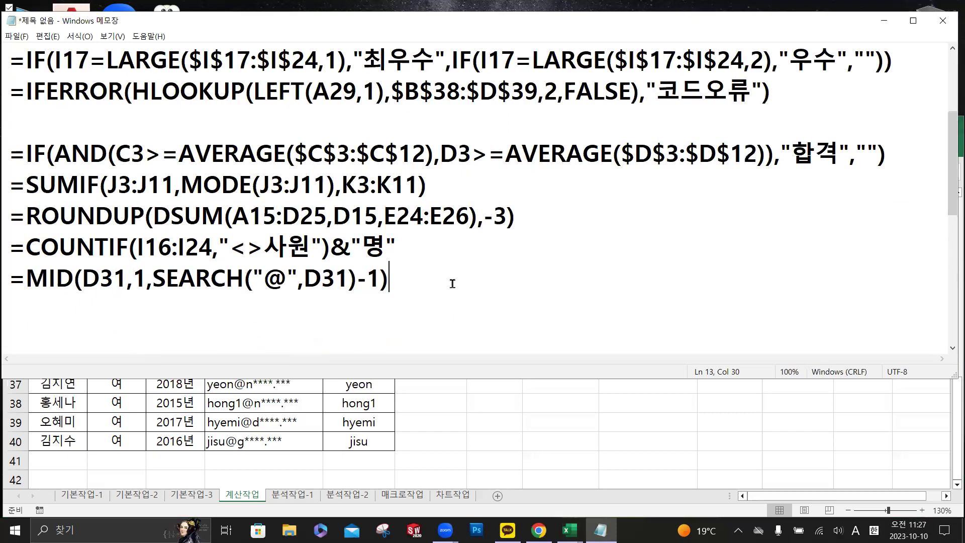
scroll(453, 282, "down", 1)
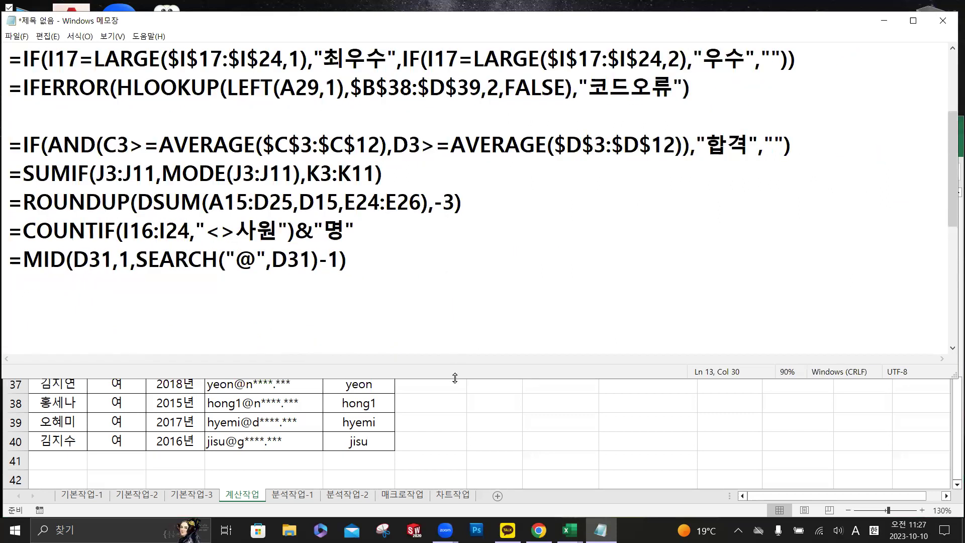
left_click_drag(455, 378, 453, 451)
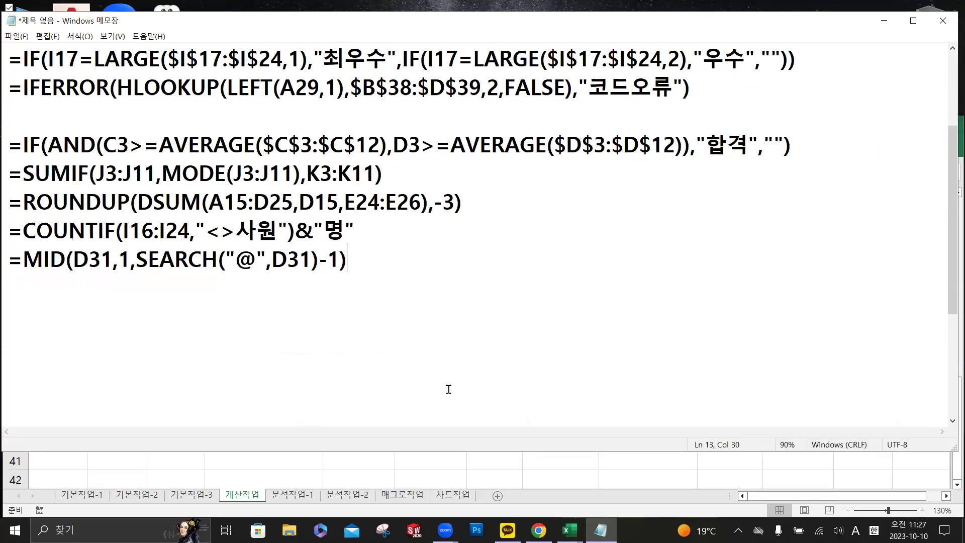
scroll(449, 52, "up", 2)
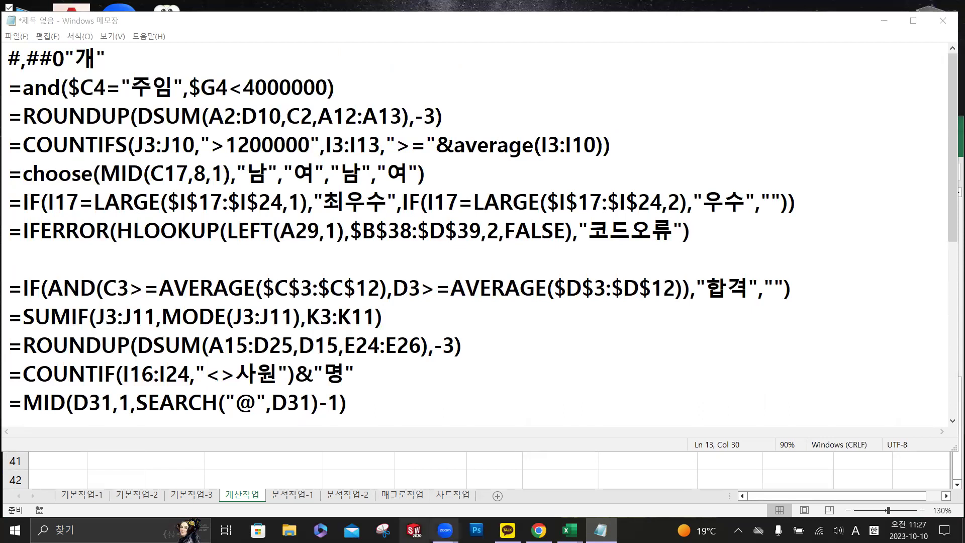
- Switch to the workbook 컴퓨터활용능력 2급(출석부).xlsx and copy the O mark from K22 into L22
mouse_move(569, 530)
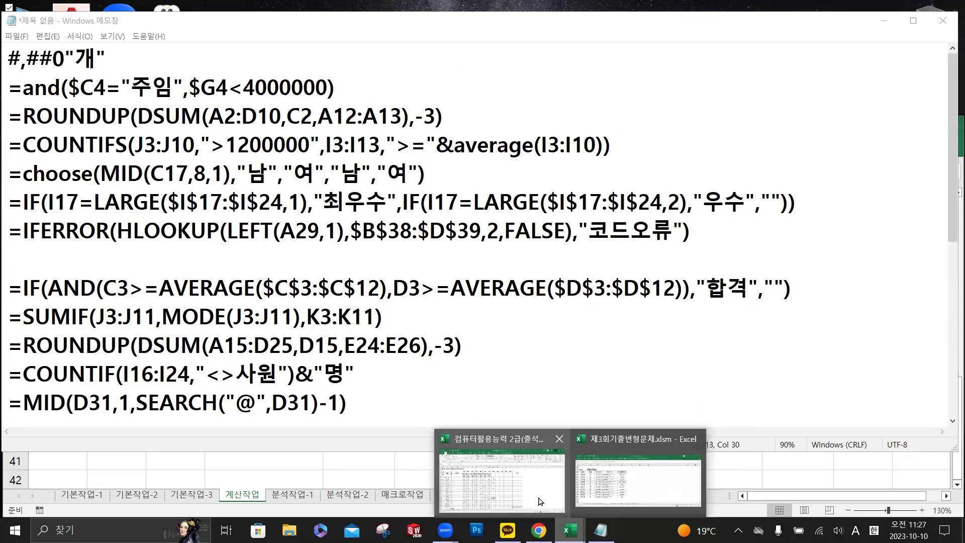
left_click(540, 501)
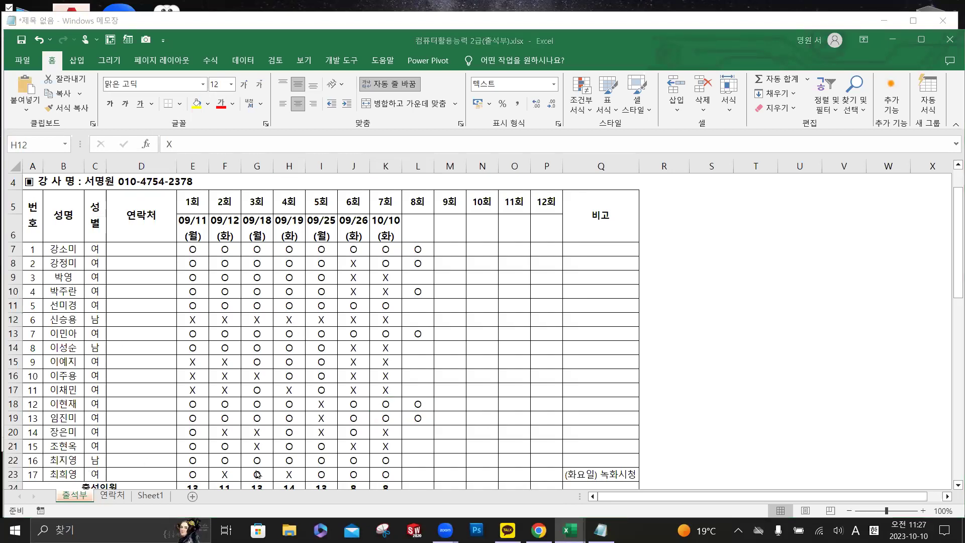
left_click(395, 459)
left_click_drag(402, 467, 425, 468)
left_click(478, 365)
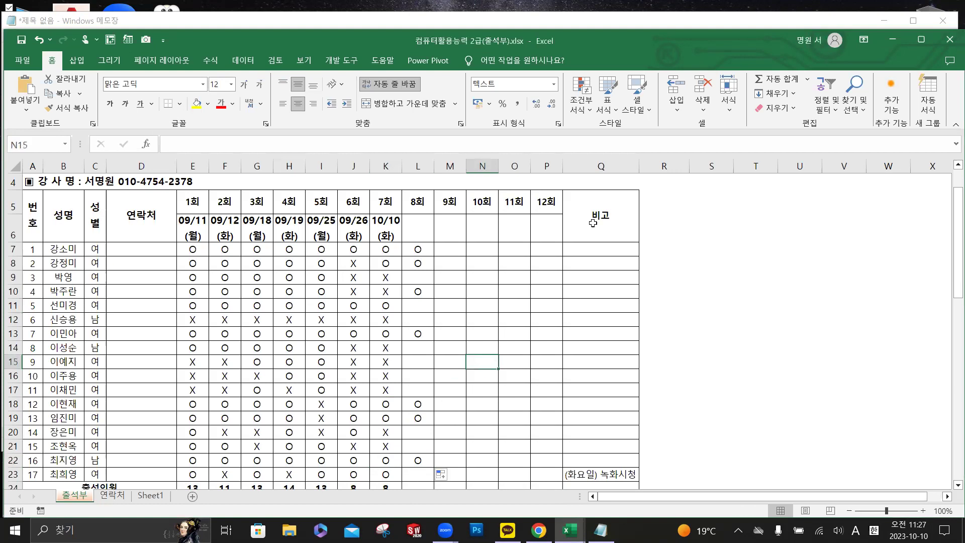
- Check the 8회 attendance marks row by row in column L of the 출석부 sheet
scroll(508, 316, "down", 1)
scroll(509, 316, "up", 1)
scroll(509, 315, "down", 1)
scroll(509, 313, "up", 1)
left_click(421, 250)
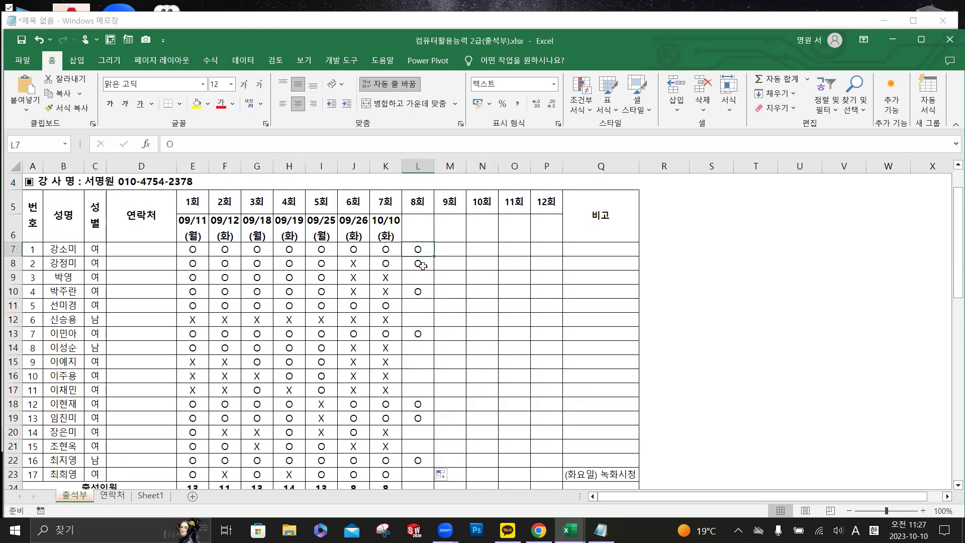
left_click(421, 265)
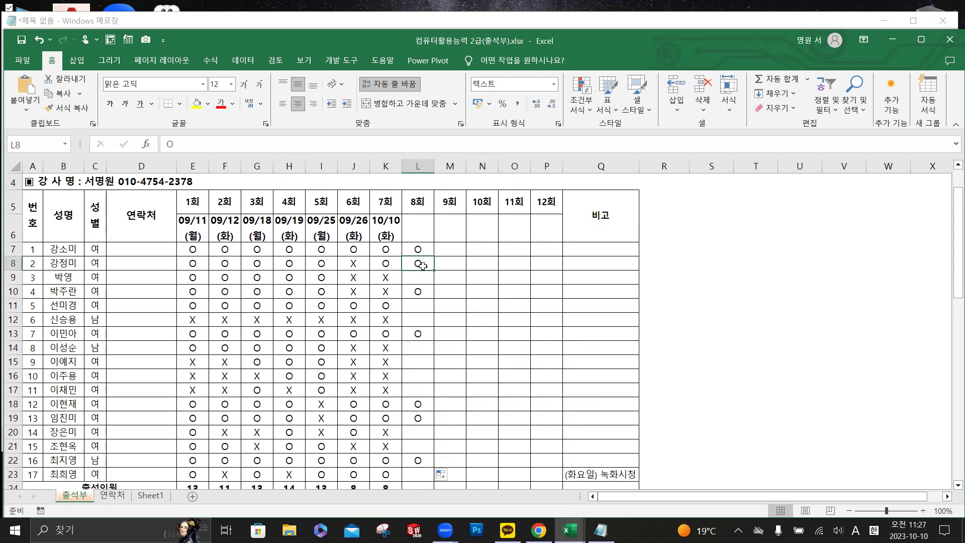
left_click(423, 292)
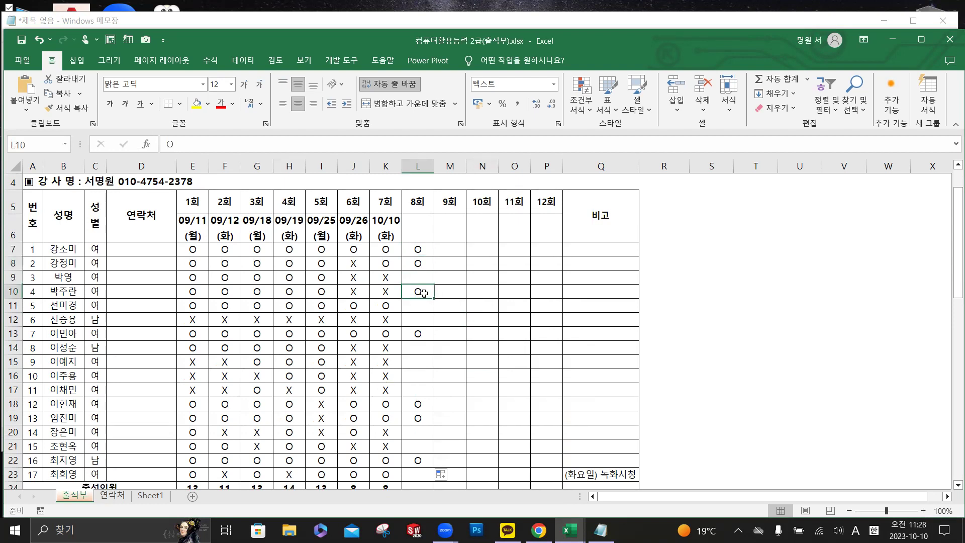
left_click(420, 335)
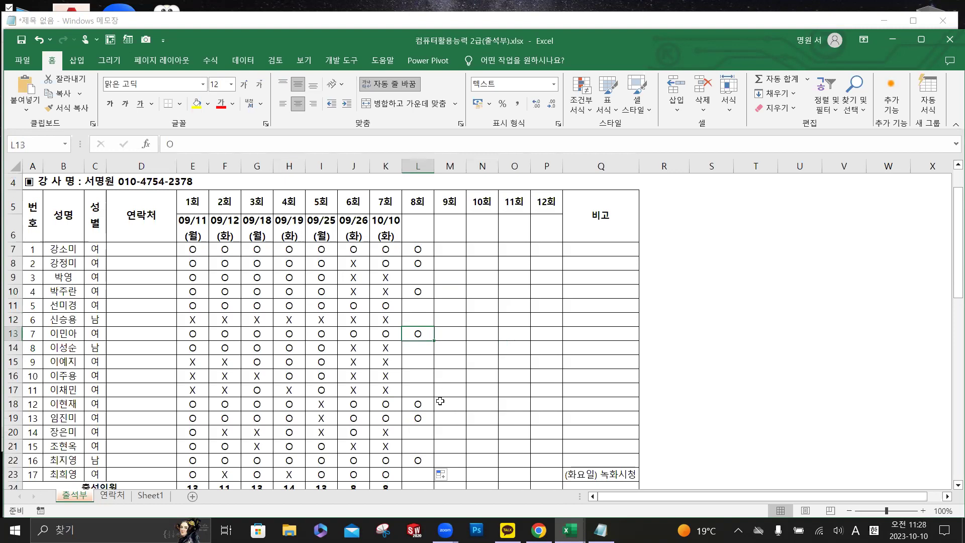
left_click(421, 405)
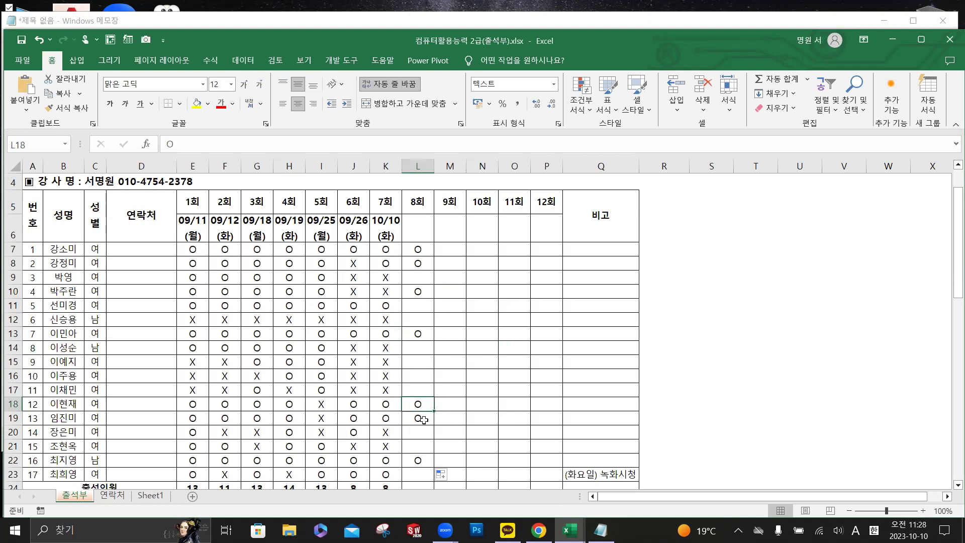
left_click(420, 461)
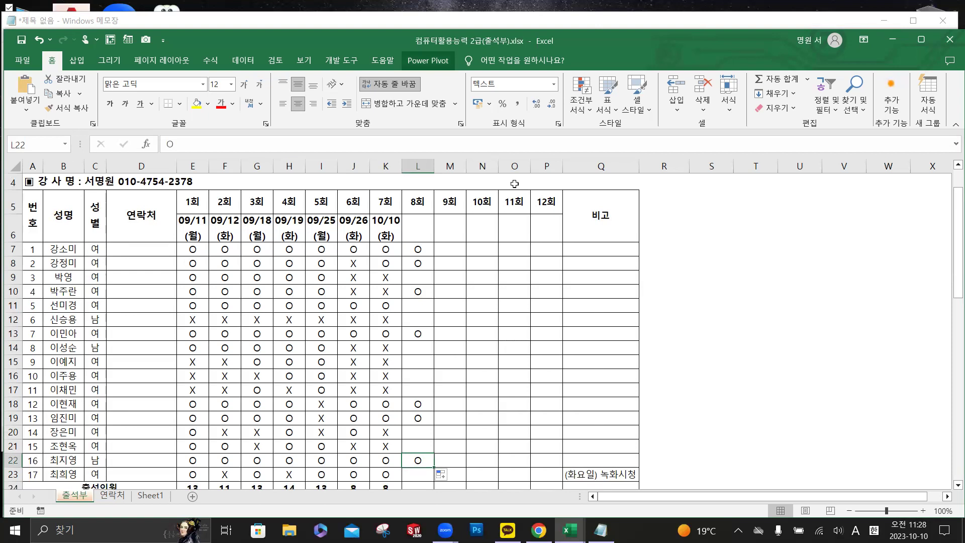
- Close the attendance workbook with its changes saved and return to 제3회기출변형문제.xlsm
left_click(664, 291)
left_click(949, 40)
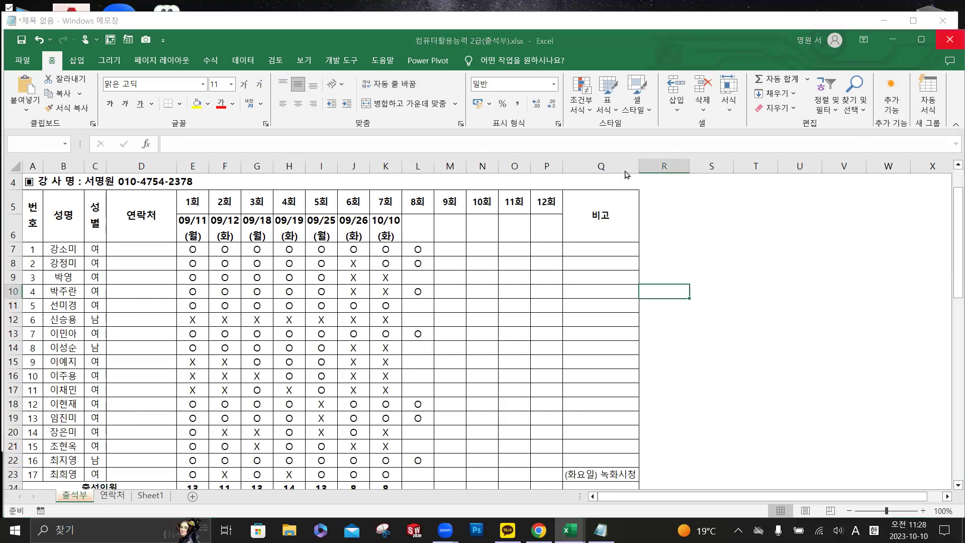
left_click(493, 297)
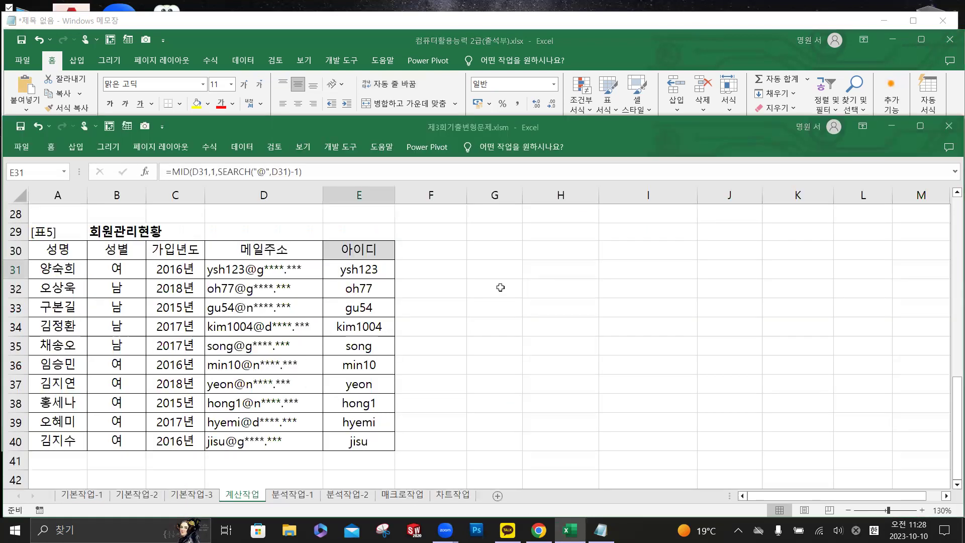
left_click(498, 287)
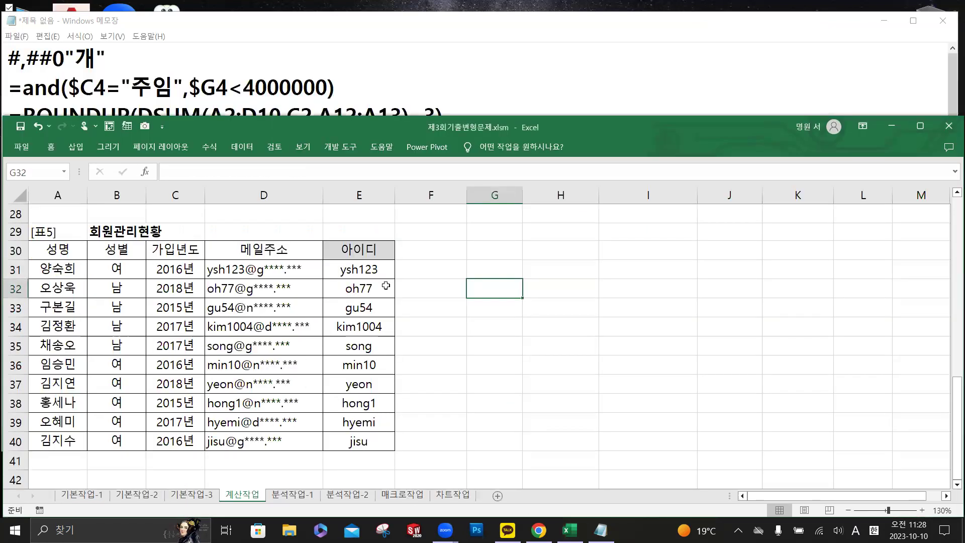
left_click(467, 58)
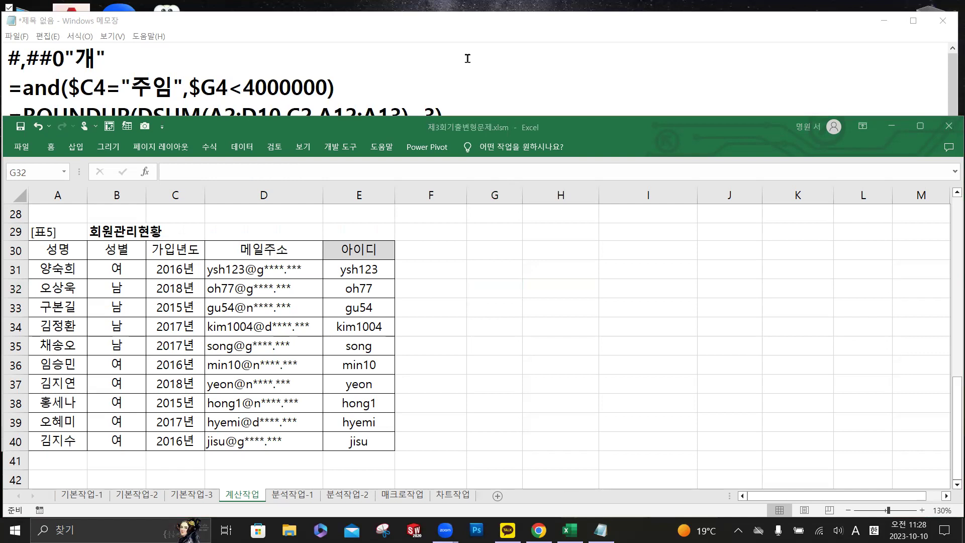
- Reopen 컴퓨터활용능력 2급(출석부).xlsx from the recent workbooks
left_click(22, 149)
left_click(22, 148)
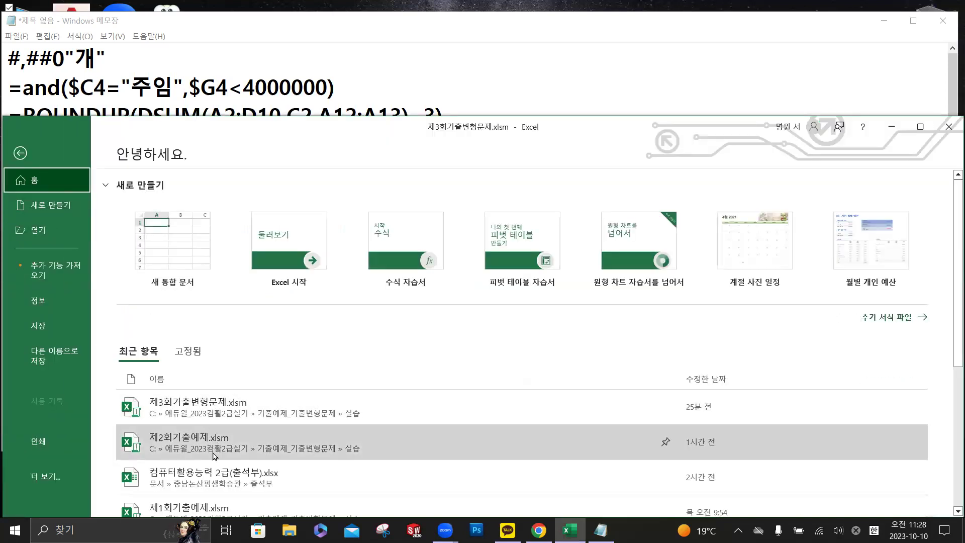
left_click(224, 480)
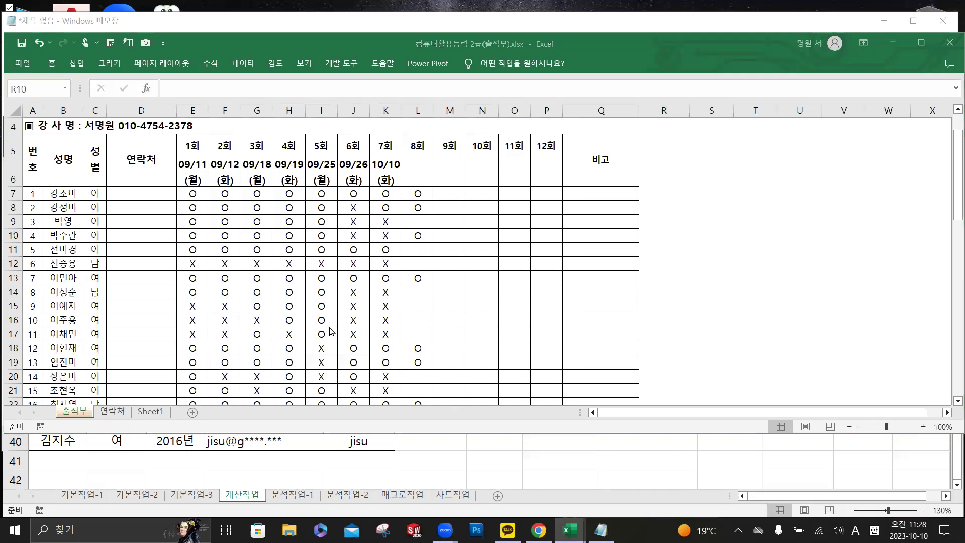
- Copy the O mark from H19 into I19 and set the 5회 출석인원 value in I24 to 14
mouse_move(326, 362)
left_mouse_down()
mouse_move(292, 362)
mouse_move(332, 364)
left_mouse_up()
scroll(332, 364, "down", 2)
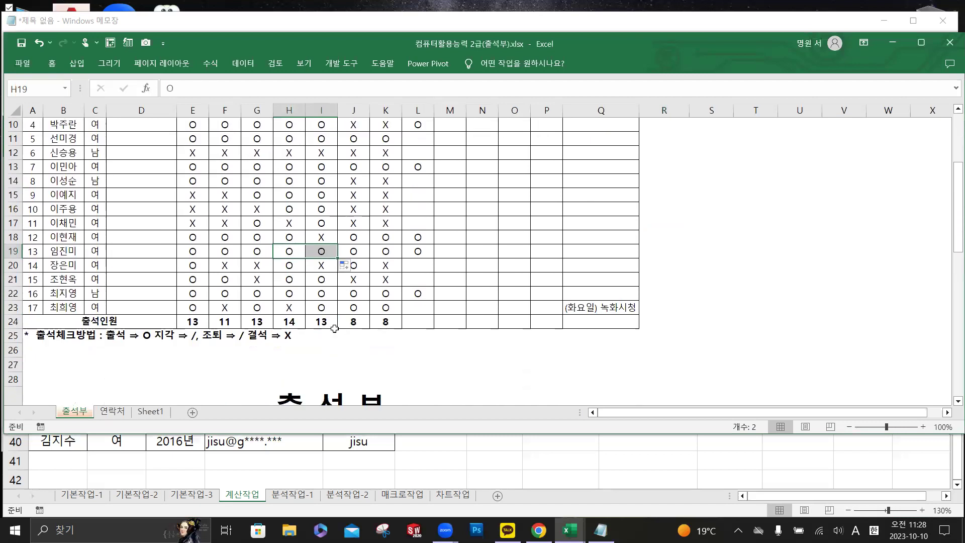
left_click(333, 325)
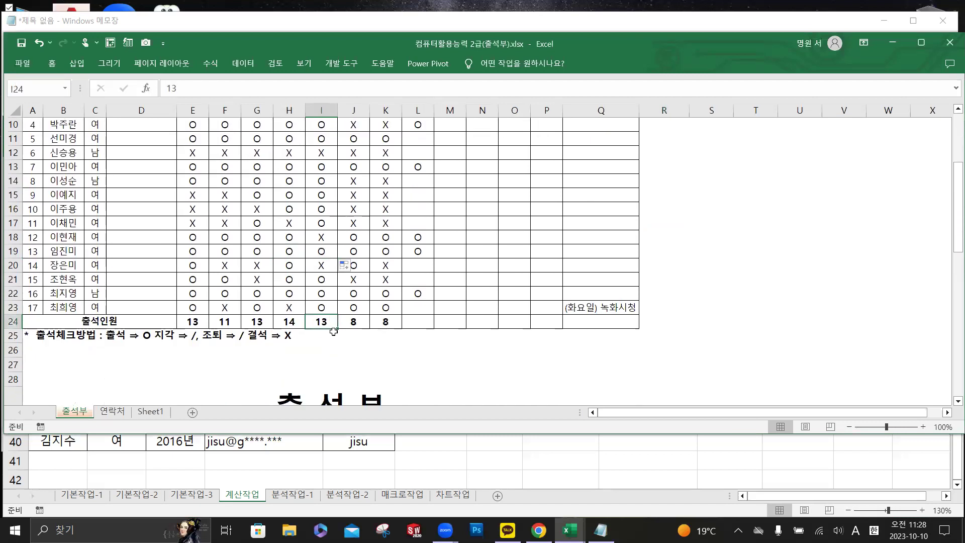
left_click(378, 298)
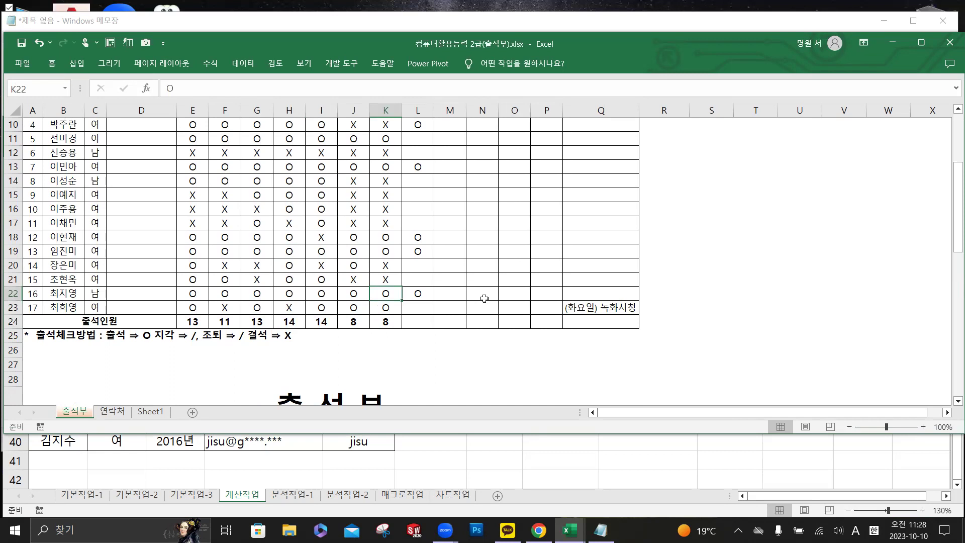
scroll(461, 197, "up", 2)
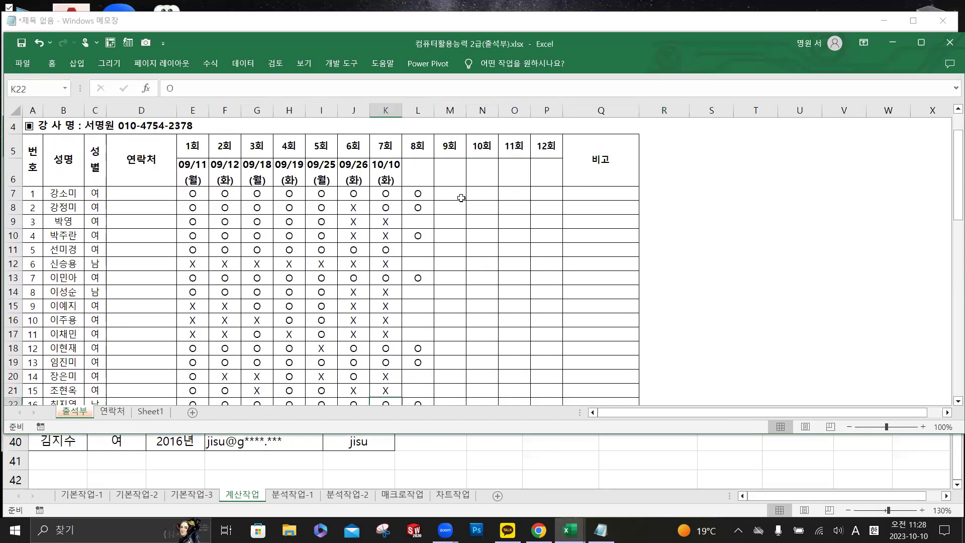